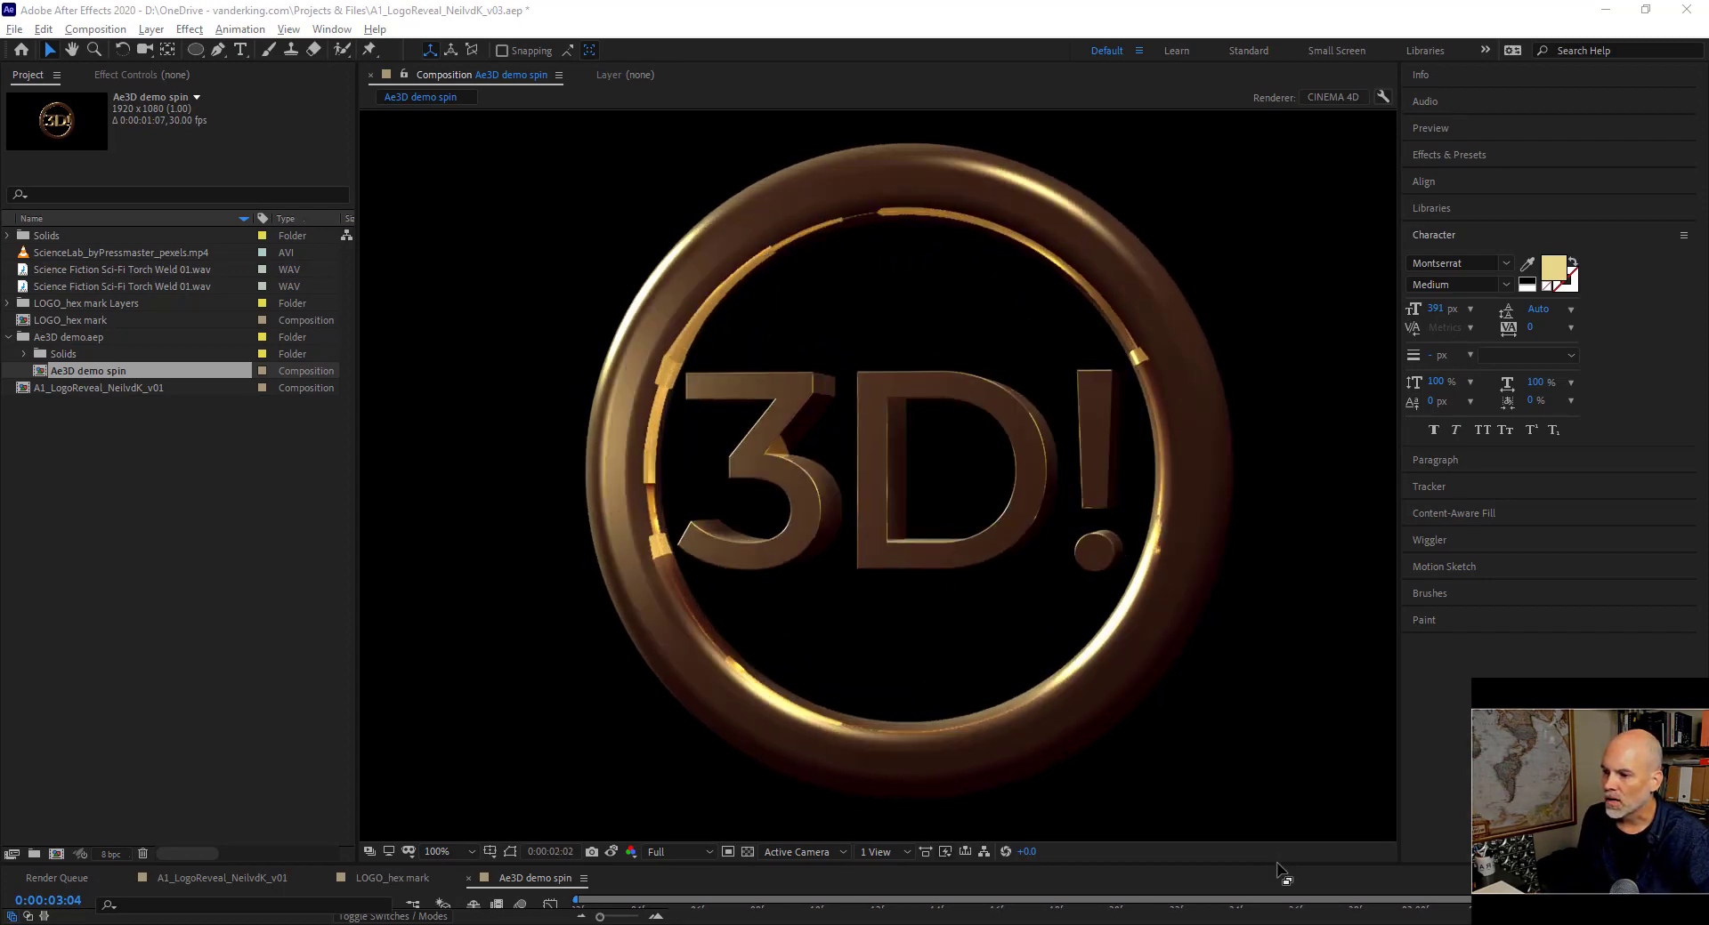
Enlarge the timeline area and preview the Ae3D demo spin composition at Half resolution, fitted to the viewer.
click(1185, 872)
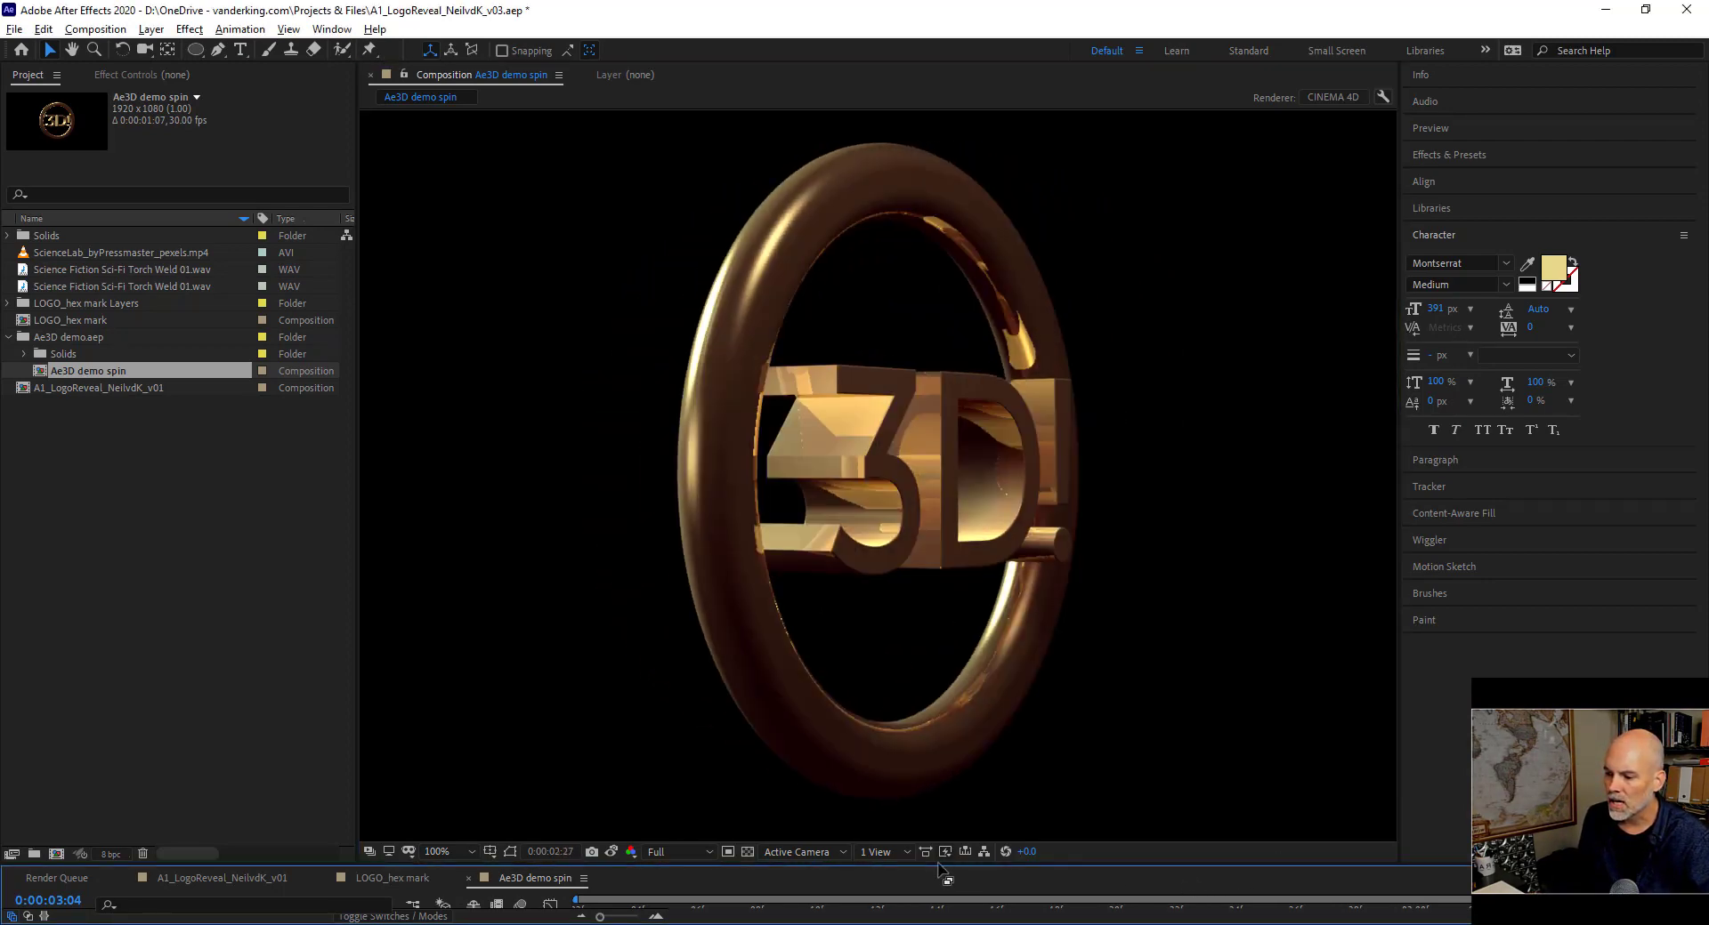
drag(939, 864, 1037, 471)
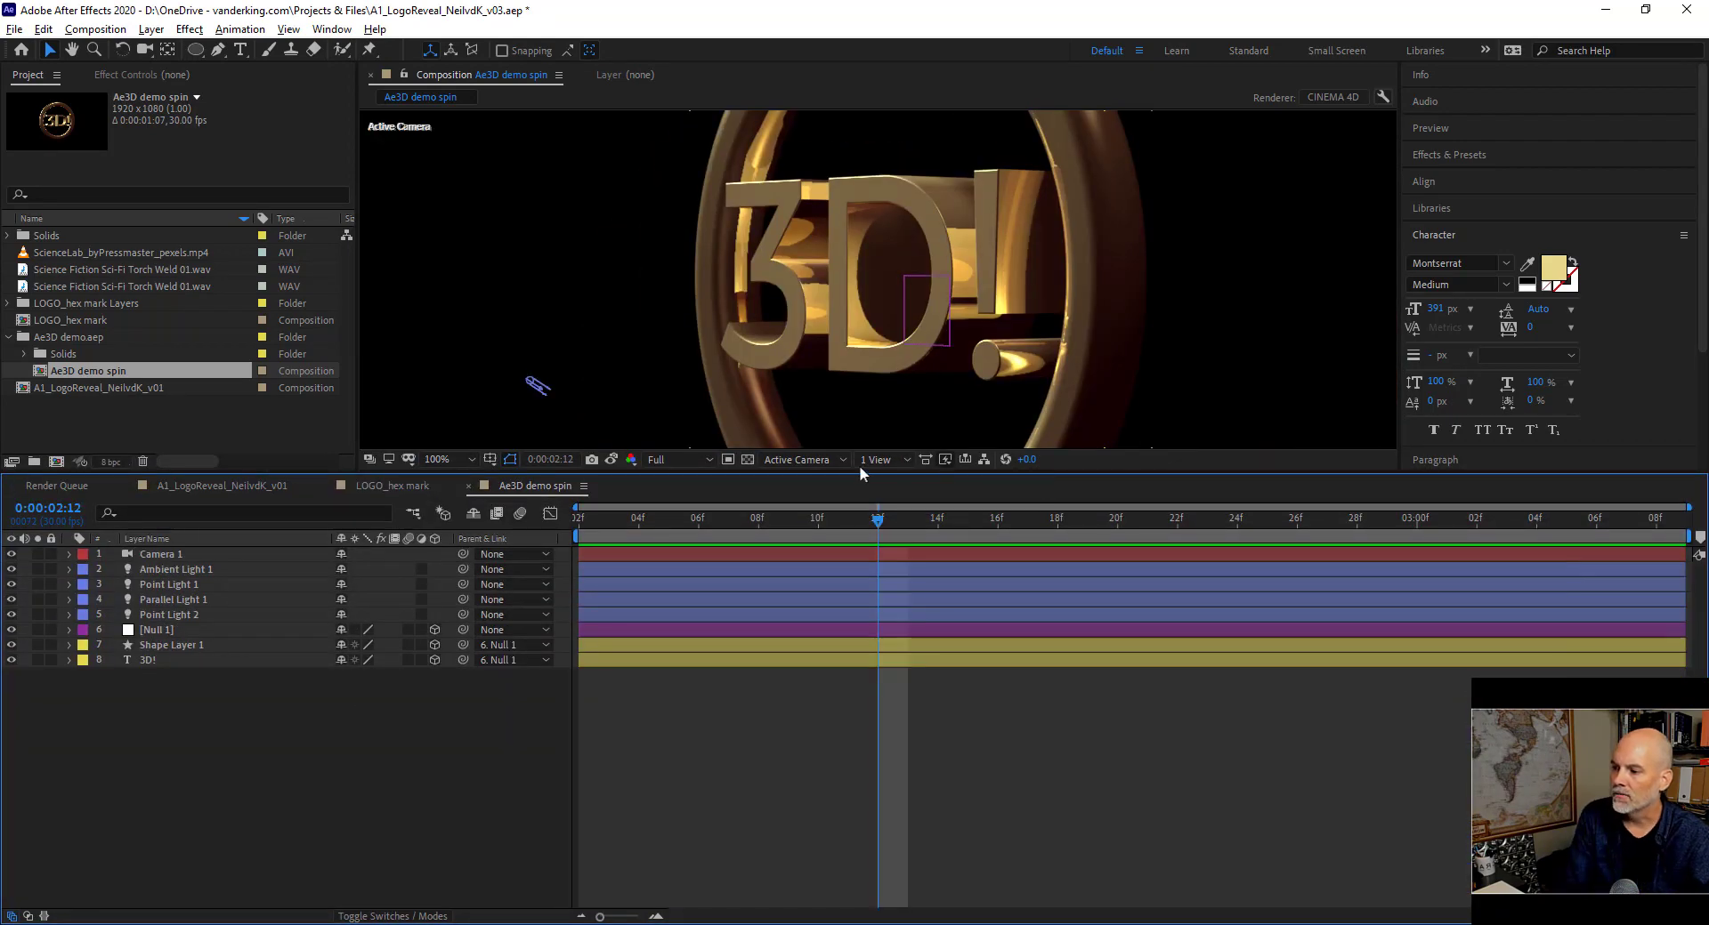
click(682, 459)
click(668, 522)
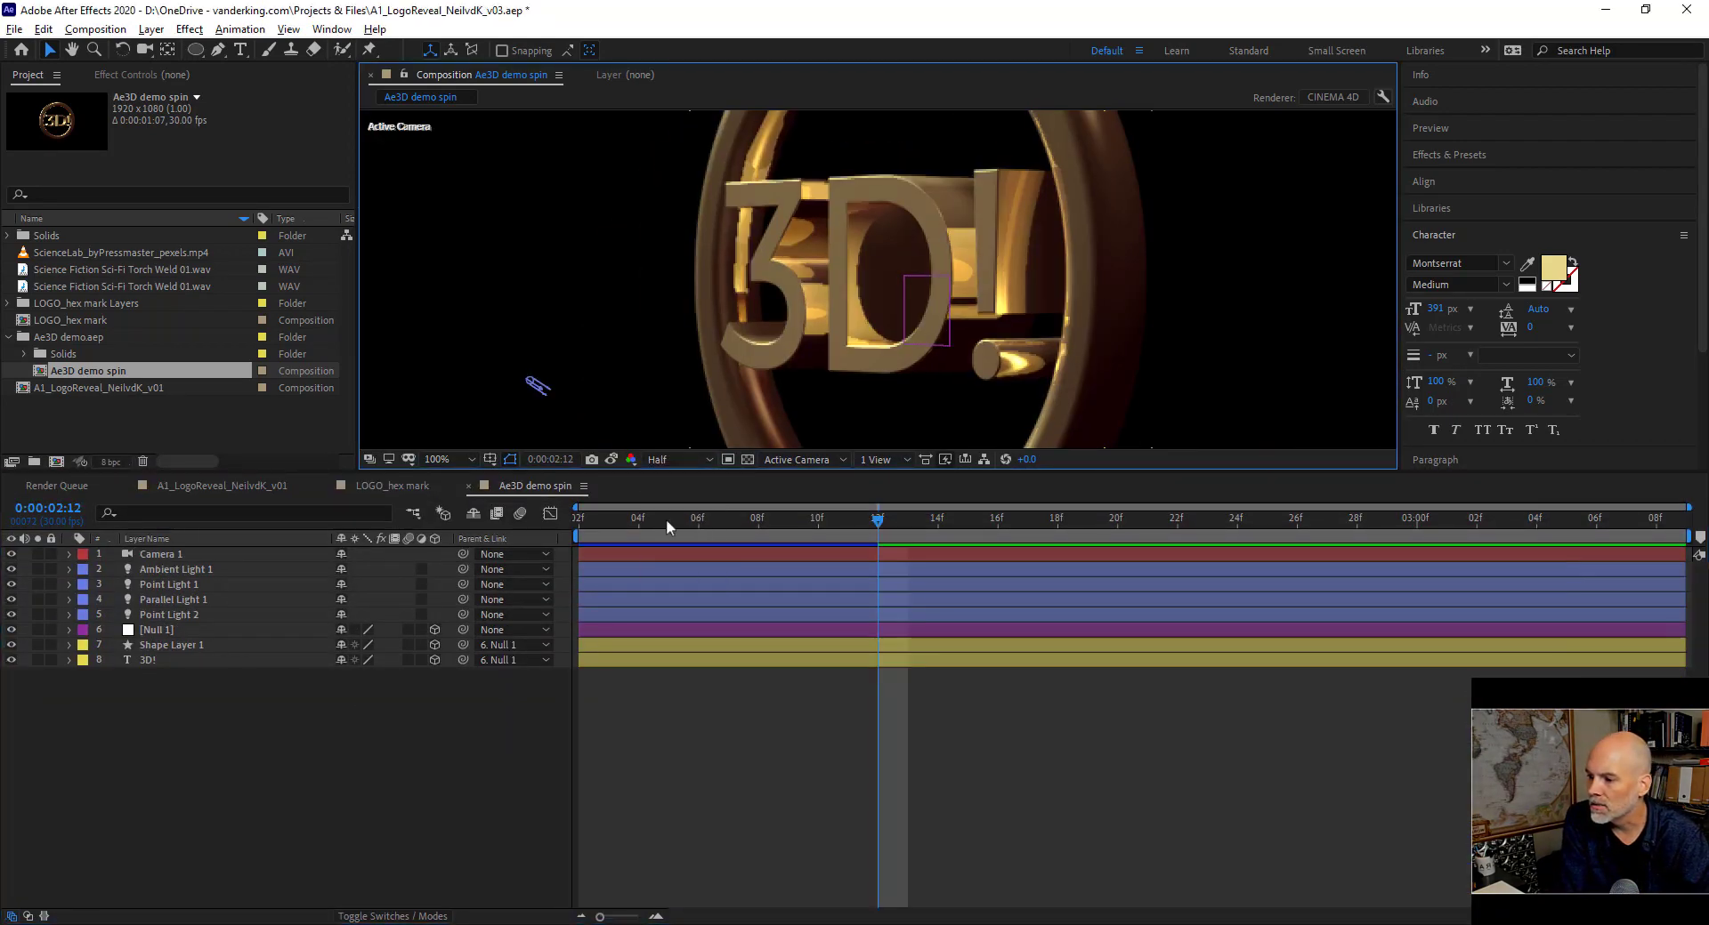
click(441, 456)
click(449, 576)
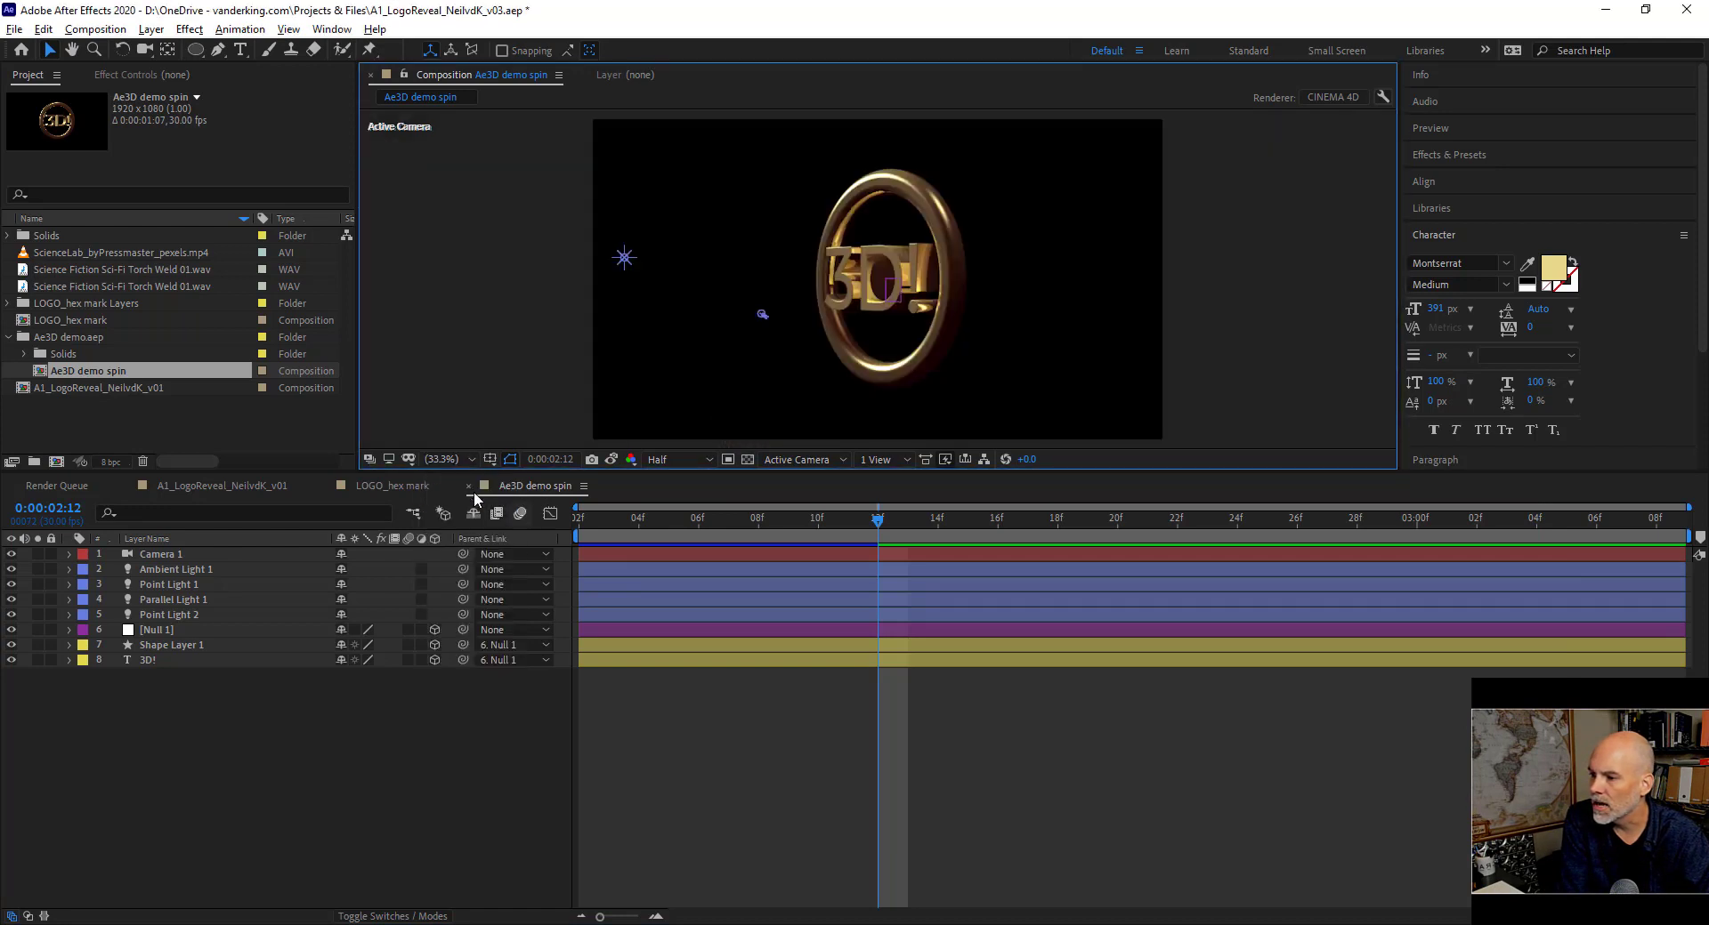
Open the A1 logo reveal composition, fit its preview up to 100%, and set the current time to 0:00:00:07.
click(384, 486)
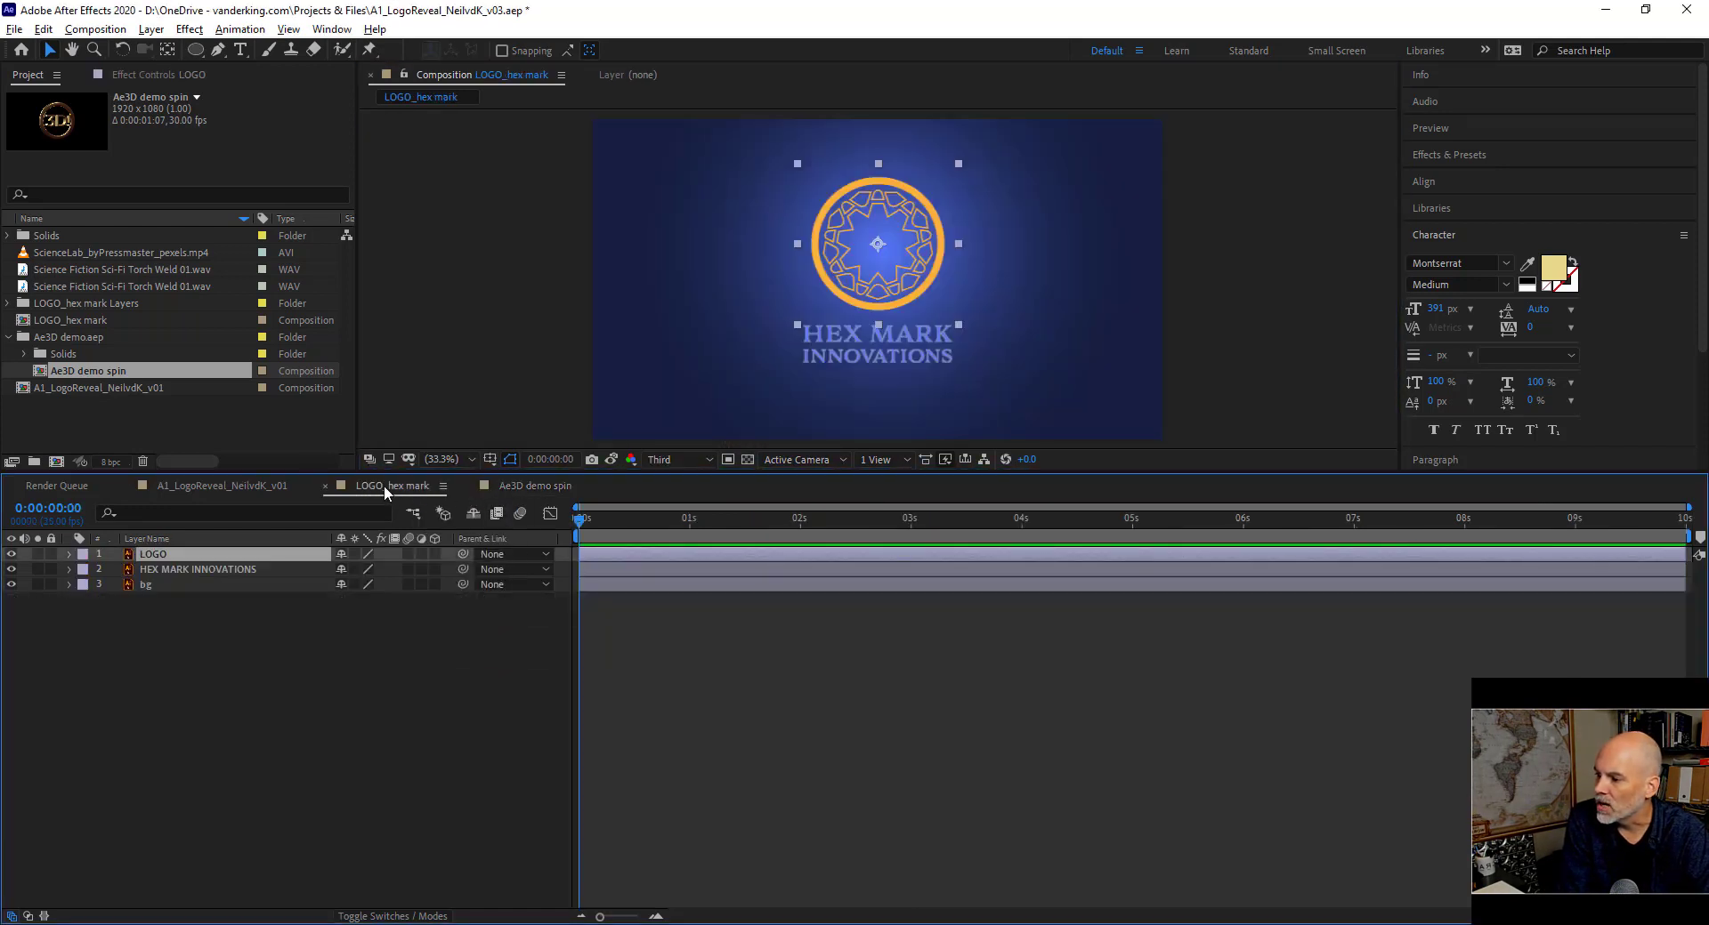
click(286, 484)
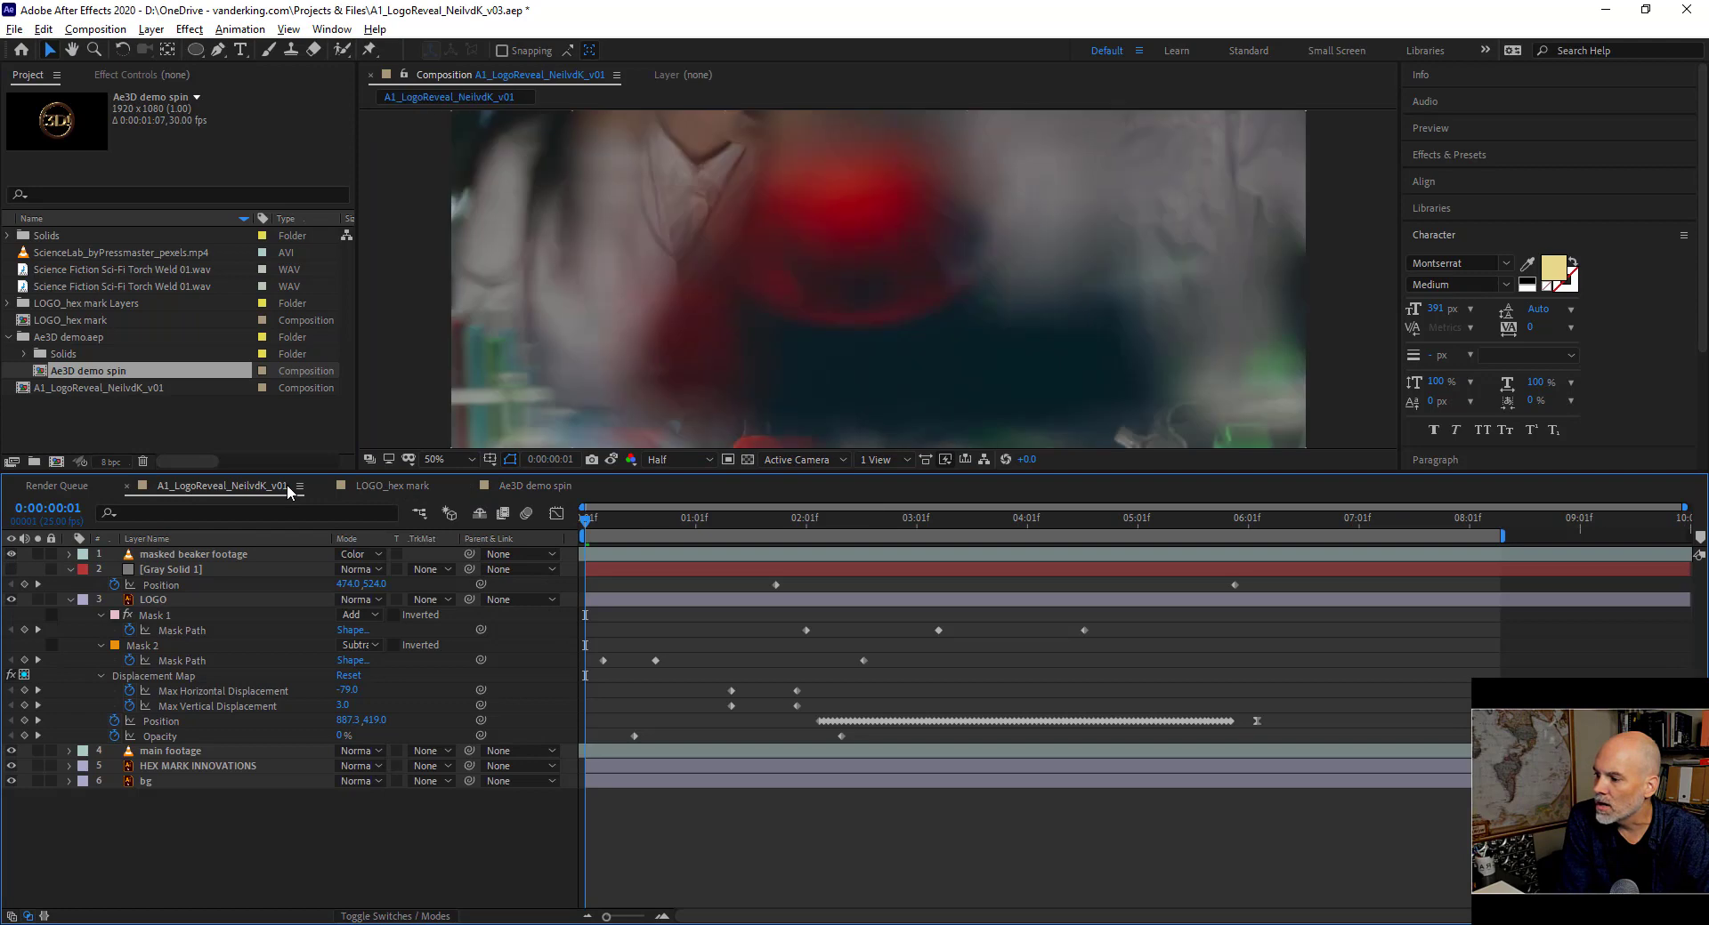
click(452, 458)
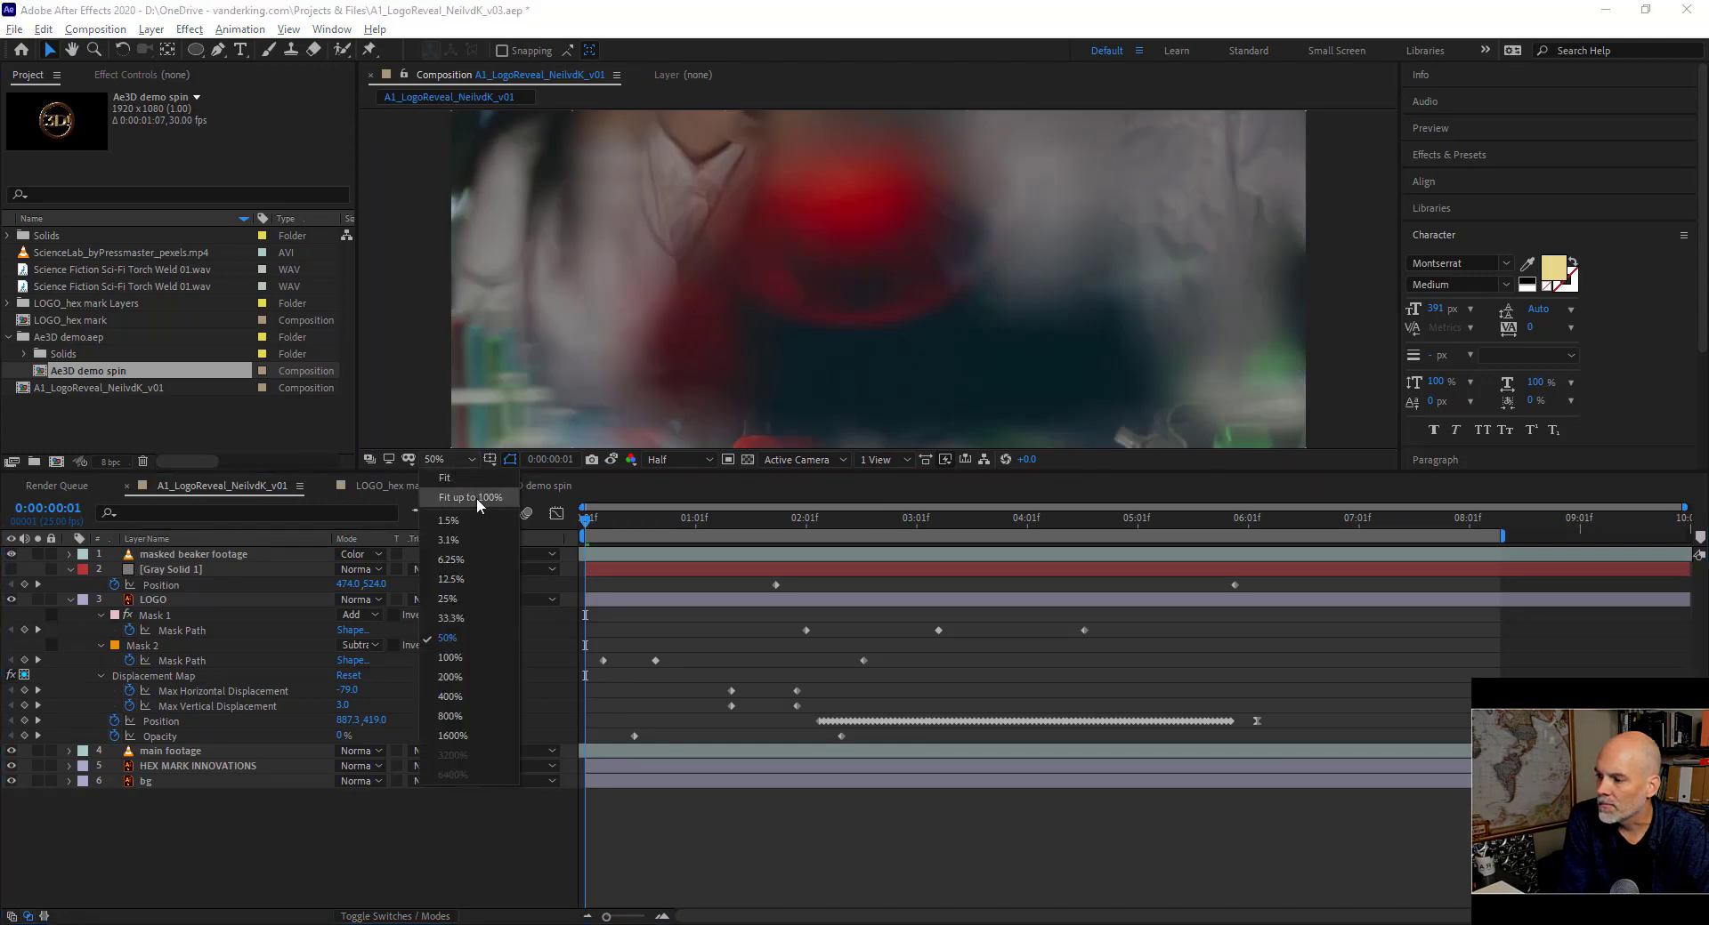
click(483, 495)
mouse_move(591, 518)
mouse_down()
mouse_move(1144, 520)
mouse_move(577, 514)
mouse_move(614, 532)
mouse_up()
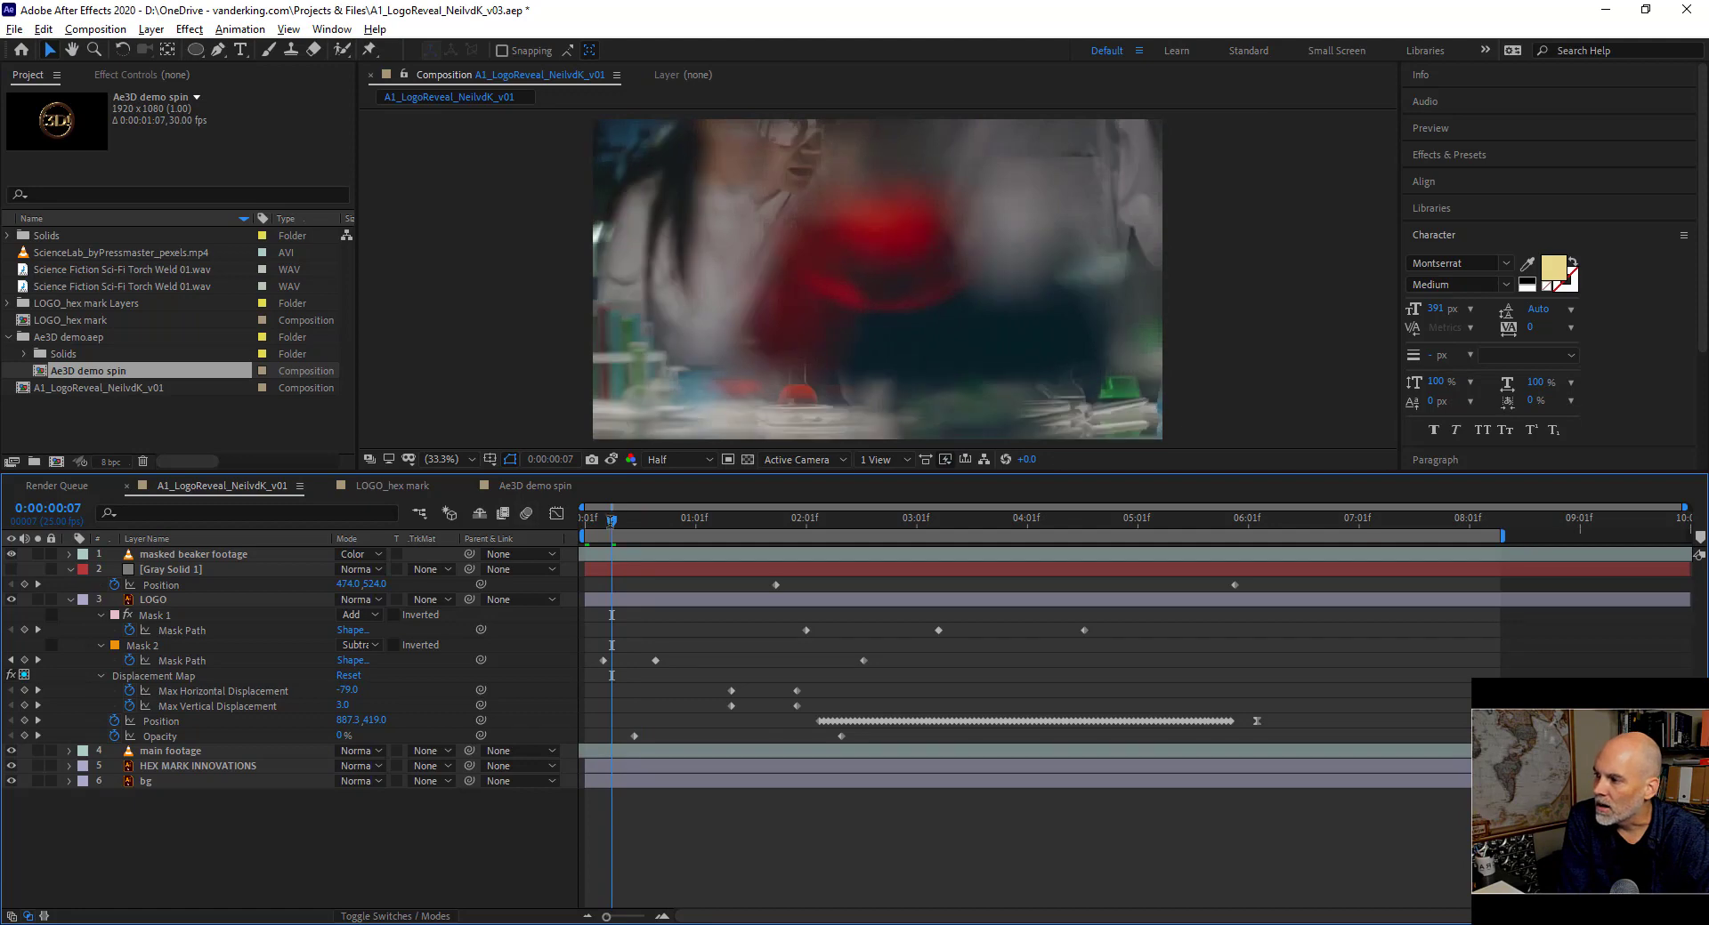
Create a 1920 x 1080 solid layer in the logo reveal composition with the colour 000000.
click(151, 30)
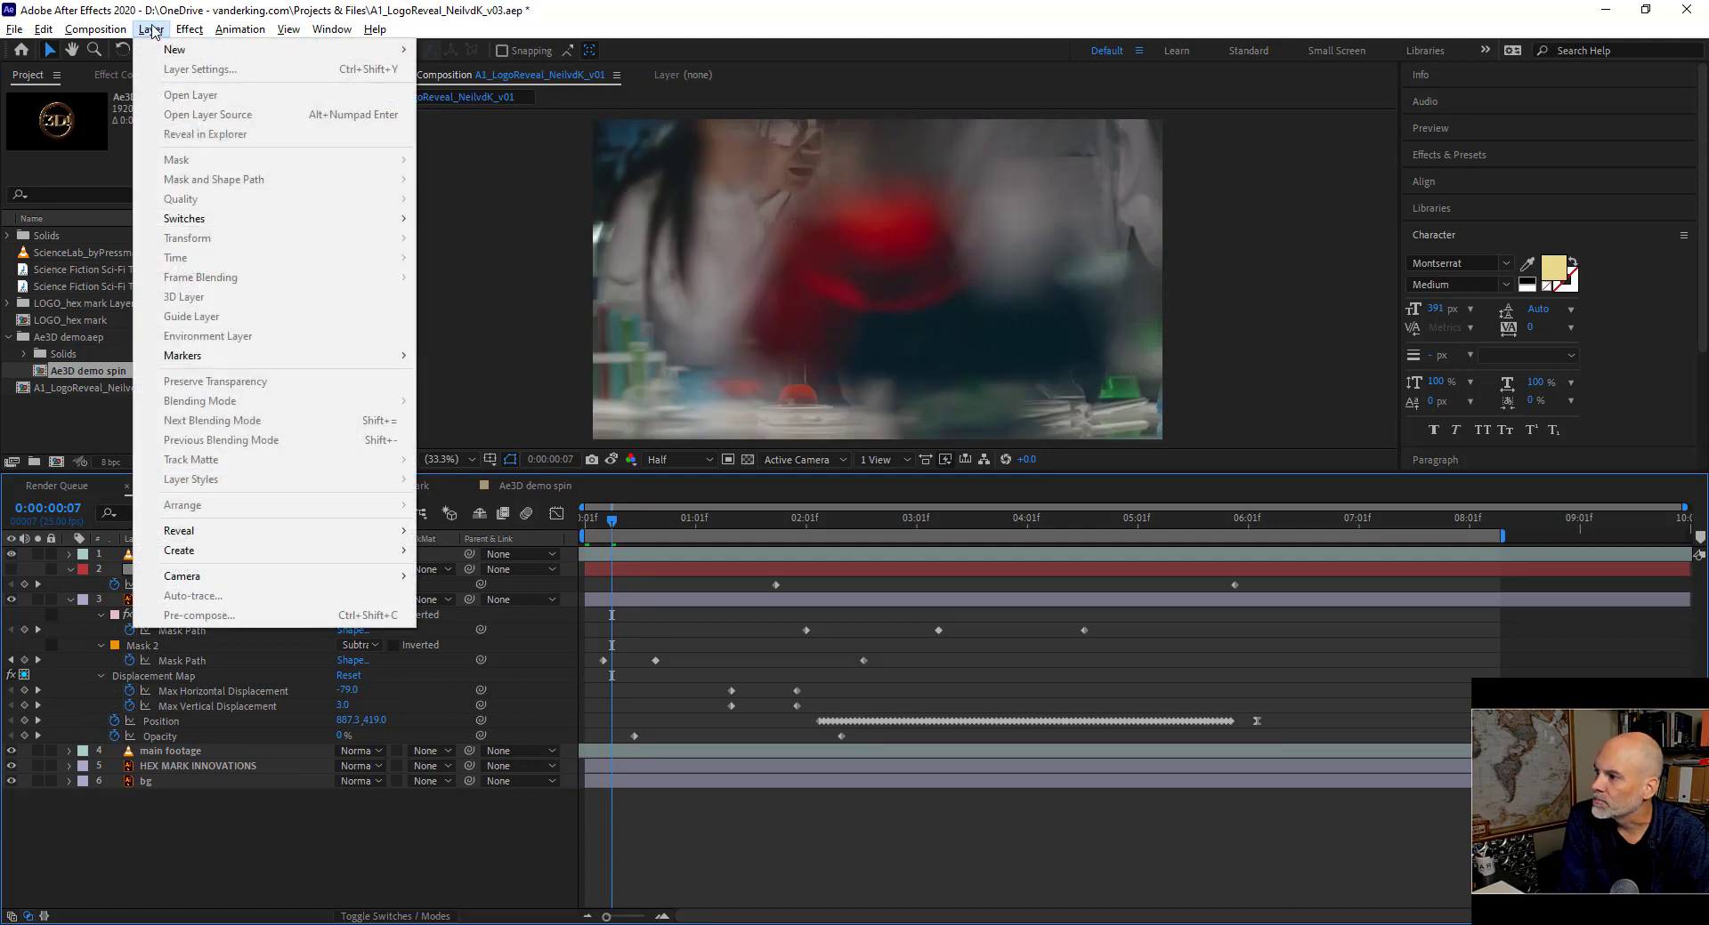
key(Down)
key(Right)
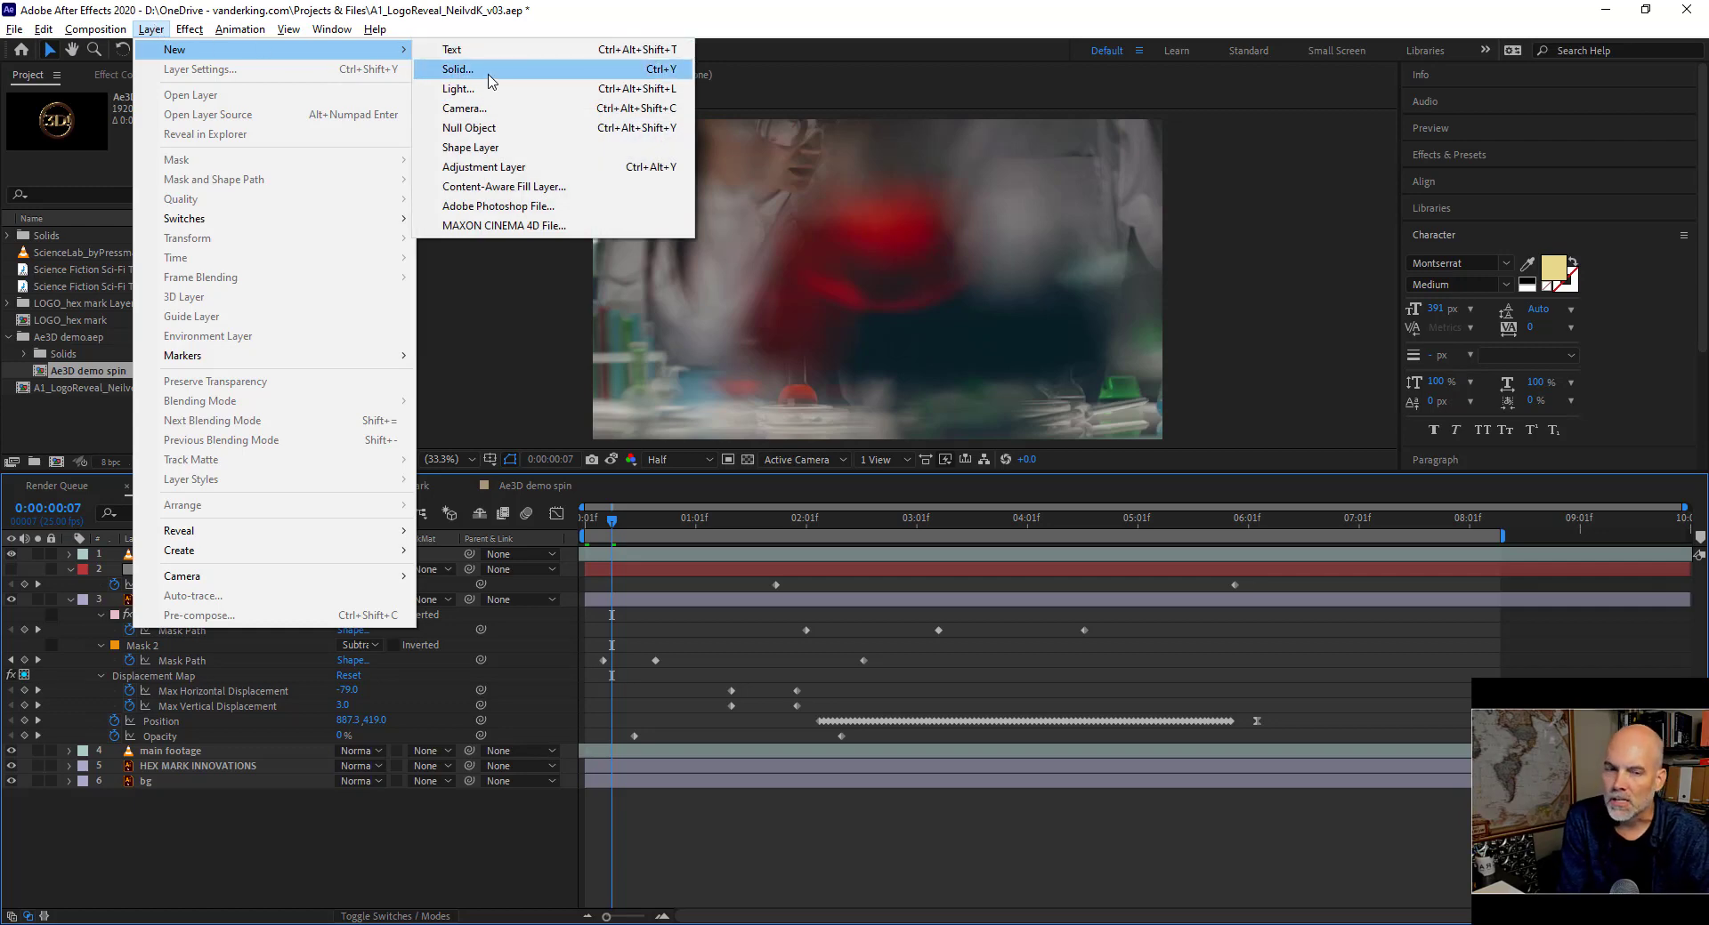
click(488, 75)
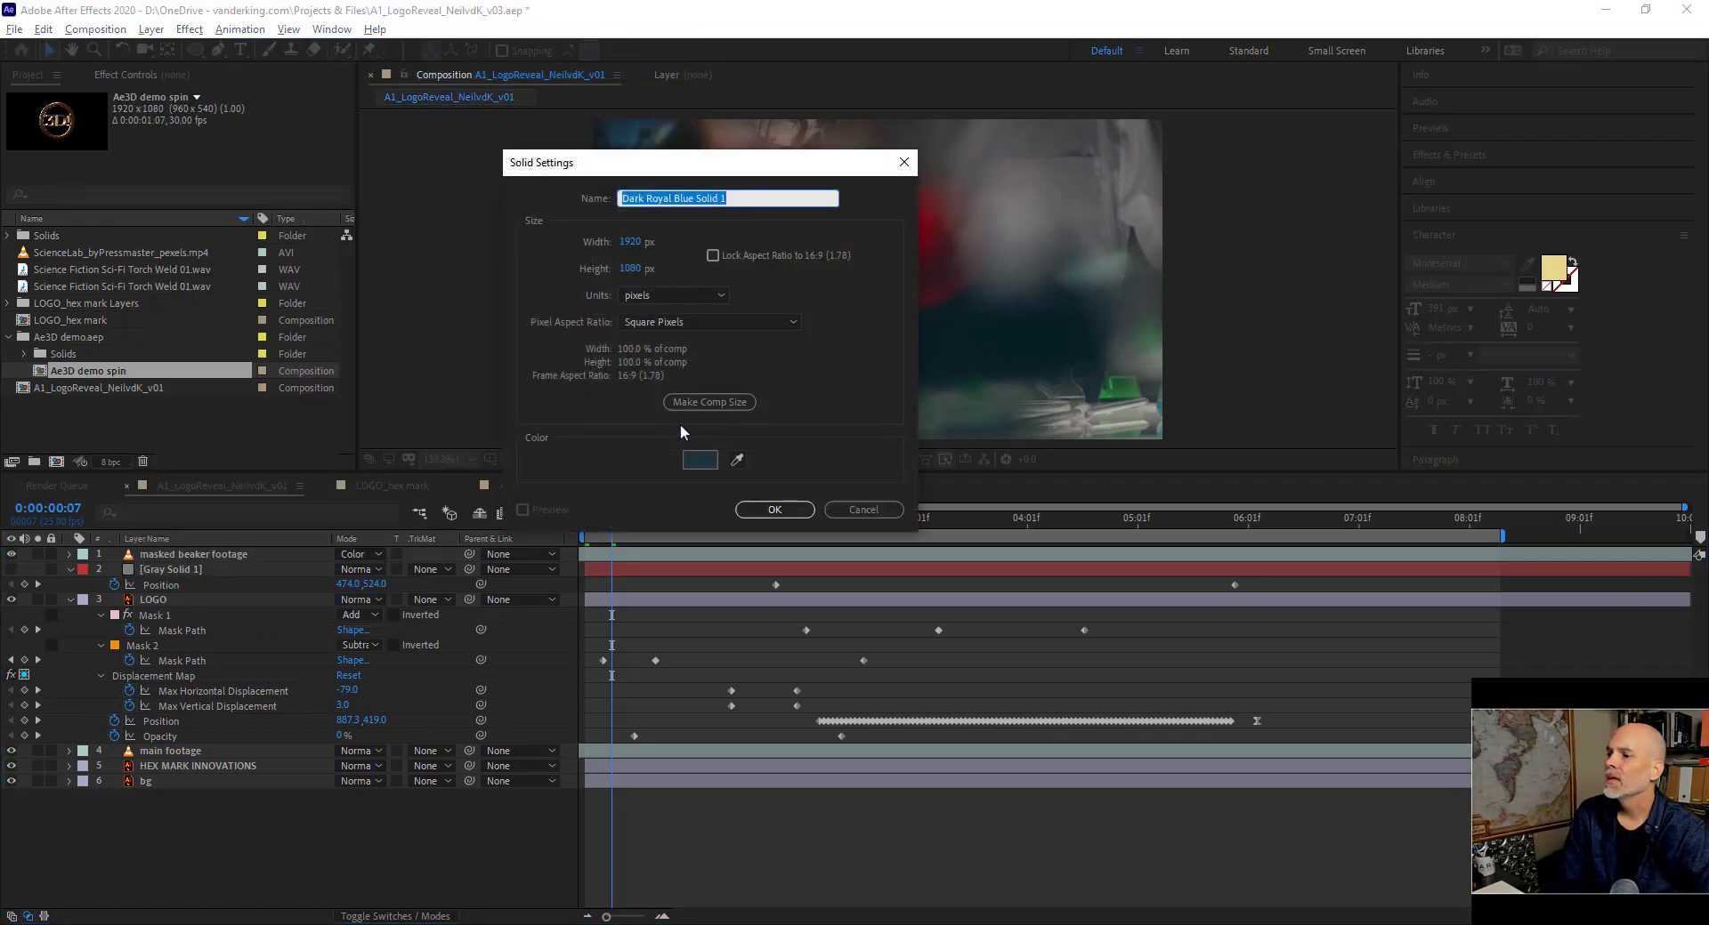
click(701, 462)
drag(756, 534, 601, 653)
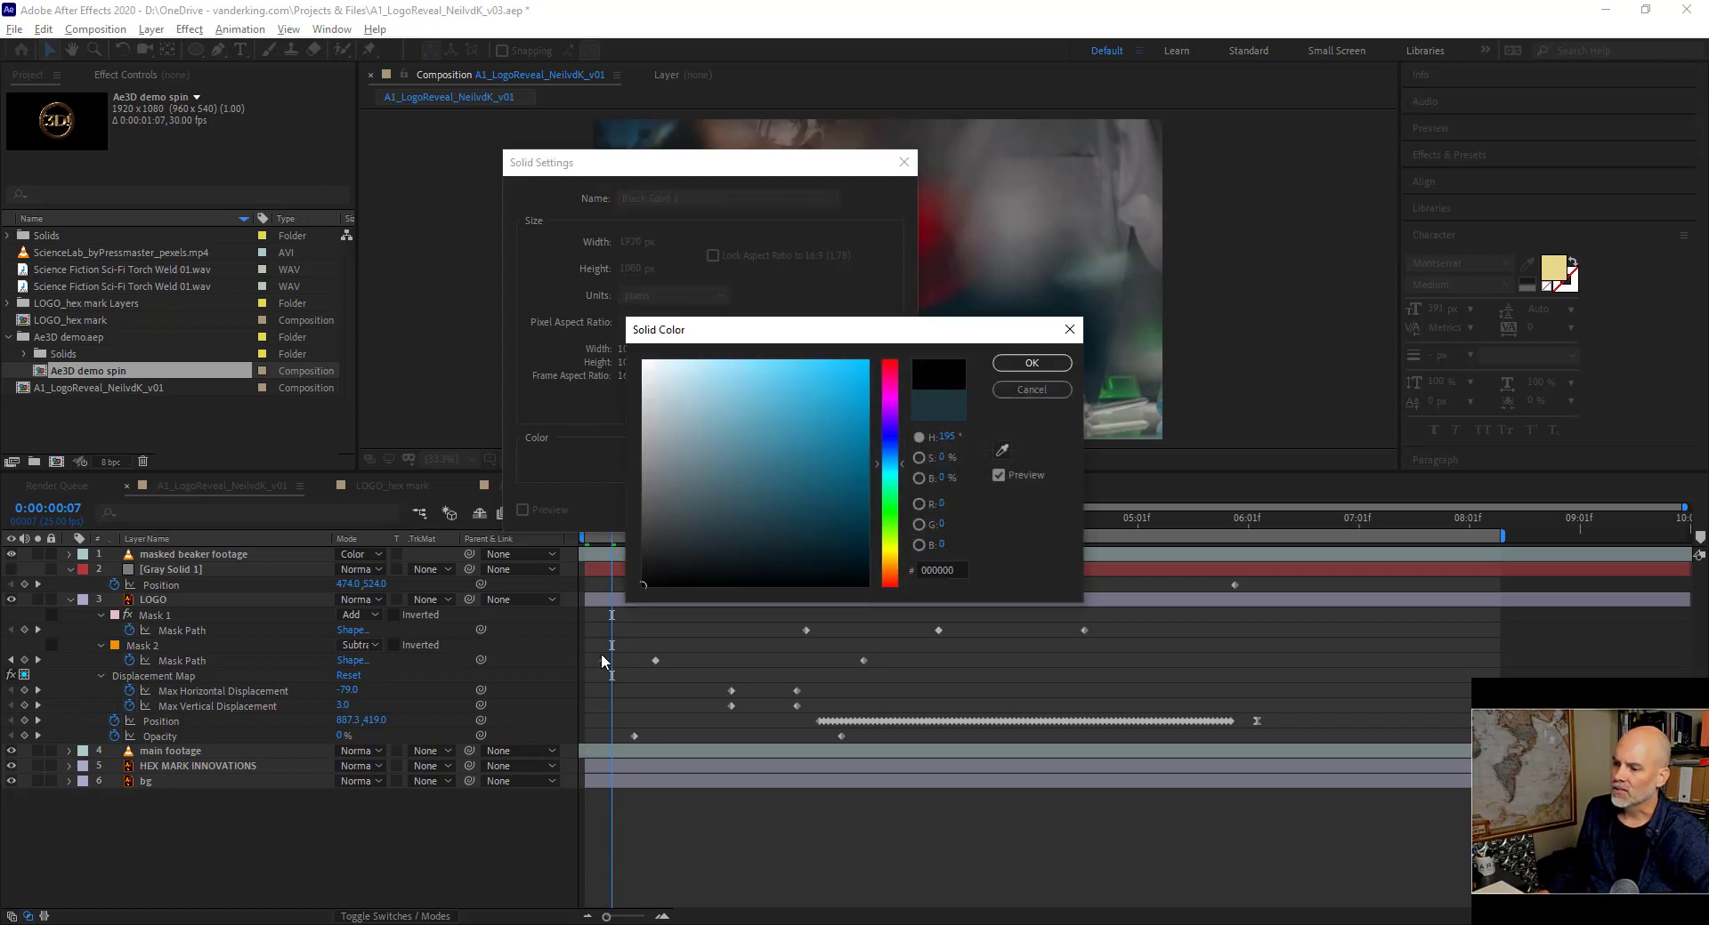
click(1020, 365)
click(774, 509)
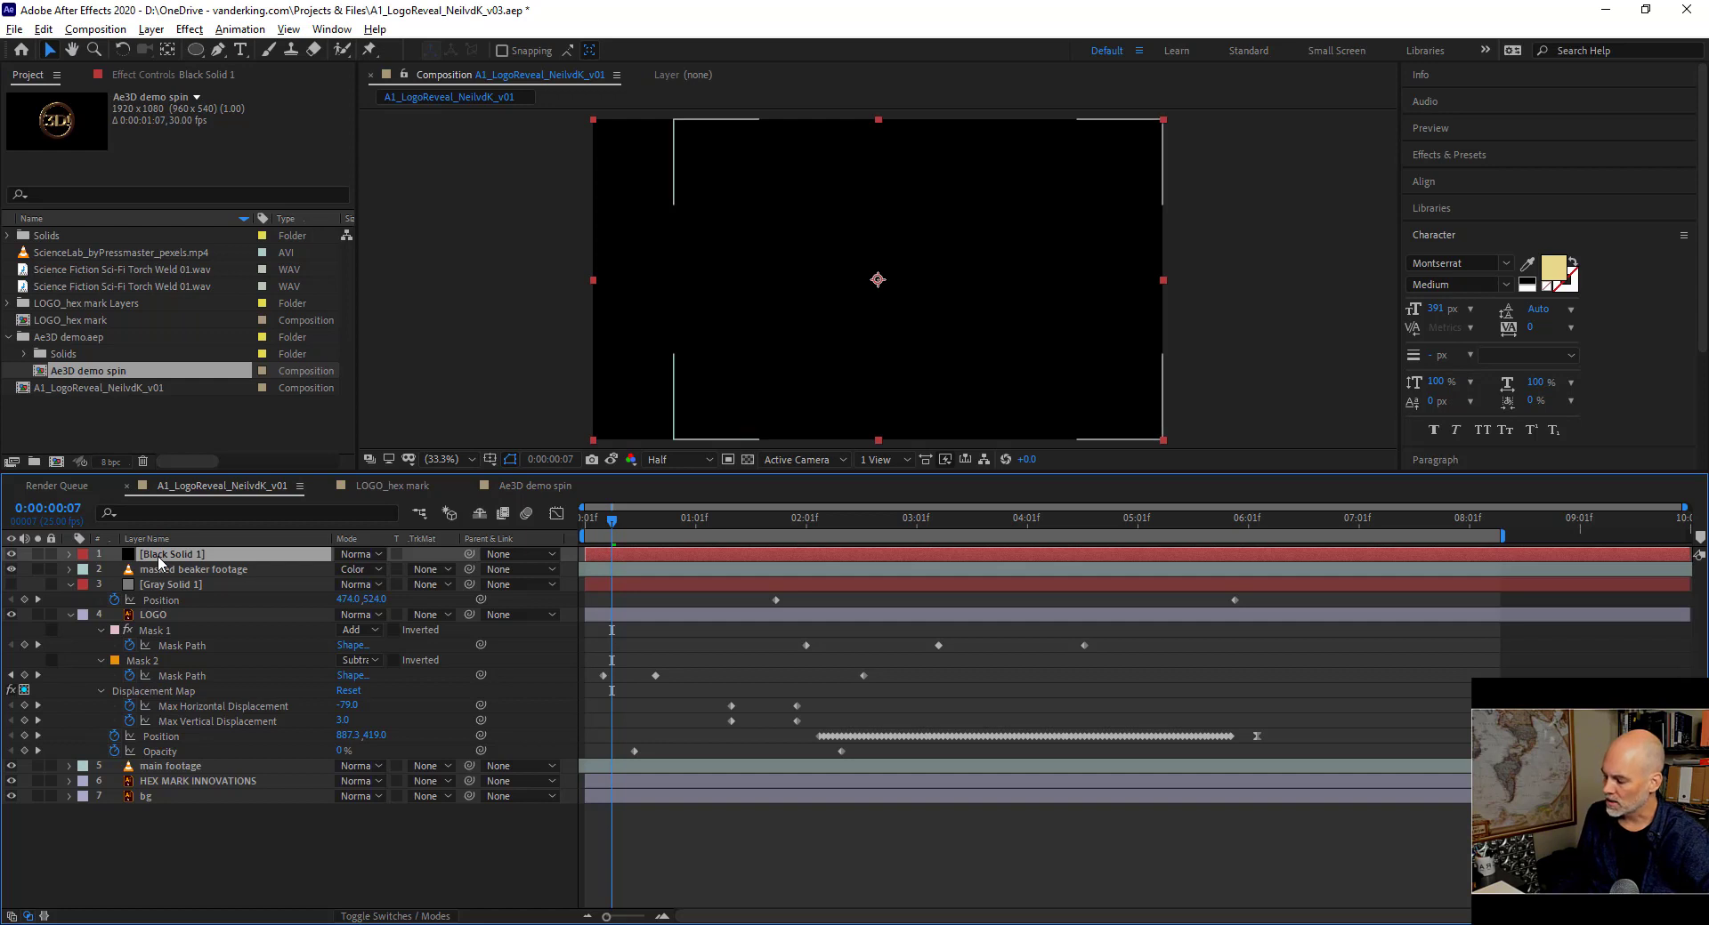
Keyframe the black solid's opacity from 100% at the first frame to 0% about half a second in, and preview the reveal.
key(t)
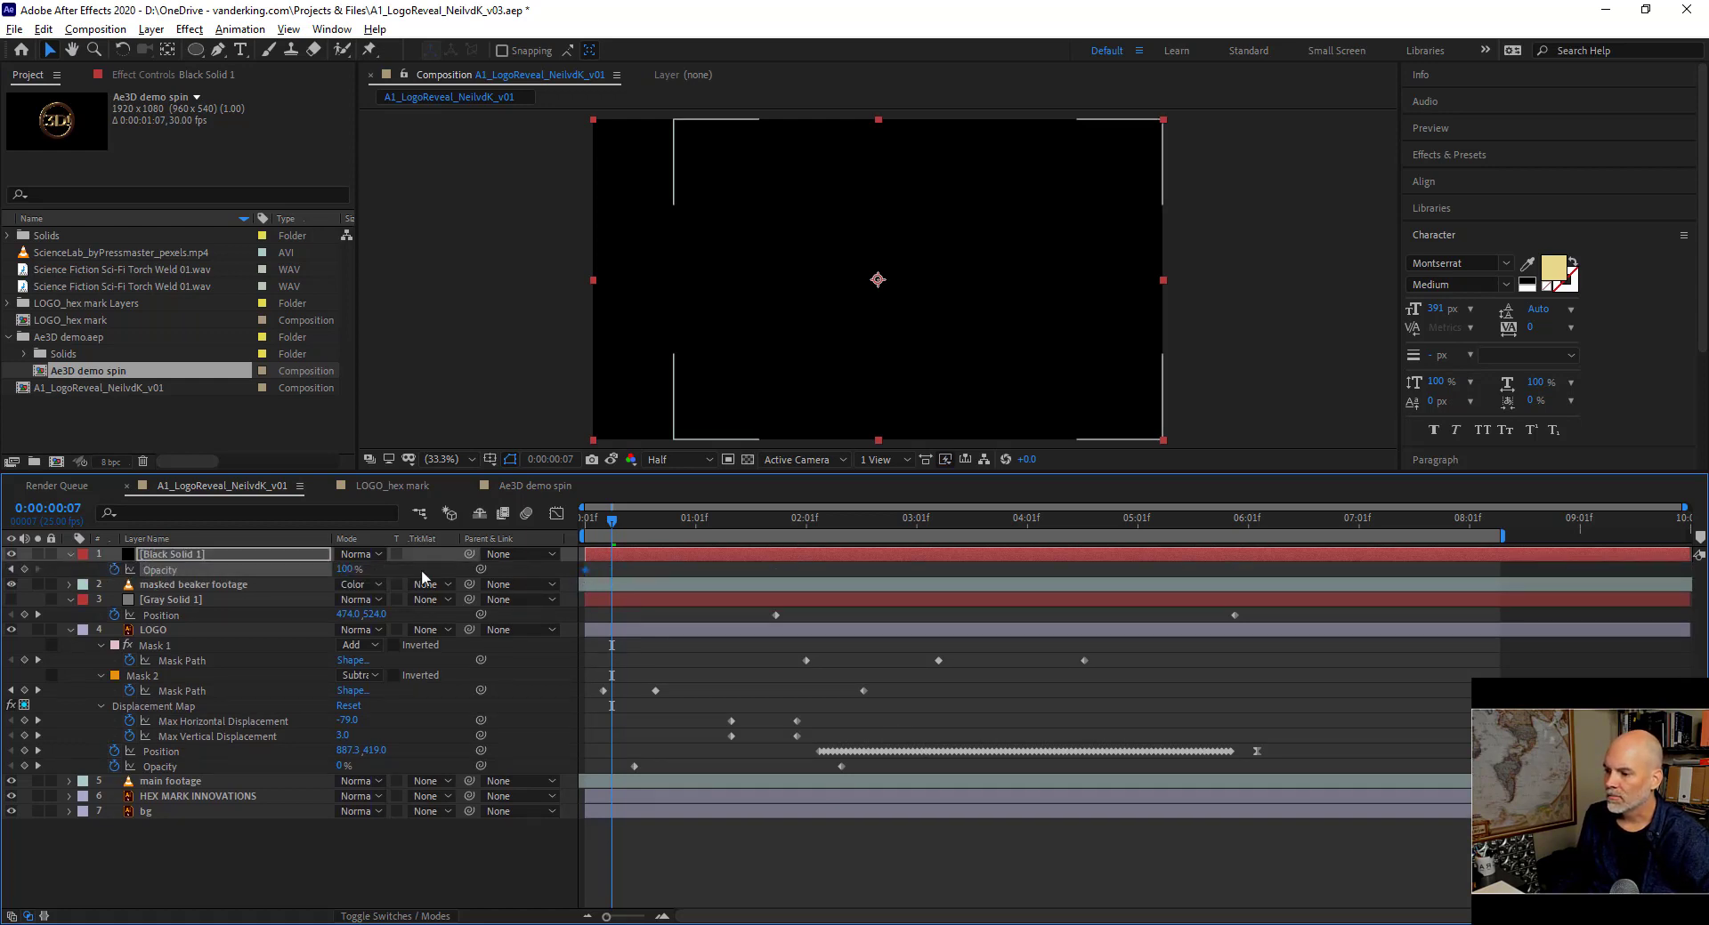
drag(349, 570, 140, 576)
drag(606, 523, 632, 553)
key(space)
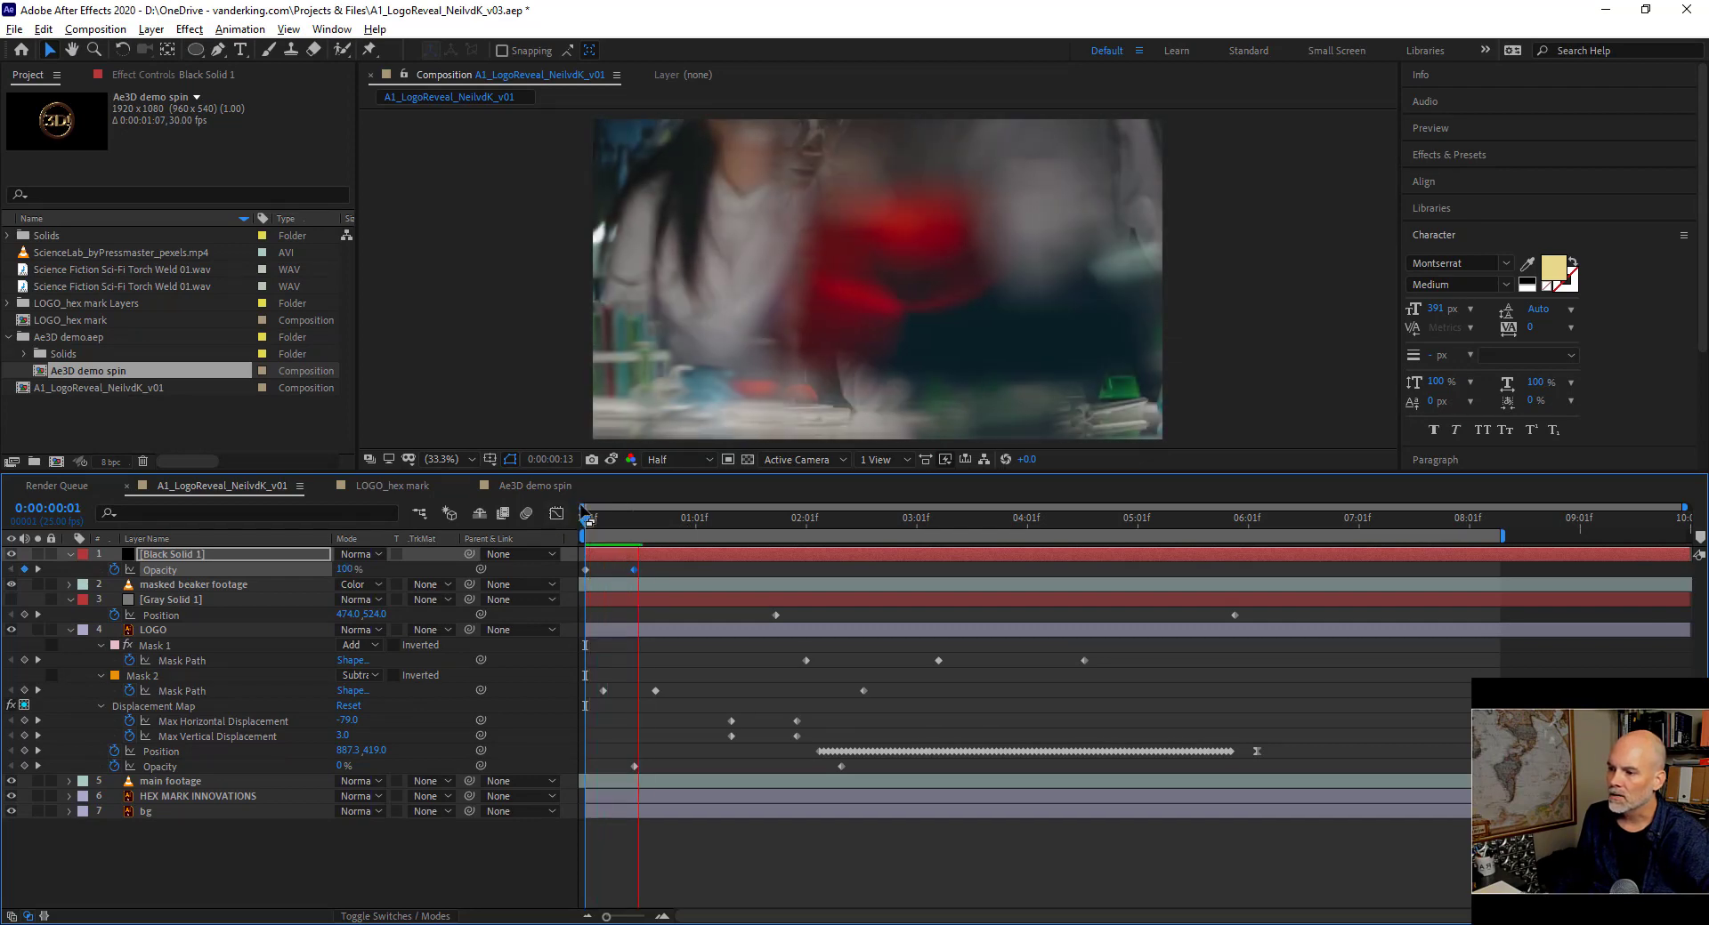
drag(660, 520, 1256, 525)
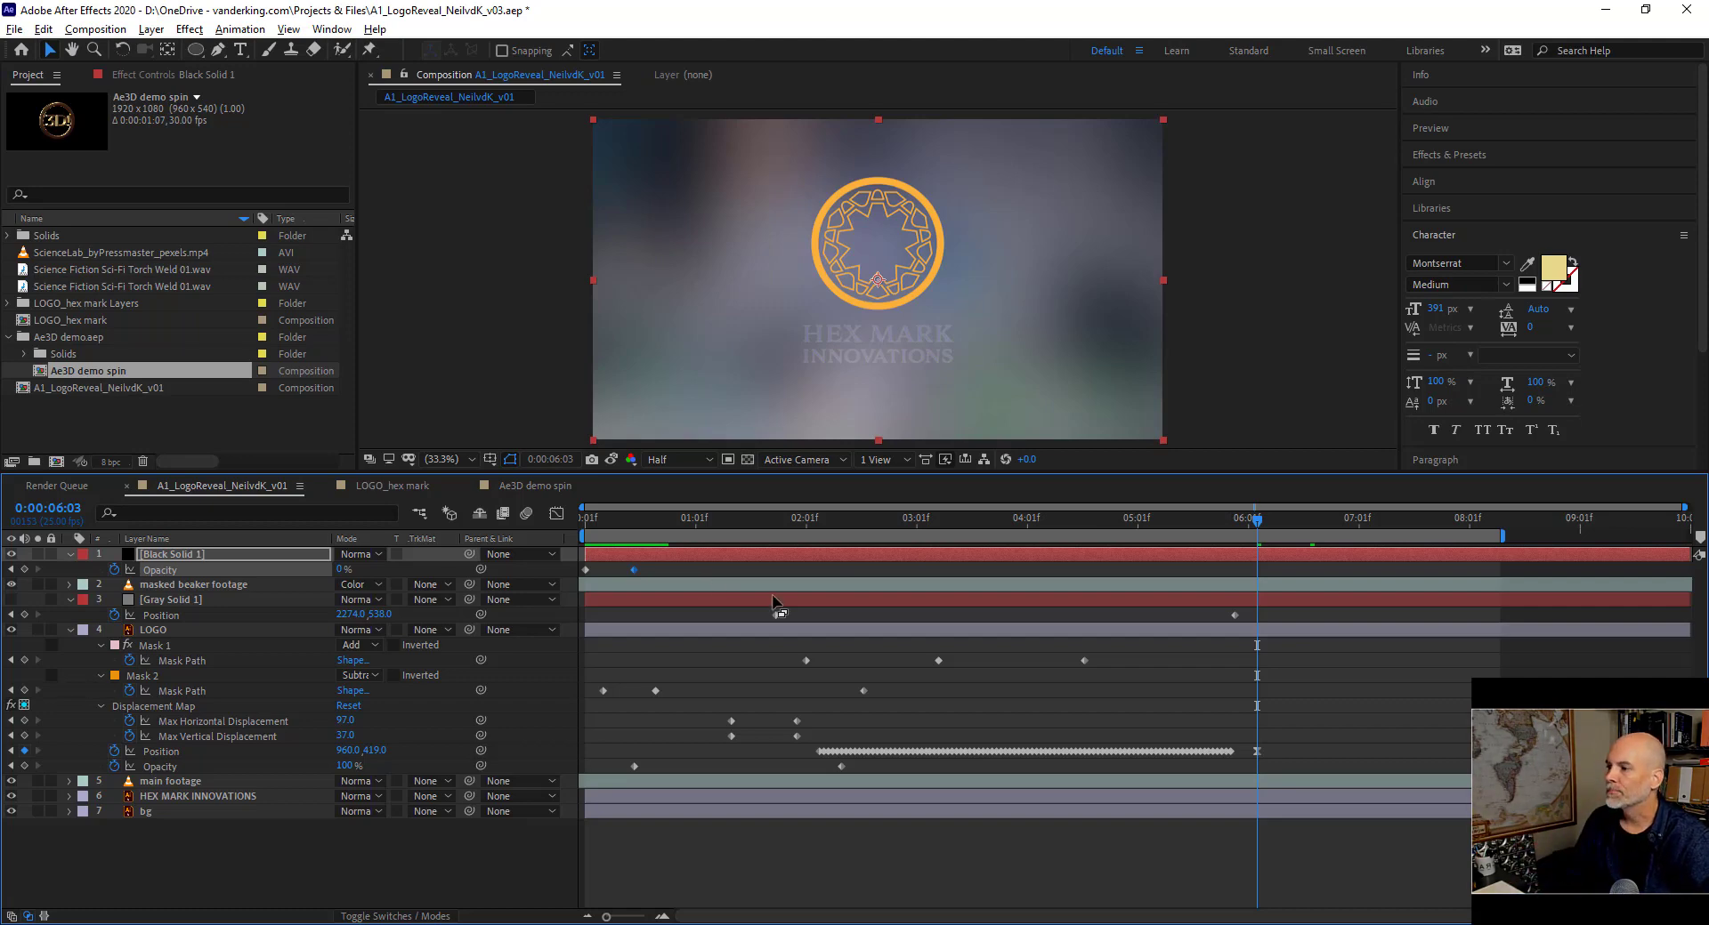
Open the logo reveal composition's settings and look through its basic, advanced and 3D renderer options.
click(95, 30)
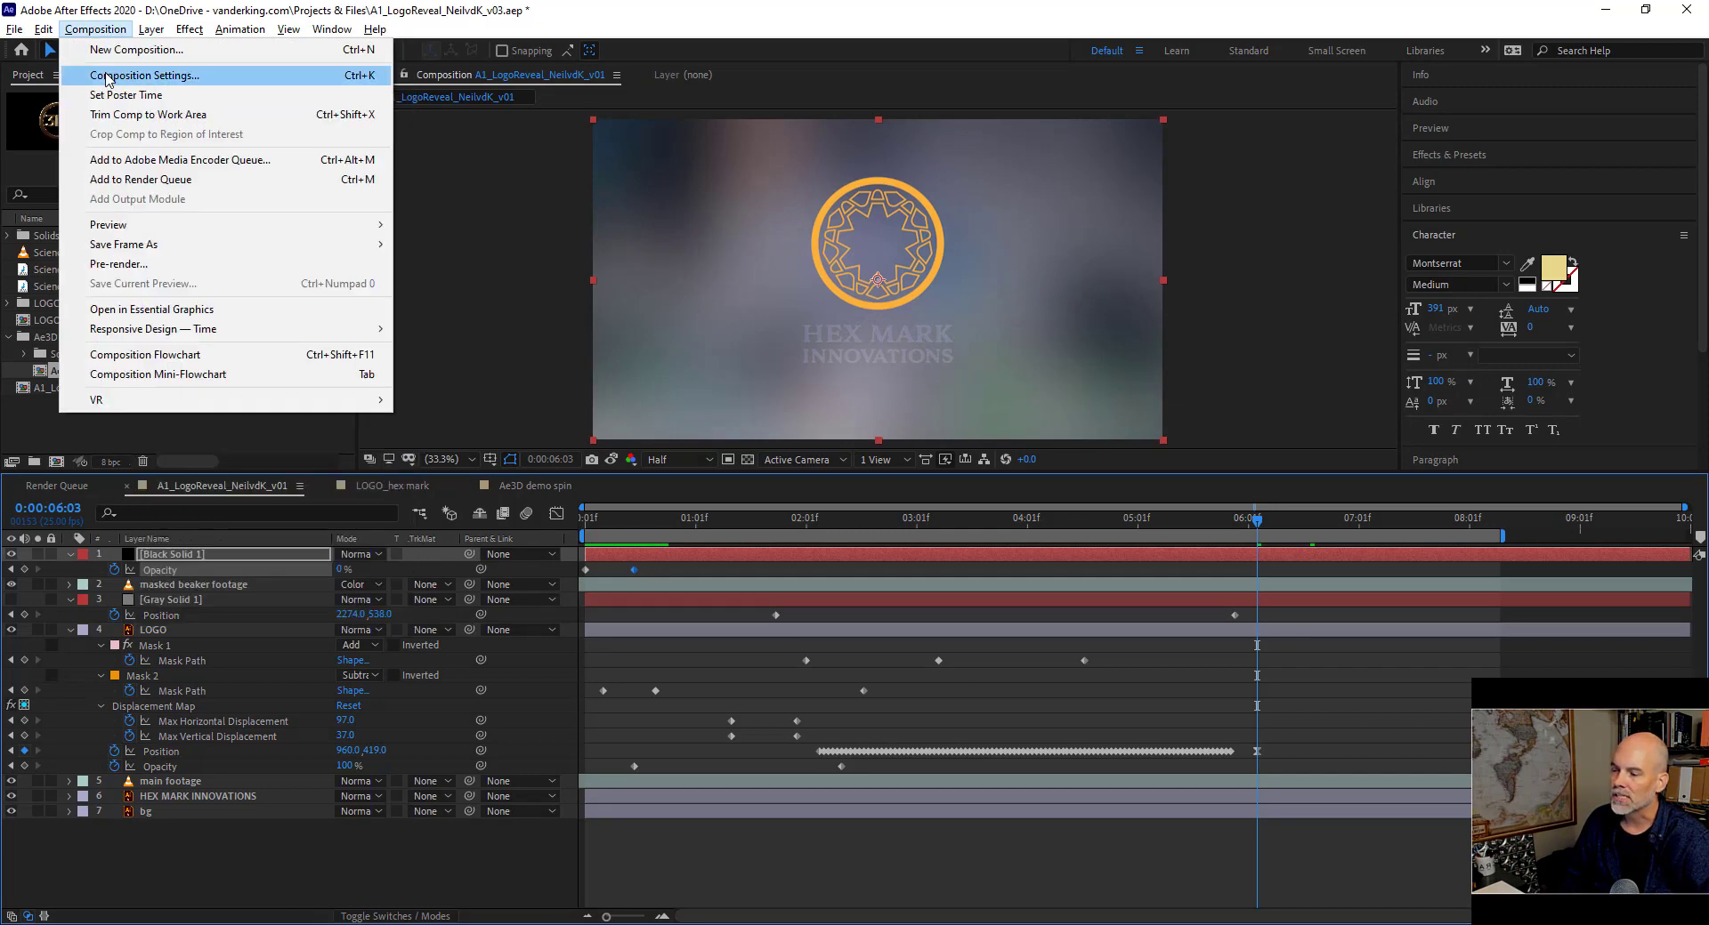
click(108, 76)
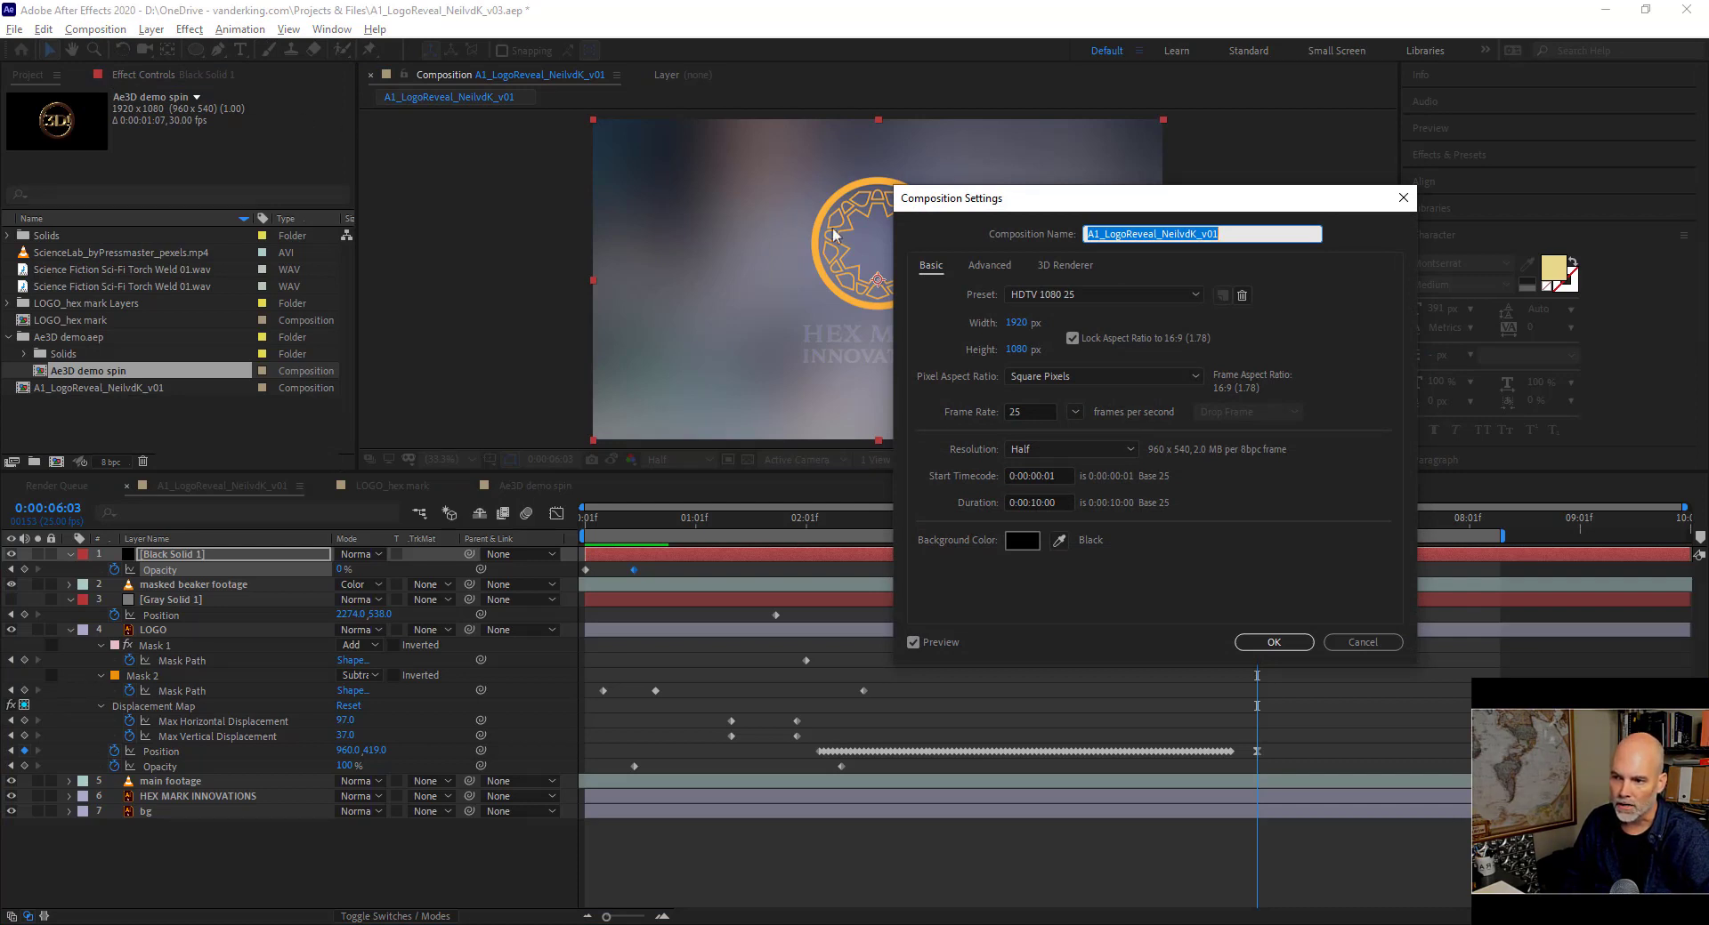
click(990, 266)
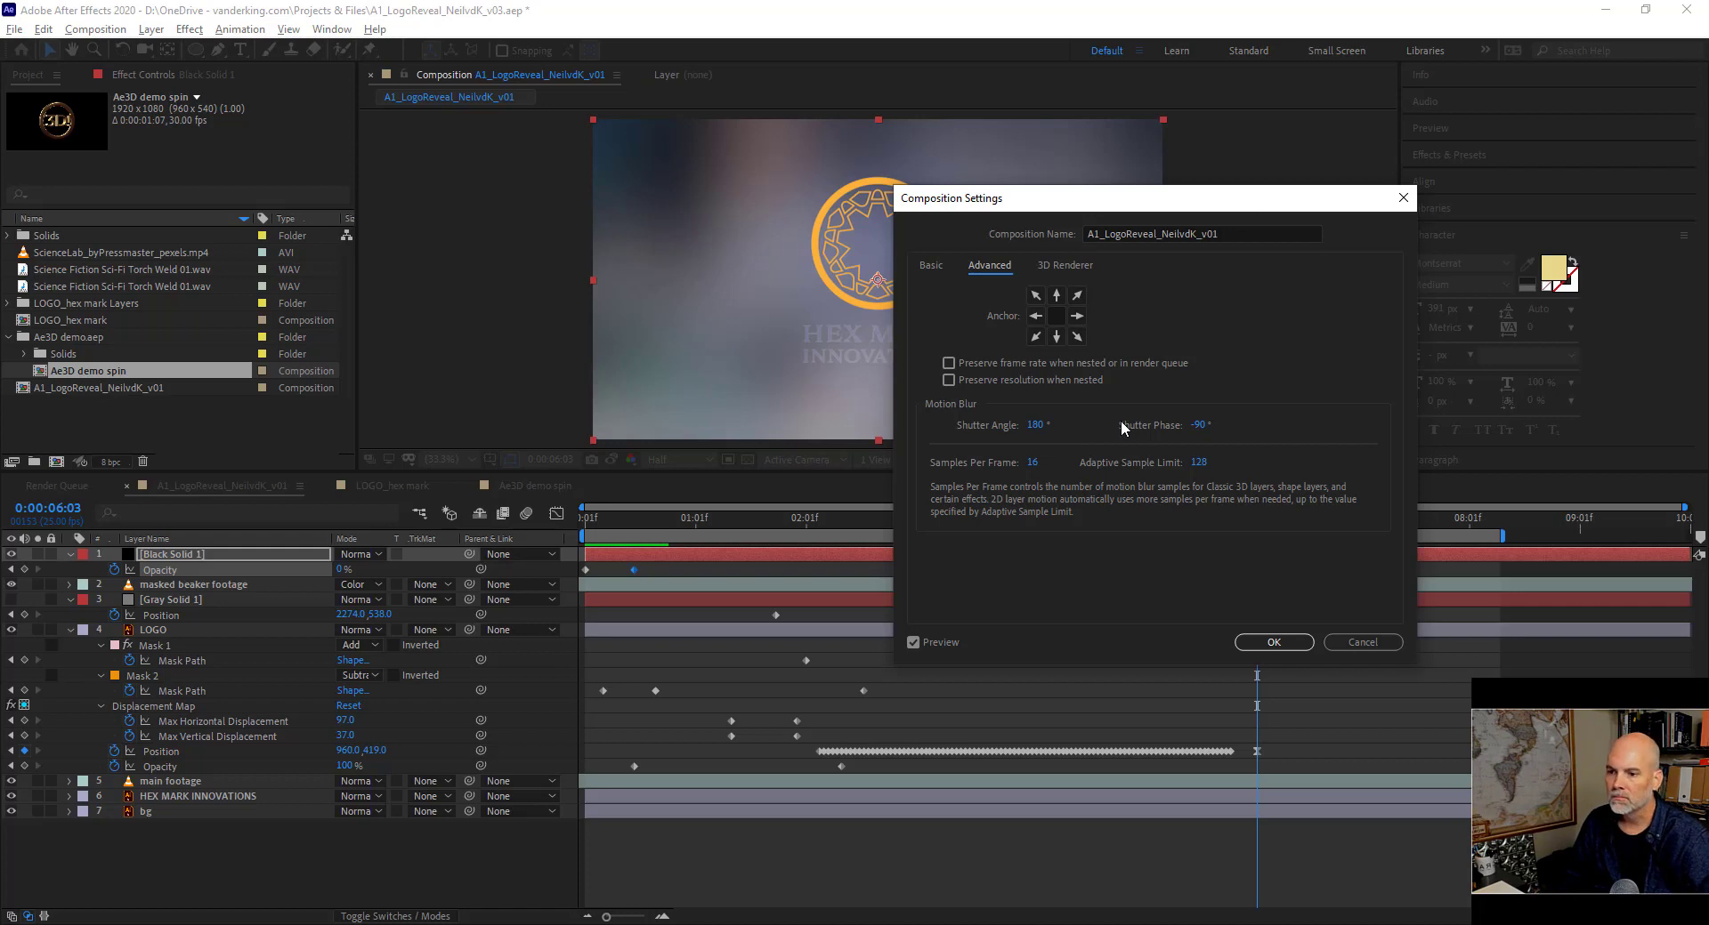
click(1061, 264)
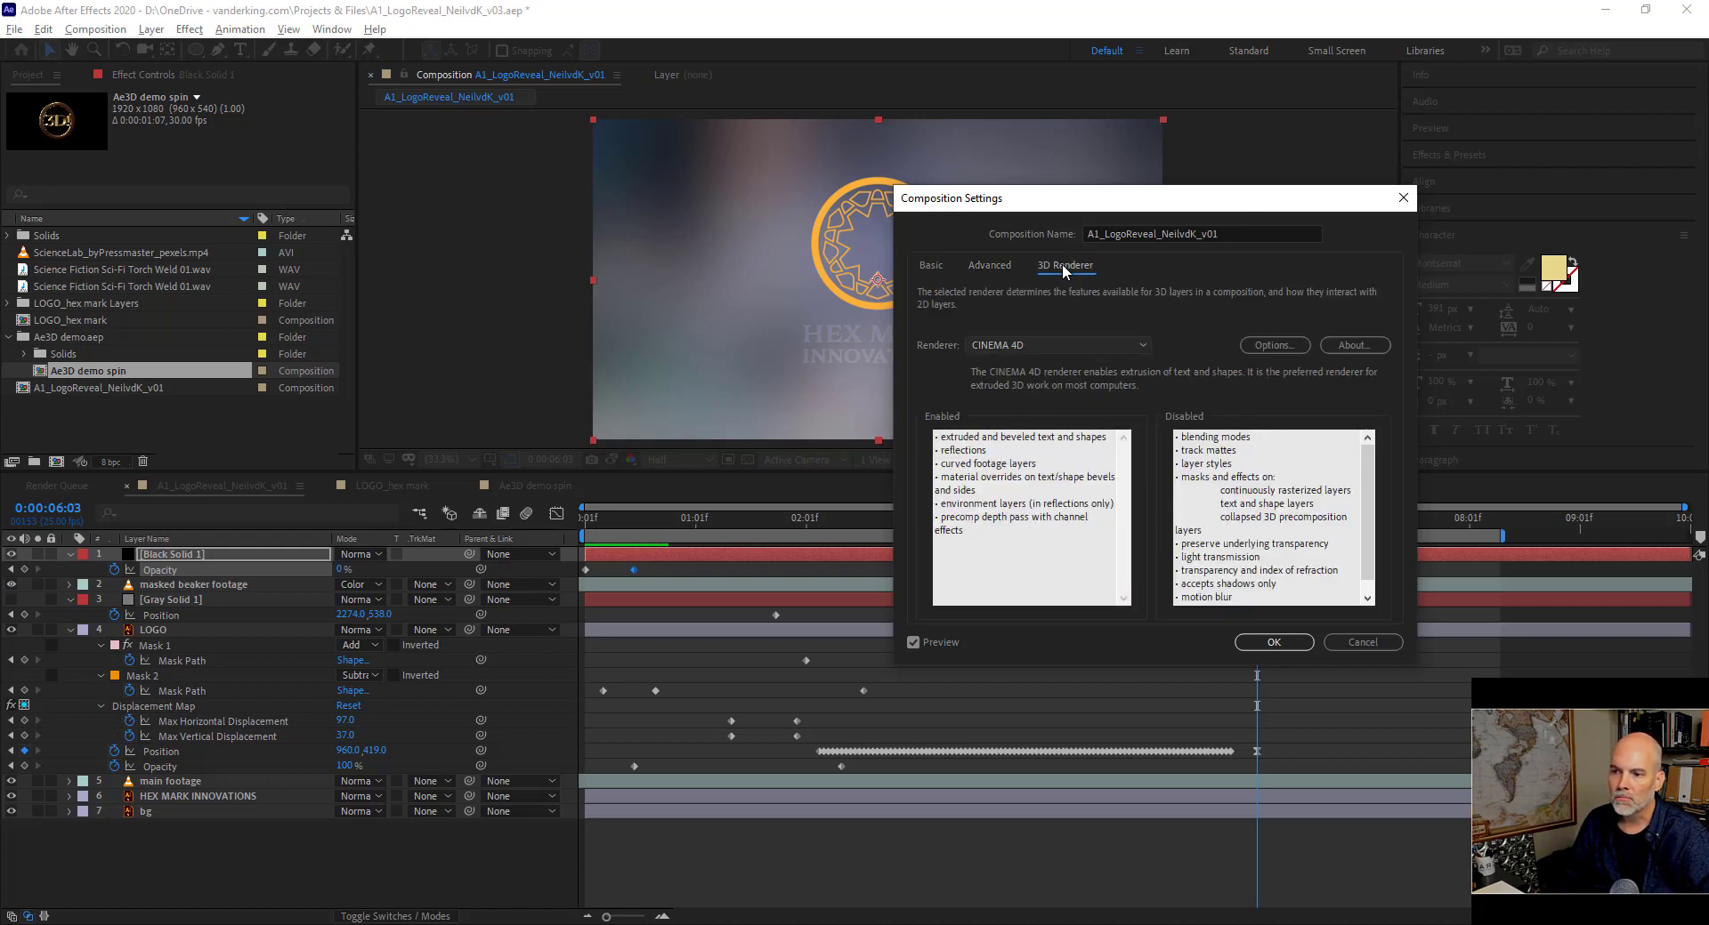
Try the Classic 3D renderer for the composition and return it to CINEMA 4D.
click(1045, 344)
click(1075, 365)
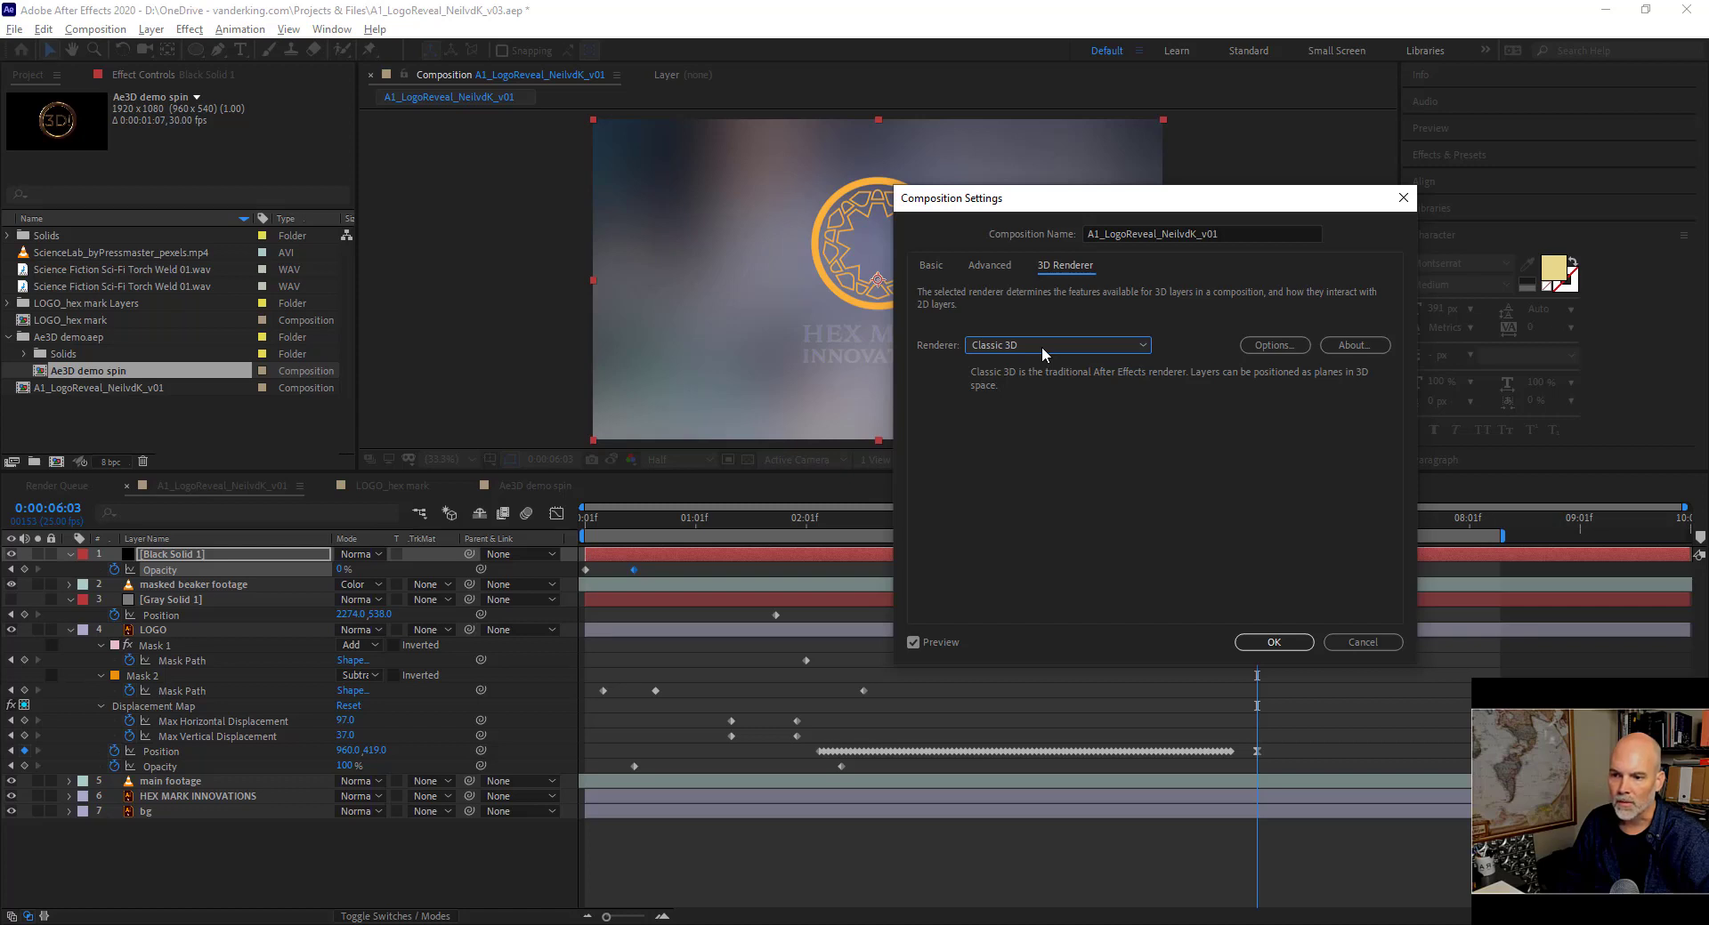
click(1063, 344)
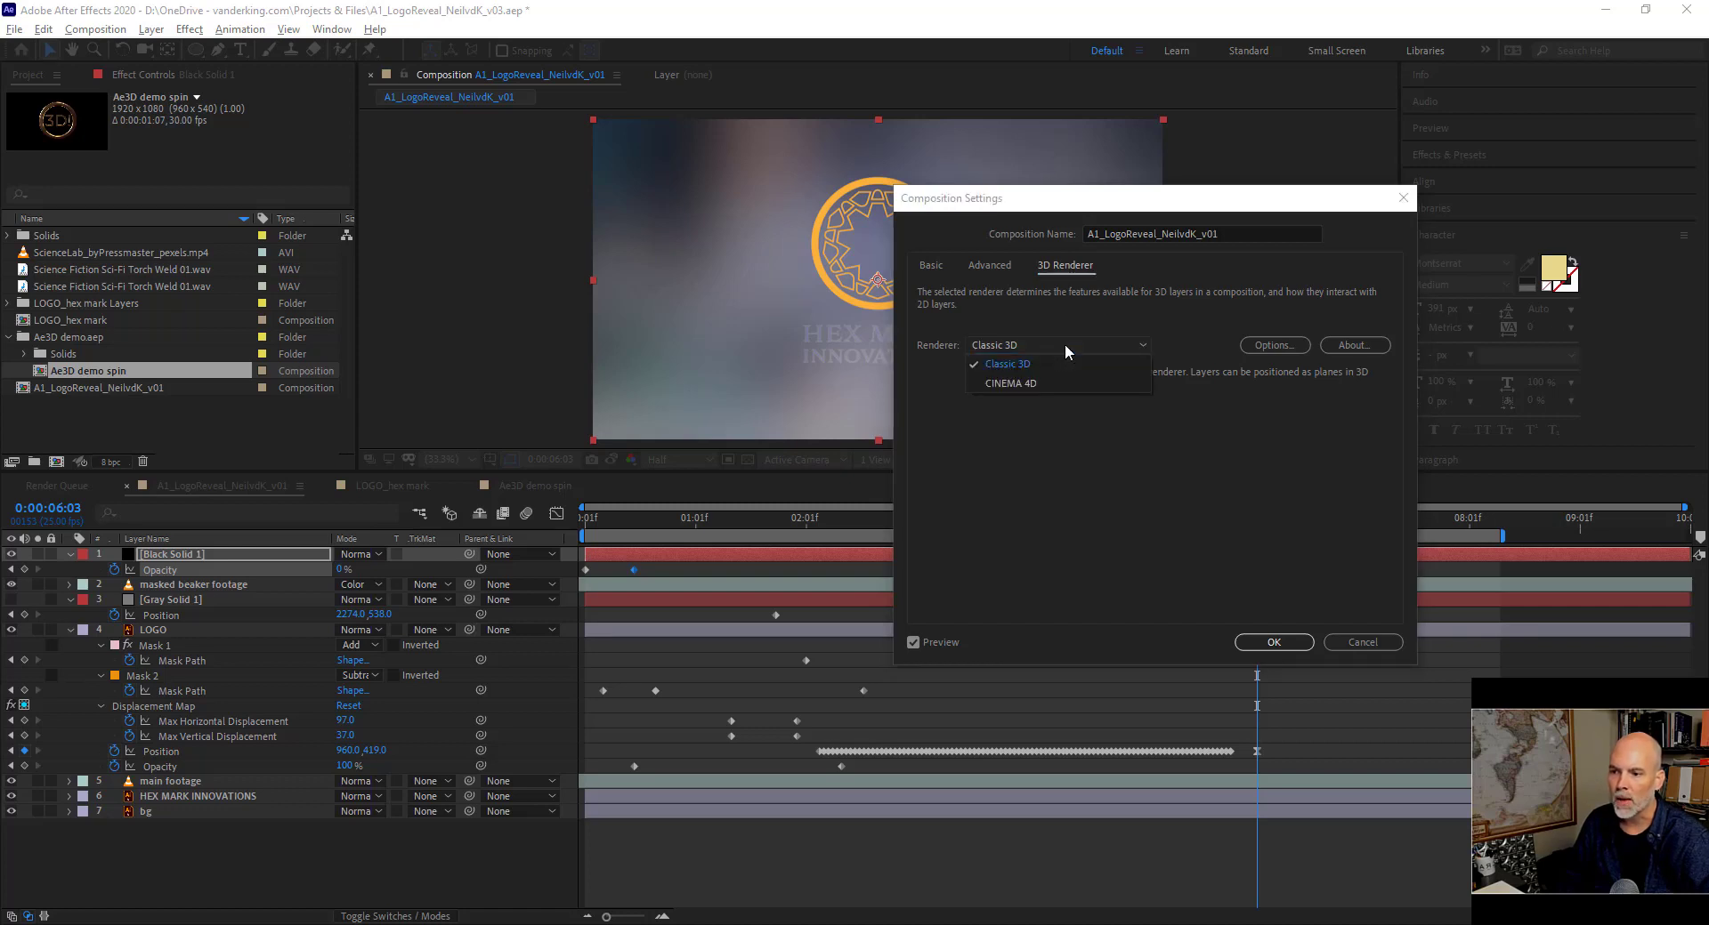
click(1038, 383)
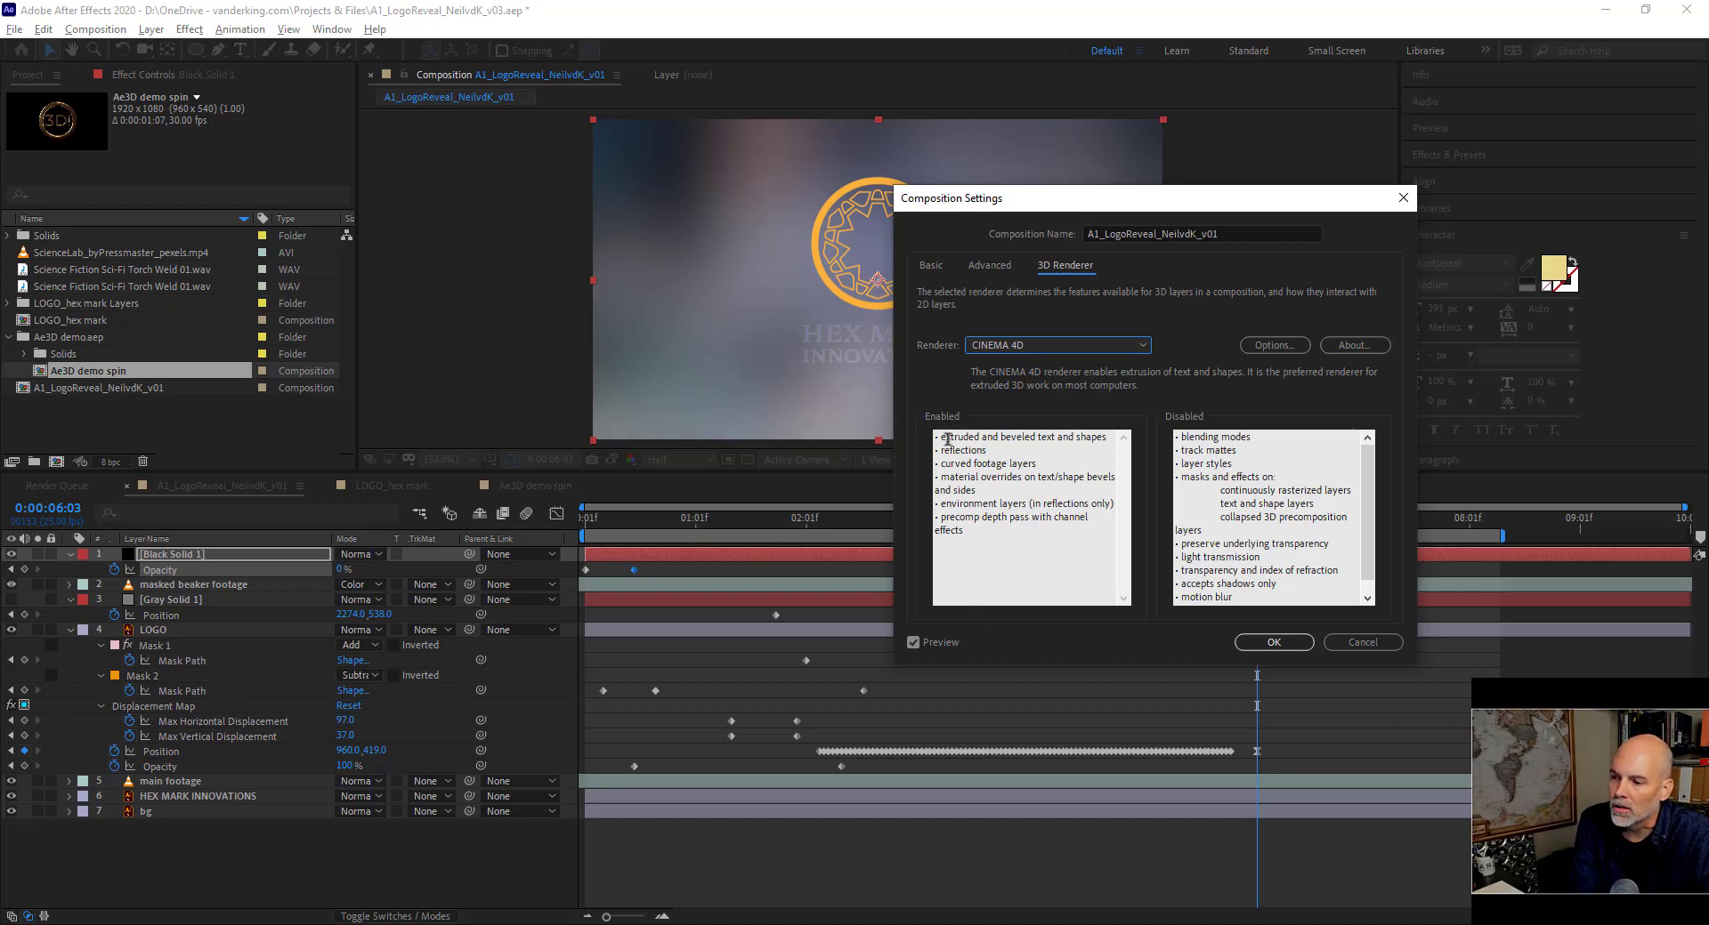
Examine the features that the CINEMA 4D renderer enables and disables.
drag(945, 449, 1021, 436)
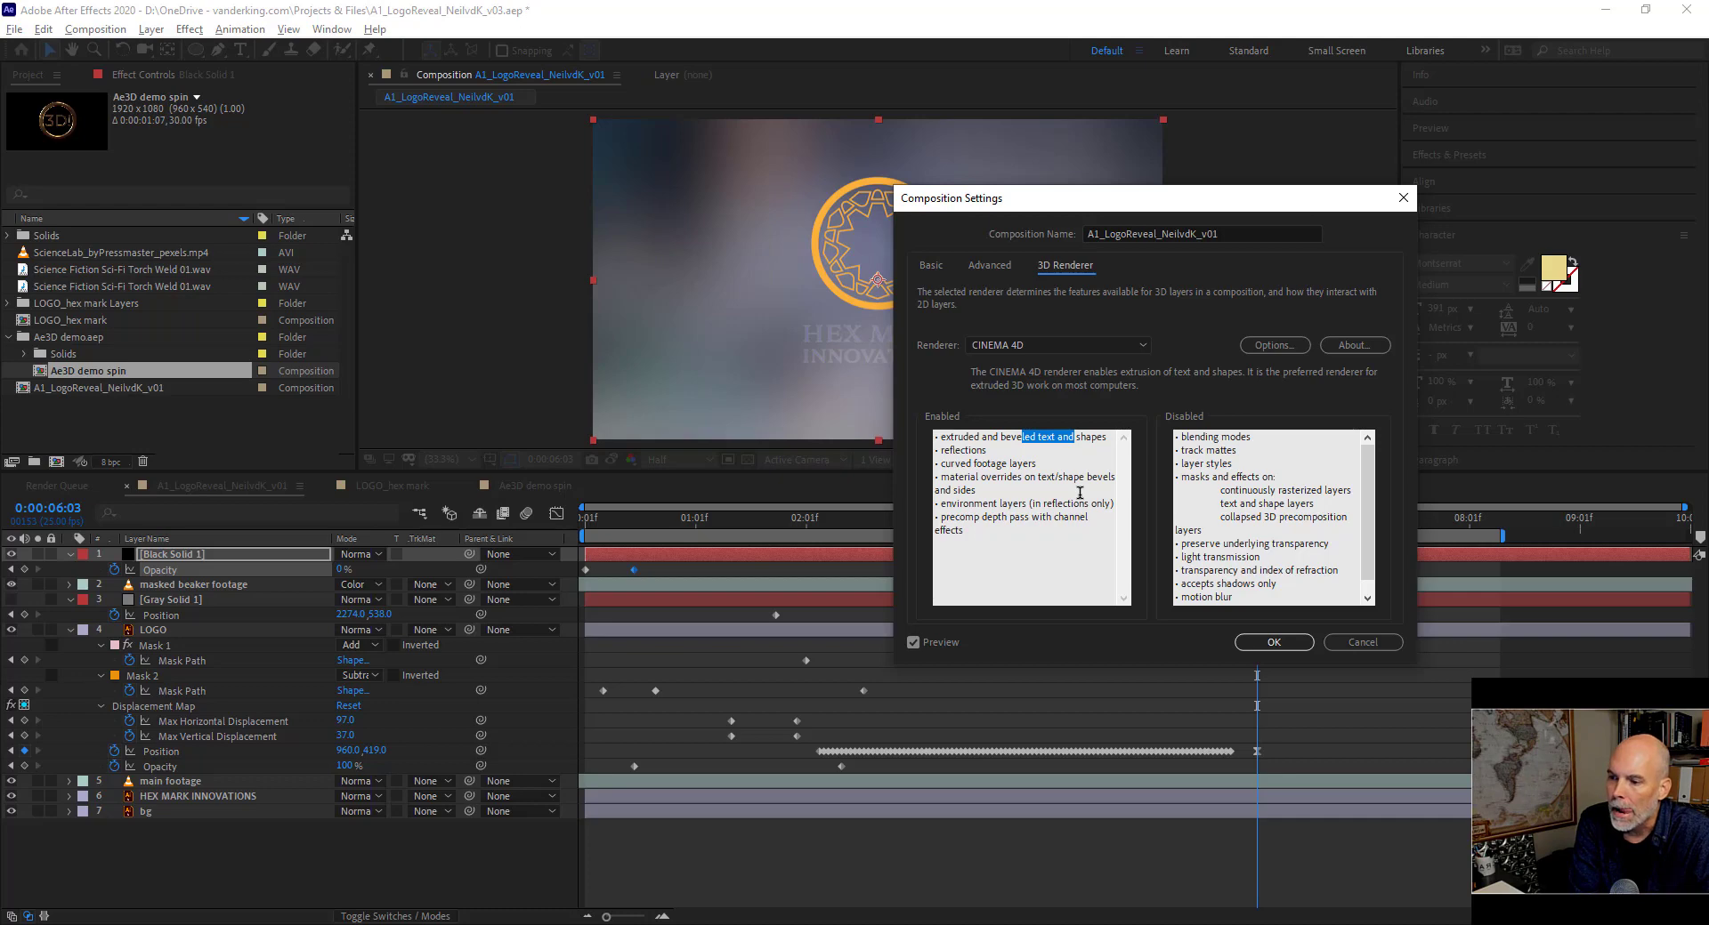
click(983, 447)
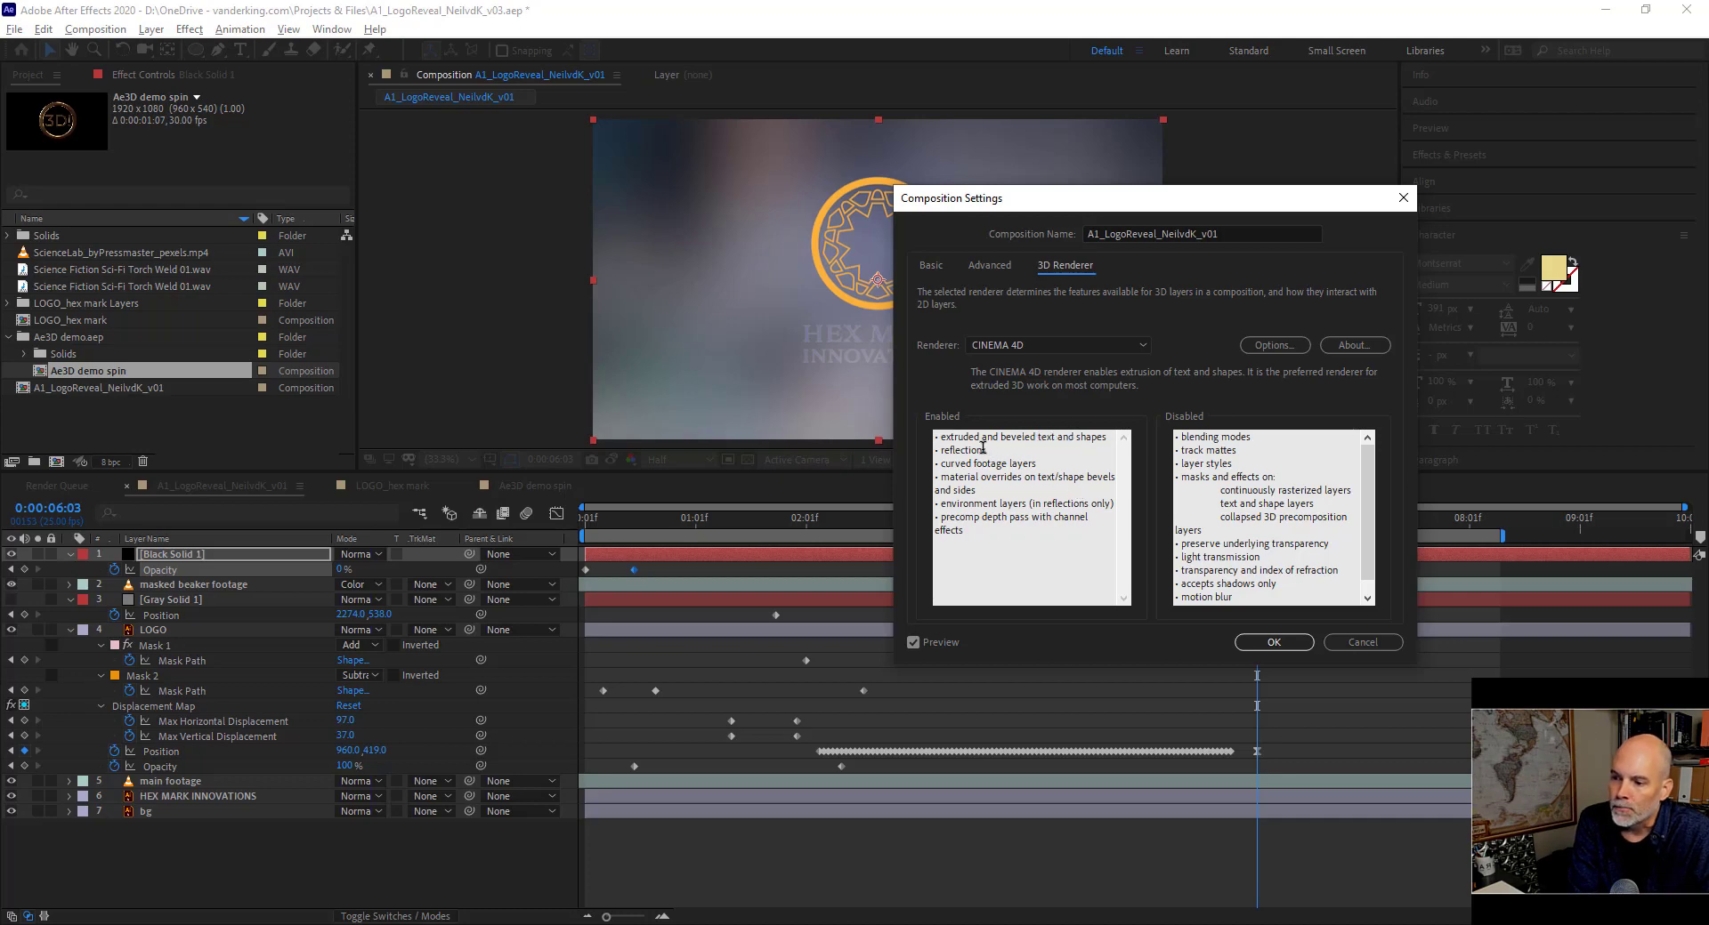
drag(985, 450, 936, 449)
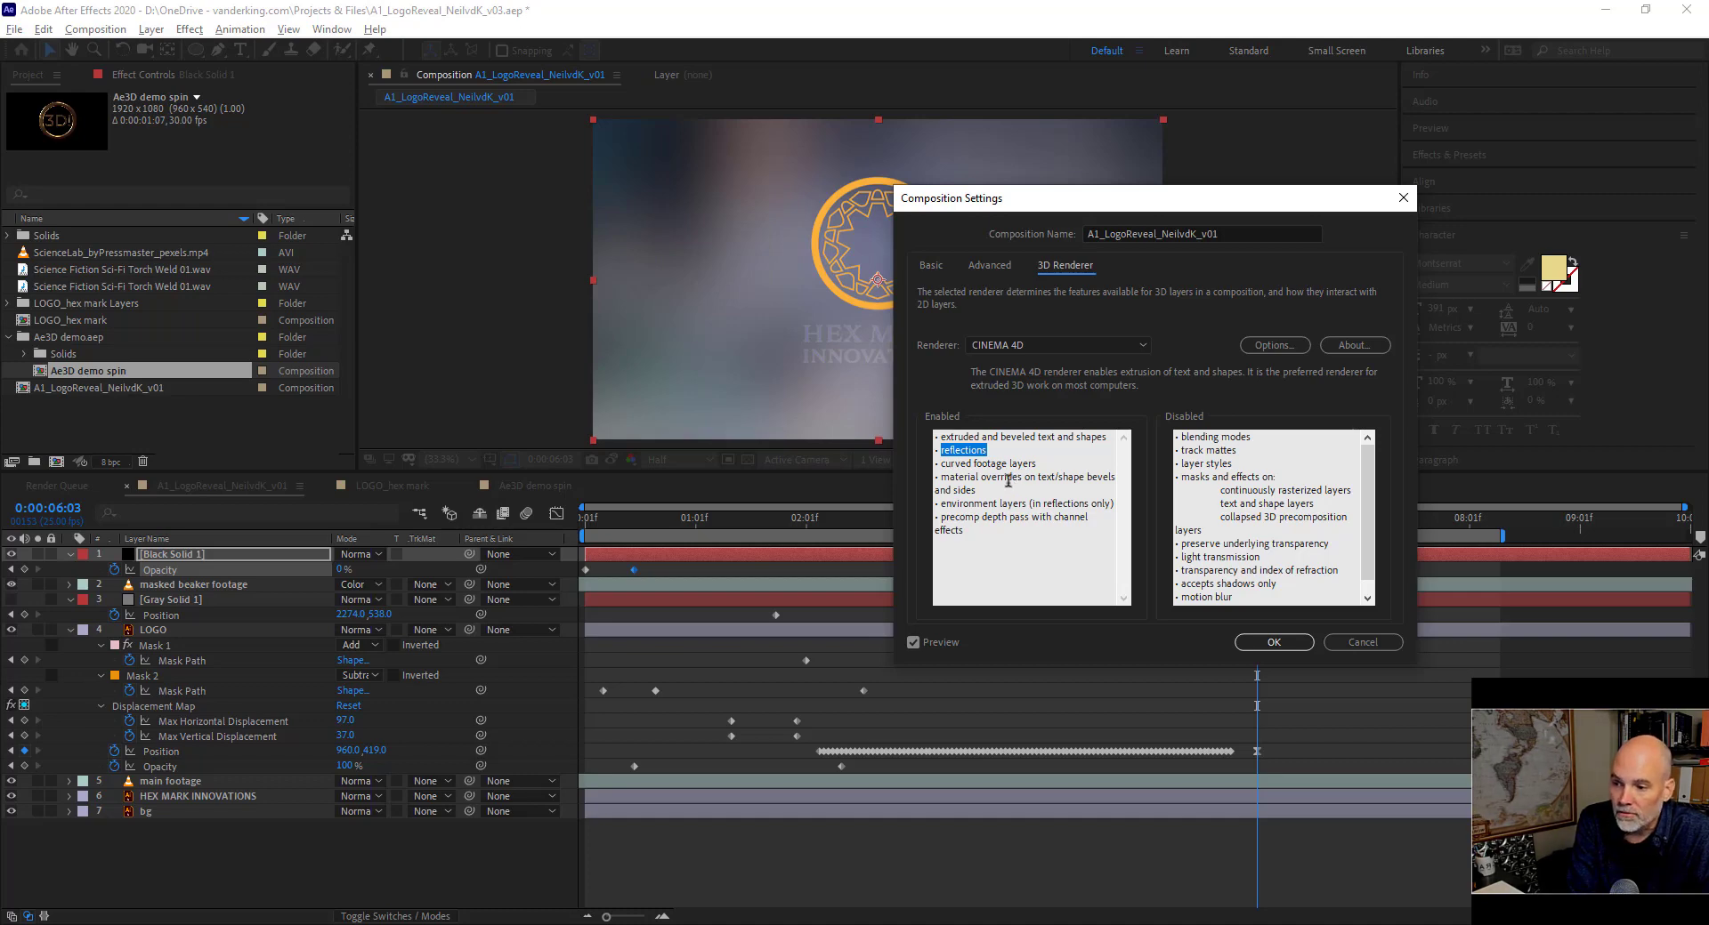
drag(970, 478, 1014, 518)
drag(1020, 518, 1035, 519)
click(1040, 520)
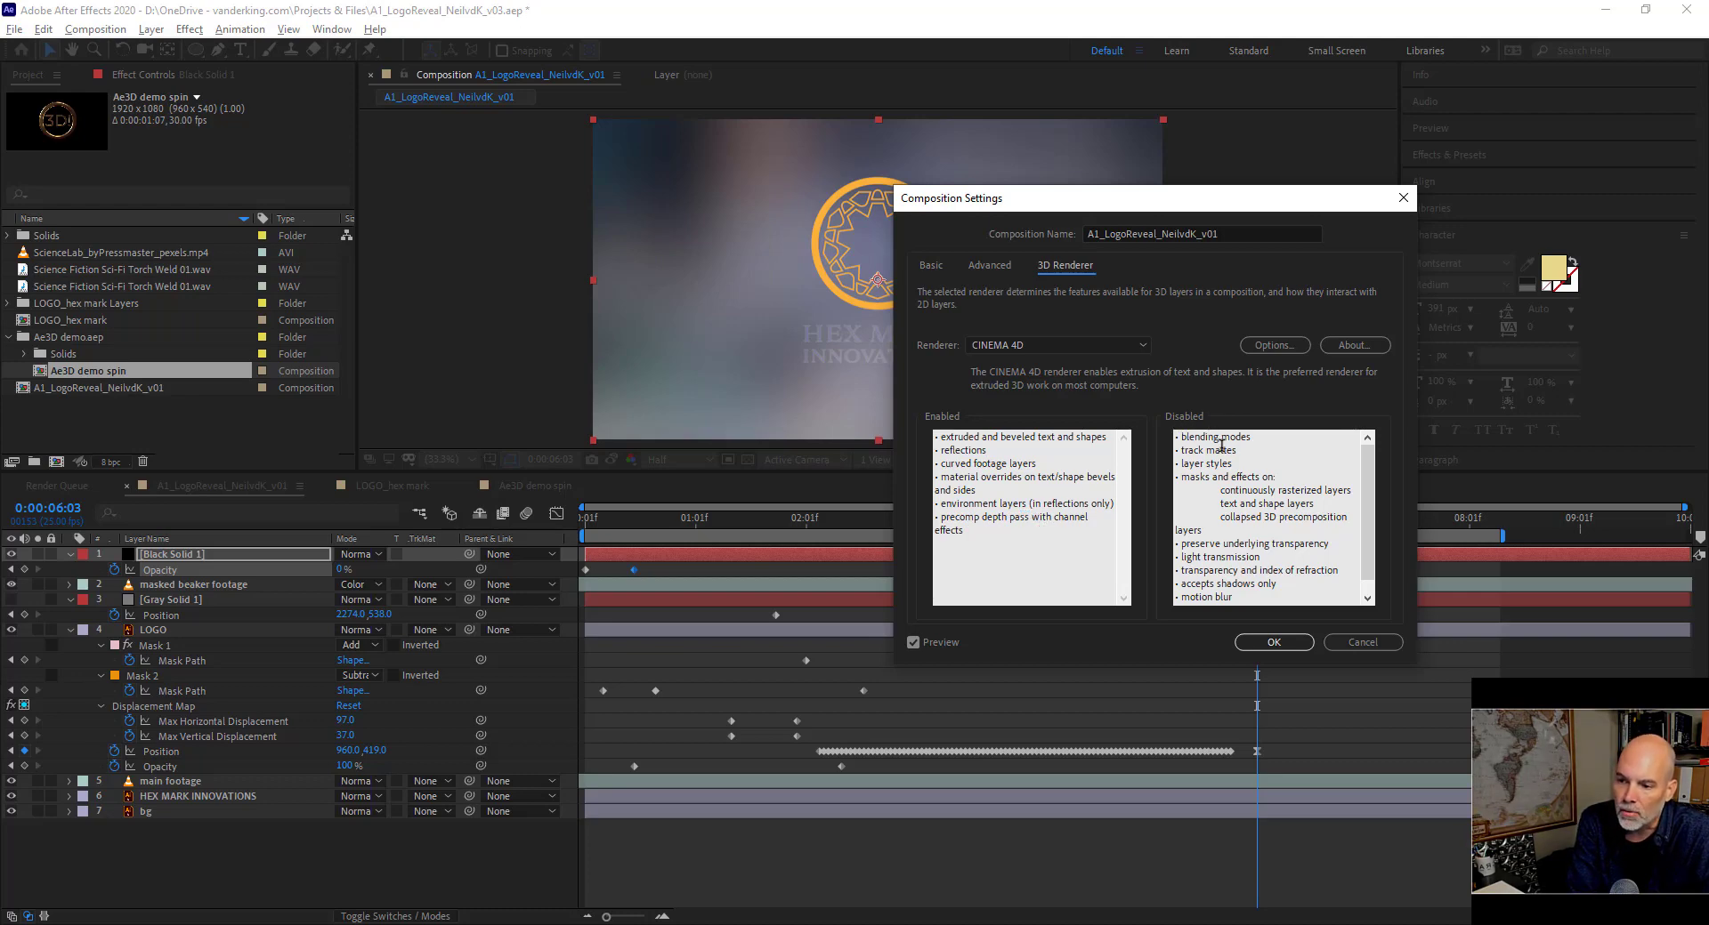
drag(1254, 437, 1178, 451)
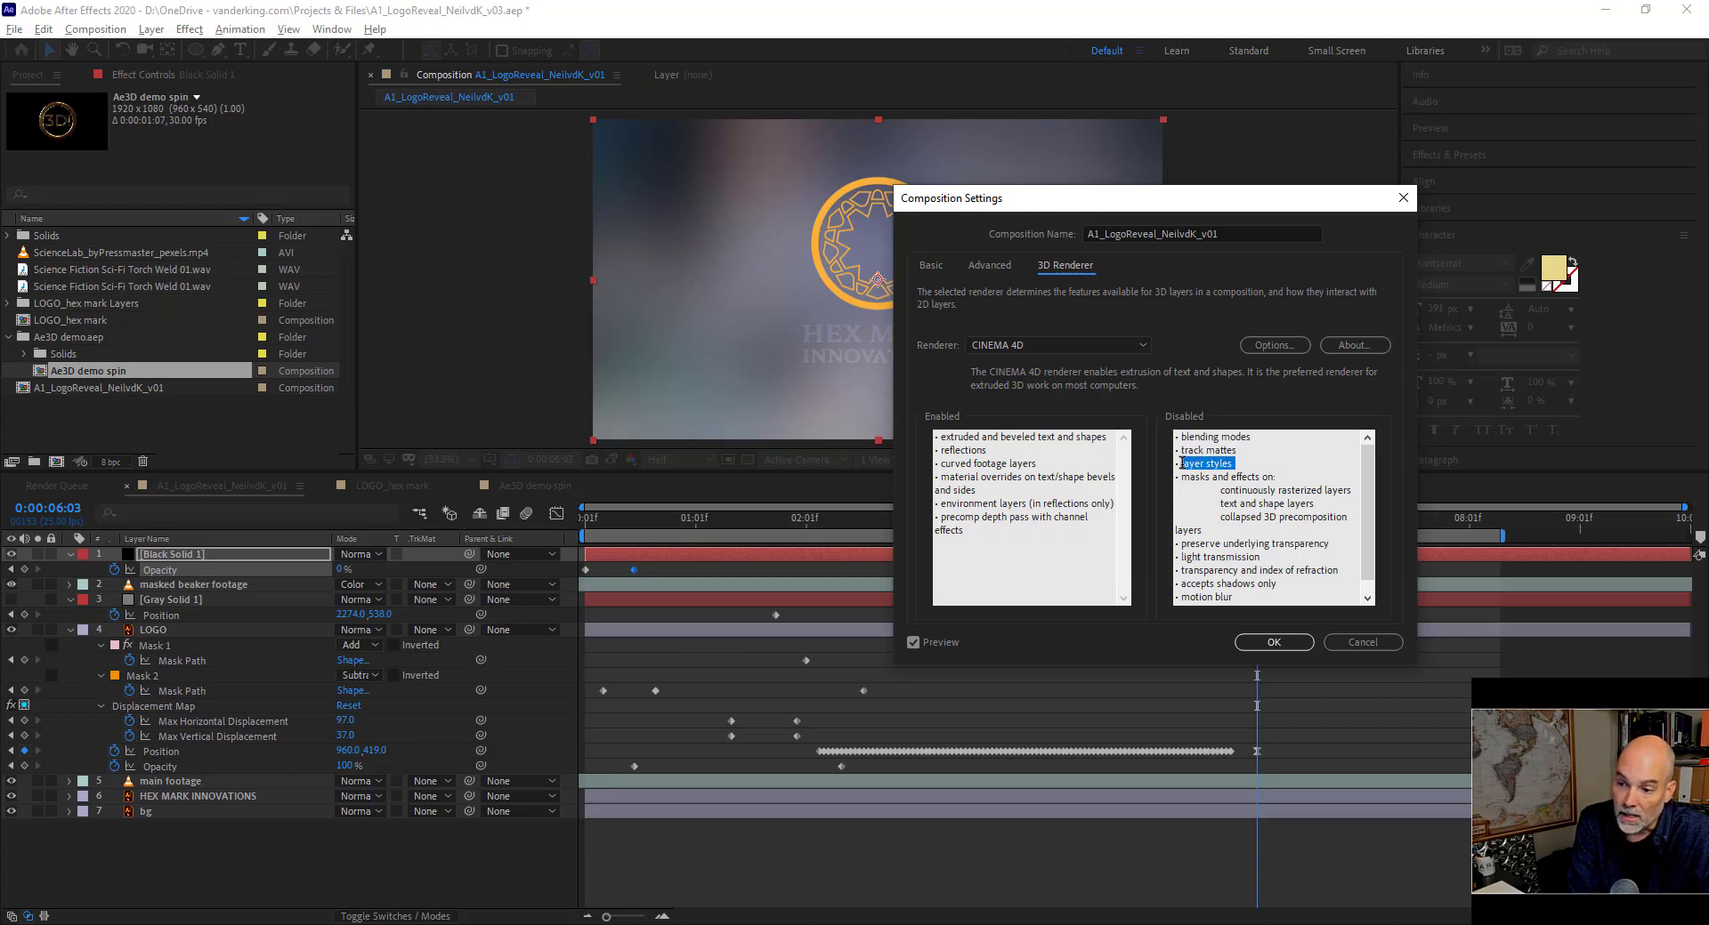
double_click(1220, 477)
drag(1183, 477, 1280, 506)
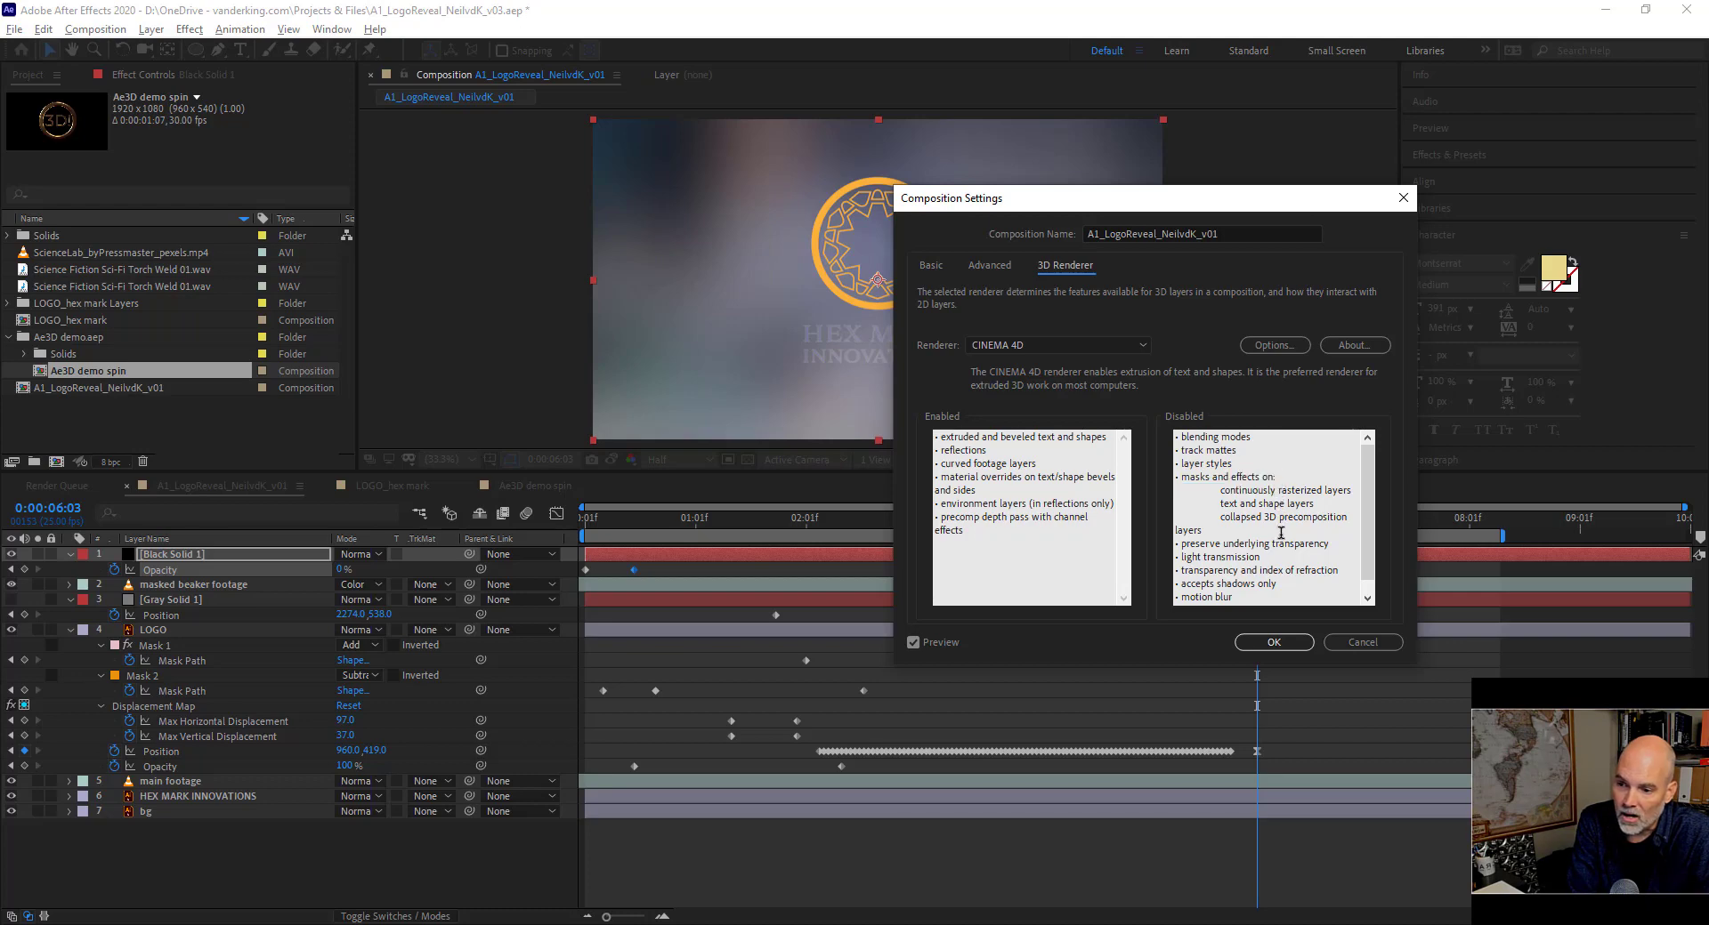
scroll(1278, 530, down, 1)
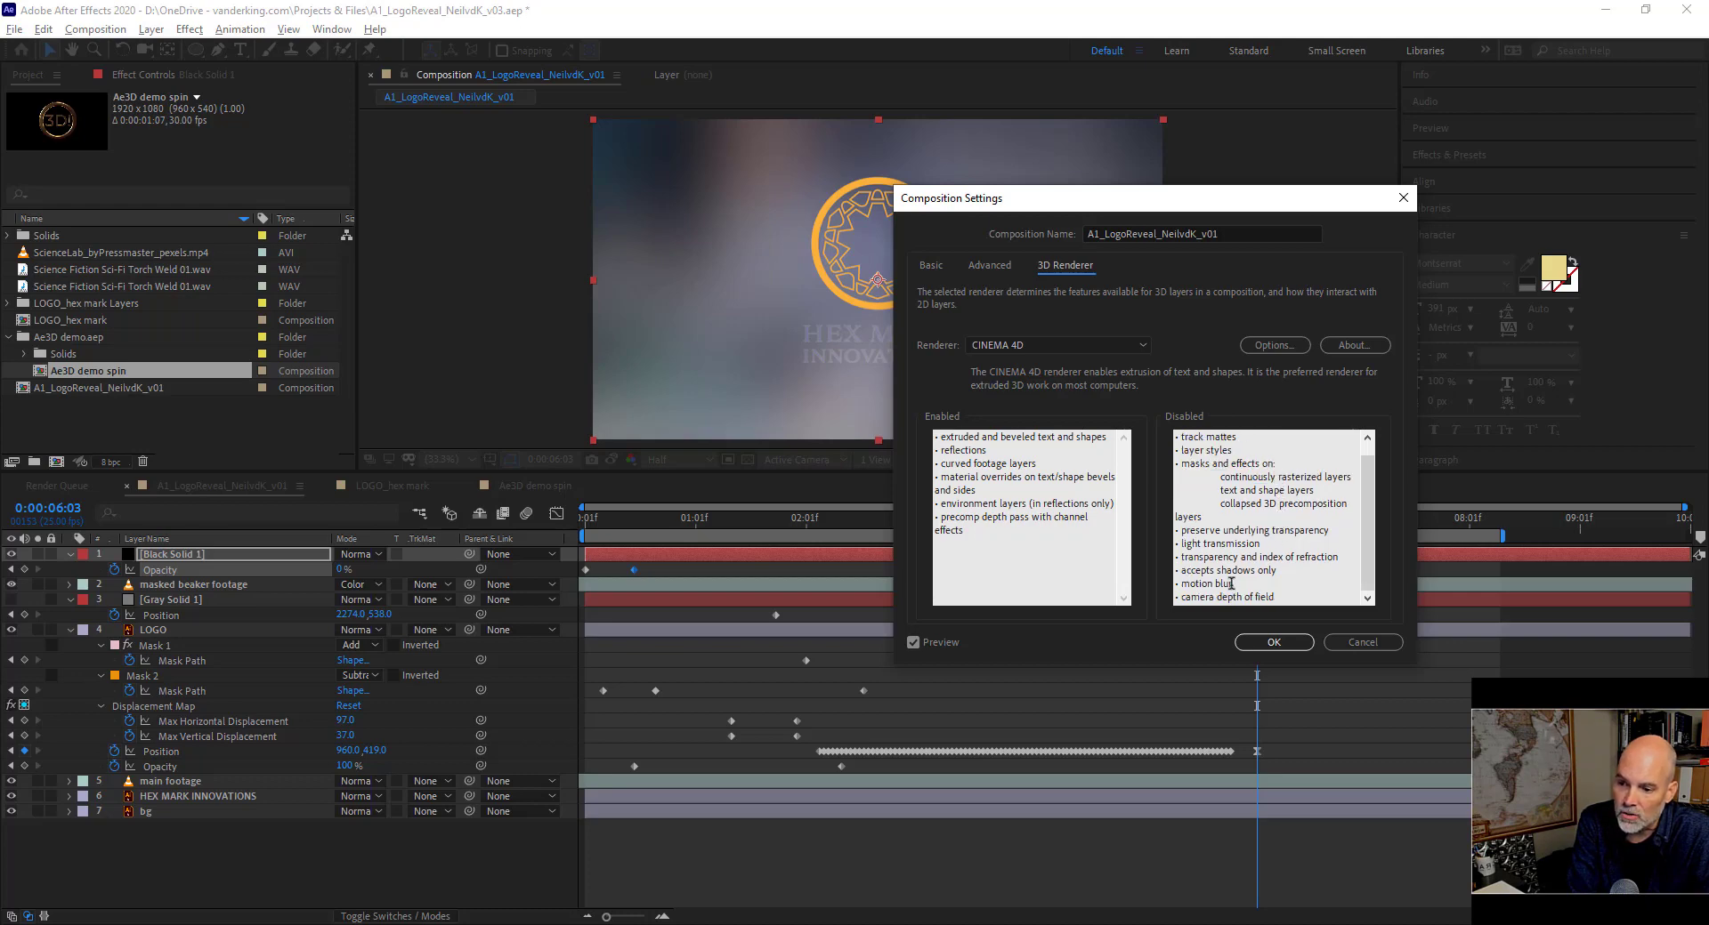
mouse_move(1234, 584)
mouse_down()
mouse_move(1176, 584)
mouse_move(1246, 596)
mouse_move(1214, 596)
mouse_up()
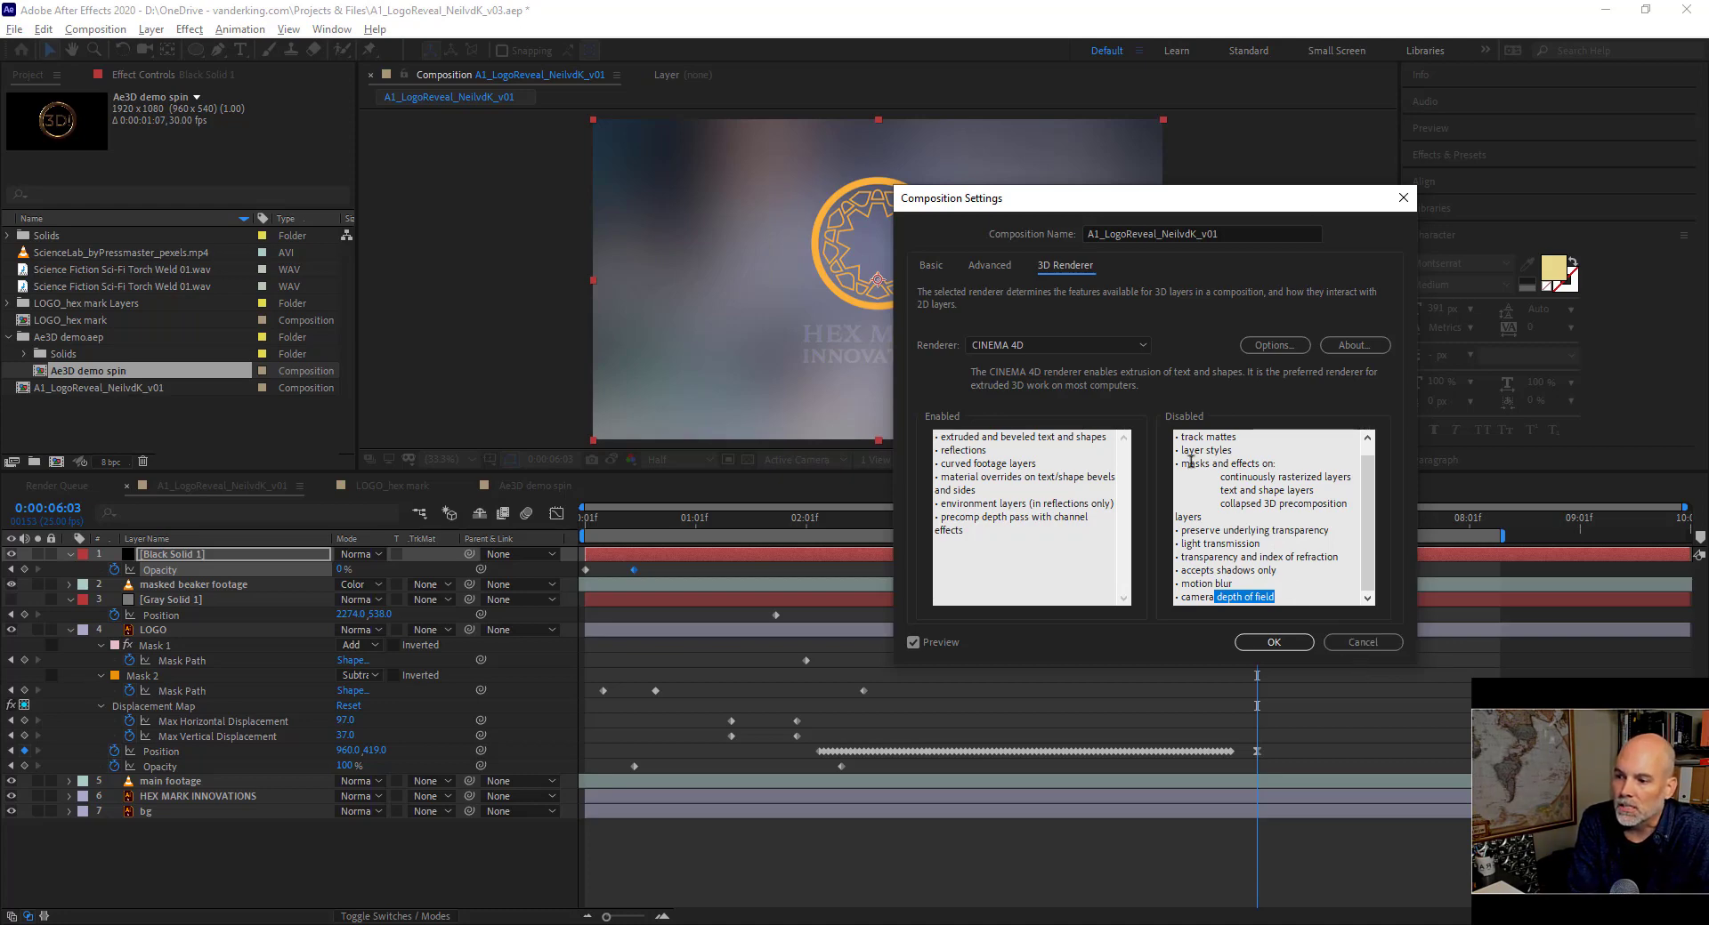
Check the available 3D renderers again, keep CINEMA 4D, and accept the composition settings.
click(1089, 344)
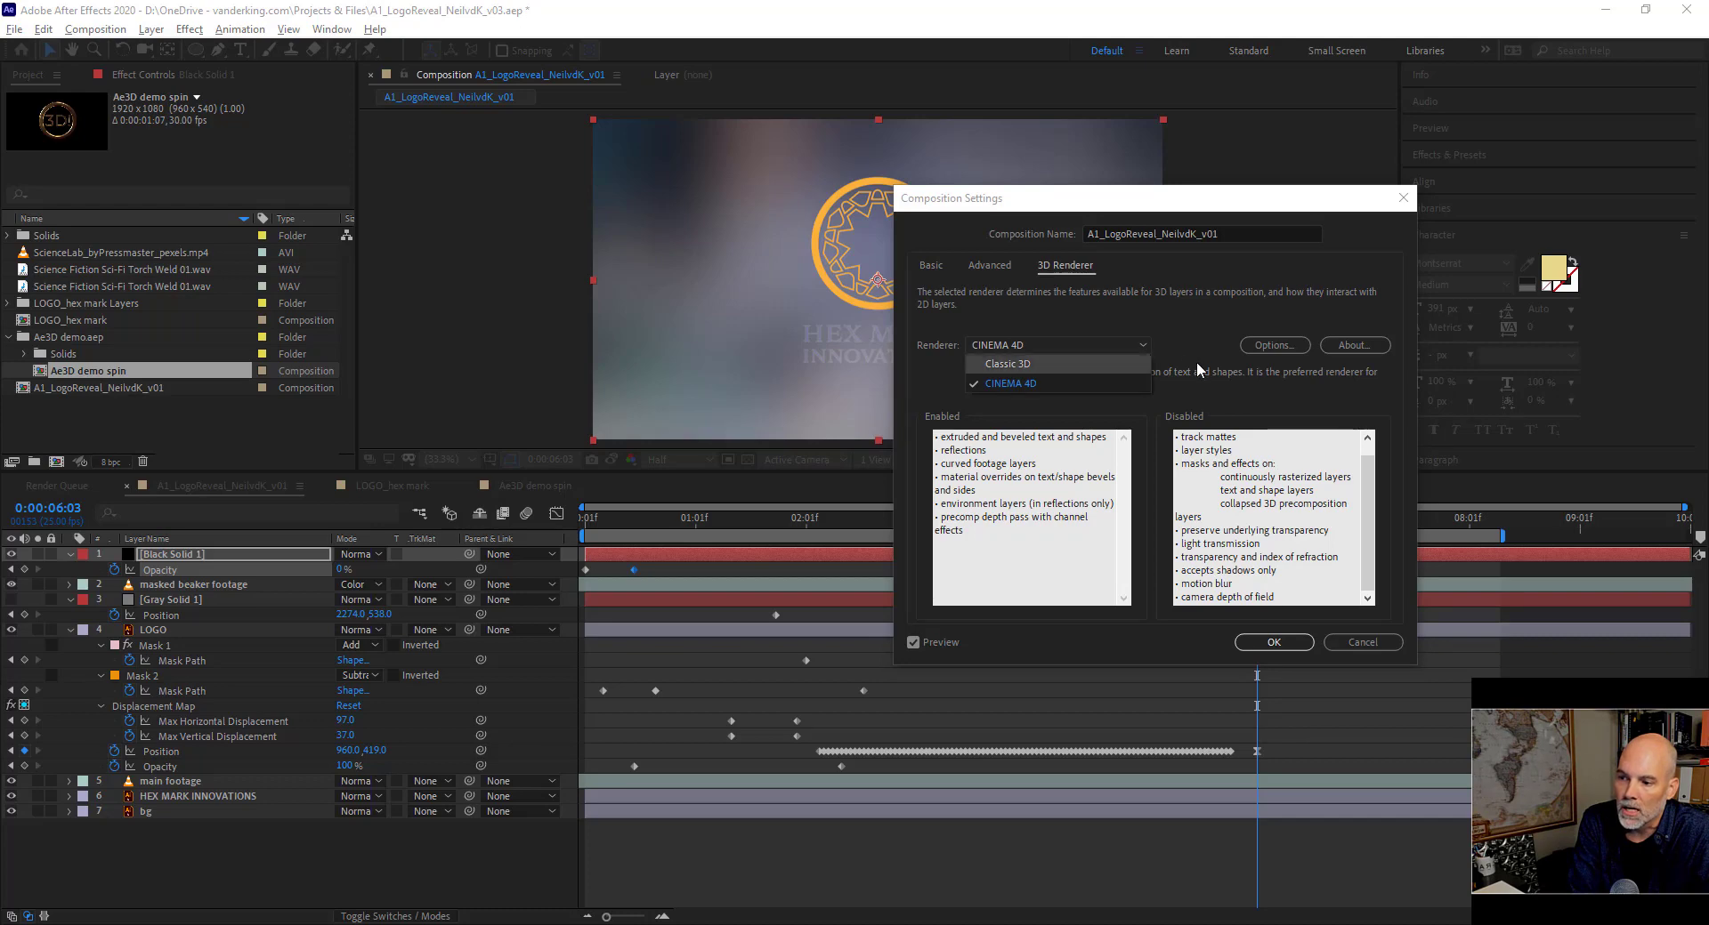
key(Escape)
key(Escape)
click(1273, 642)
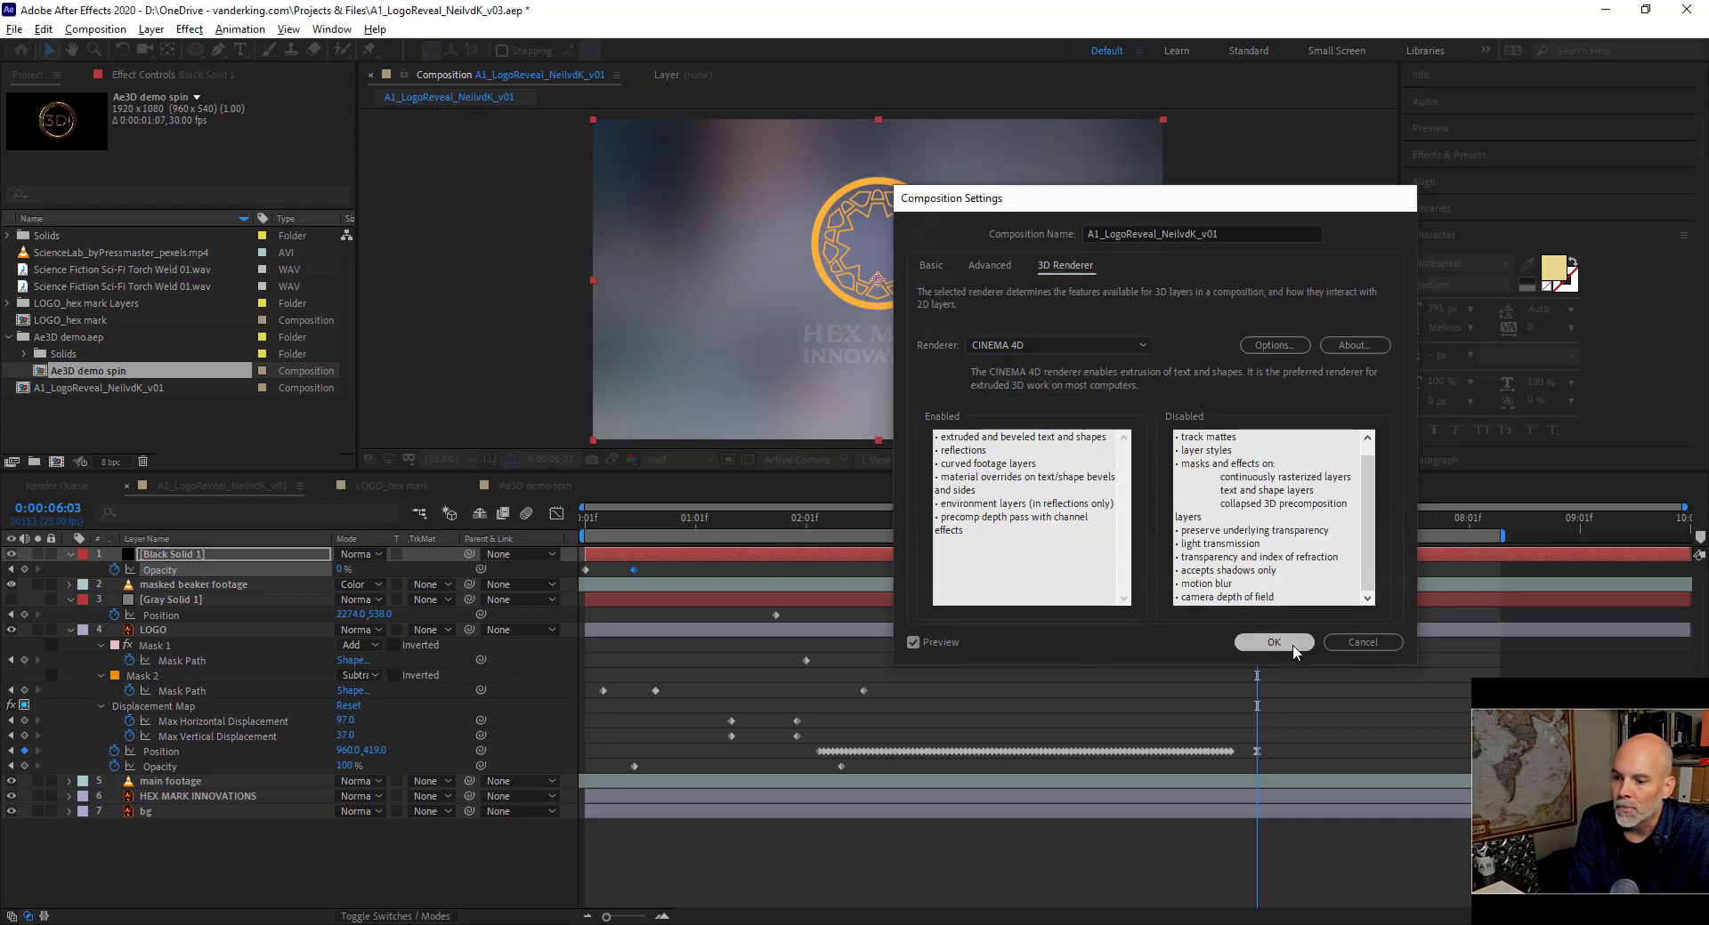
Select the LOGO layer at 0:00:03:01 in the logo reveal, and open the LOGO_hex mark composition.
drag(1247, 525, 920, 552)
click(178, 631)
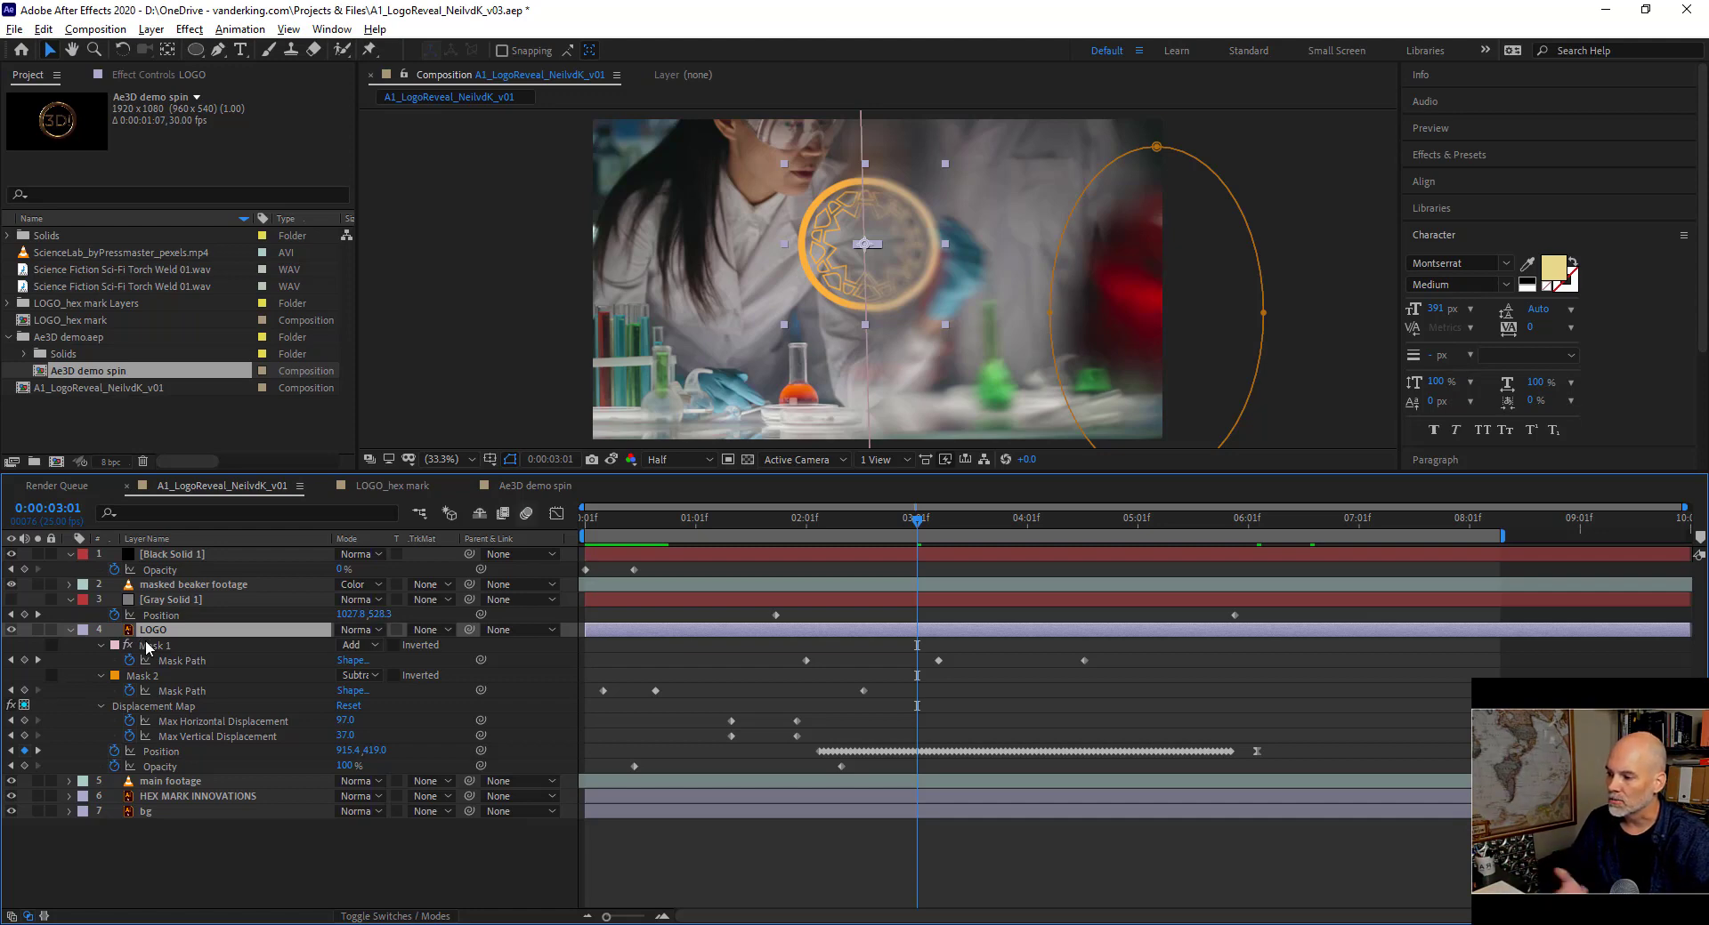
click(407, 487)
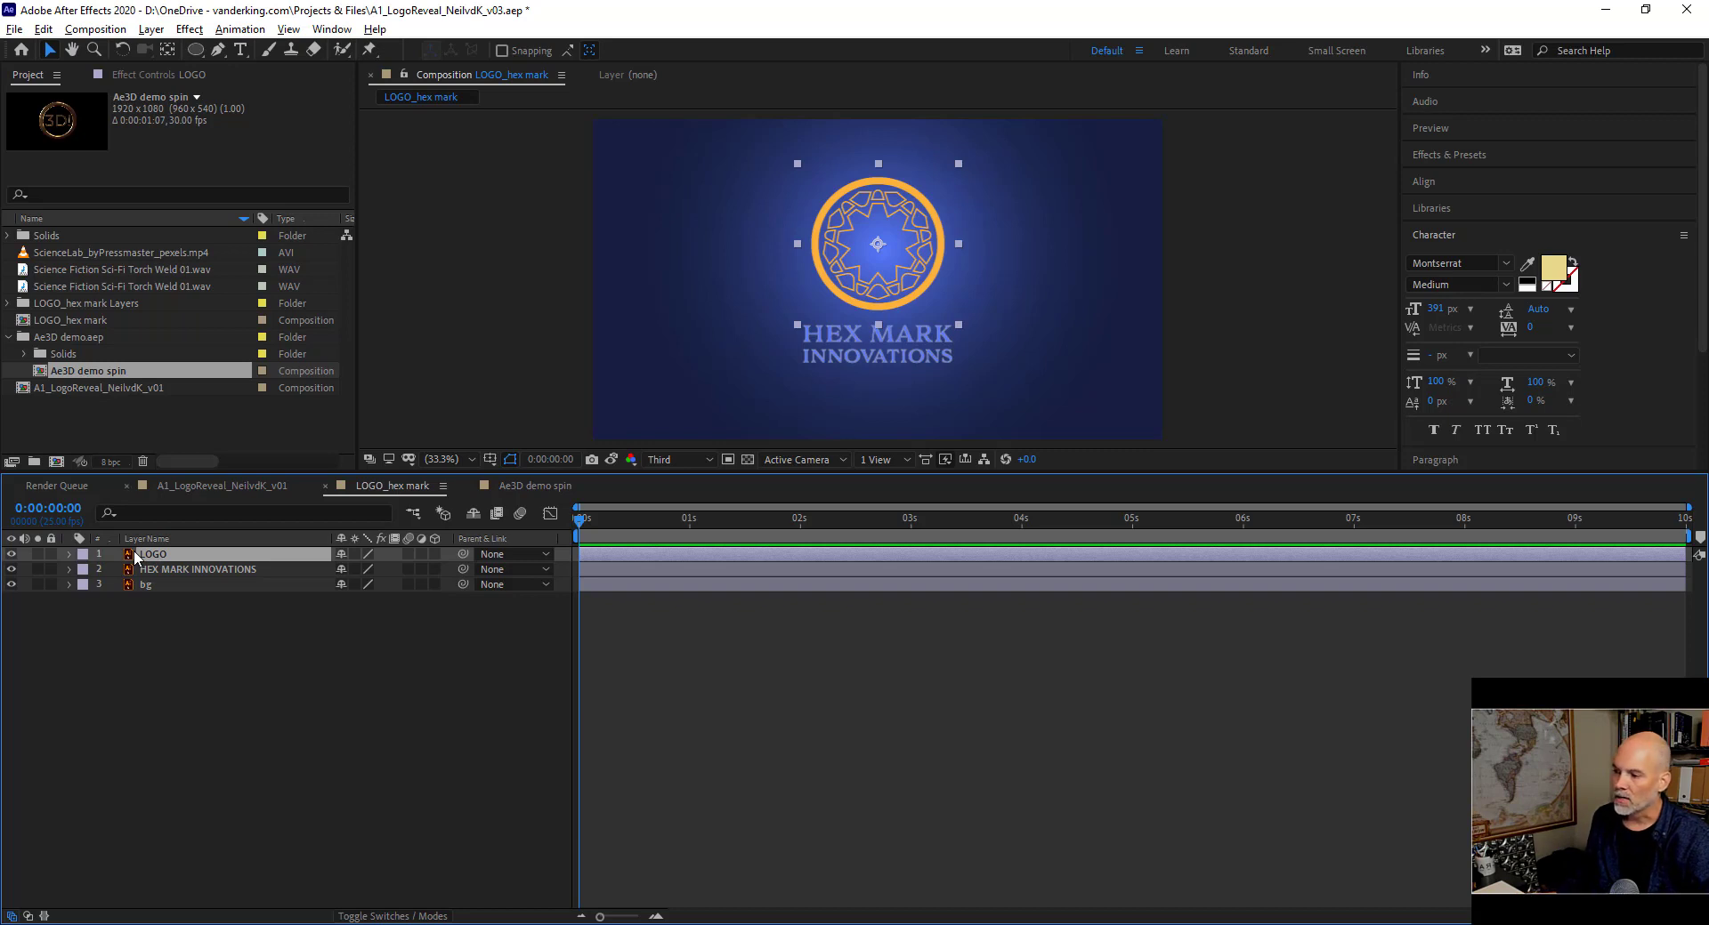
In the A1_LogoReveal composition, duplicate the LOGO layer and move the copy directly below main footage, with the time at 0:00:06:03.
click(249, 485)
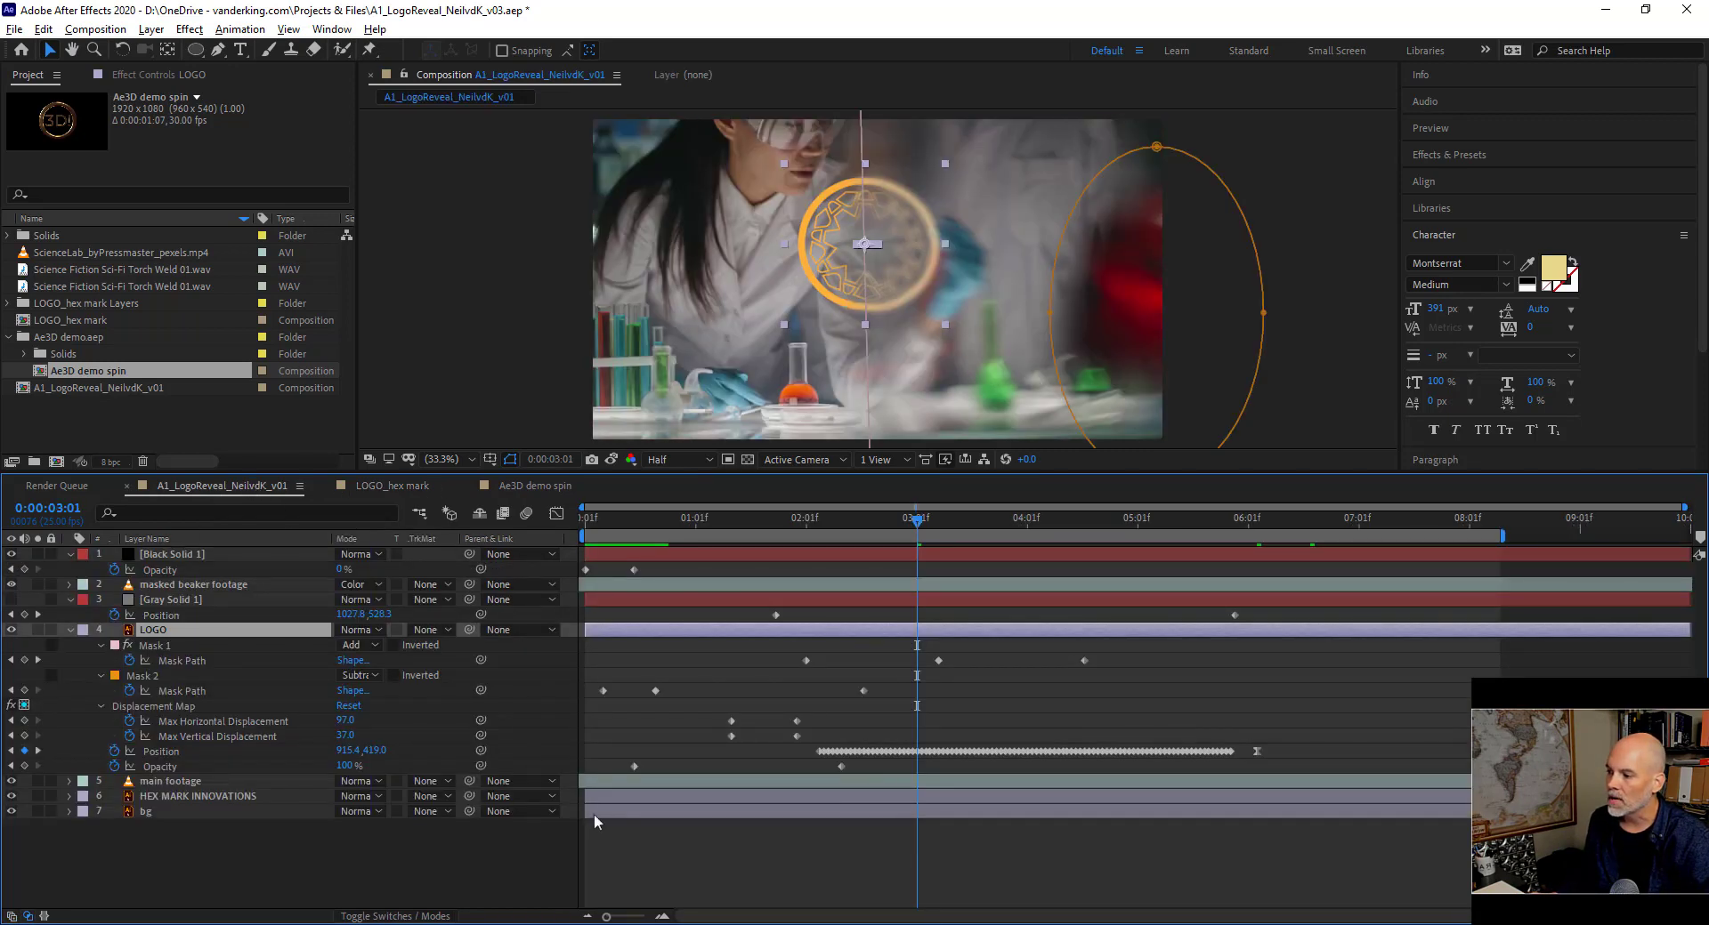
key(ctrl+d)
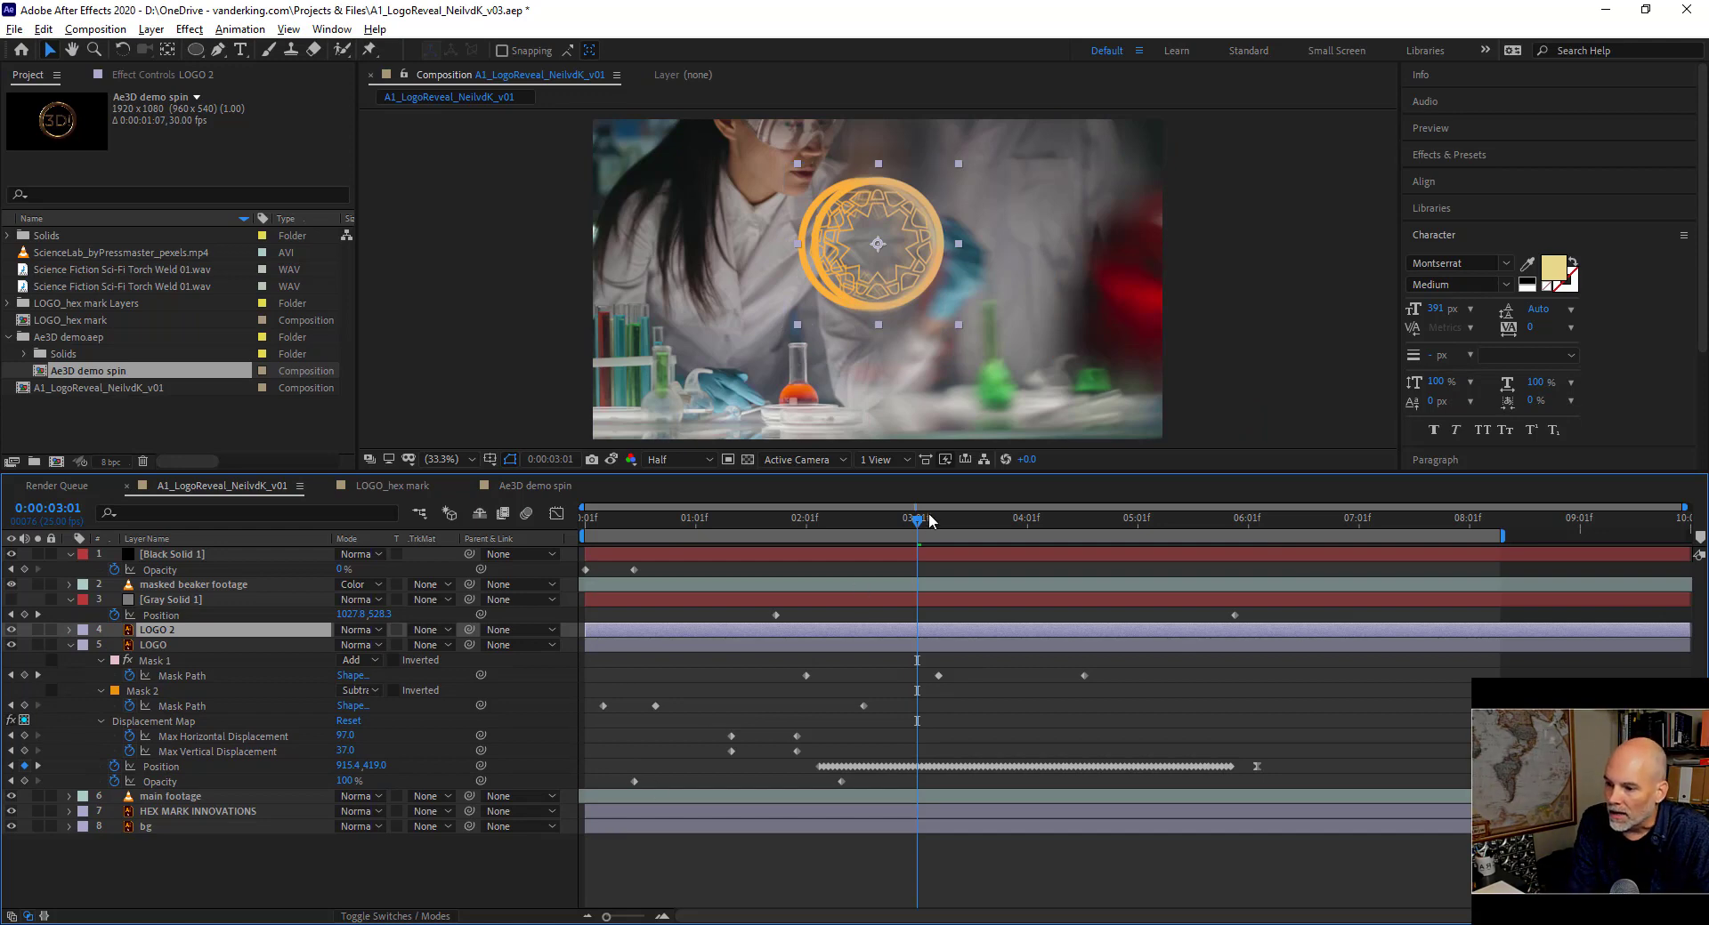
drag(919, 520, 1259, 529)
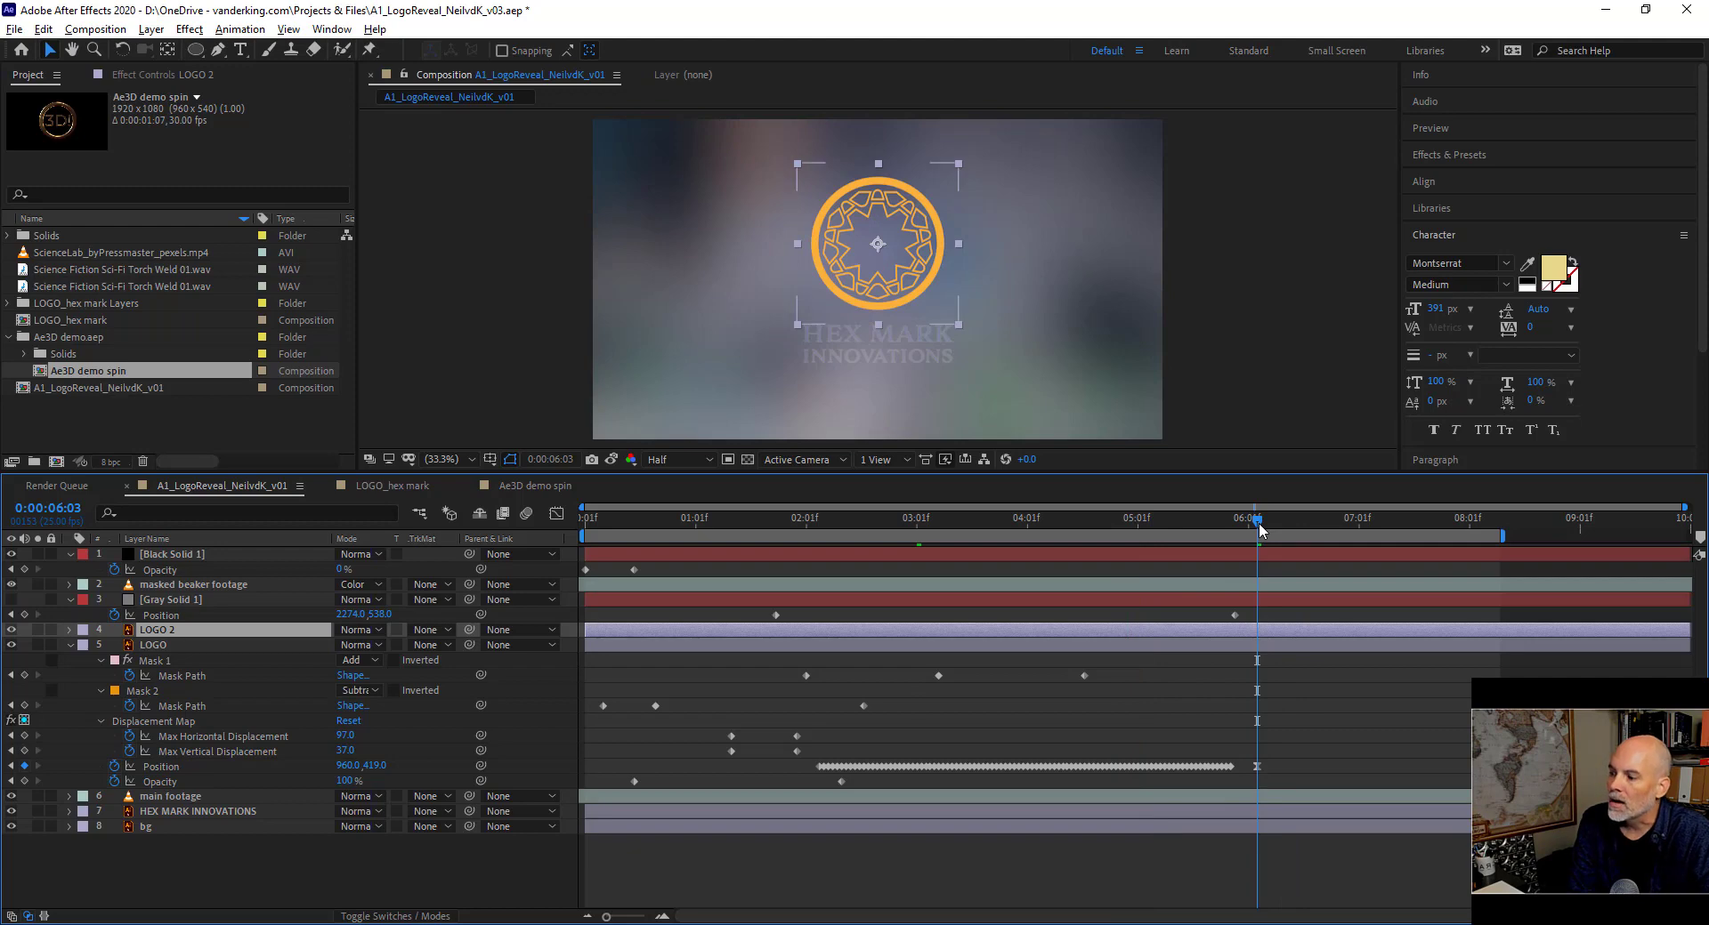
drag(160, 632, 158, 804)
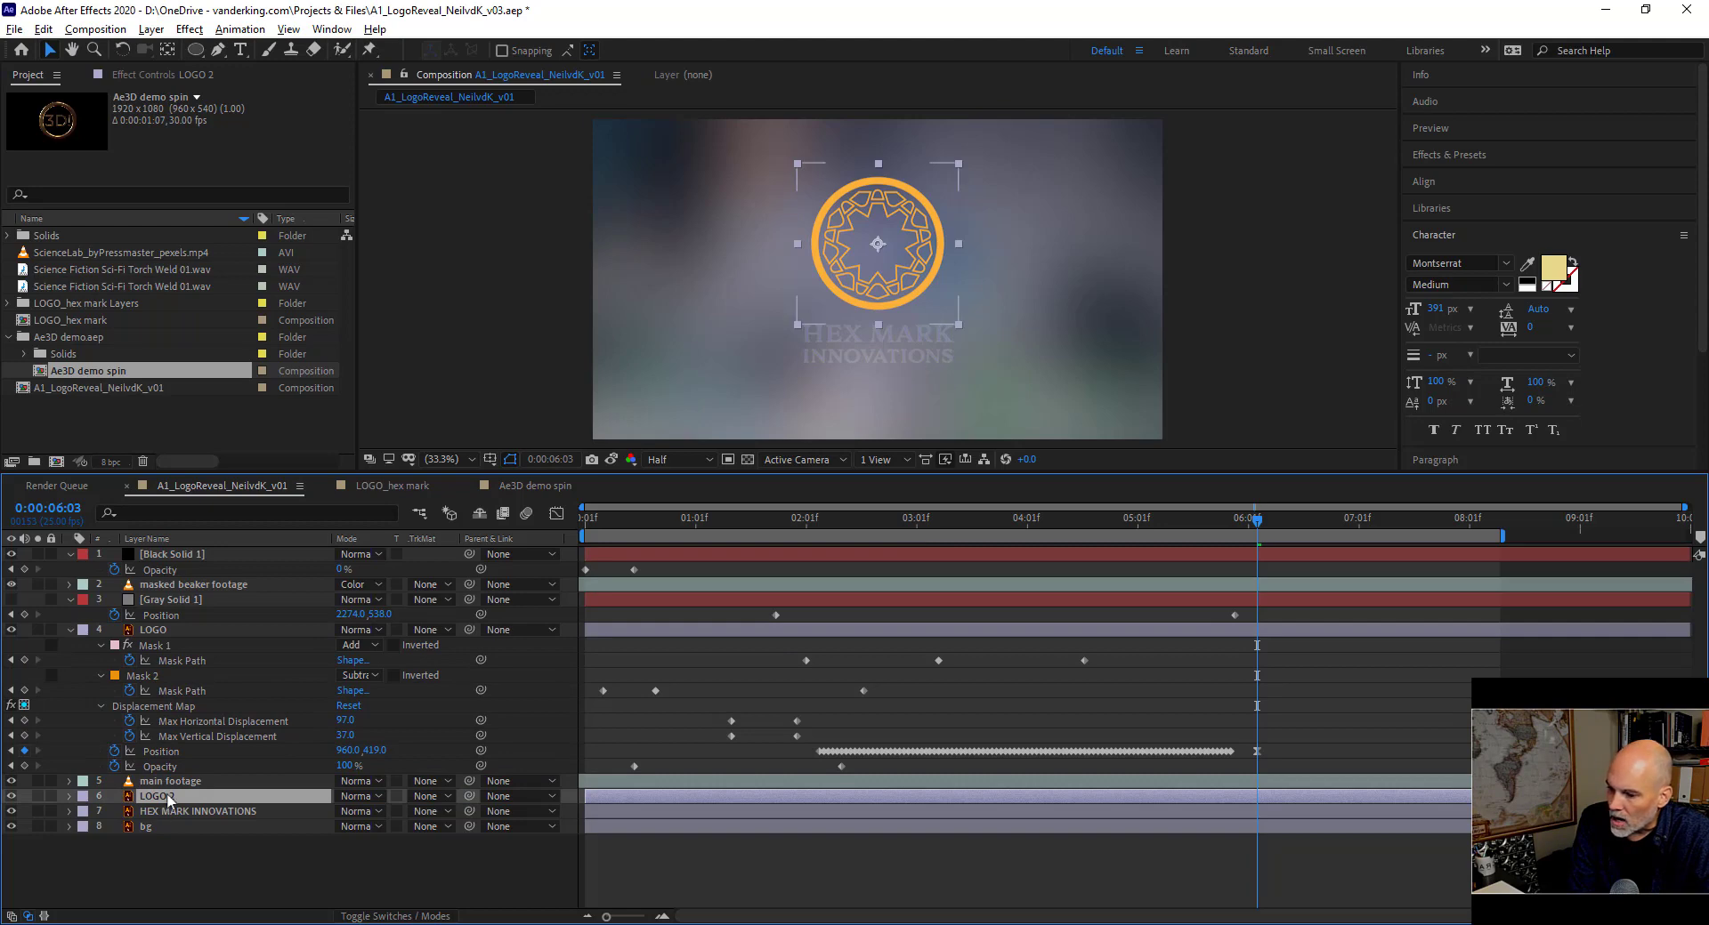
Reveal the animated properties of the main footage layer and delete its Motion Trackers data.
click(173, 781)
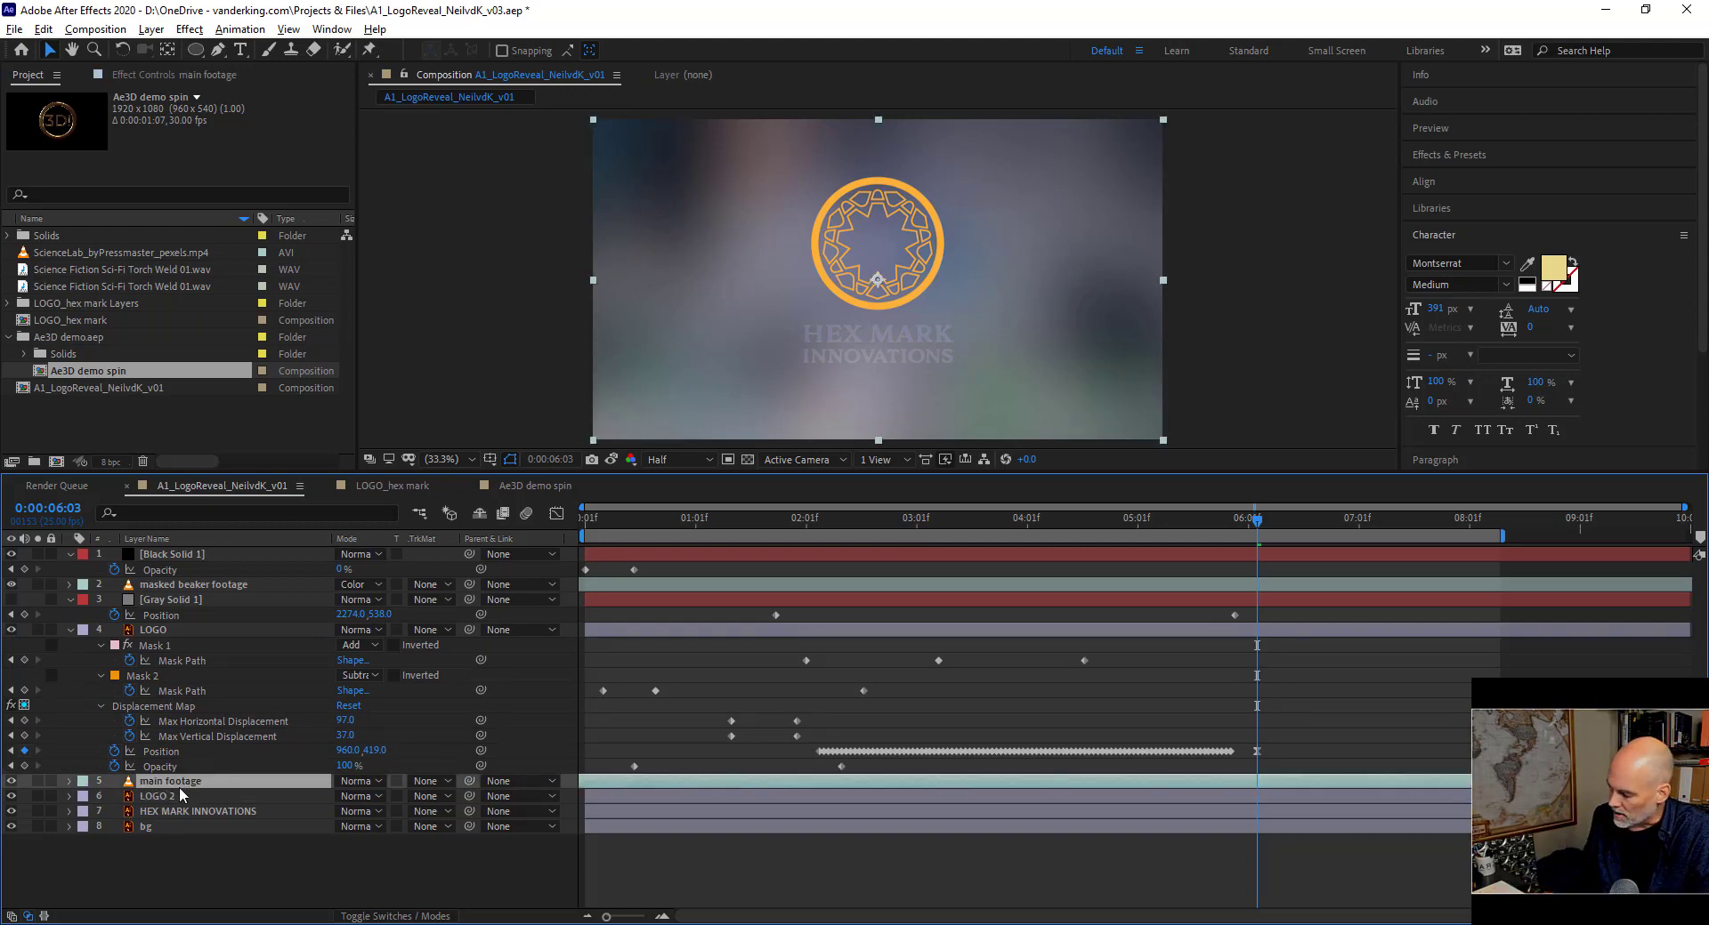
key(t)
key(u)
key(u)
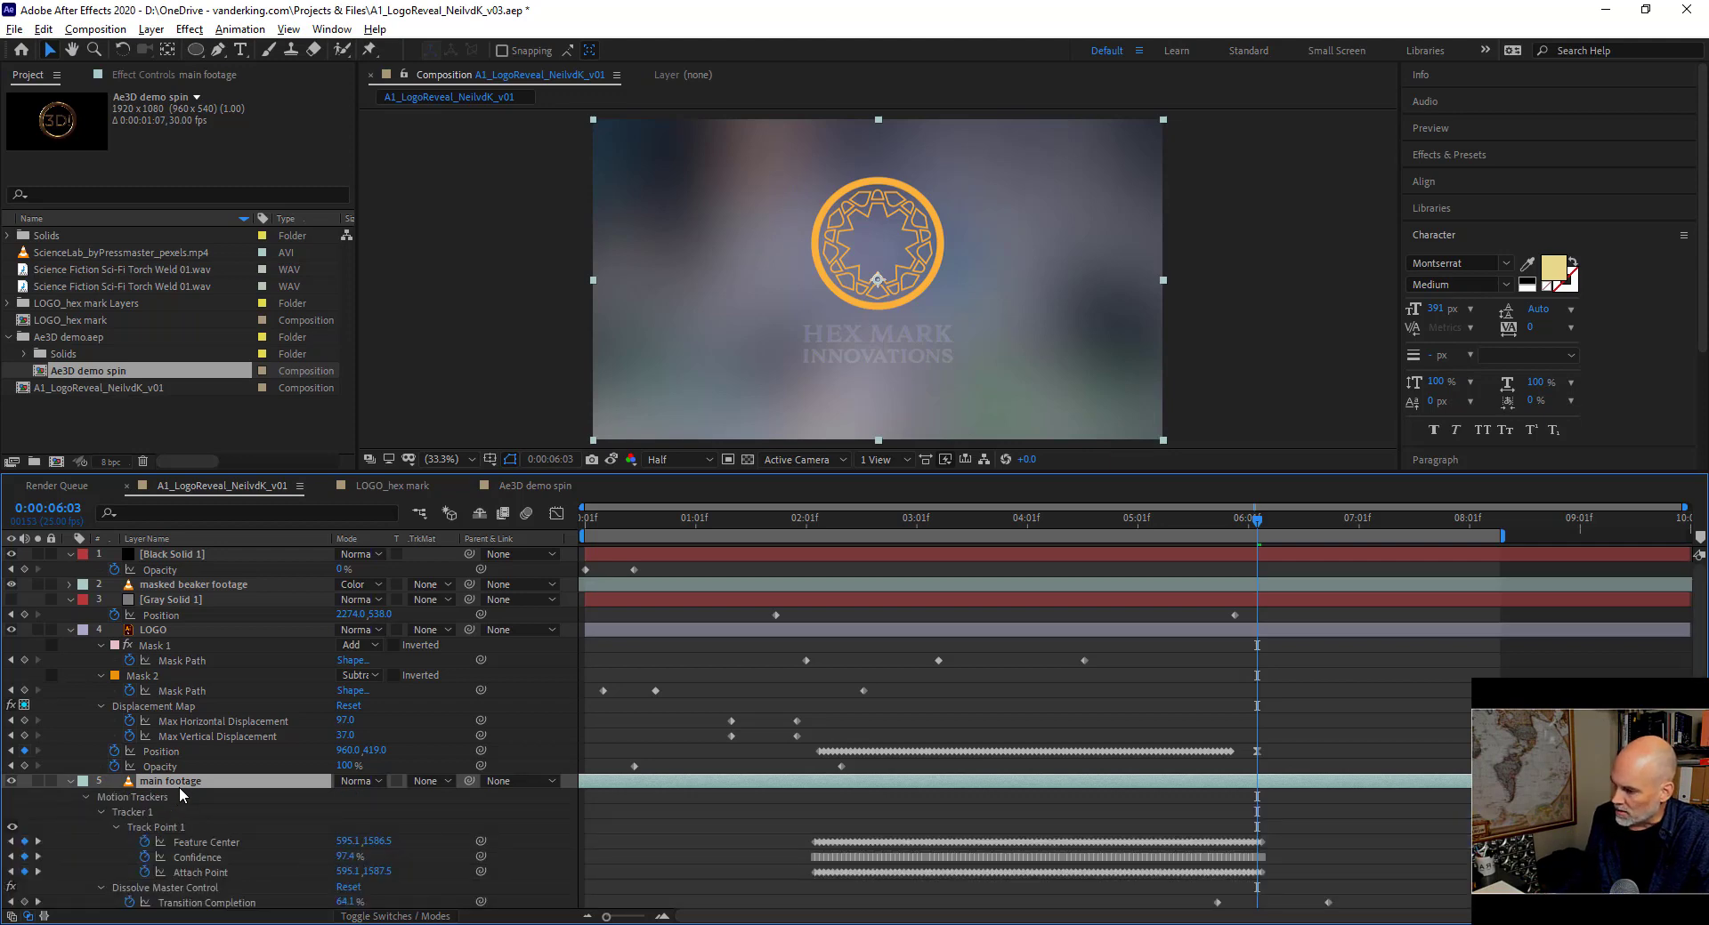
click(155, 828)
click(142, 816)
key(Delete)
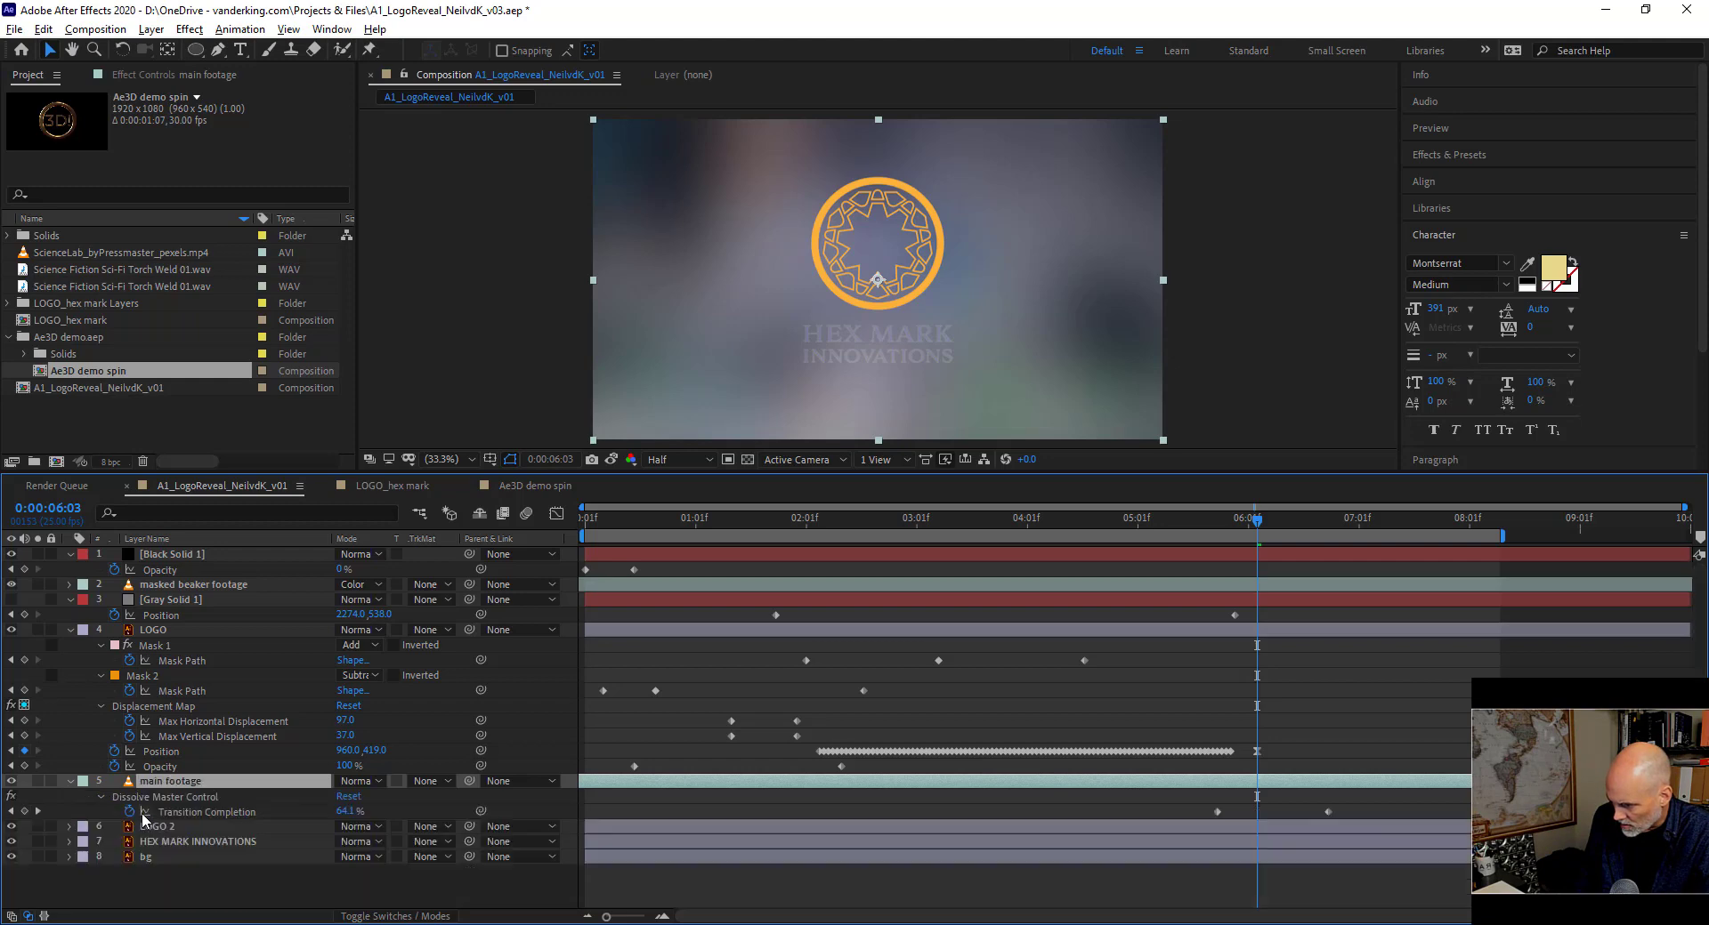
Inspect the dissolve into the end logo between 0:00:06:04 and 0:00:06:06 with the LOGO layer selected.
mouse_move(1251, 525)
mouse_down()
mouse_move(1315, 536)
mouse_move(1243, 537)
mouse_move(1276, 542)
mouse_move(1250, 542)
mouse_move(1285, 525)
mouse_move(1269, 525)
mouse_up()
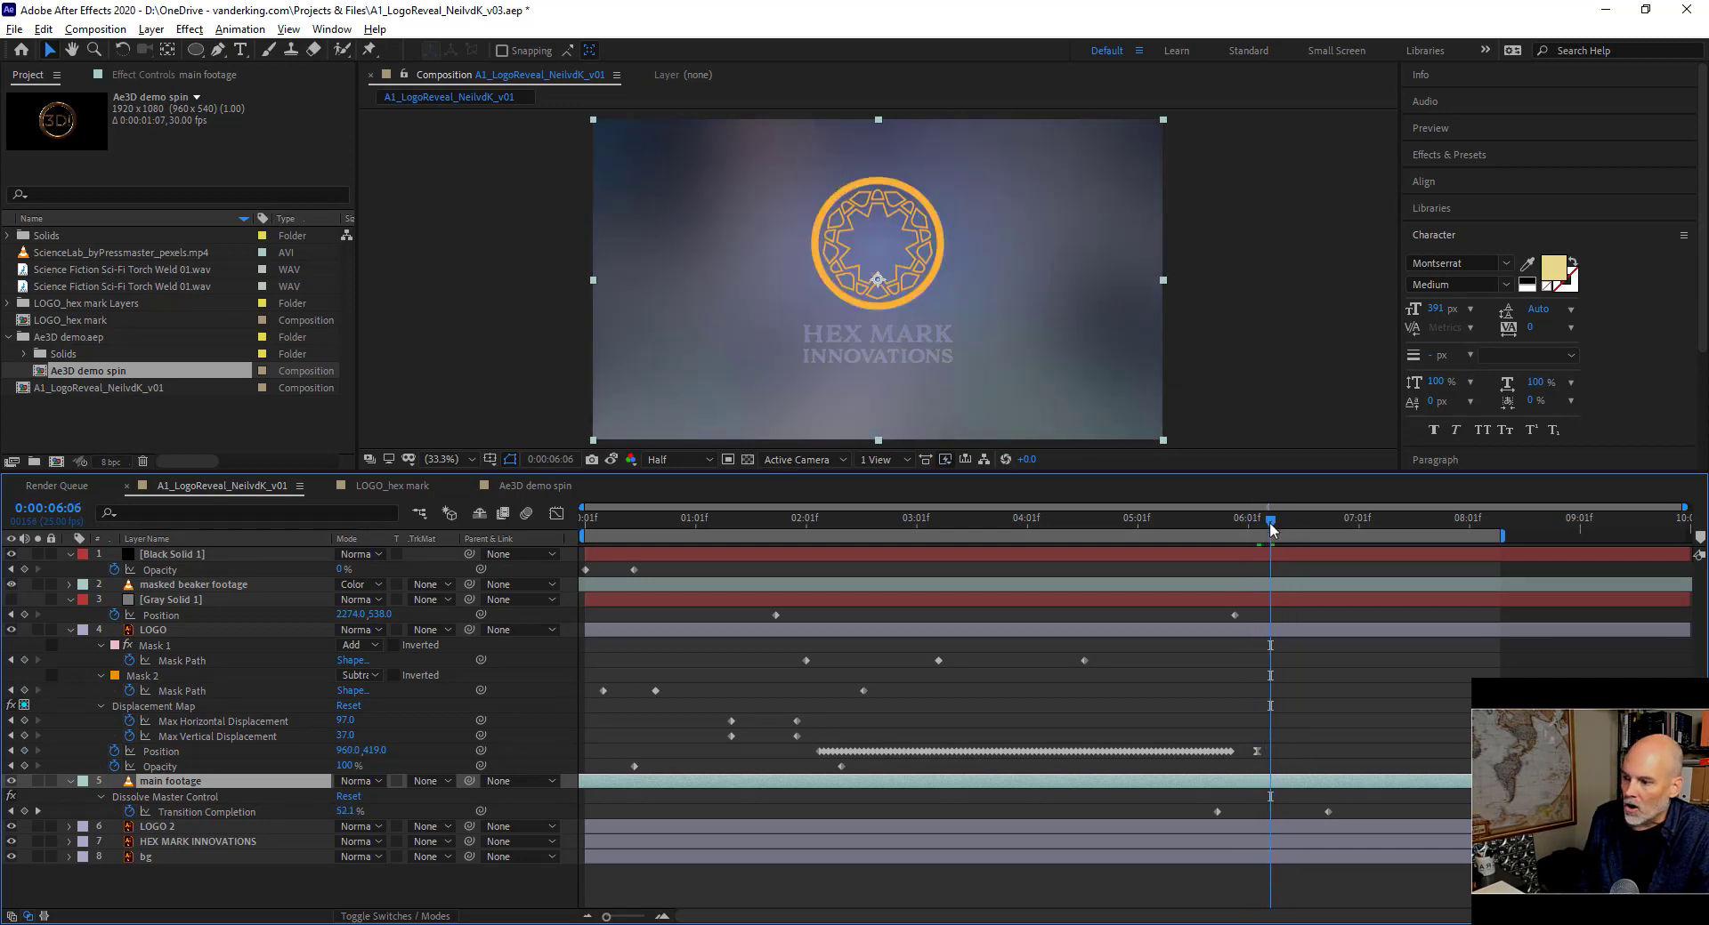
click(1225, 630)
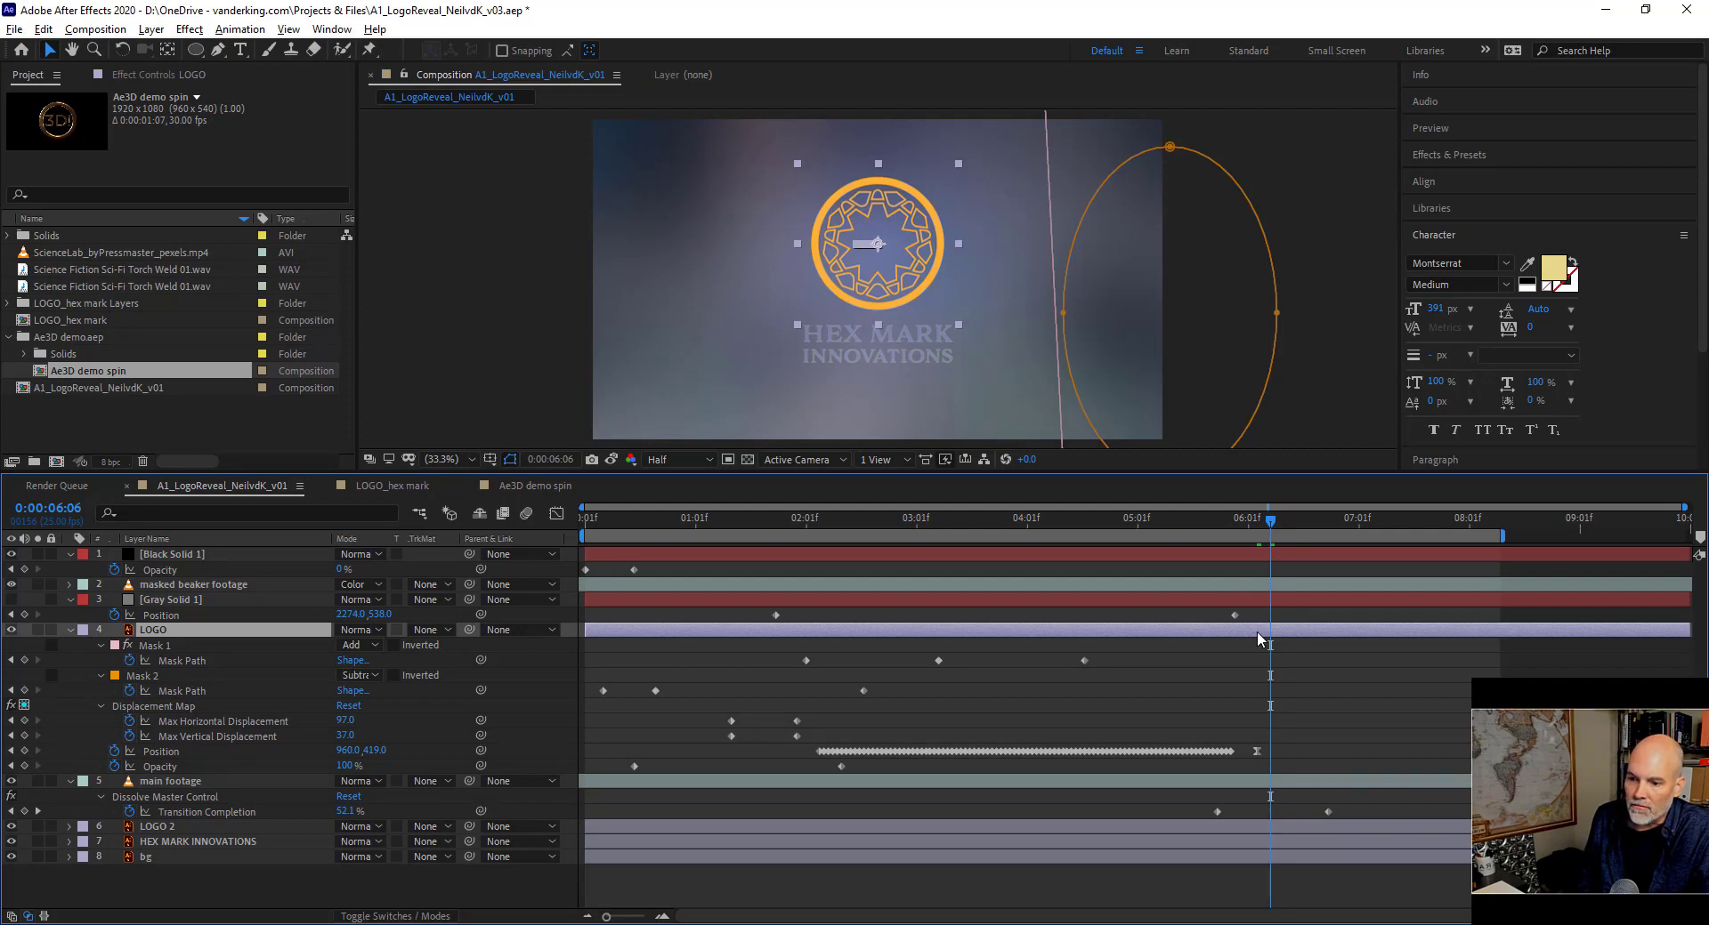
mouse_move(1271, 523)
mouse_down()
mouse_move(1306, 525)
mouse_move(1269, 538)
mouse_move(1333, 527)
mouse_move(1262, 527)
mouse_up()
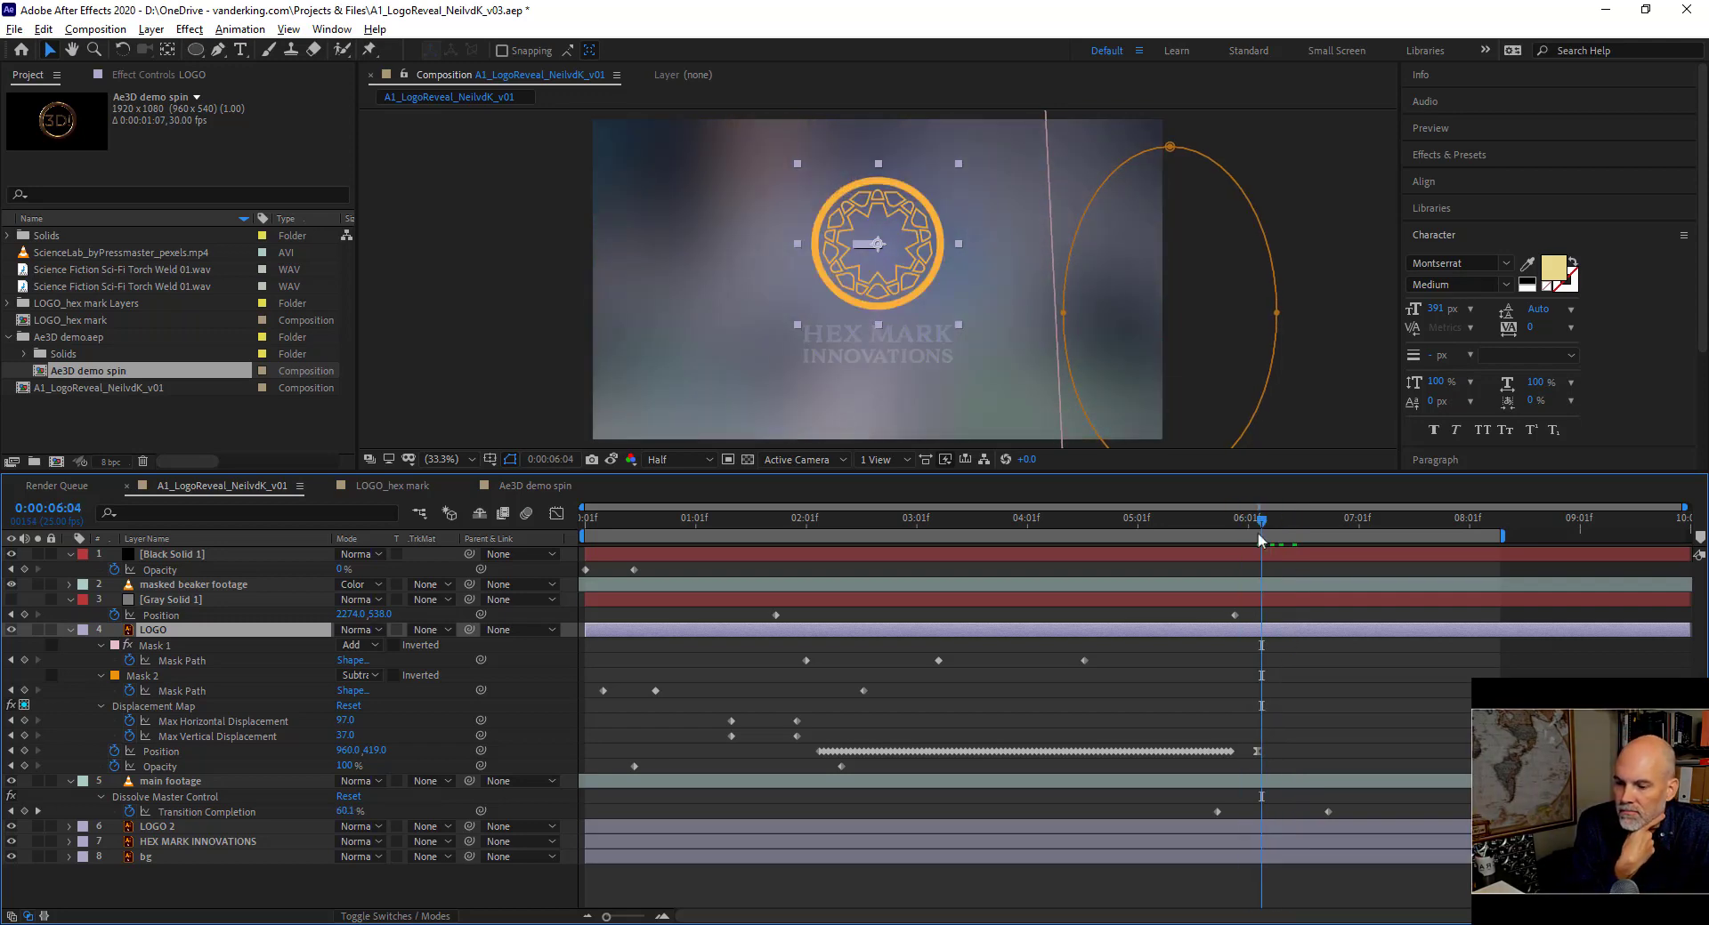
drag(1202, 795, 1358, 819)
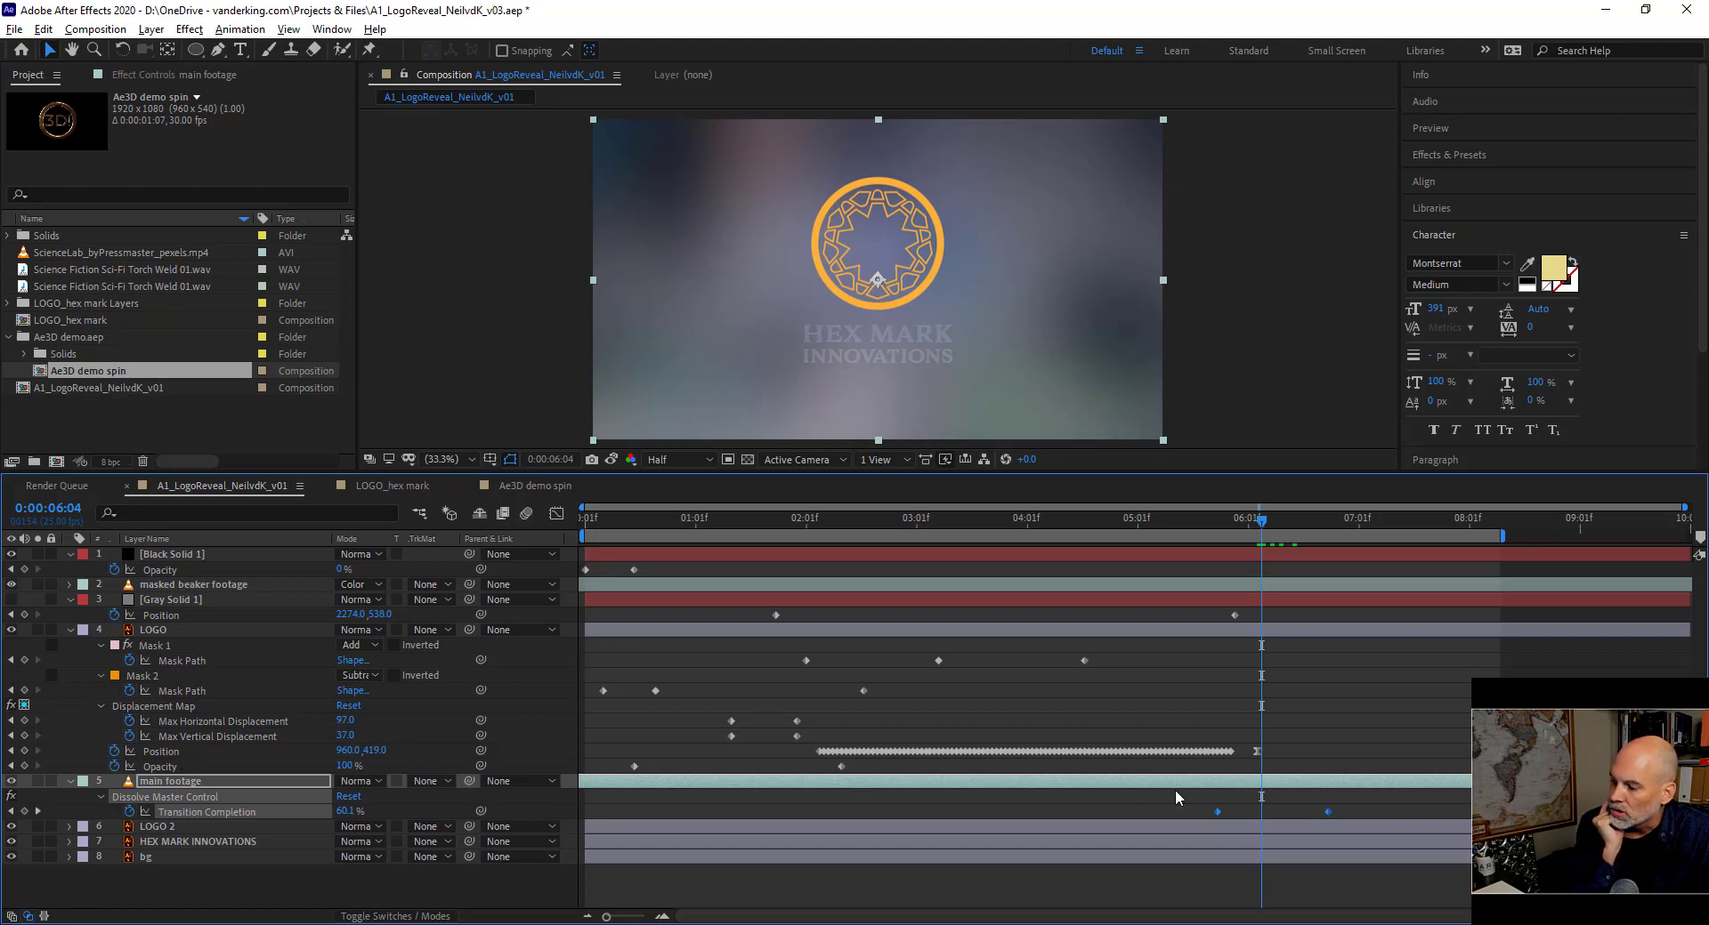
drag(1194, 793, 1349, 809)
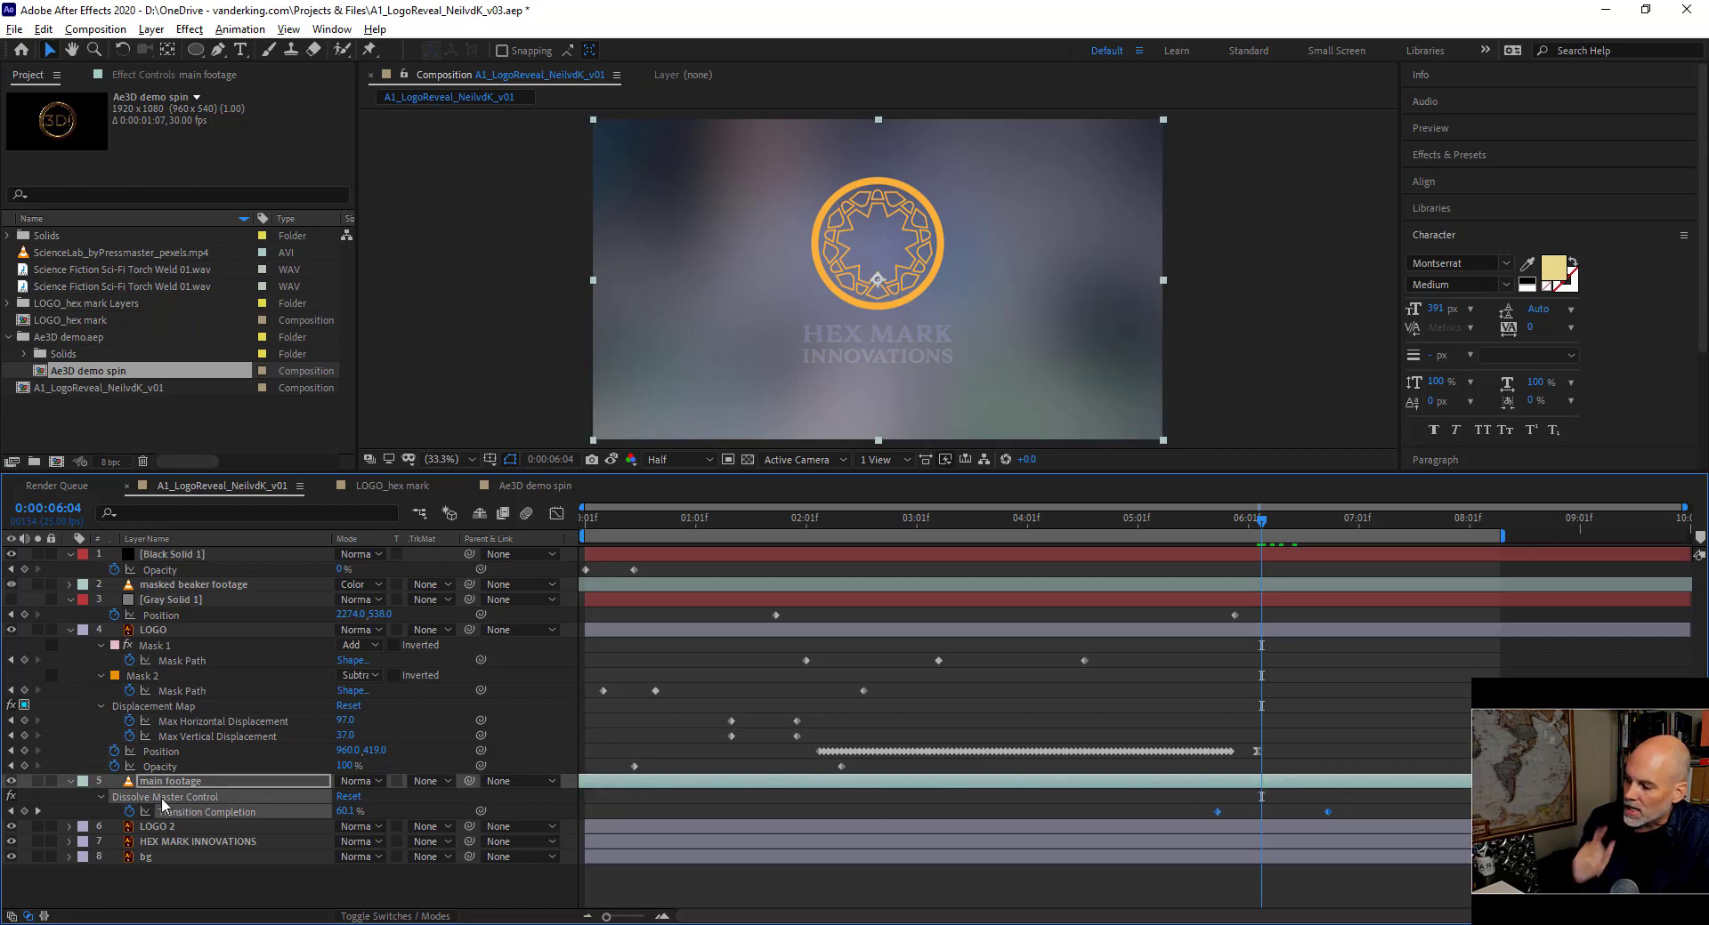
key(Delete)
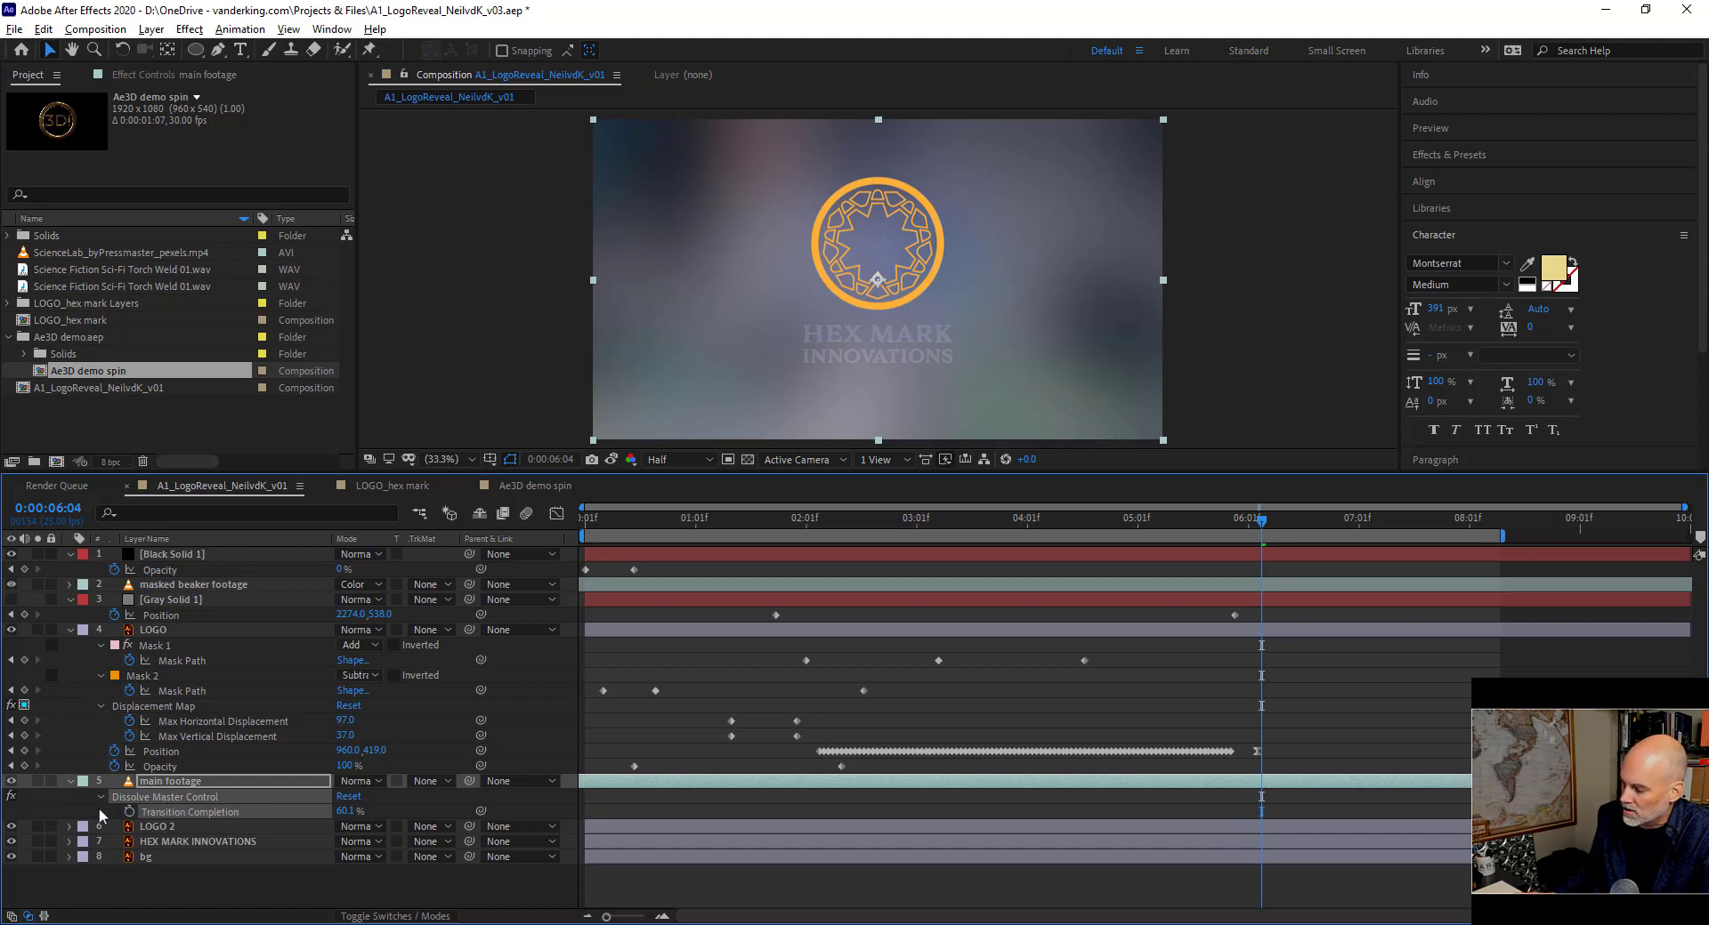
click(96, 808)
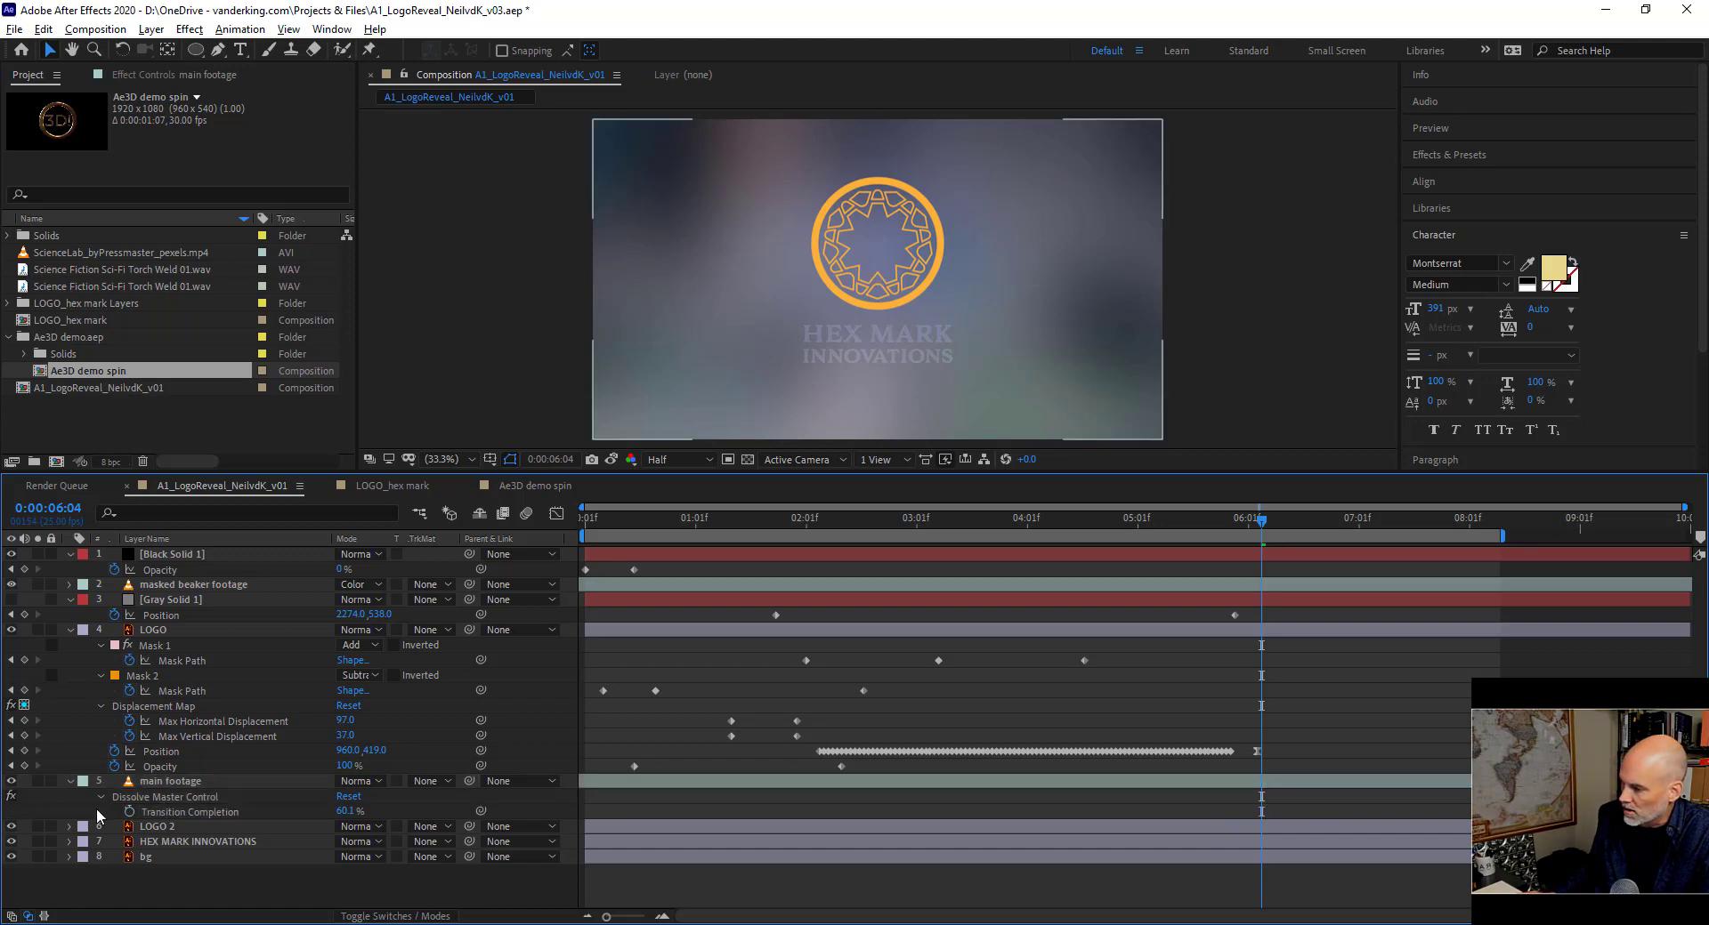
key(ctrl+z)
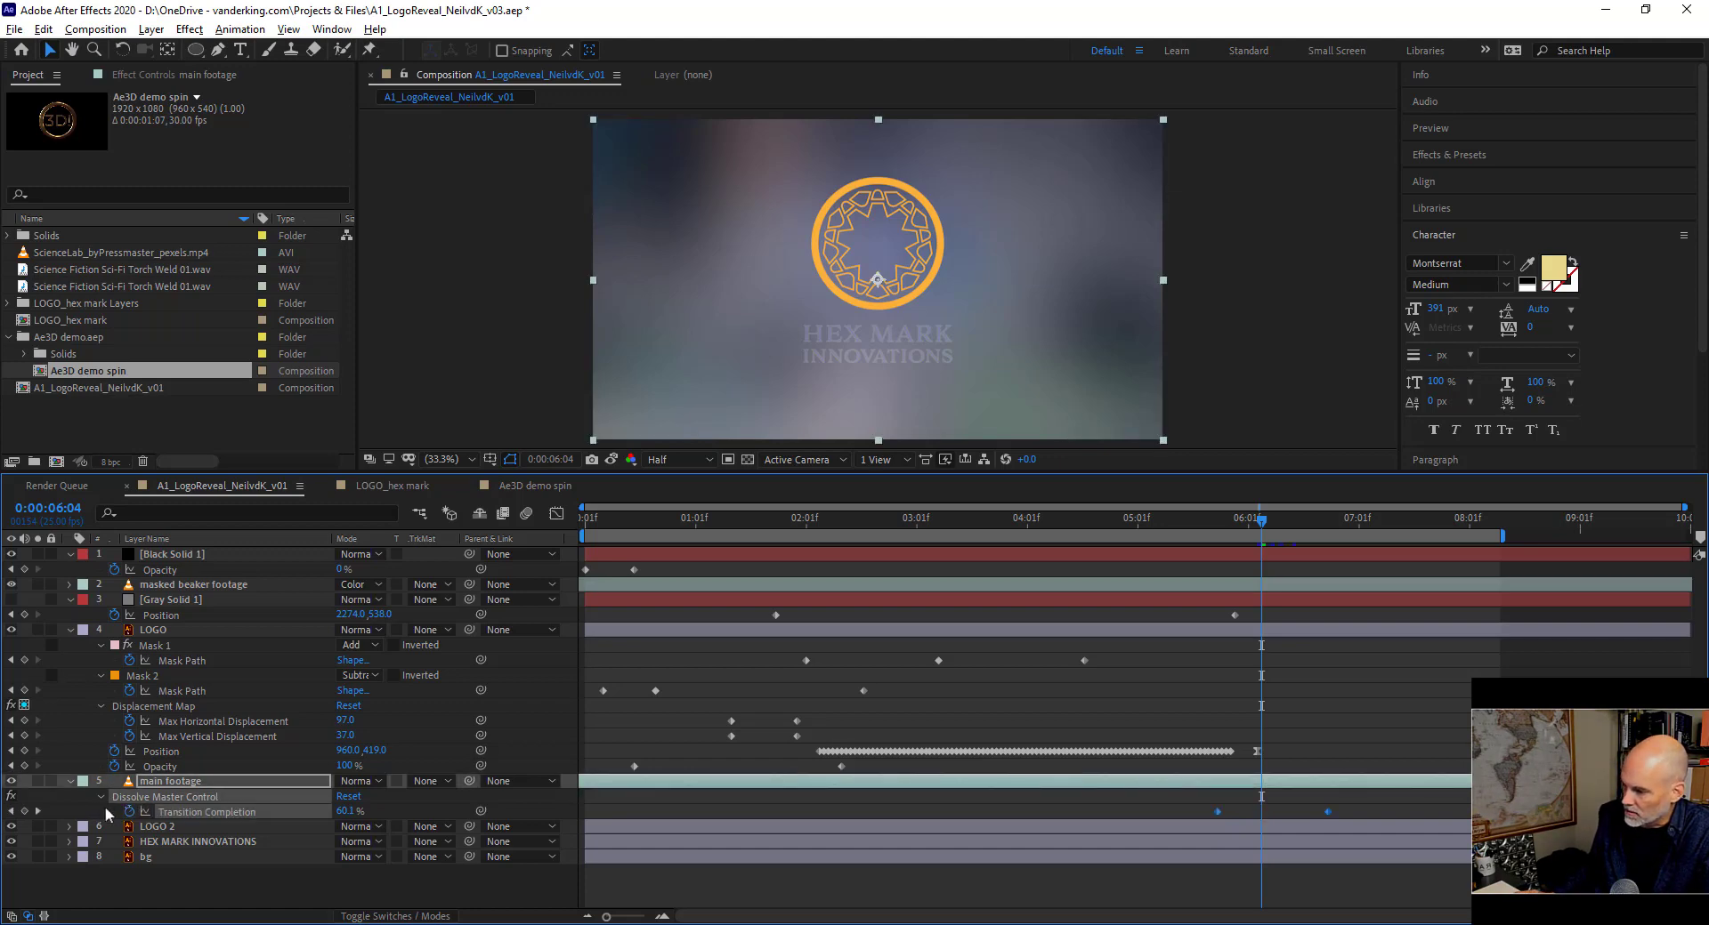
Cut the Dissolve Master Control, Box Blur and Solid Composite effects from the main footage layer.
click(108, 805)
click(158, 795)
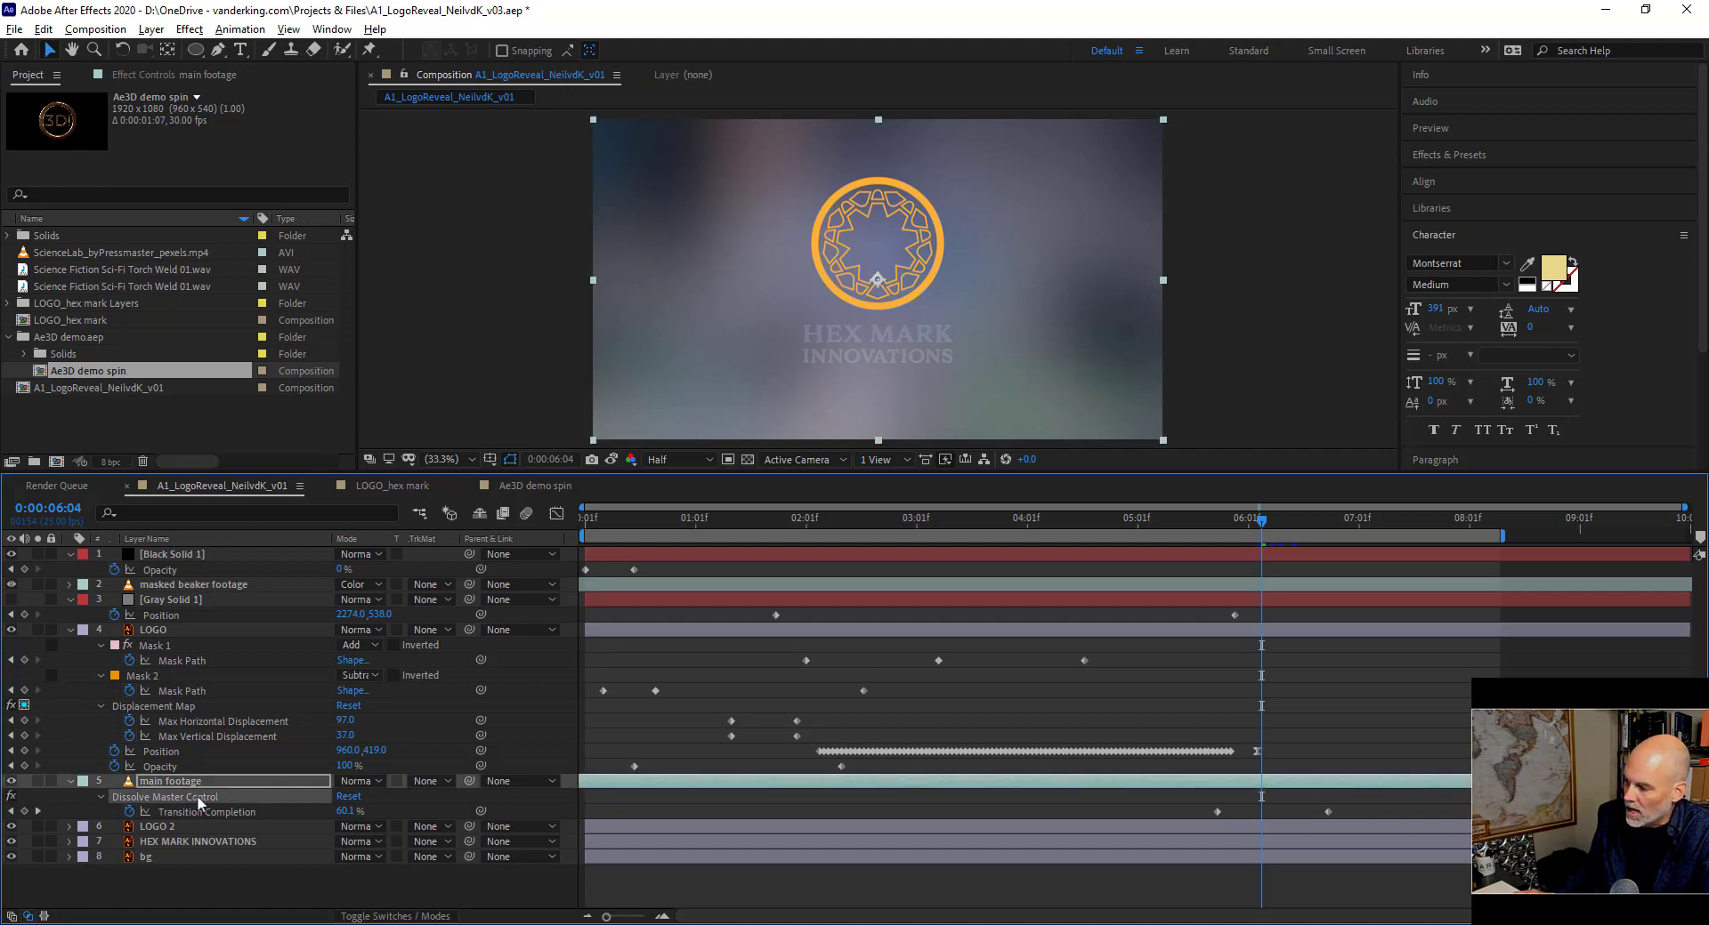
key(Delete)
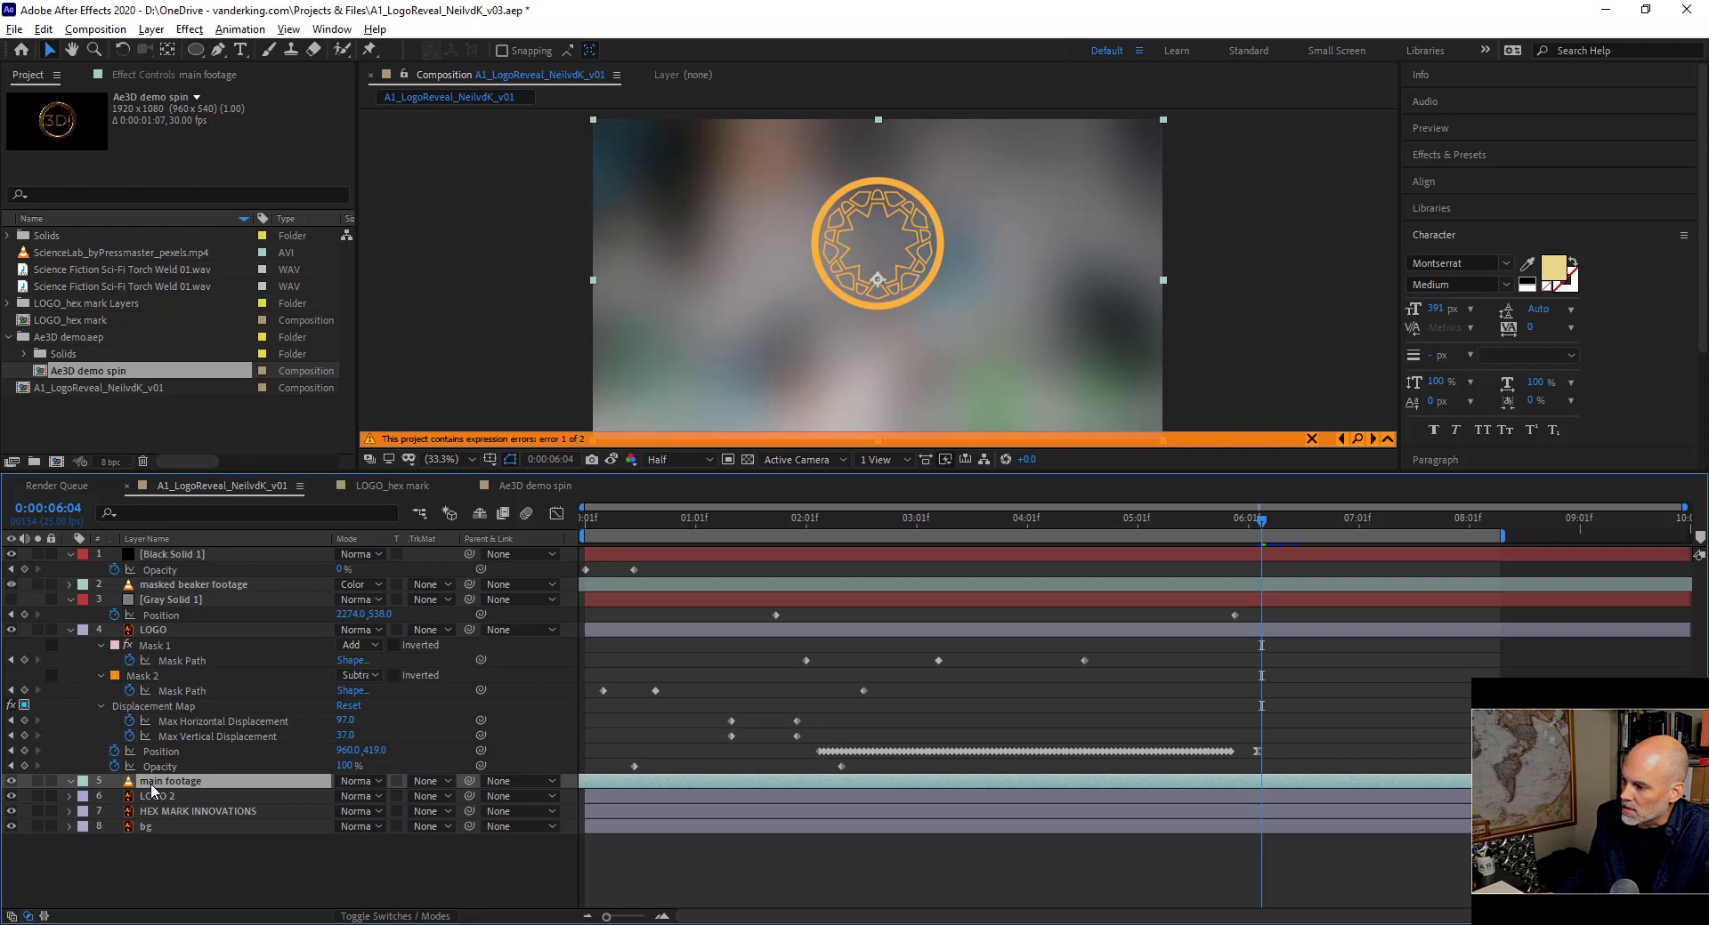
key(e)
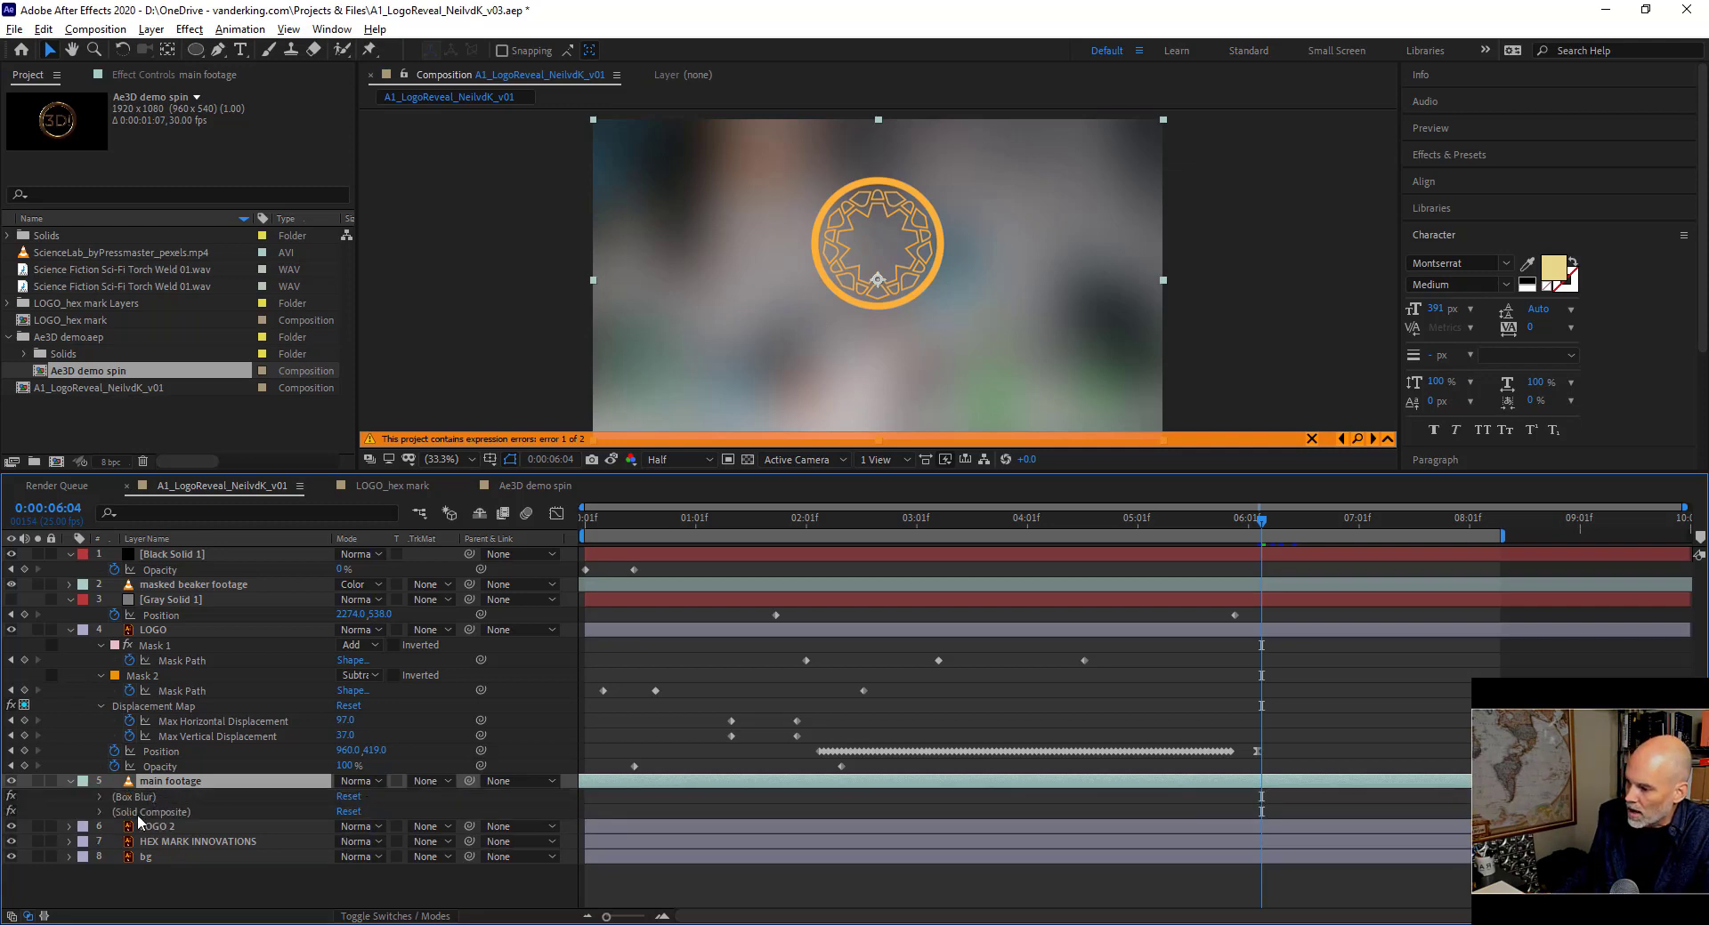
key(ctrl+z)
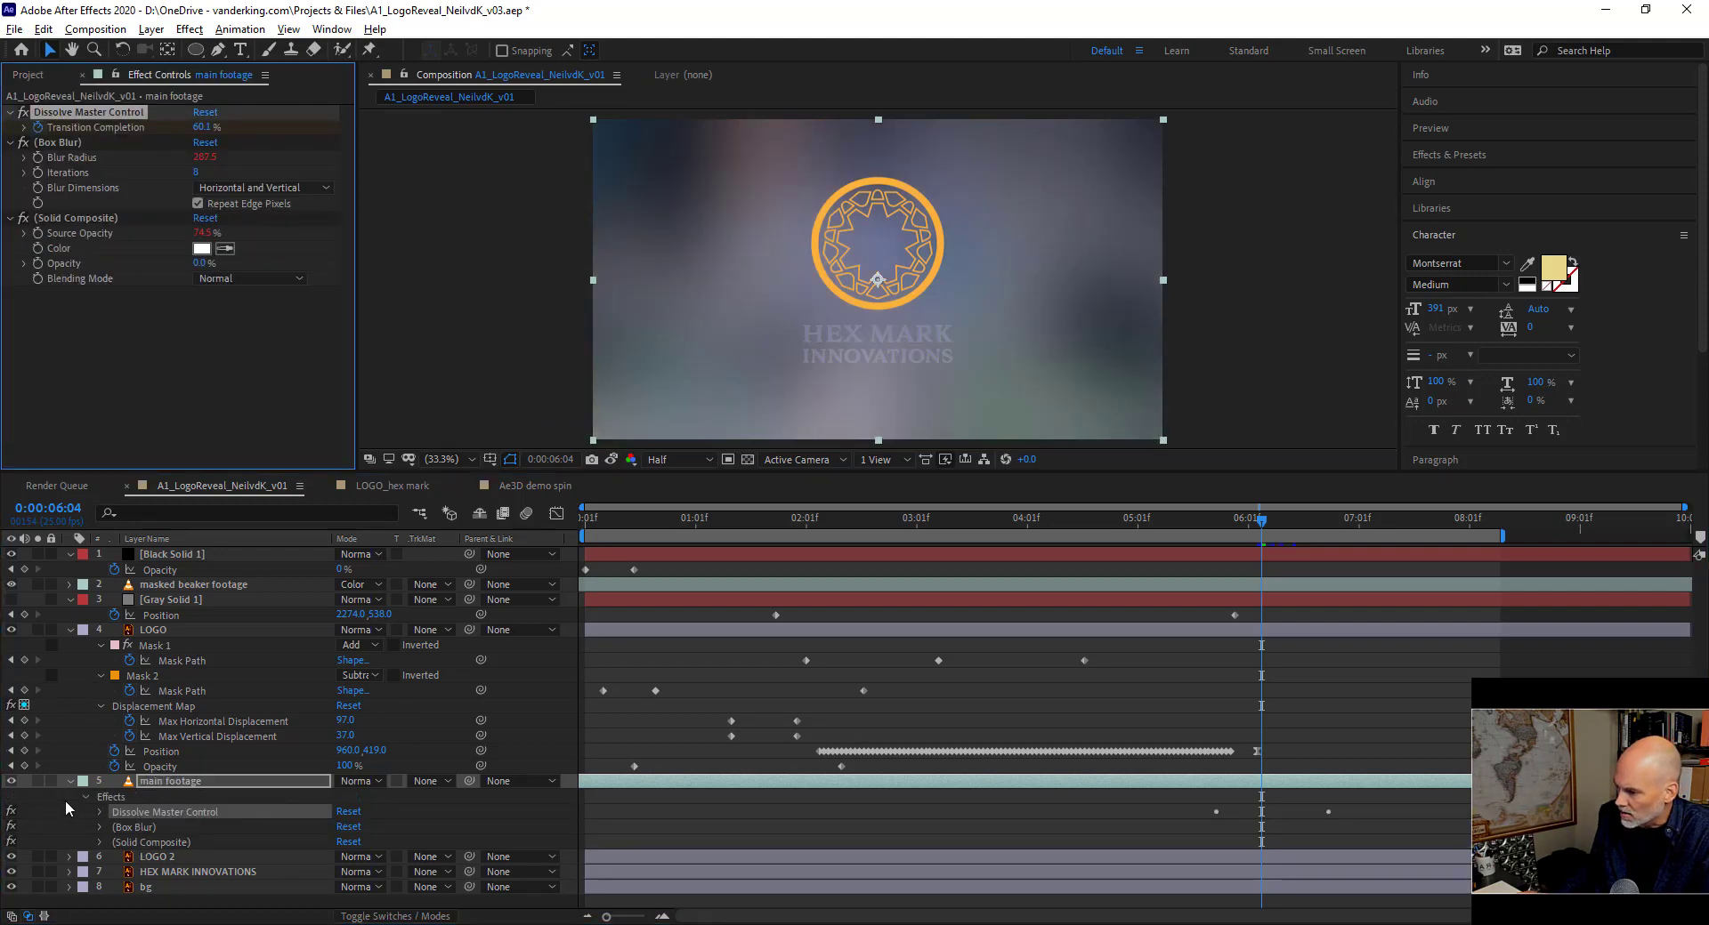
shift+click(149, 843)
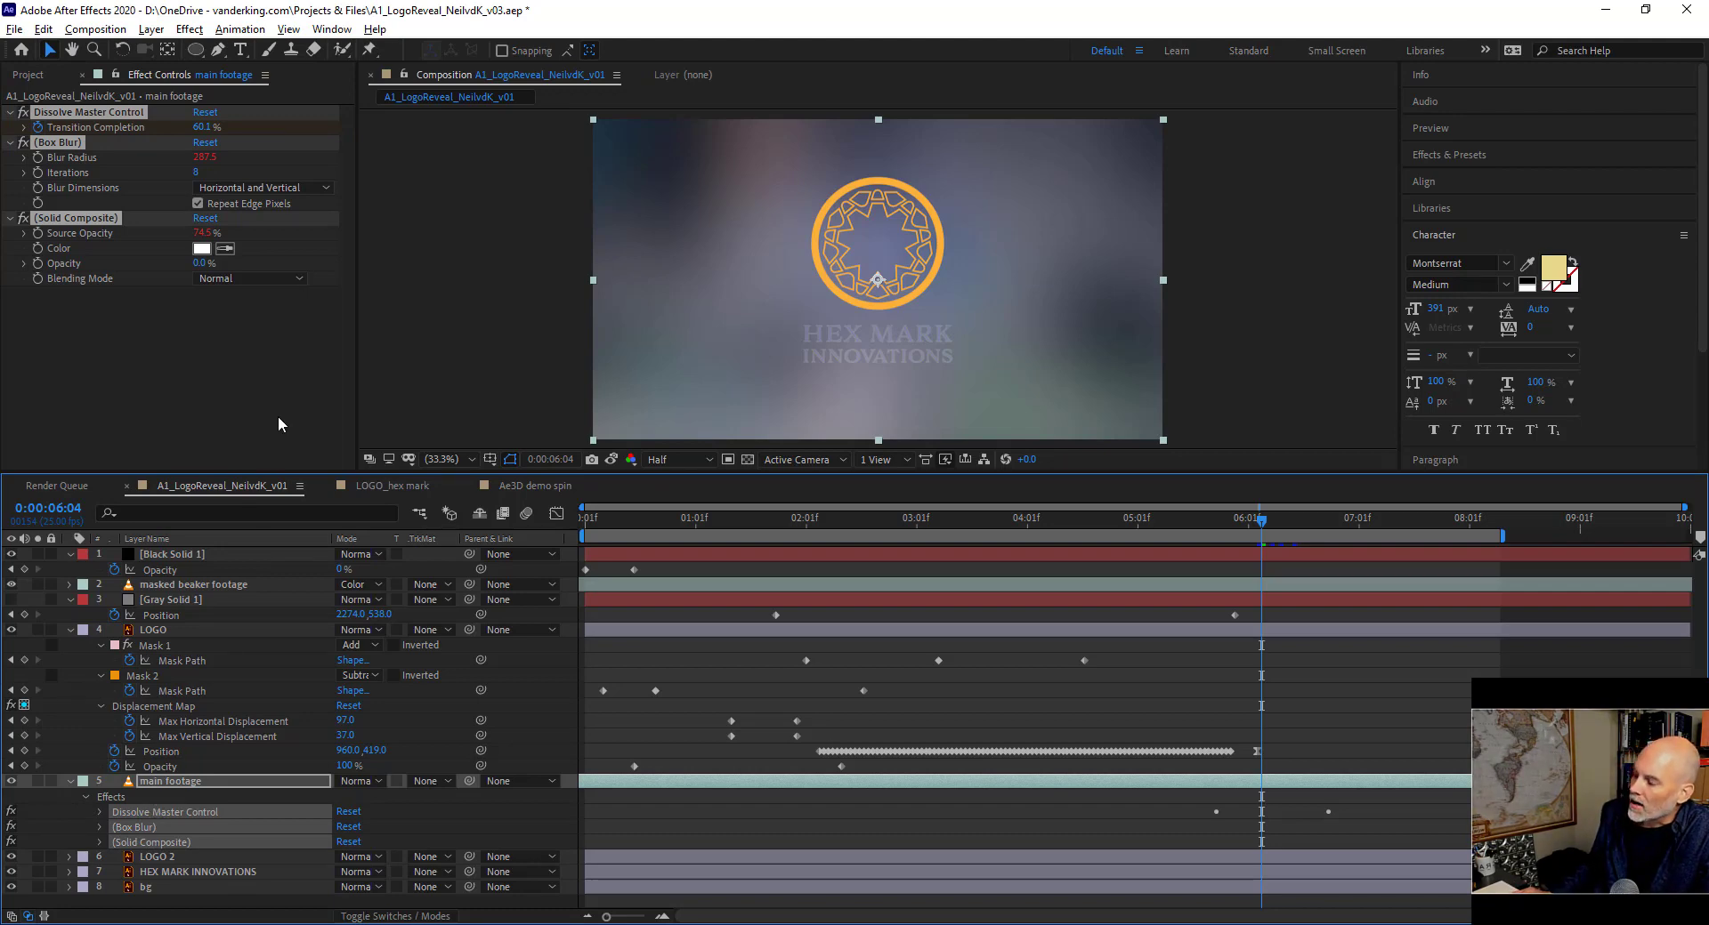
key(Delete)
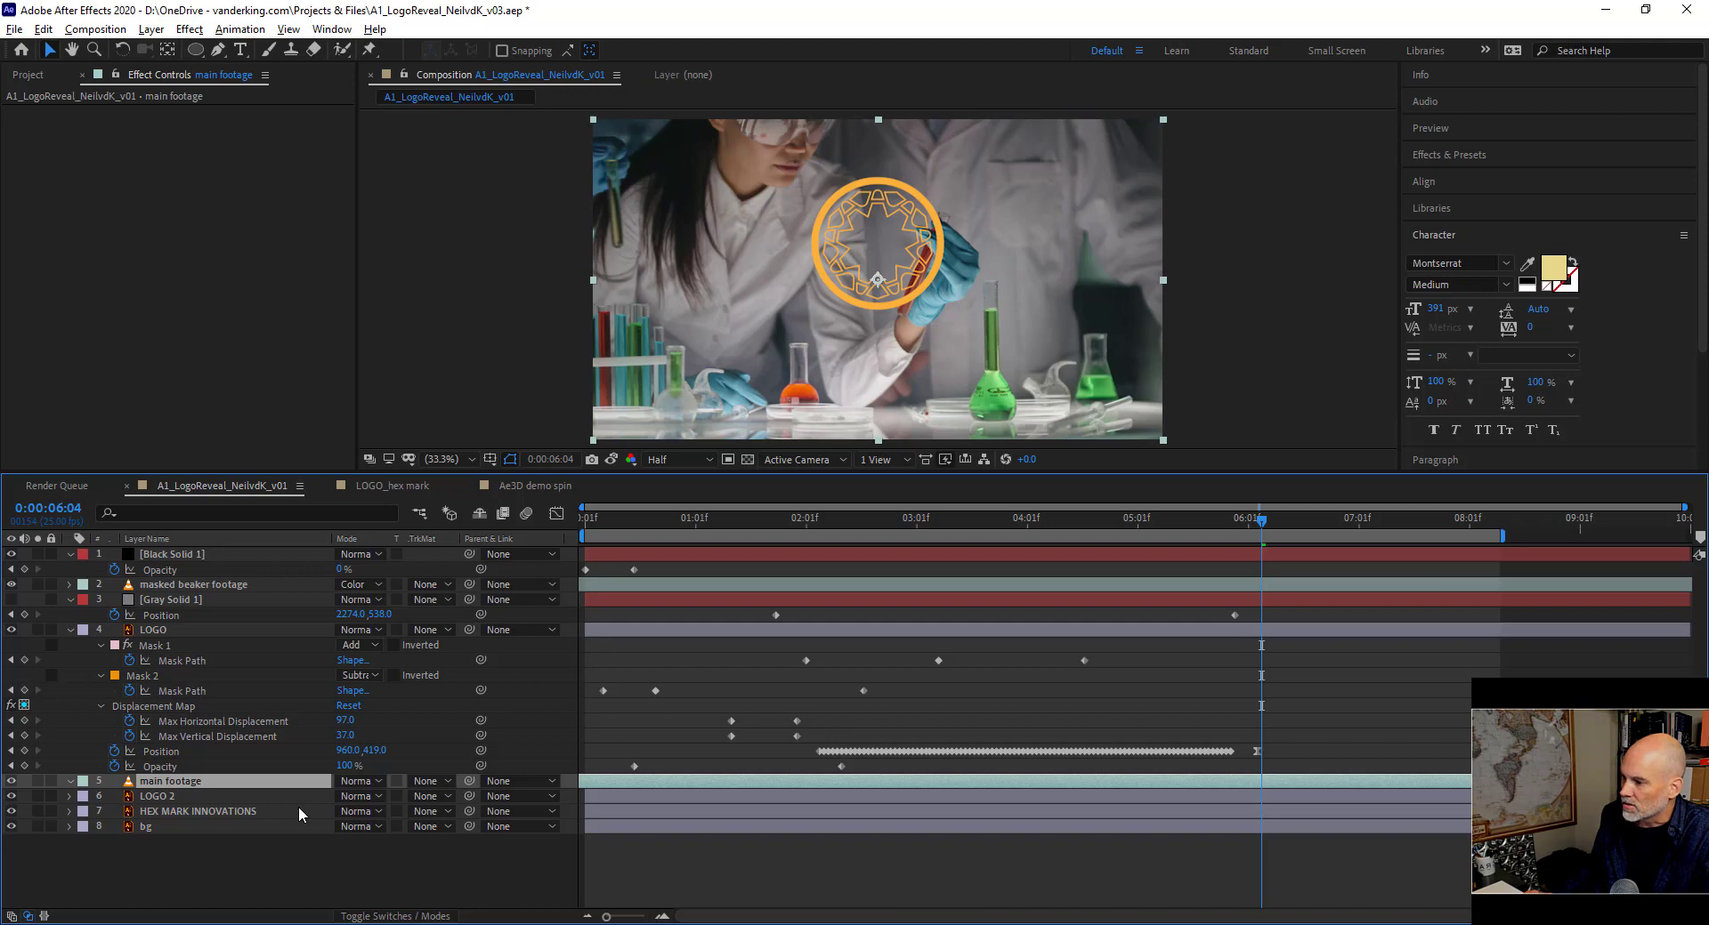
Delete the LOGO 2, HEX MARK INNOVATIONS and bg layers from the logo reveal composition.
click(167, 799)
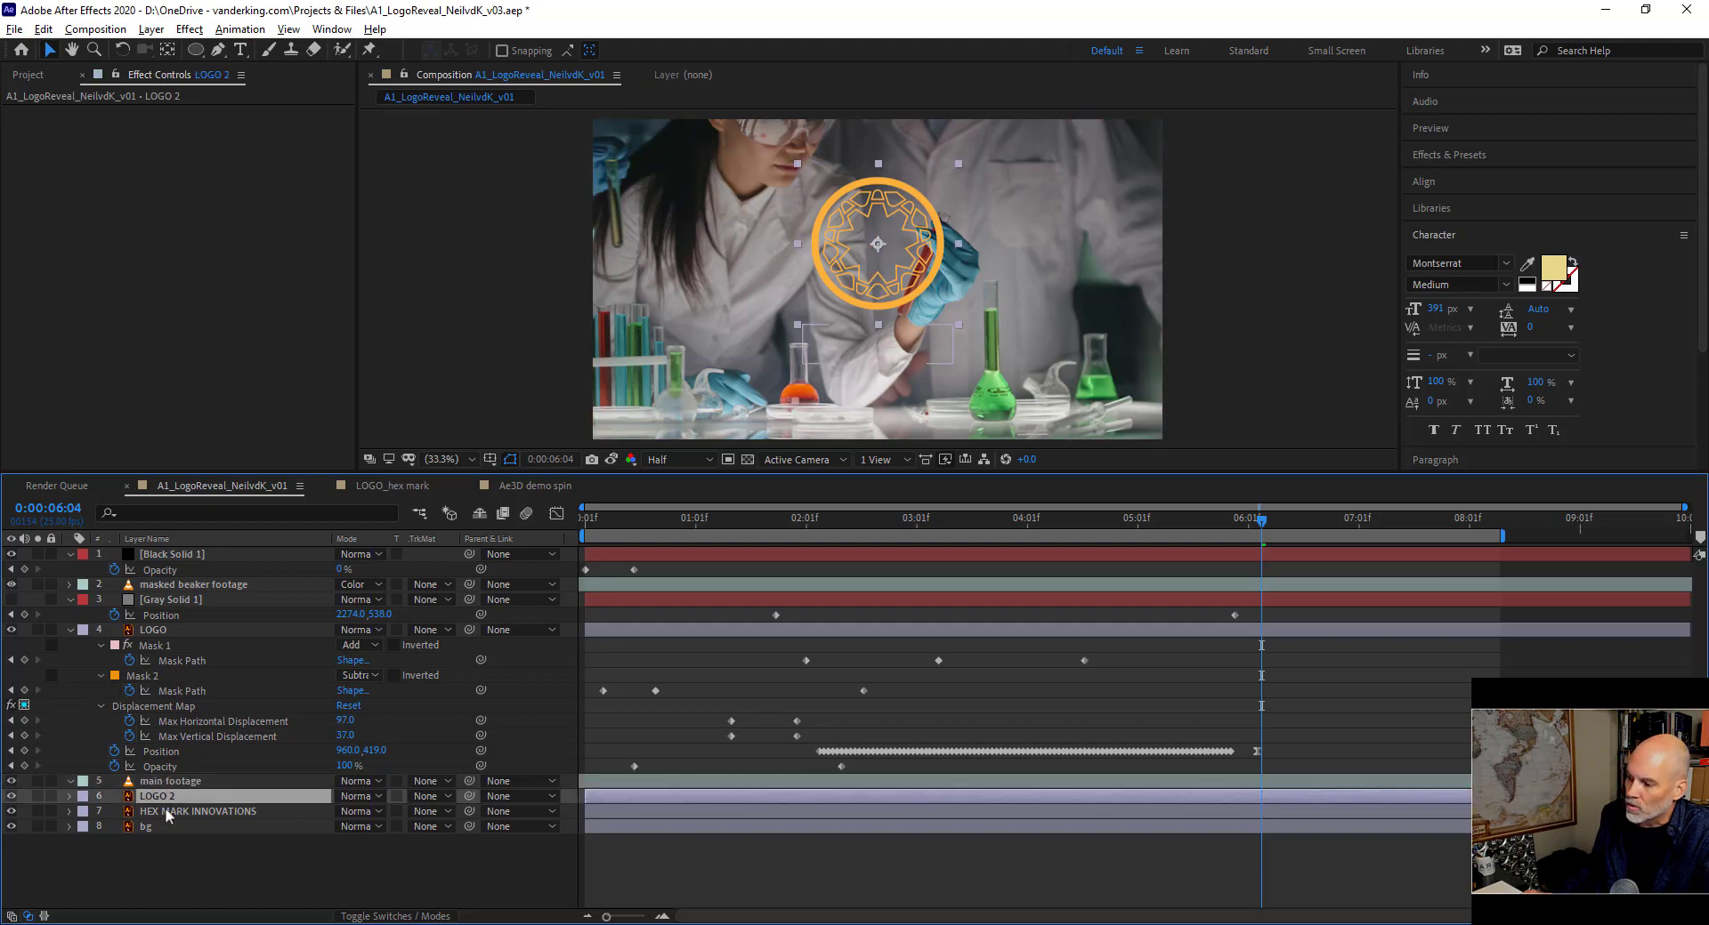
shift+click(164, 825)
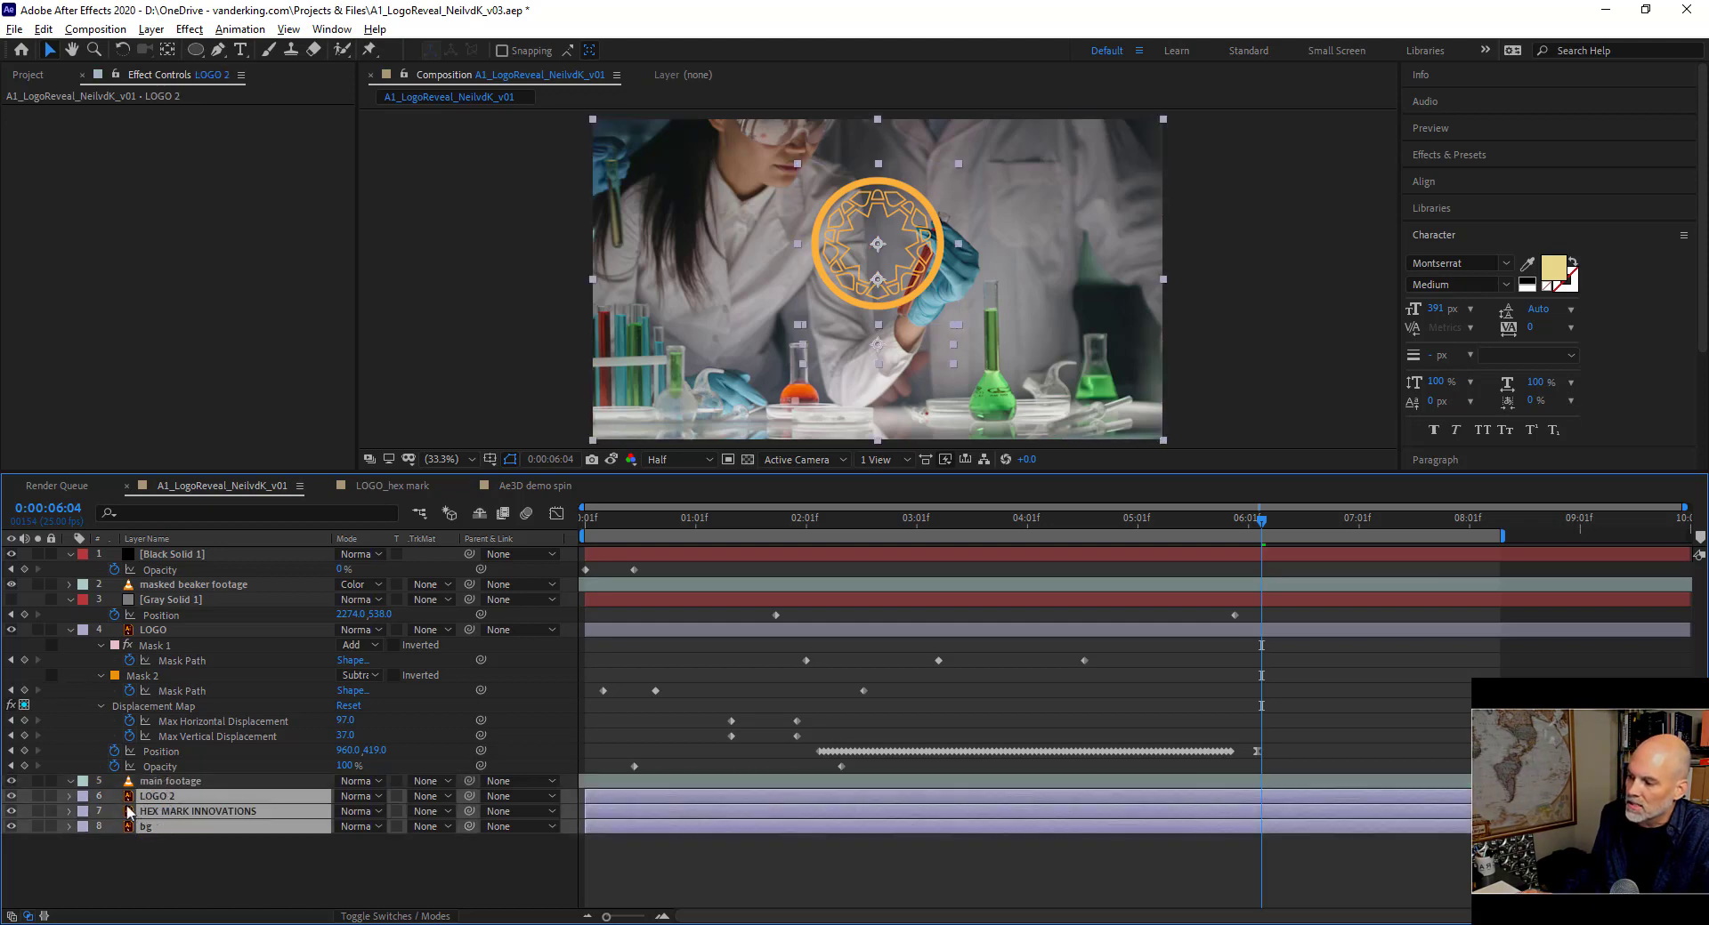
key(Delete)
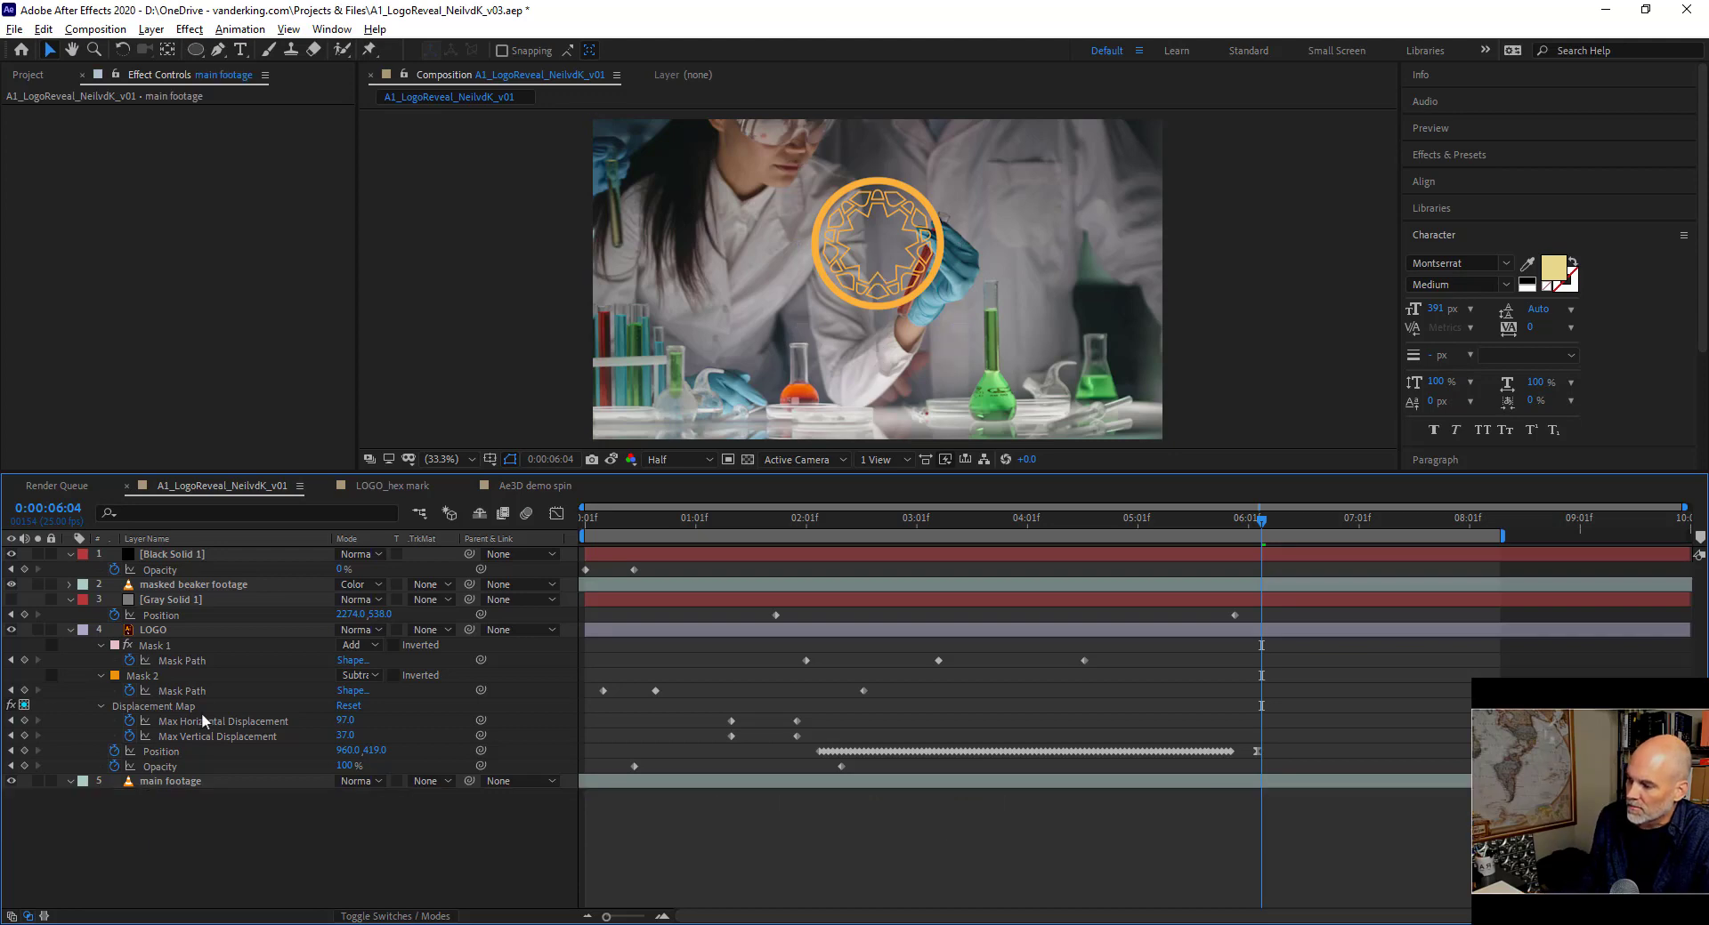
Add the A1_LogoReveal composition as the top layer of the LOGO_hex mark composition.
click(402, 485)
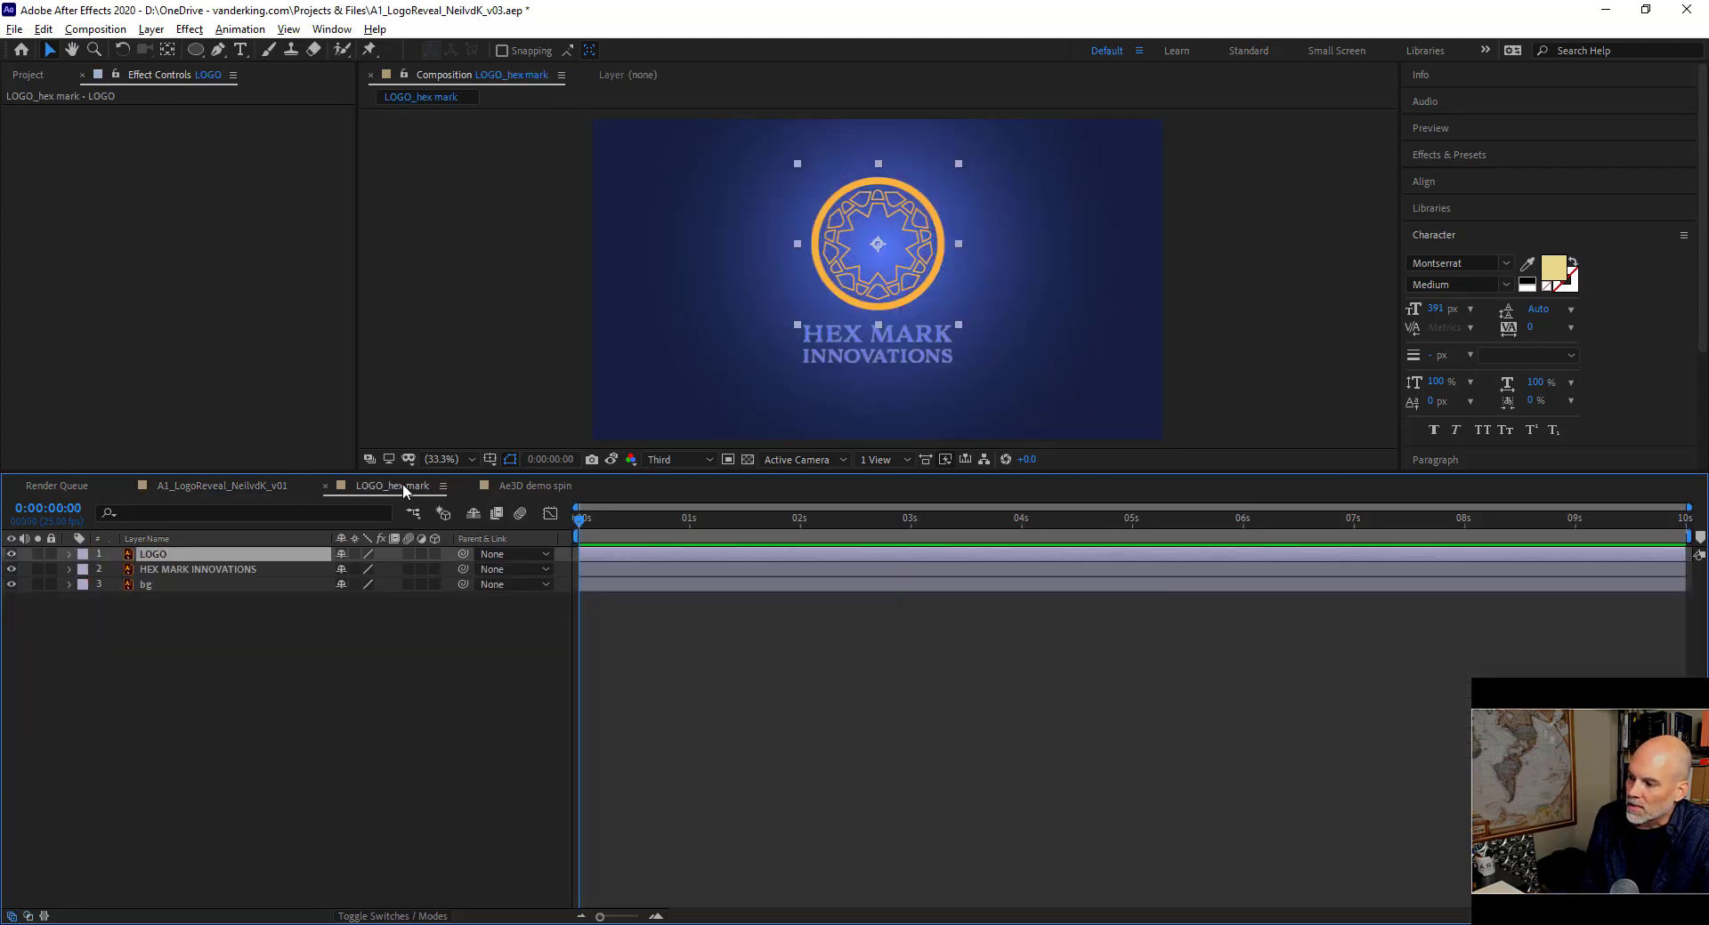
click(258, 485)
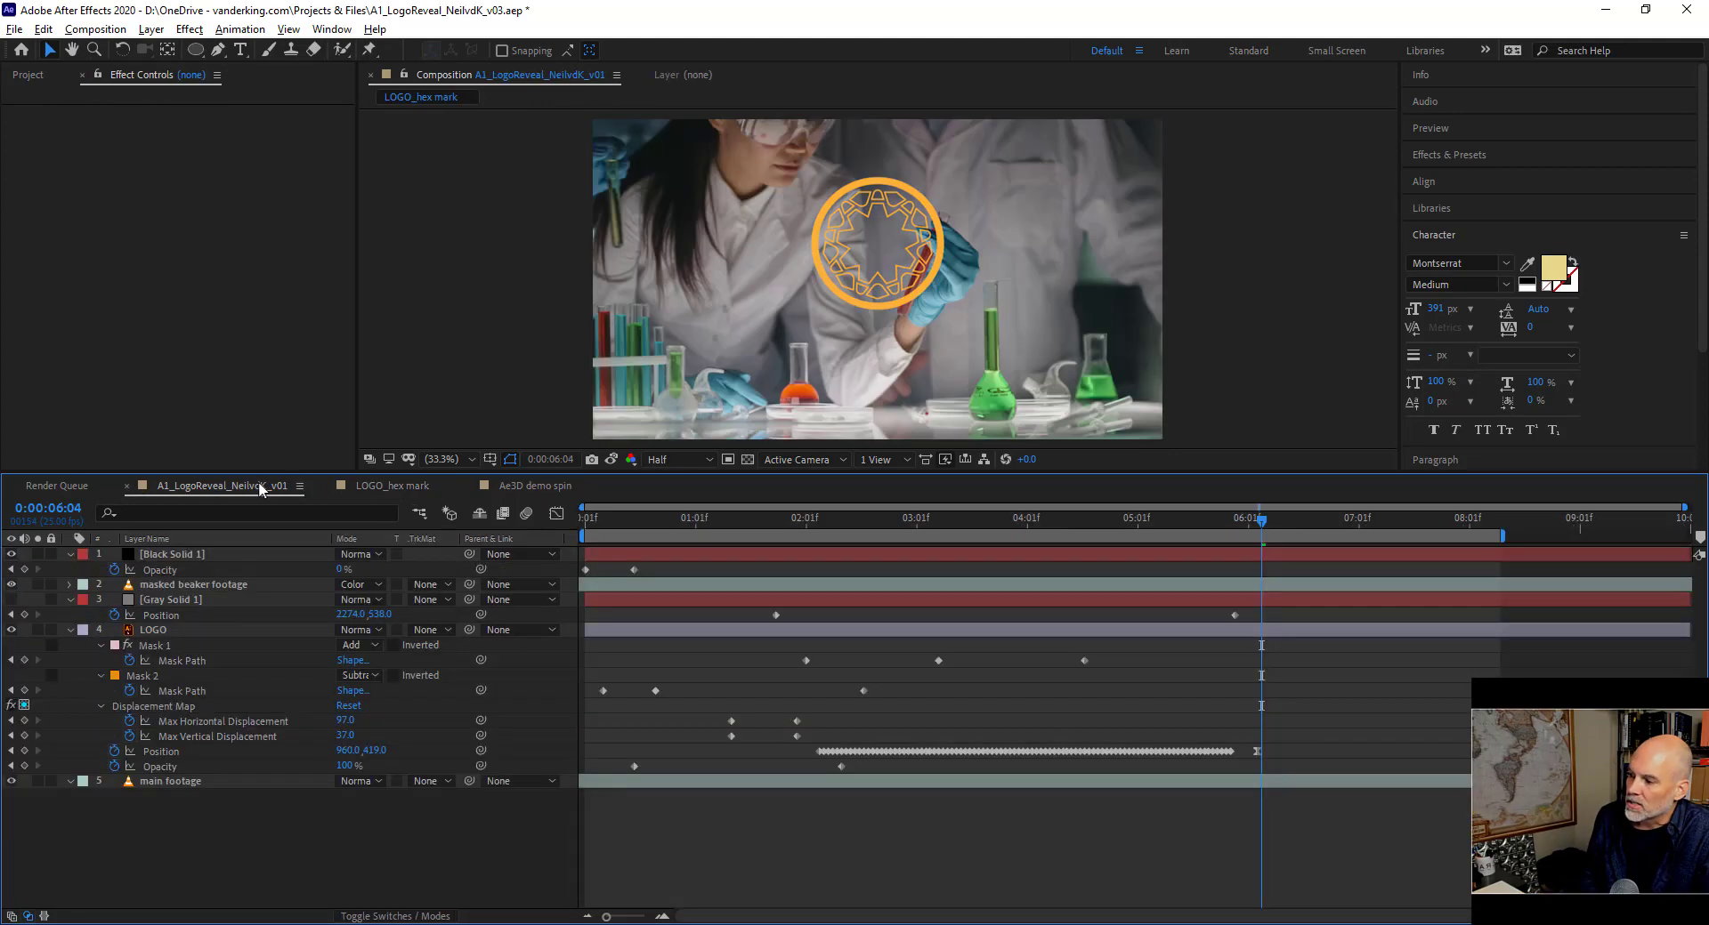
click(372, 485)
click(27, 74)
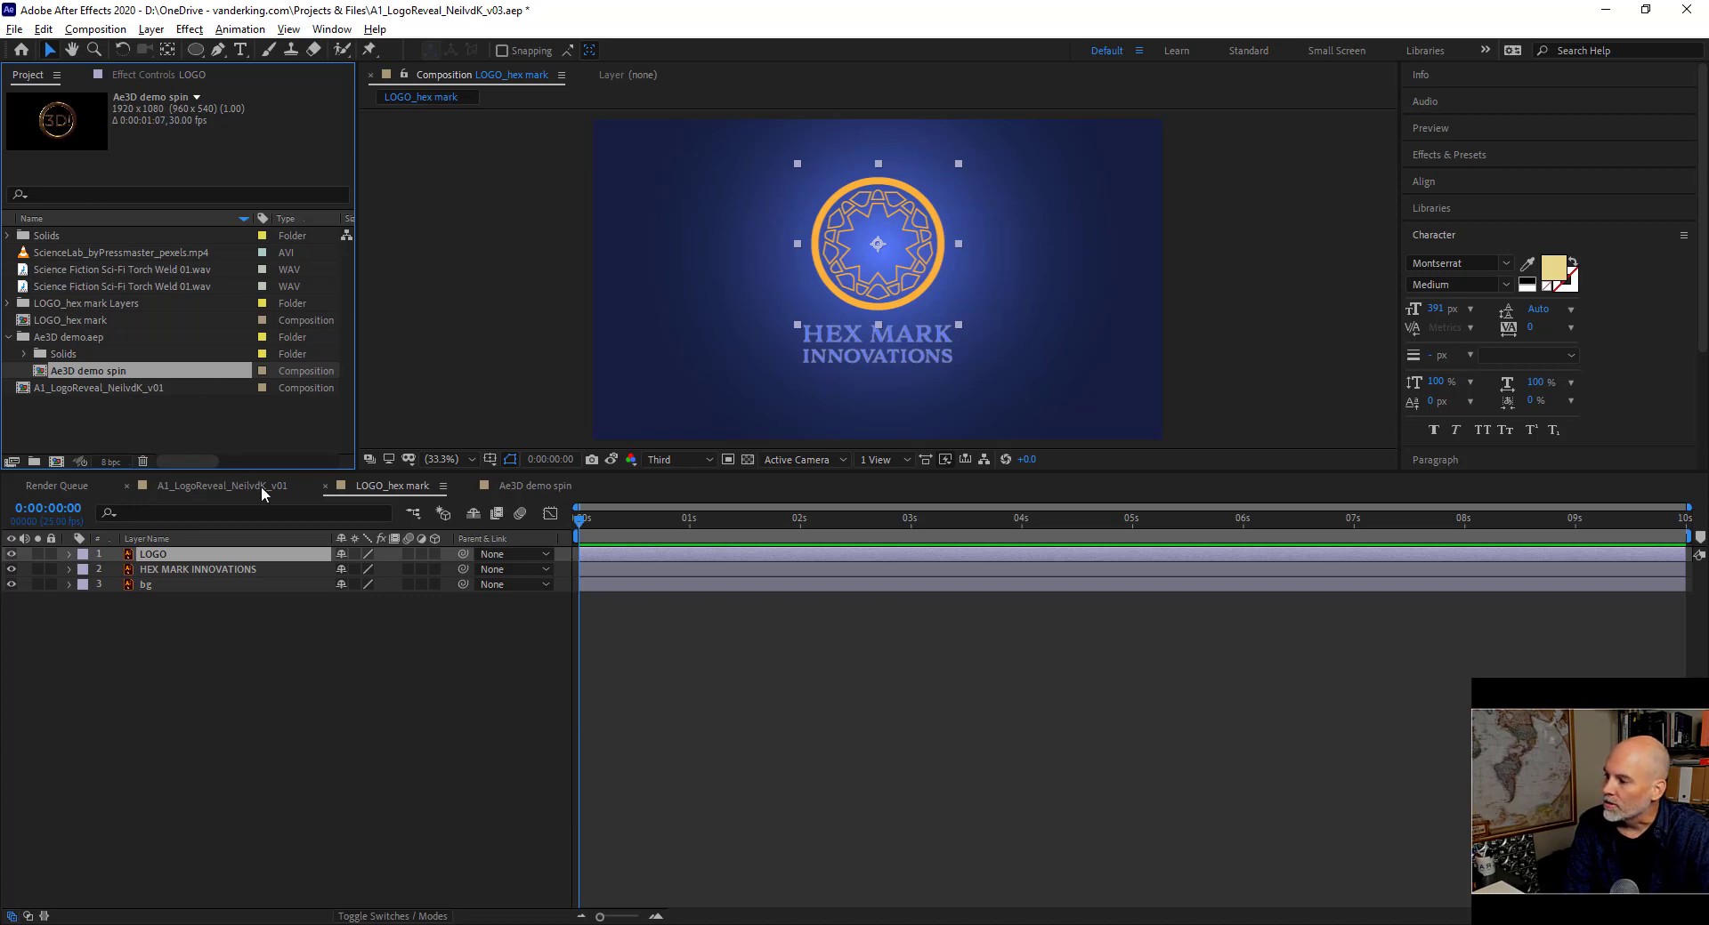
click(85, 388)
drag(122, 389, 160, 556)
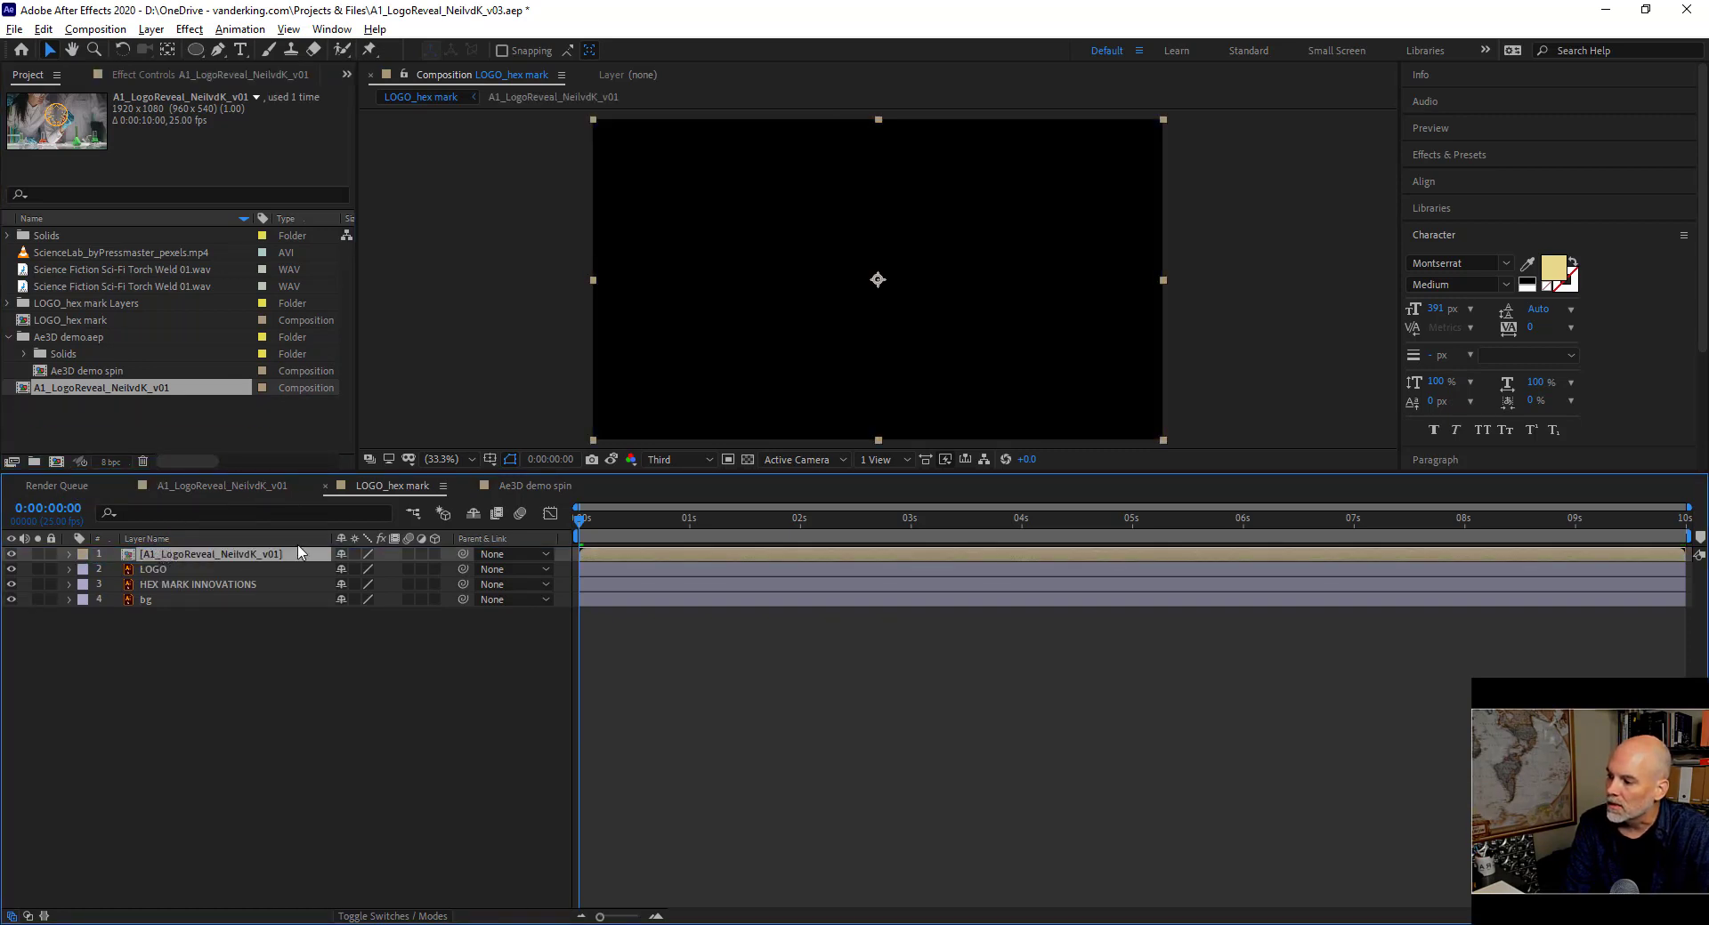
Paste the dissolve effects onto the nested logo reveal layer at 0:00:05:21 in LOGO_hex mark, and show its keyframes.
drag(580, 521, 1255, 541)
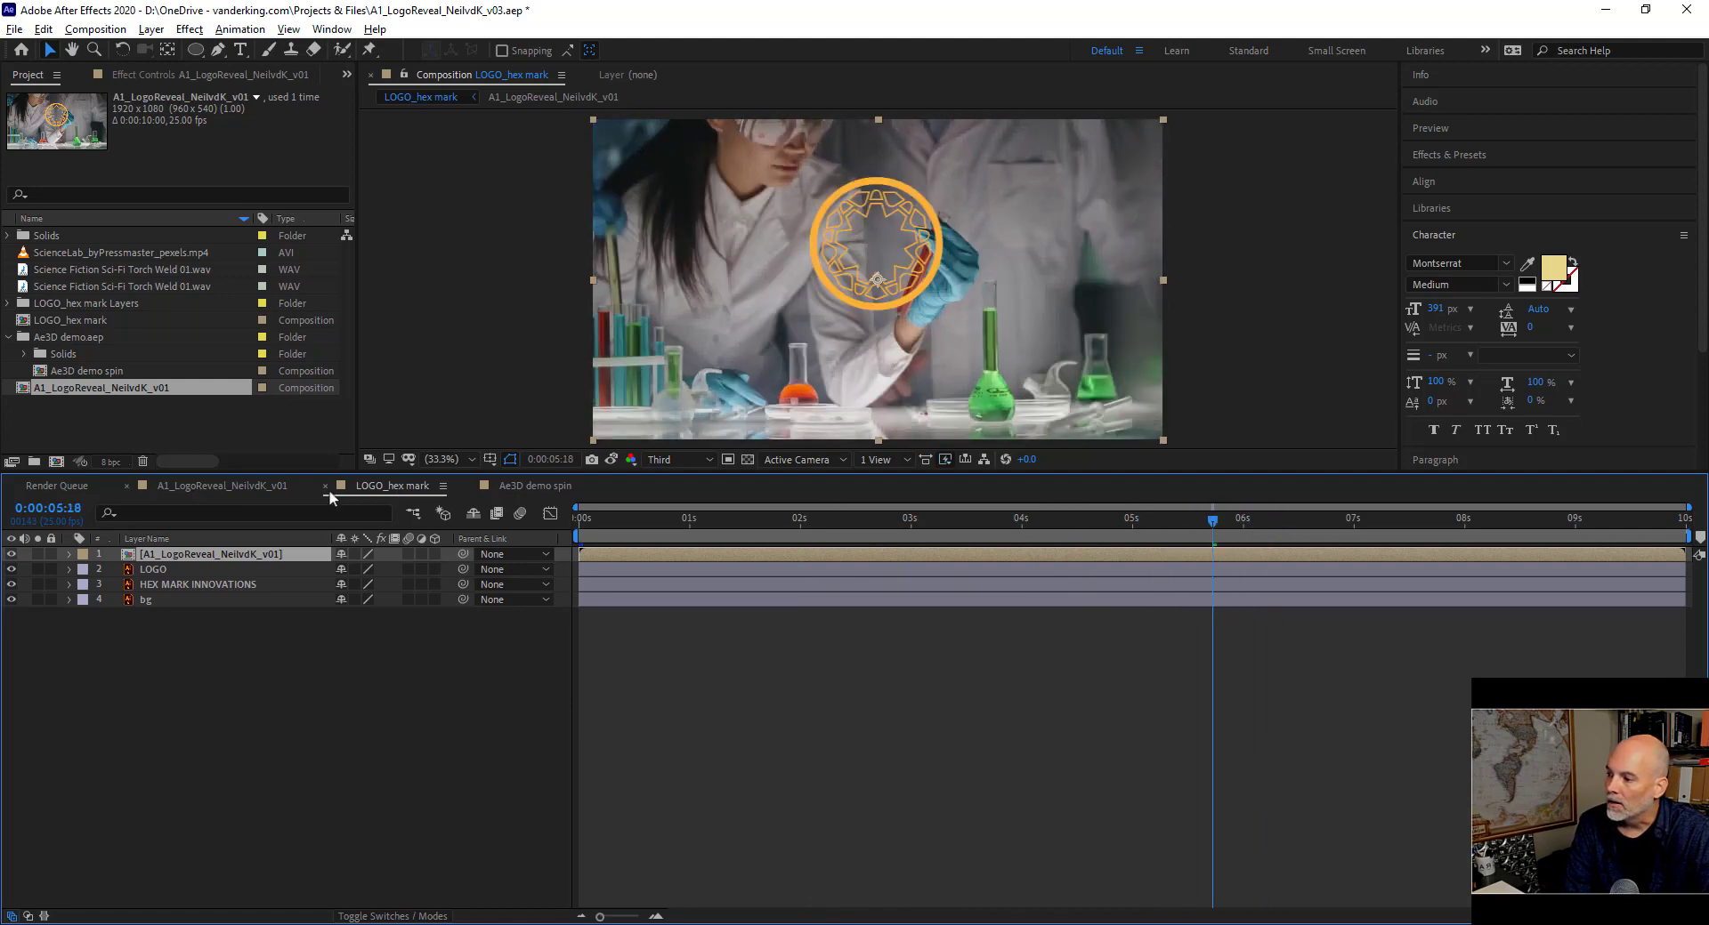
click(253, 488)
mouse_move(1217, 520)
mouse_down()
mouse_move(1286, 525)
mouse_move(1230, 523)
mouse_up()
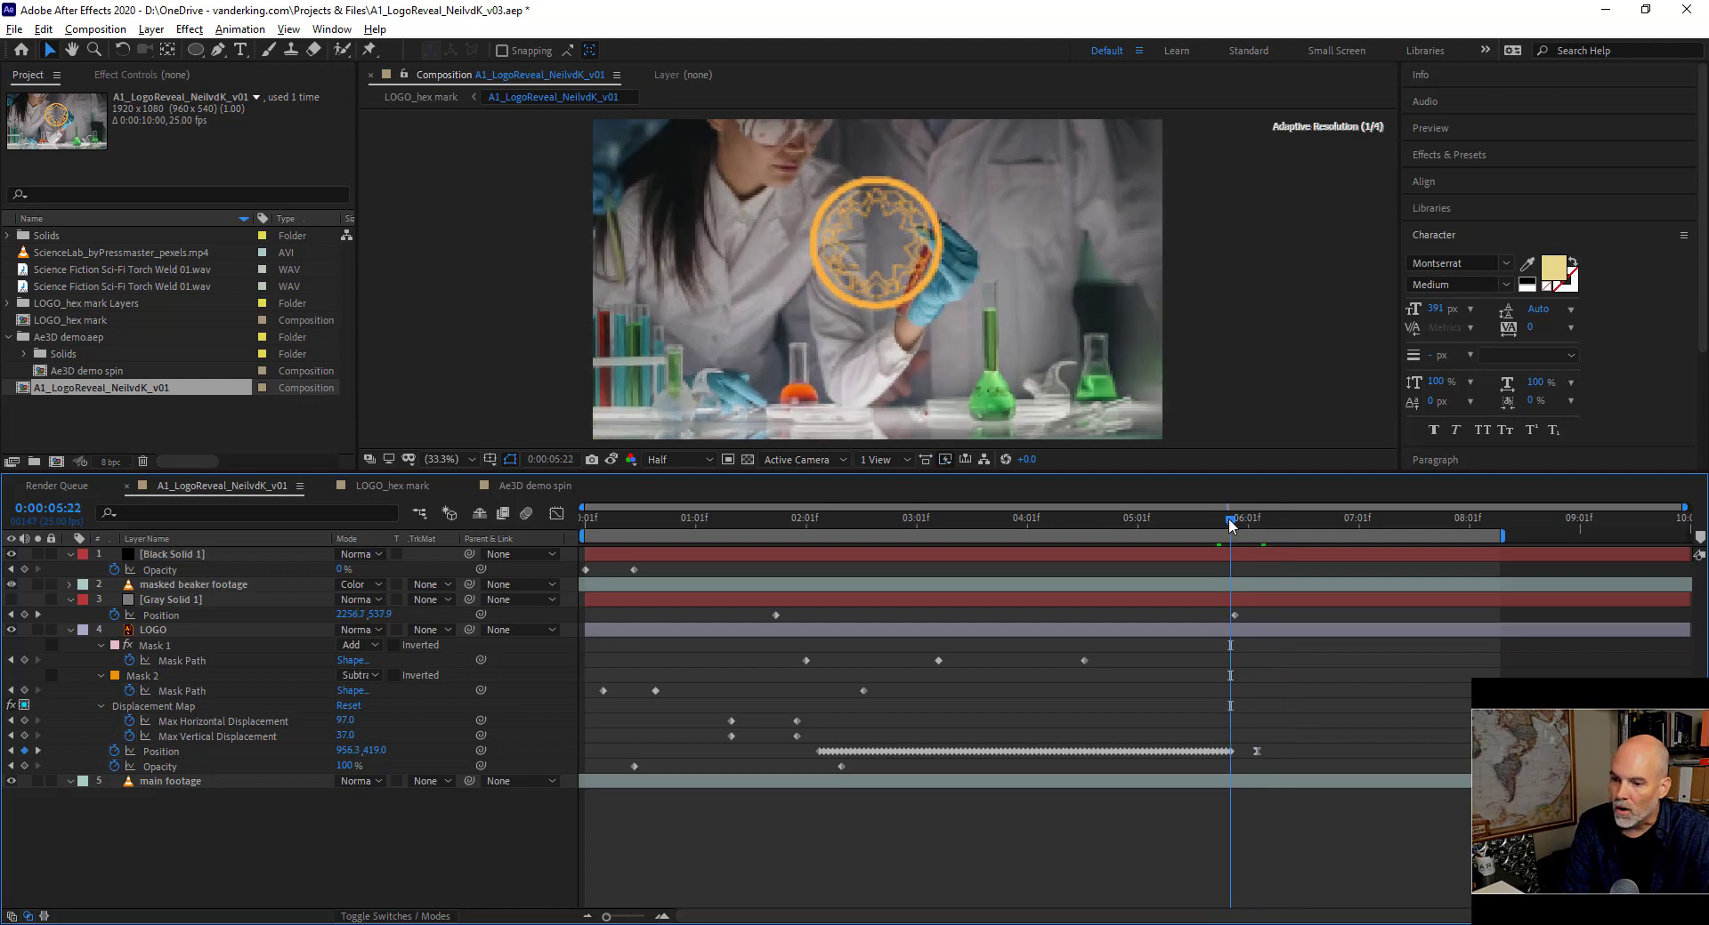
click(392, 486)
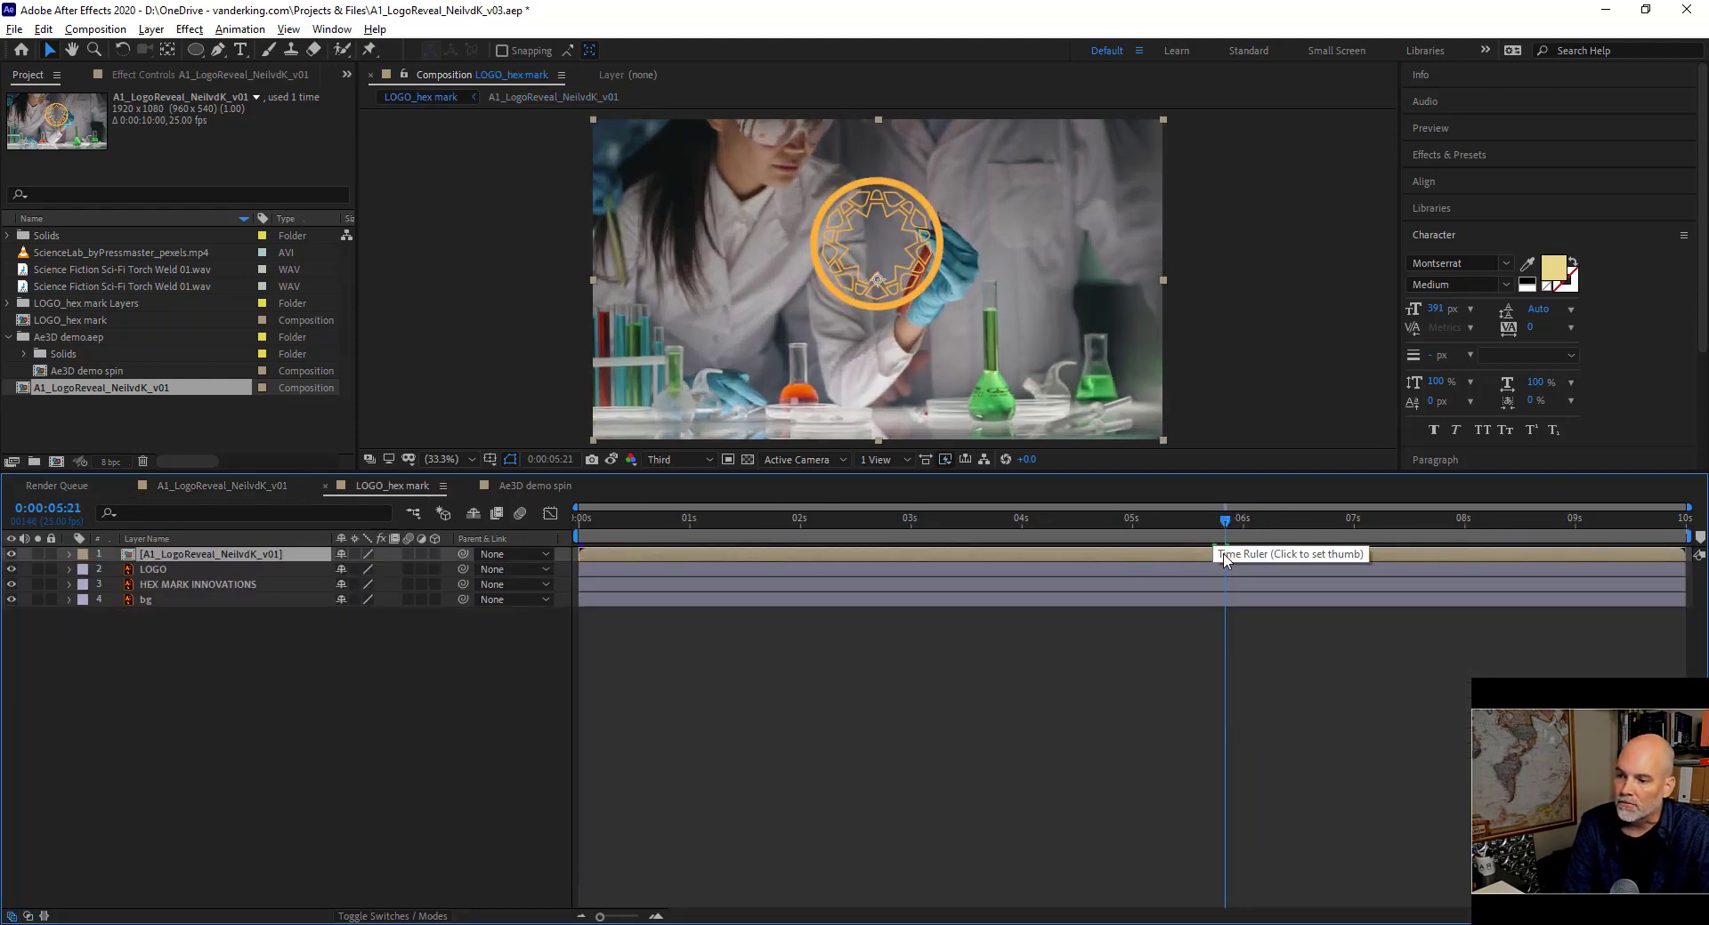
key(ctrl+v)
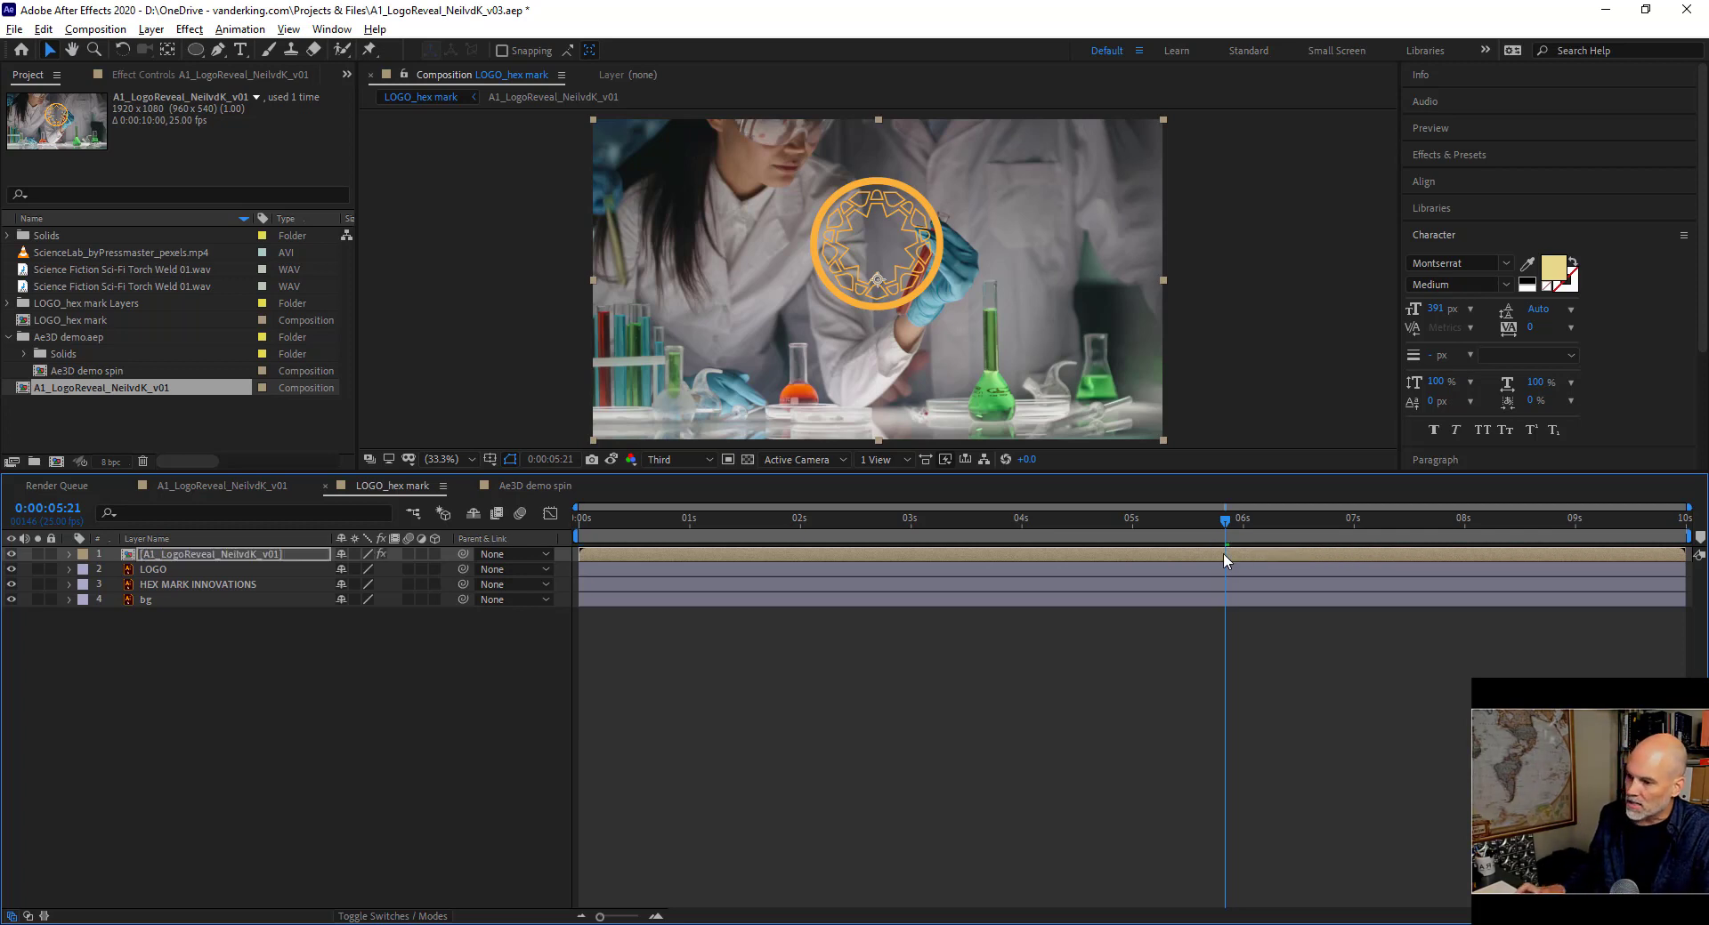
key(u)
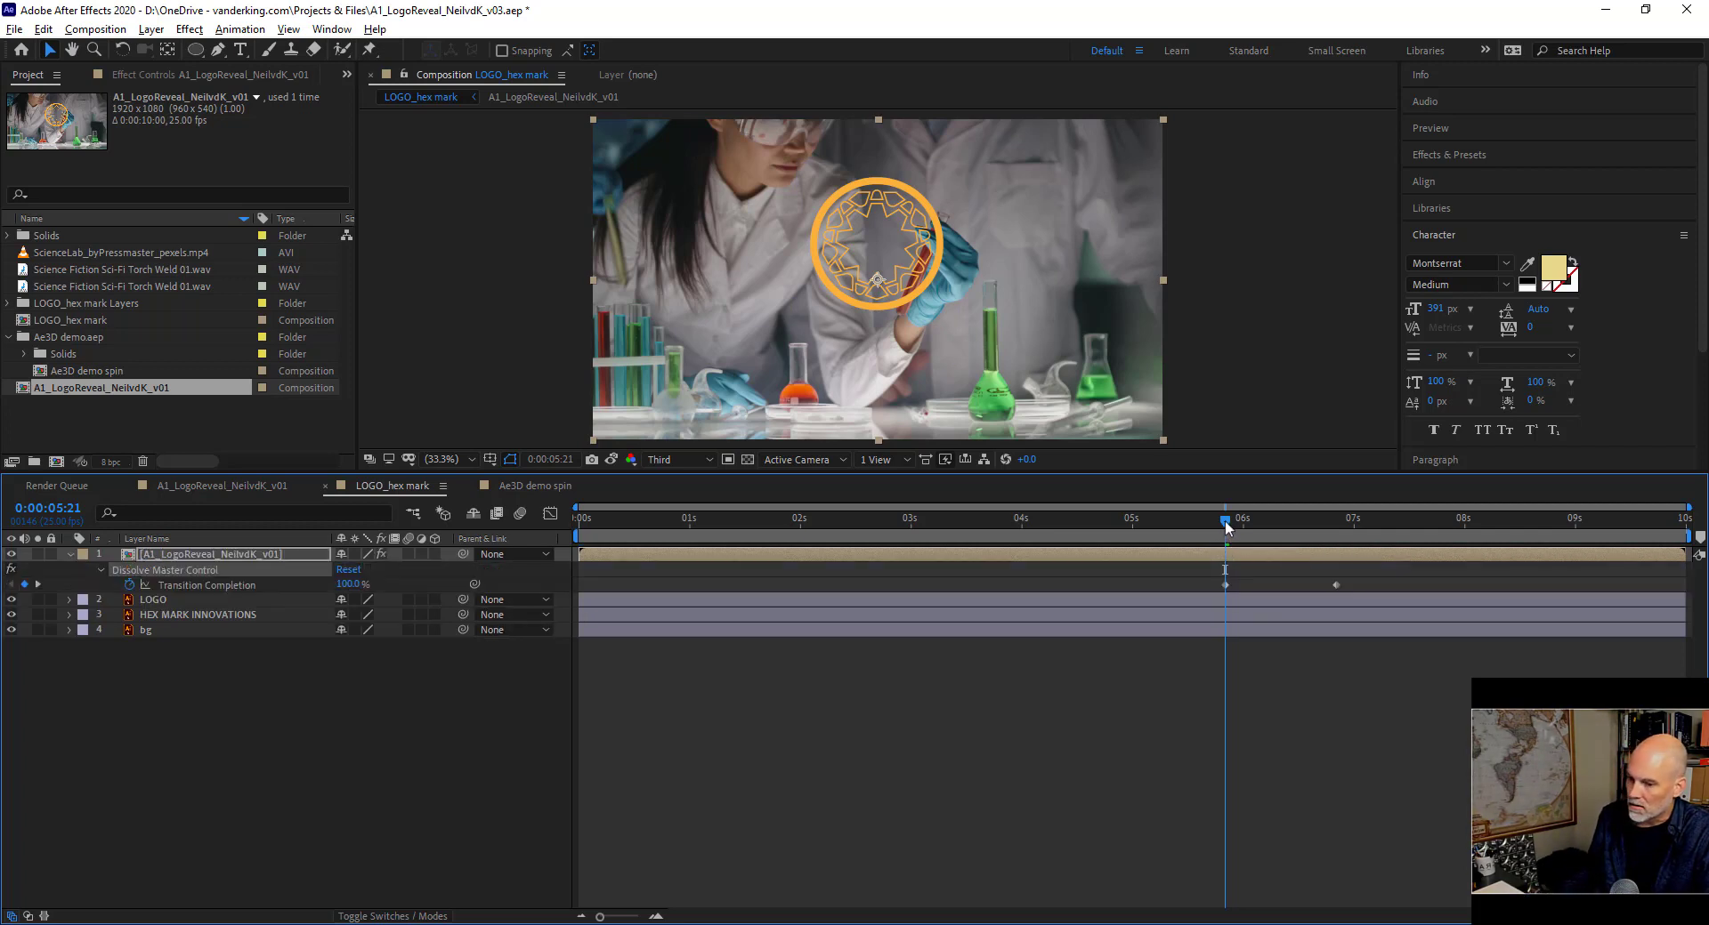
Shift both Transition Completion keyframes earlier so the dissolve starts shortly after 5 seconds, and check it up to 0:00:05:15.
drag(1242, 520, 1338, 580)
drag(1226, 585, 1164, 585)
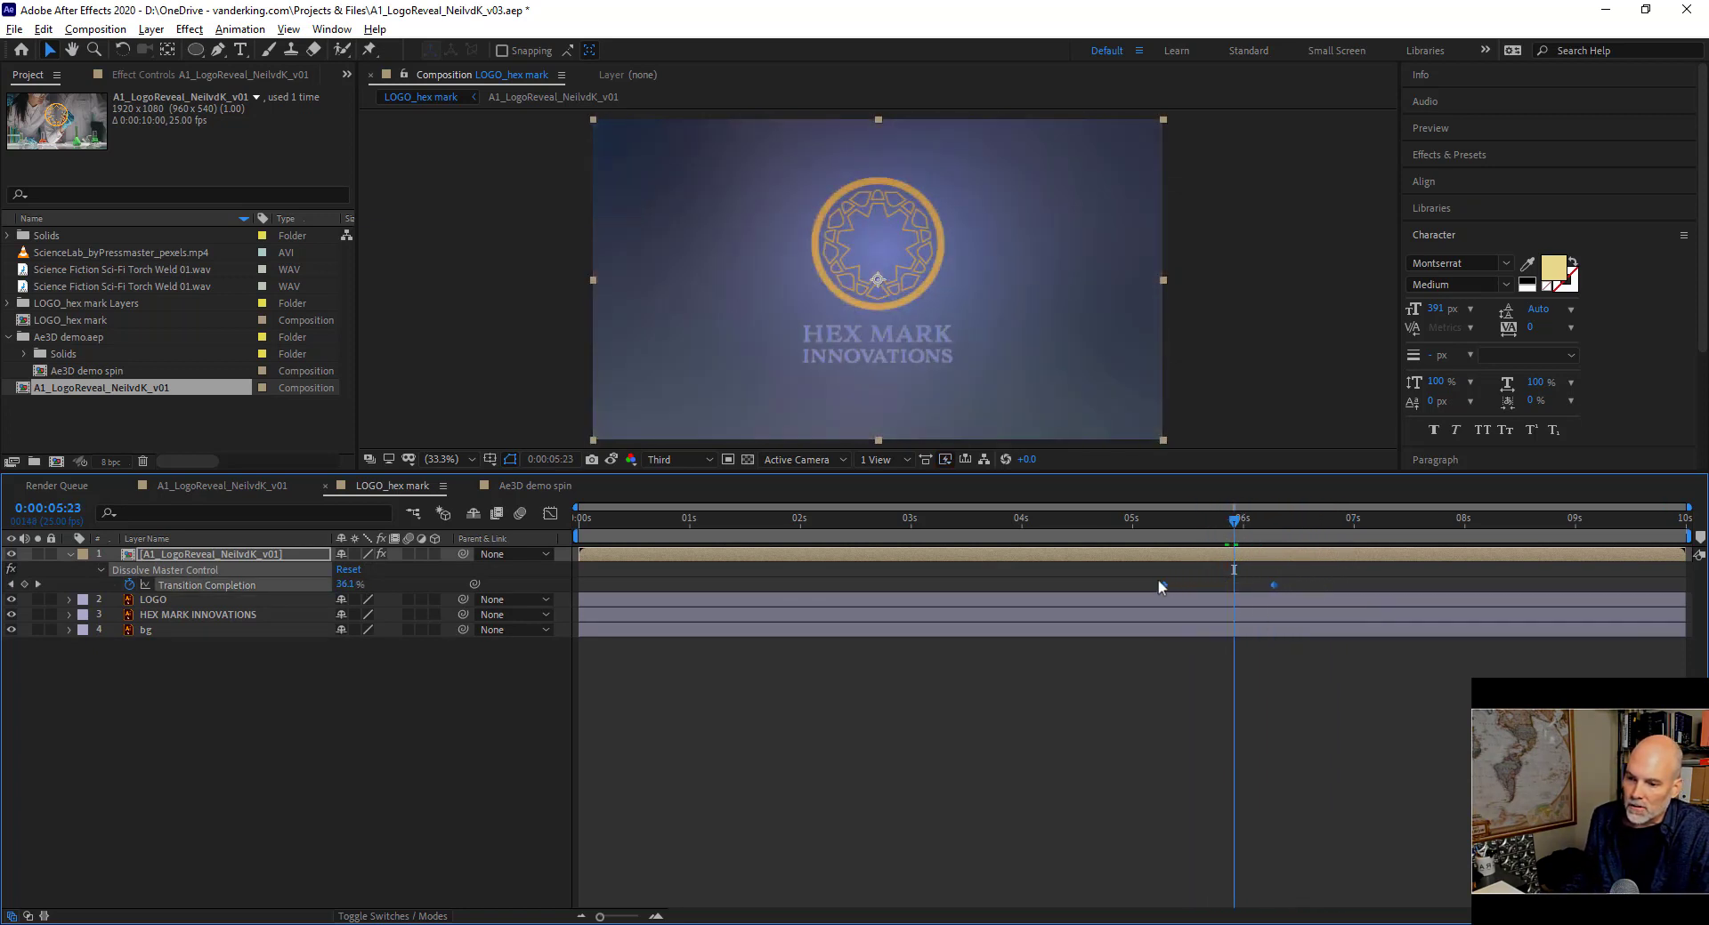
click(1130, 523)
drag(1130, 525, 1199, 522)
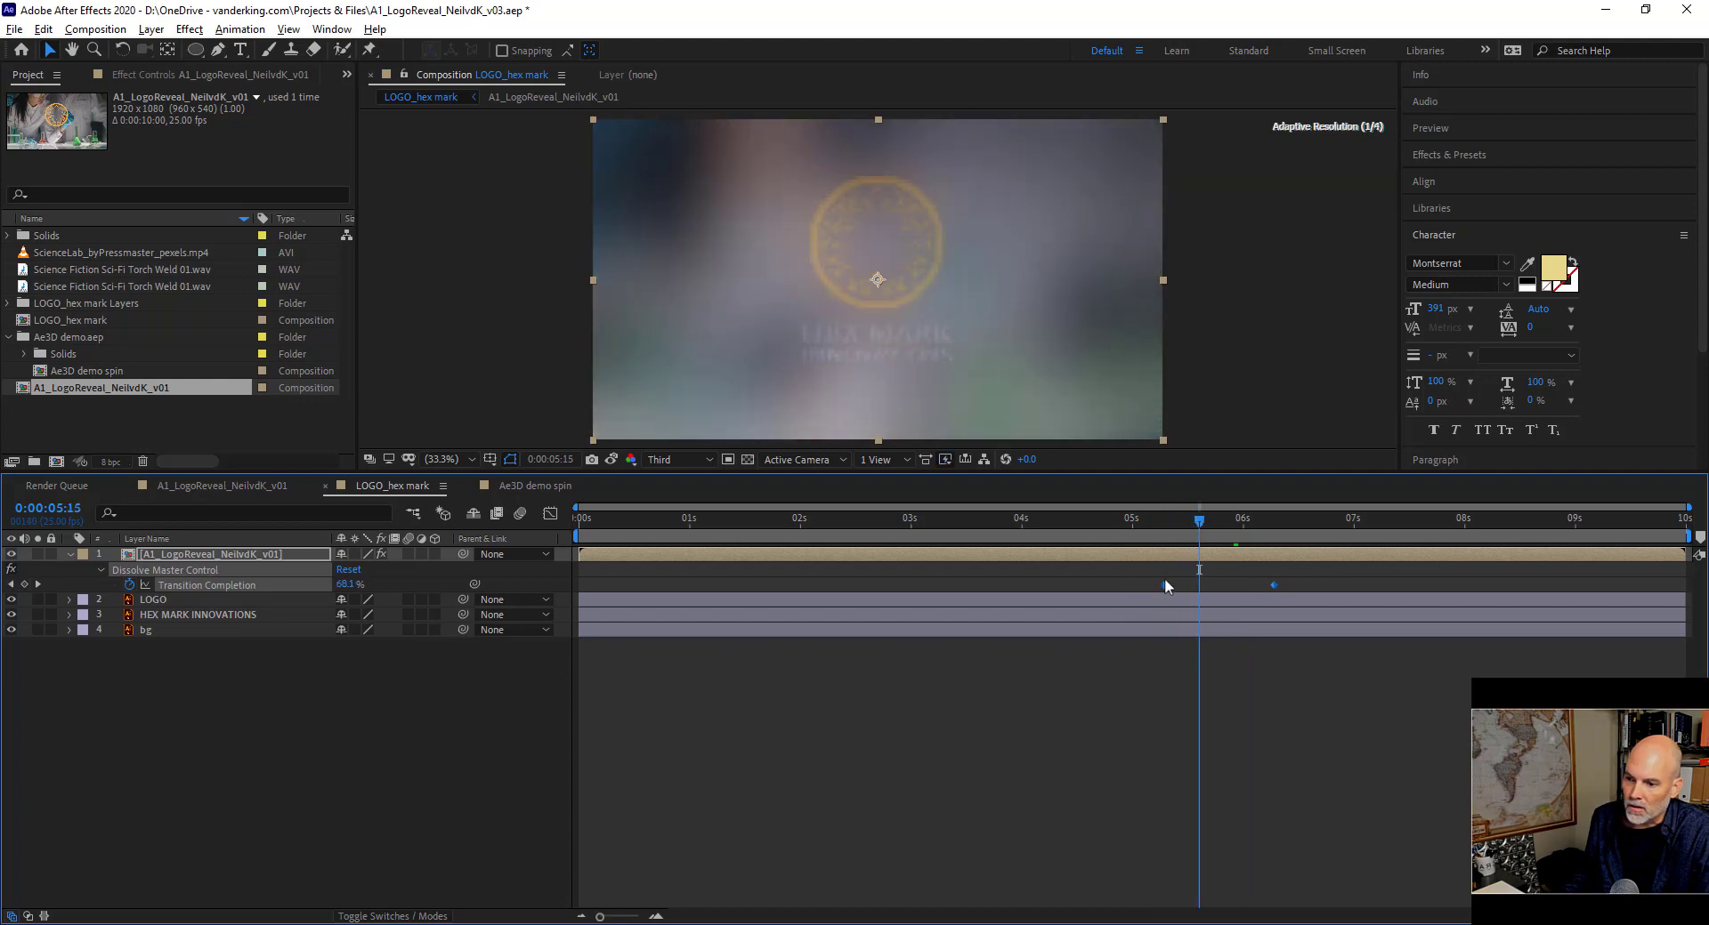
Move both Transition Completion keyframes earlier again so the dissolve ends at 0:00:06:02, and check the frame at 0:00:04:24.
drag(1164, 584, 1140, 584)
drag(1139, 522, 1128, 523)
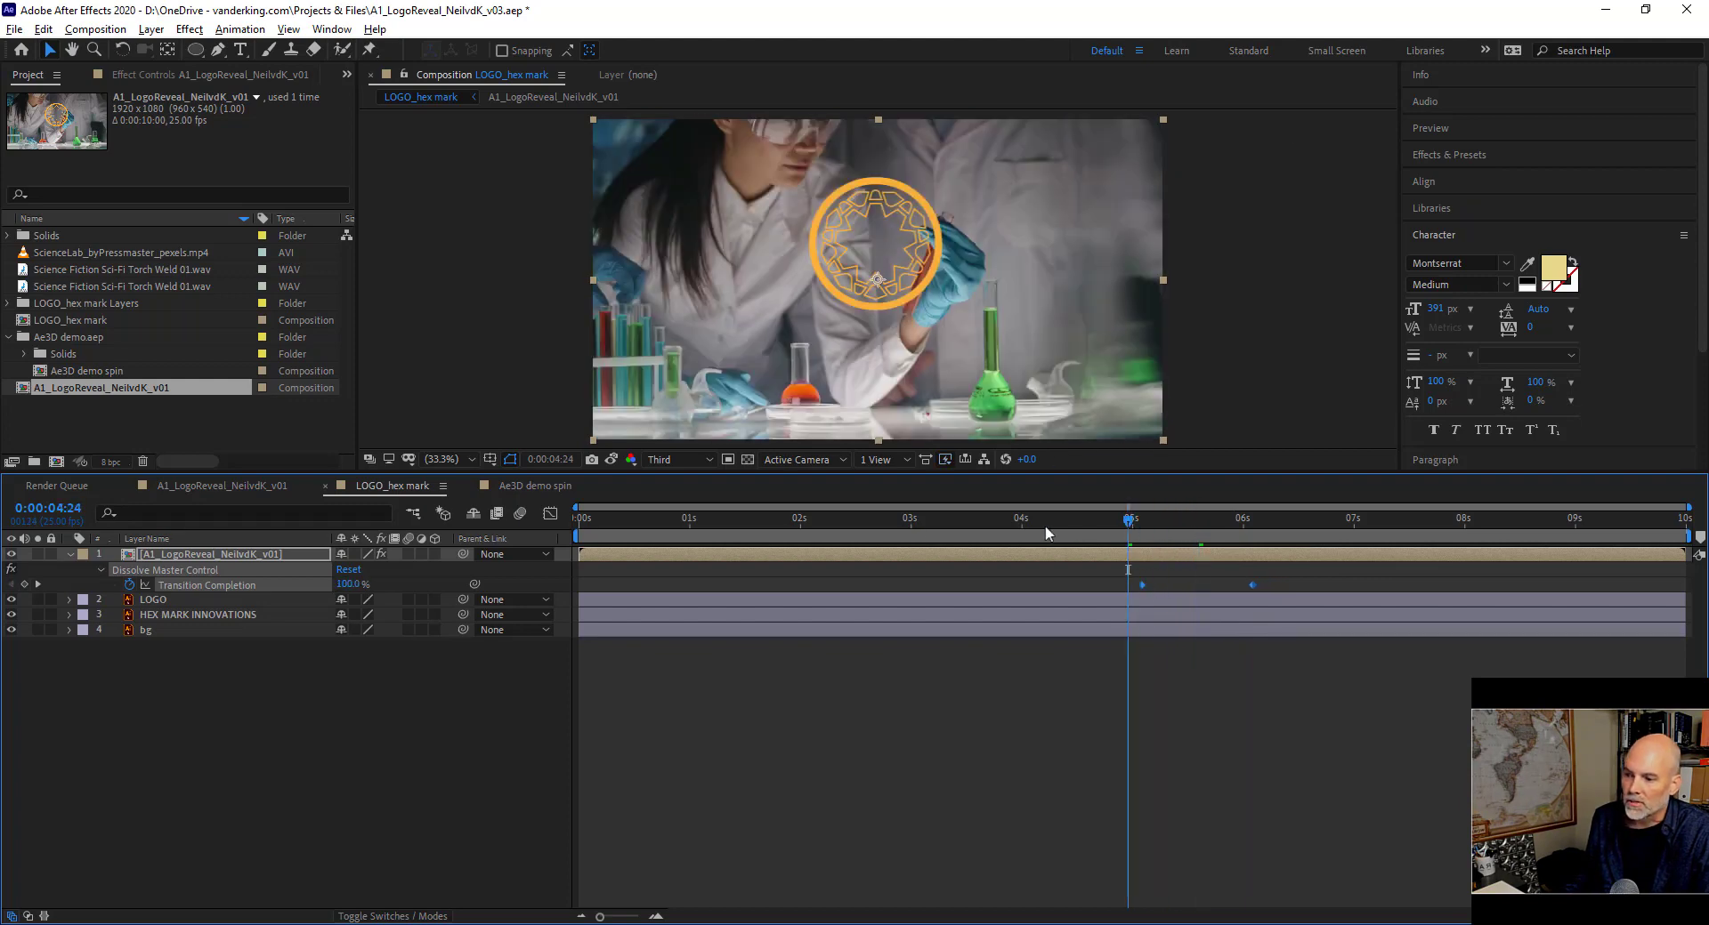
click(89, 575)
Trim the end of the nested A1_LogoReveal layer to the last dissolve keyframe at 0:00:06:02, and go to 0:00:06:00.
click(169, 557)
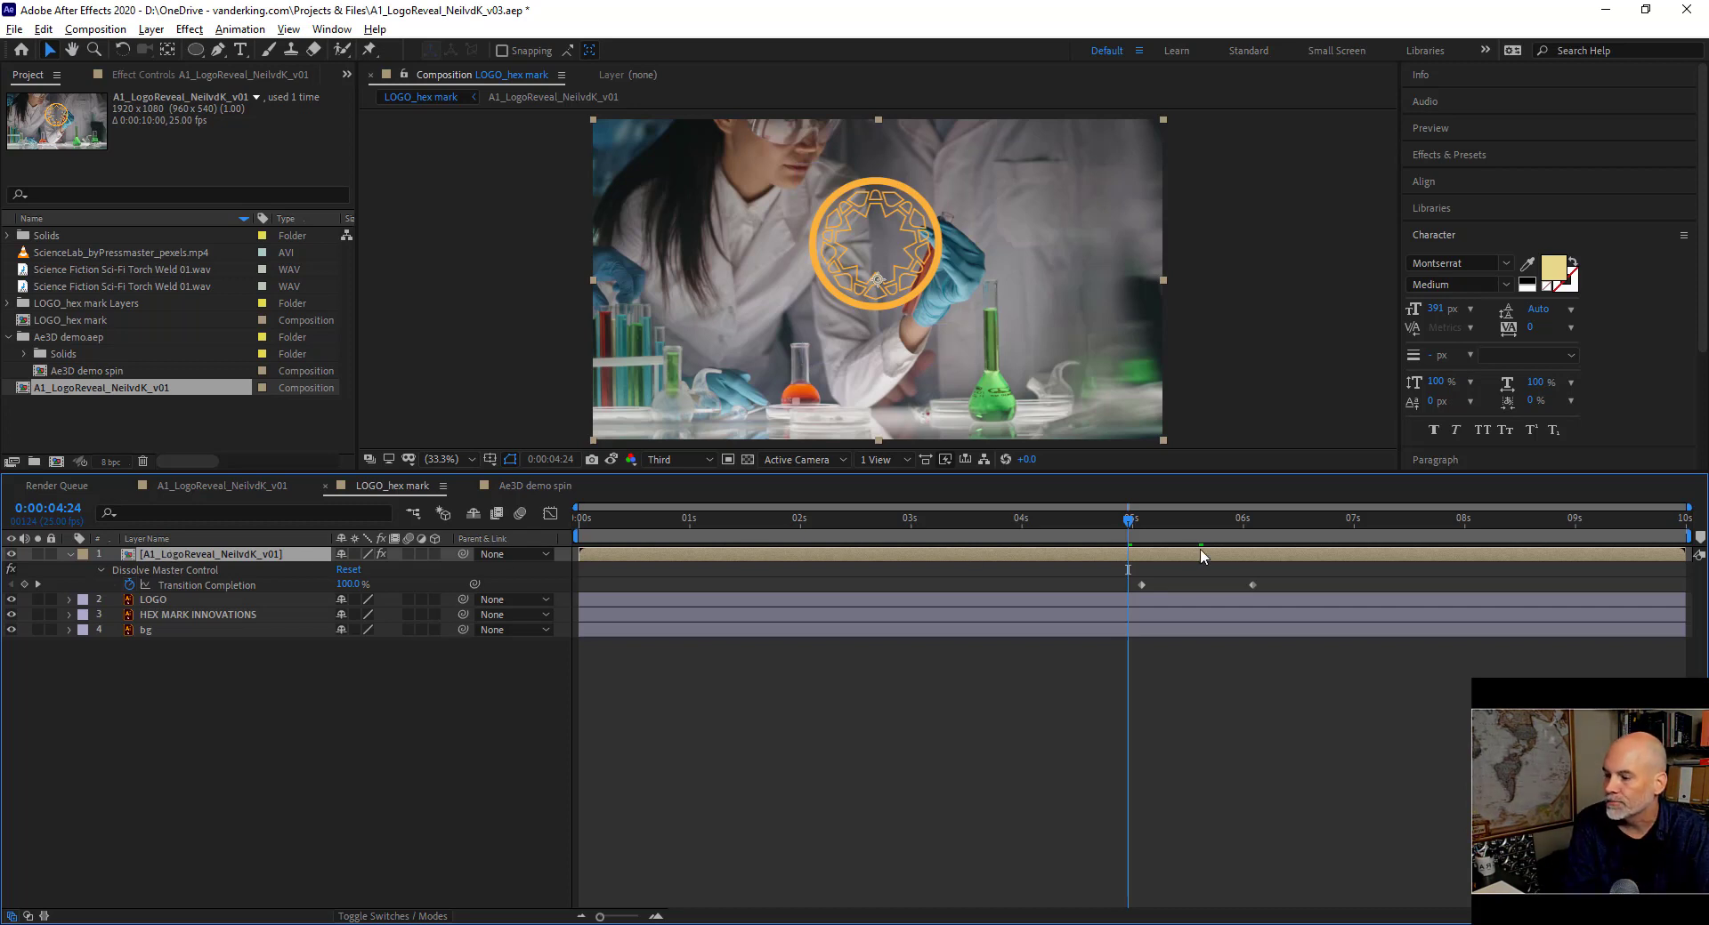
drag(1143, 516, 1252, 532)
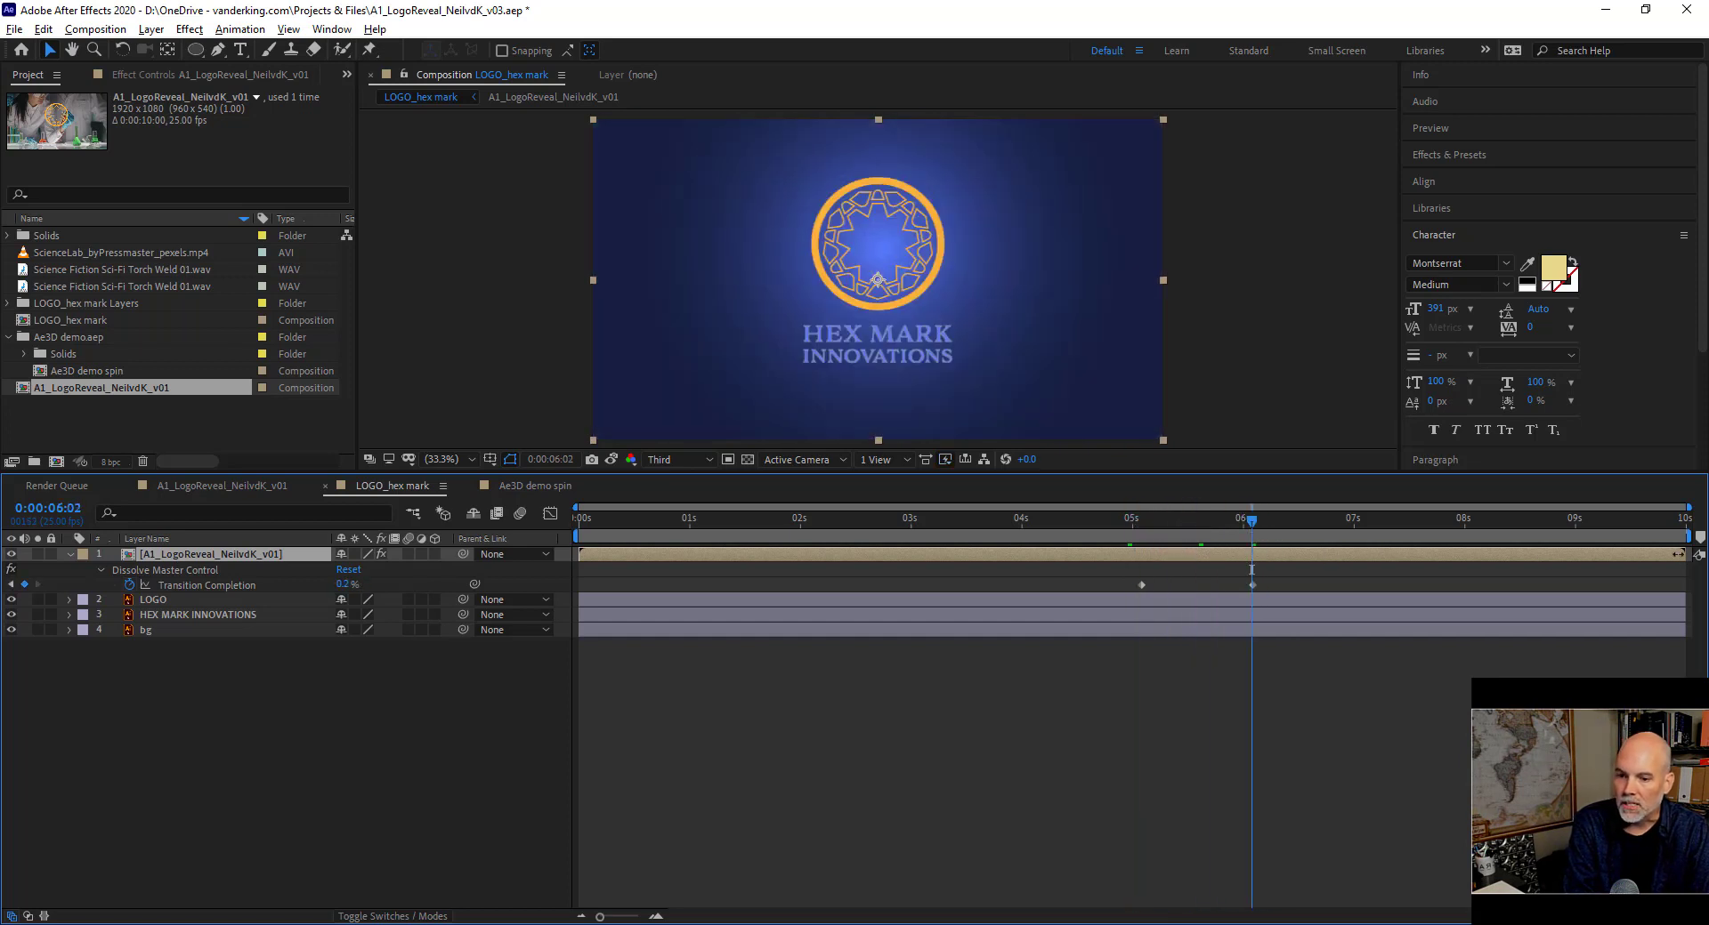
drag(1677, 554, 1255, 559)
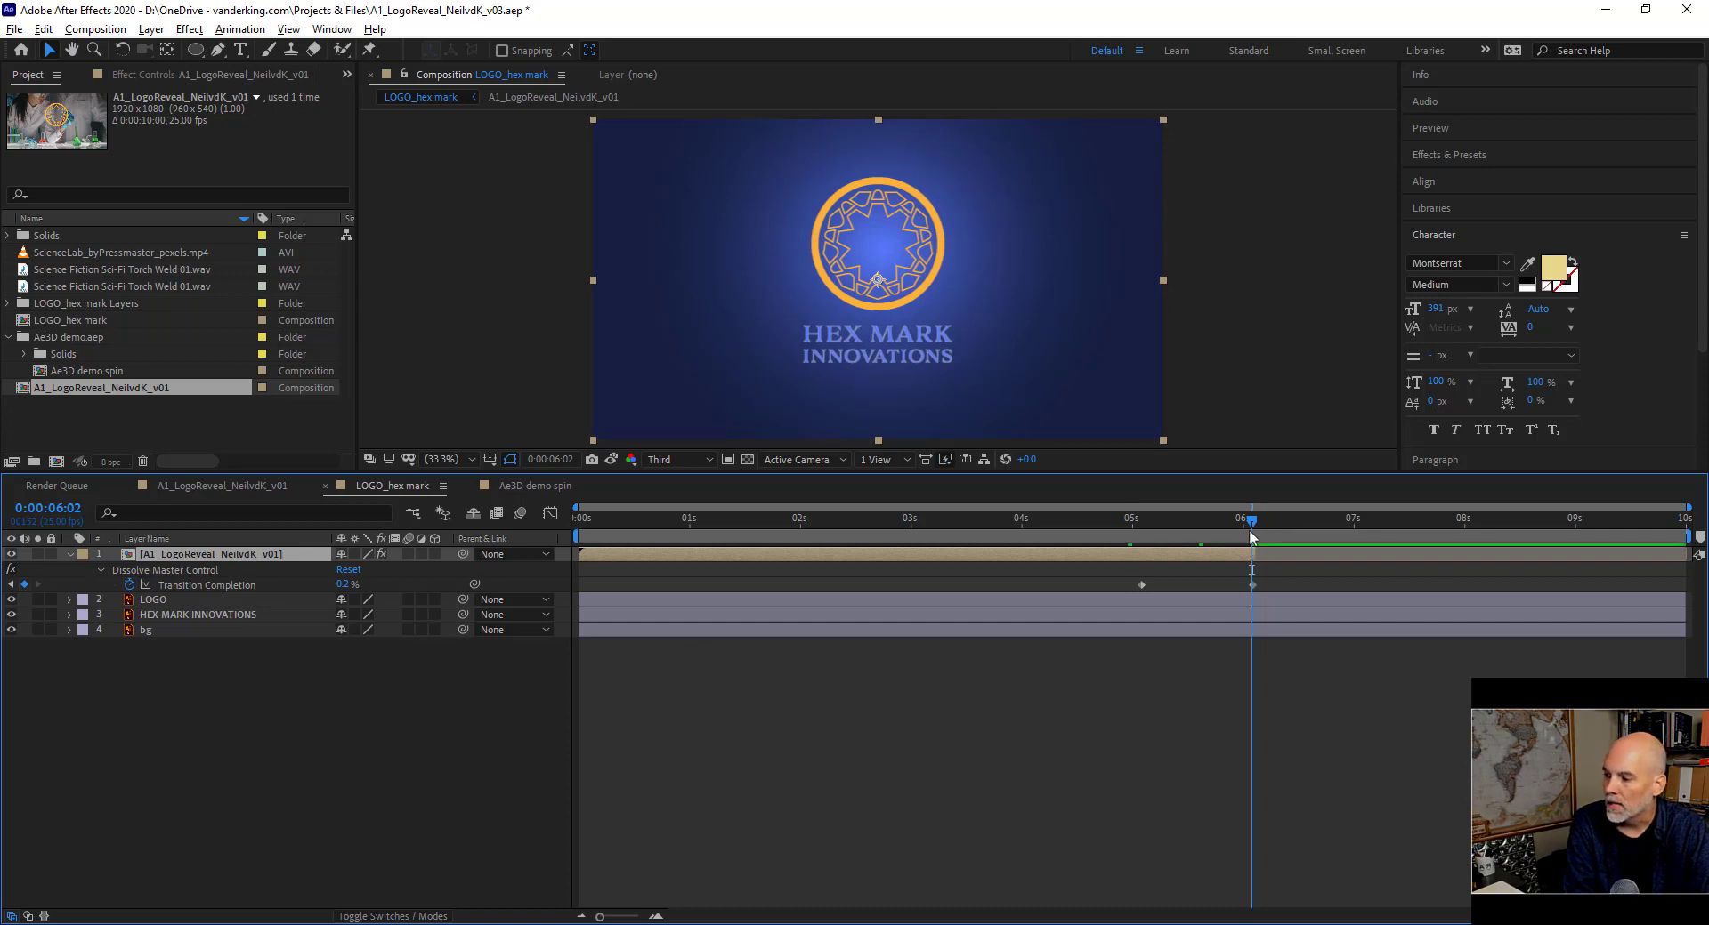
mouse_move(1217, 517)
mouse_down()
mouse_move(1128, 518)
mouse_move(1242, 520)
mouse_up()
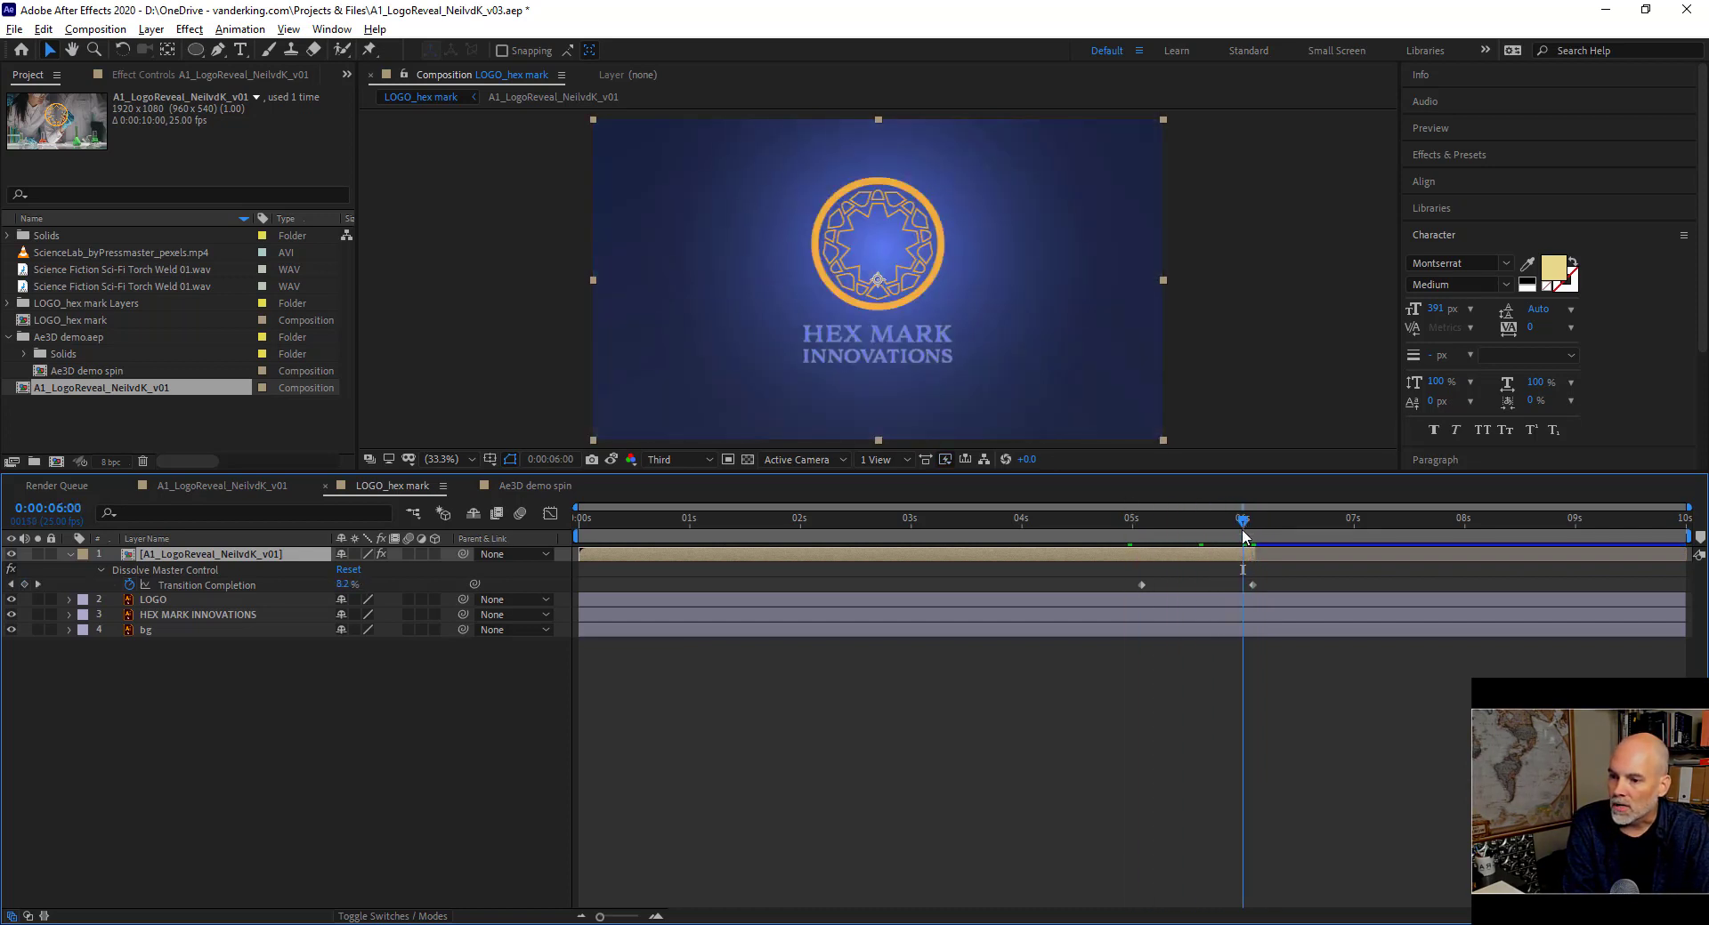
Hide the HEX MARK INNOVATIONS layer and make the LOGO layer a 3D layer.
click(185, 601)
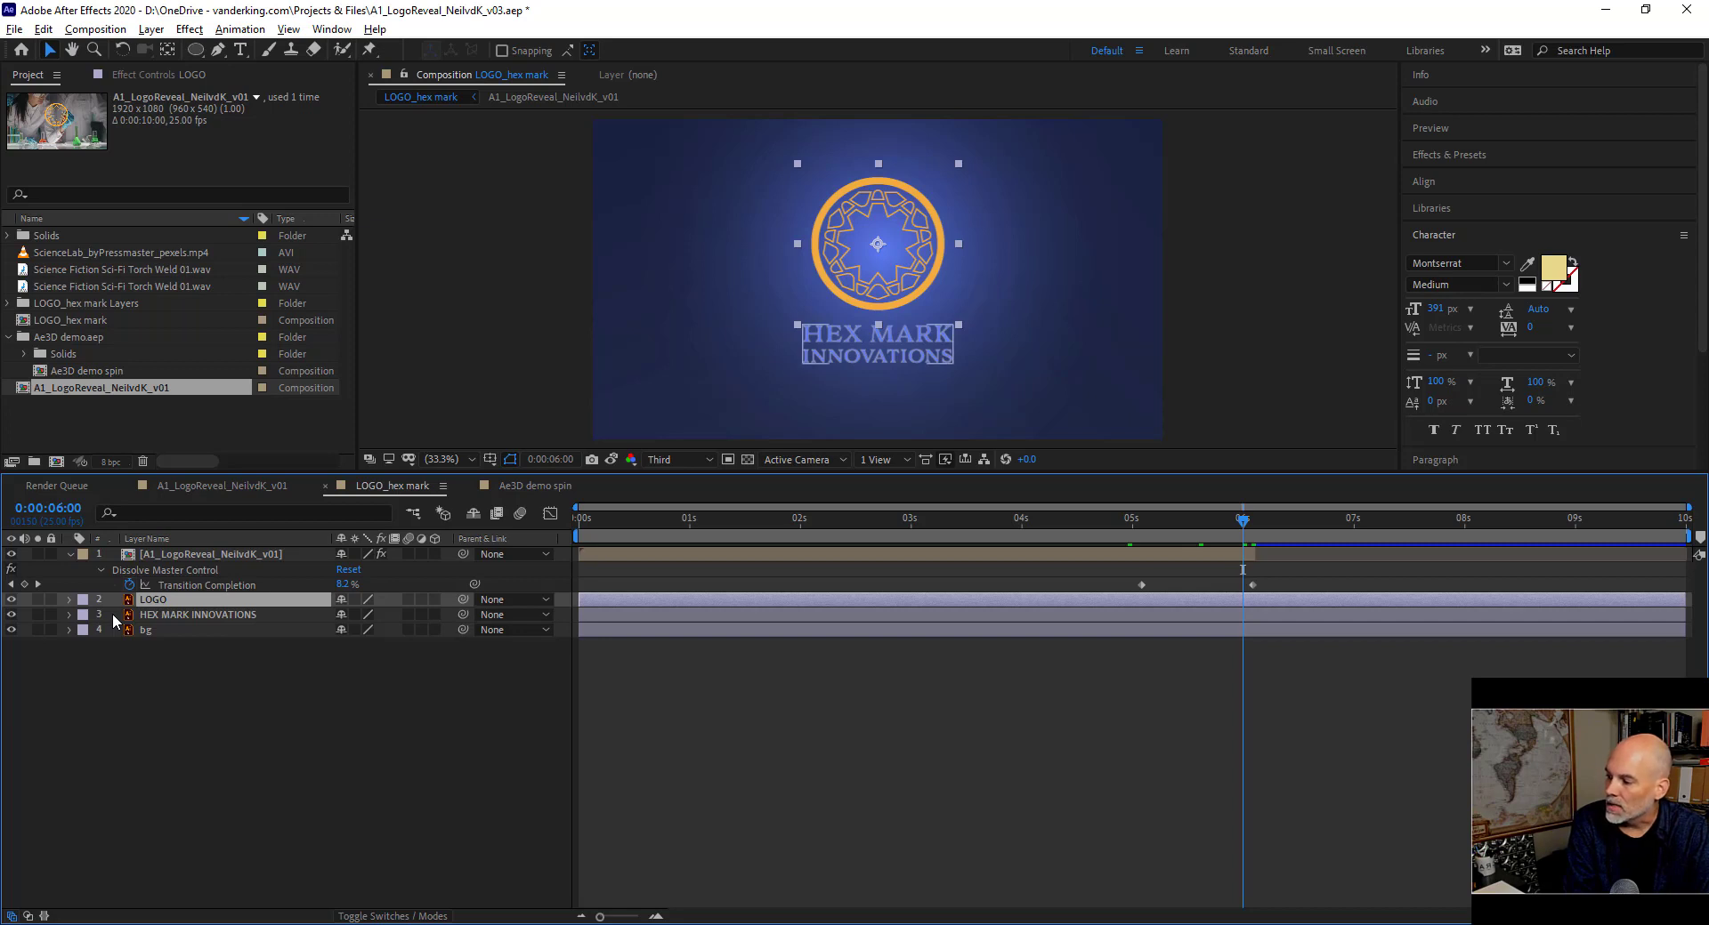
click(11, 615)
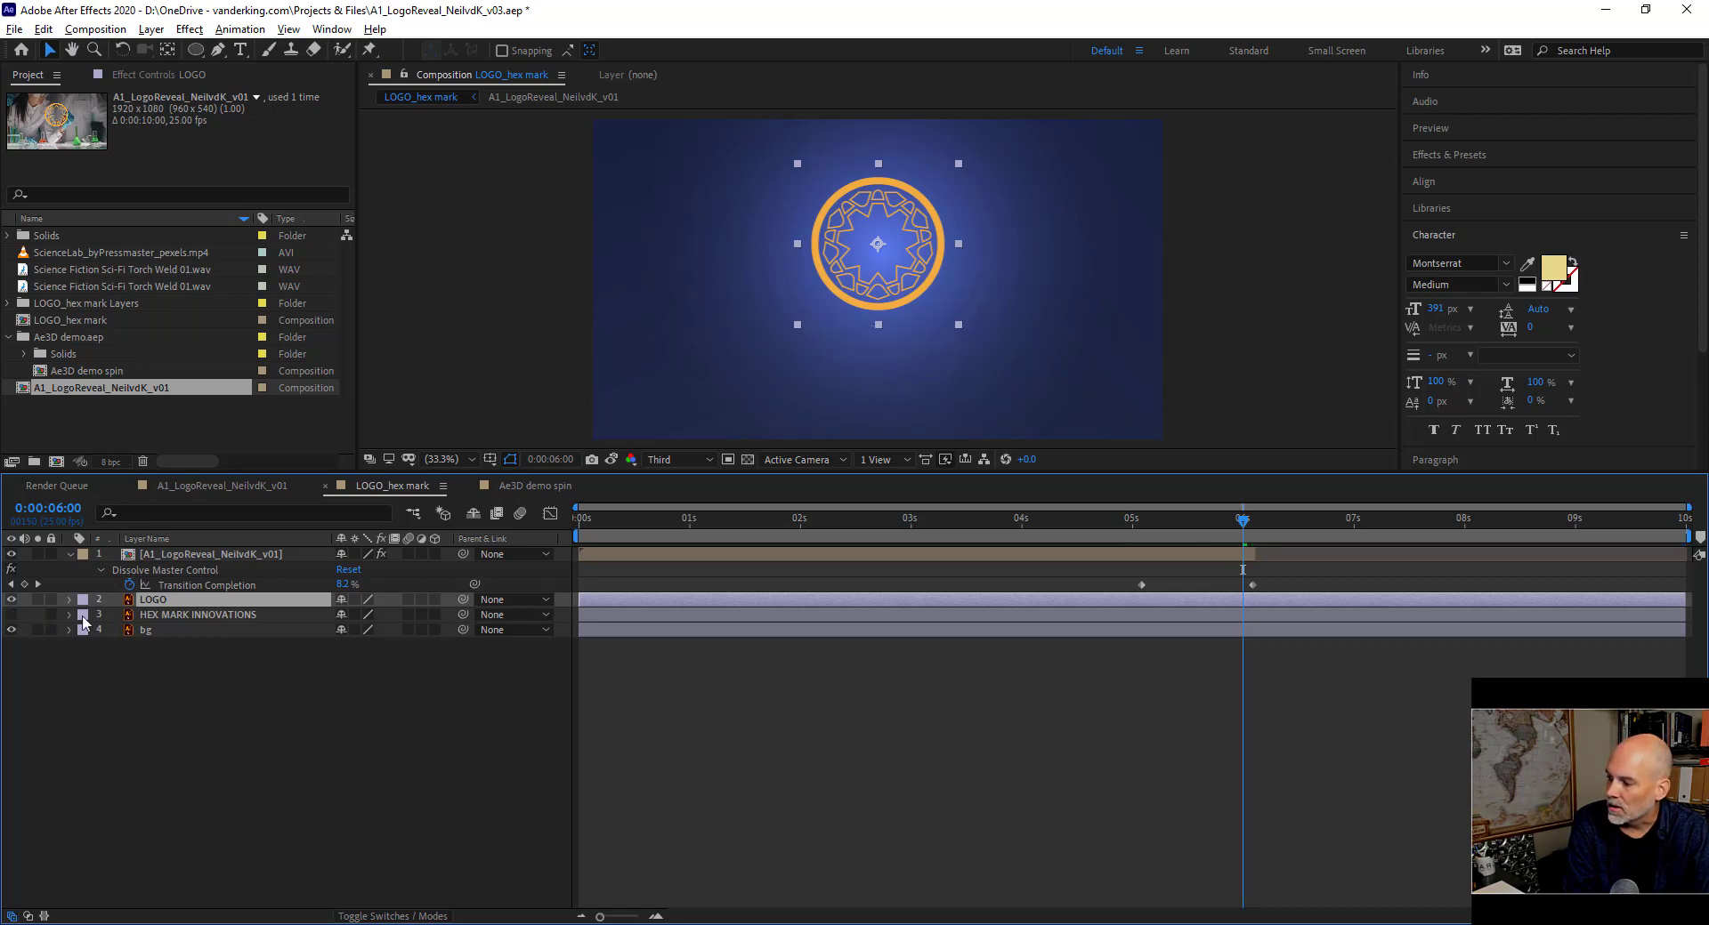
click(197, 615)
click(182, 599)
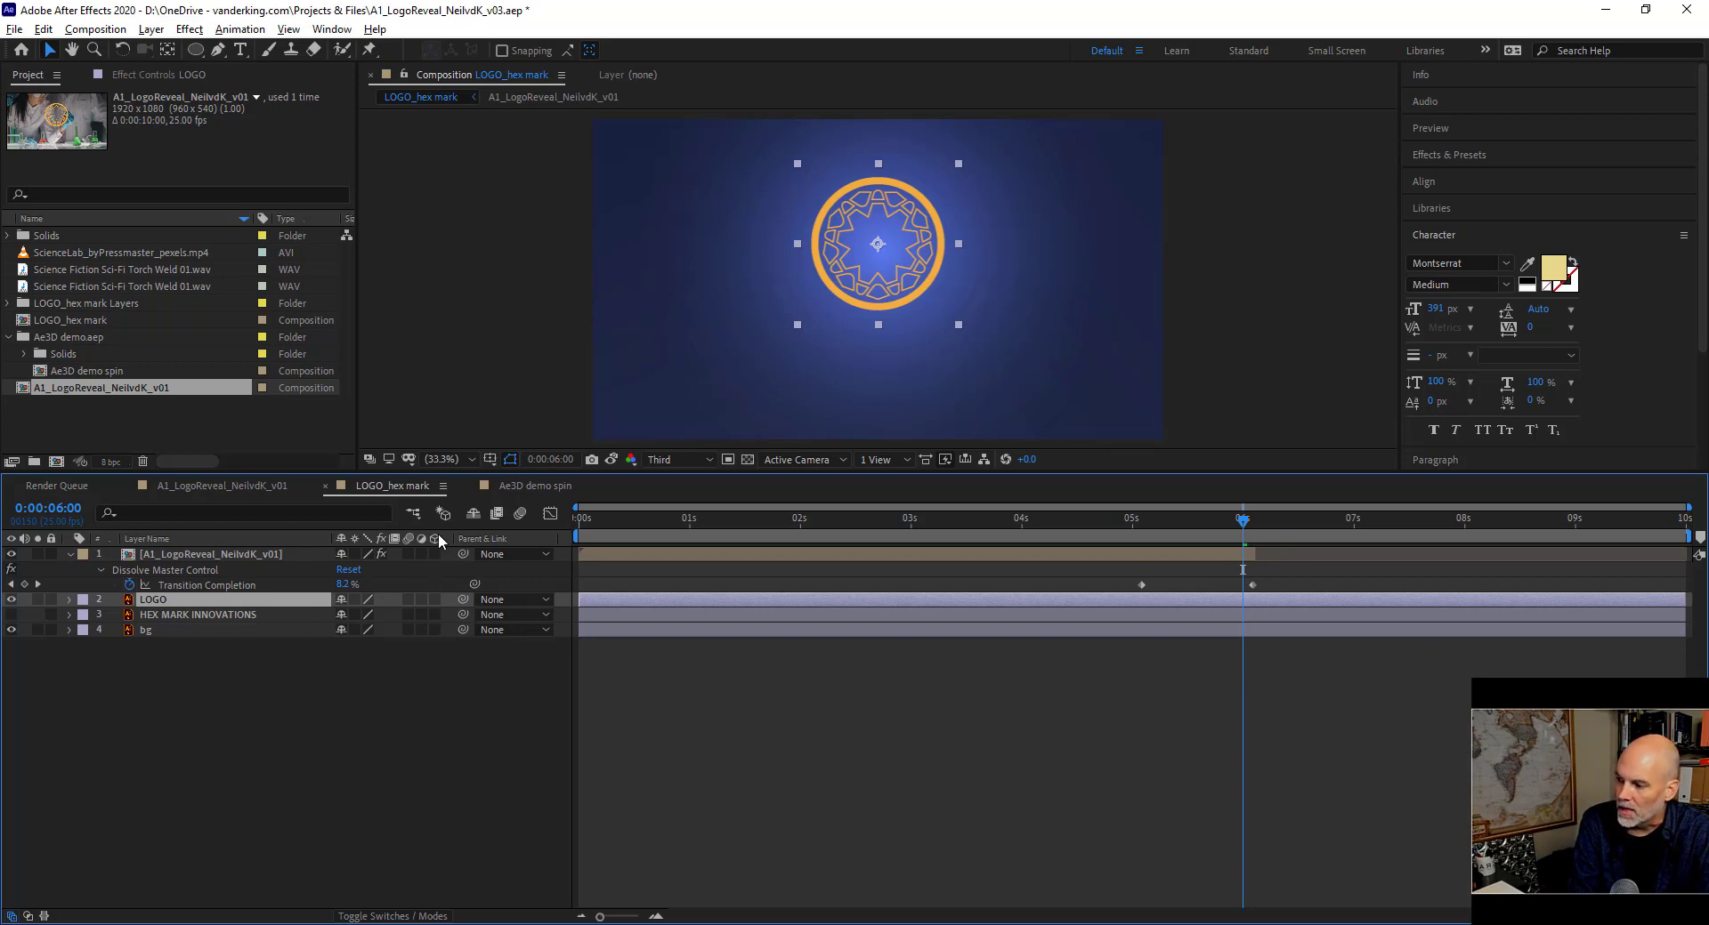
click(436, 596)
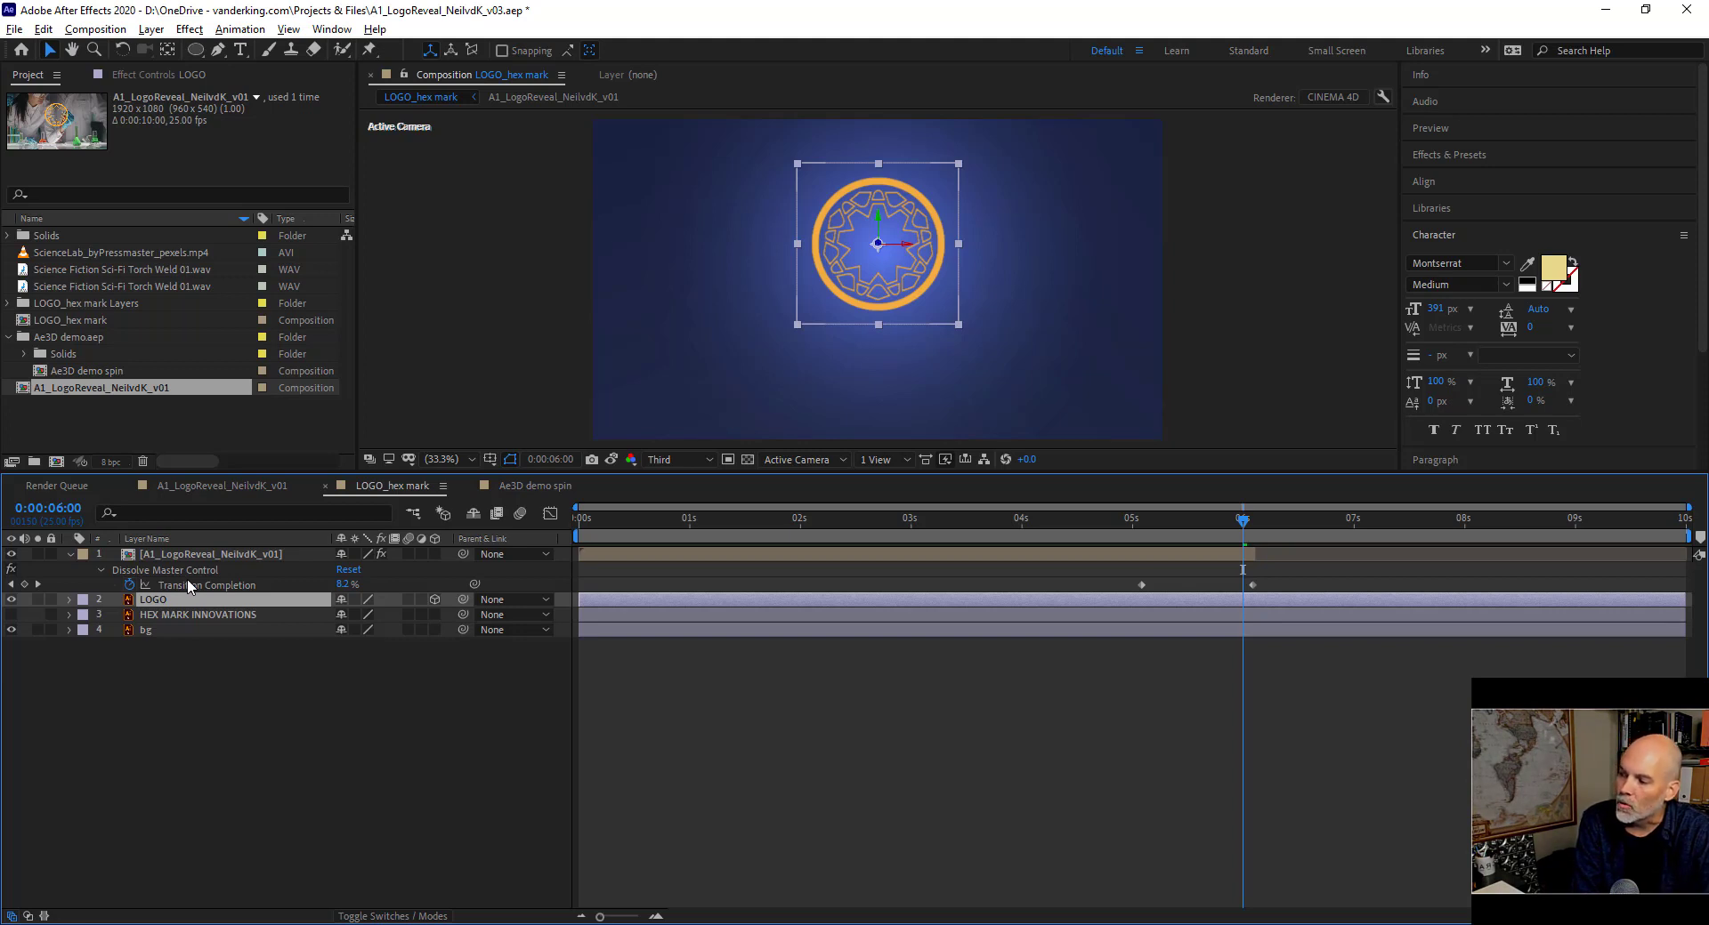
Create a shape layer from the LOGO vector layer.
right_click(163, 608)
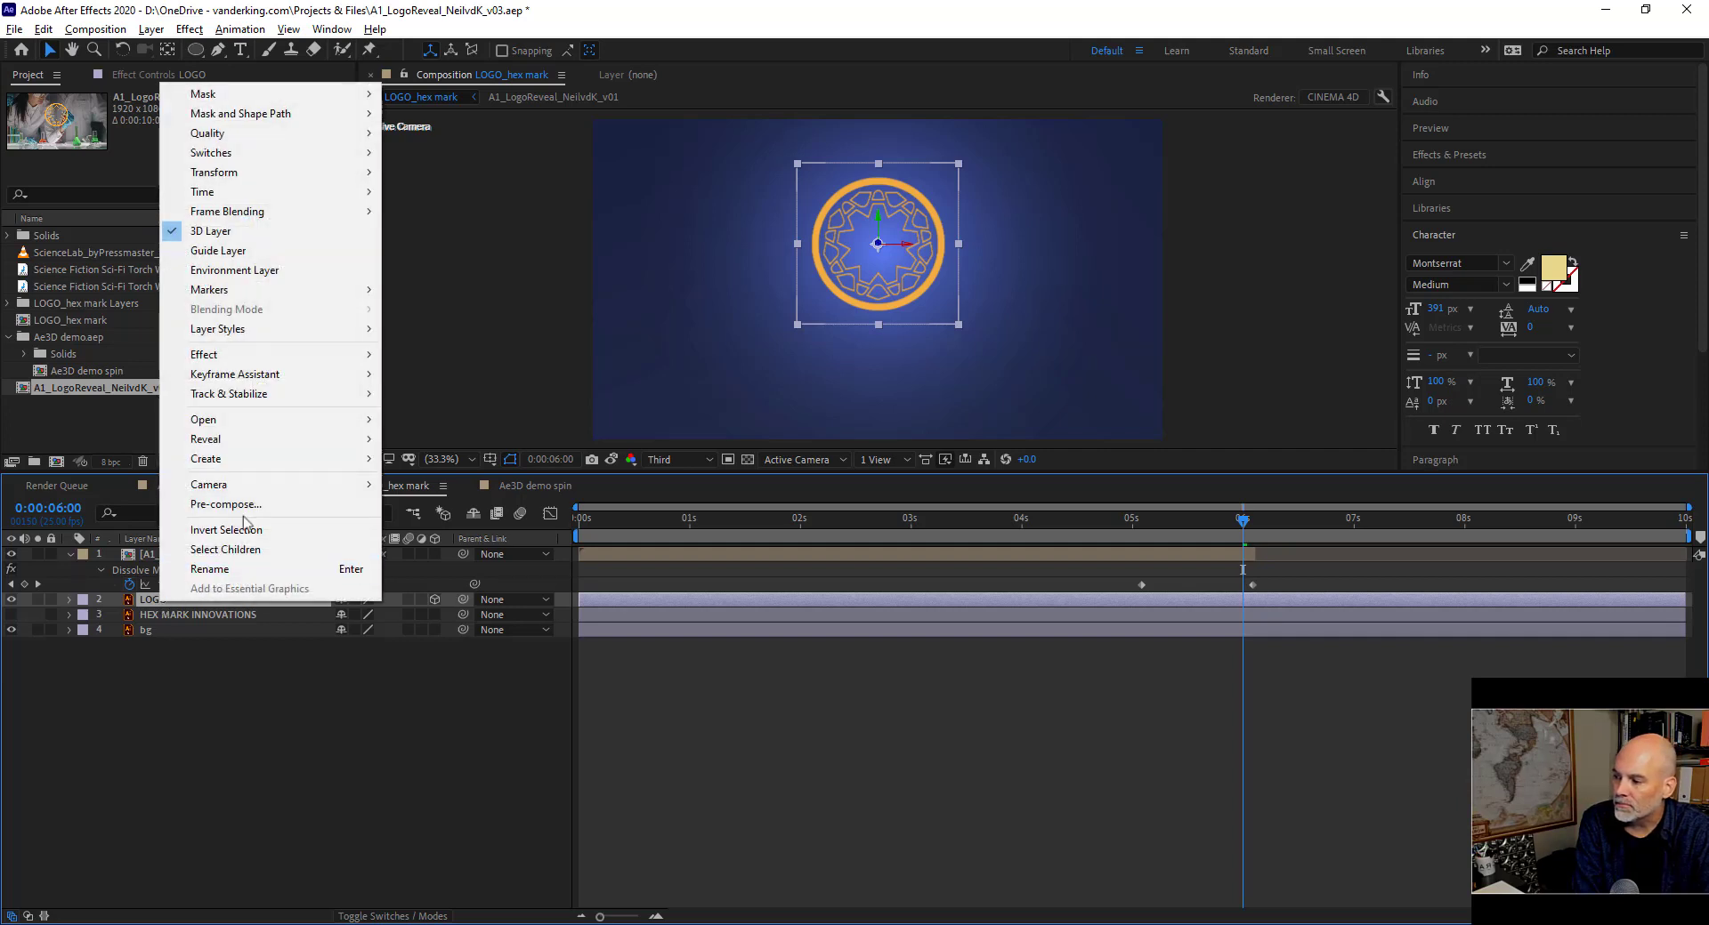
mouse_move(310, 457)
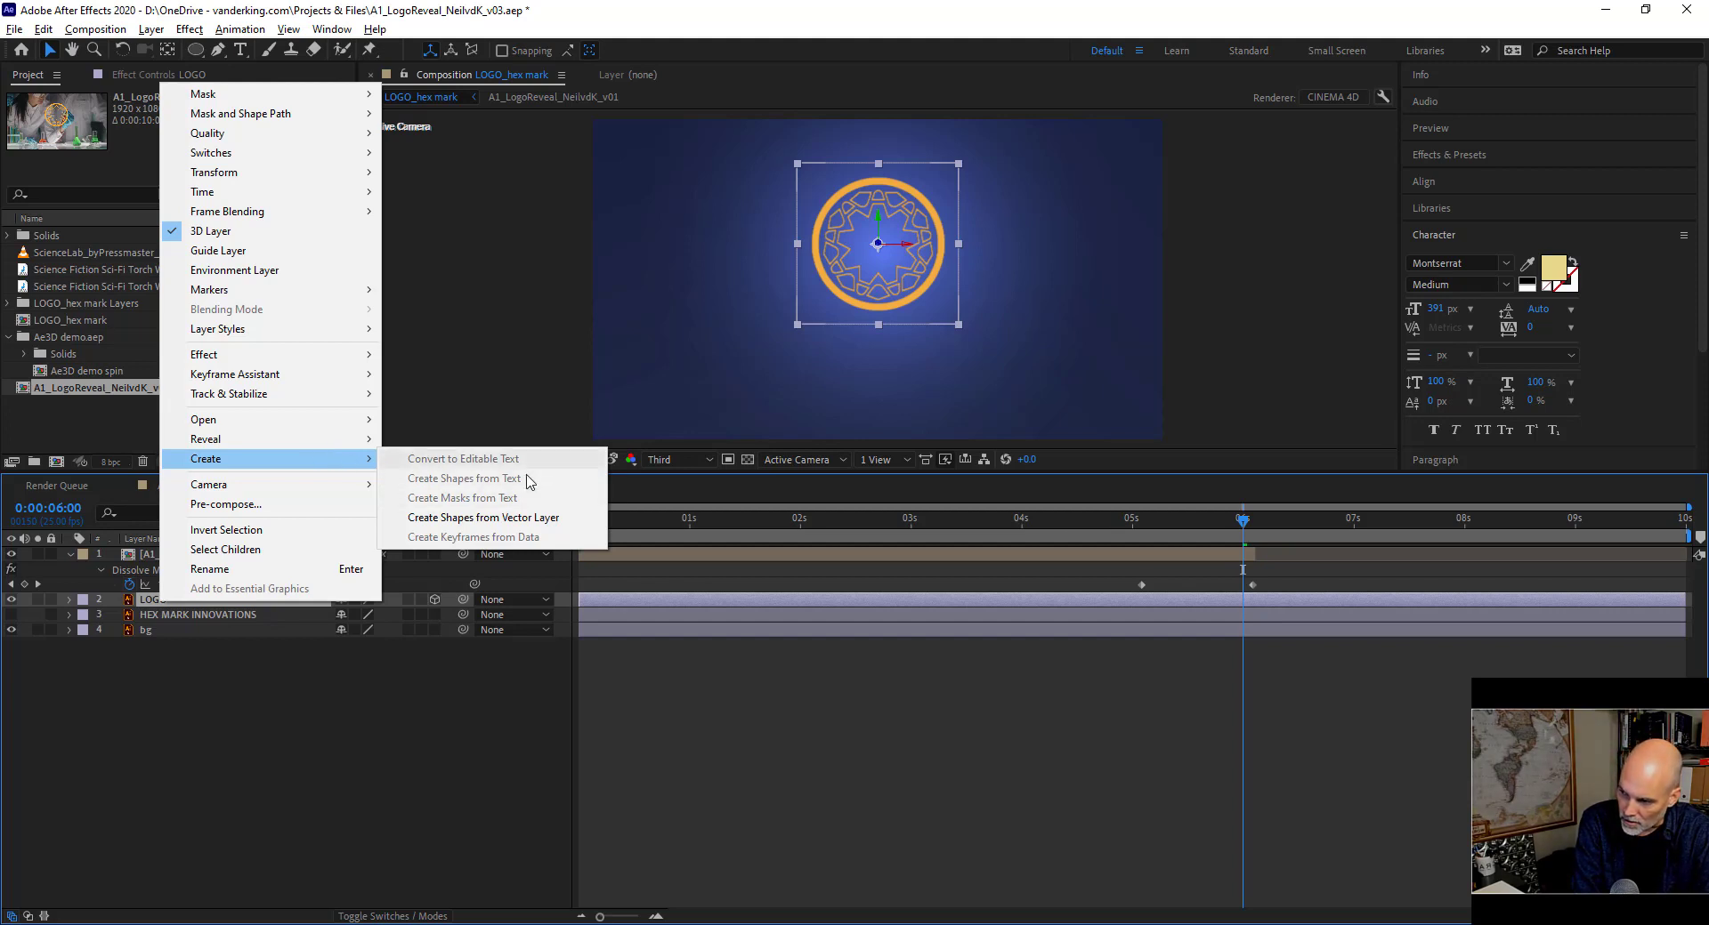
key(Down)
key(Down)
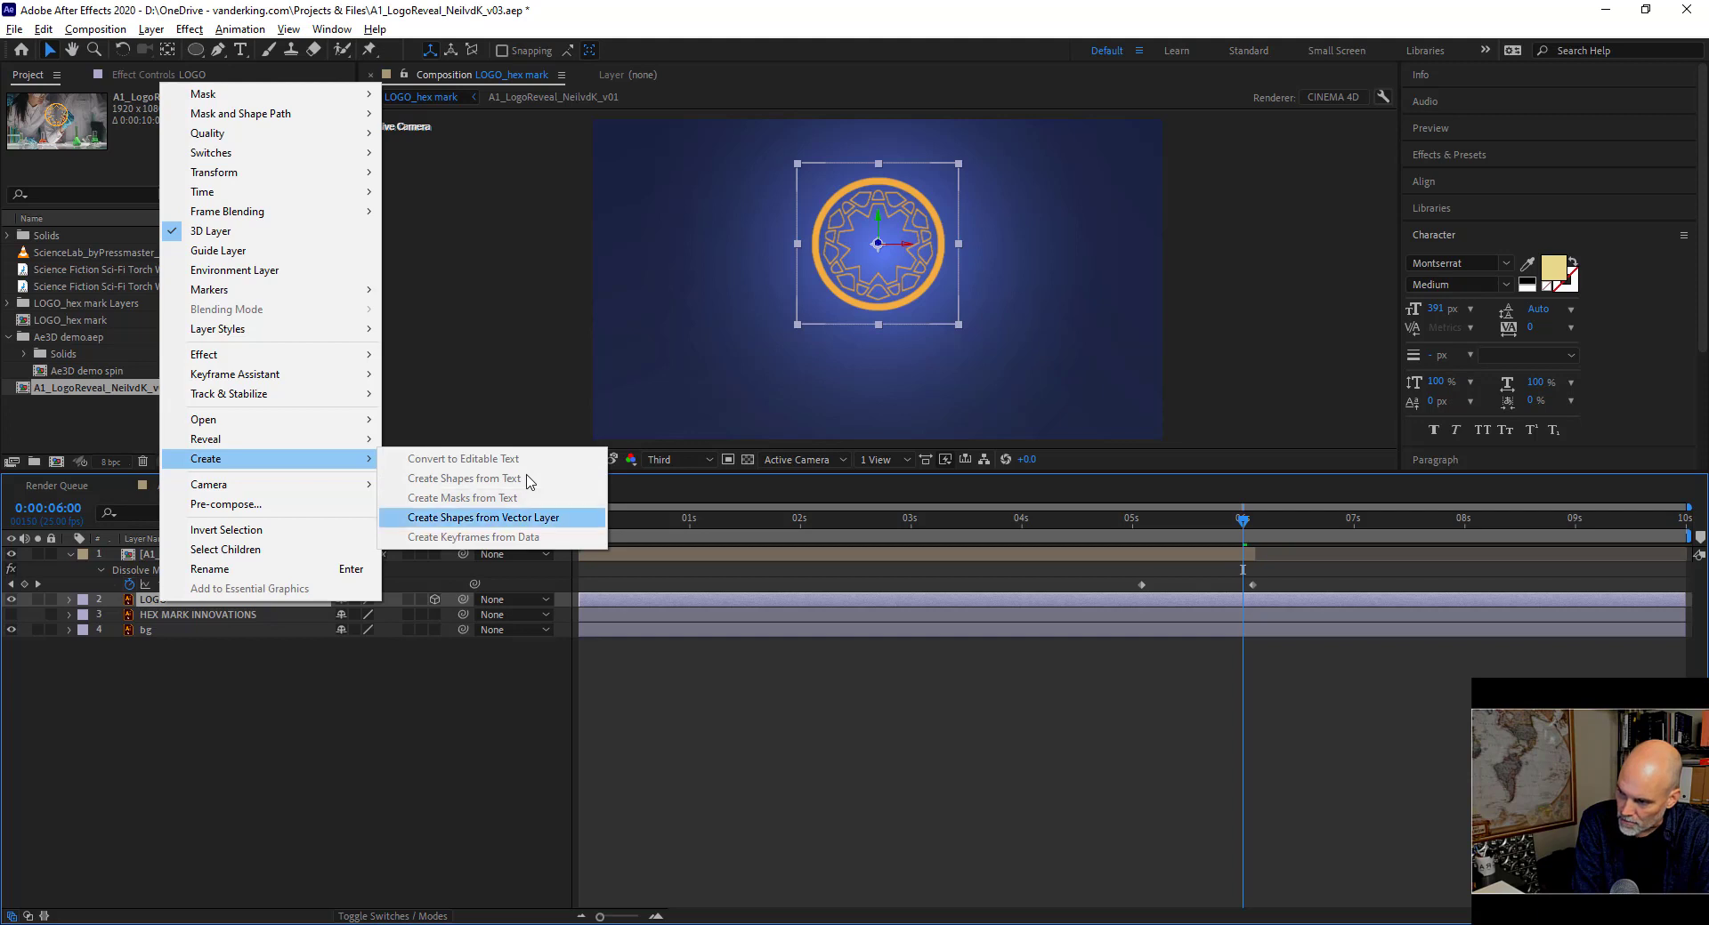
click(556, 519)
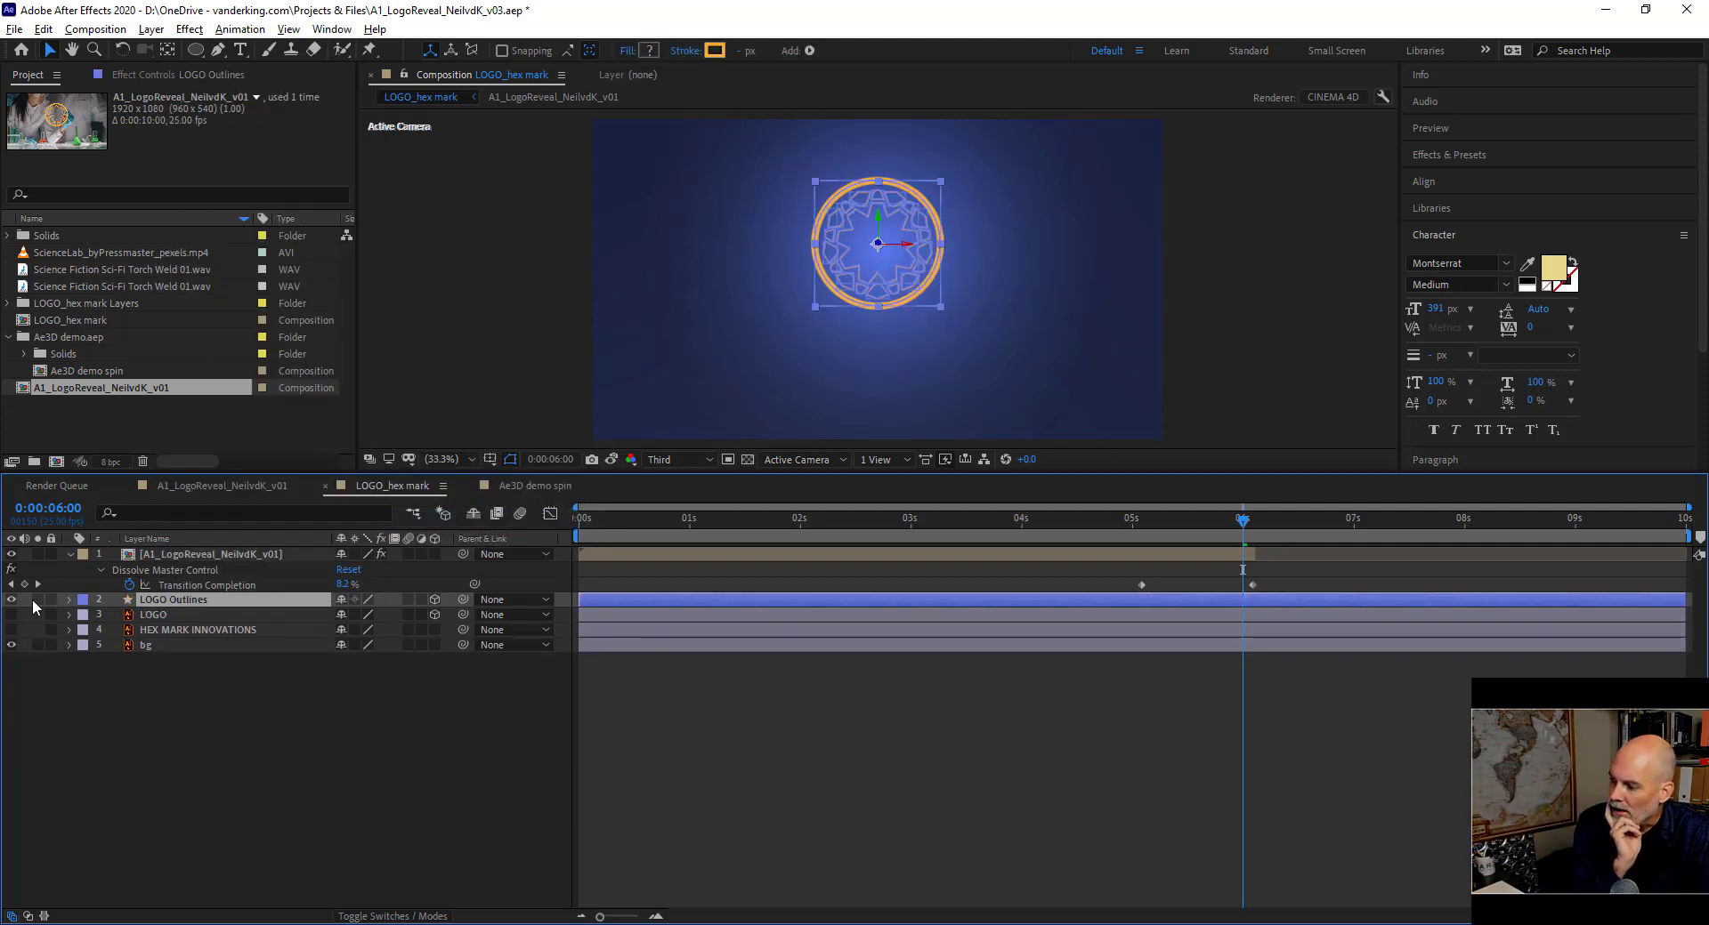
click(167, 616)
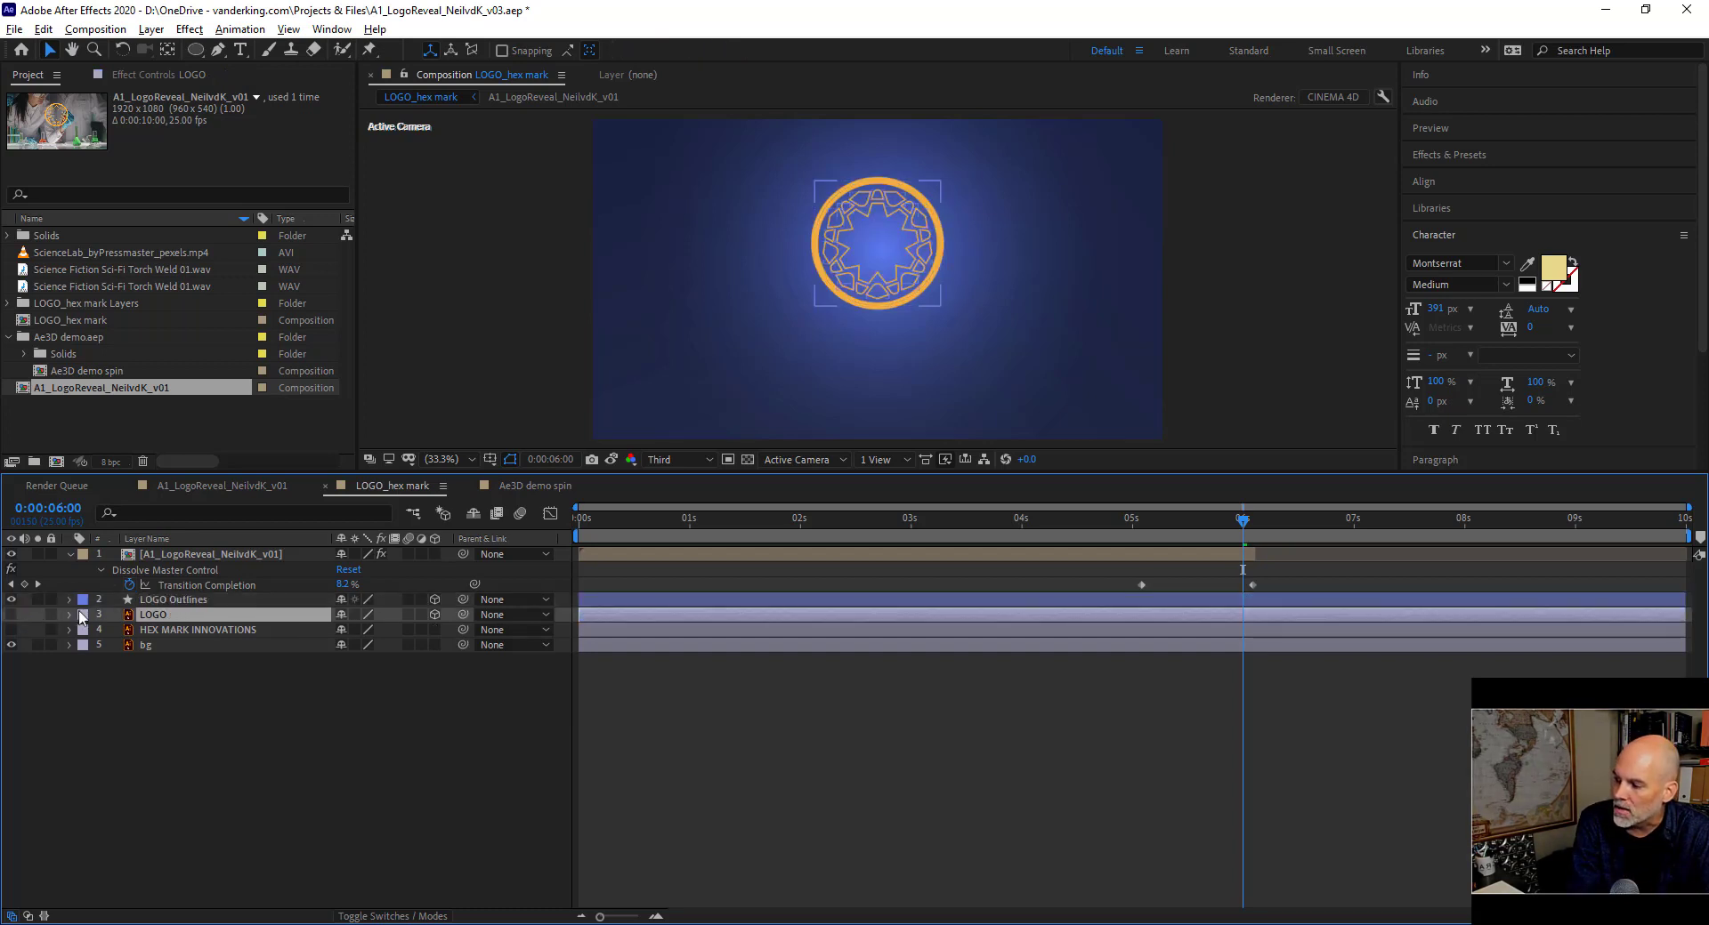
Examine the shape groups in the contents of the LOGO Outlines layer and compare them with the artwork up close.
click(126, 602)
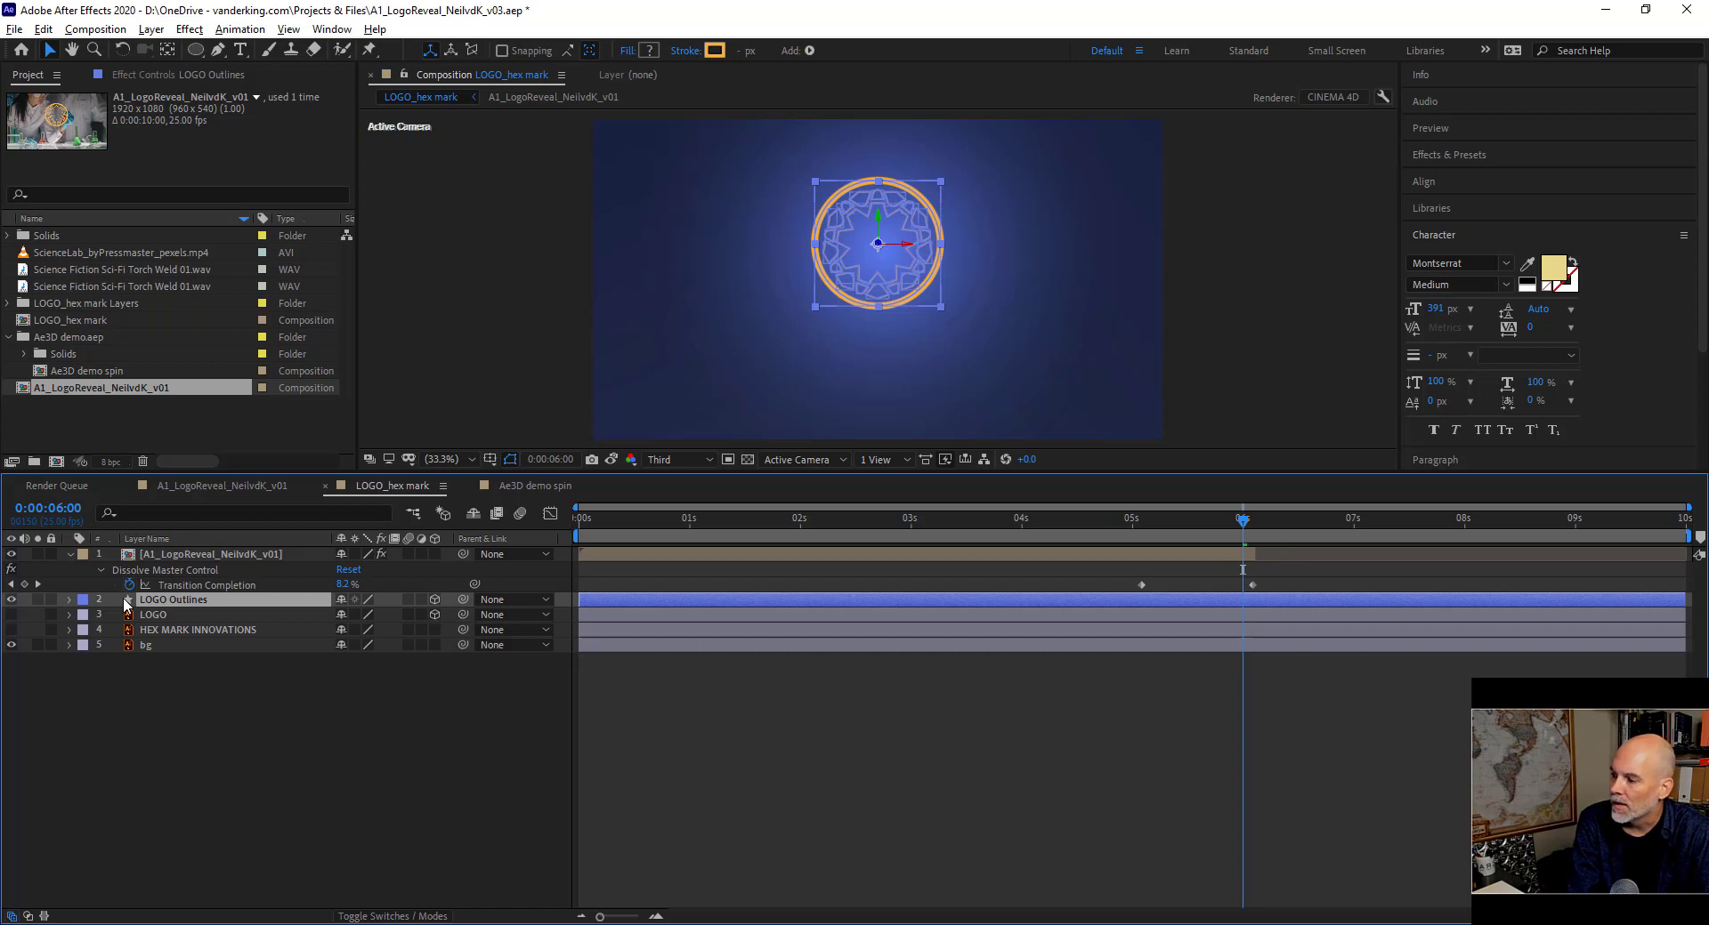
click(70, 600)
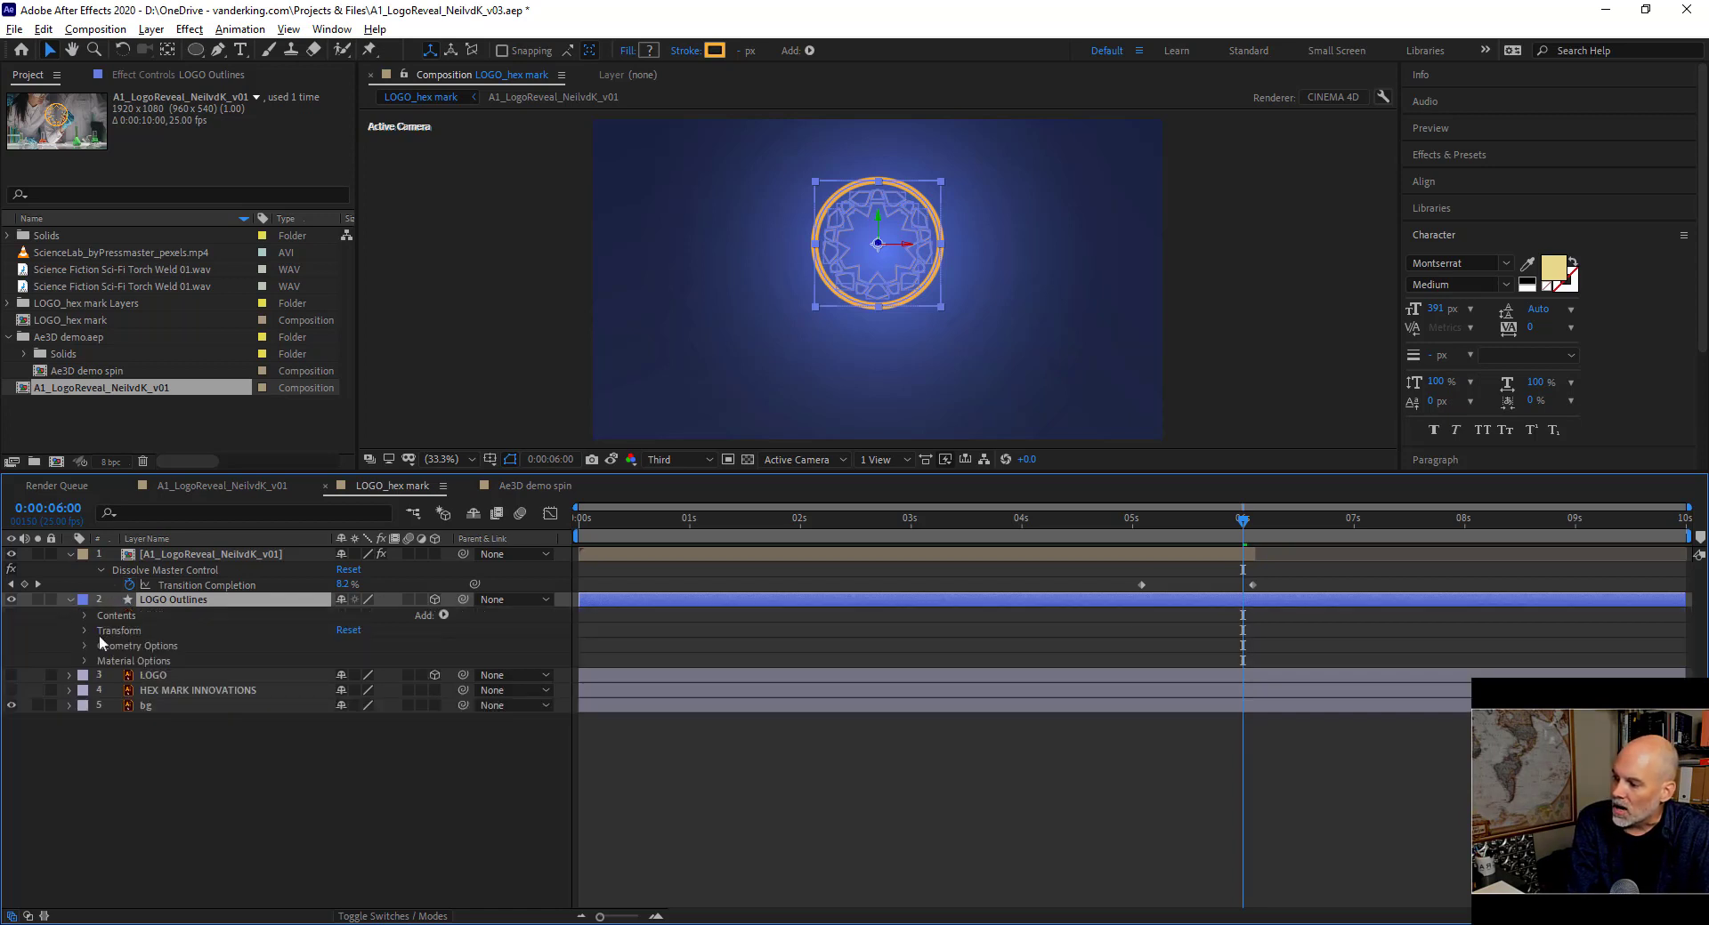
click(132, 645)
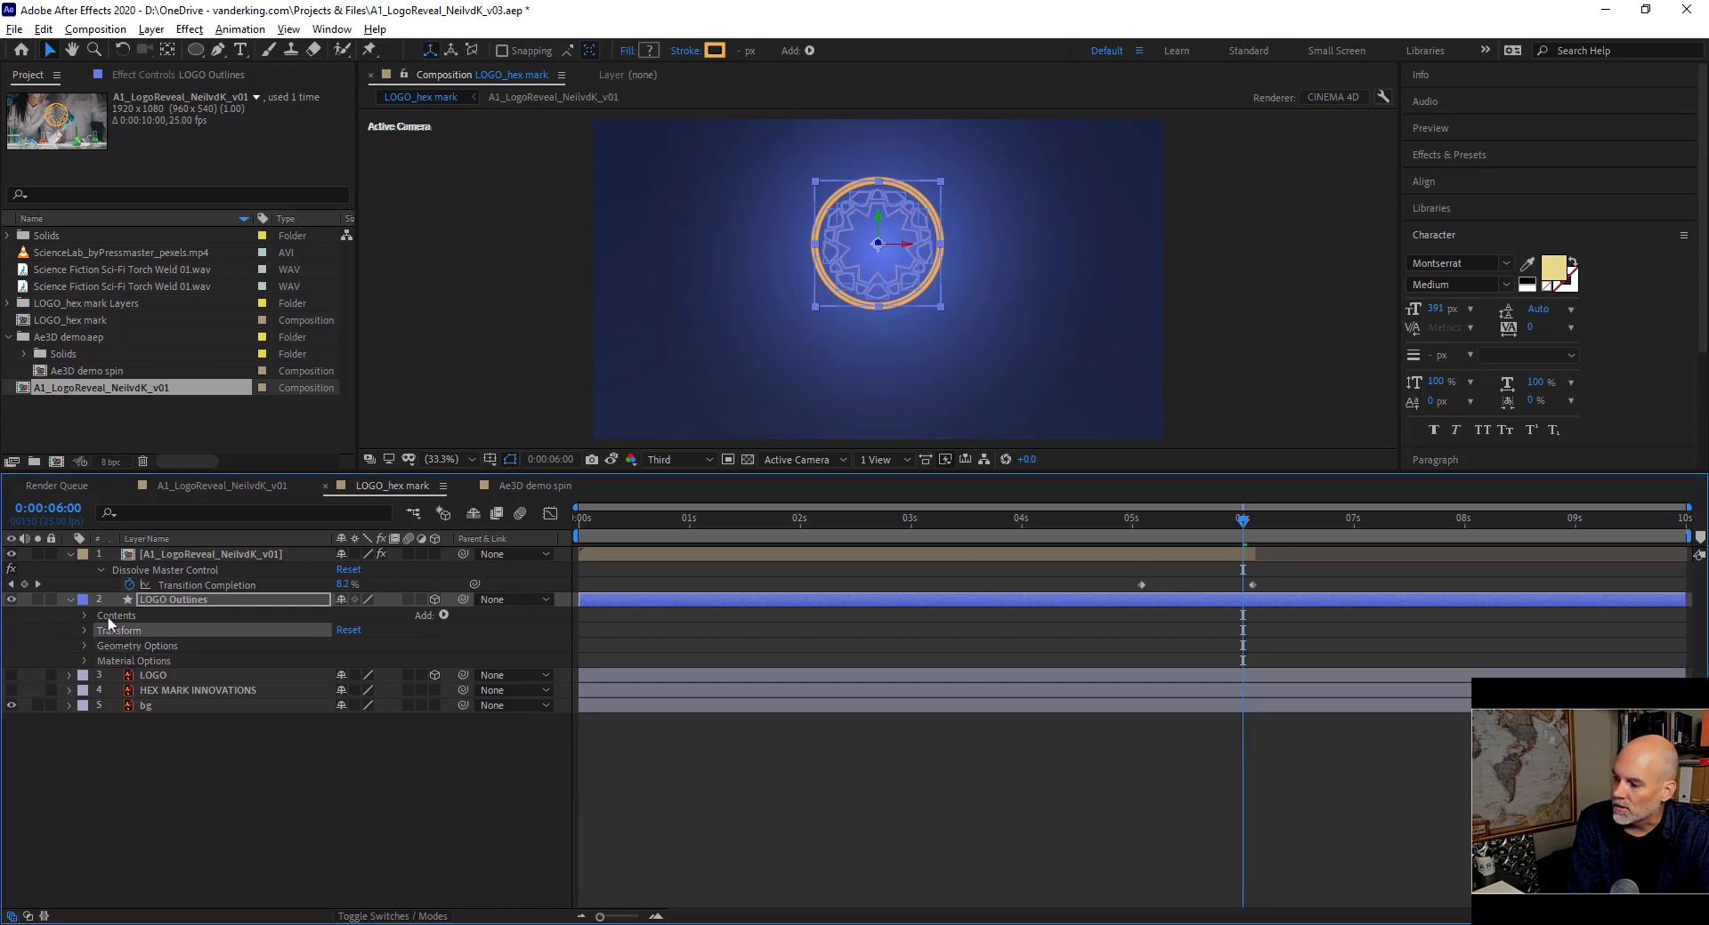
click(107, 617)
click(84, 616)
scroll(83, 614, down, 1)
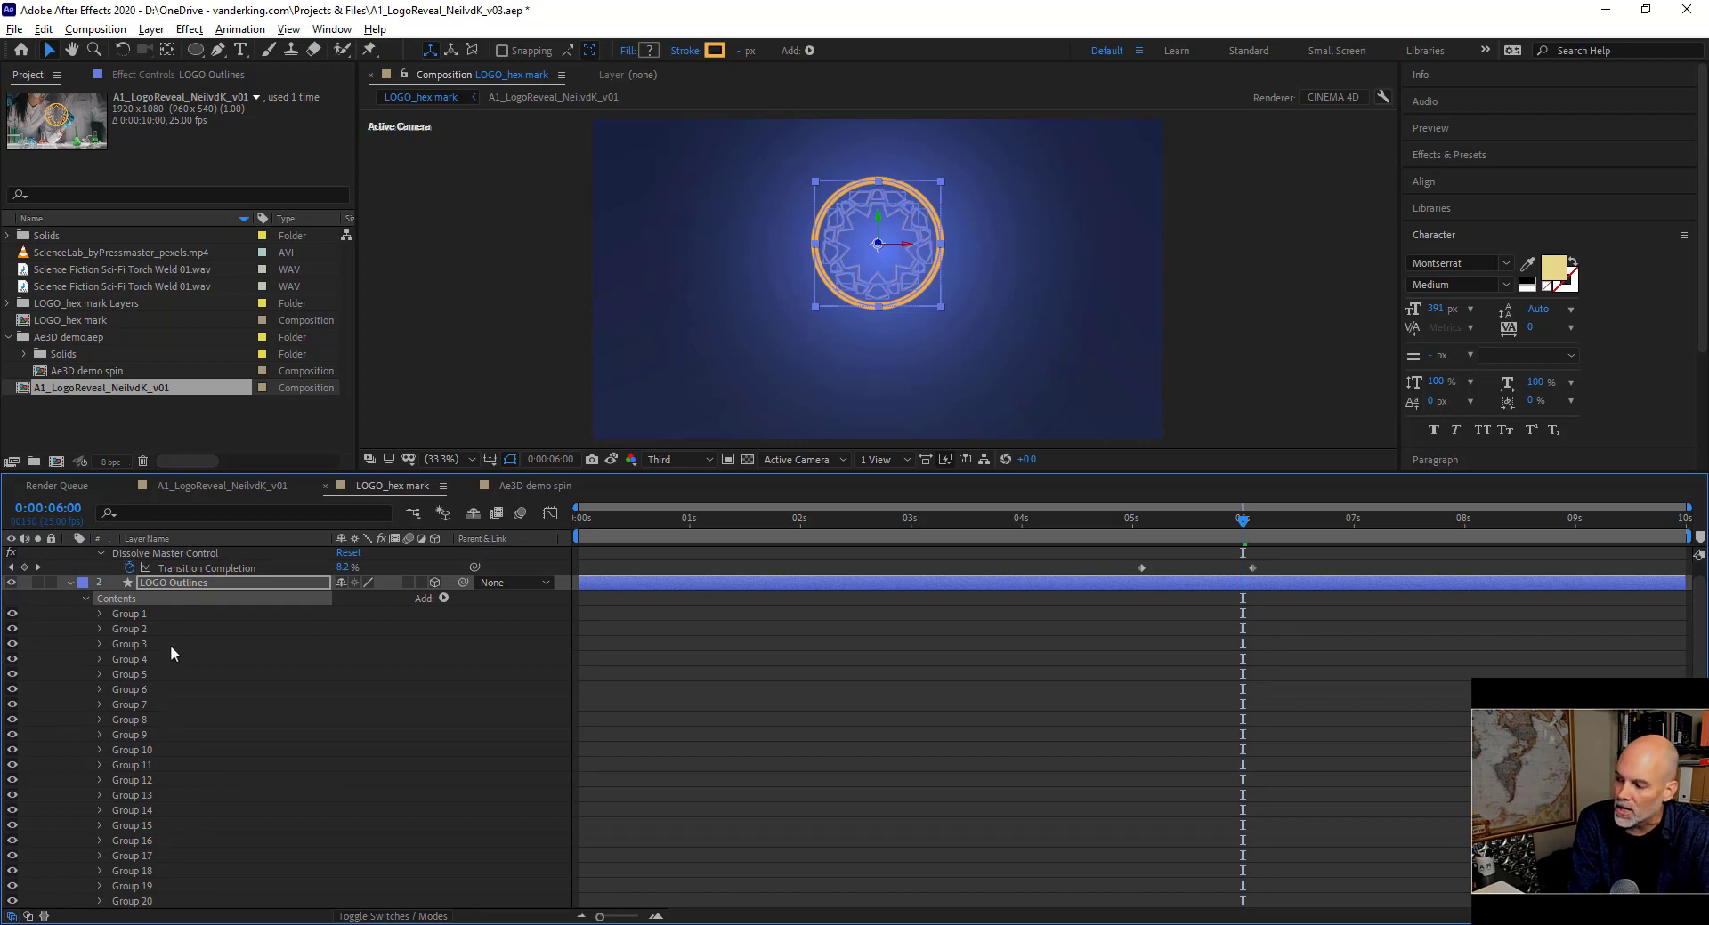
scroll(173, 655, down, 5)
scroll(174, 655, up, 2)
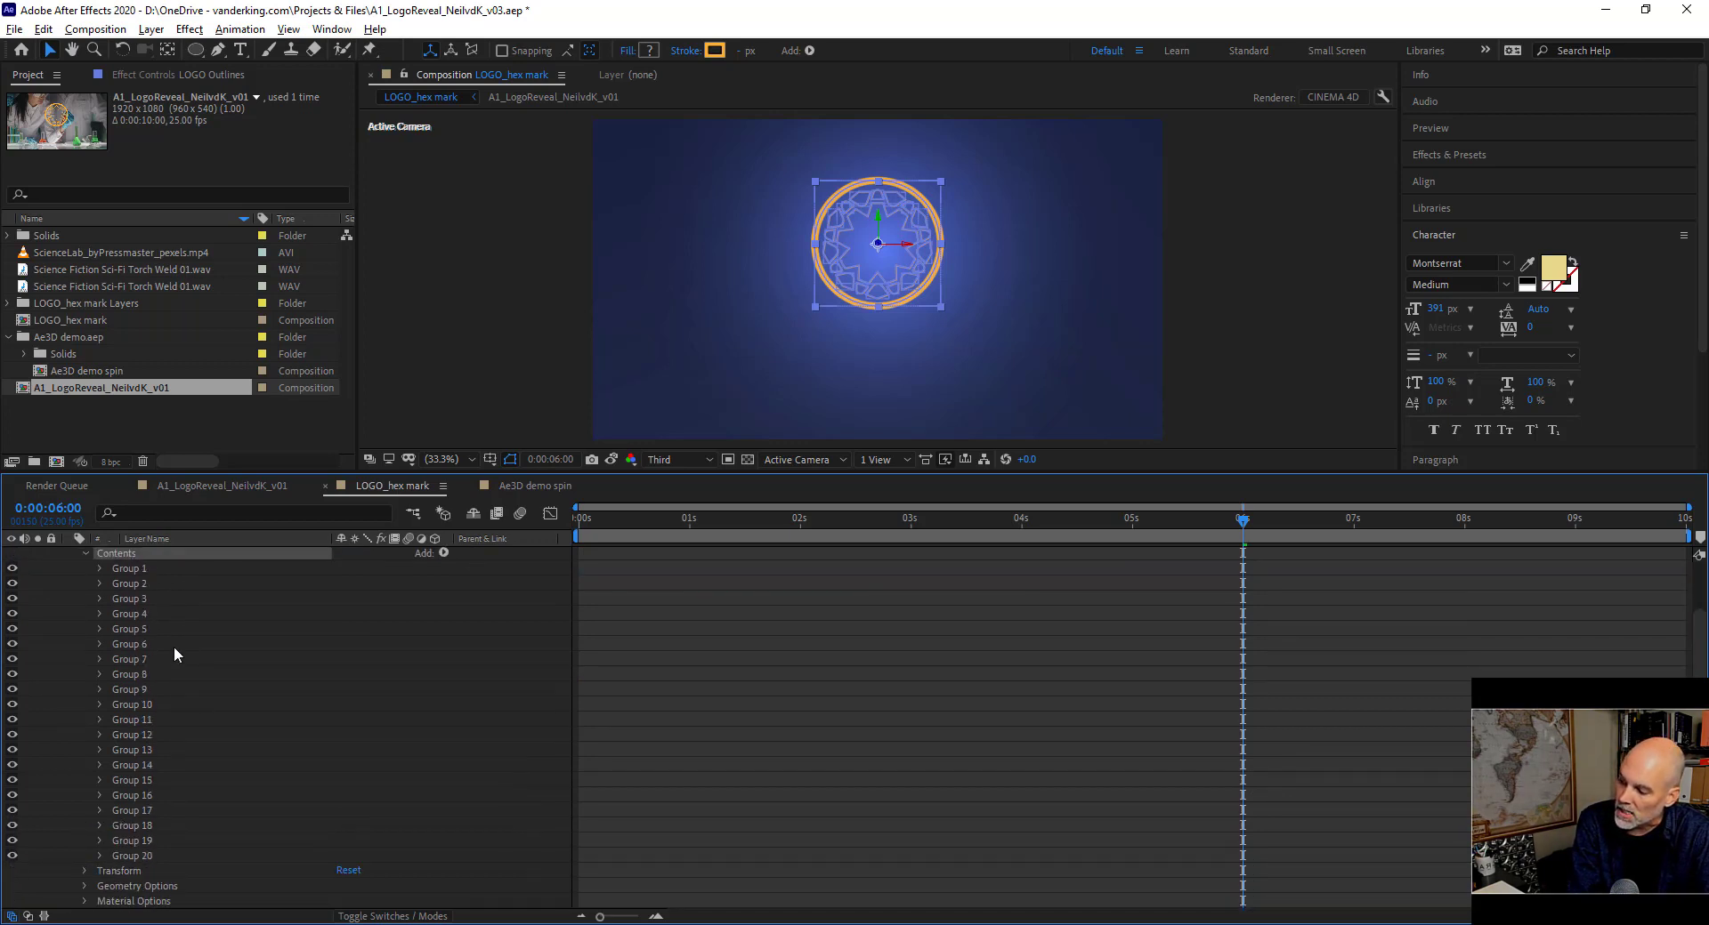
scroll(173, 646, up, 3)
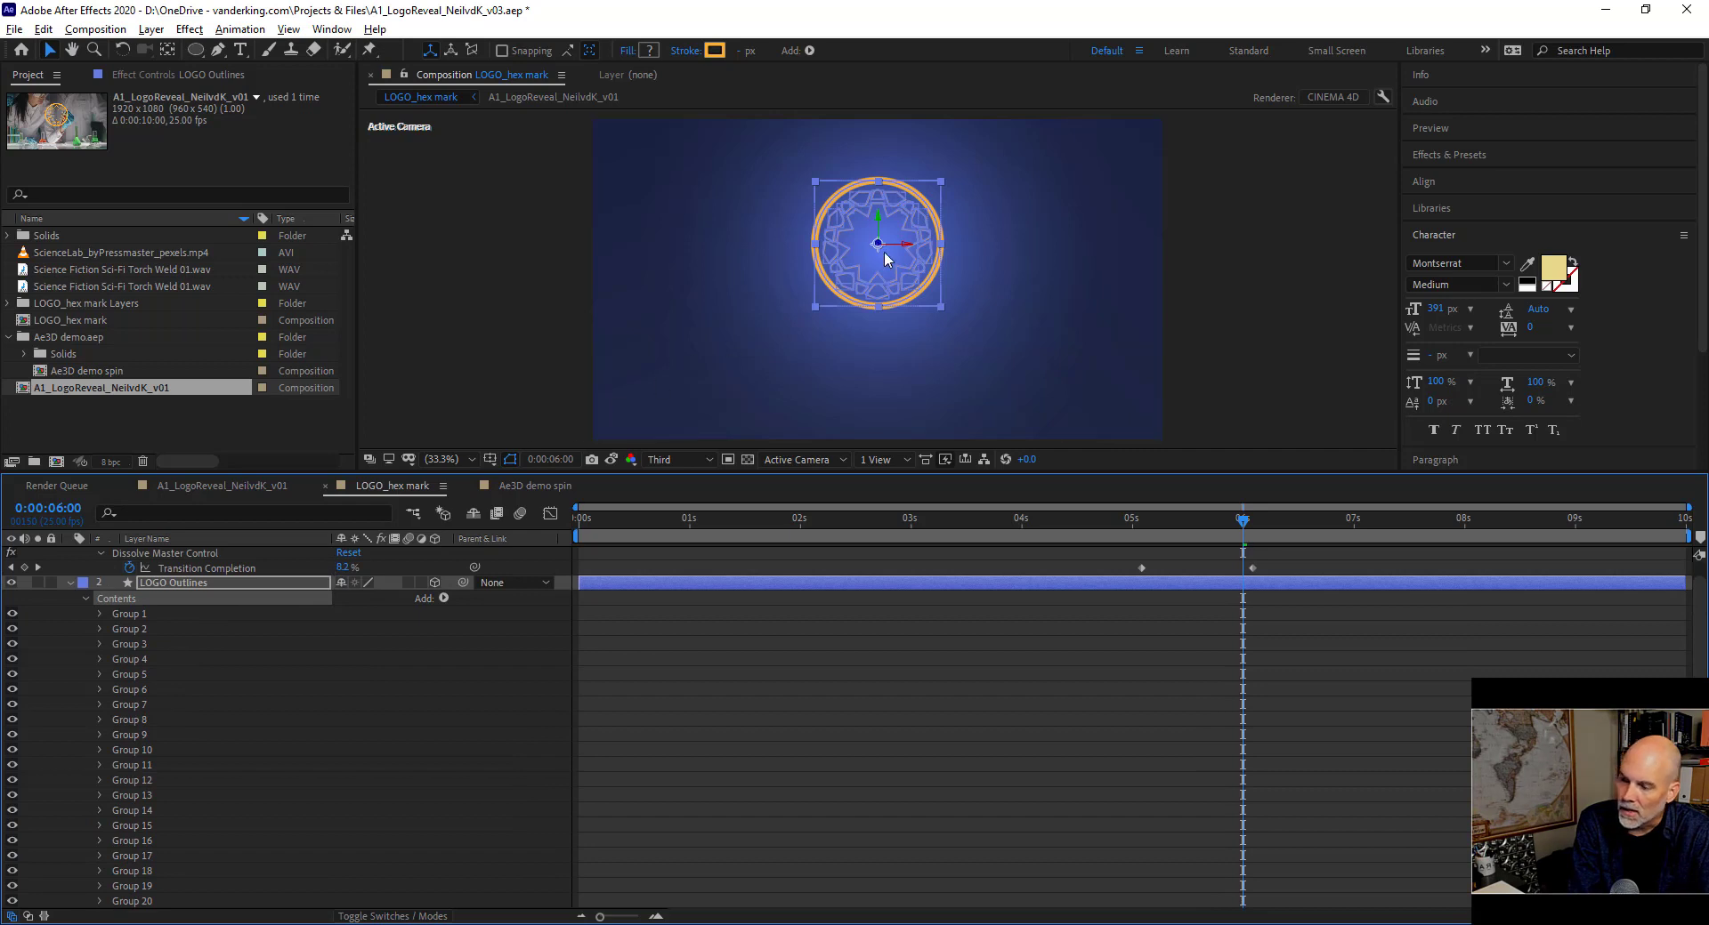
key(slash)
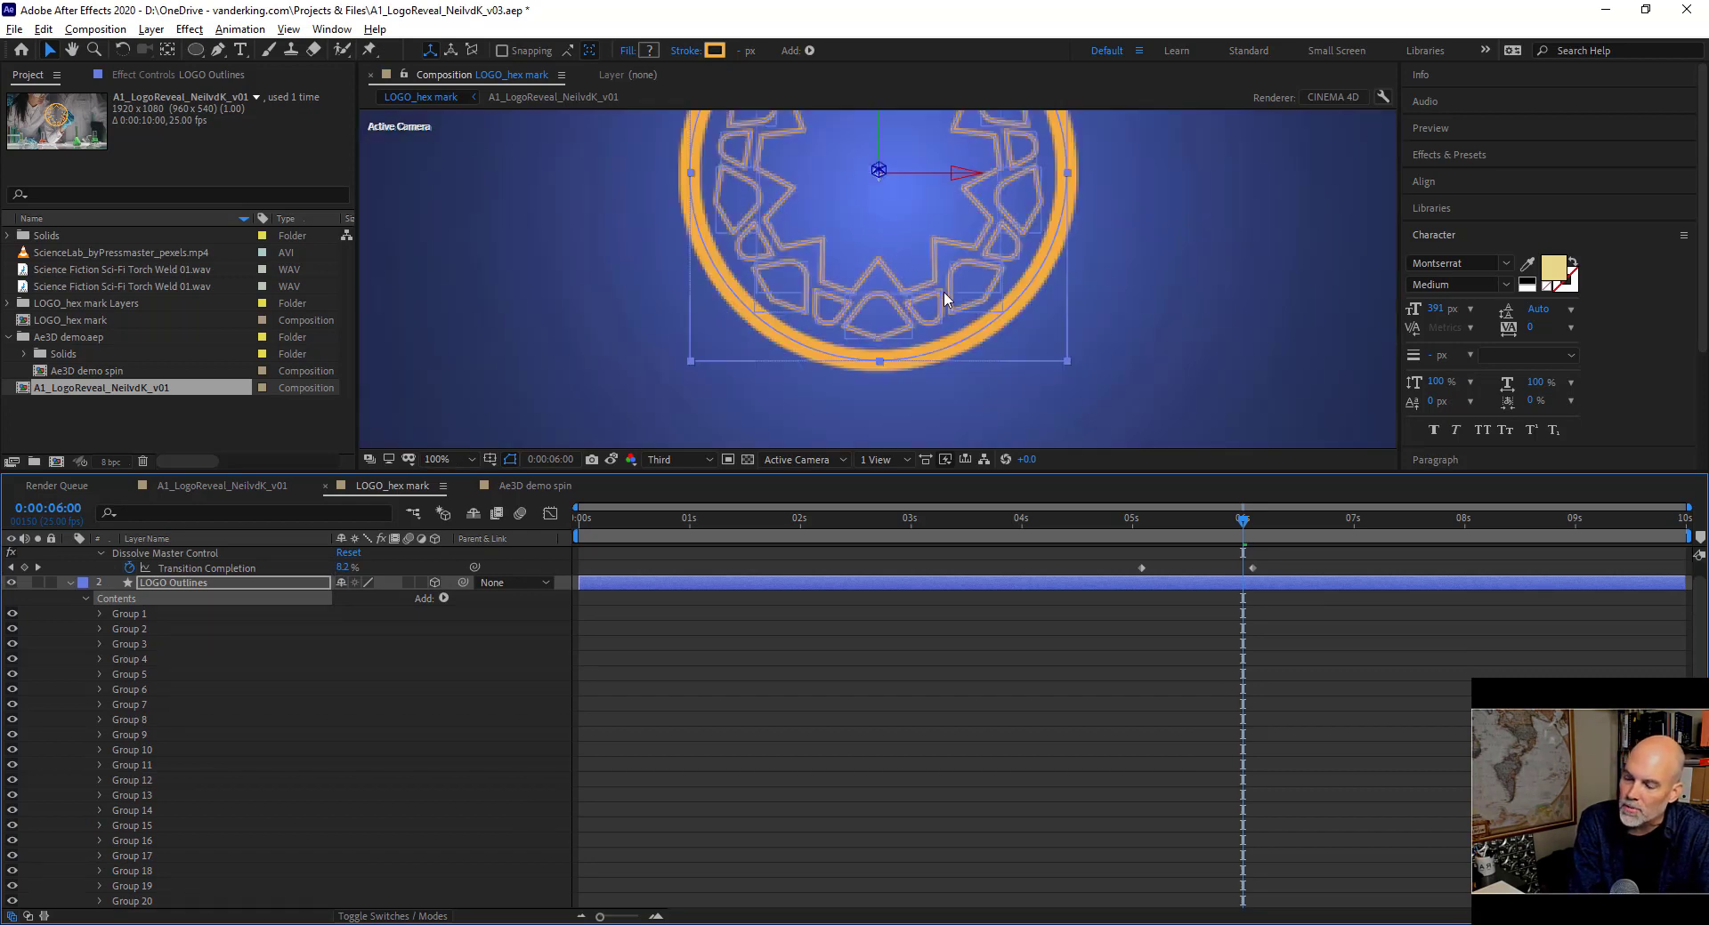
click(116, 766)
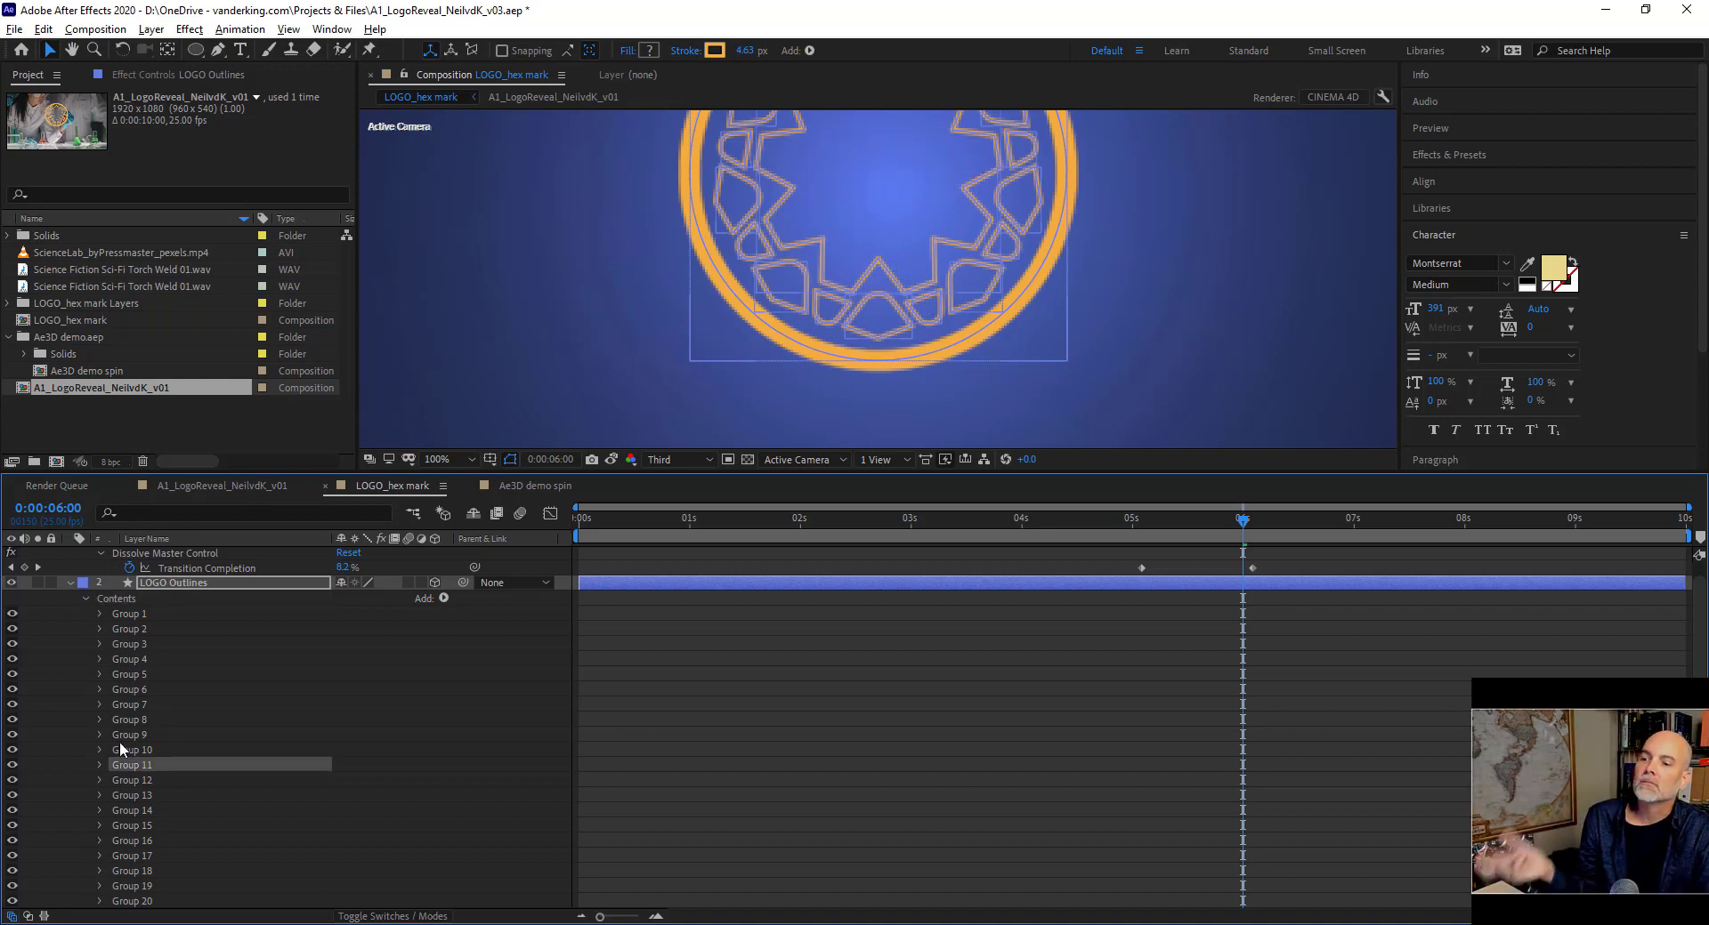
click(86, 598)
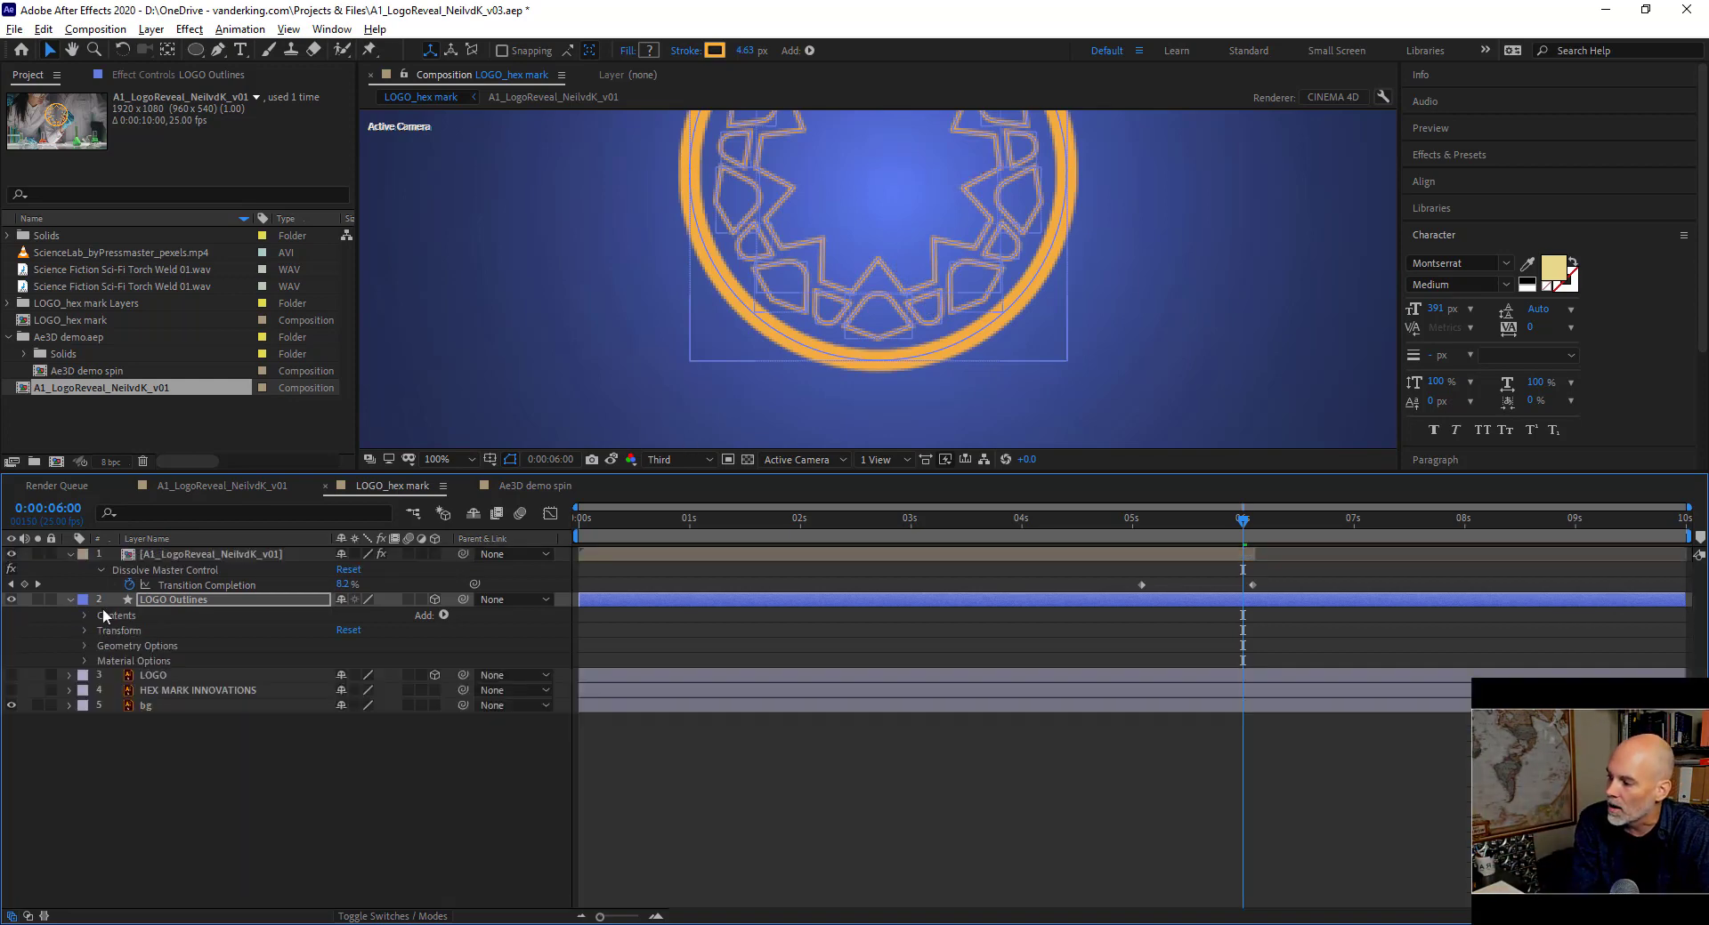
Show the Geometry Options of the LOGO Outlines layer and raise its Extrusion Depth to 132.
click(106, 647)
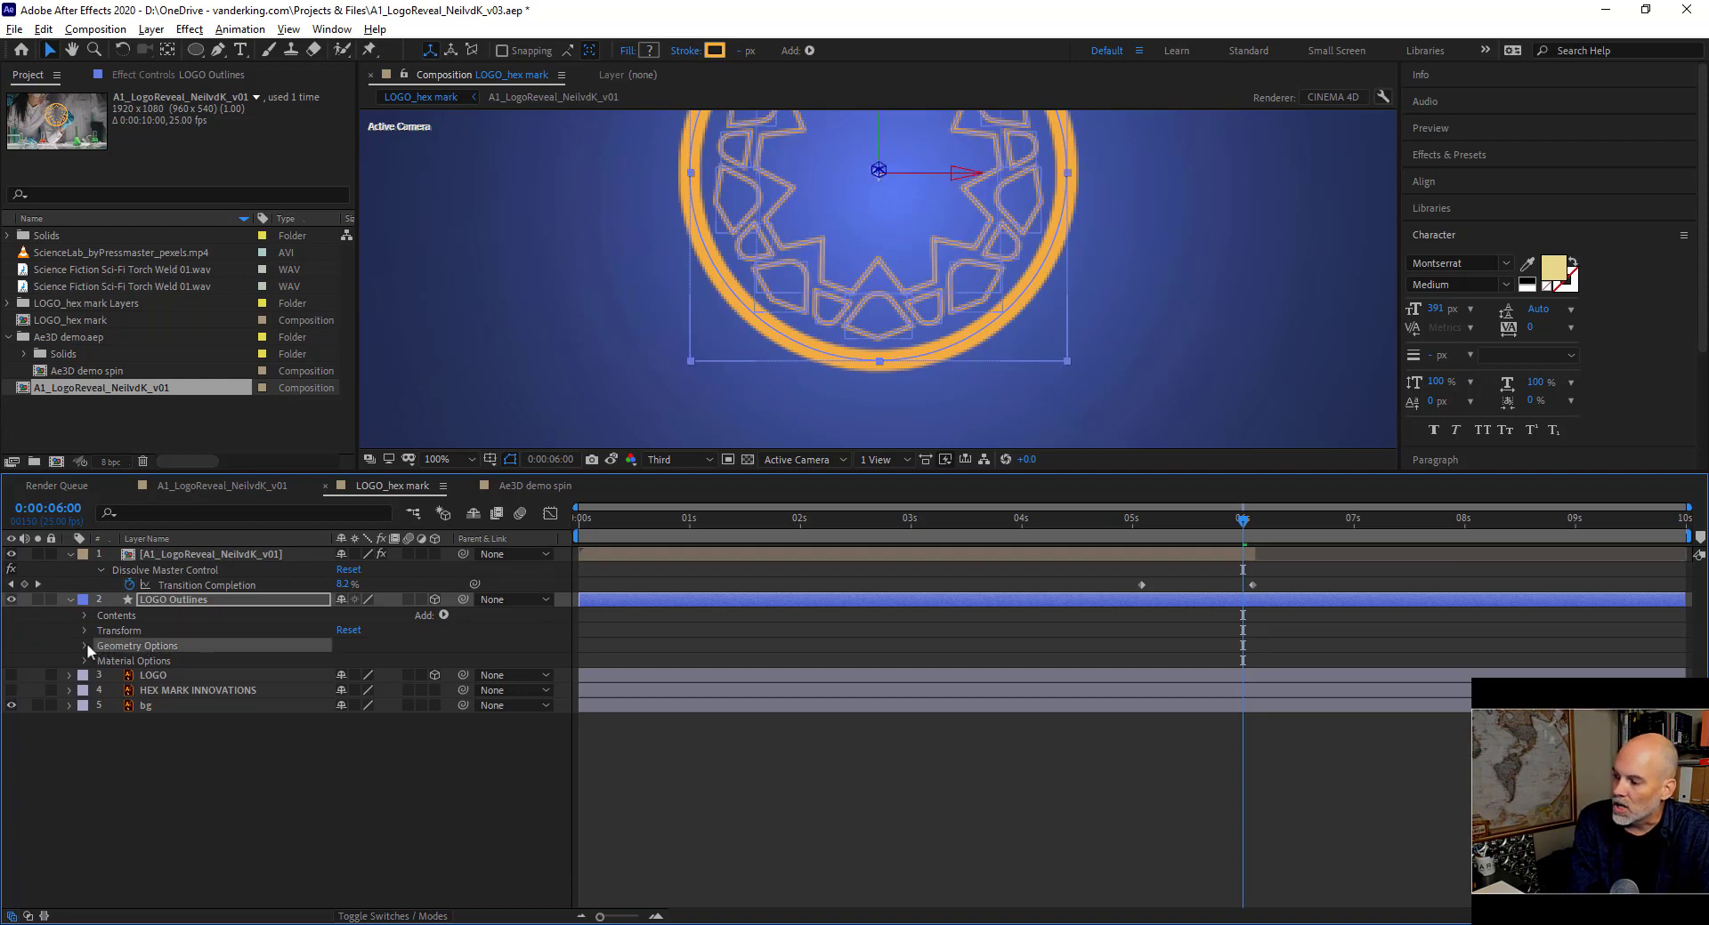
click(84, 647)
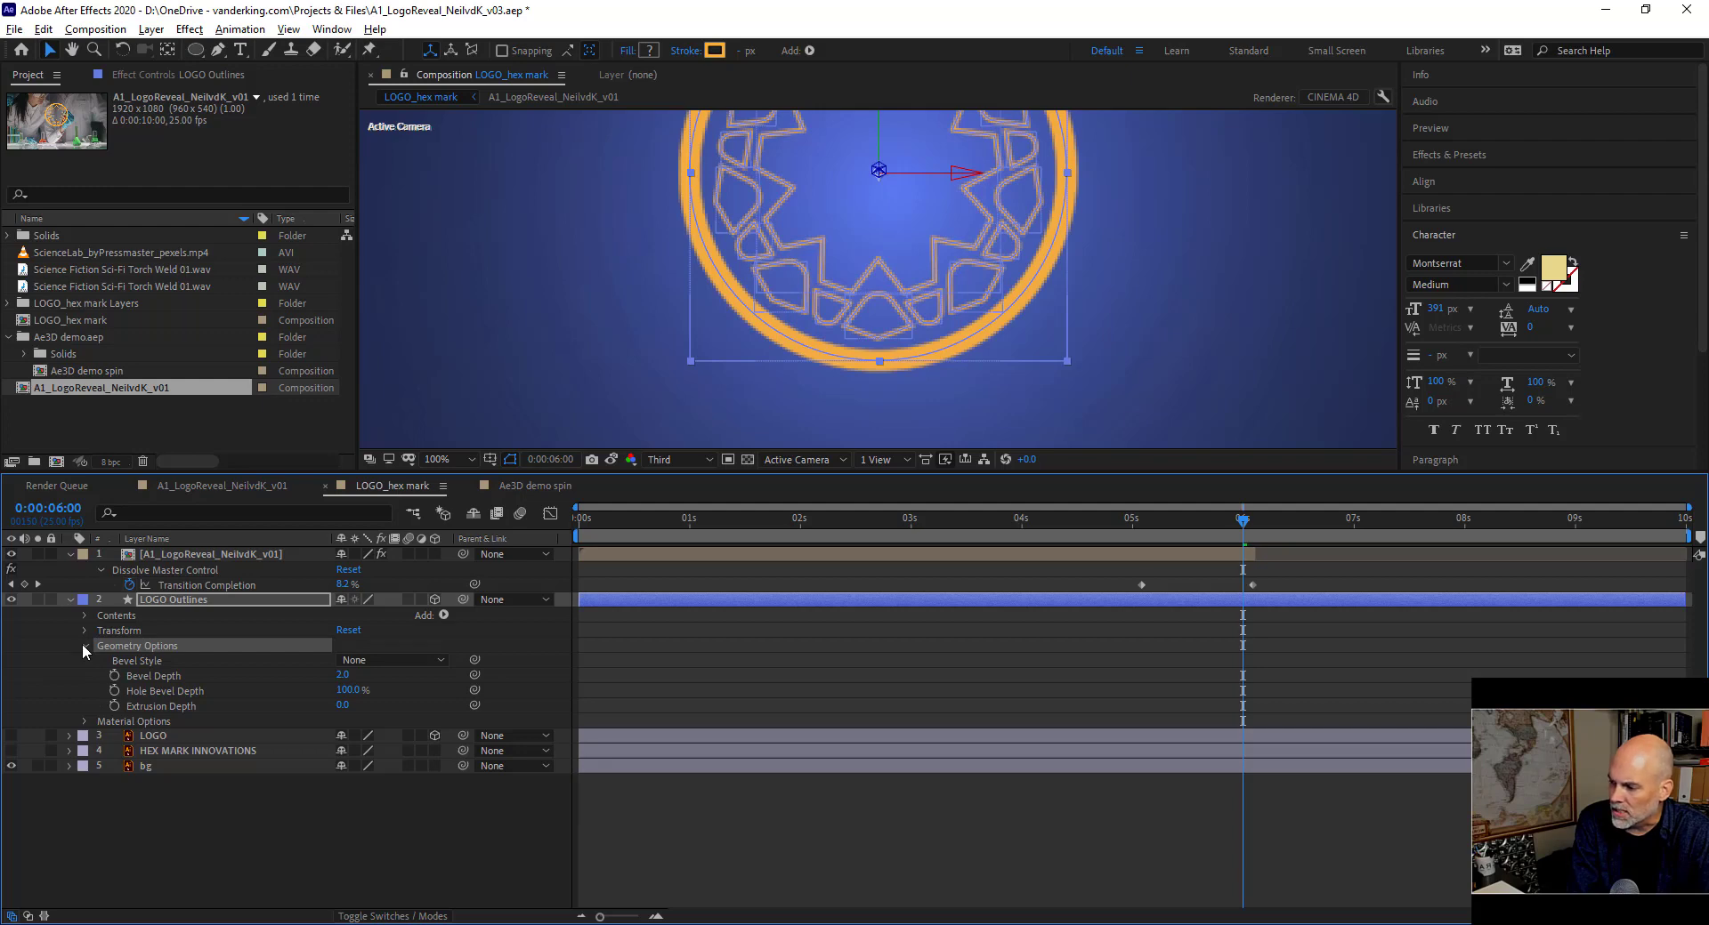
click(152, 705)
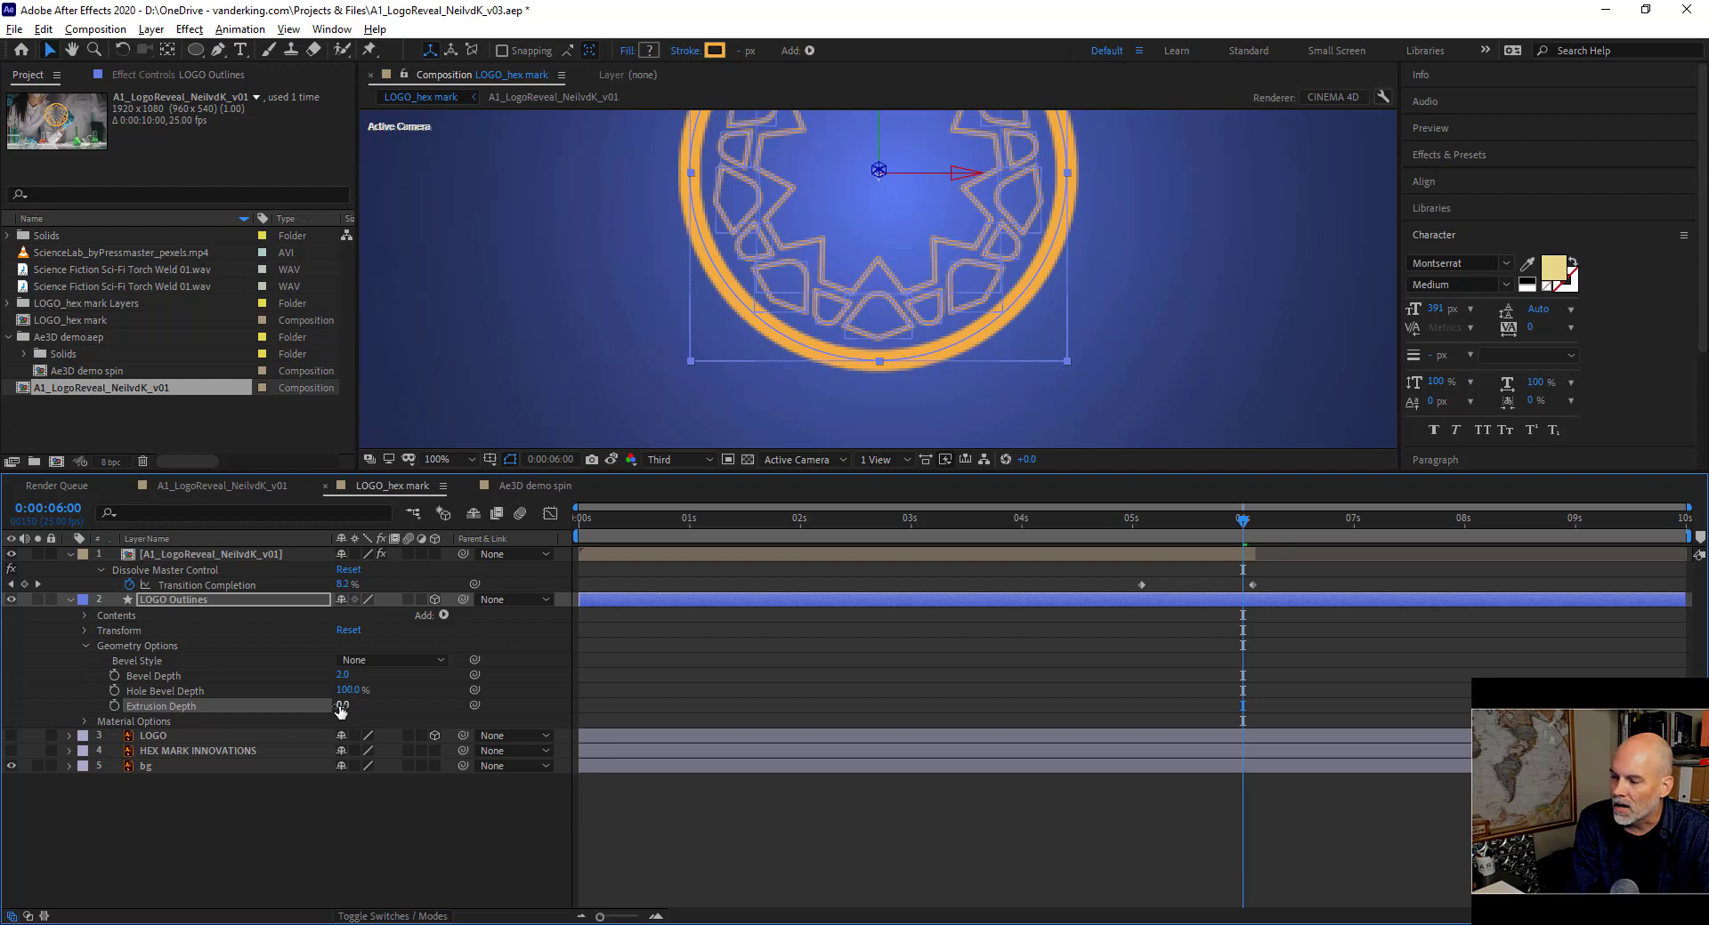
drag(341, 709, 455, 708)
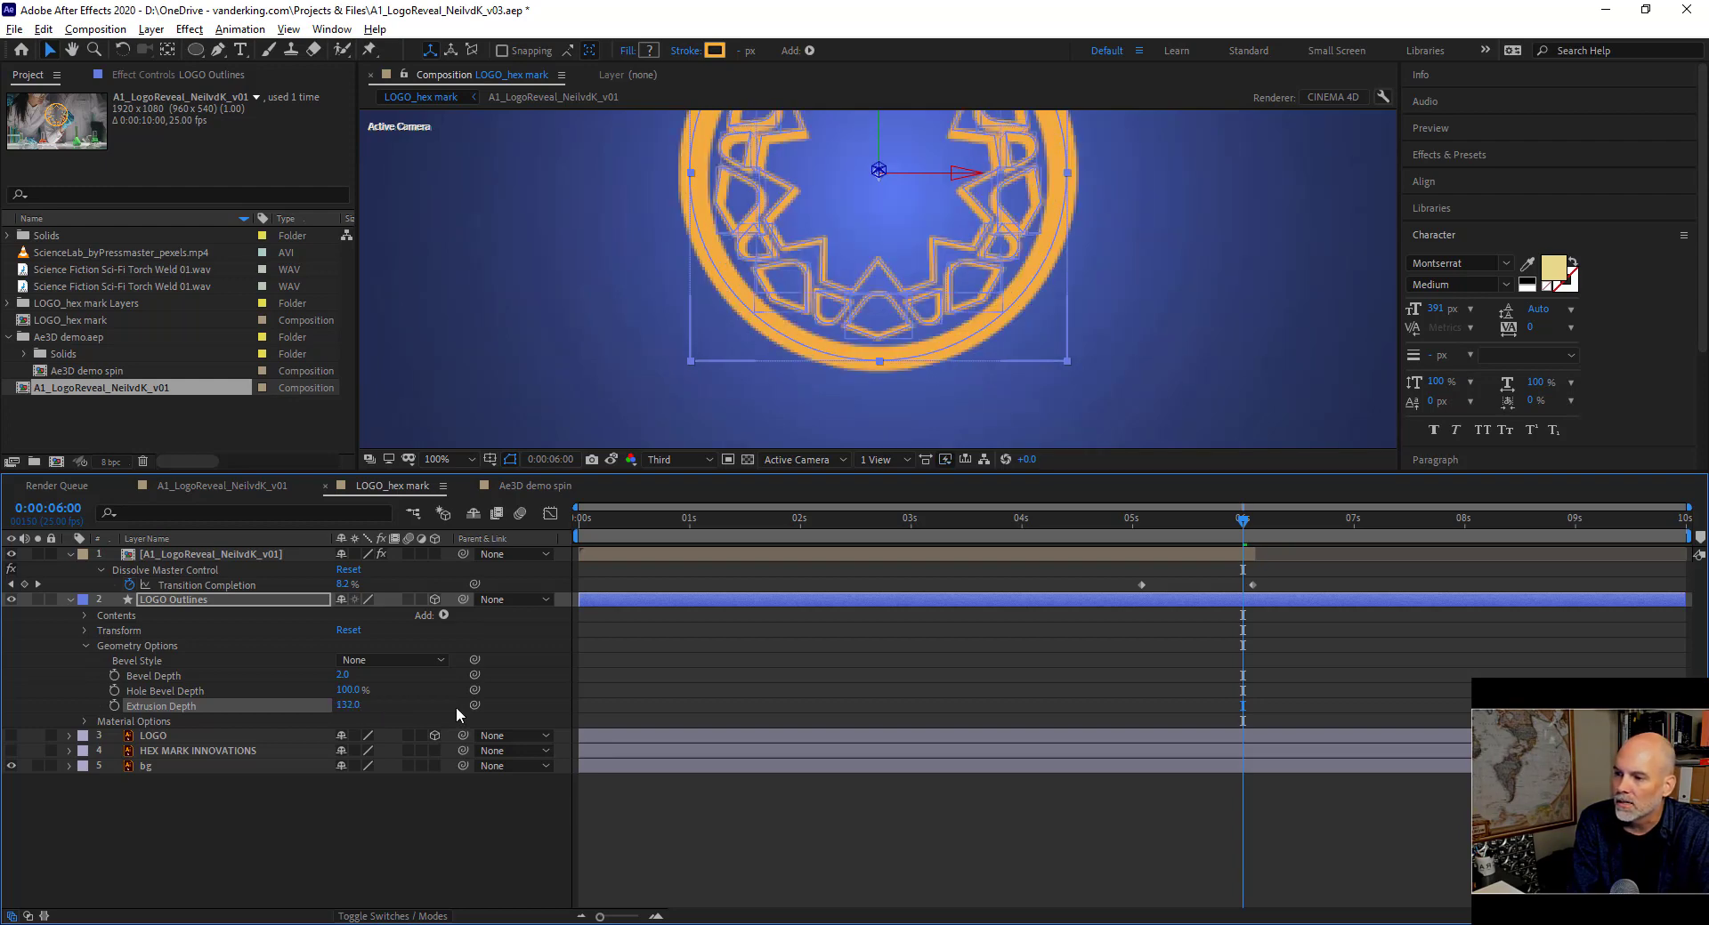
Set the composition preview resolution to Full and inspect the extruded logo up close.
click(695, 466)
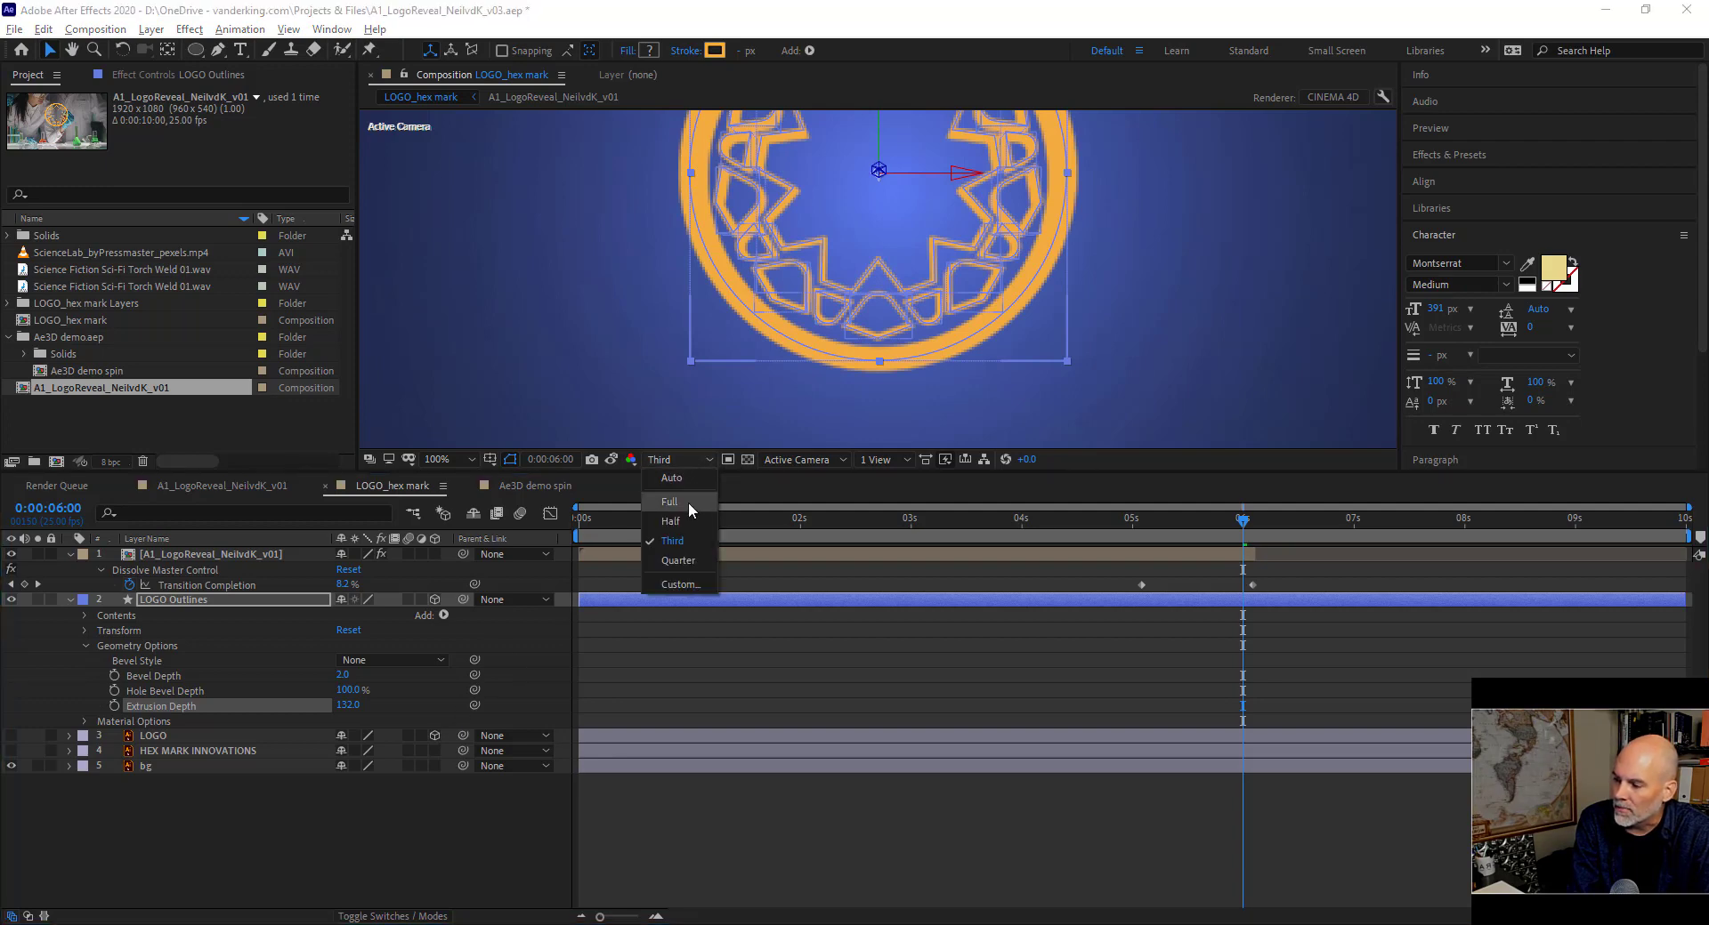
click(687, 502)
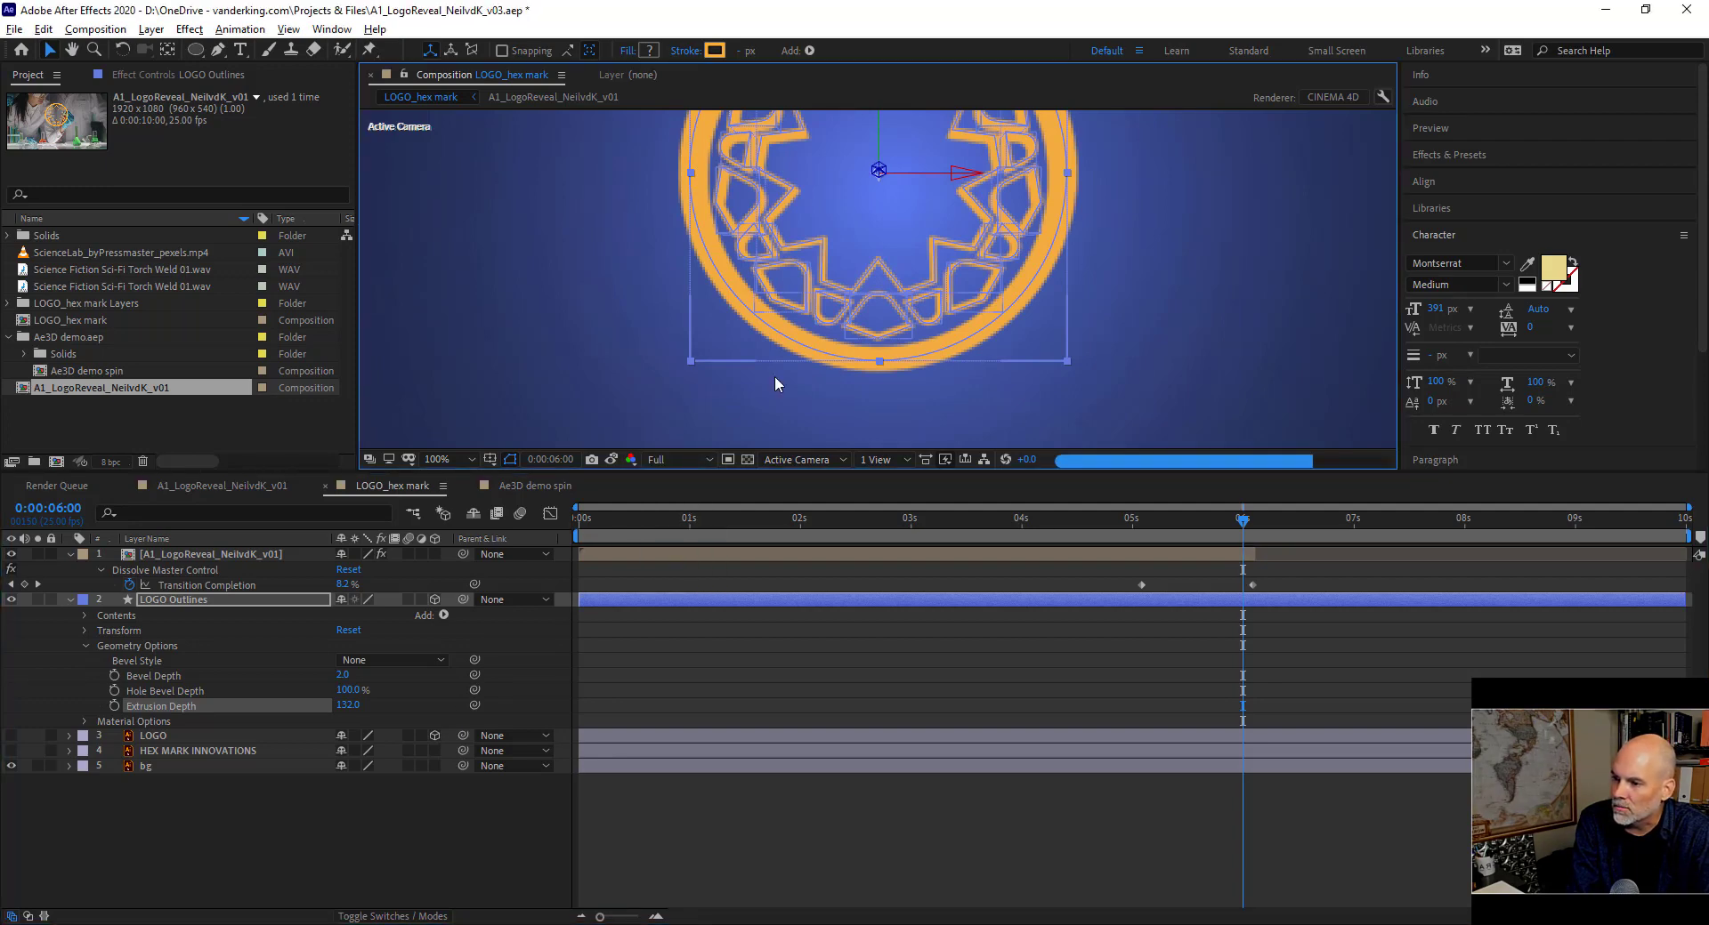
scroll(819, 307, up, 2)
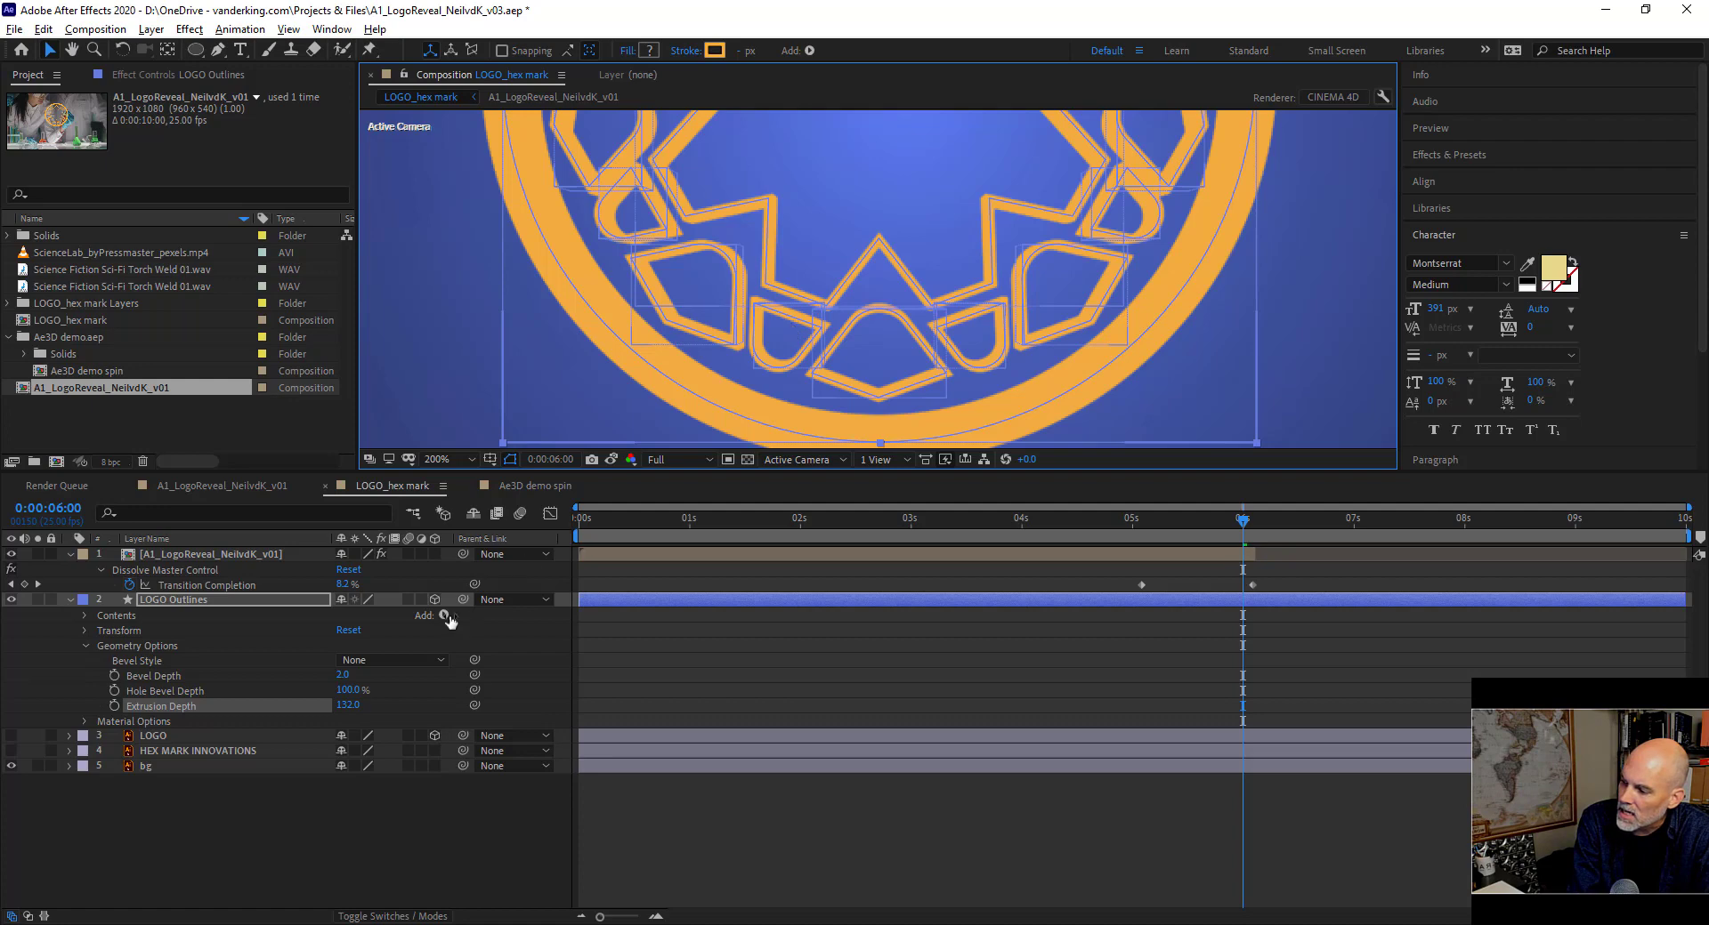
Reset the Extrusion Depth of LOGO Outlines to 0 and raise it again to 241.
click(347, 705)
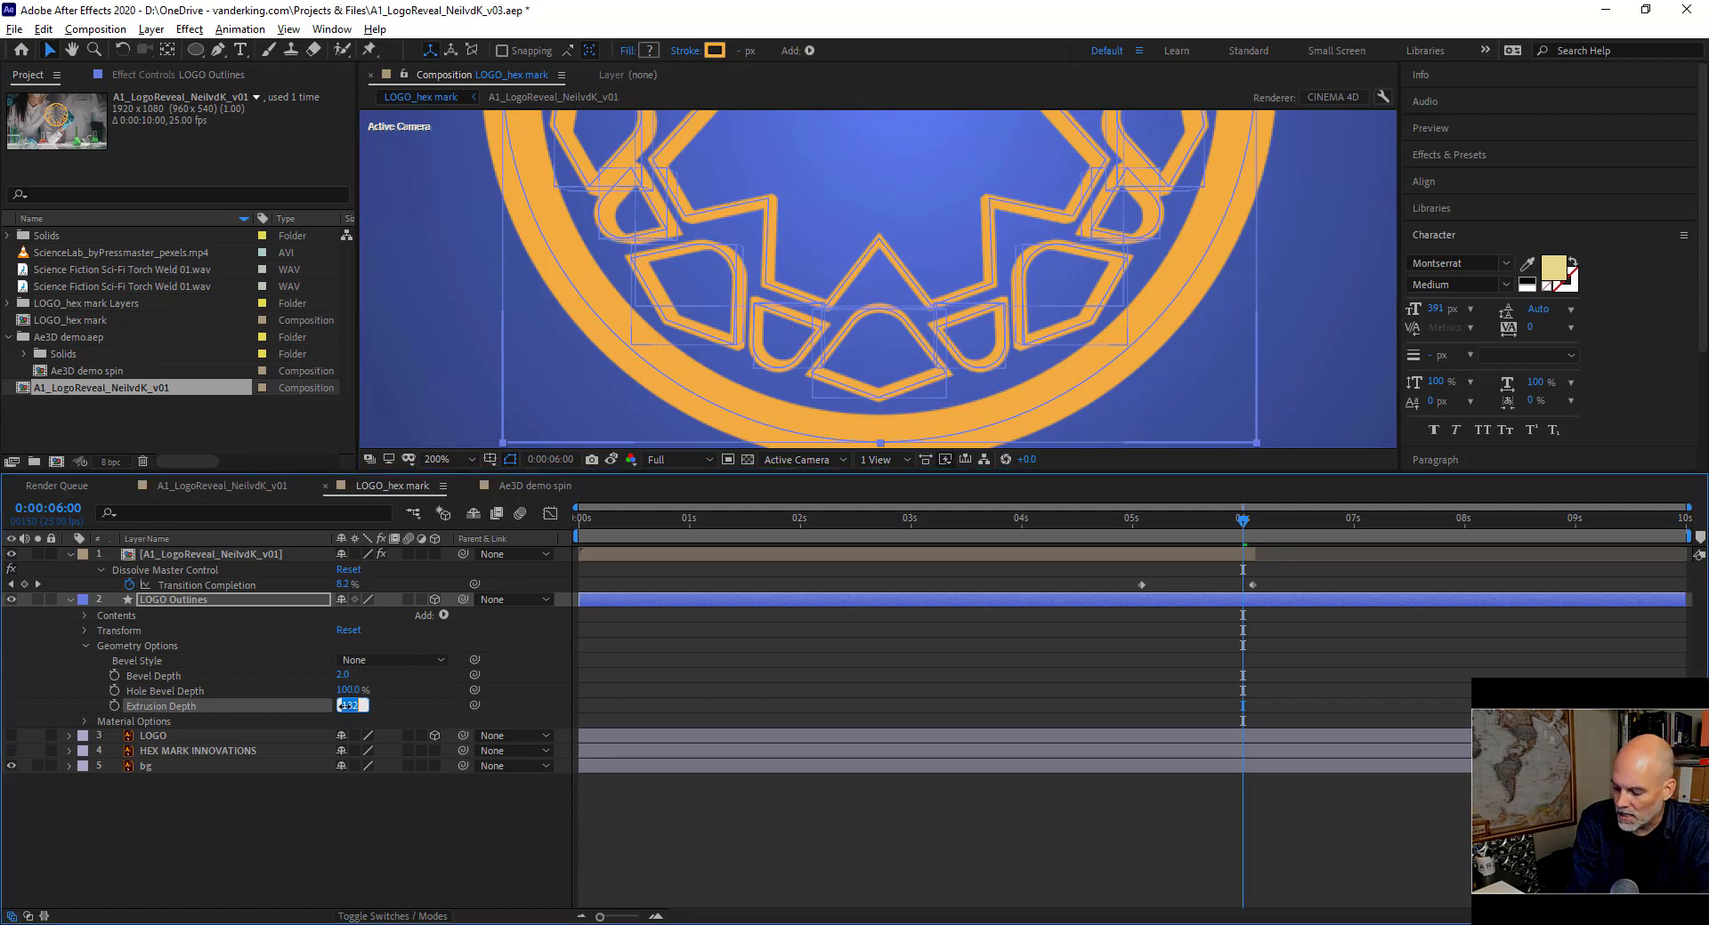
text(0)
key(Return)
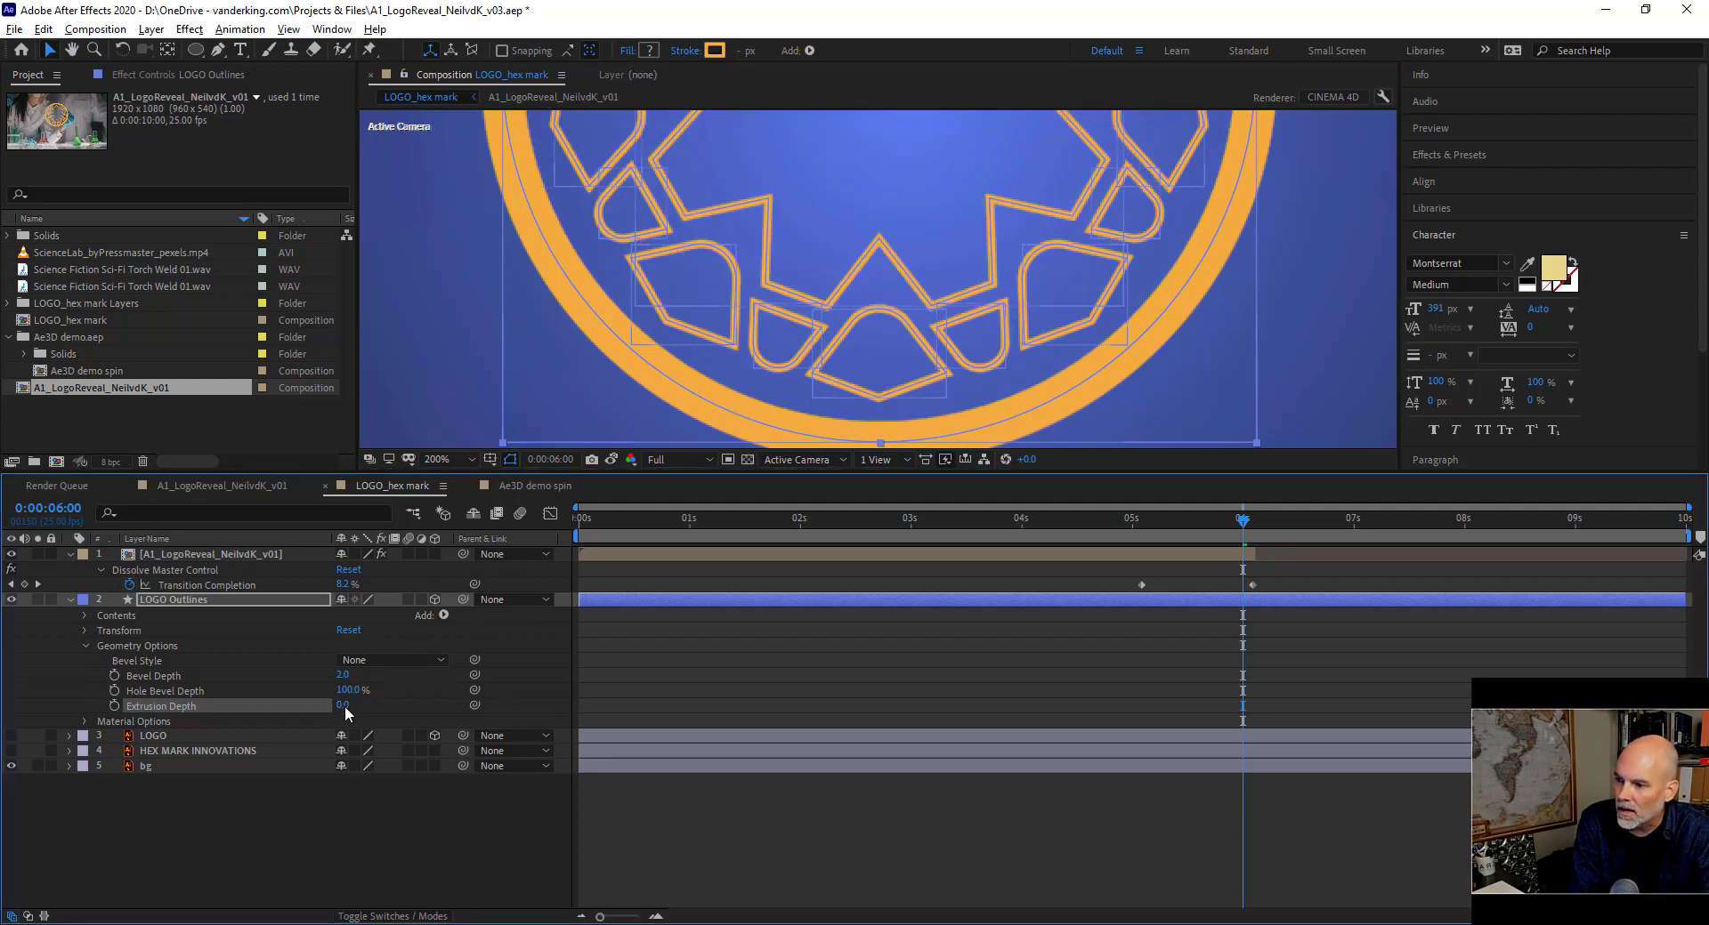
drag(344, 706, 570, 641)
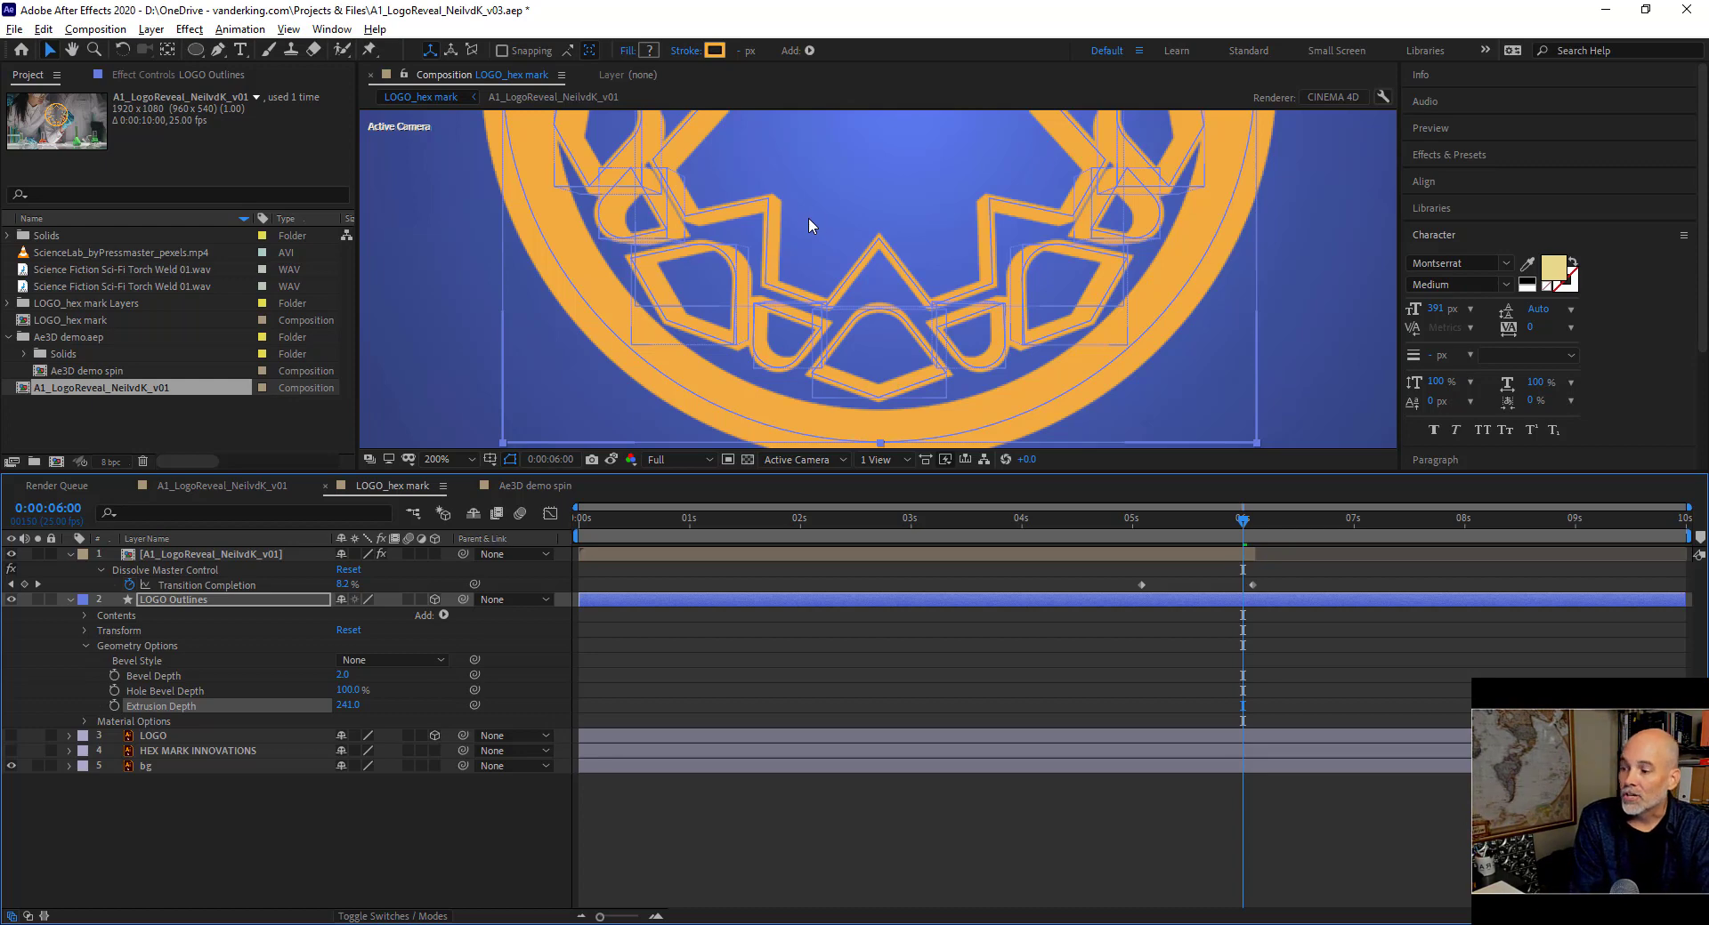
Examine the Front, Bevel, Side and Back material options that can be added to the LOGO Outlines layer.
click(443, 615)
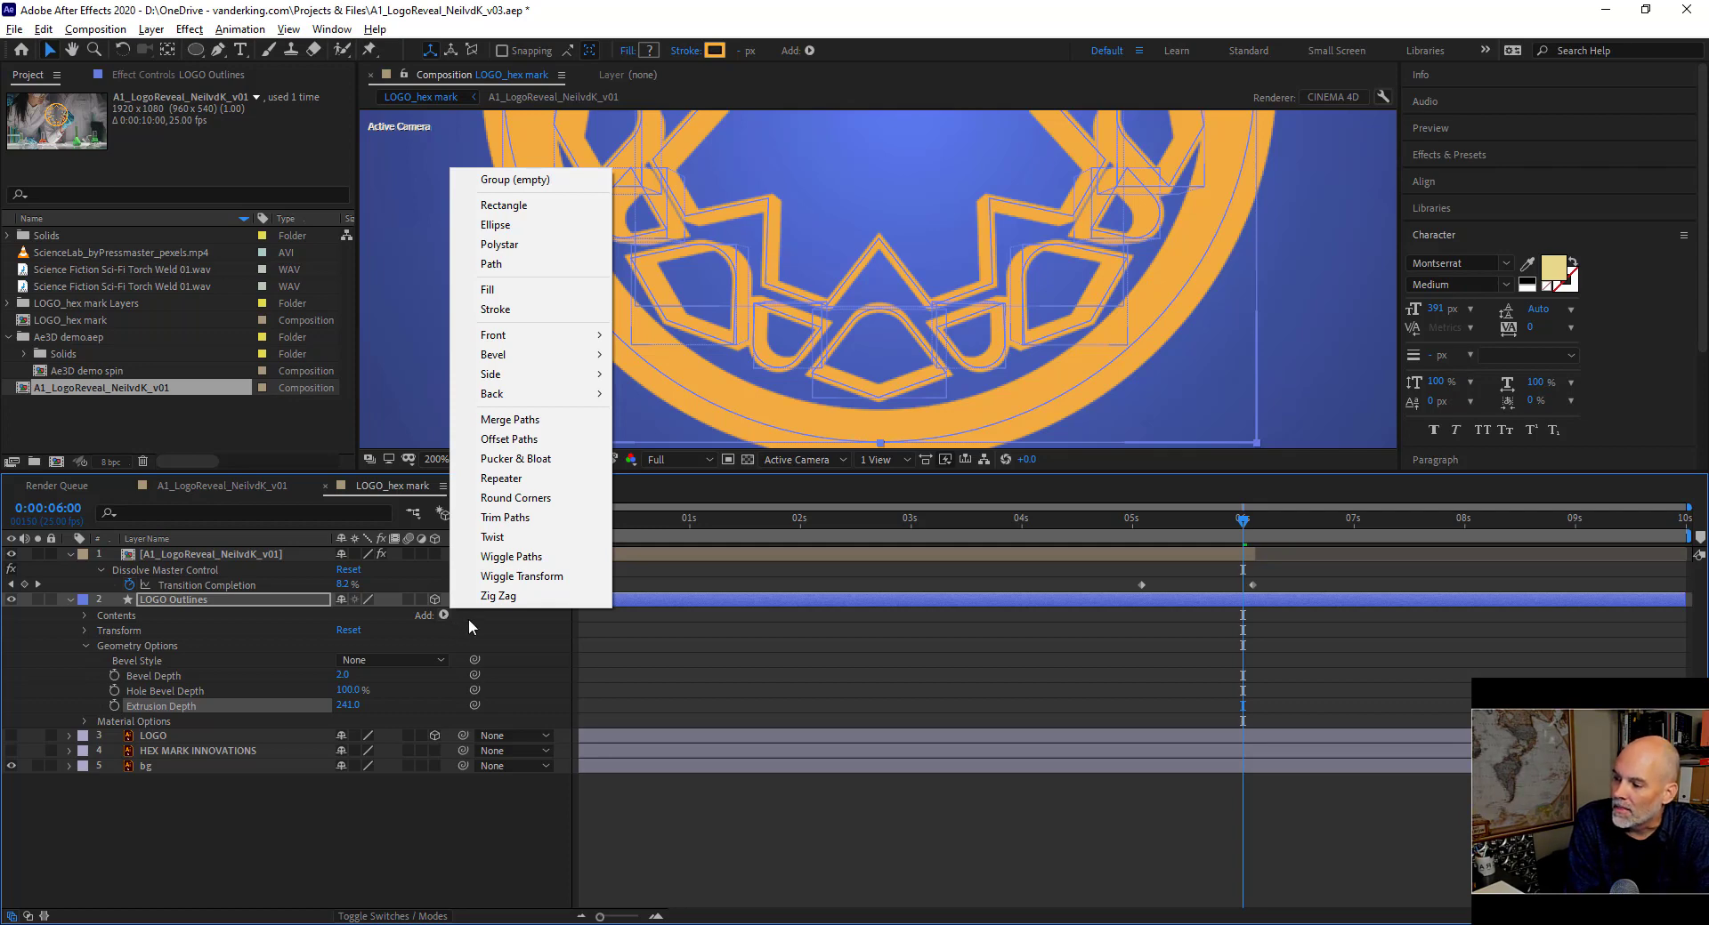
click(468, 618)
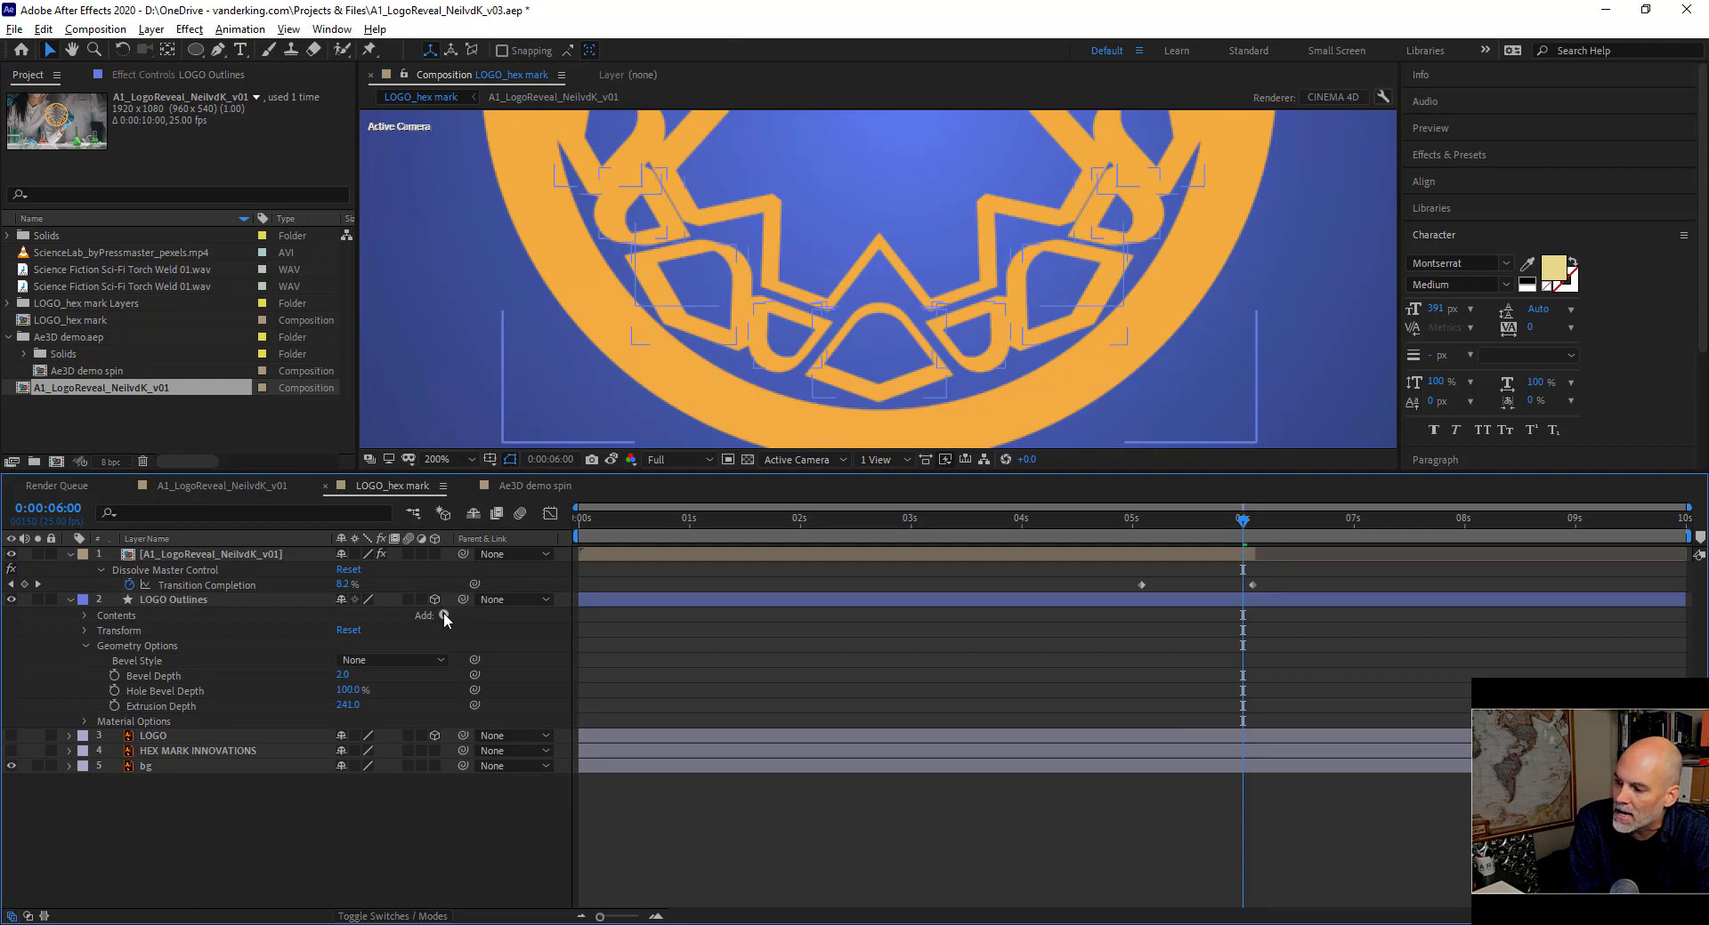
click(444, 616)
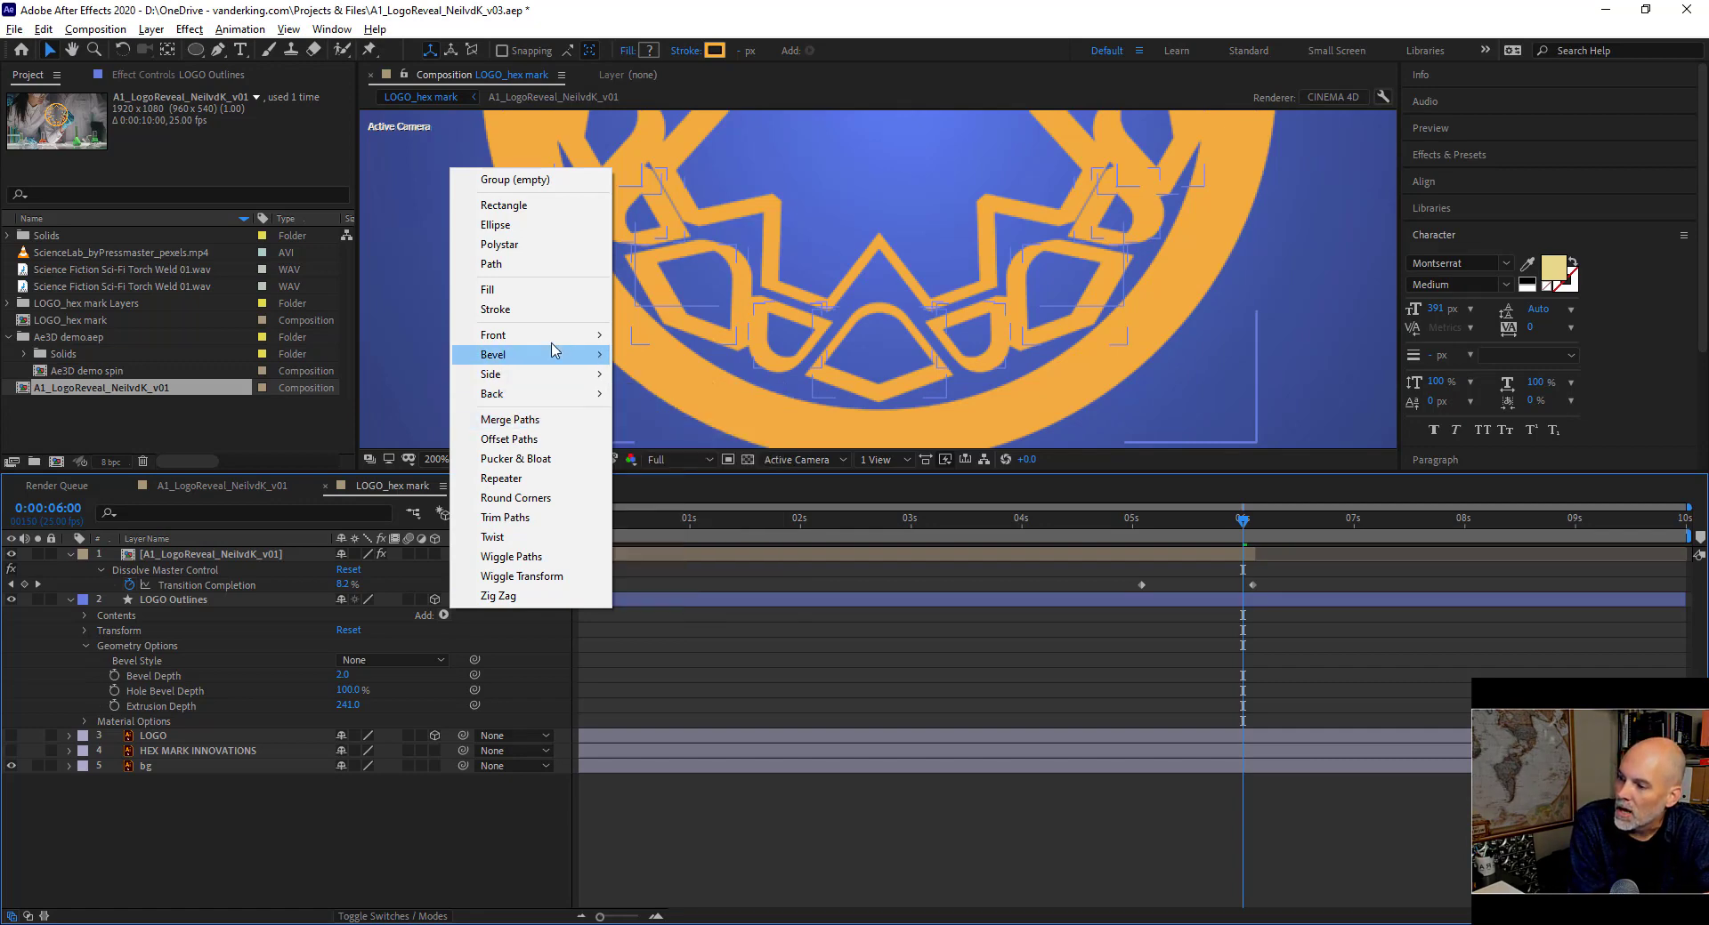
mouse_move(551, 342)
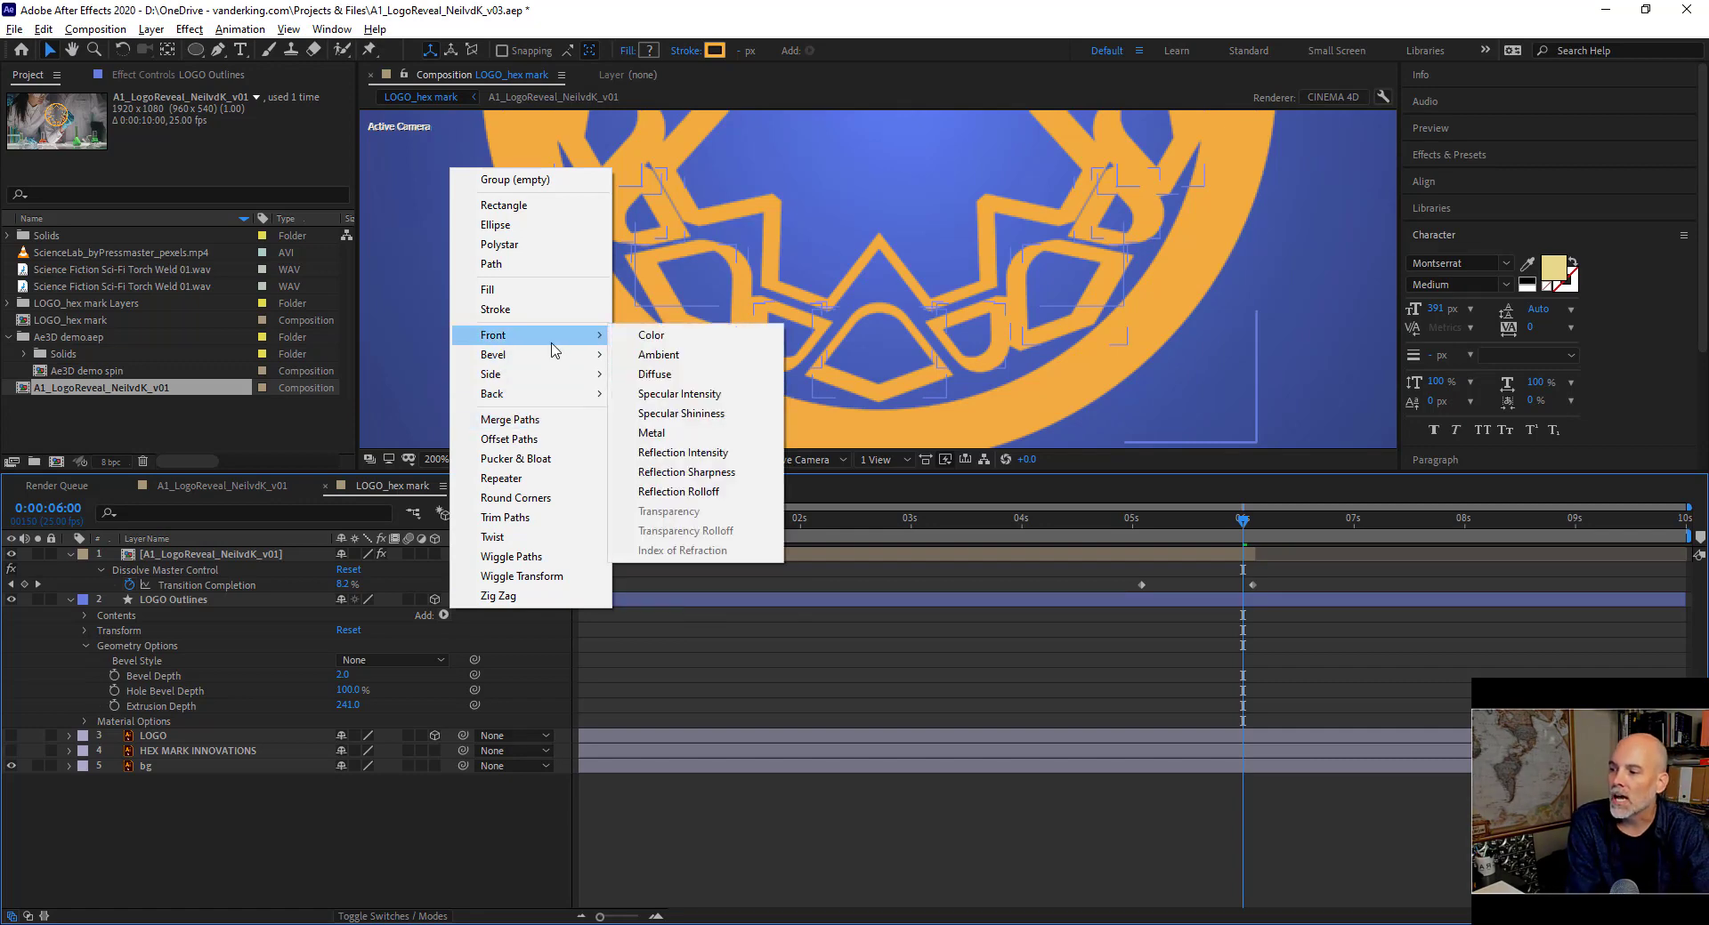
key(Down)
key(Down)
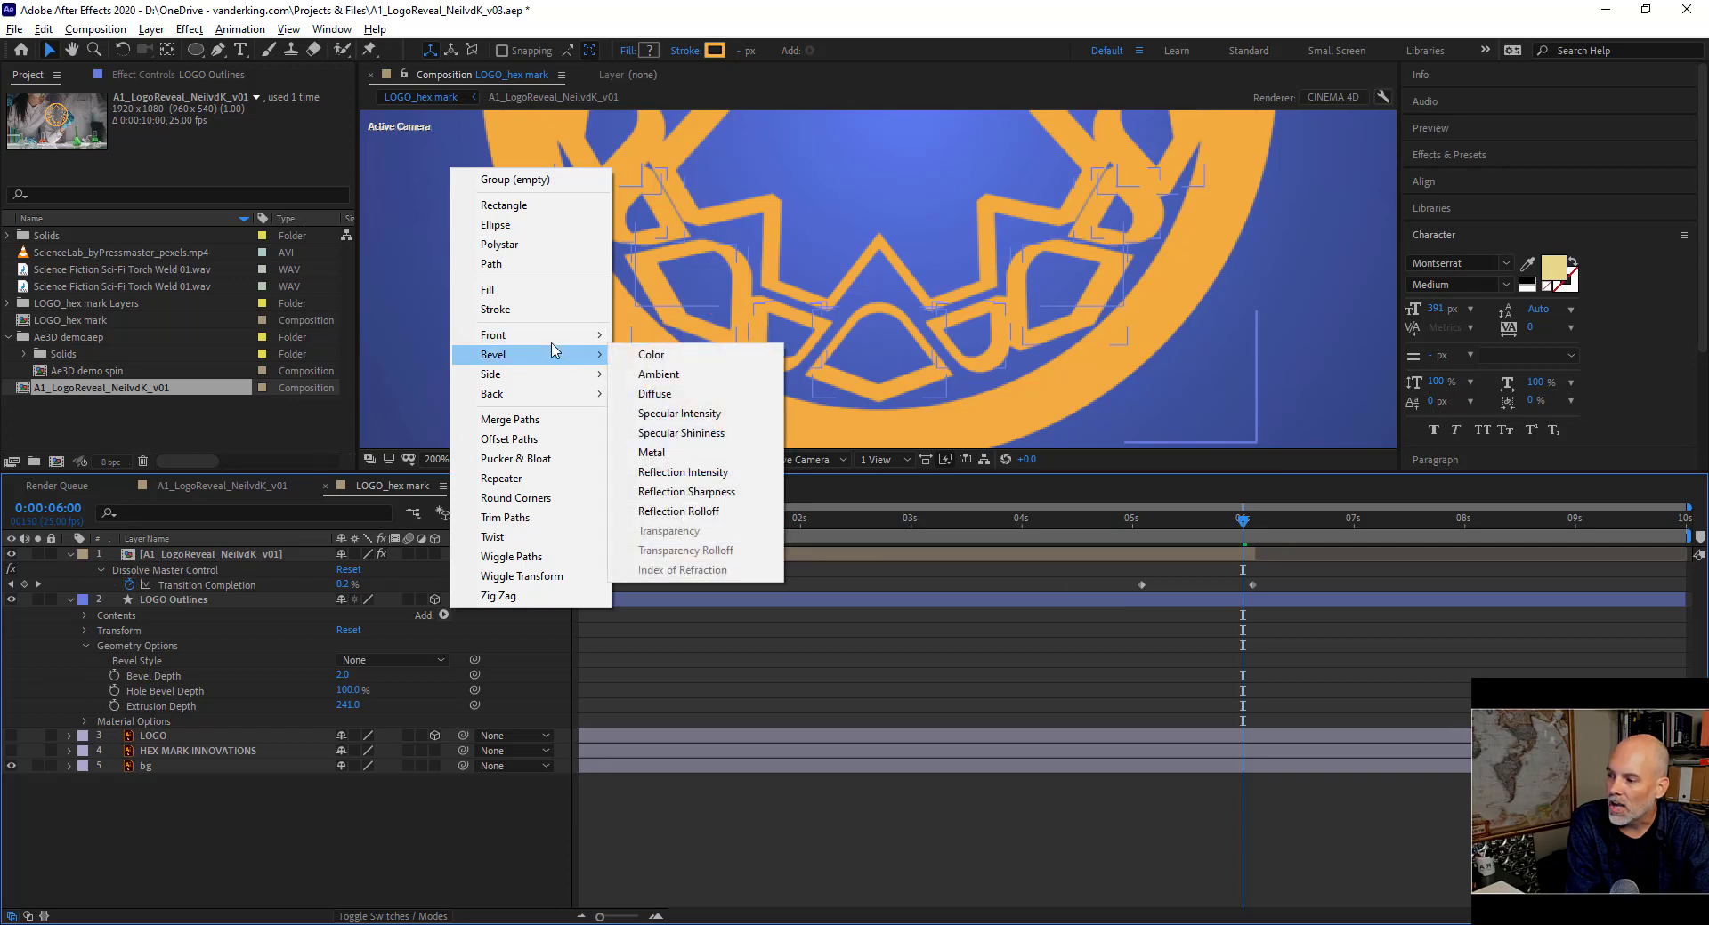
key(Down)
key(Up)
key(Up)
key(Up)
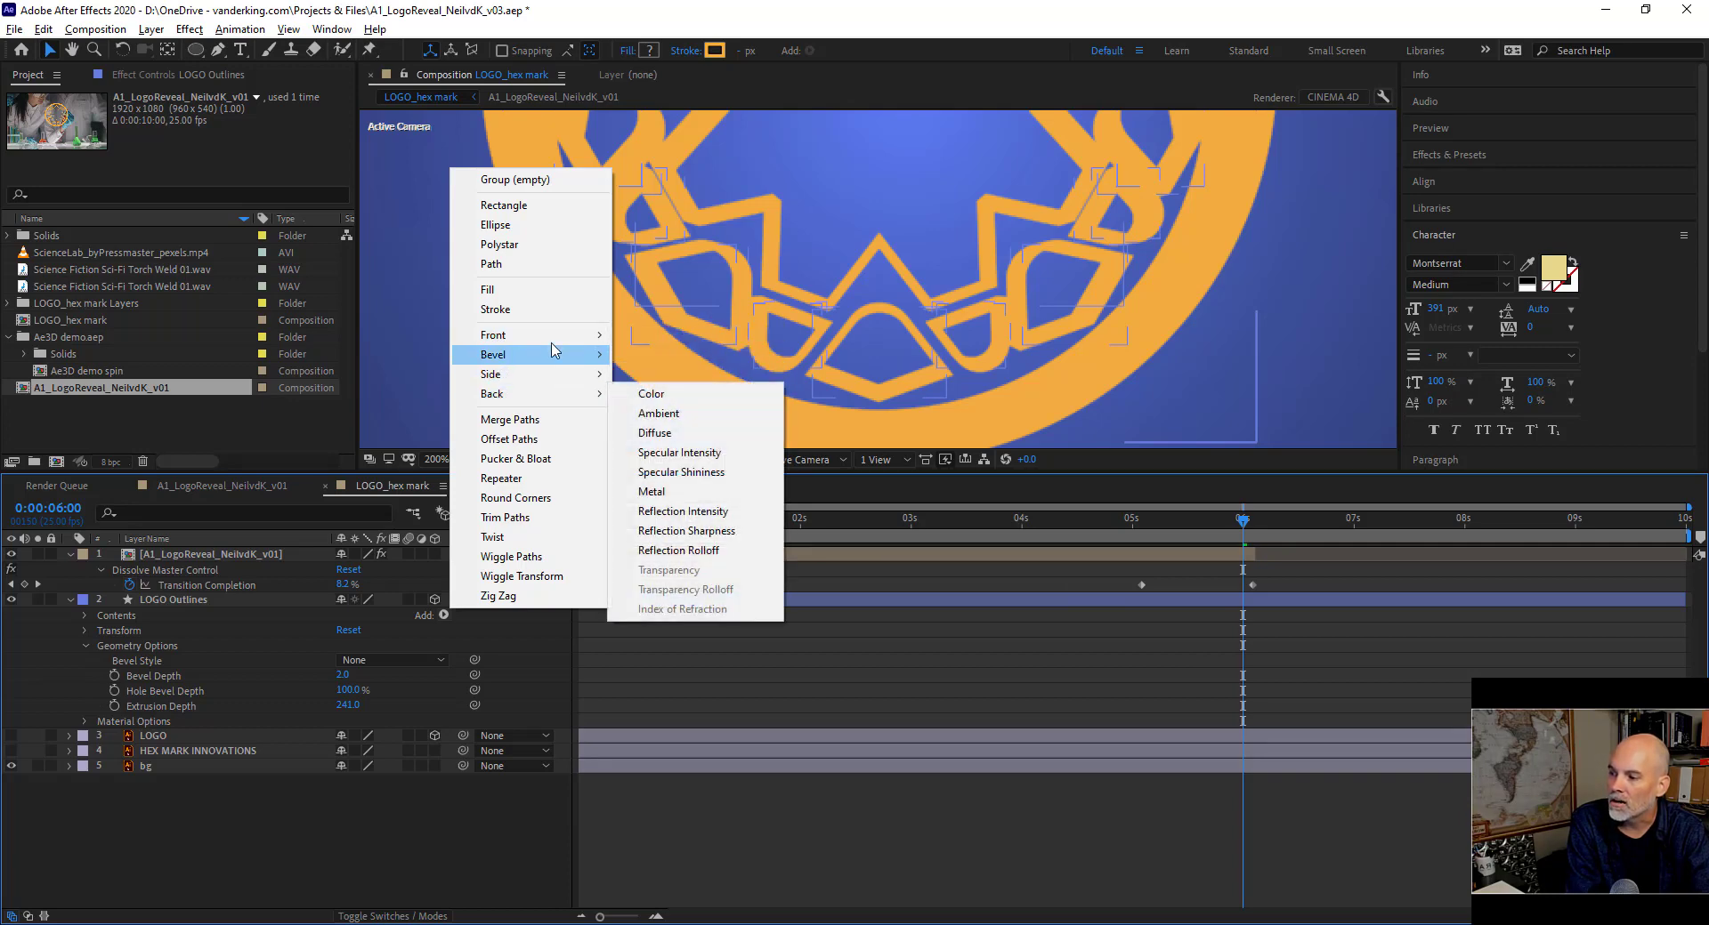
key(Right)
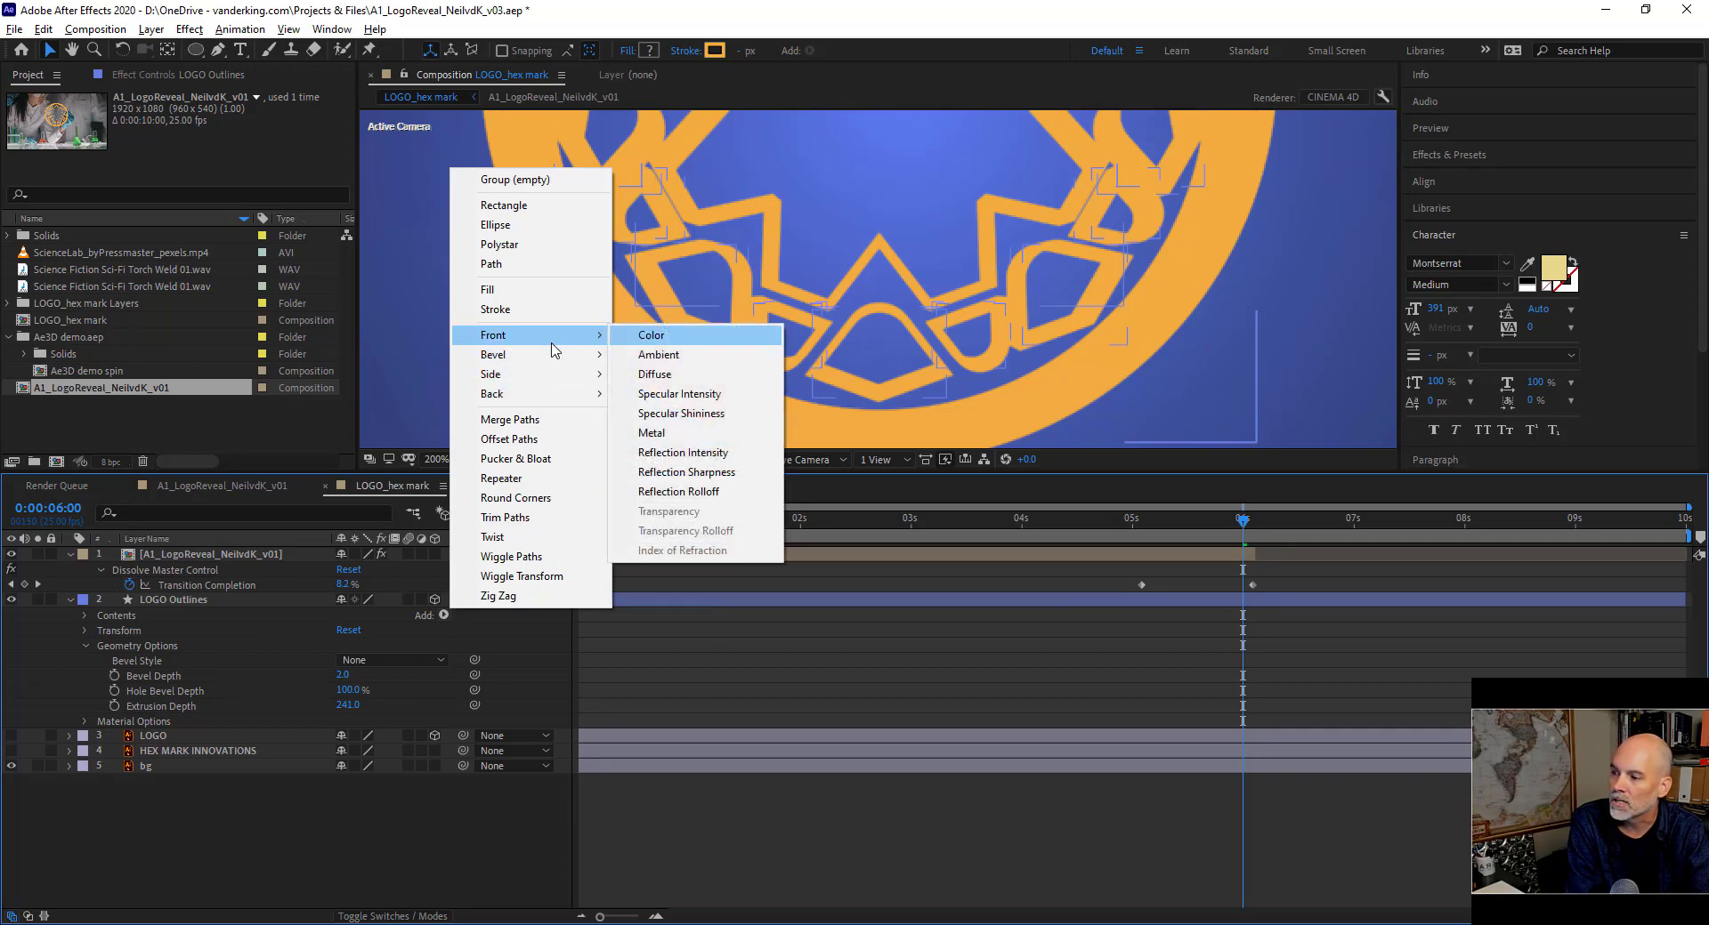
key(Left)
key(Down)
key(Up)
key(Right)
key(Down)
key(Down)
key(Down)
key(Down)
key(Down)
key(Down)
key(Down)
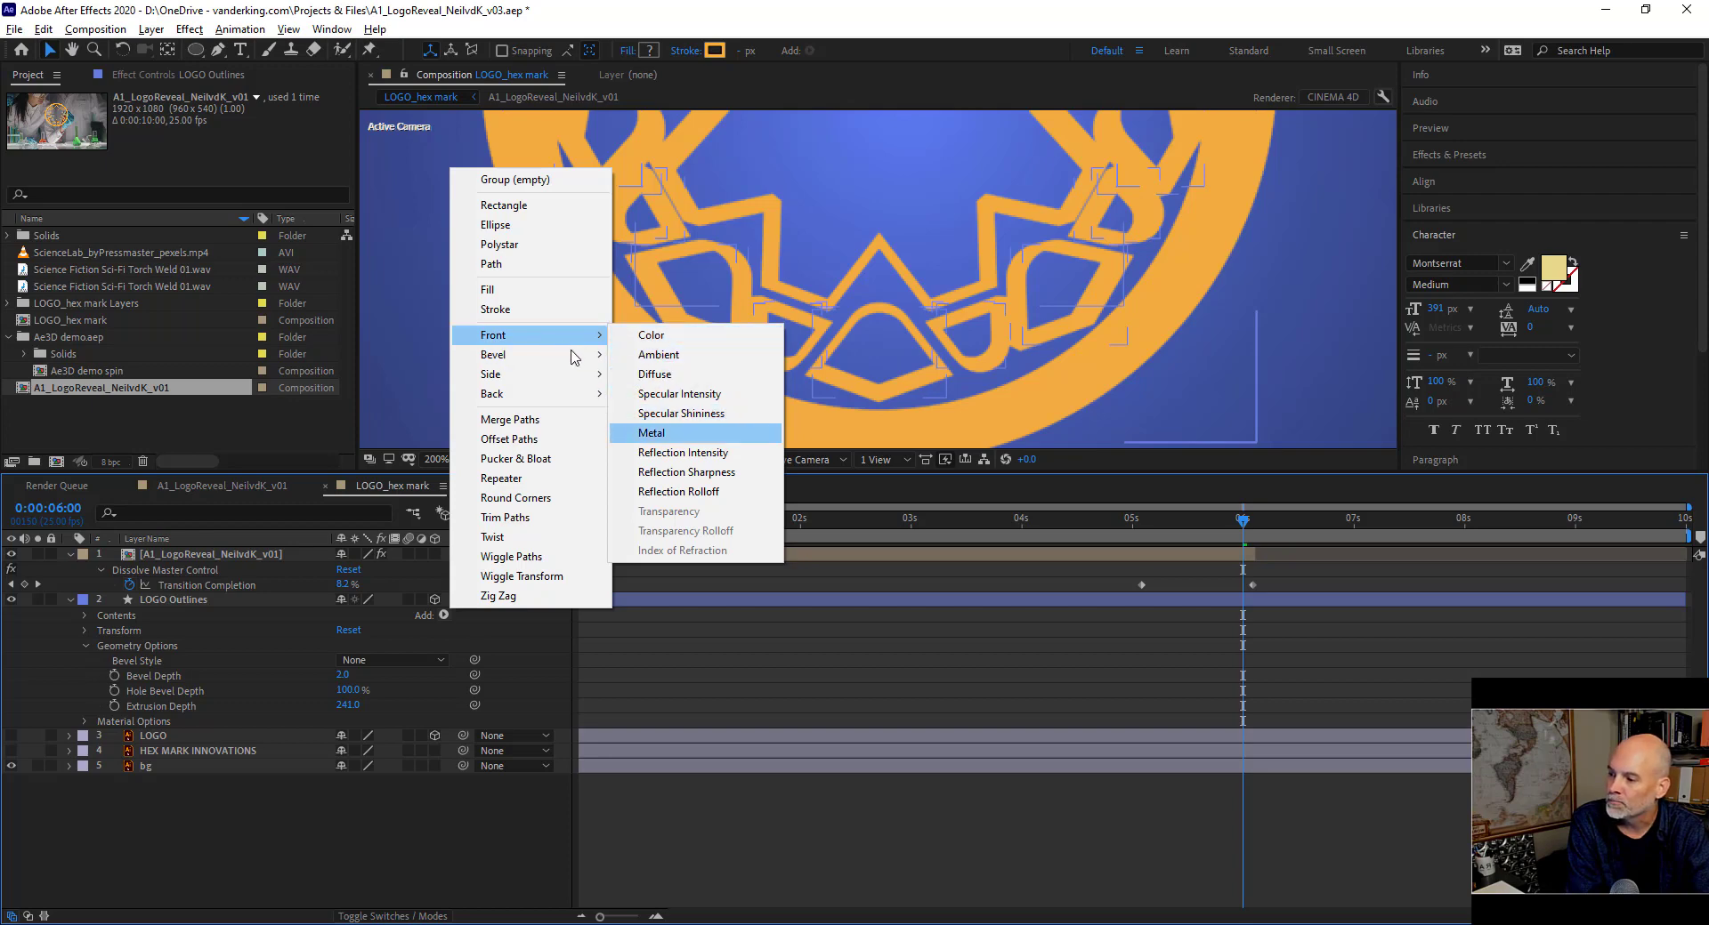
key(Up)
mouse_move(594, 361)
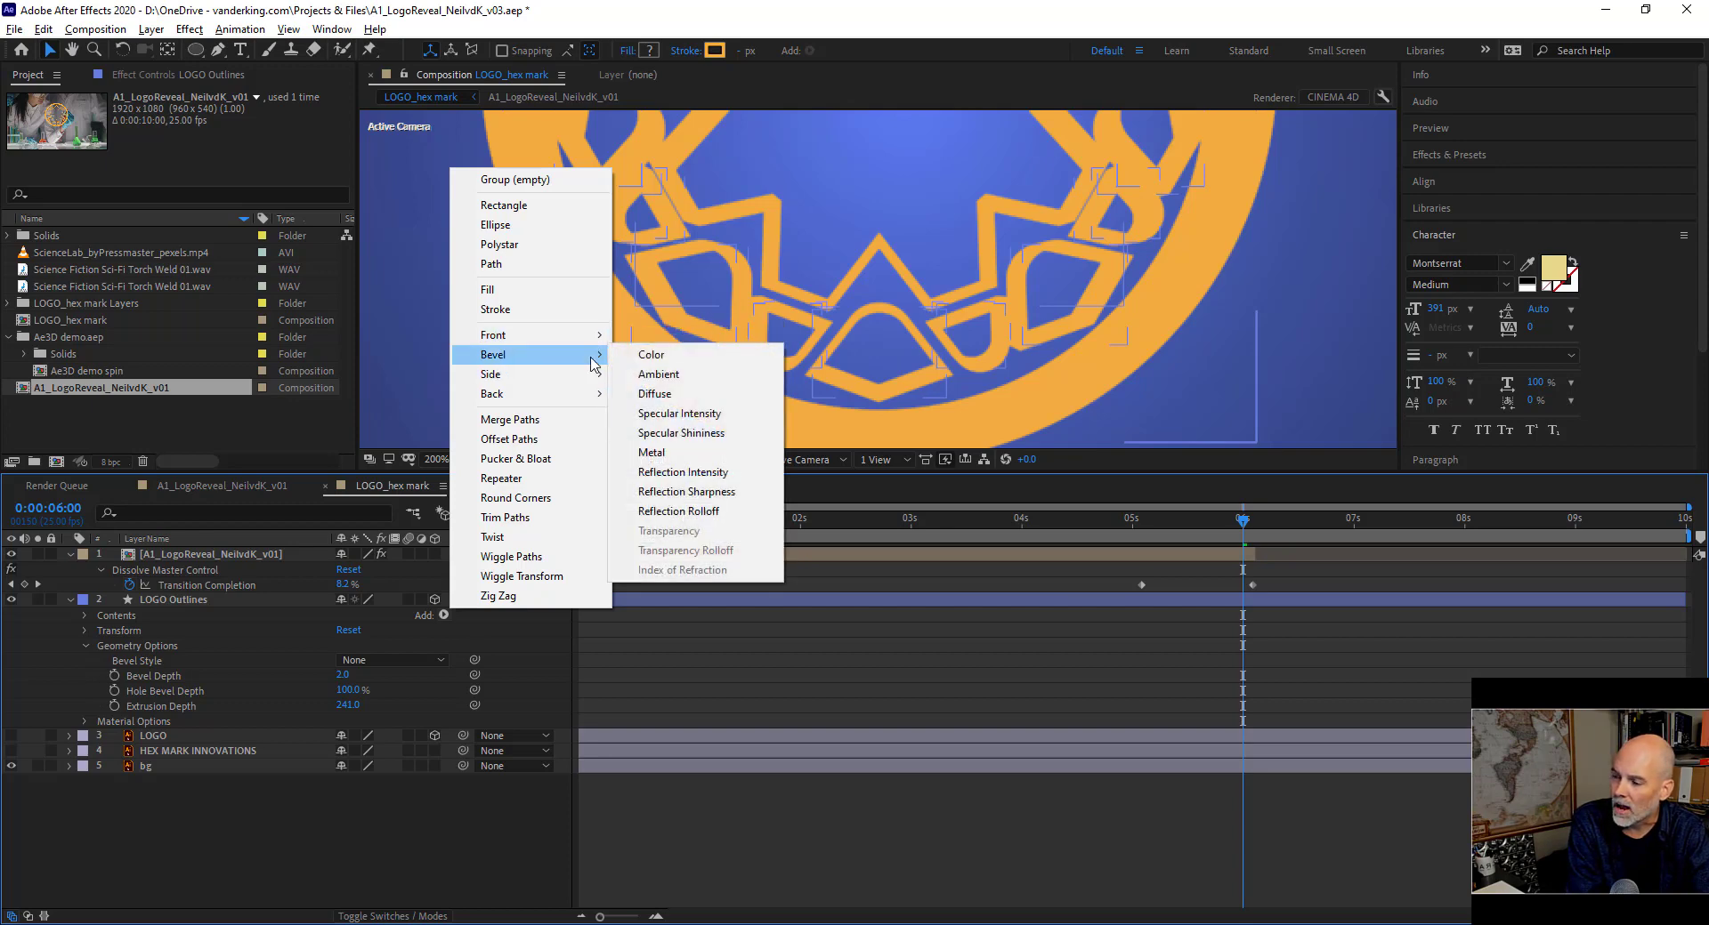
key(Right)
key(Down)
key(Down)
key(Down)
Try to add a Side Color material option directly to the whole LOGO Outlines layer.
mouse_move(531, 370)
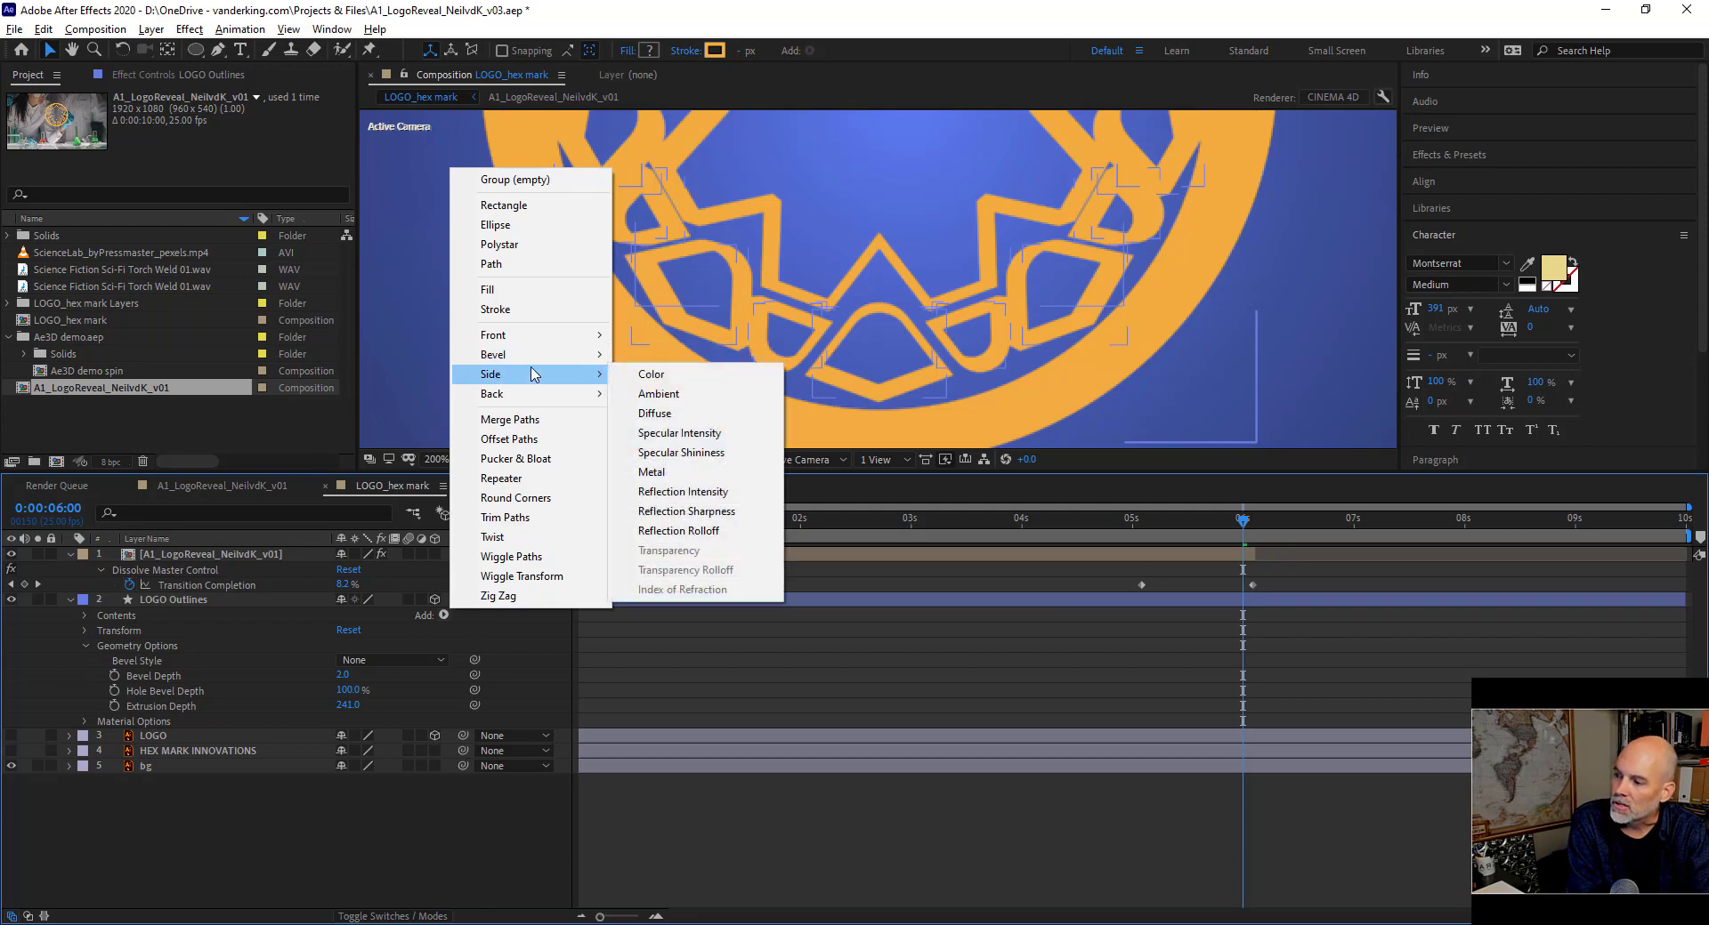
click(709, 375)
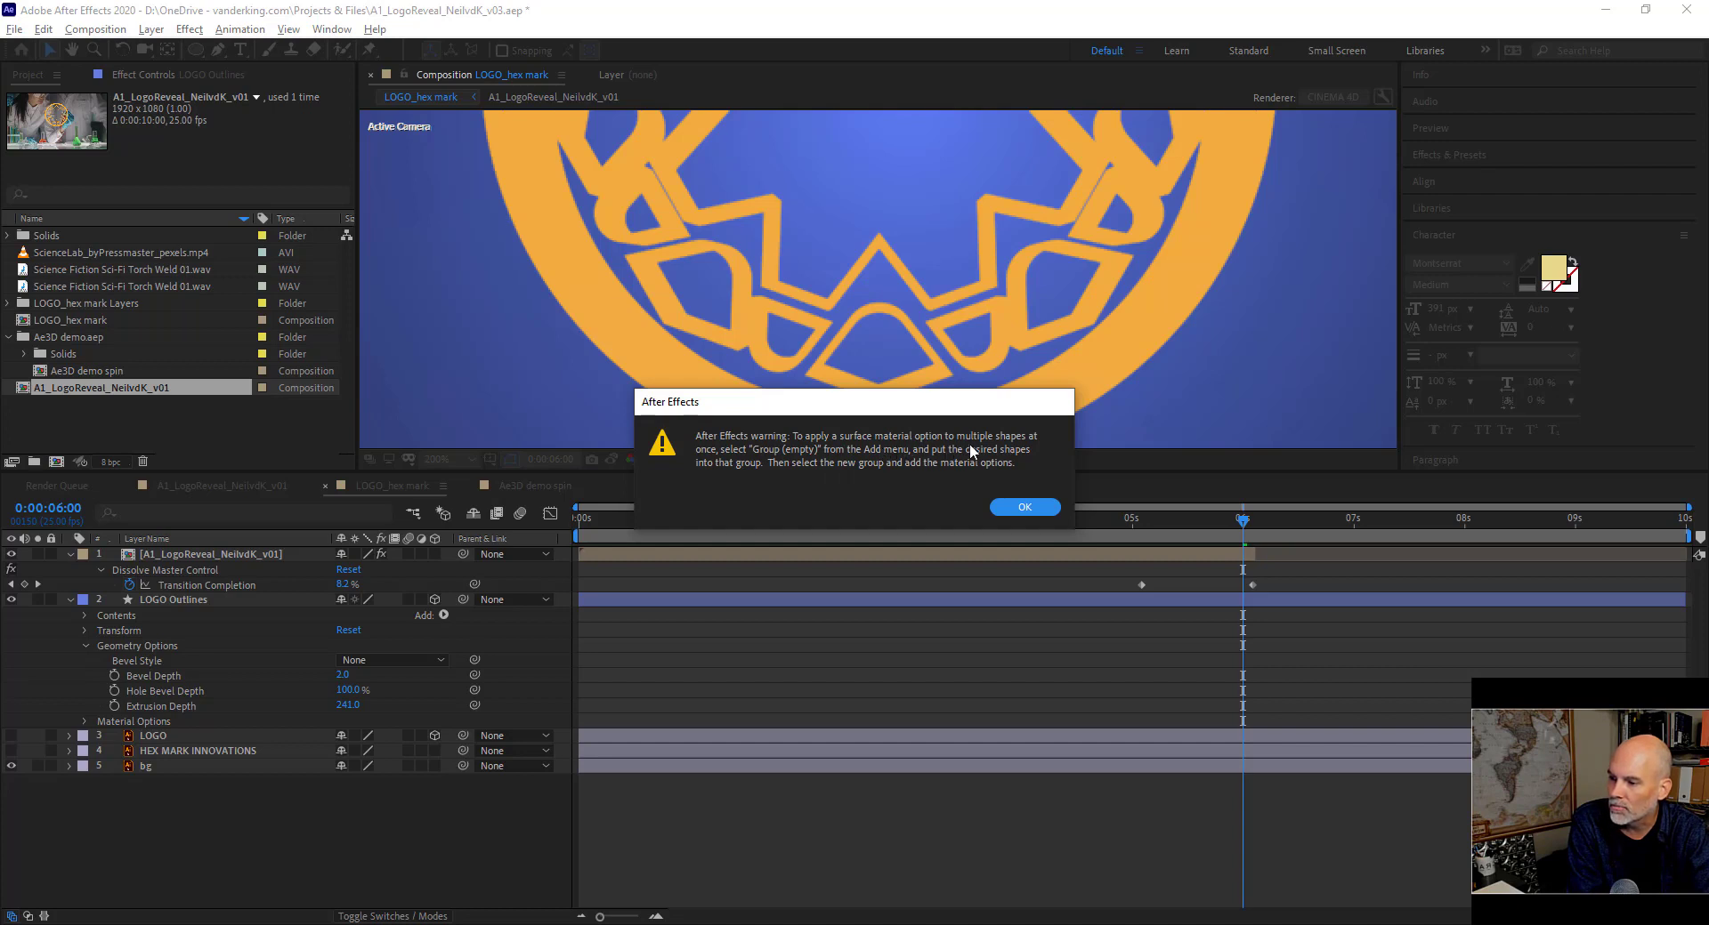
click(1037, 509)
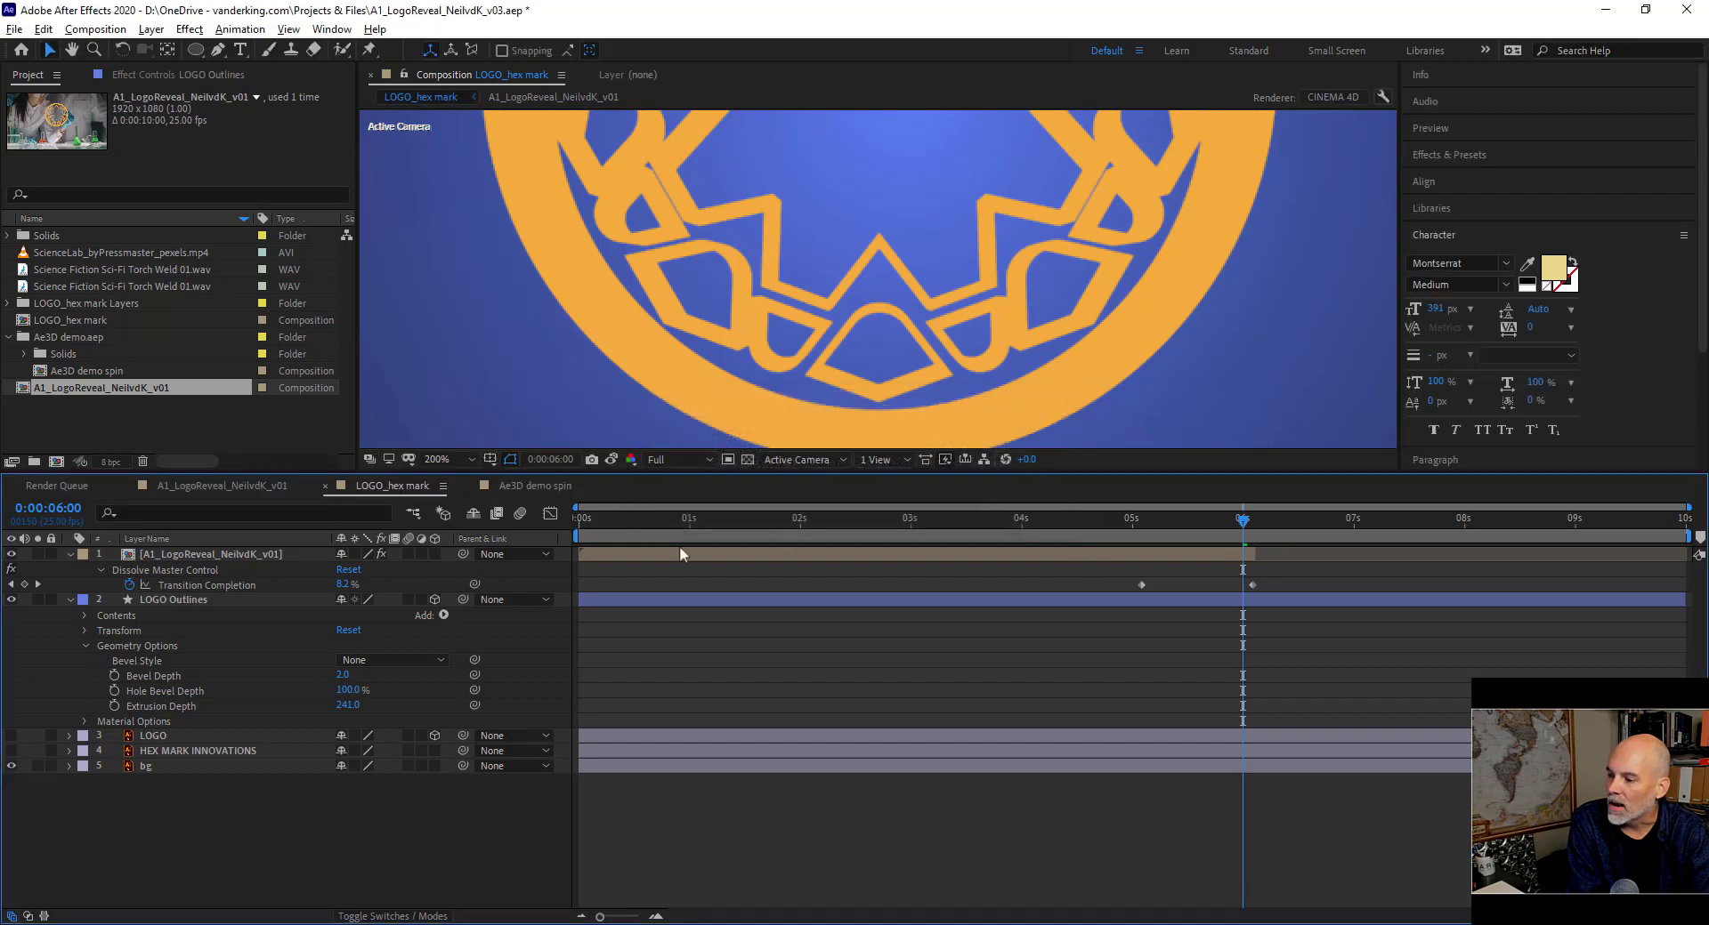
Expand the contents of the LOGO Outlines layer and add an empty group to them.
click(86, 615)
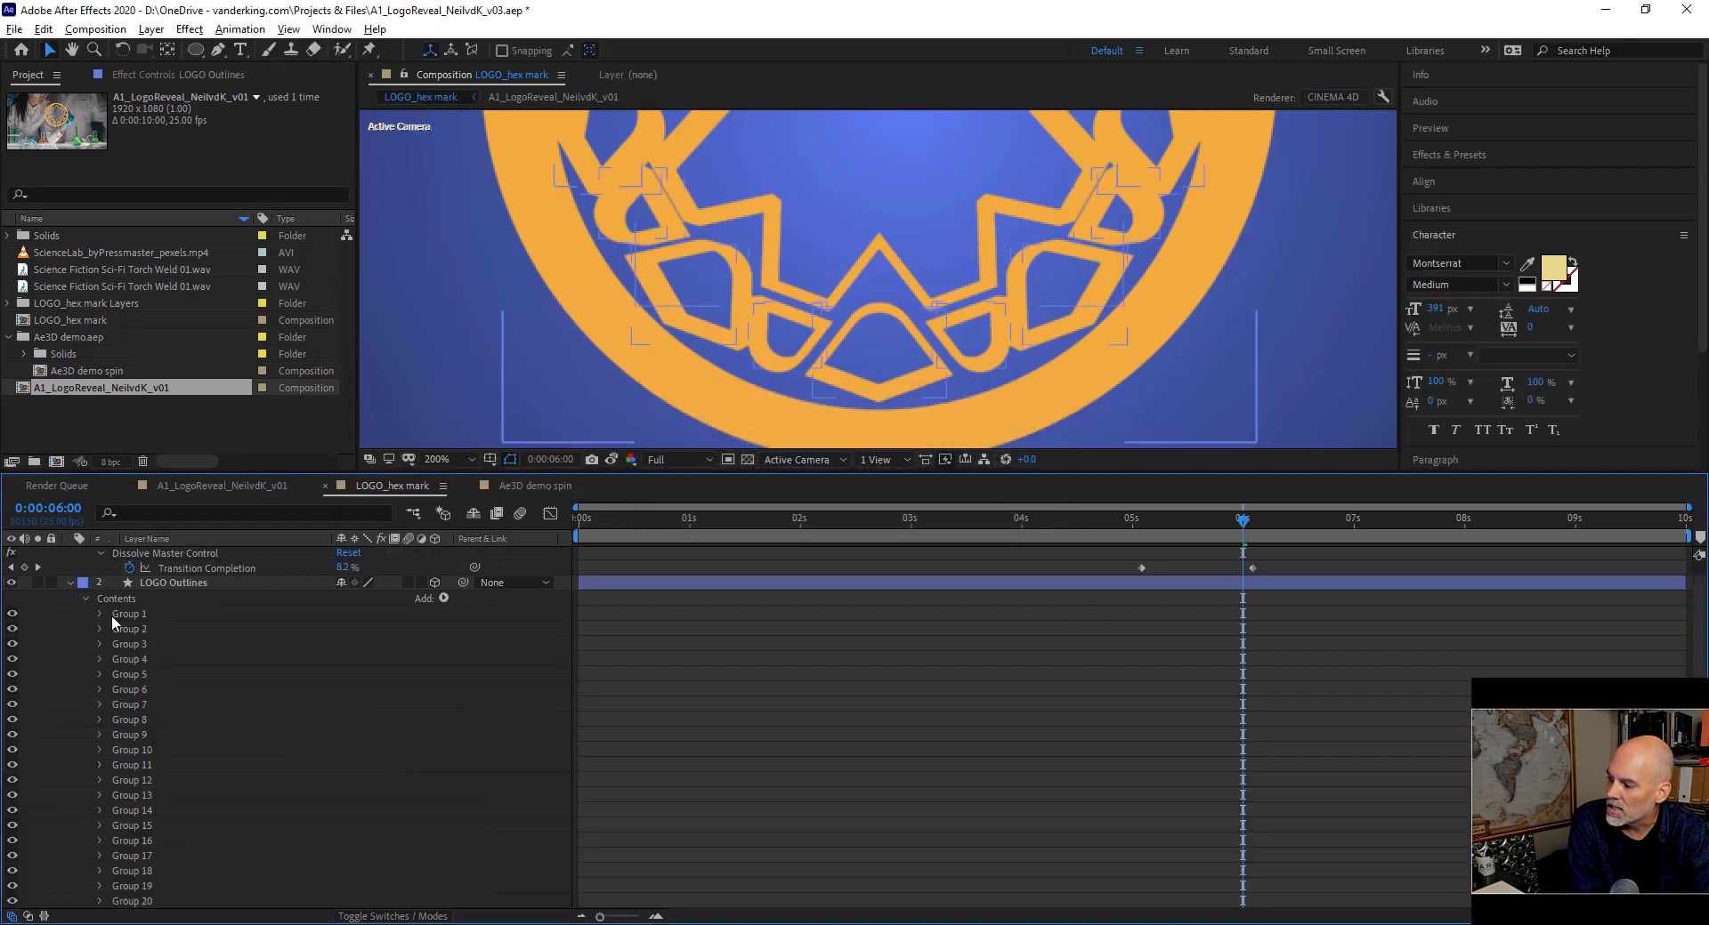
scroll(111, 616, down, 4)
scroll(136, 739, up, 4)
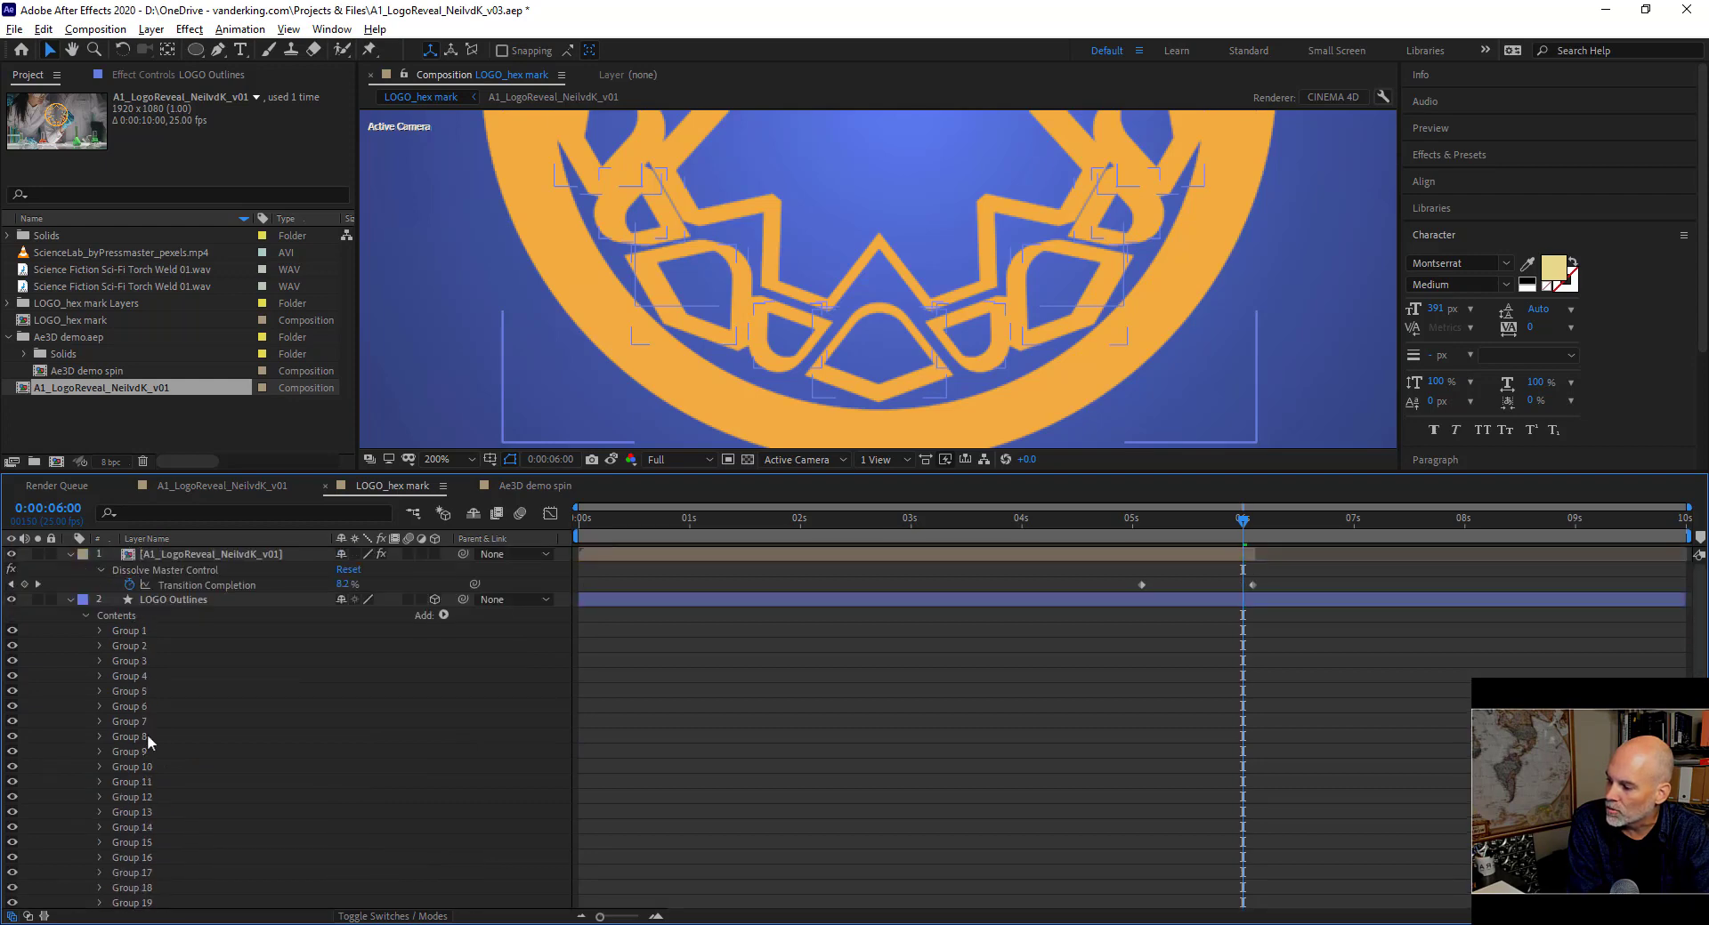
click(444, 615)
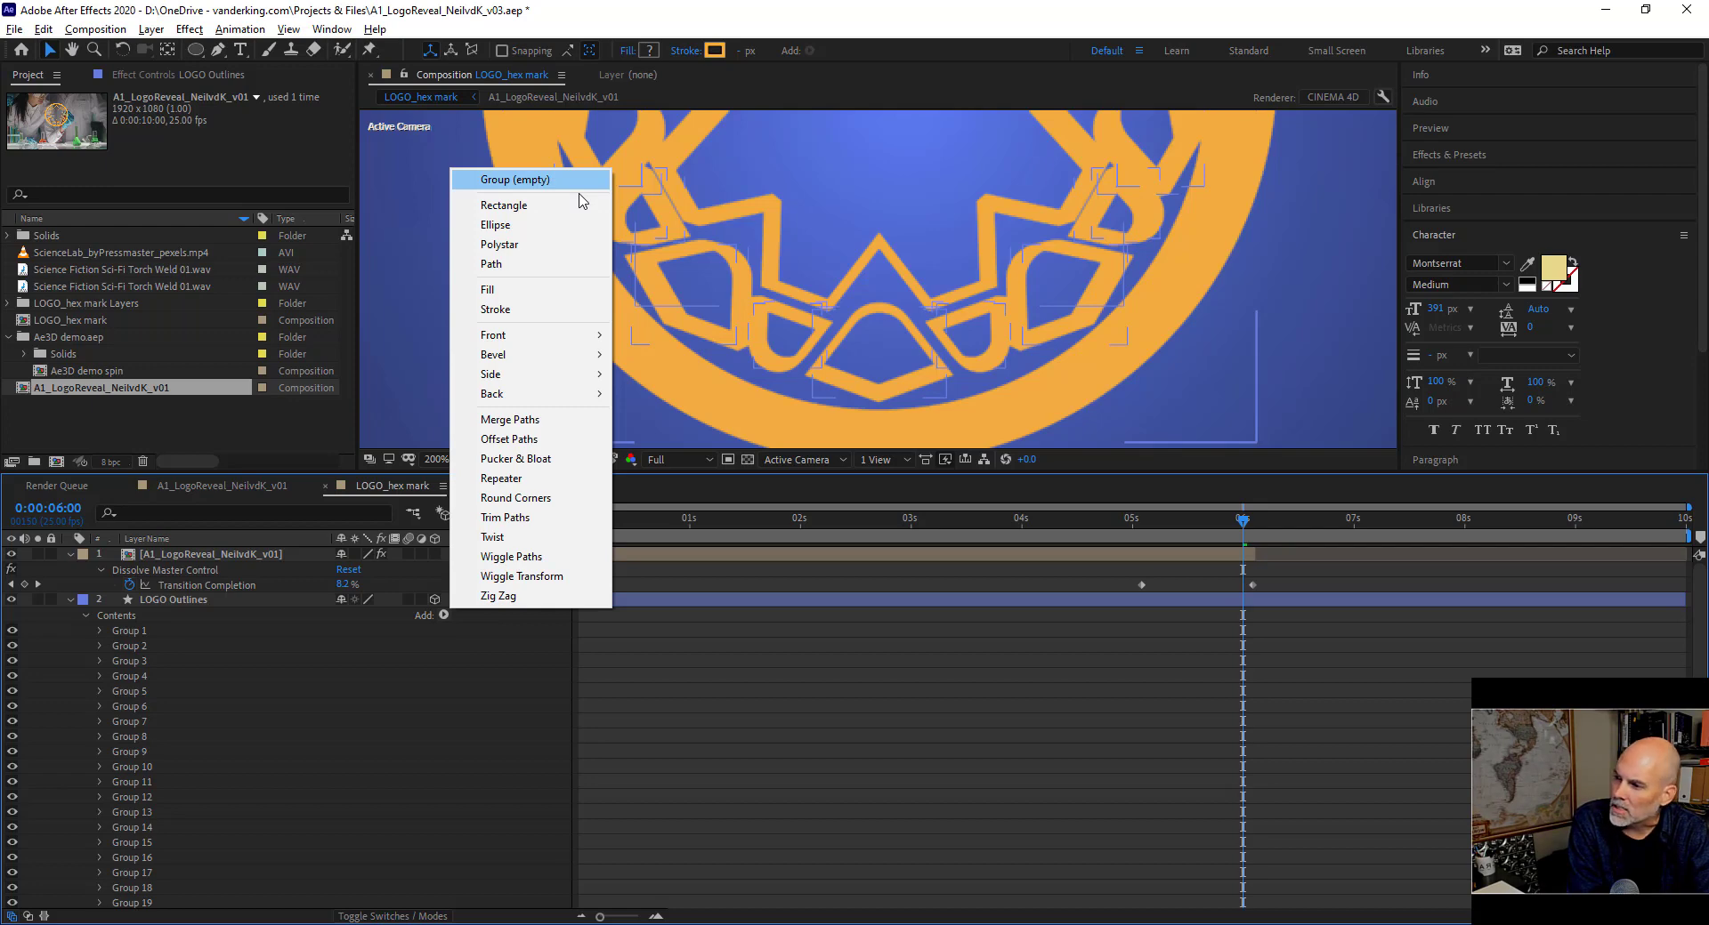
click(522, 183)
Move Group 1 through Group 20 of LOGO Outlines into the new empty group.
click(152, 885)
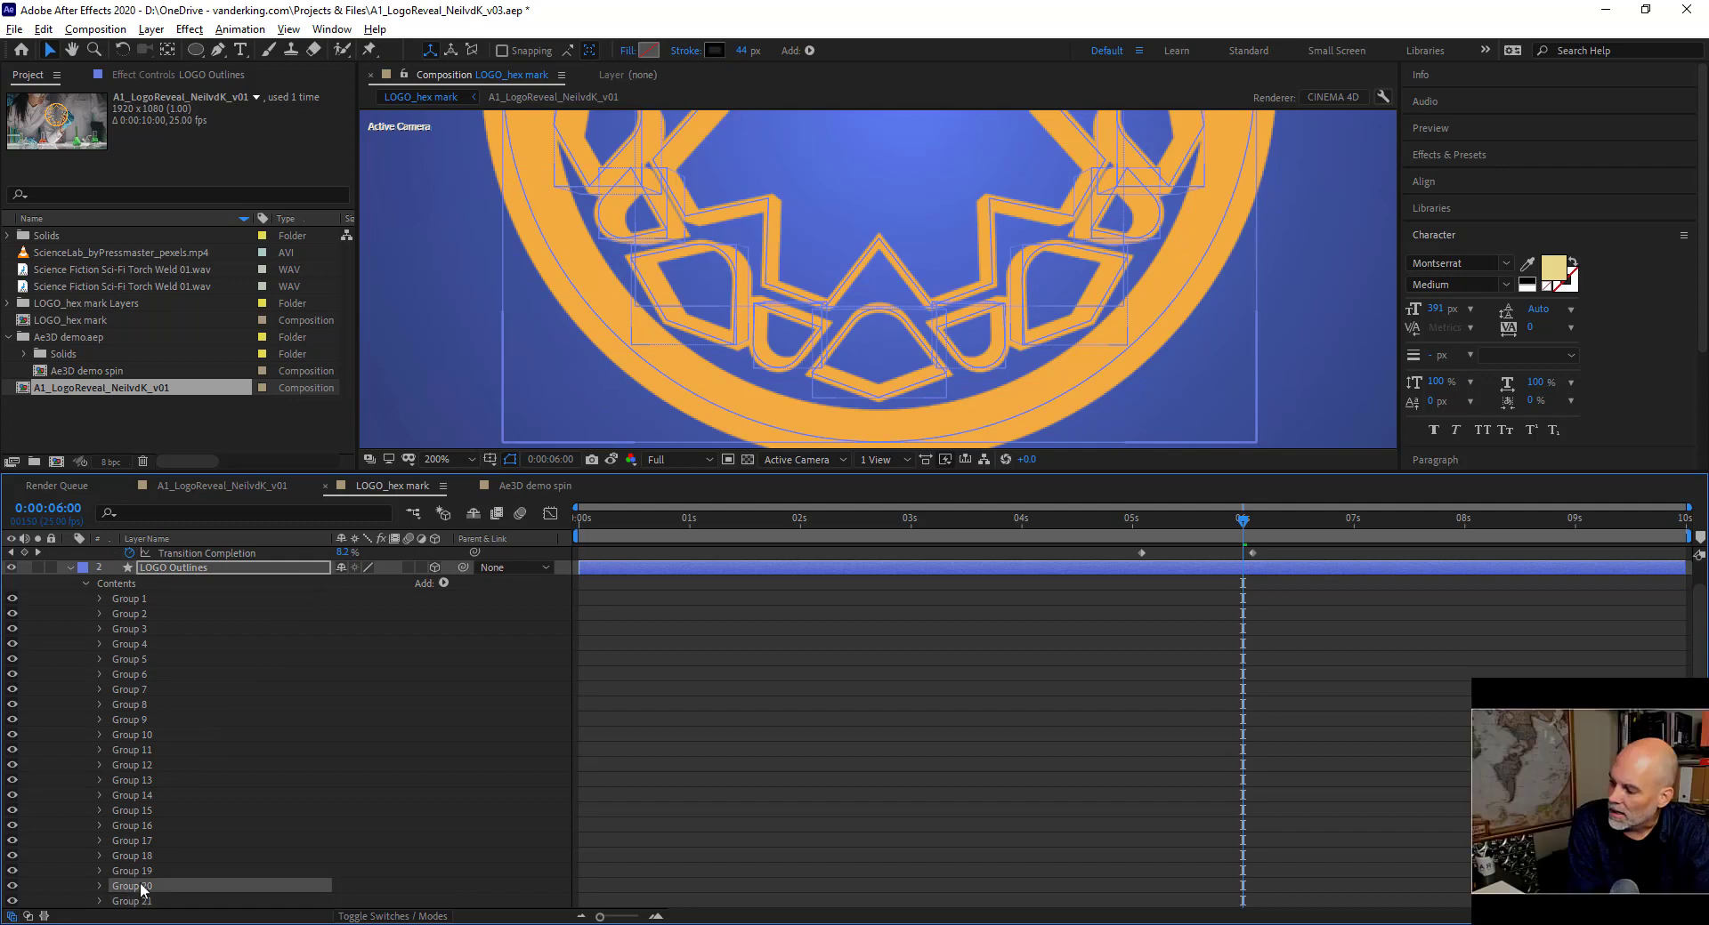
shift+click(154, 603)
drag(149, 881, 147, 746)
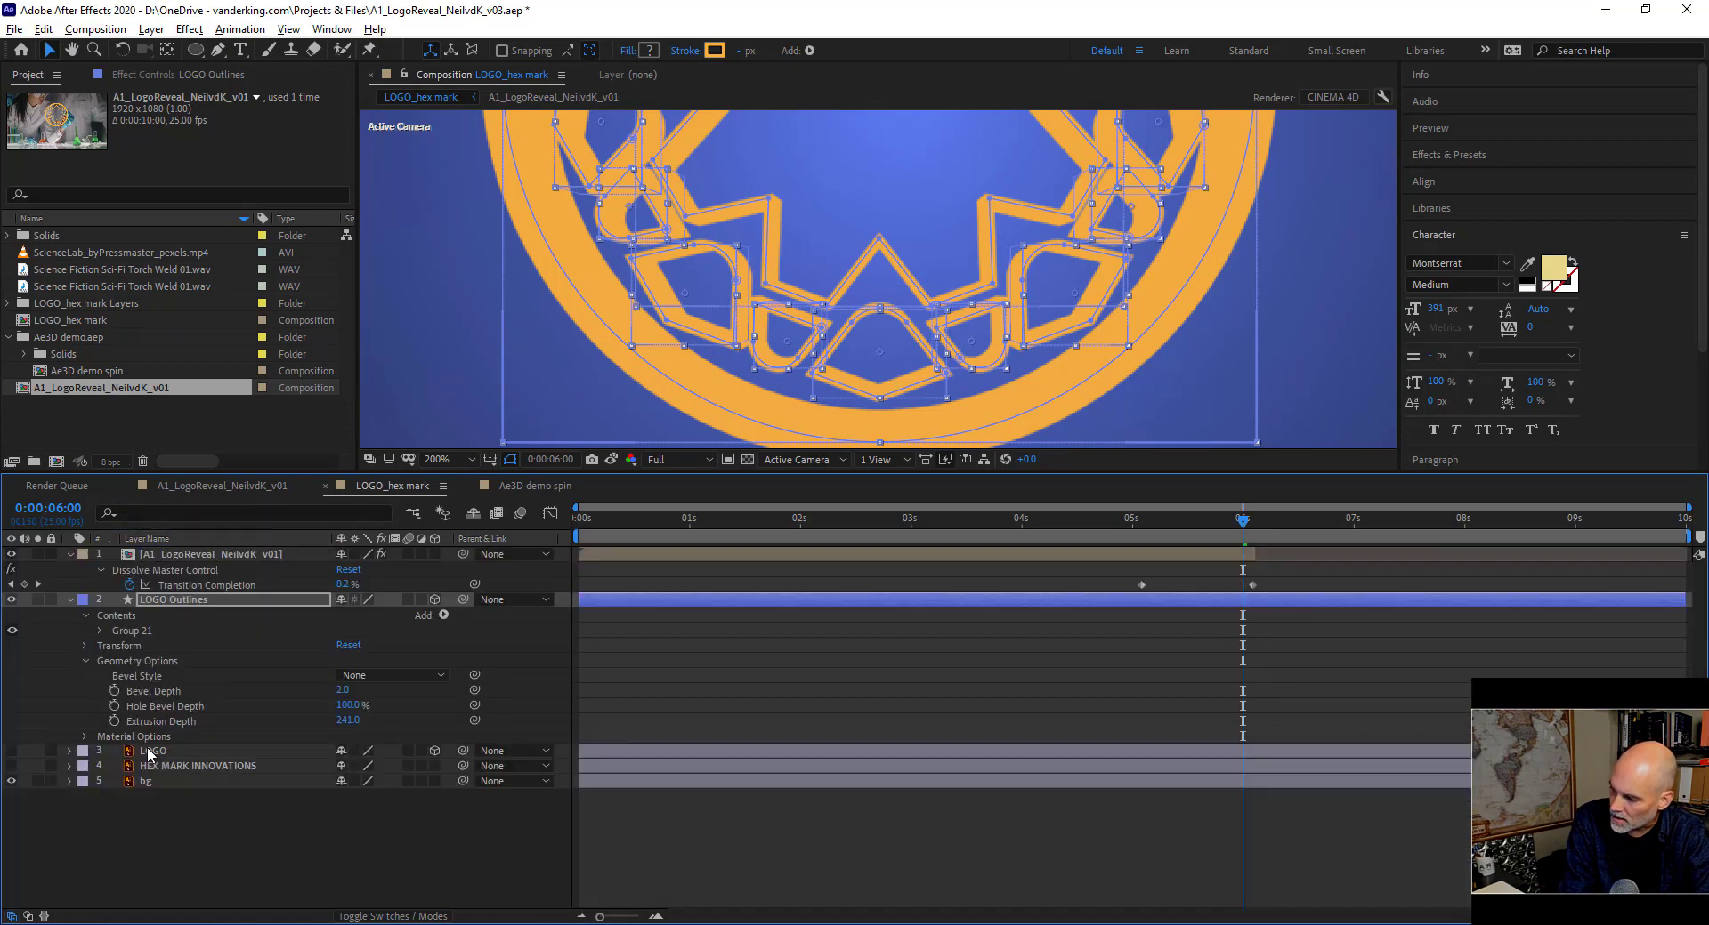
Add a Side Color material option to Group 21, which holds all the logo shapes.
click(130, 630)
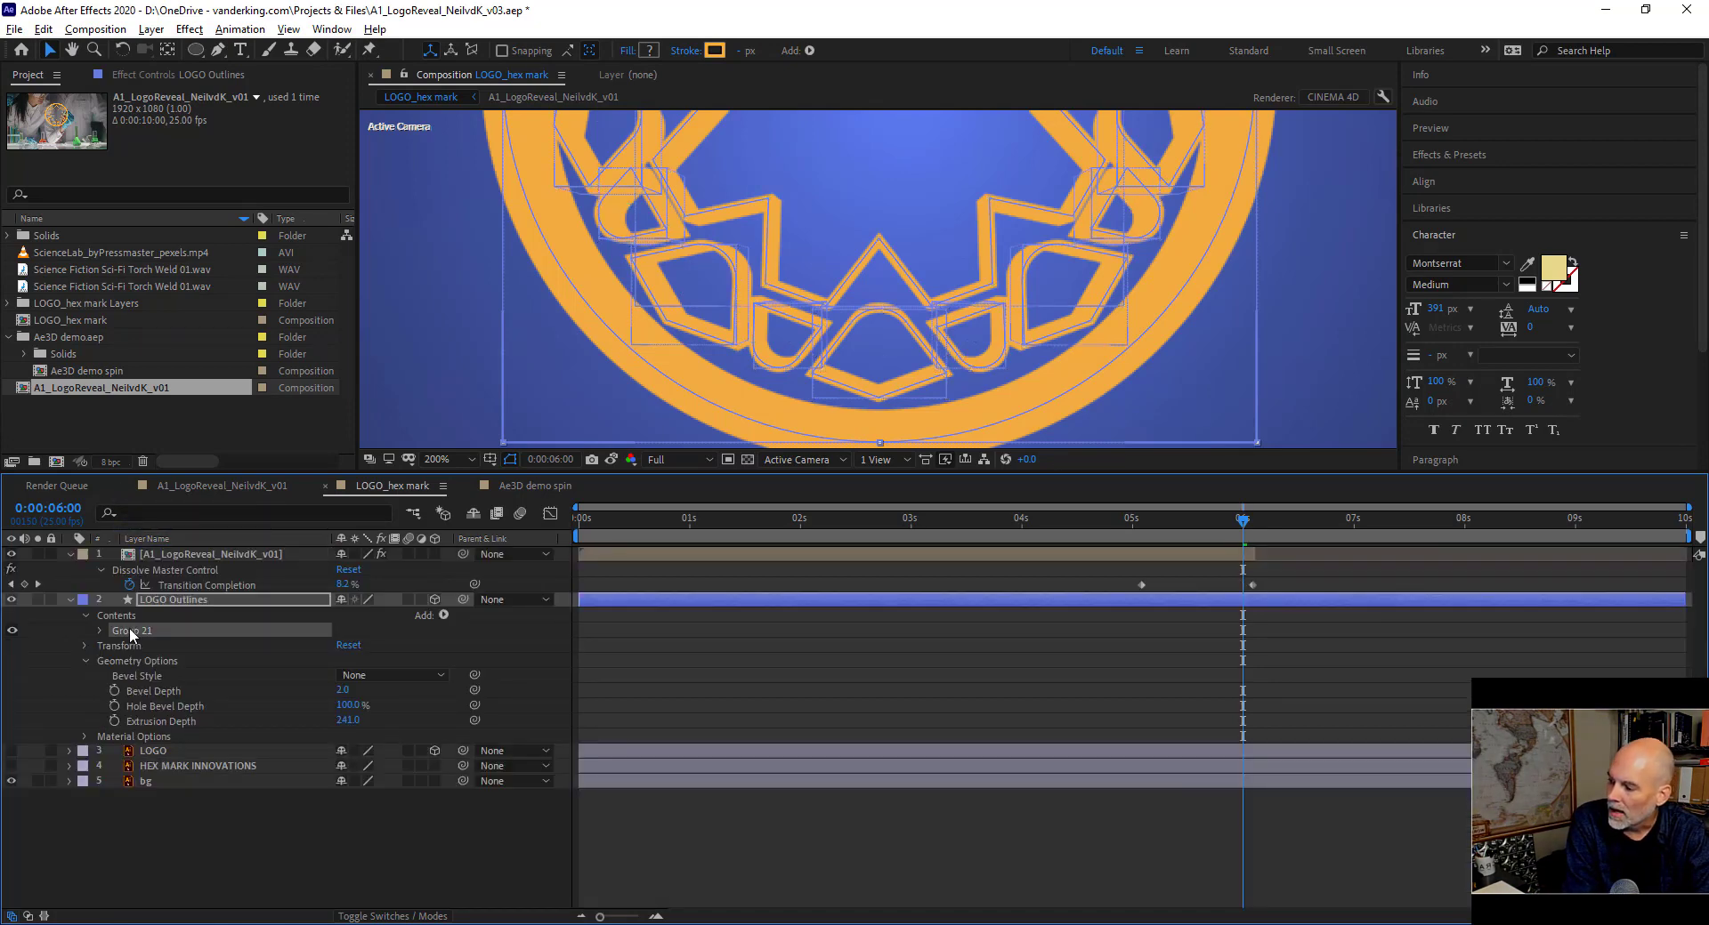
click(444, 615)
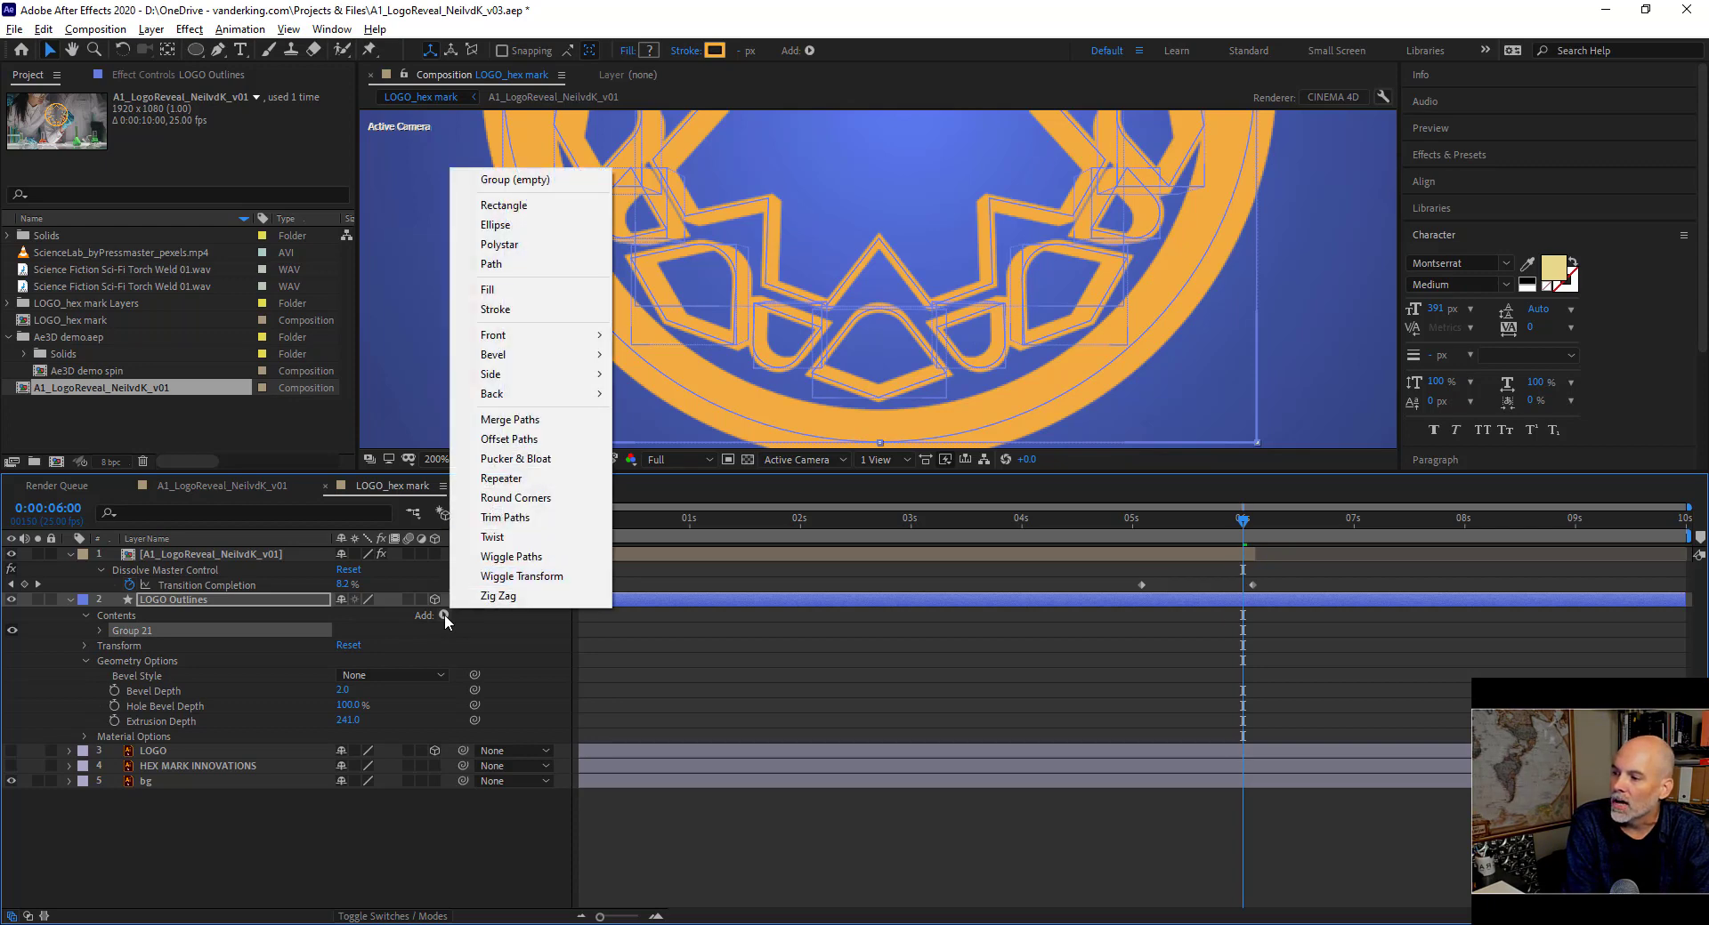
mouse_move(530, 374)
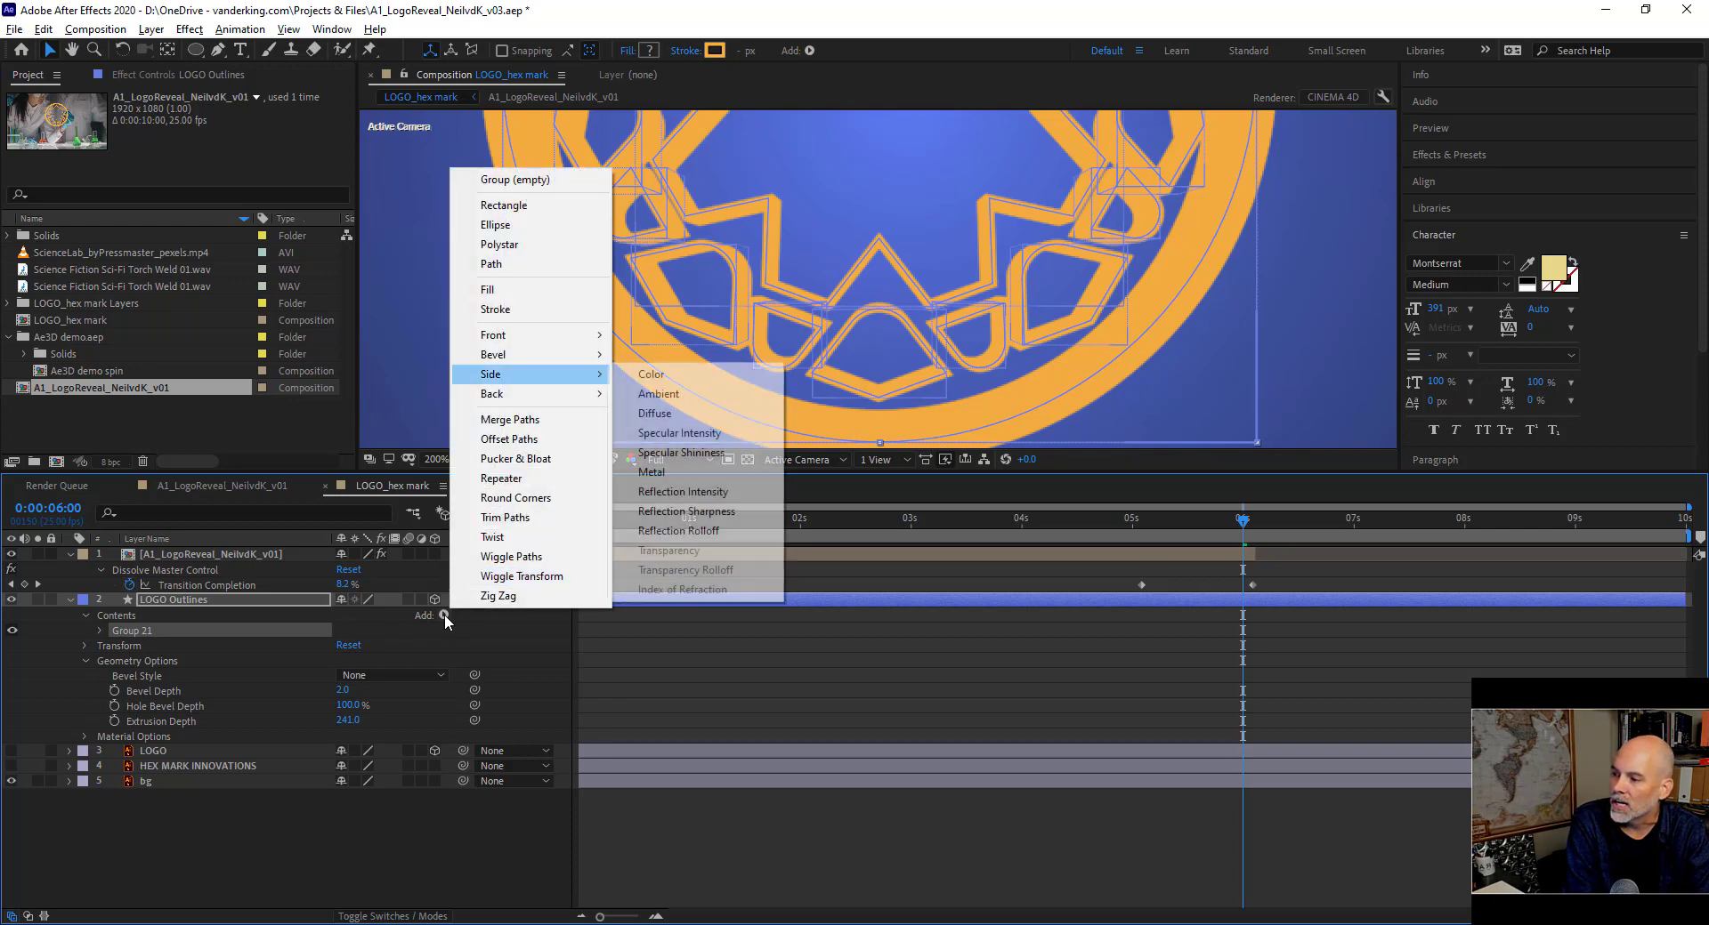
click(655, 377)
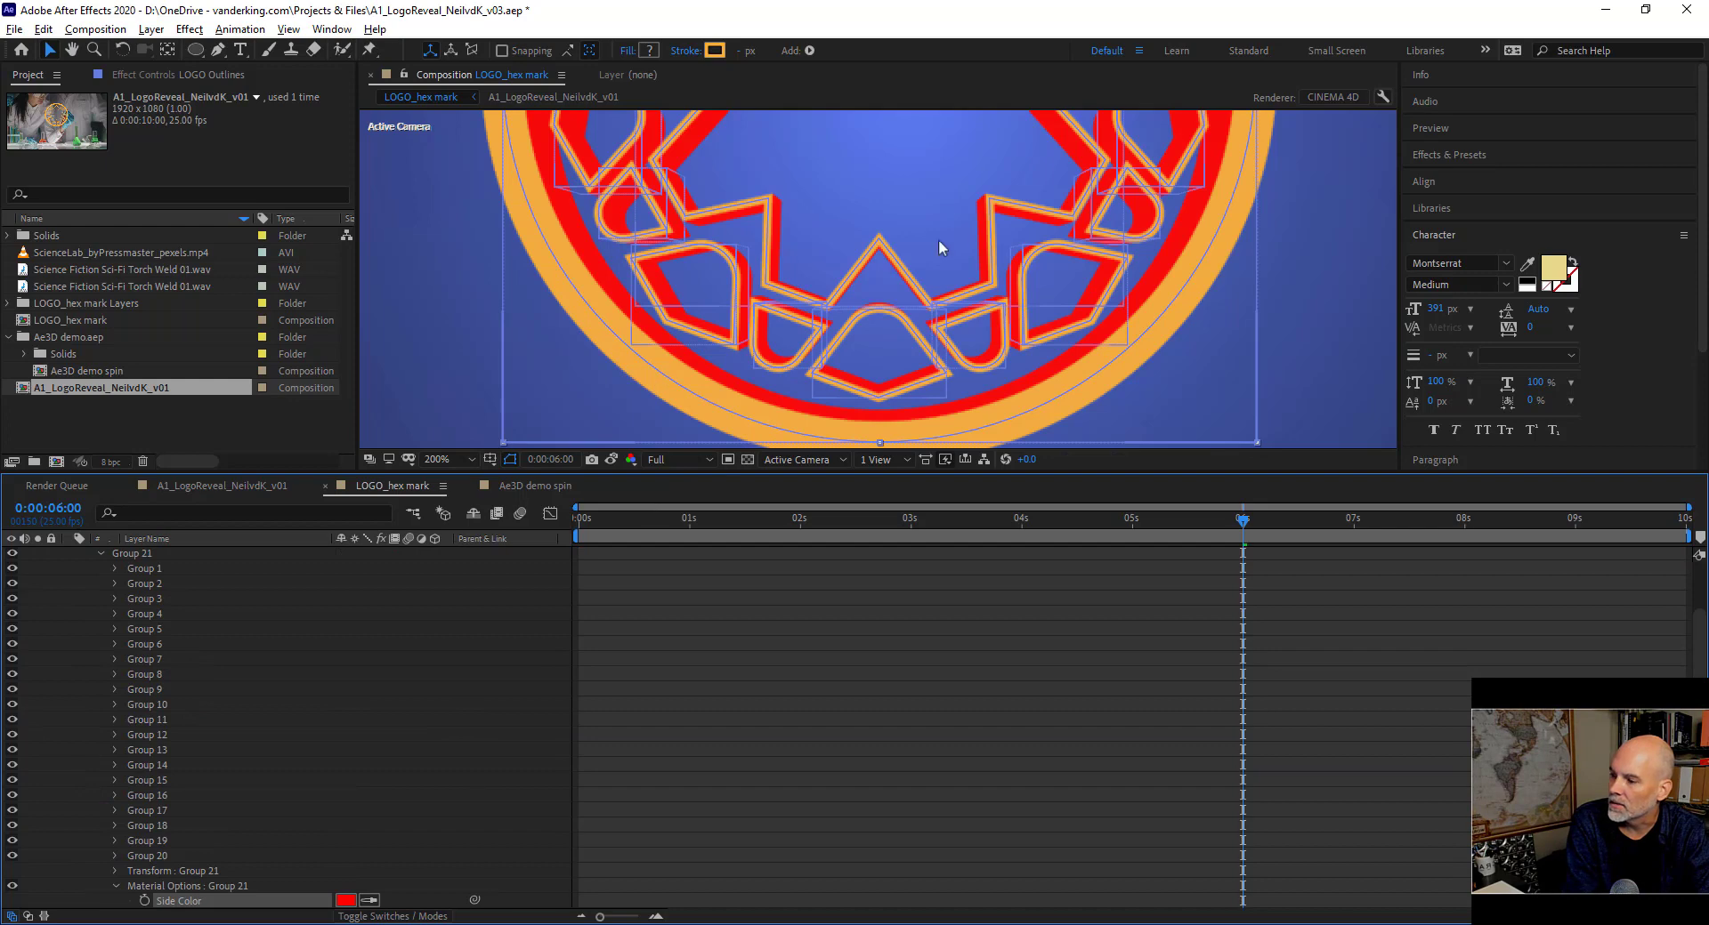
Sample the orange of the logo's outer ring as the Side Color of Group 21.
key(comma)
key(comma)
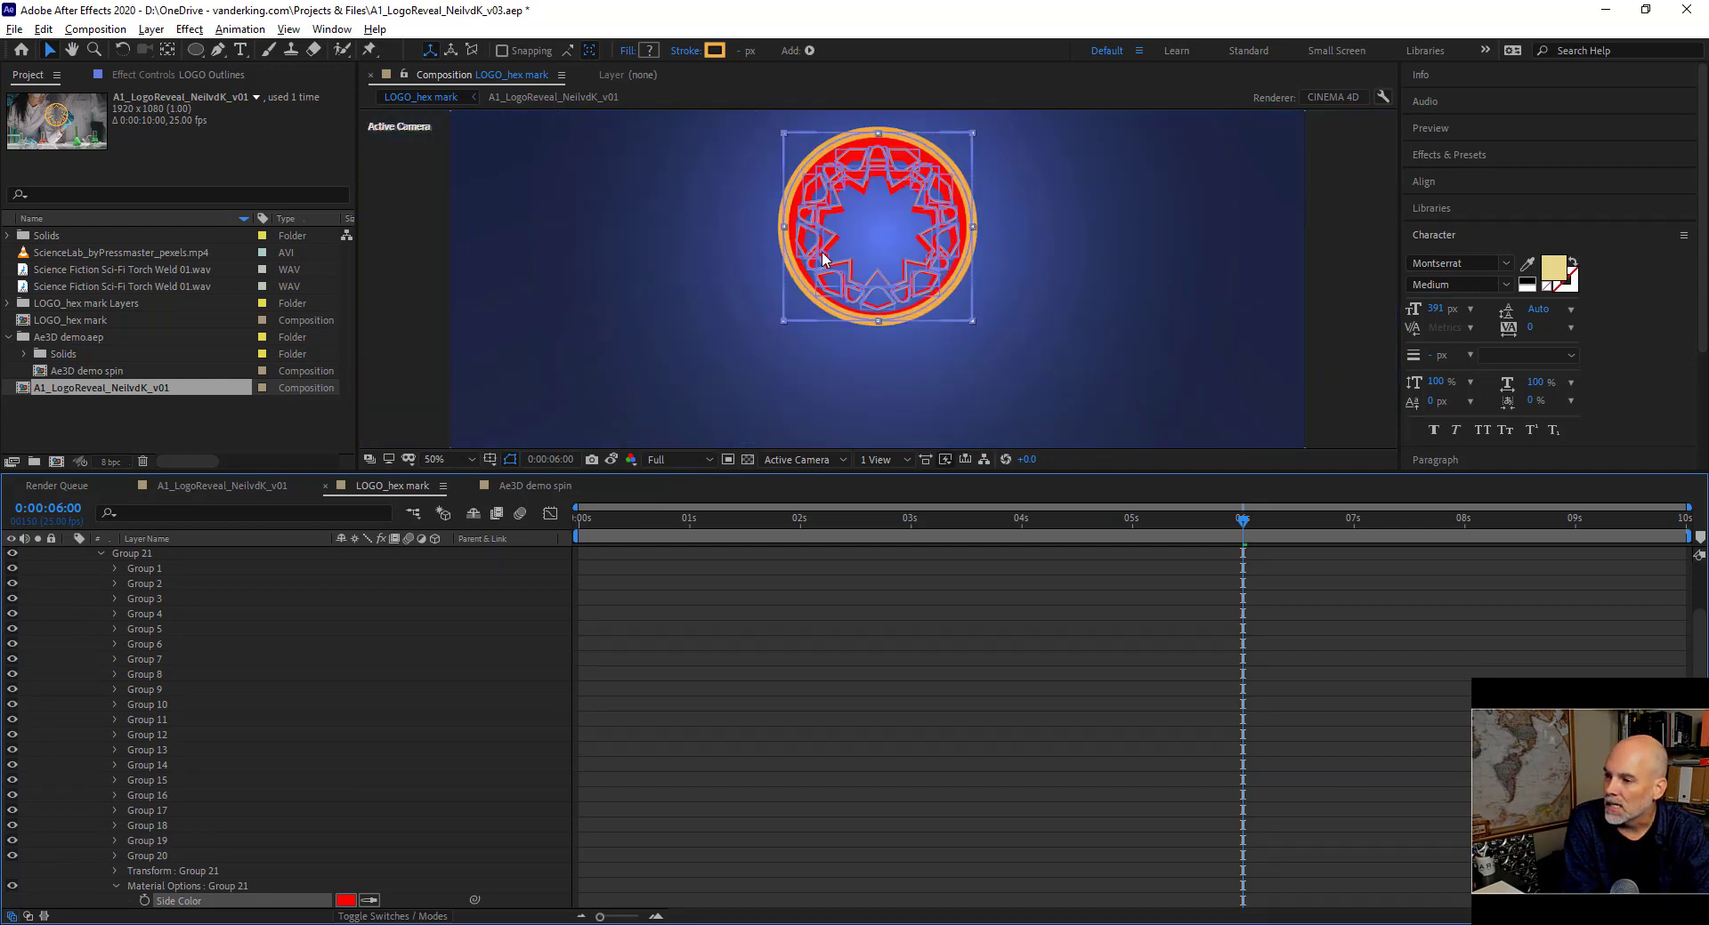
click(371, 901)
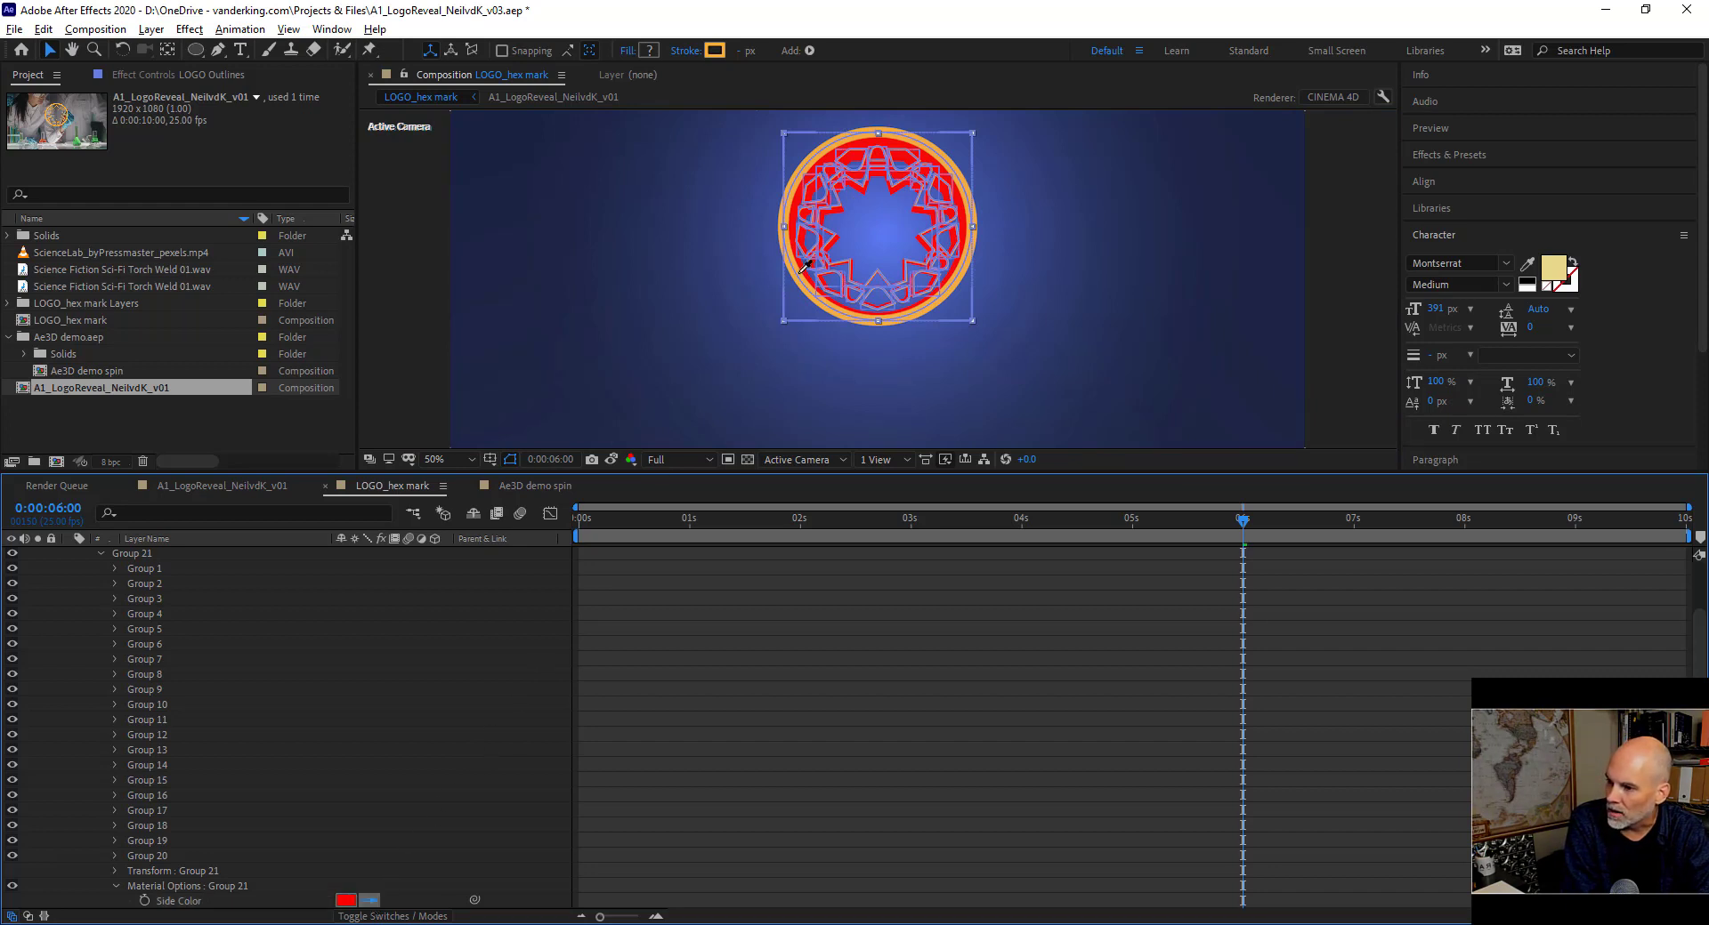
click(800, 273)
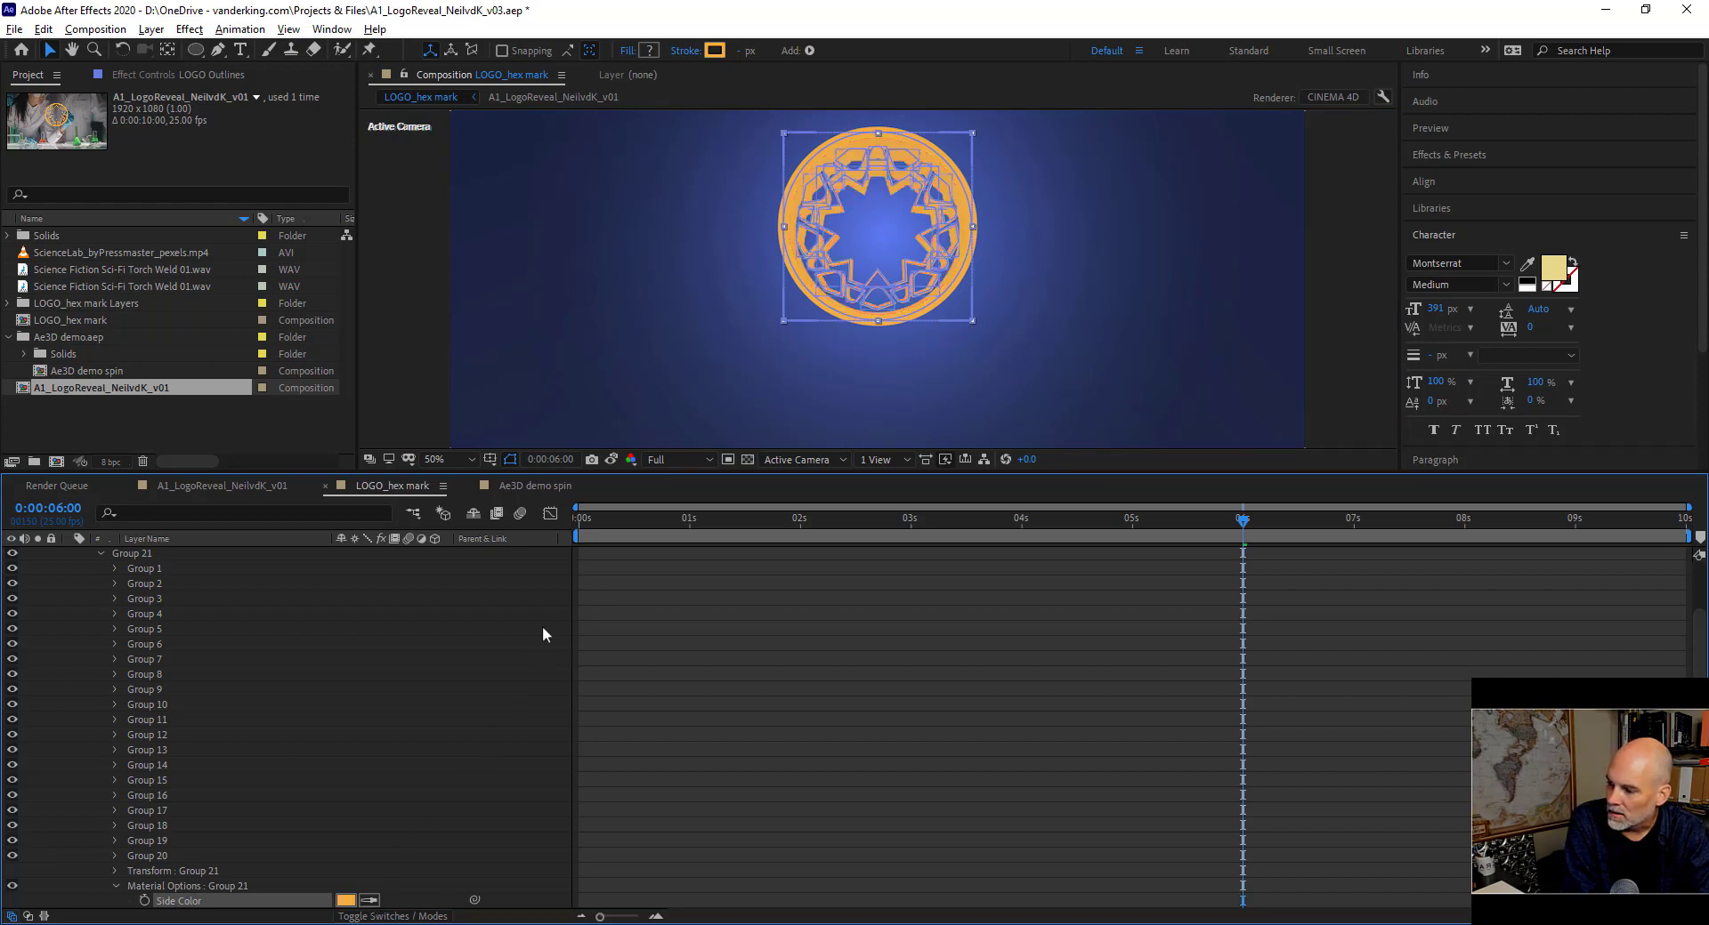
Darken the Side Color of Group 21 to AE8544 and inspect the shaded sides of the logo up close.
click(345, 900)
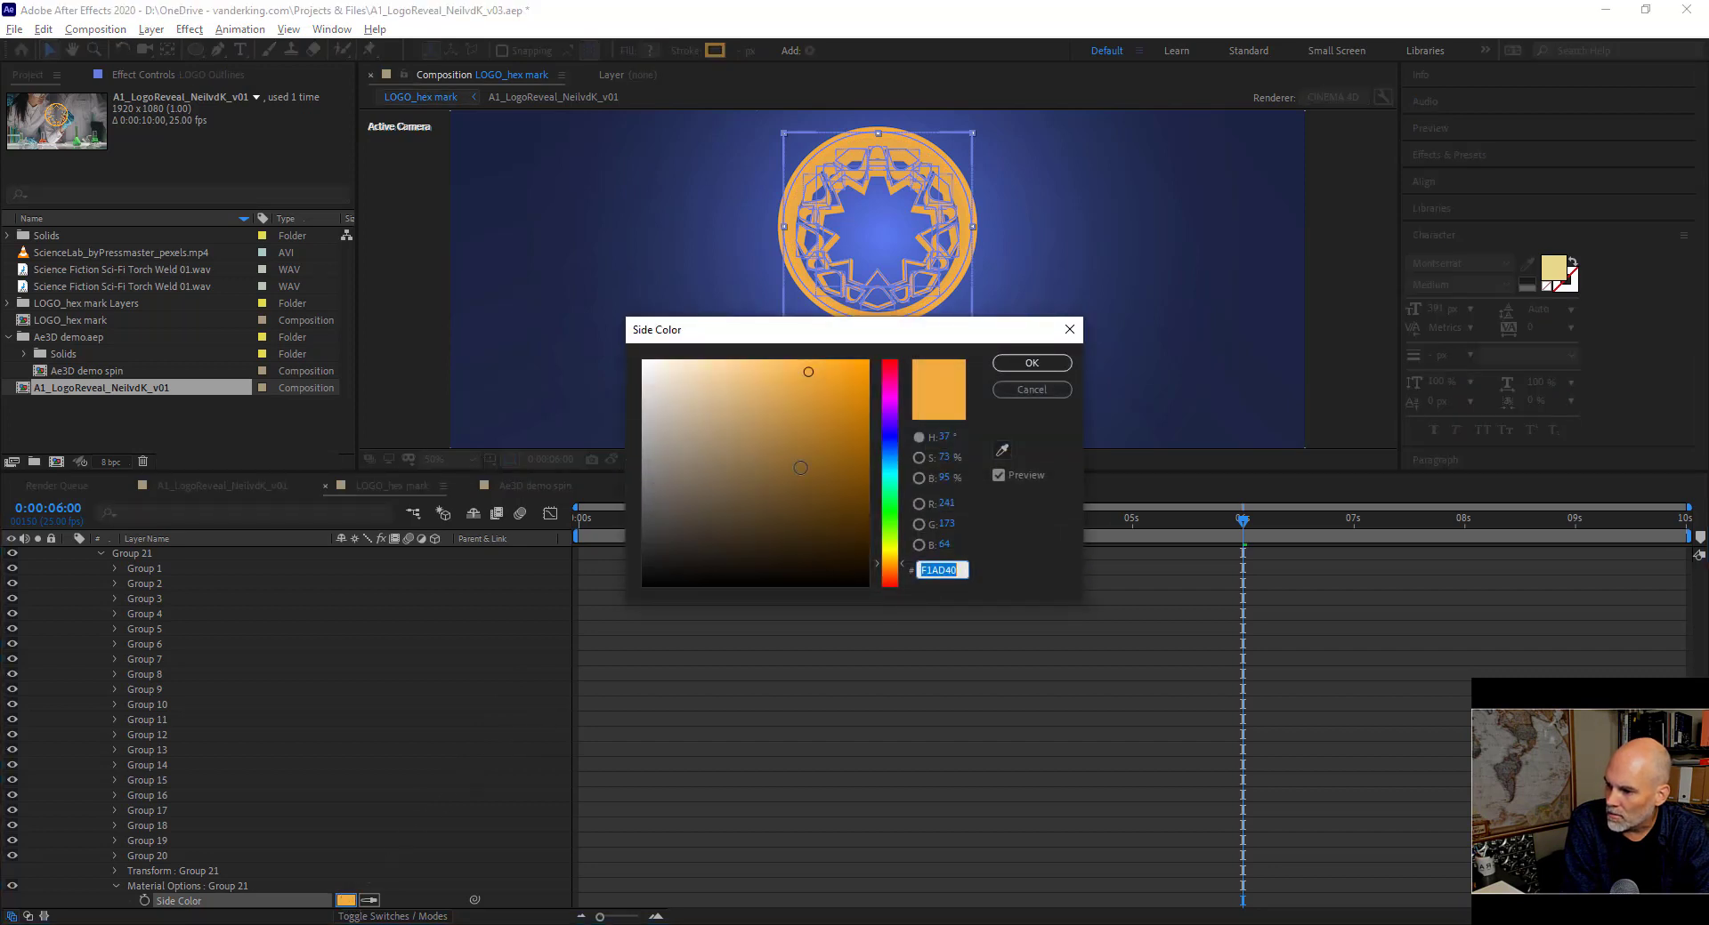
click(809, 459)
mouse_move(809, 459)
mouse_down()
mouse_move(809, 422)
mouse_move(763, 427)
mouse_move(806, 445)
mouse_move(779, 431)
mouse_up()
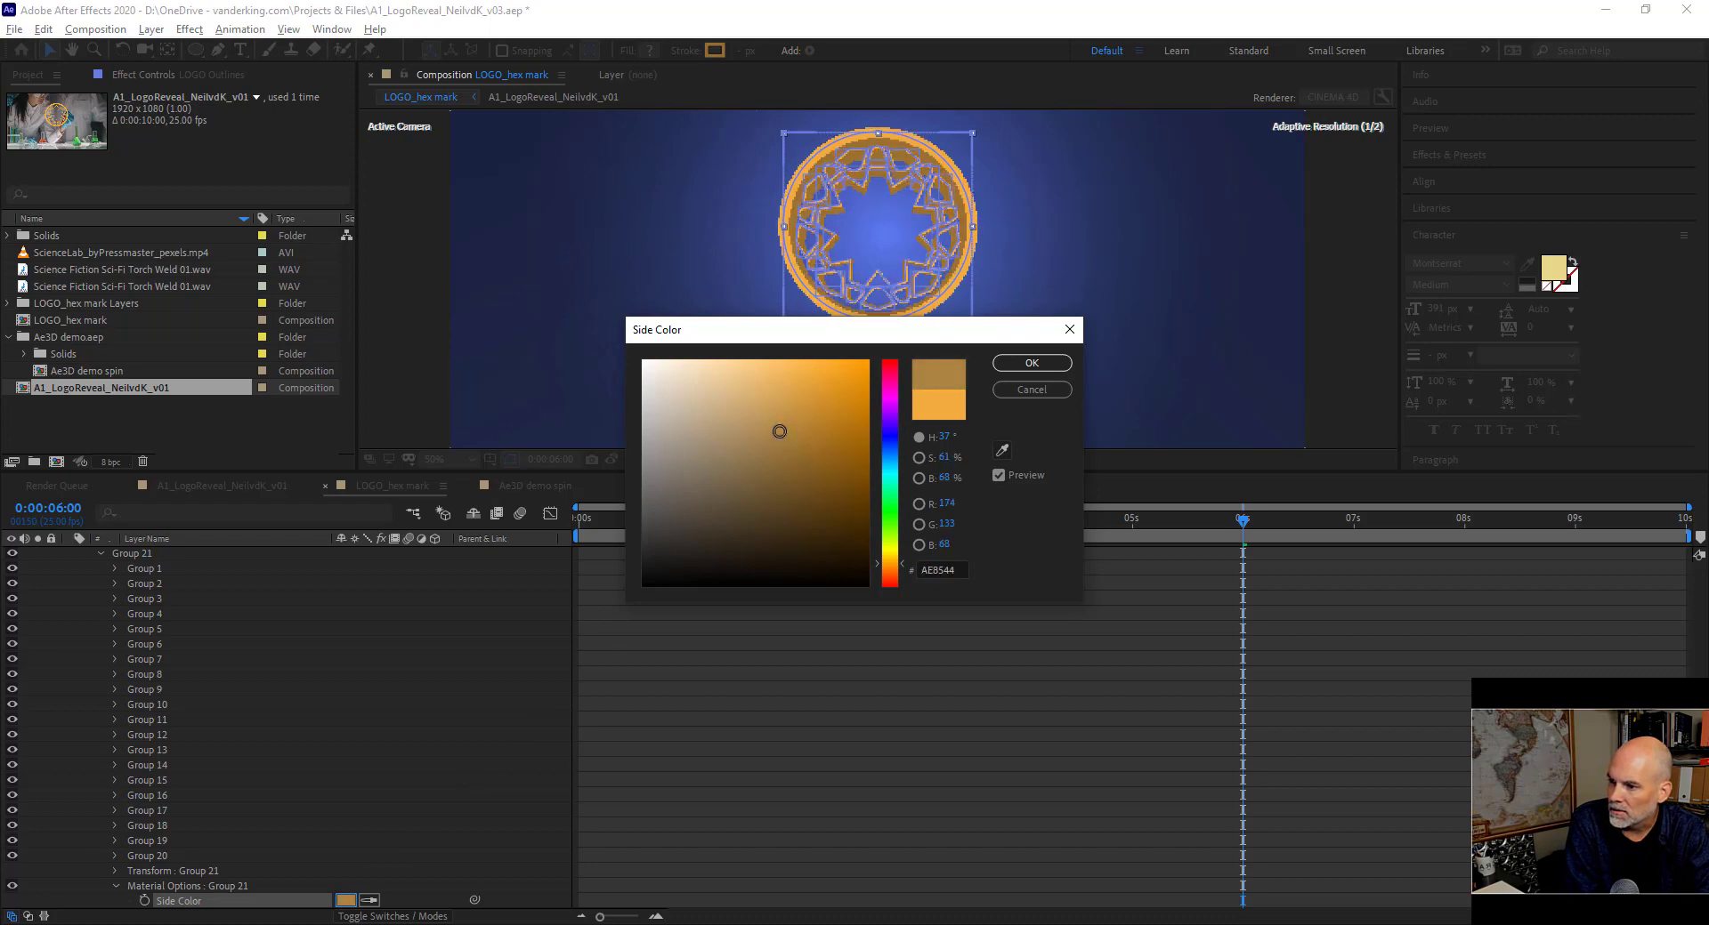
click(1030, 363)
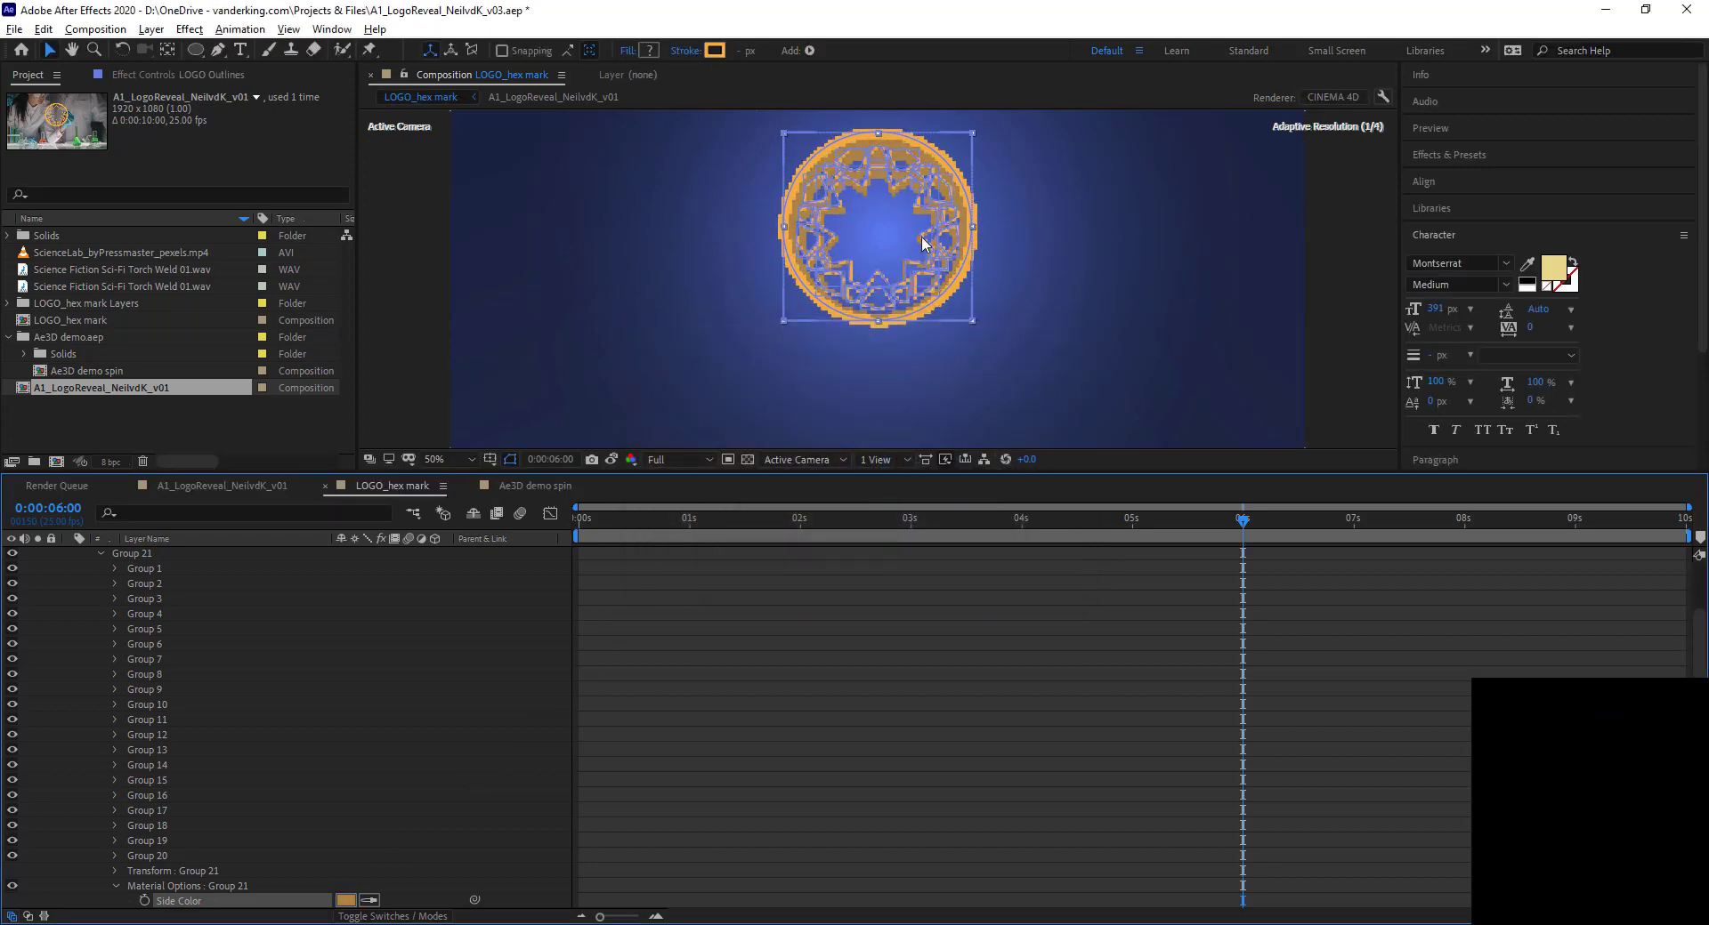
key(slash)
drag(921, 236, 899, 360)
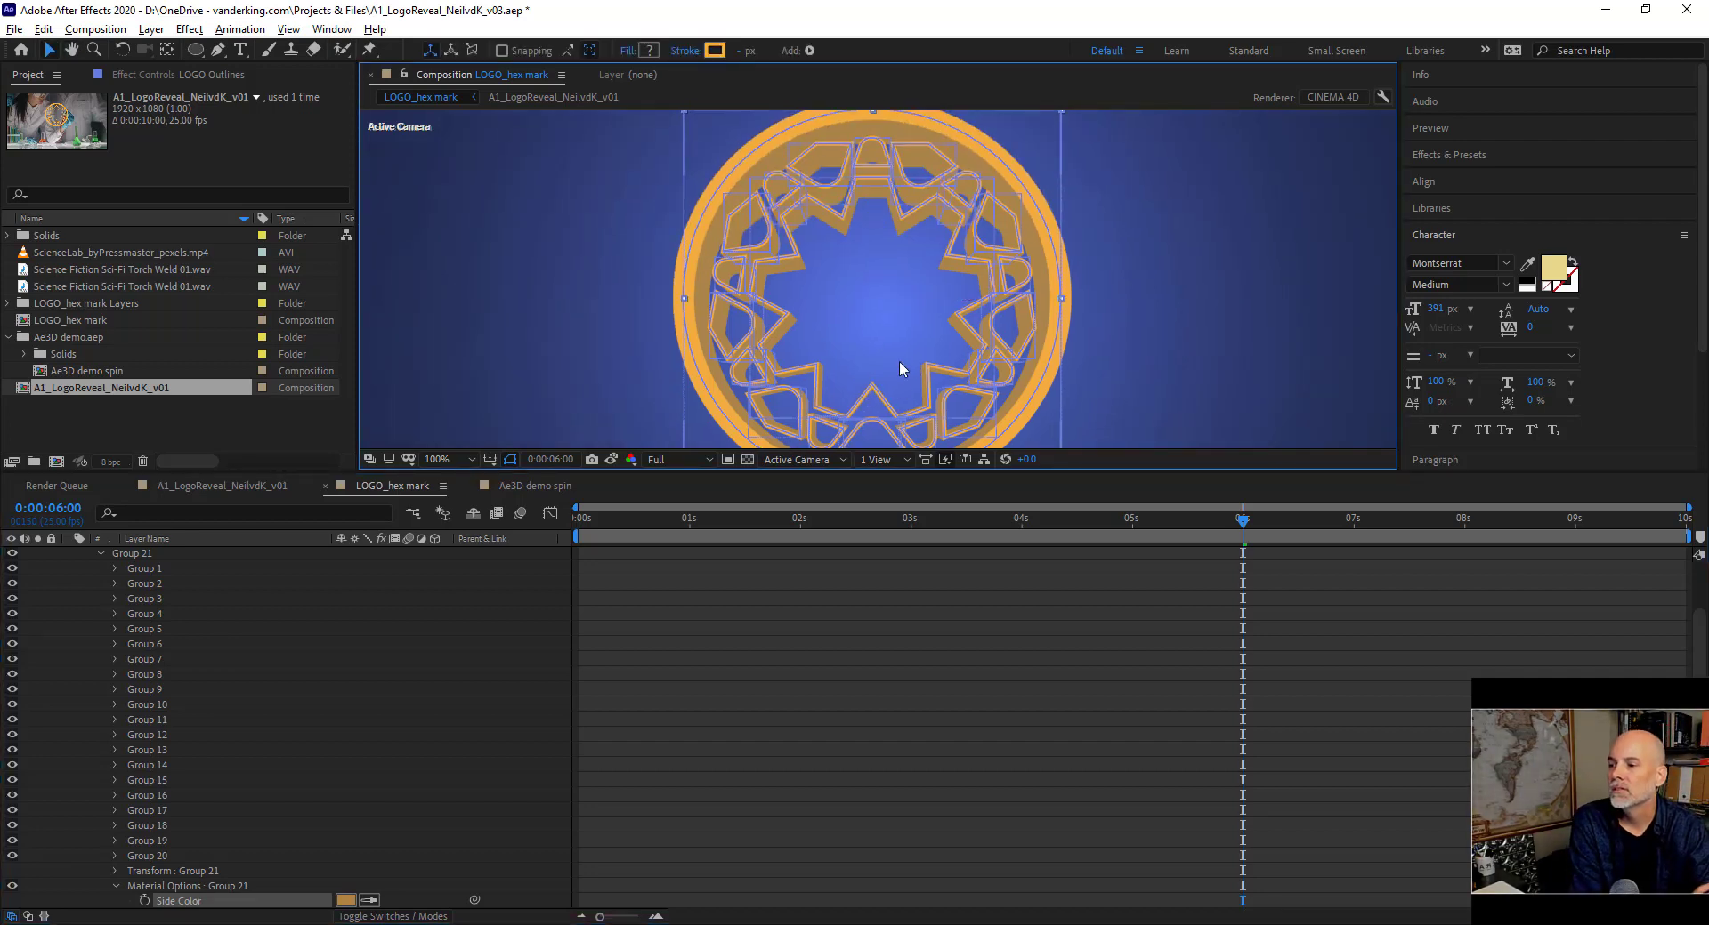
Collapse the contents of LOGO Outlines, set its Bevel Style to Concave and inspect the edges with the layer deselected.
click(789, 622)
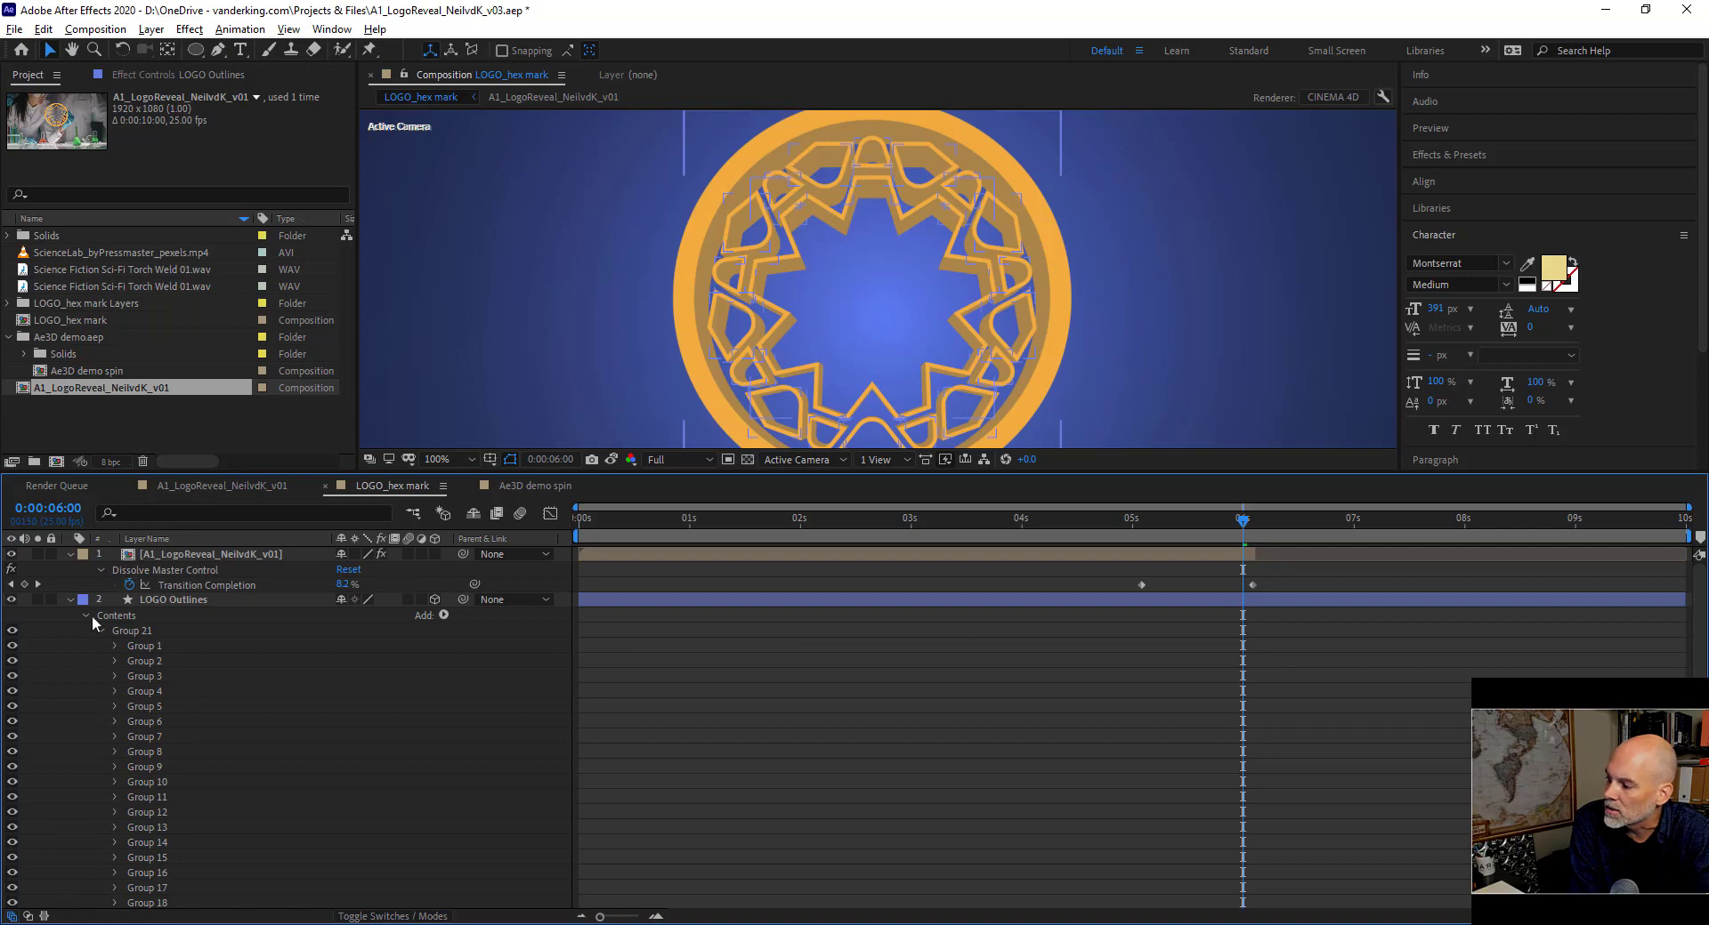
click(85, 616)
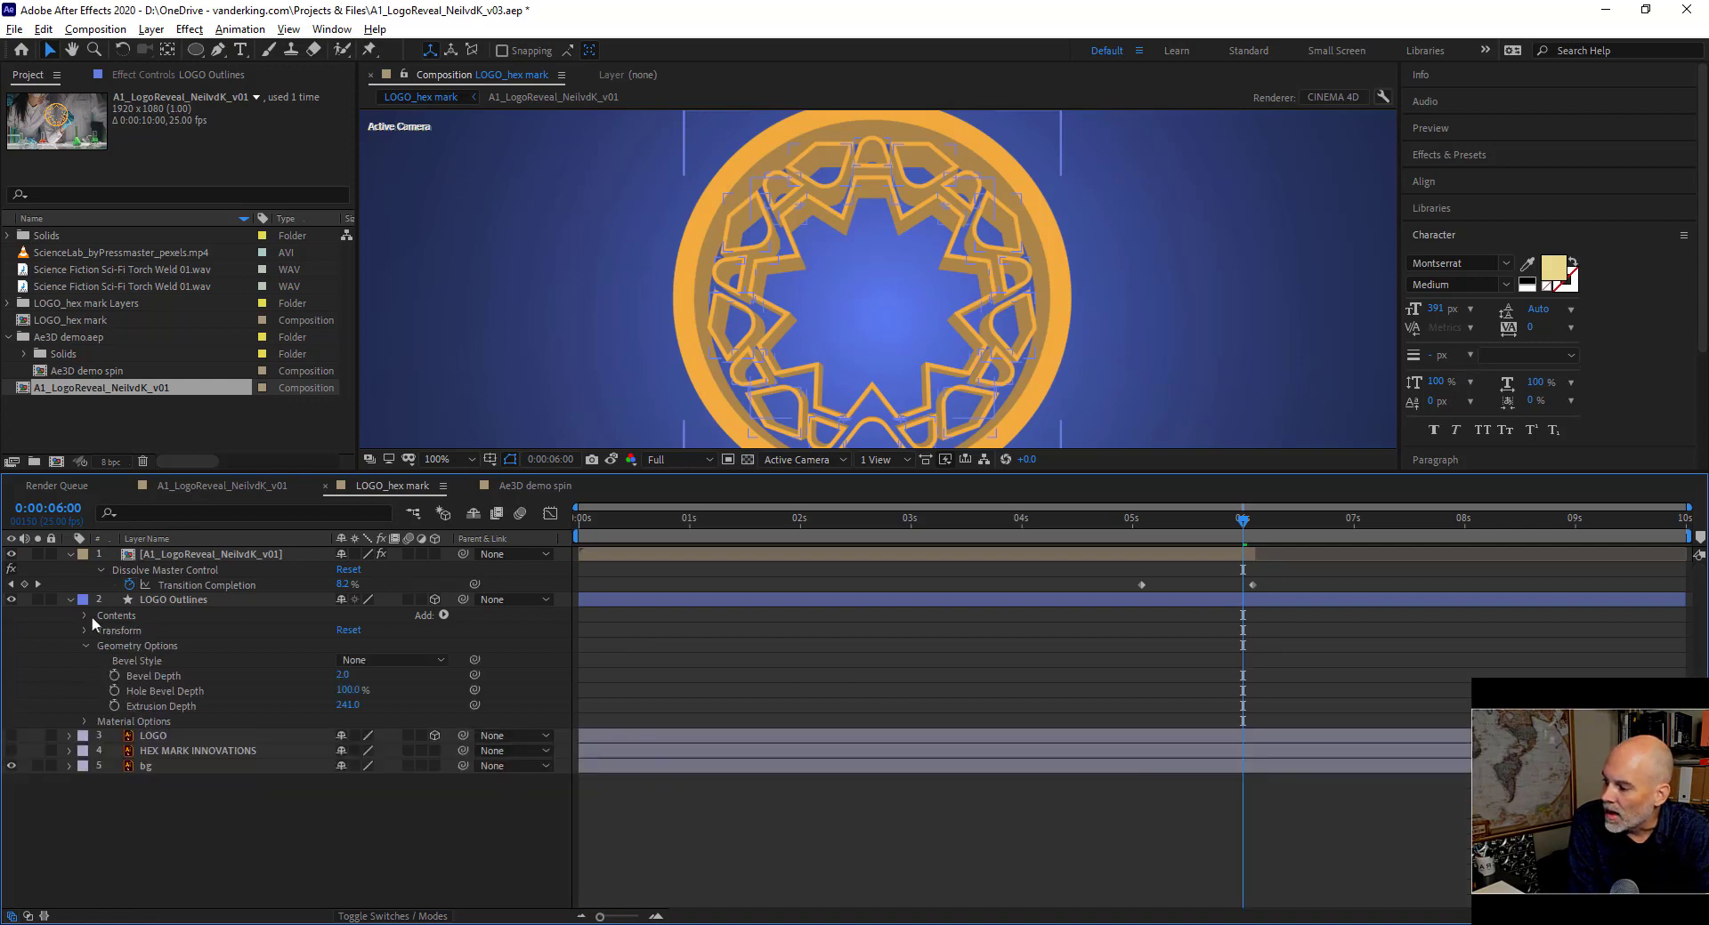
click(418, 661)
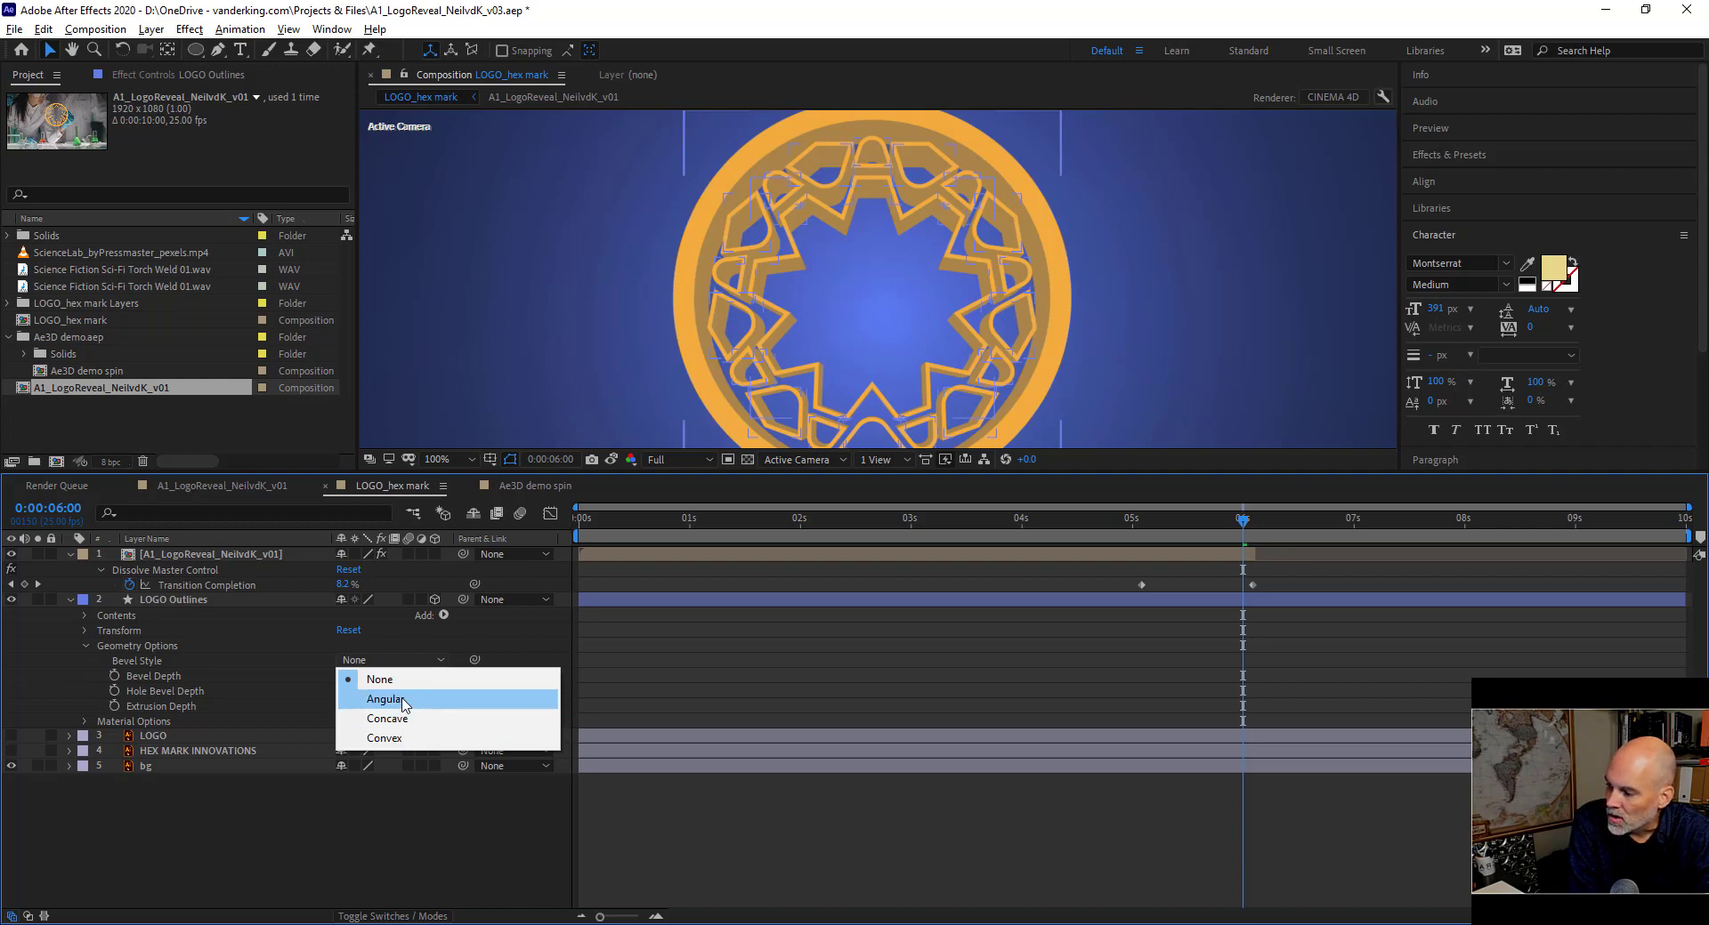
click(454, 719)
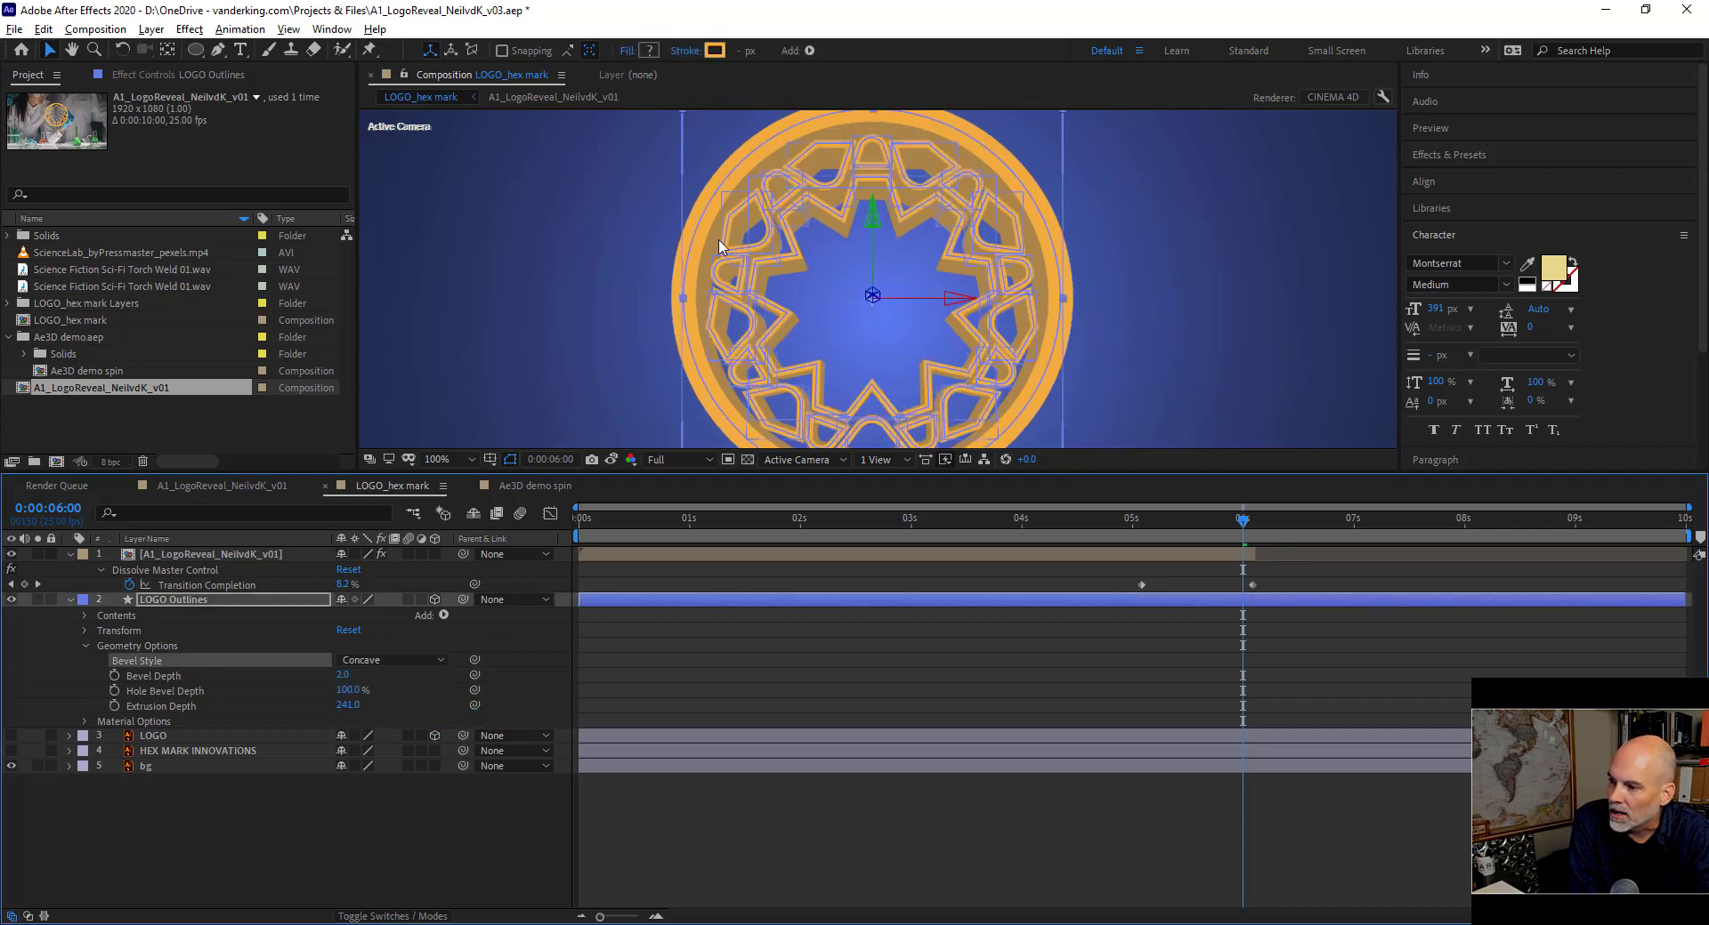
key(period)
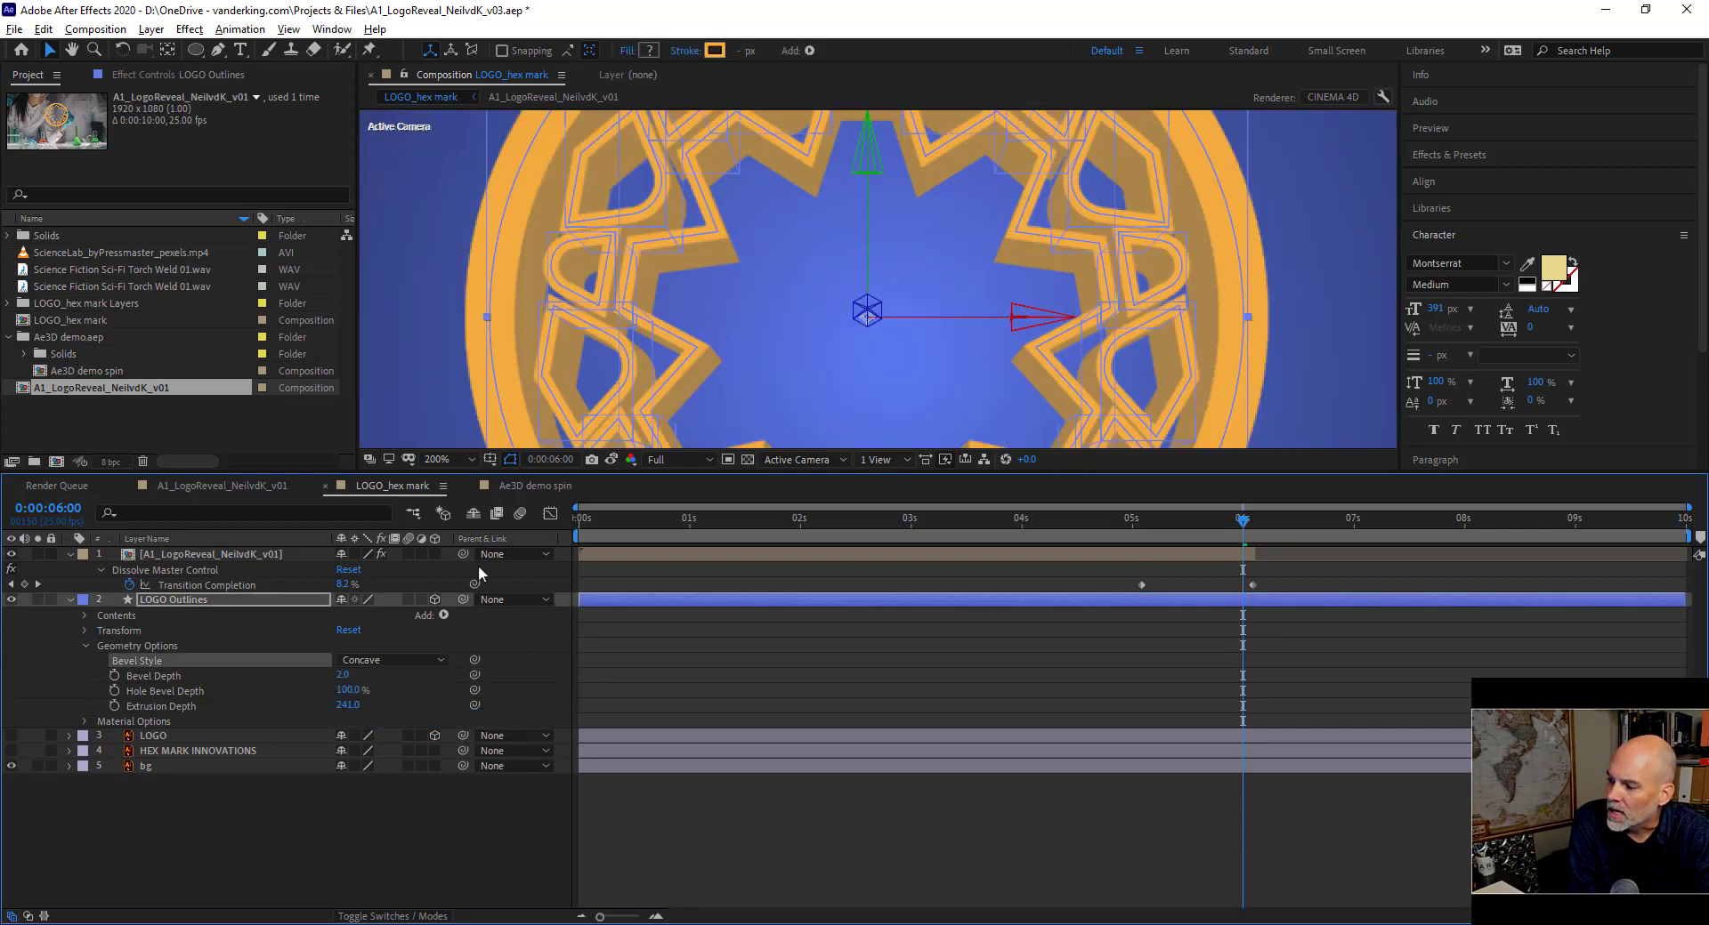
click(412, 663)
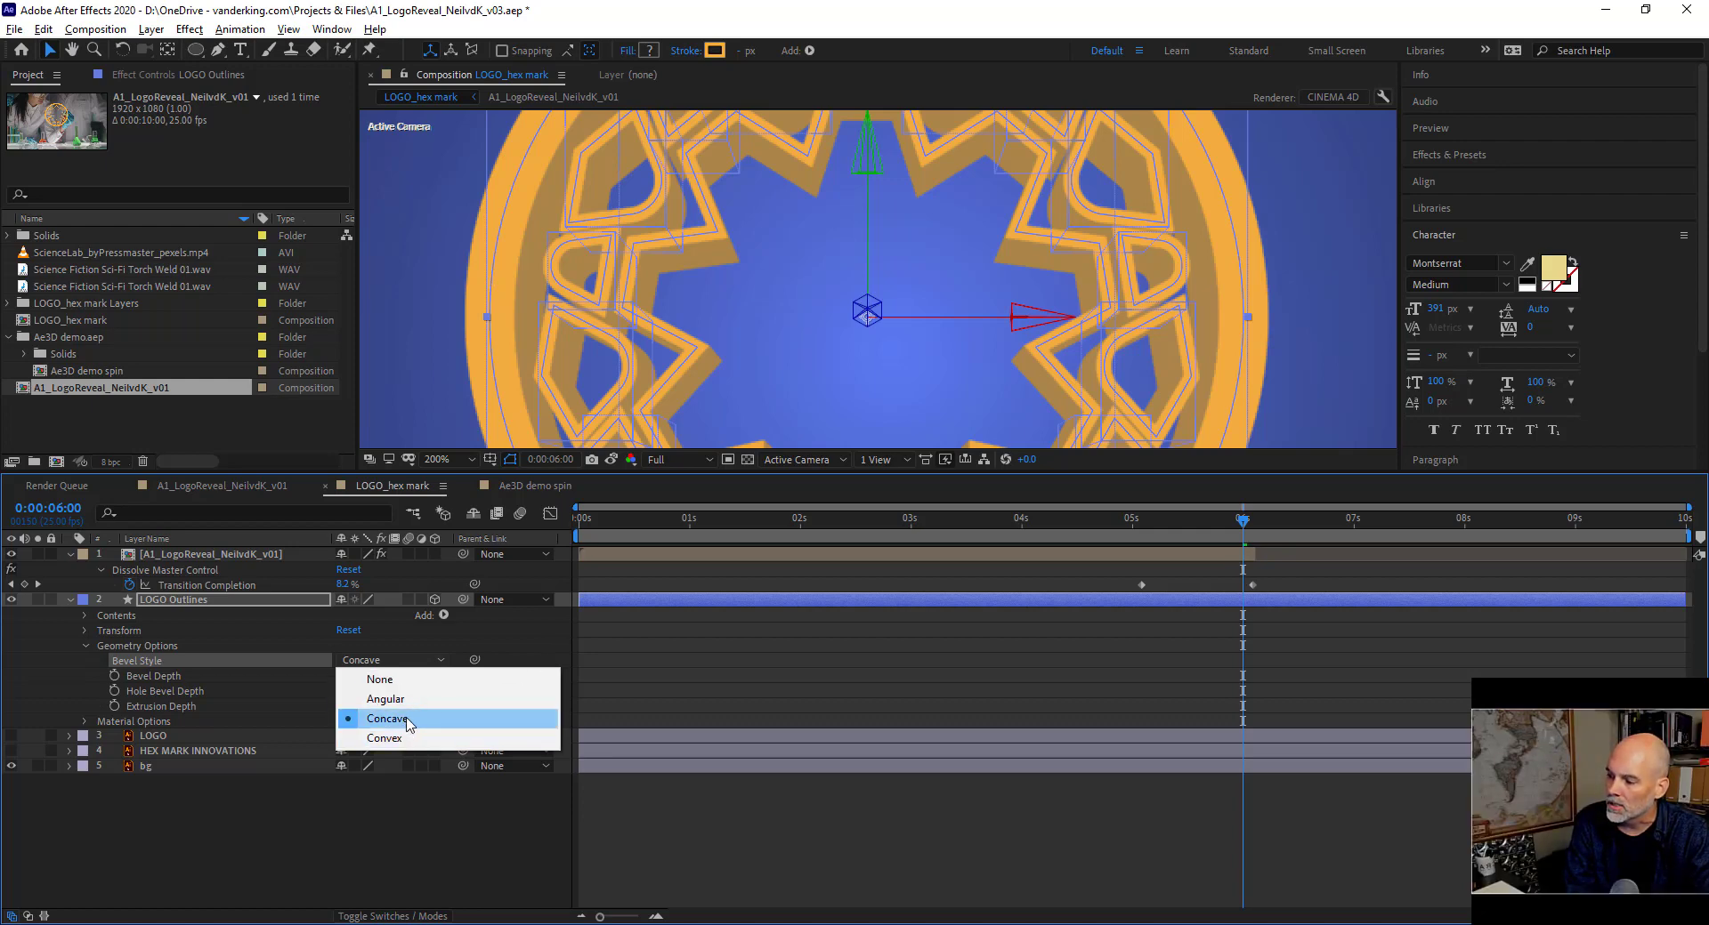
click(409, 725)
click(525, 626)
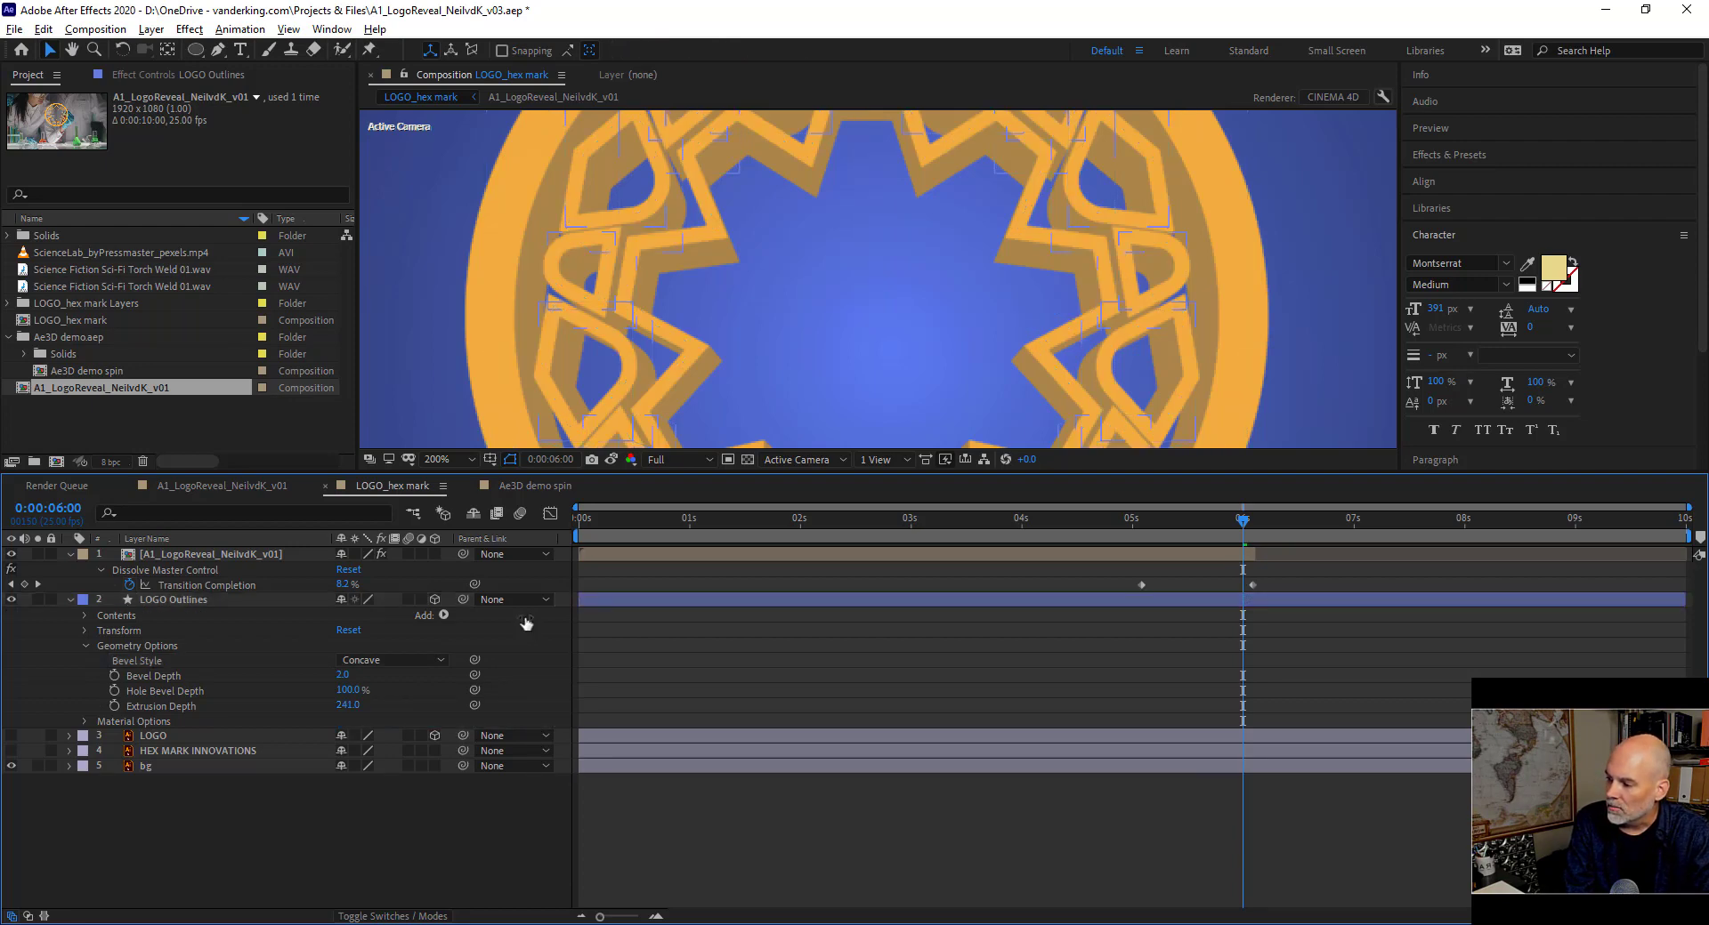
Try a Bevel Depth of 10 on LOGO Outlines, return it to 2 and check the whole logo.
drag(343, 675, 594, 663)
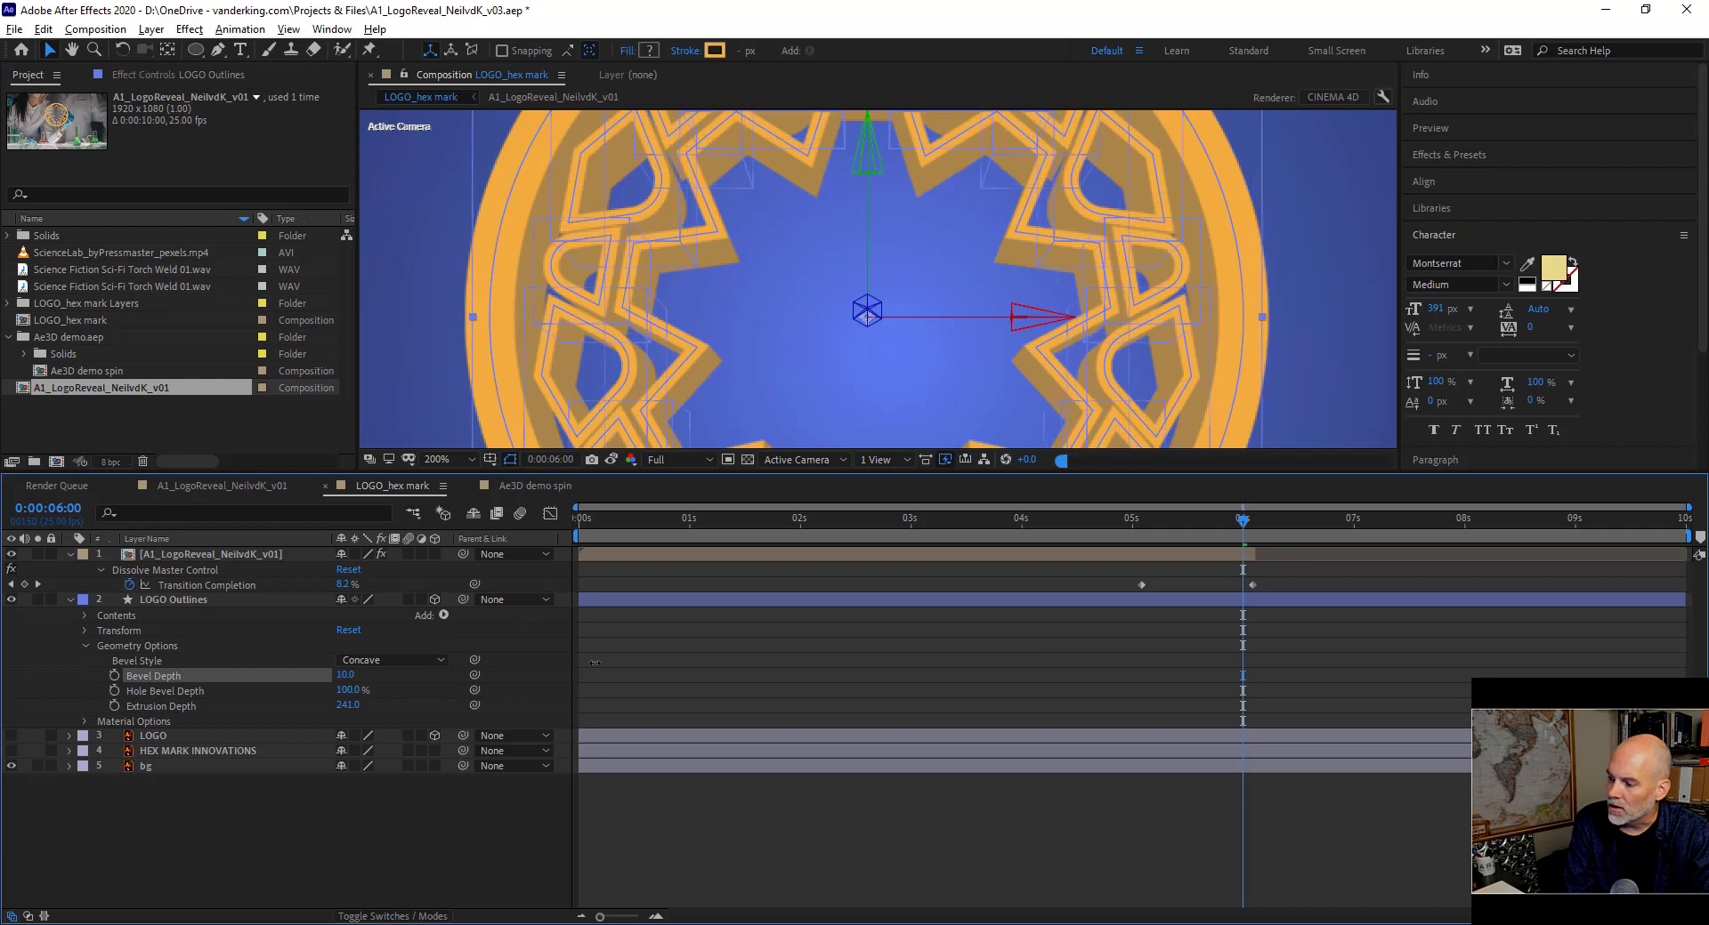
click(715, 323)
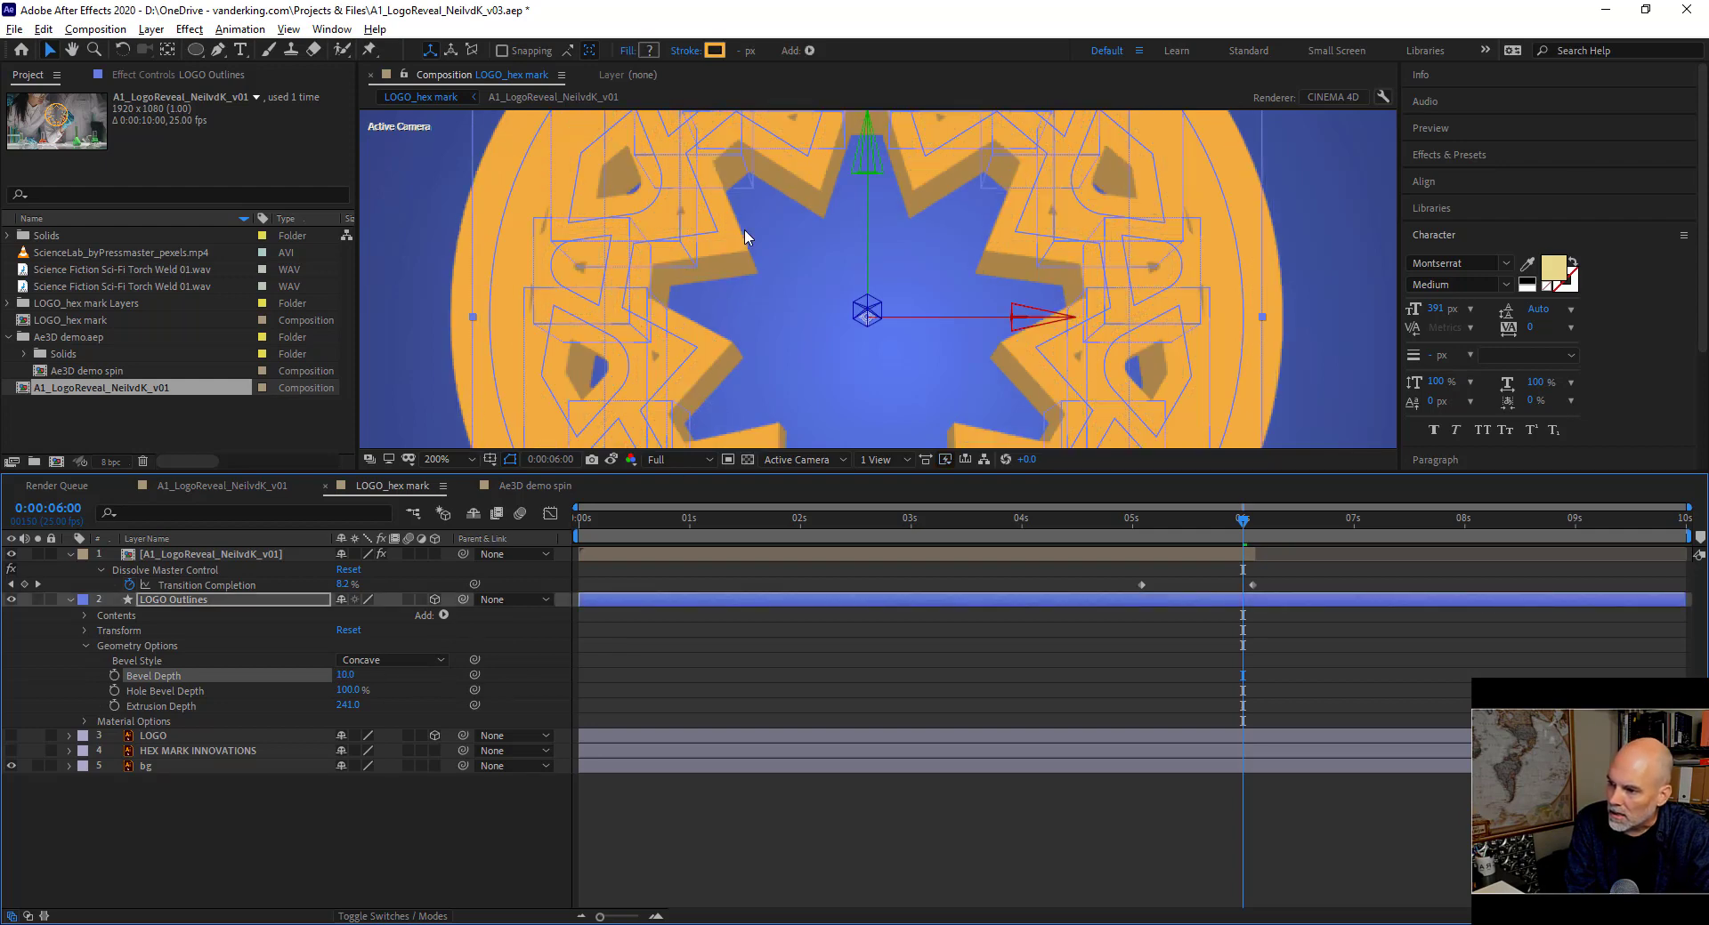
click(348, 675)
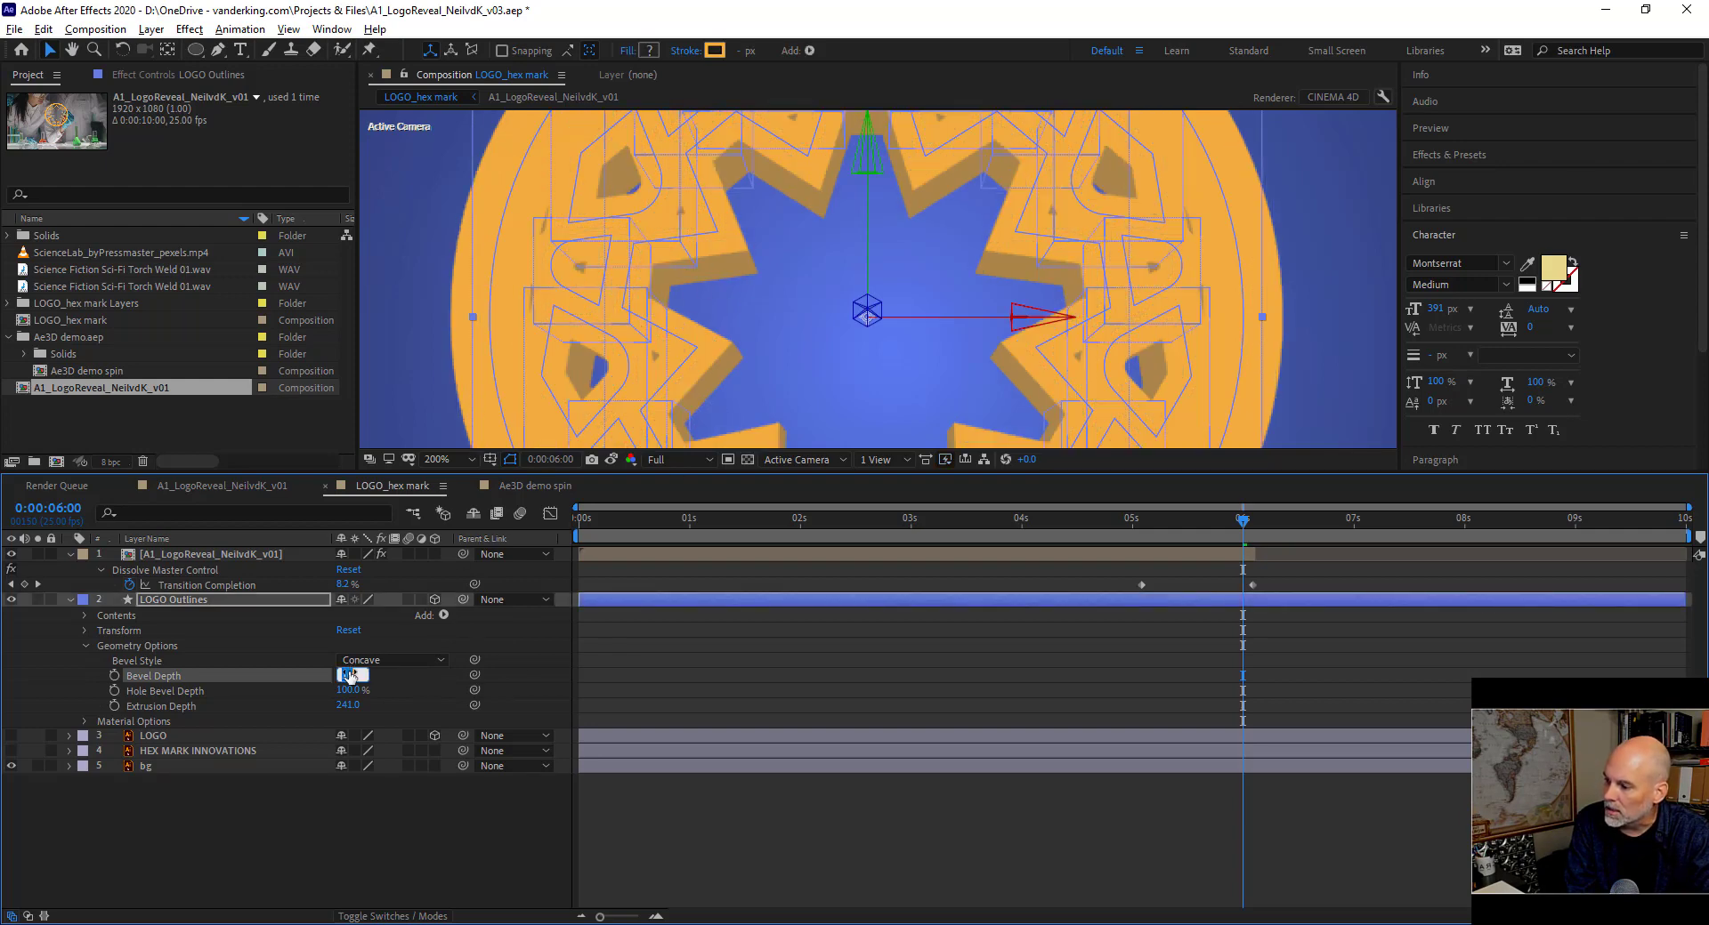
text(2)
key(Return)
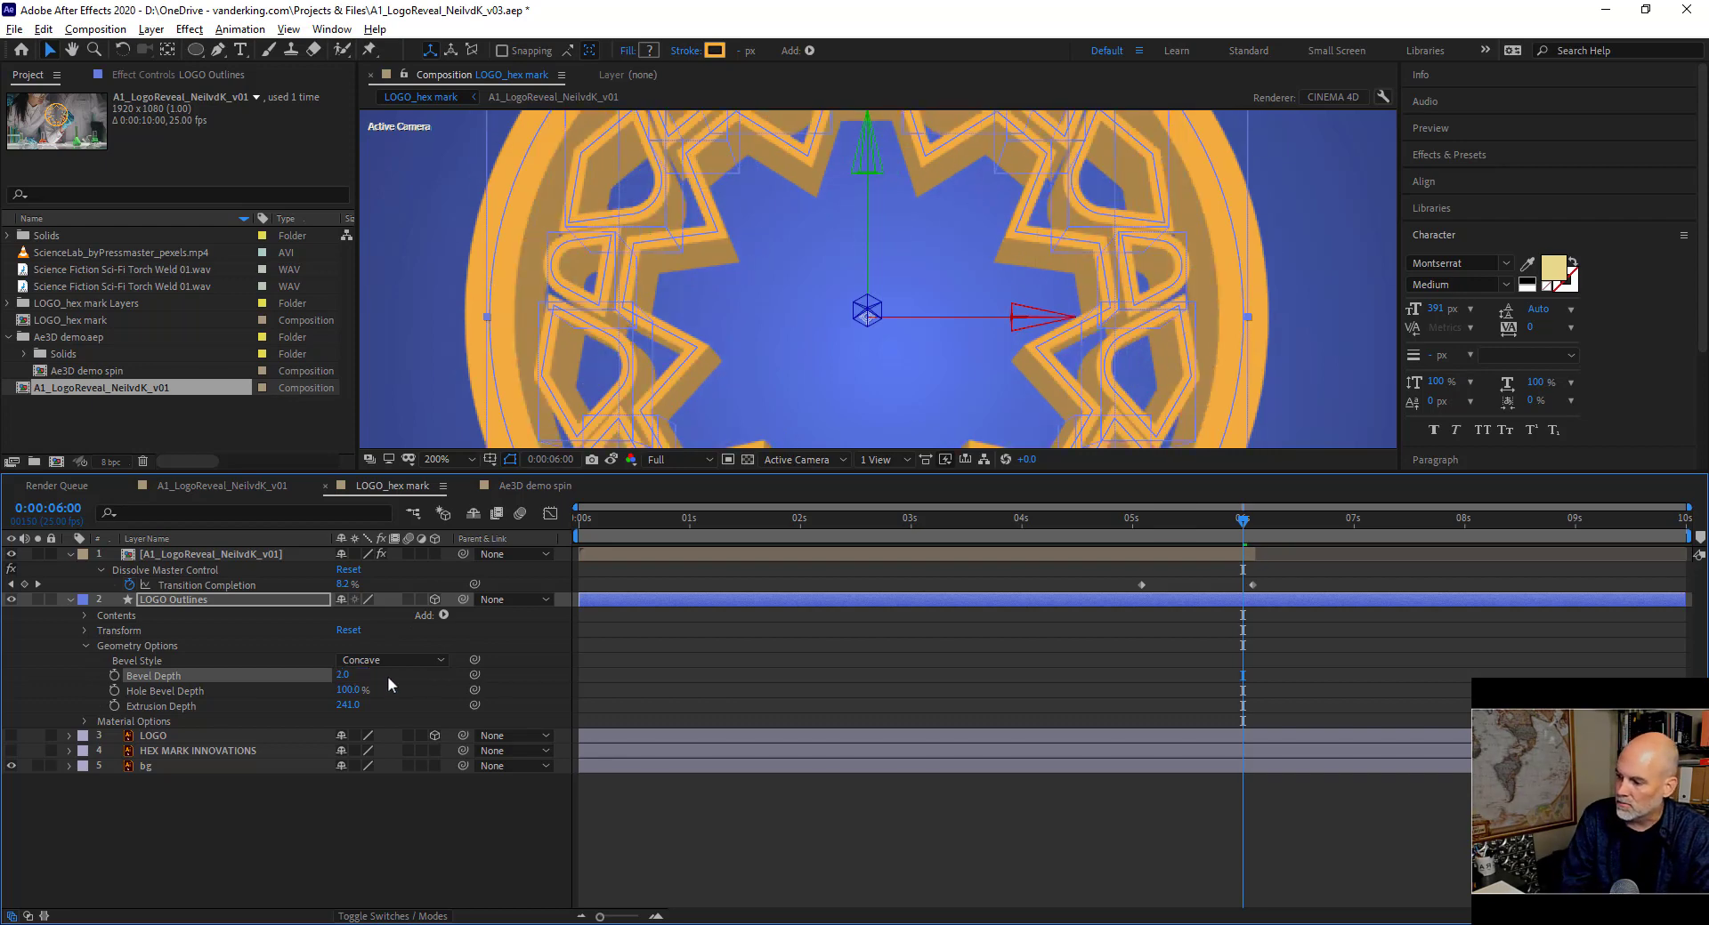
click(389, 678)
scroll(748, 308, down, 1)
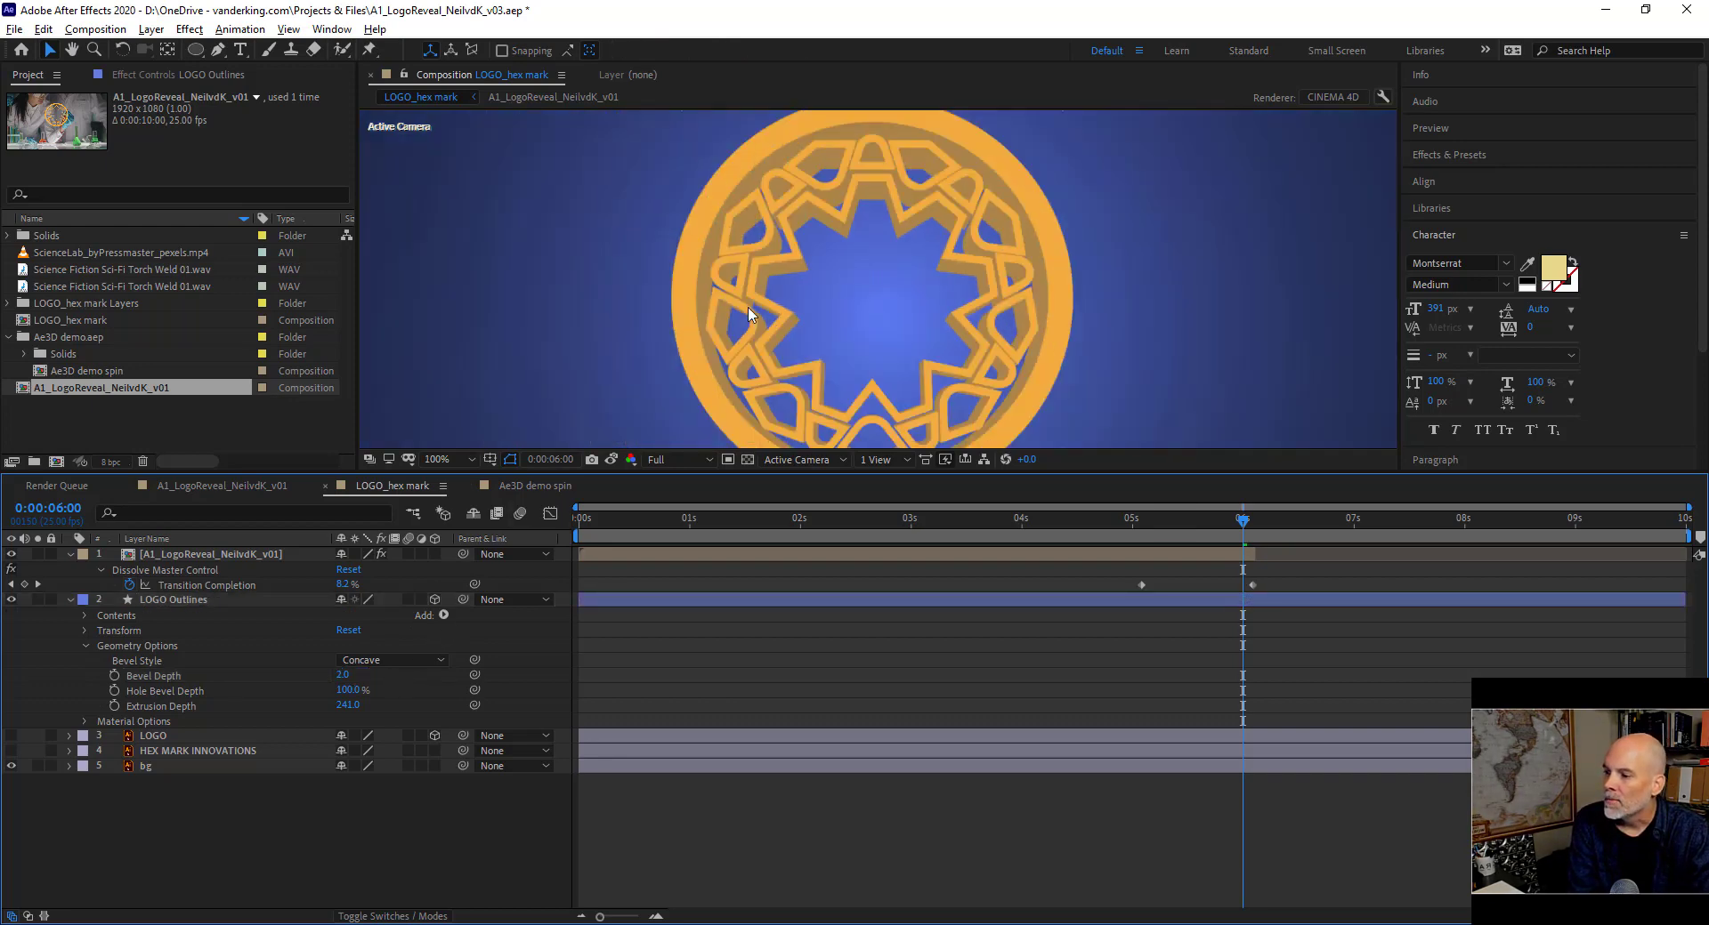
scroll(749, 309, down, 1)
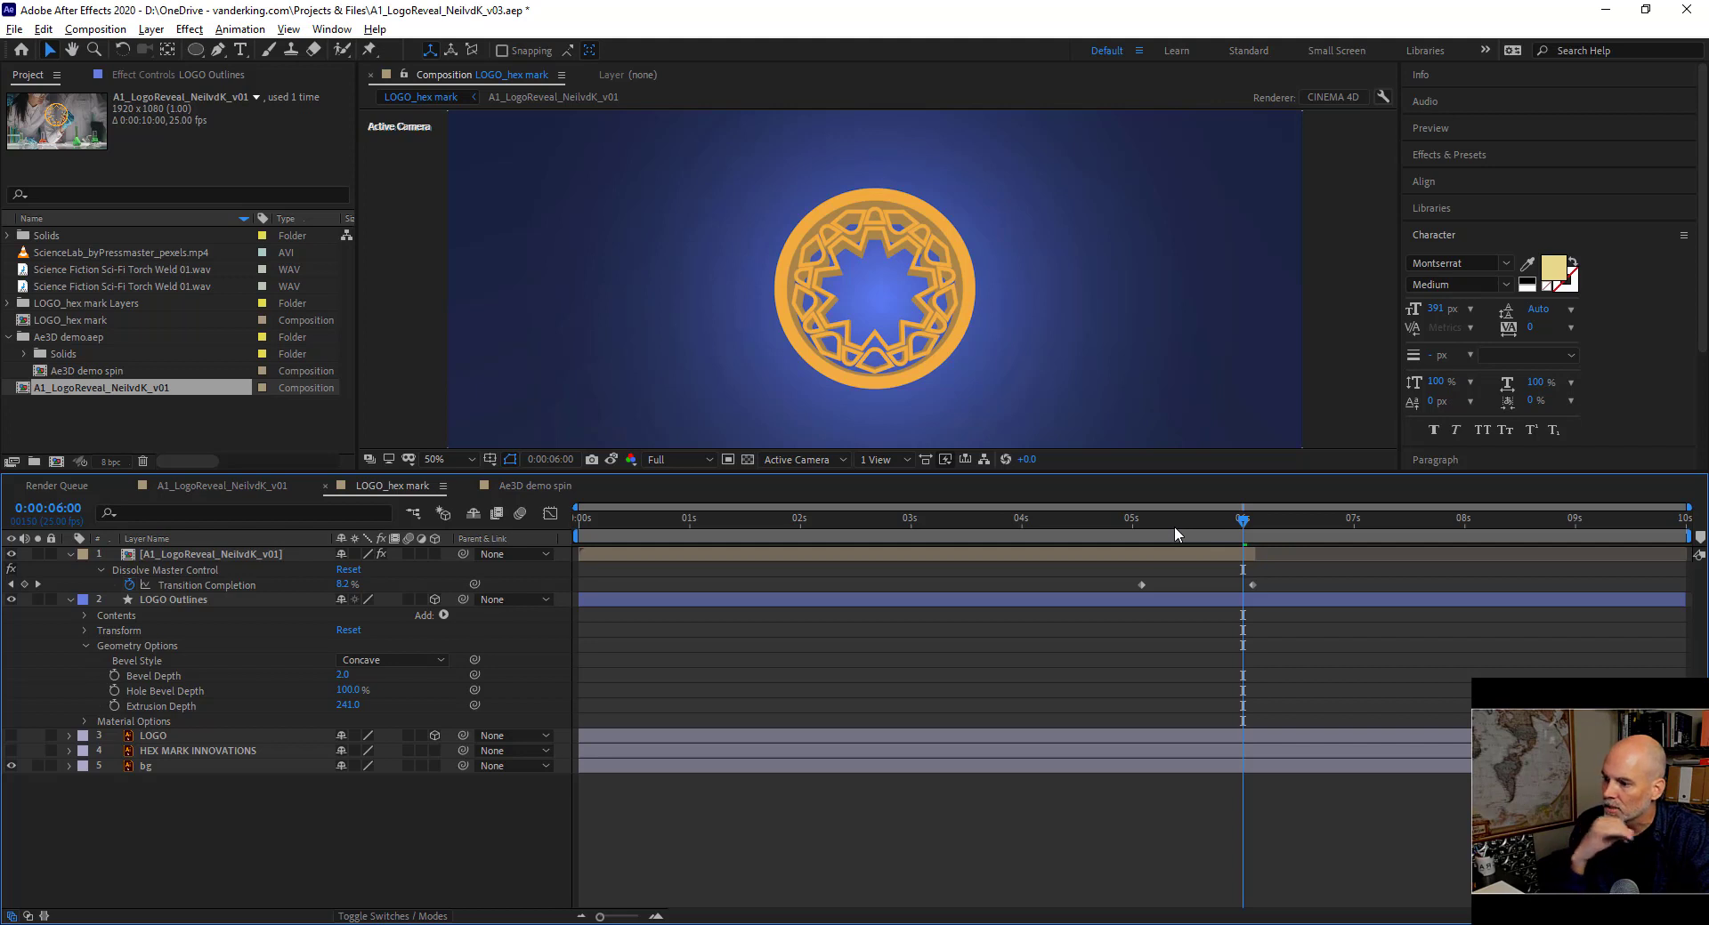
Start a new light in LOGO_hex mark, review the available light types and set its Light Type to Point.
click(150, 600)
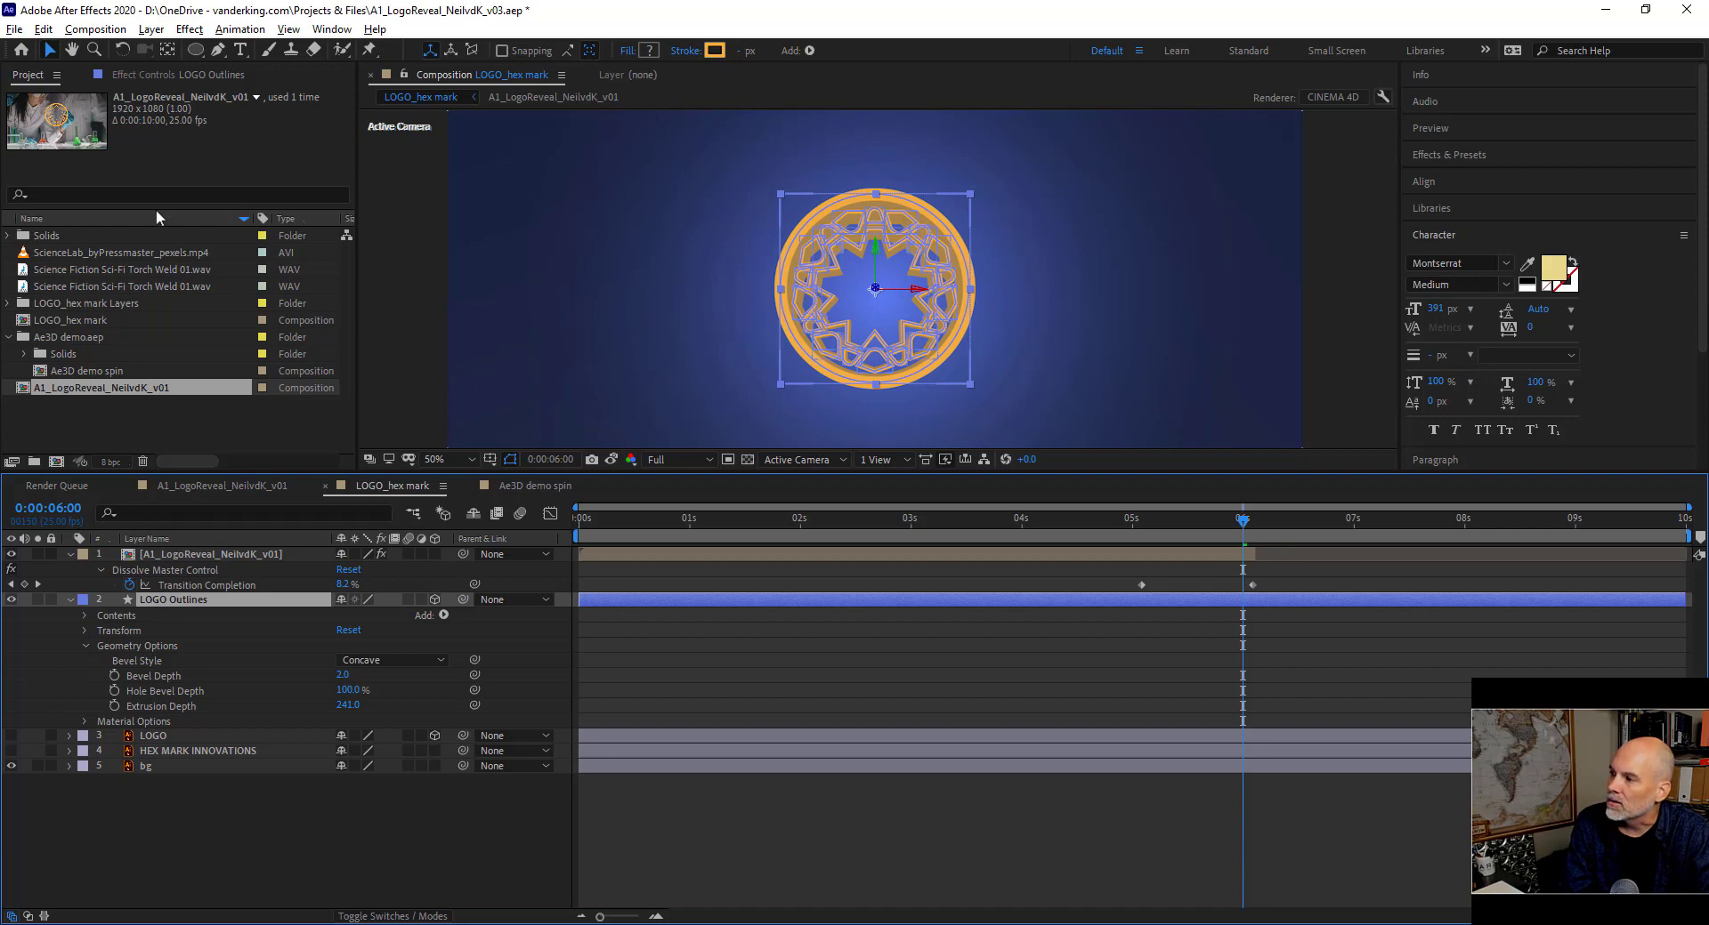
click(161, 34)
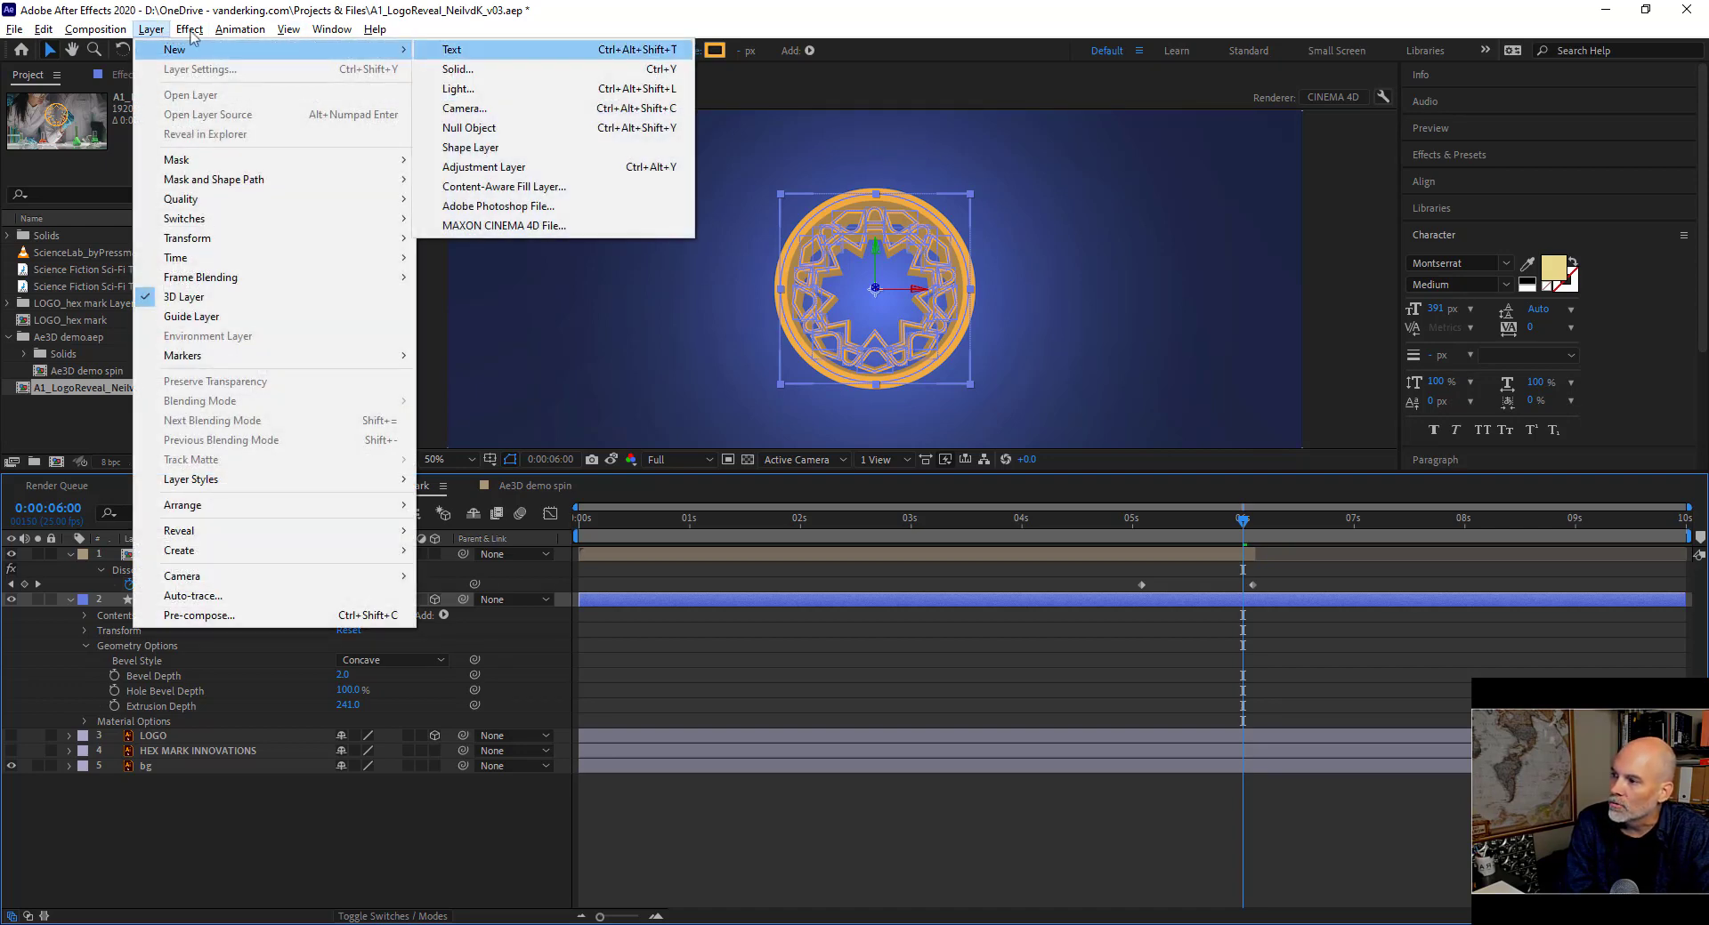
click(511, 89)
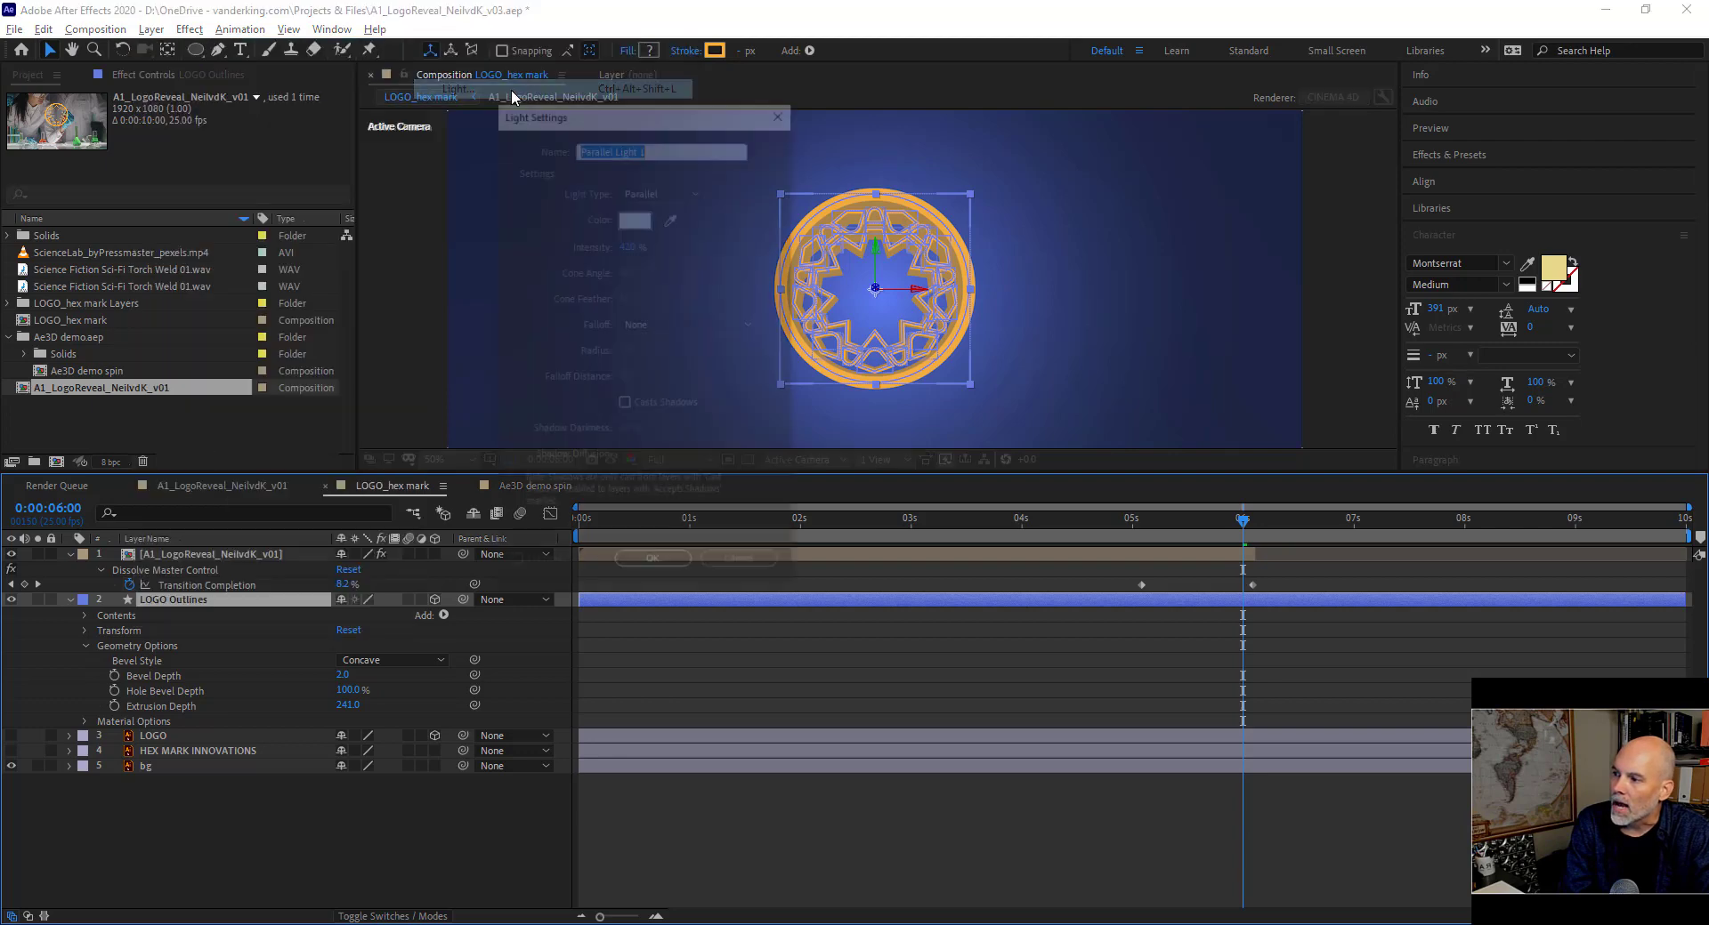
drag(574, 114, 536, 107)
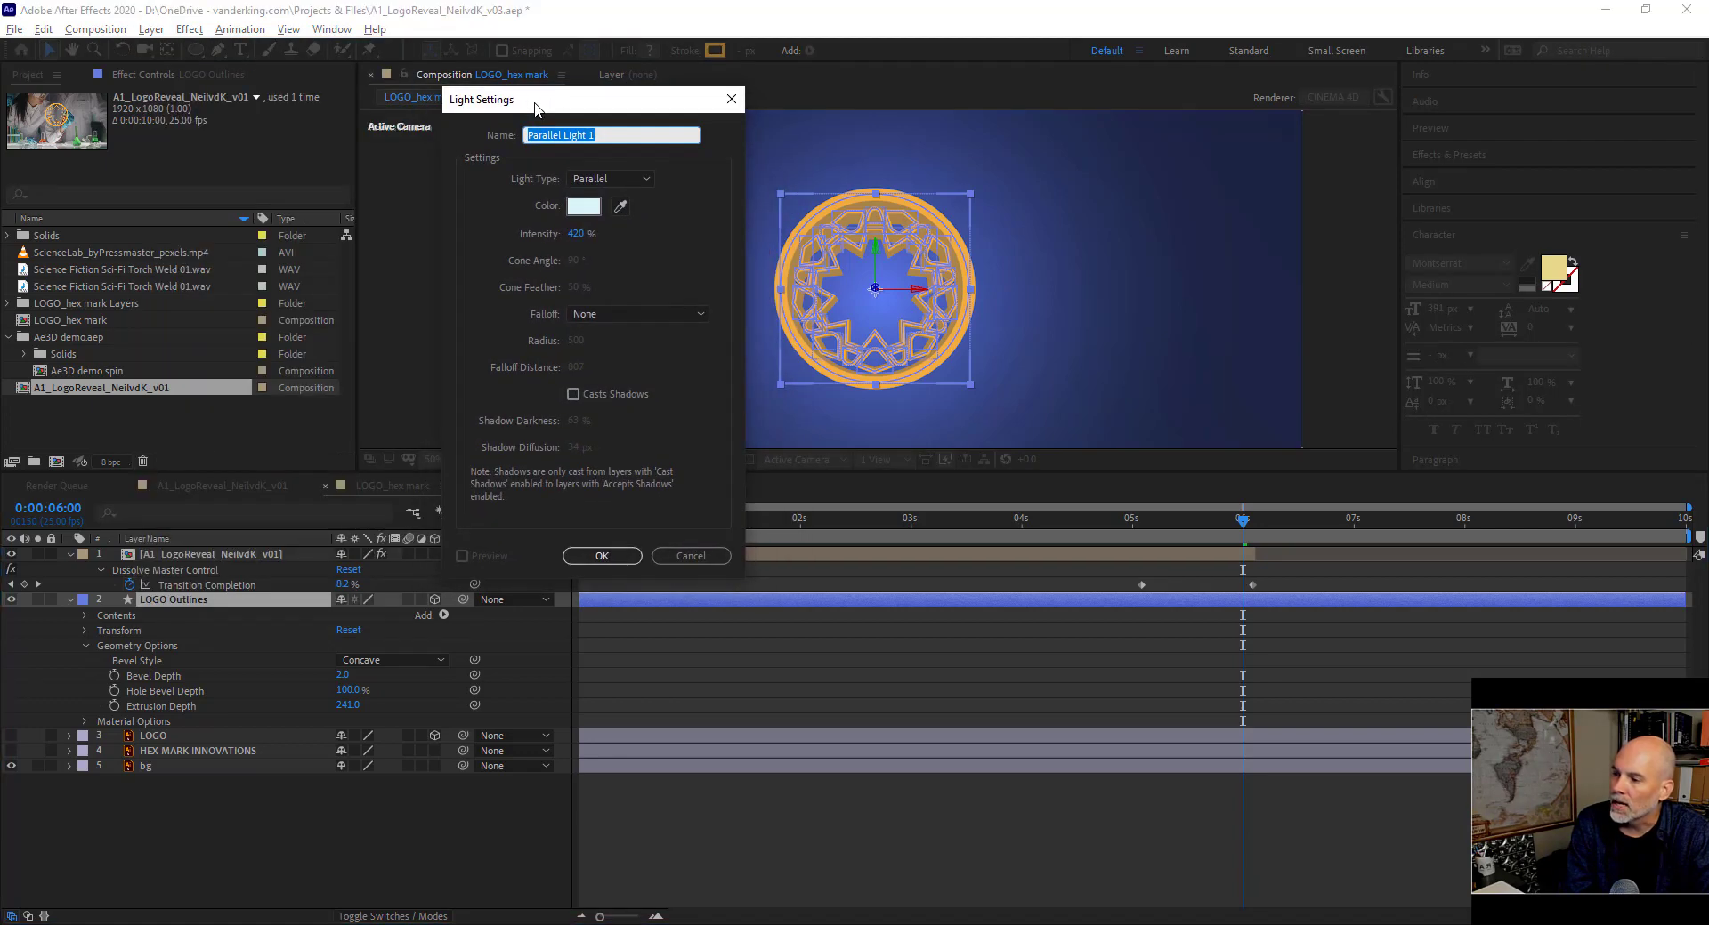
click(622, 177)
key(Down)
key(Down)
key(Down)
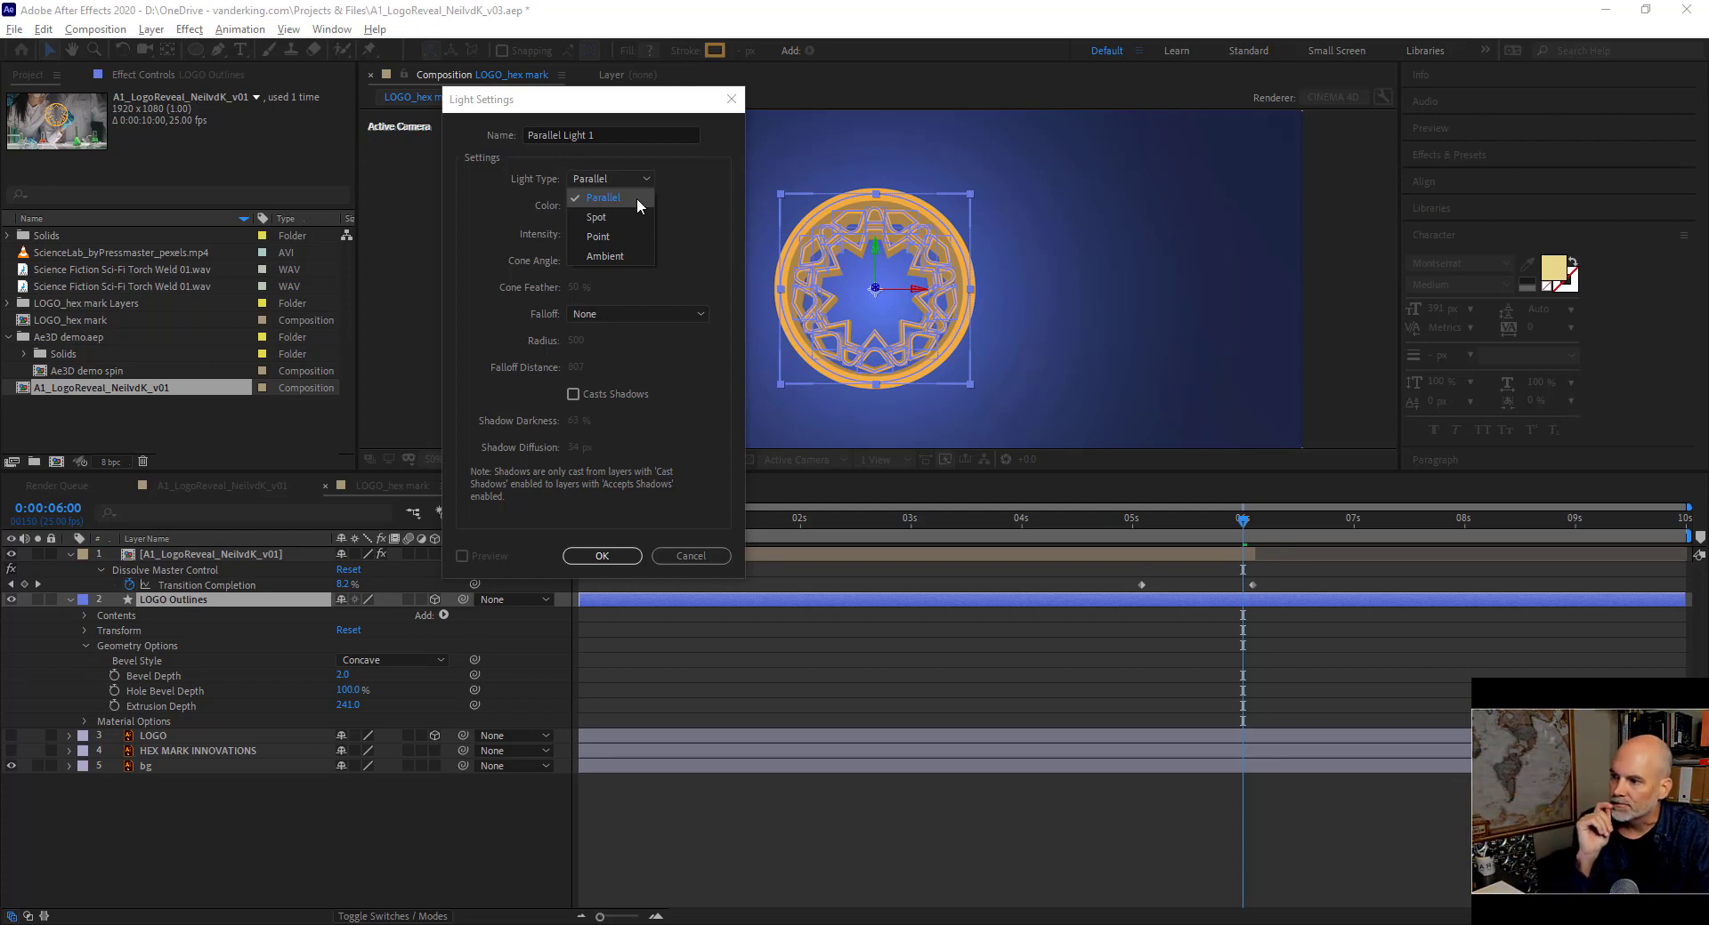
key(Down)
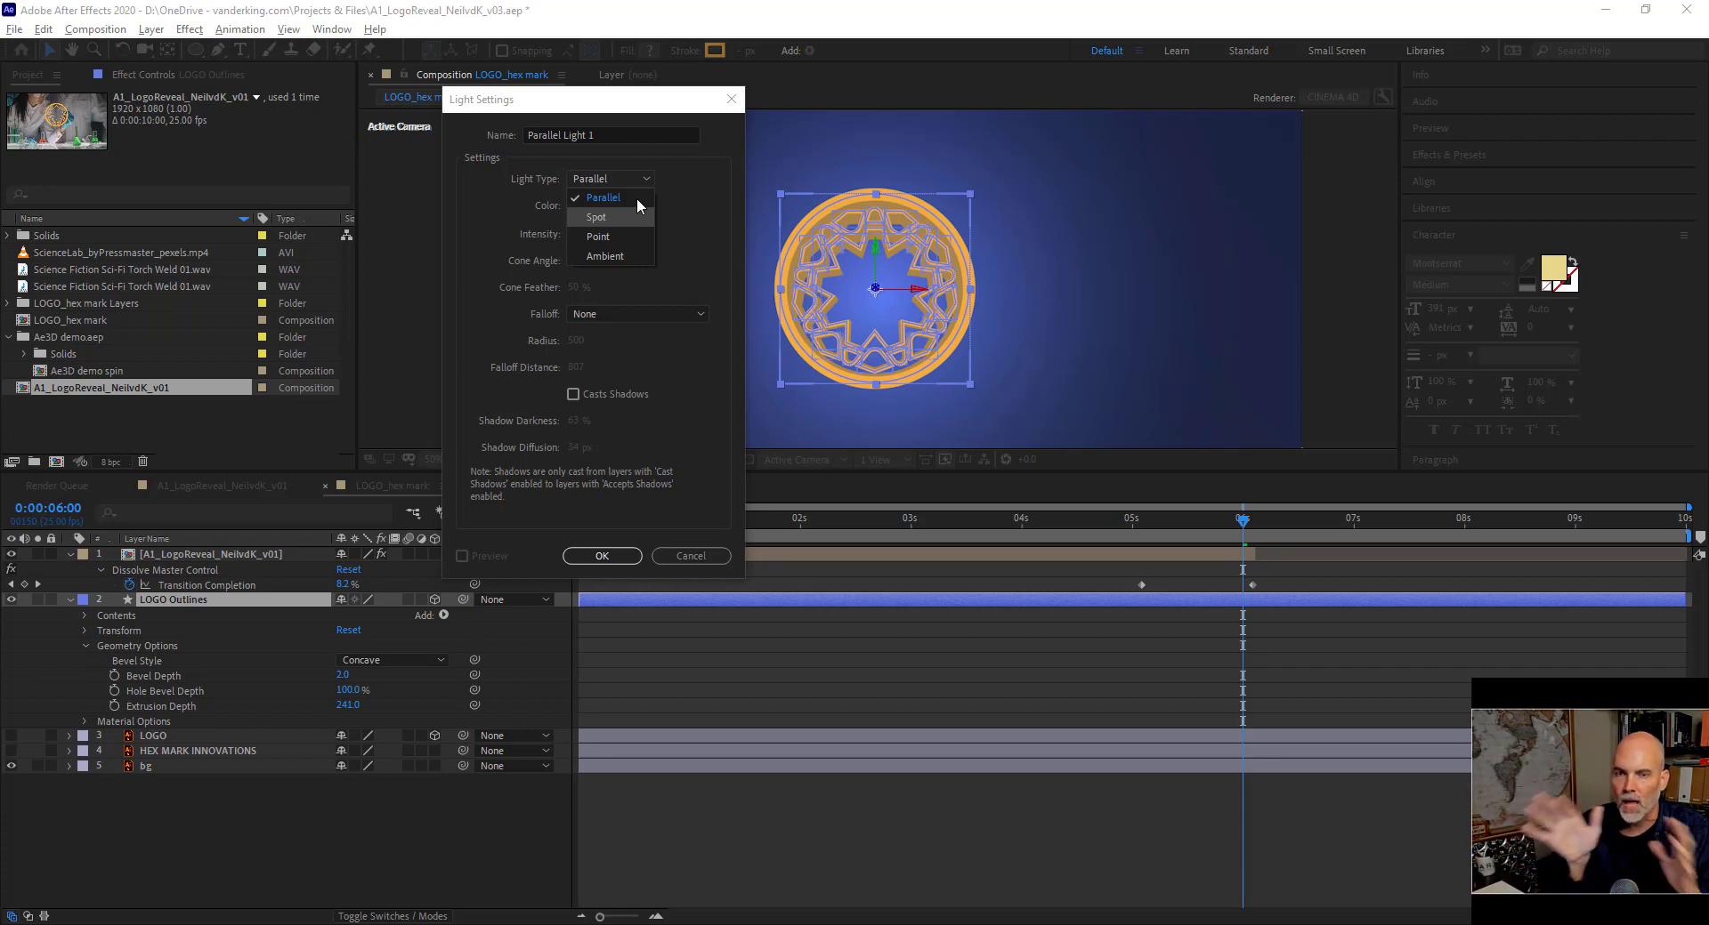
key(Down)
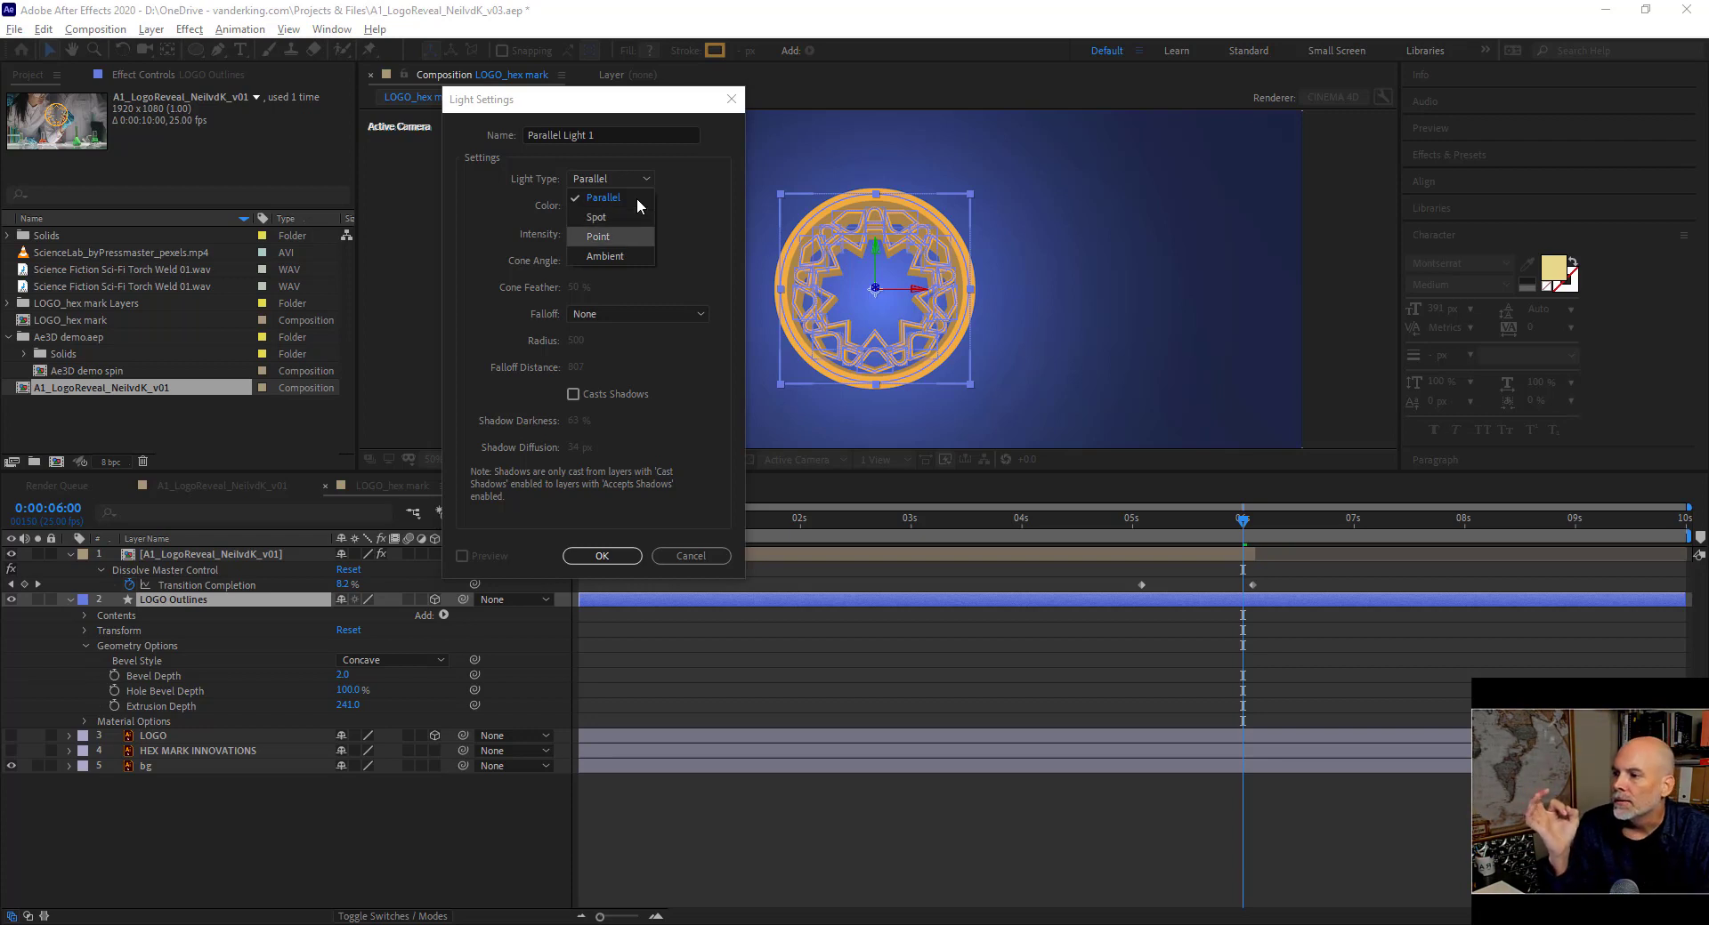
key(Down)
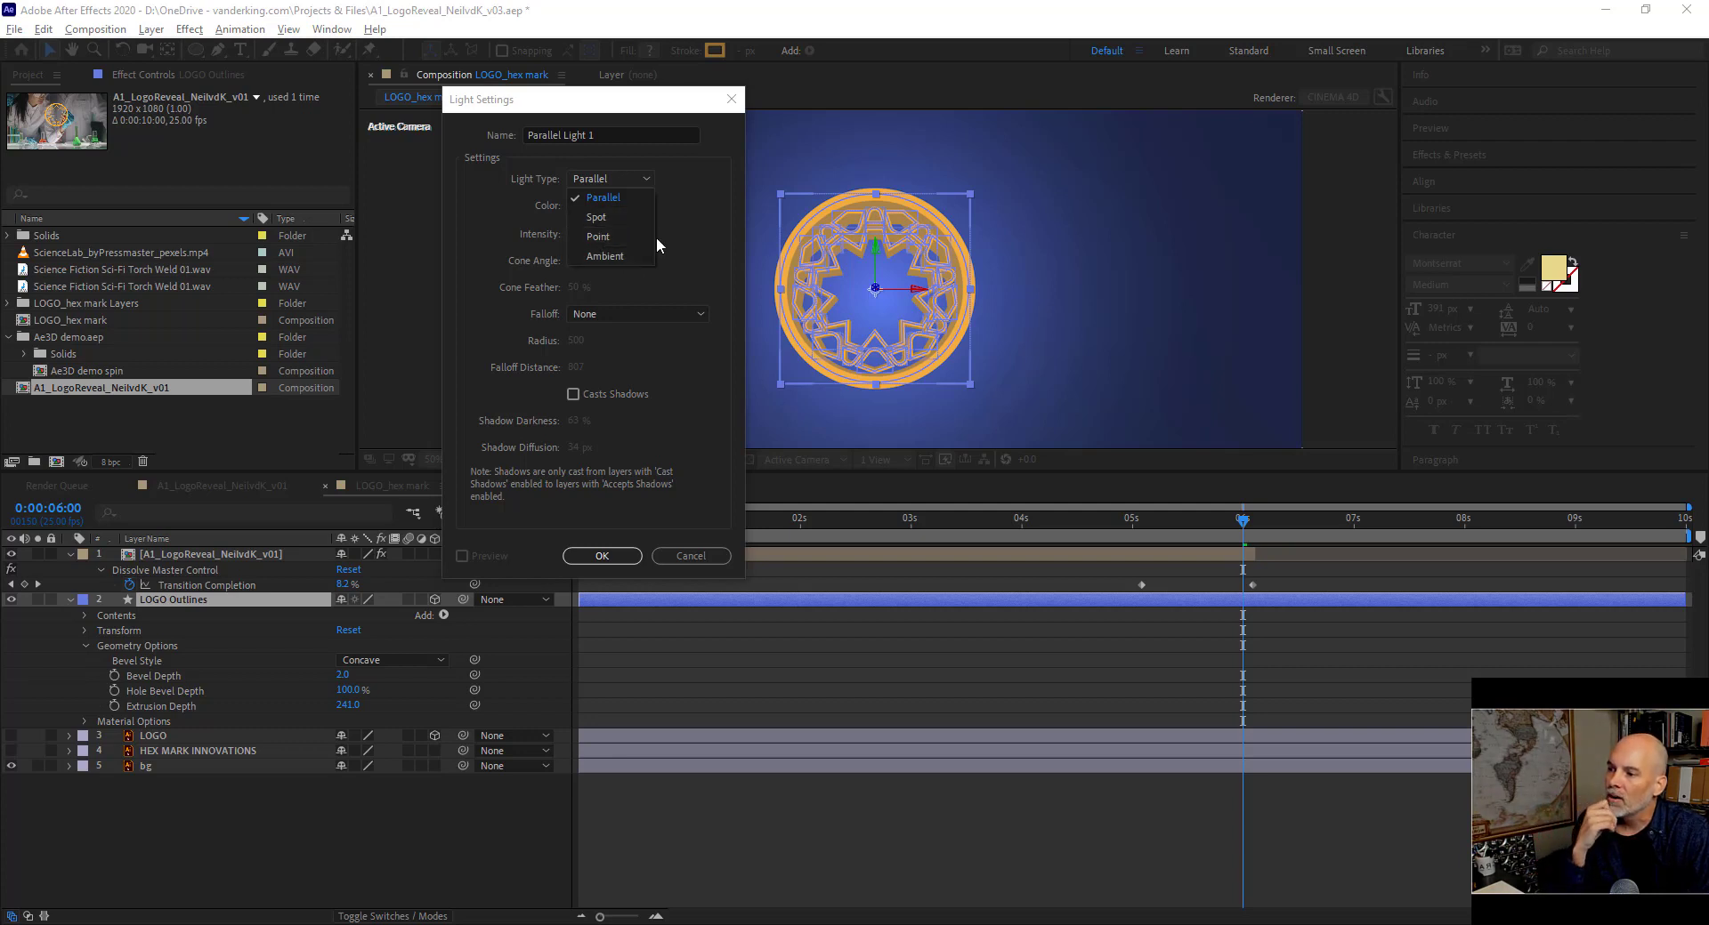
click(611, 221)
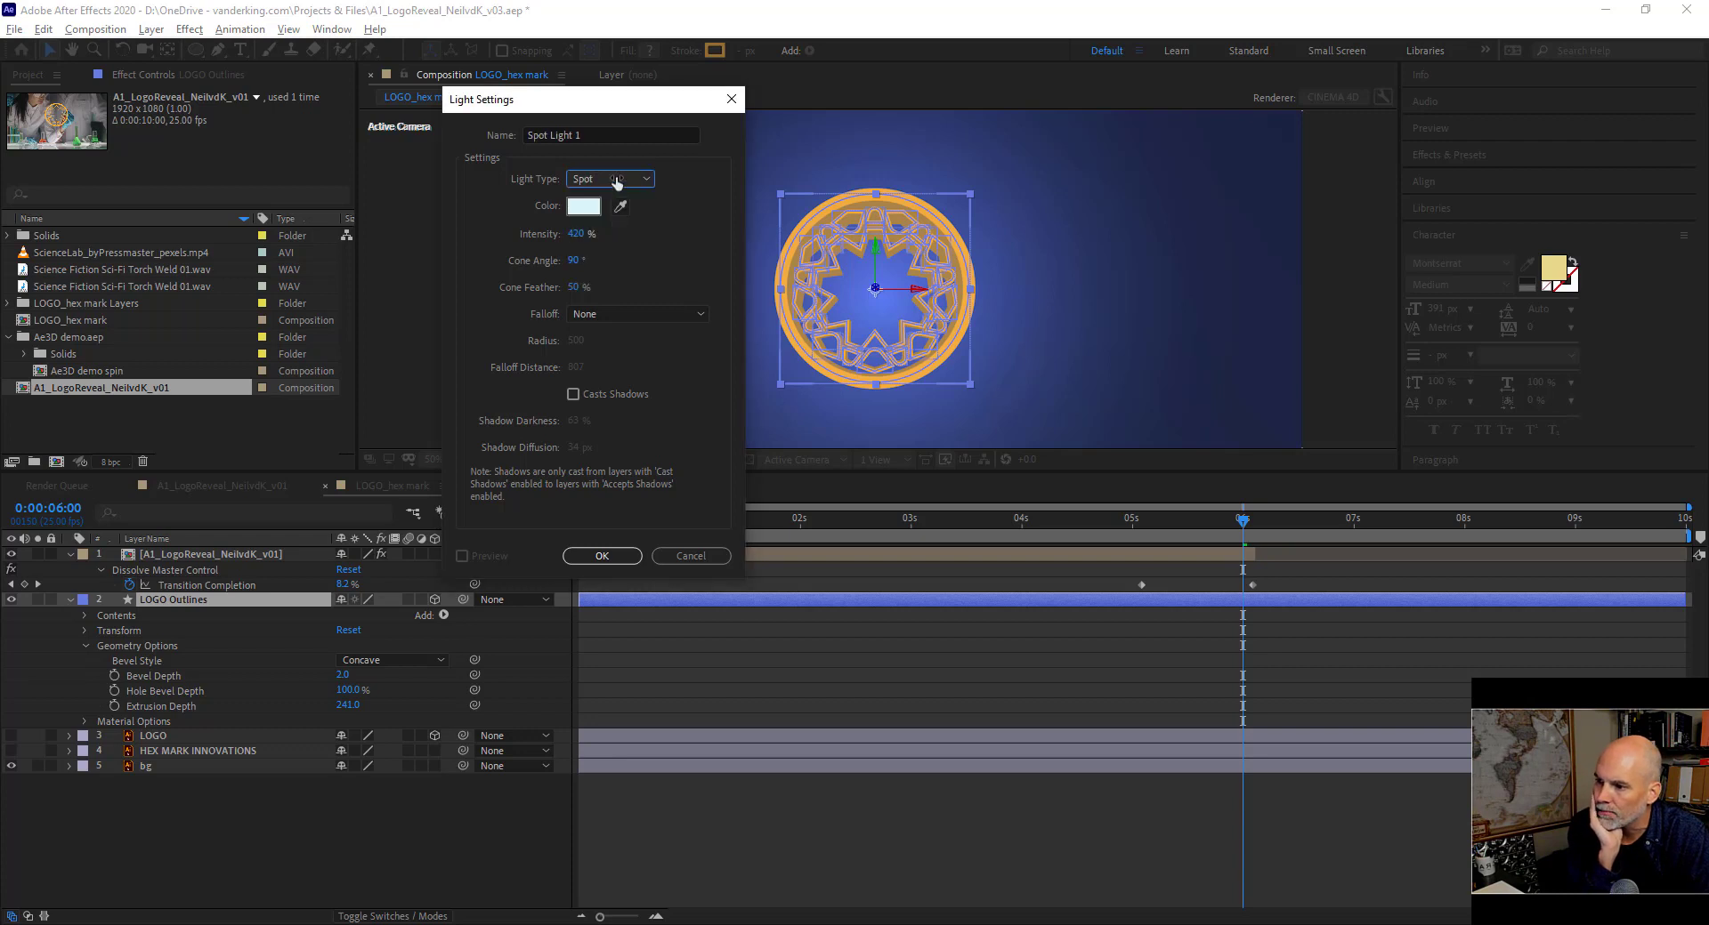
click(616, 180)
click(601, 237)
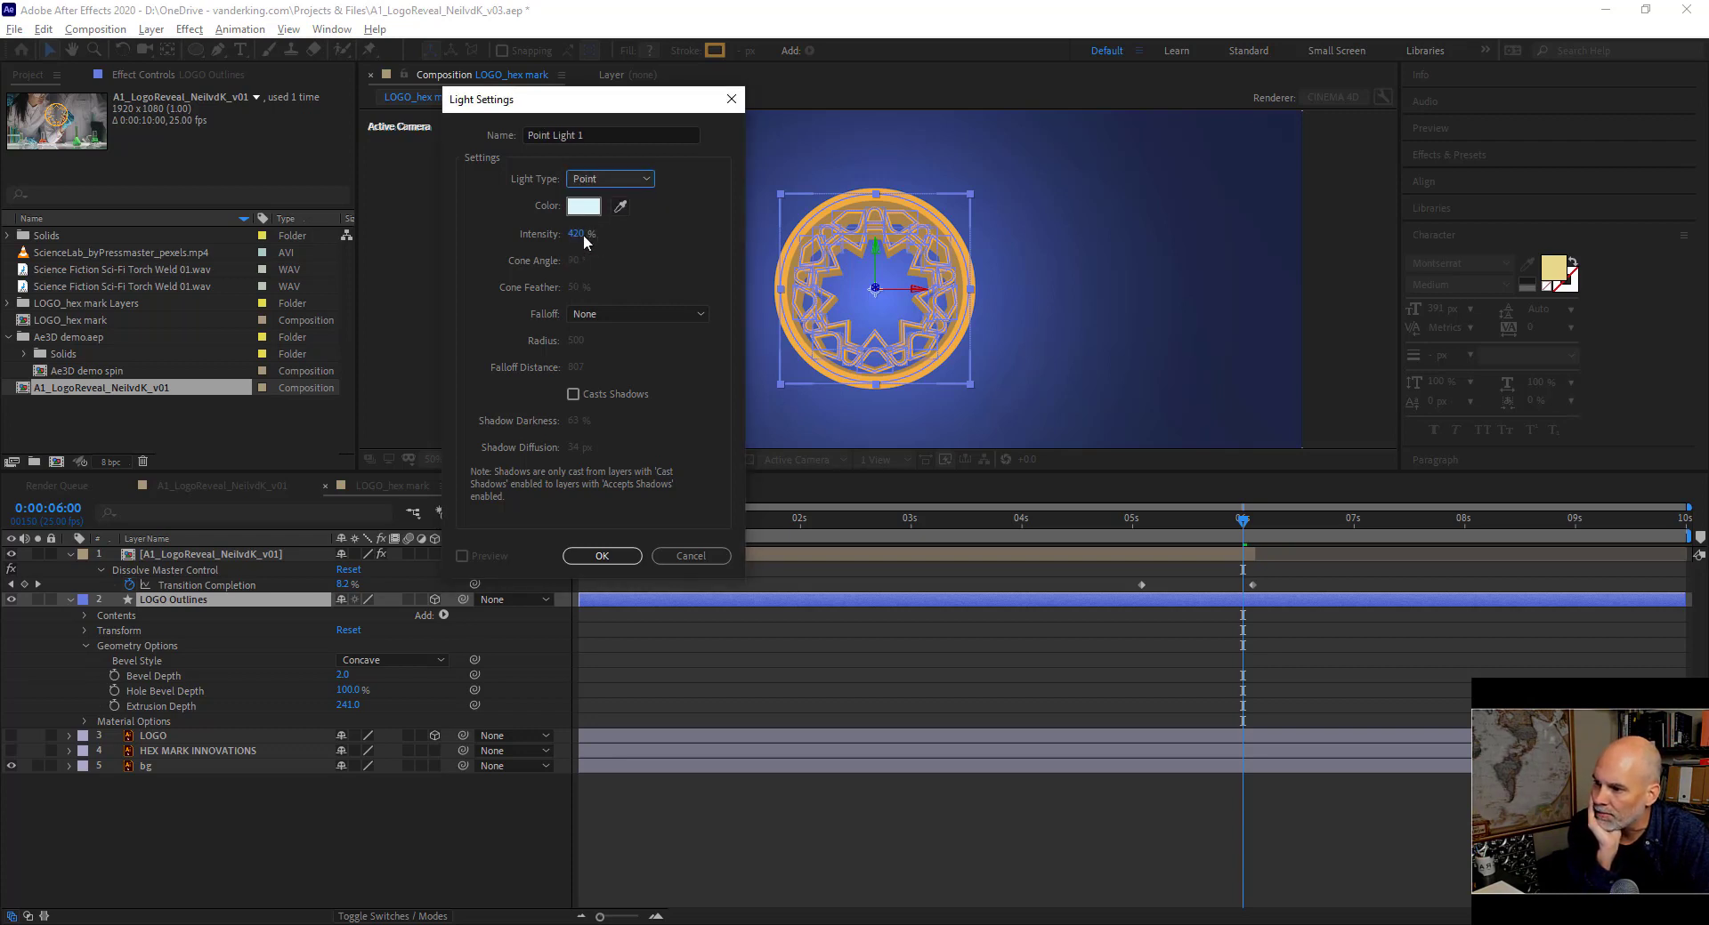
Set the point light's Intensity to 98%, Falloff to Smooth with Falloff Distance 494, and enable Casts Shadows with 22 px Shadow Diffusion.
drag(540, 234, 573, 255)
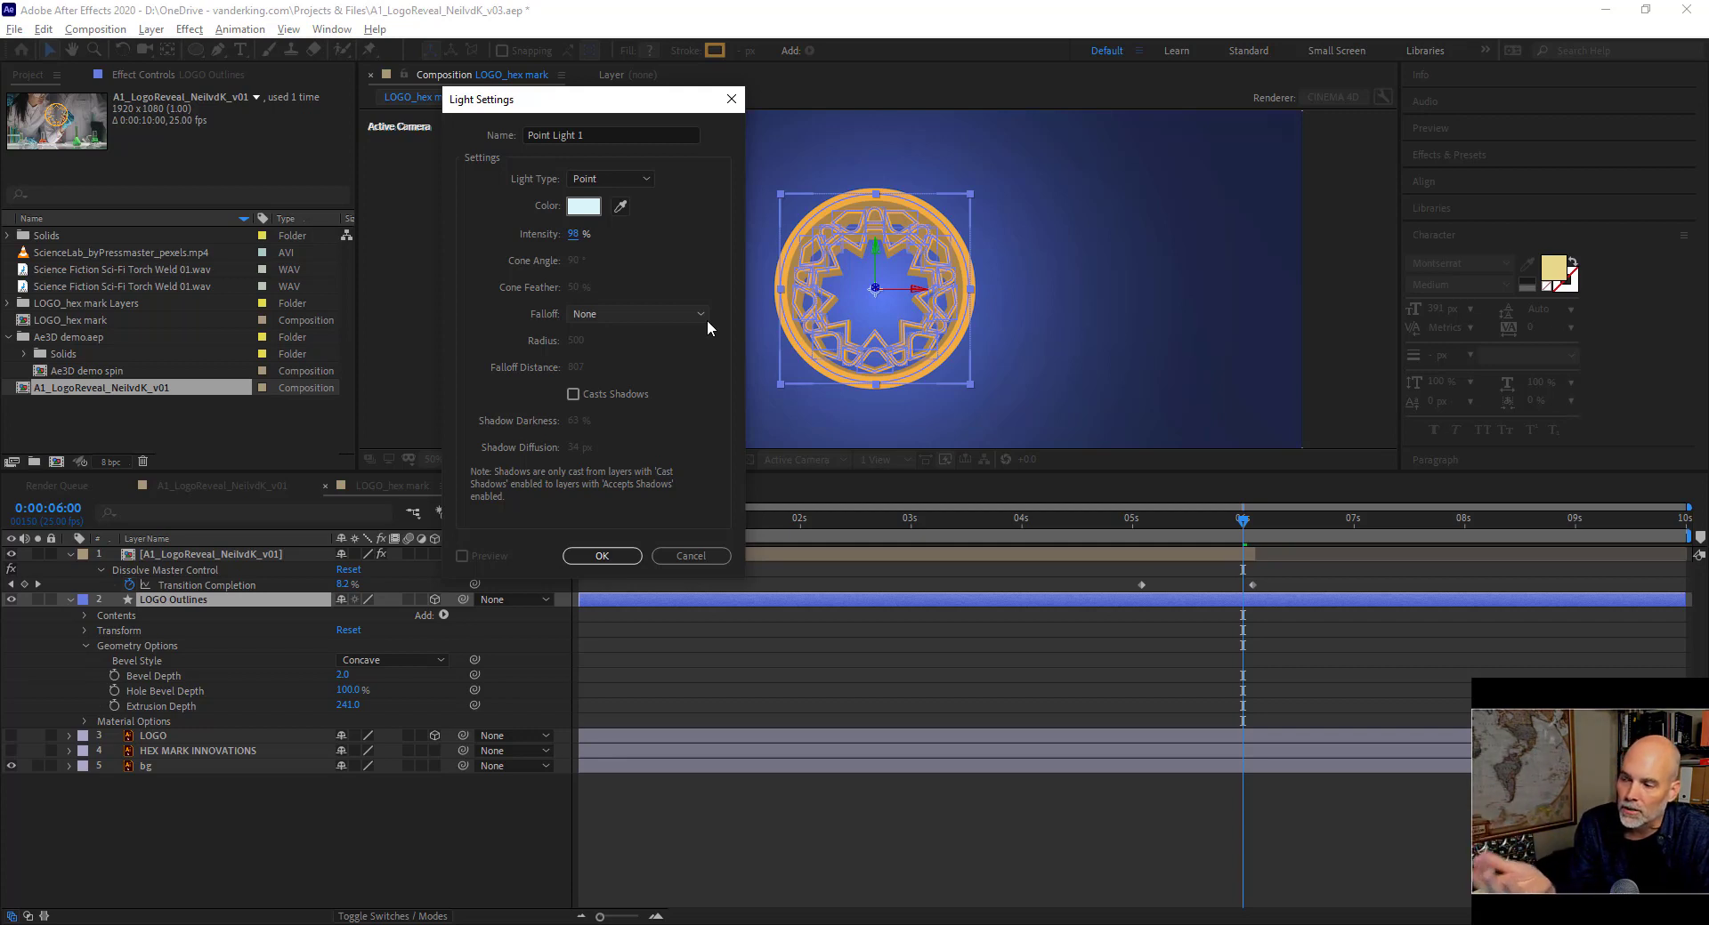
click(639, 317)
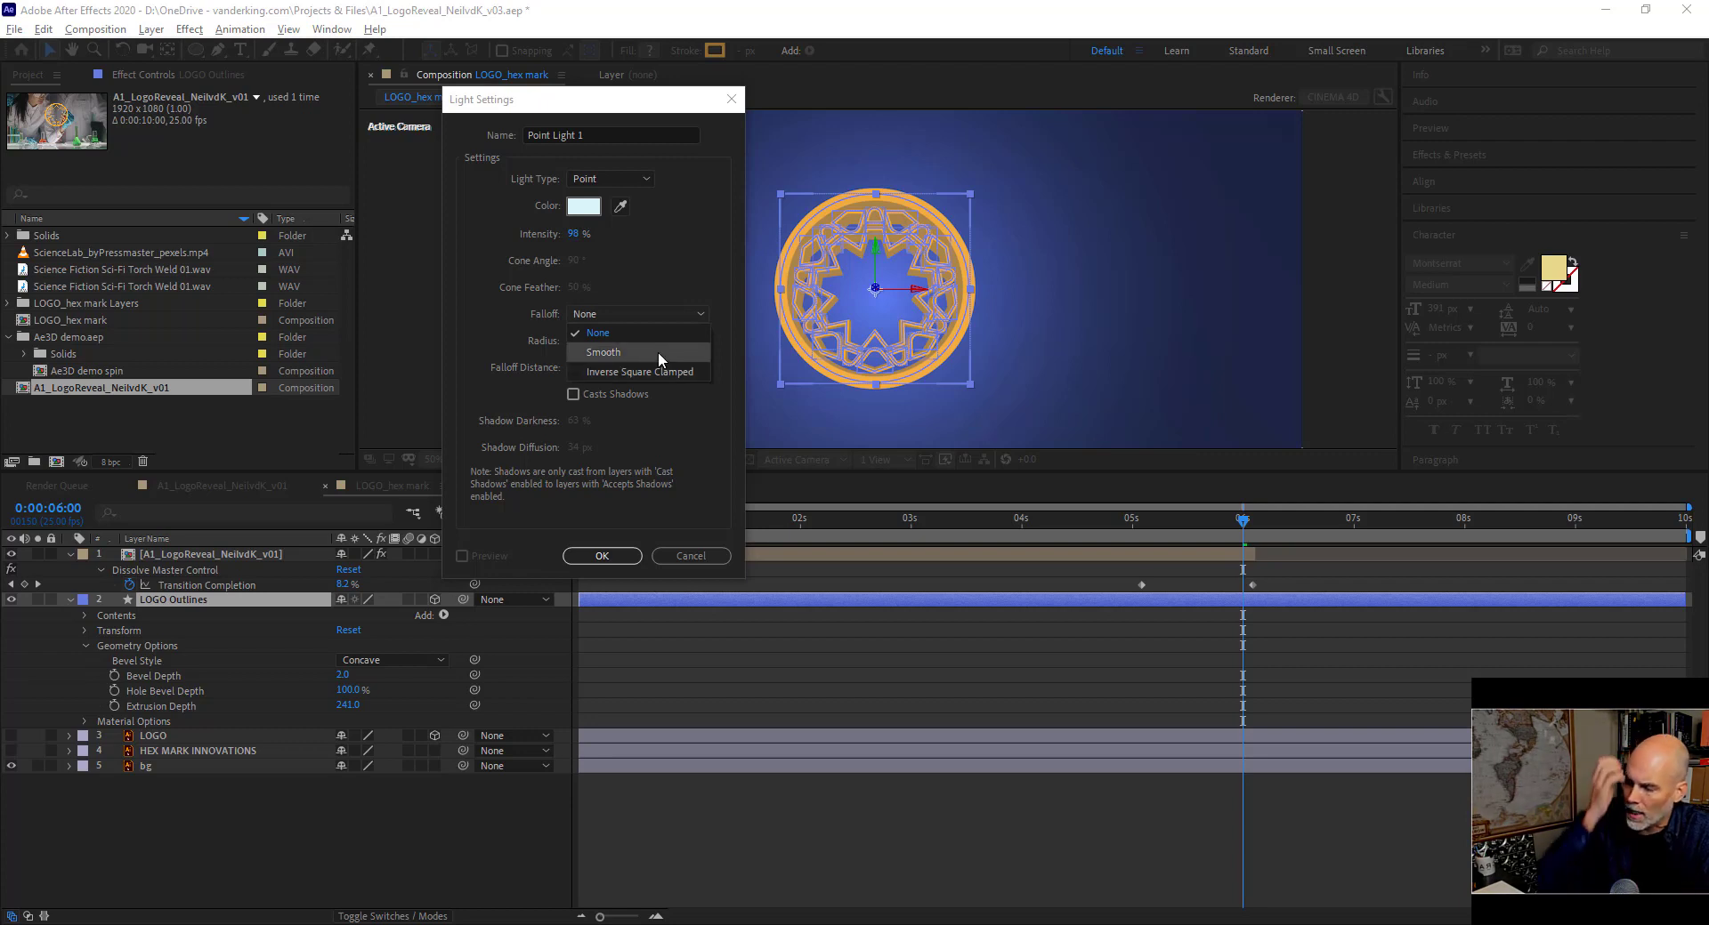
click(658, 350)
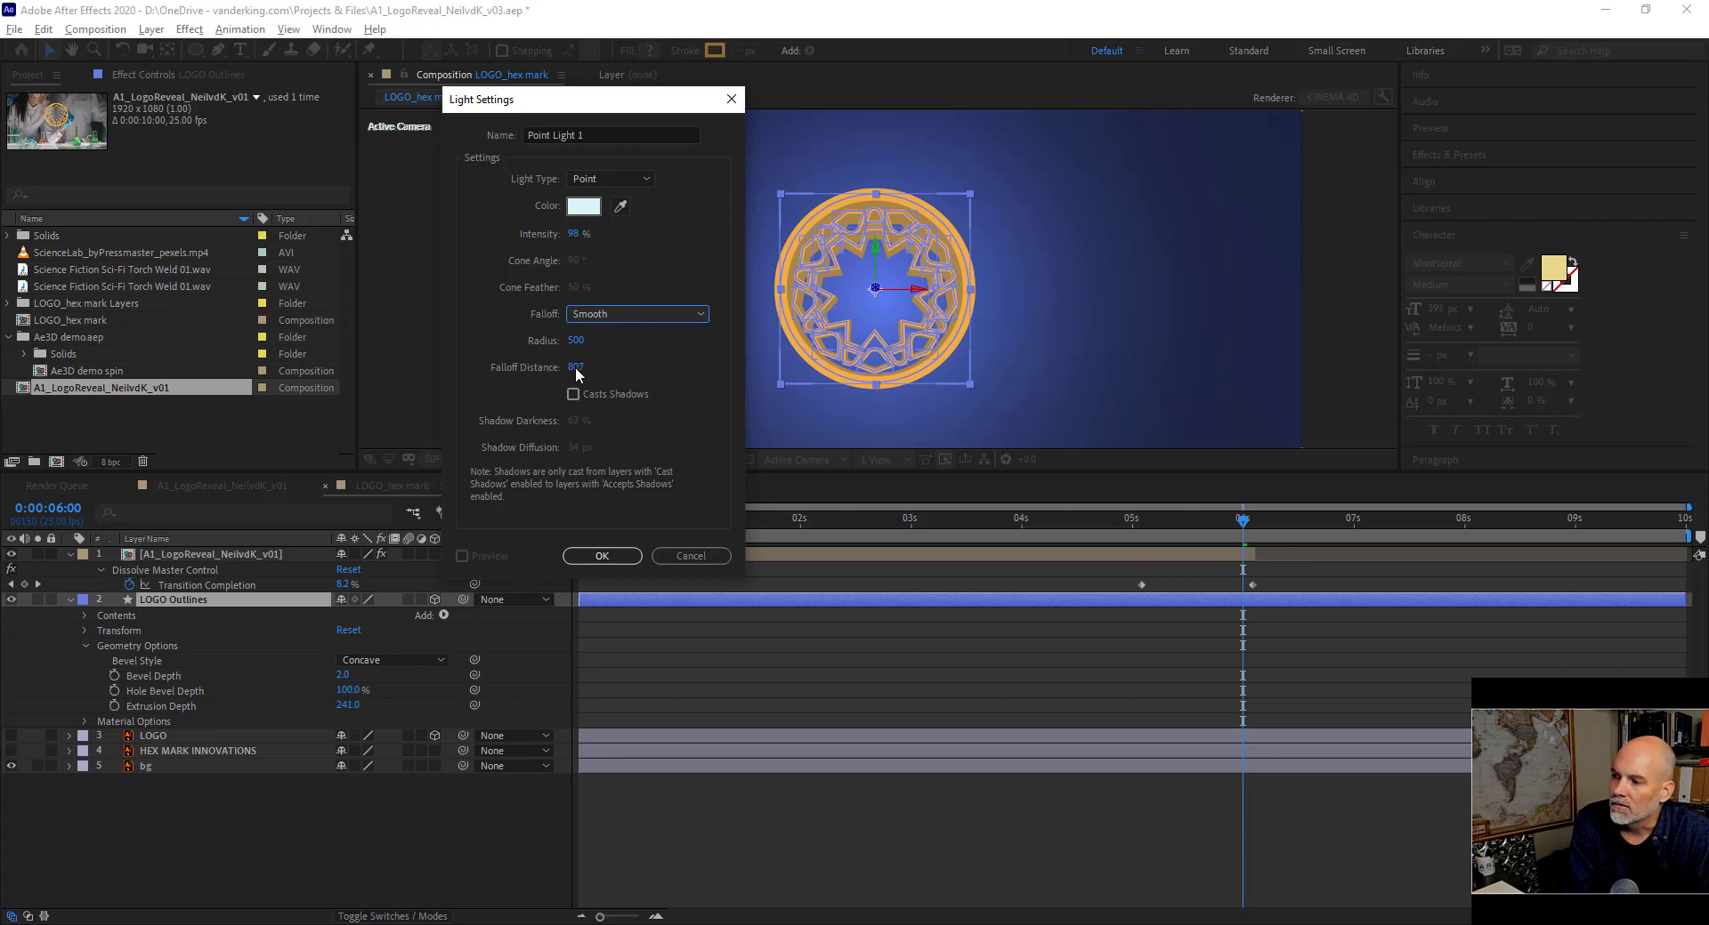
drag(575, 372, 493, 381)
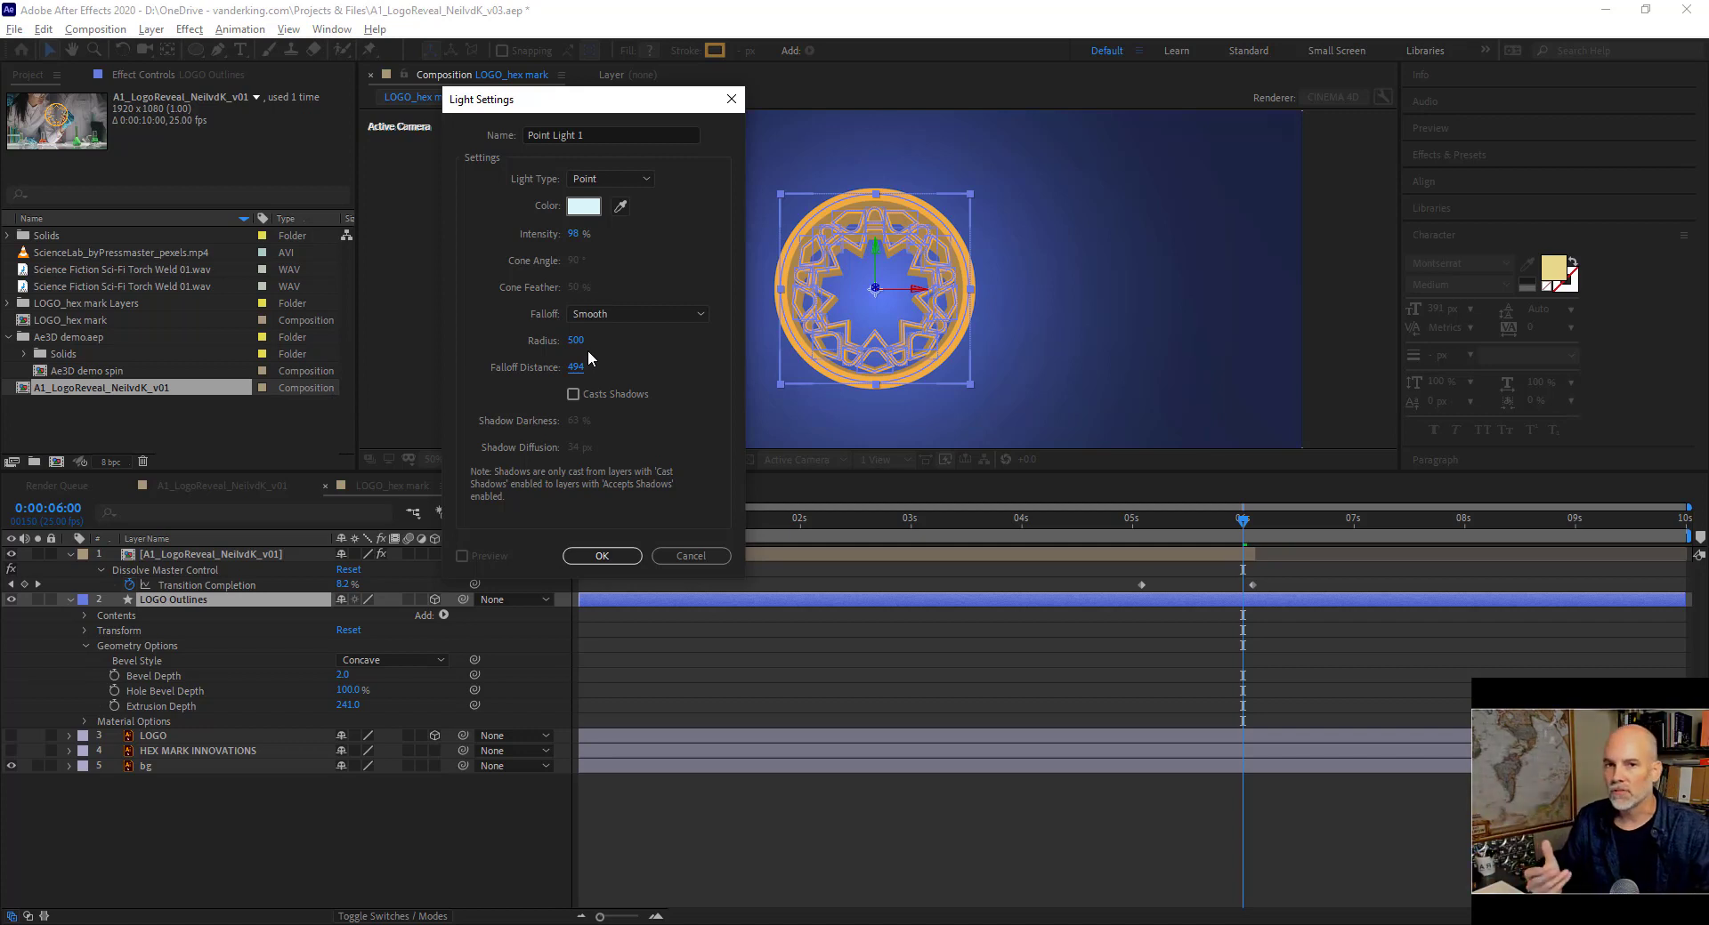
click(573, 394)
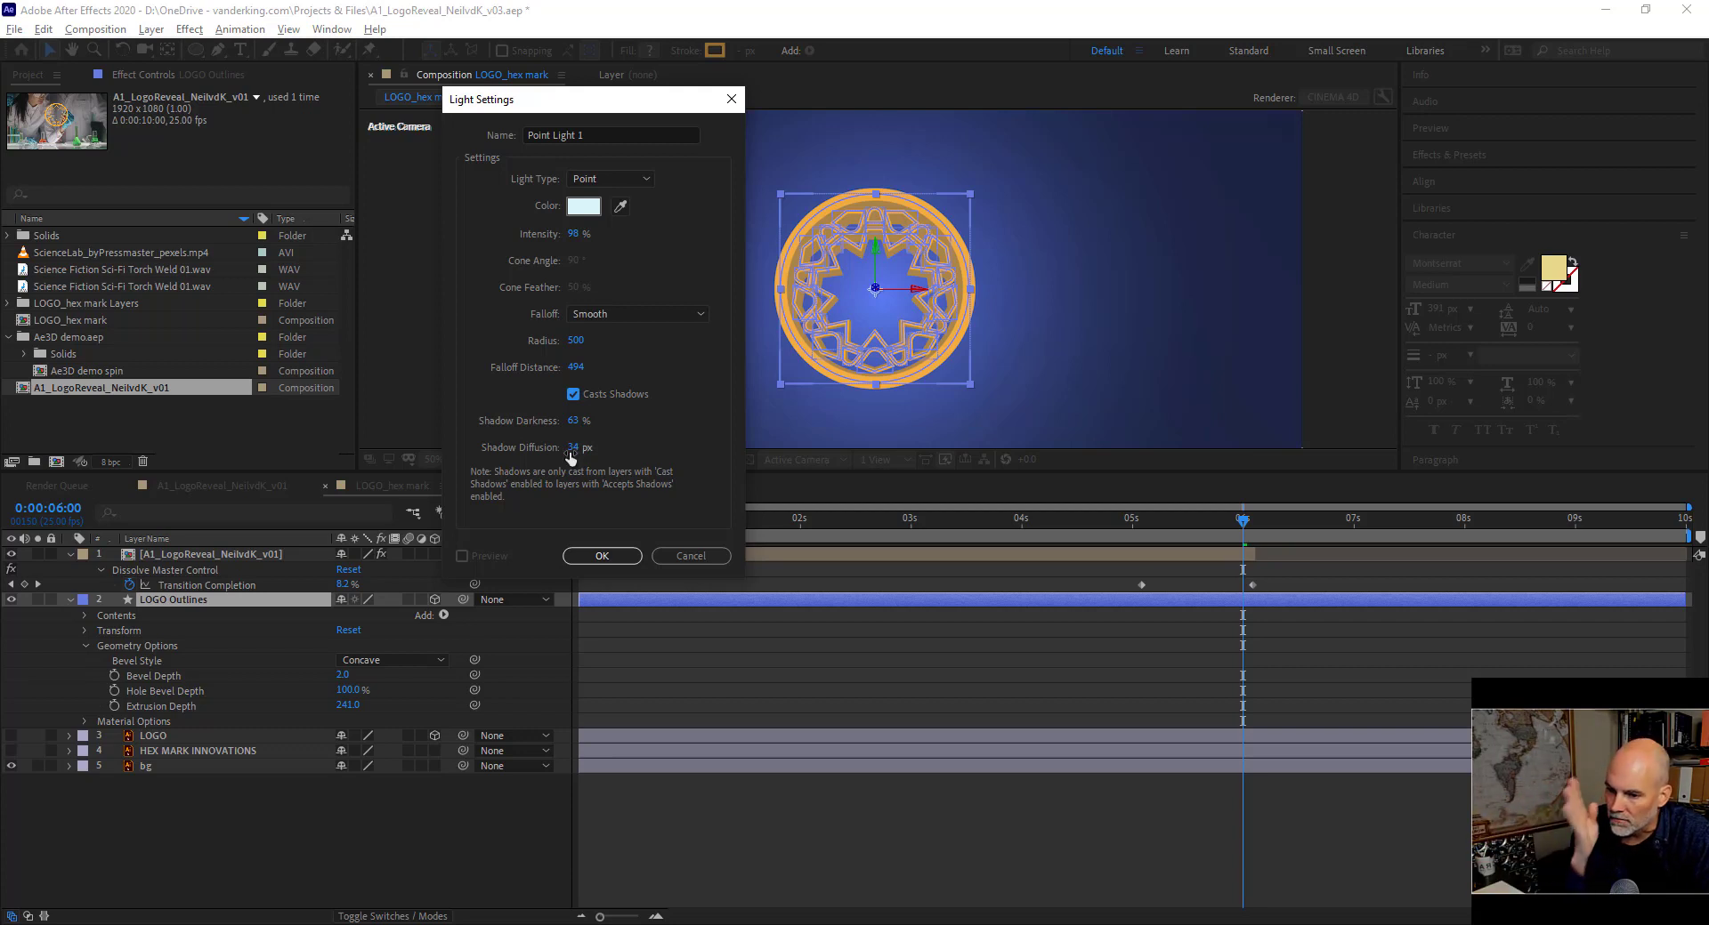
mouse_move(571, 457)
mouse_down()
mouse_move(551, 458)
mouse_move(570, 458)
mouse_up()
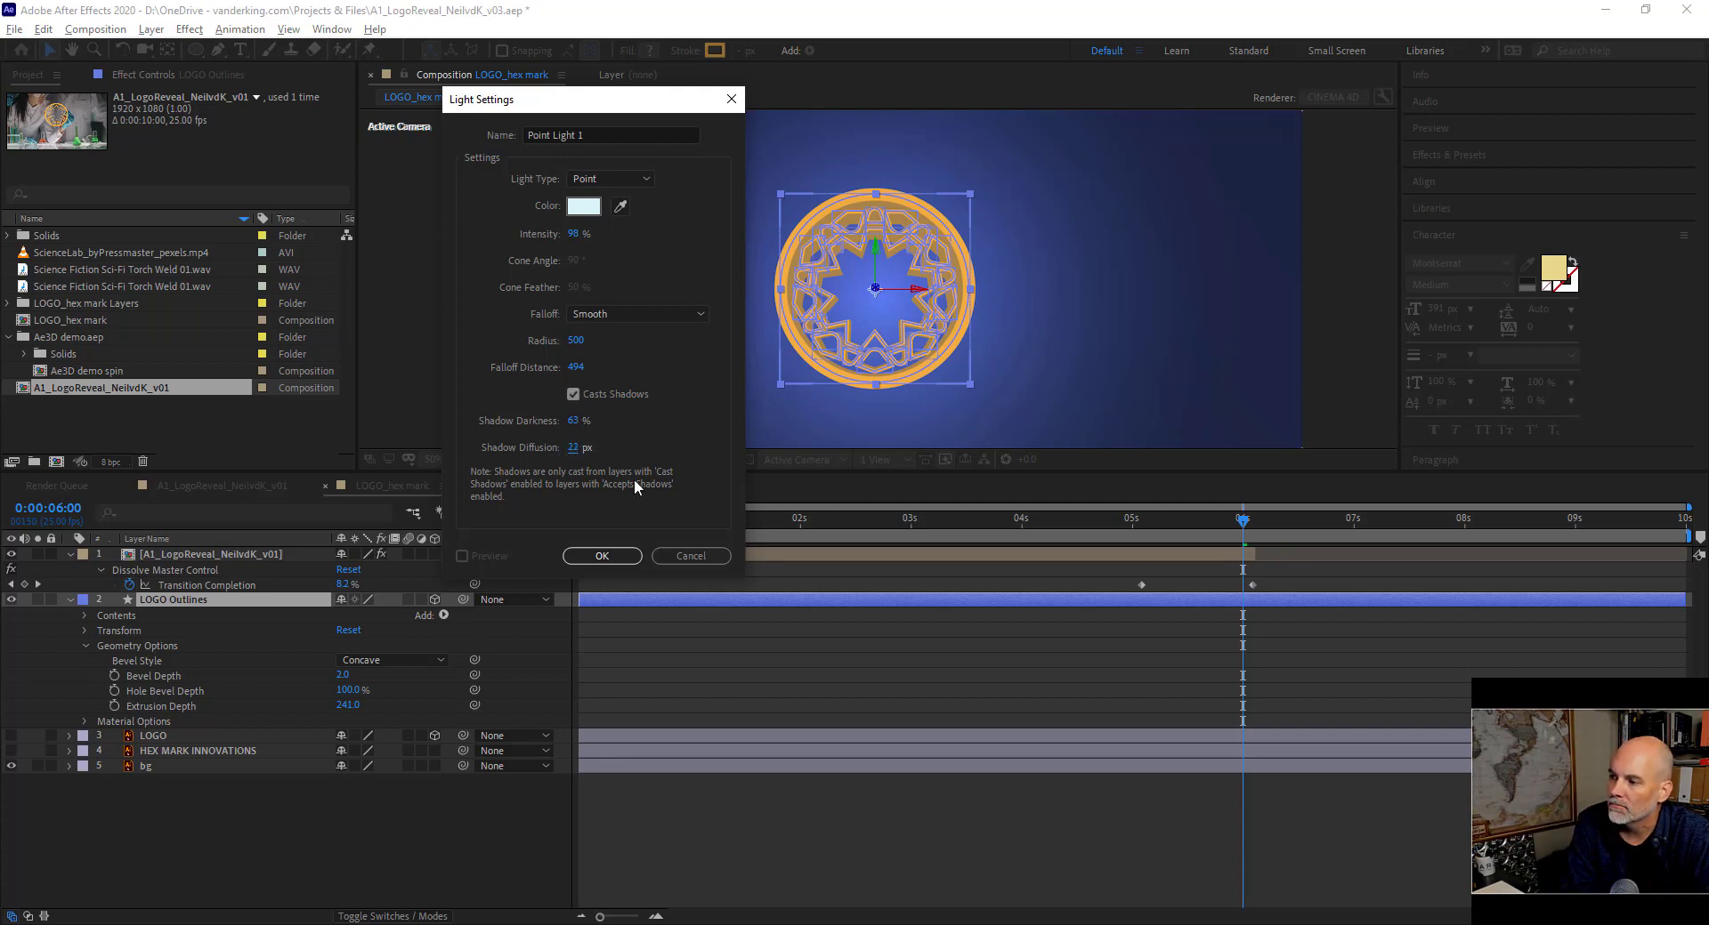
Set the point light's color to pure white (FFFFFF) and create the light.
click(583, 207)
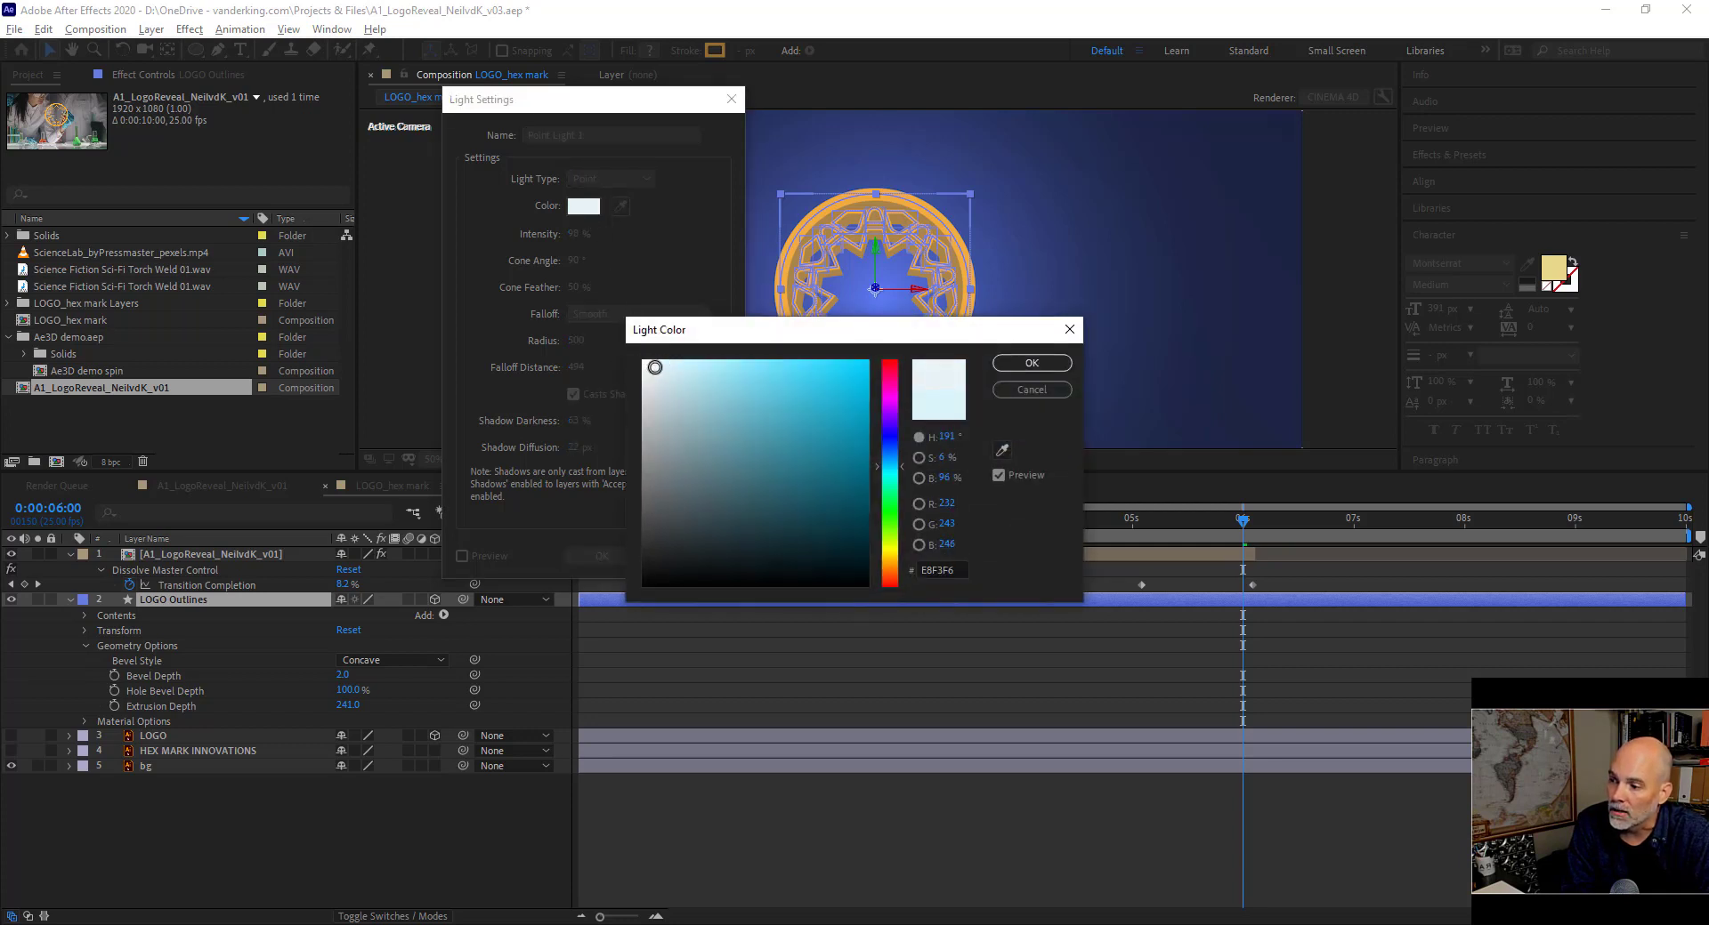
drag(654, 368, 641, 371)
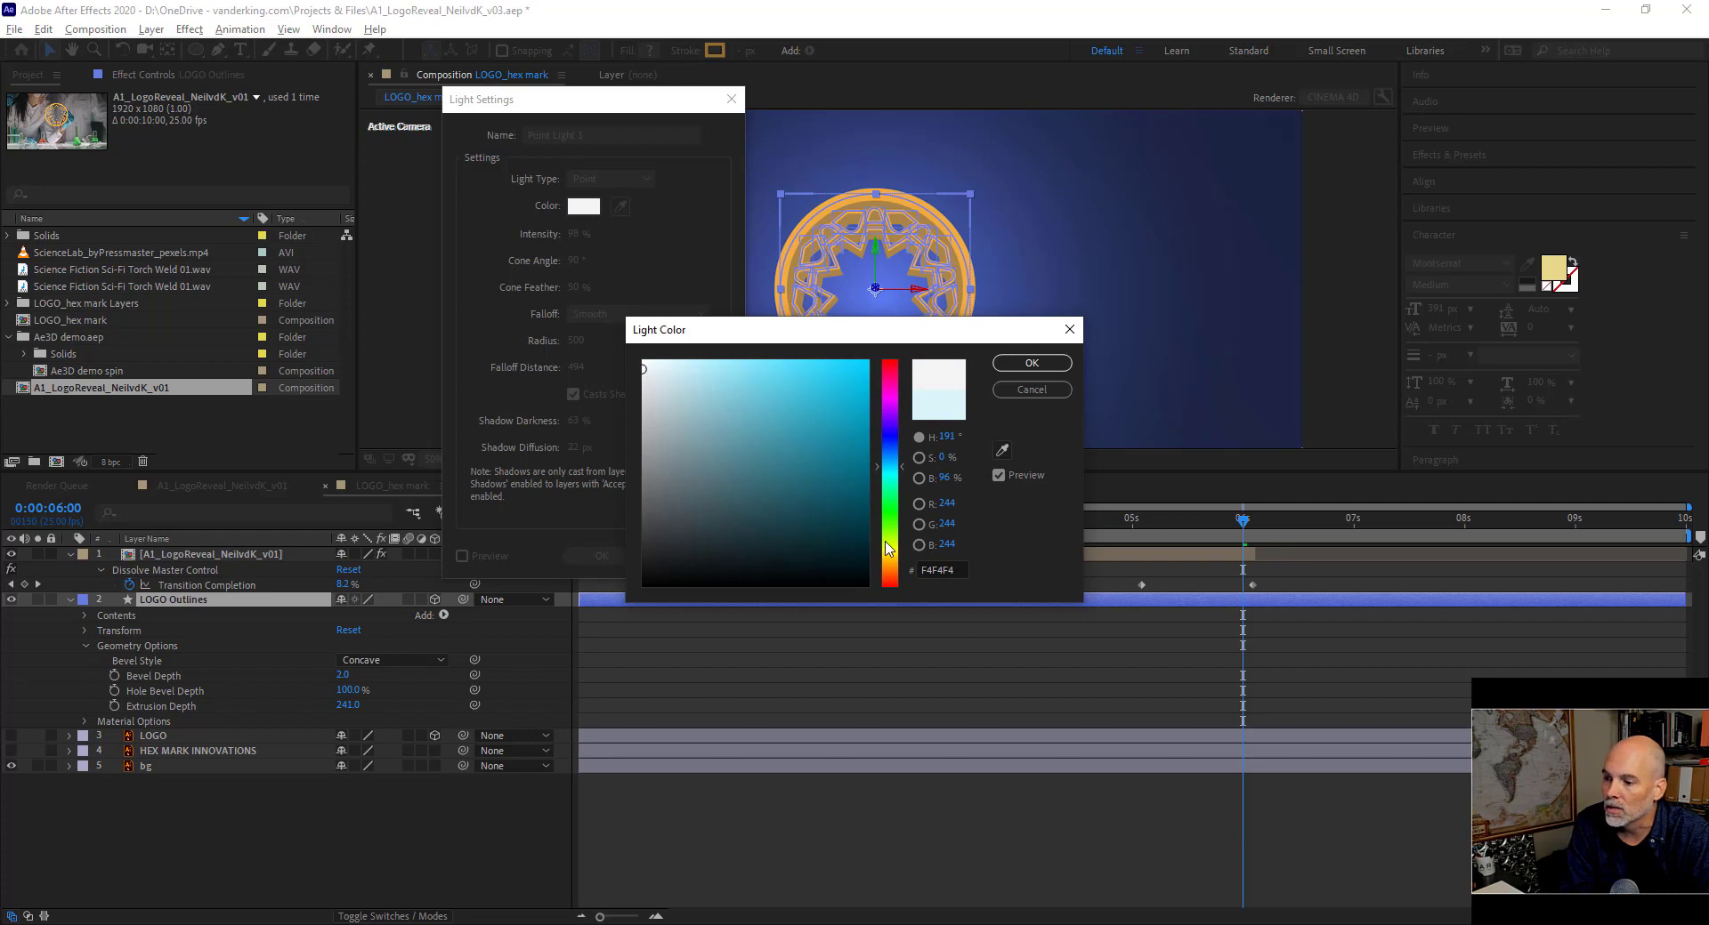
click(884, 543)
drag(884, 543, 897, 540)
drag(645, 368, 641, 361)
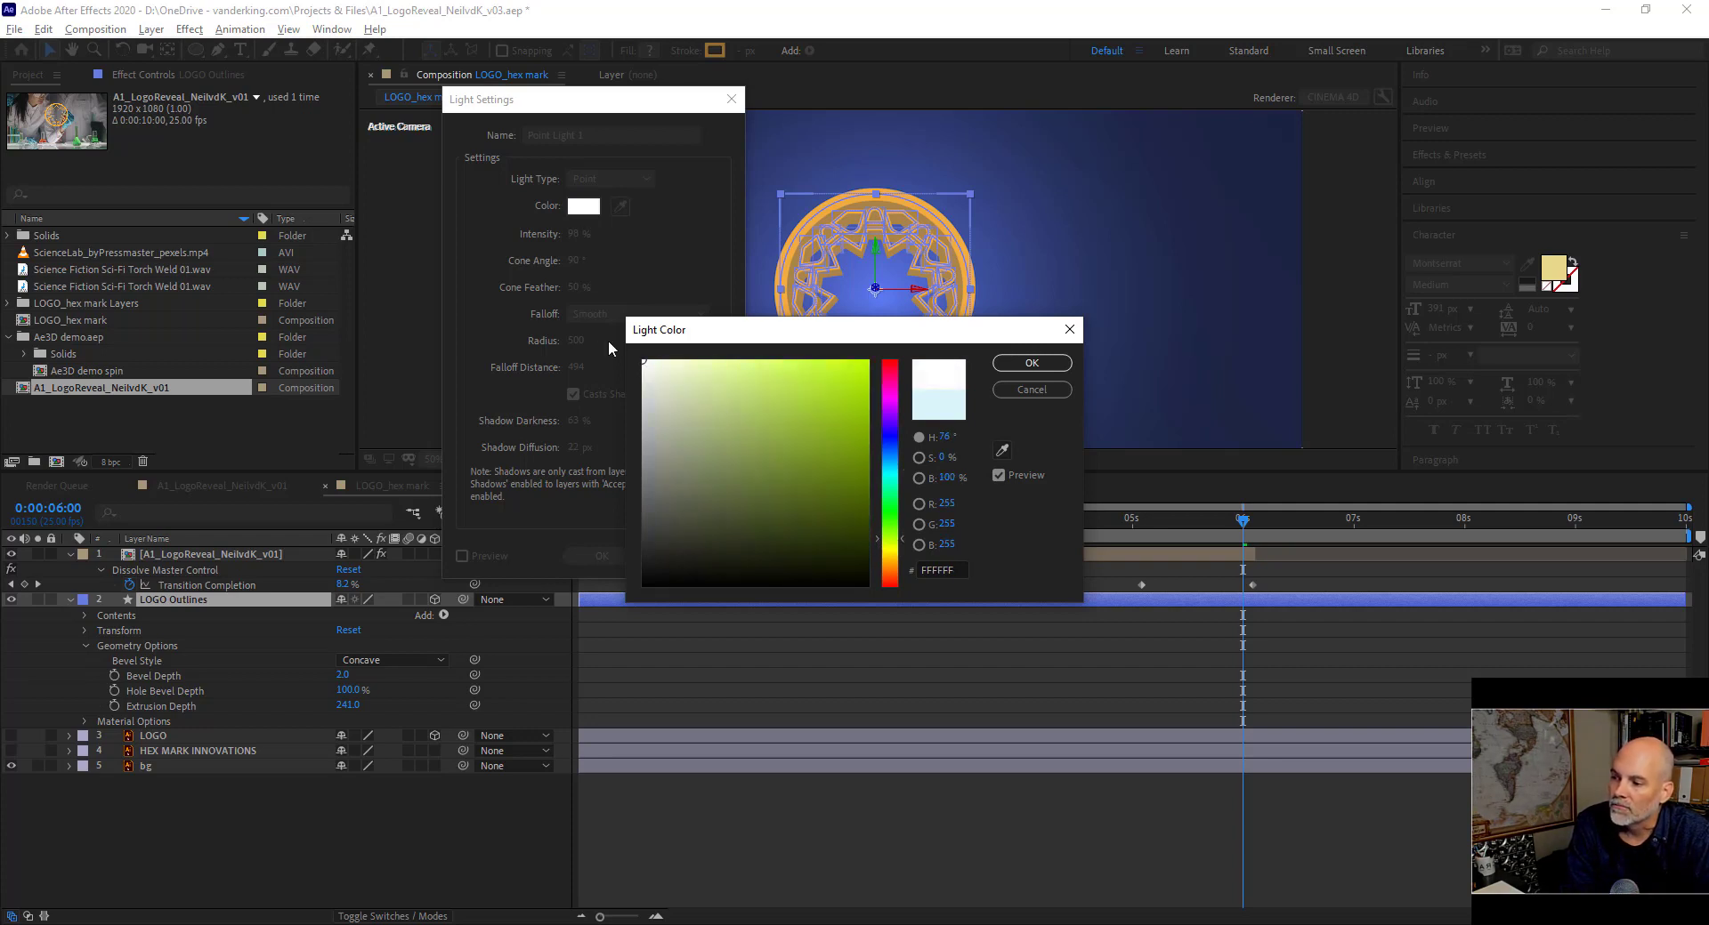
click(1049, 364)
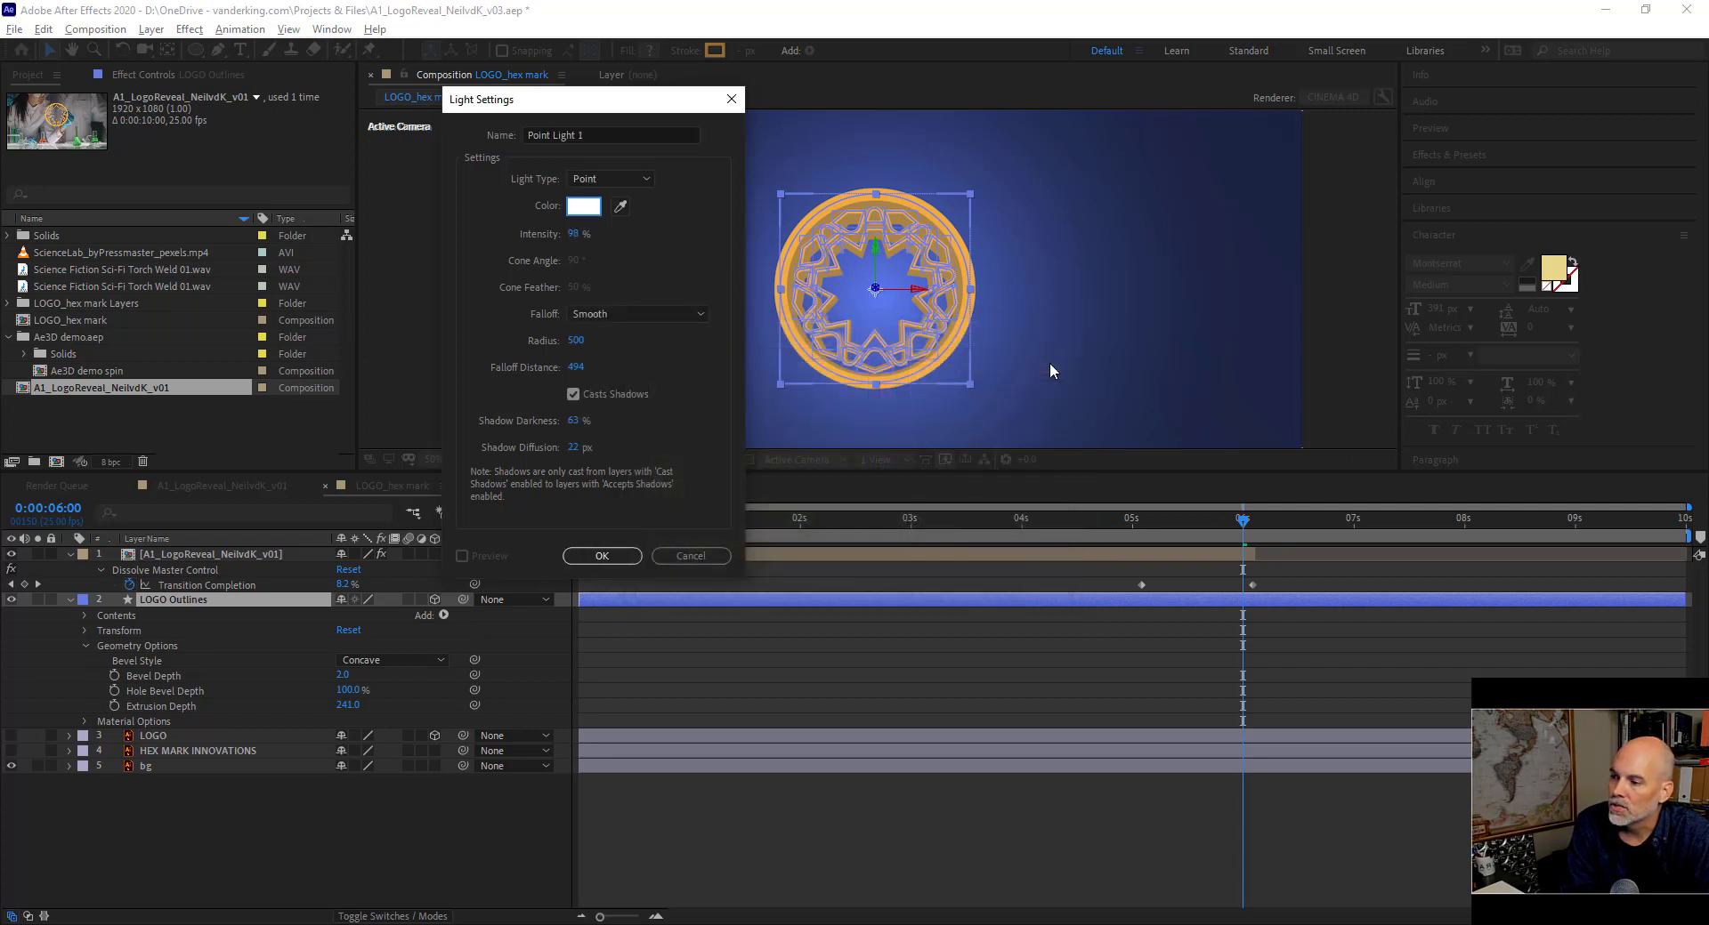
click(625, 557)
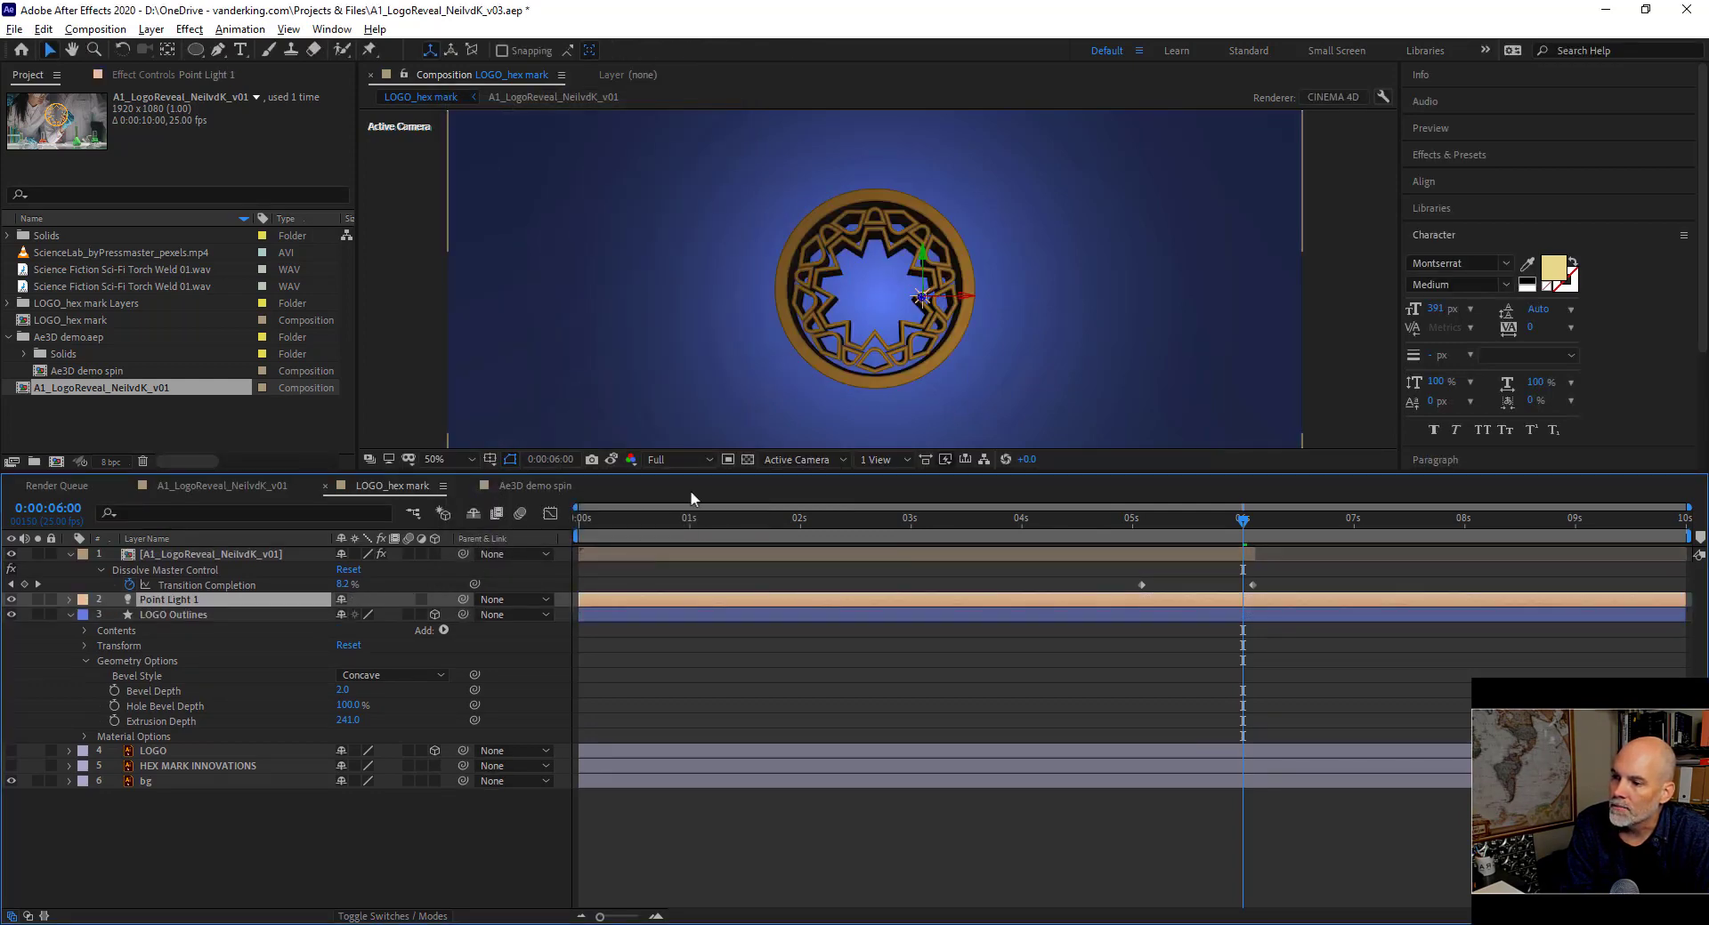
Shift Point Light 1 horizontally past the logo's left side to test the shading, and bring it back near the logo's center.
key(slash)
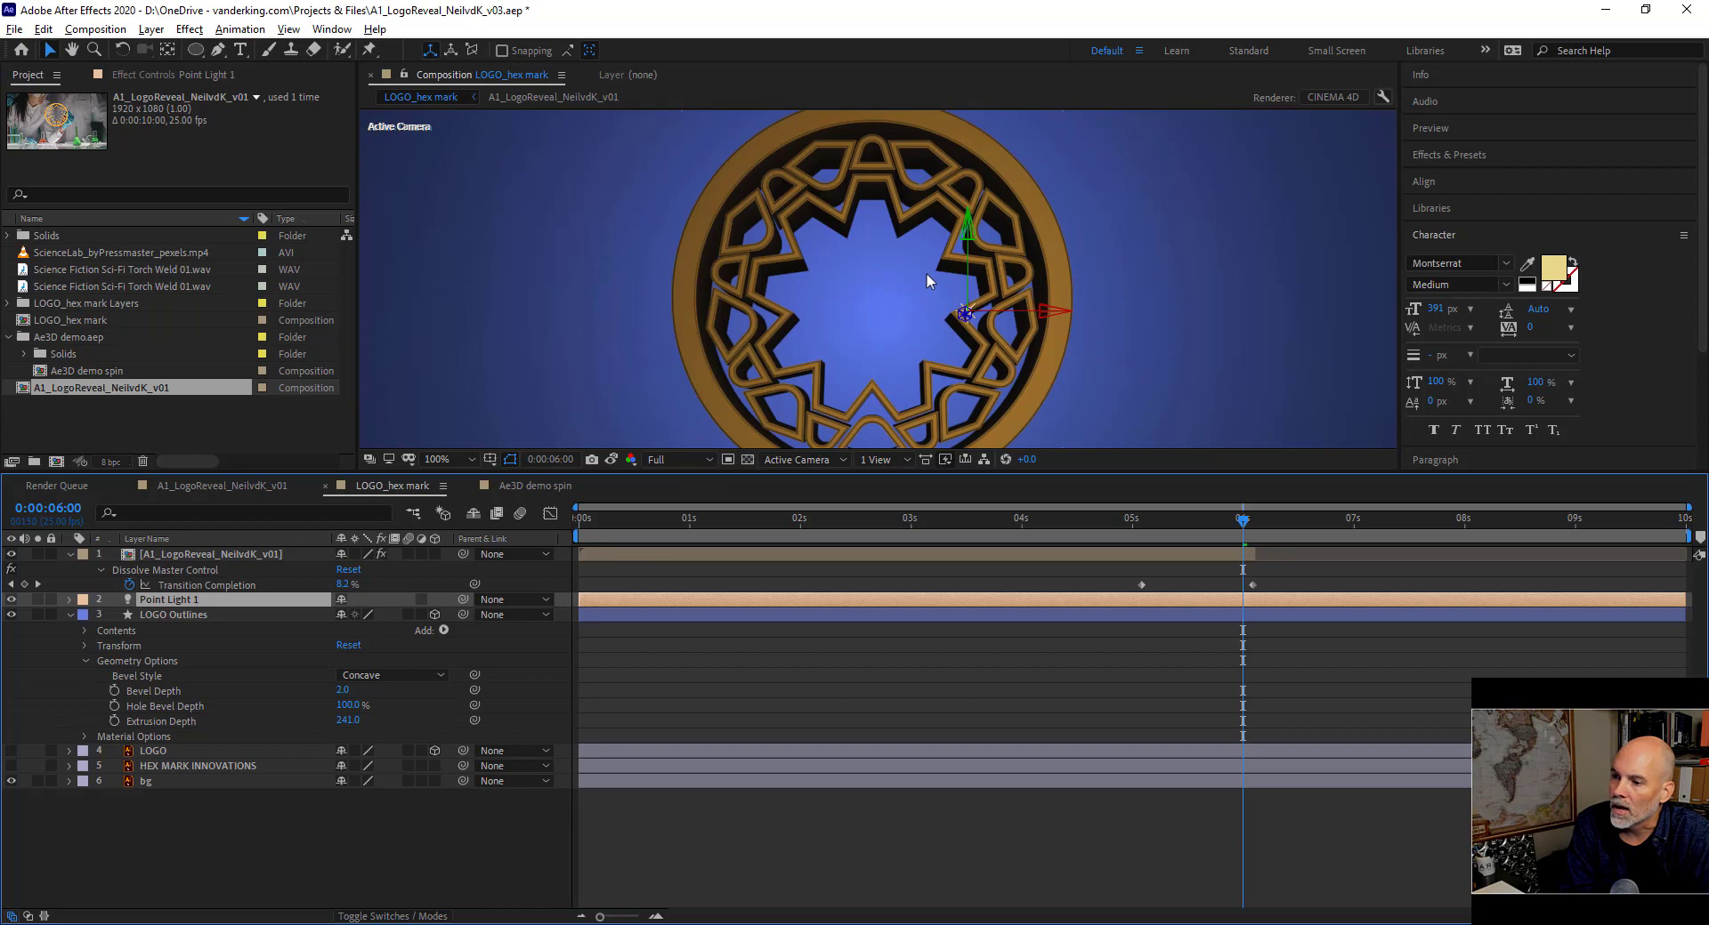
drag(1050, 312, 686, 307)
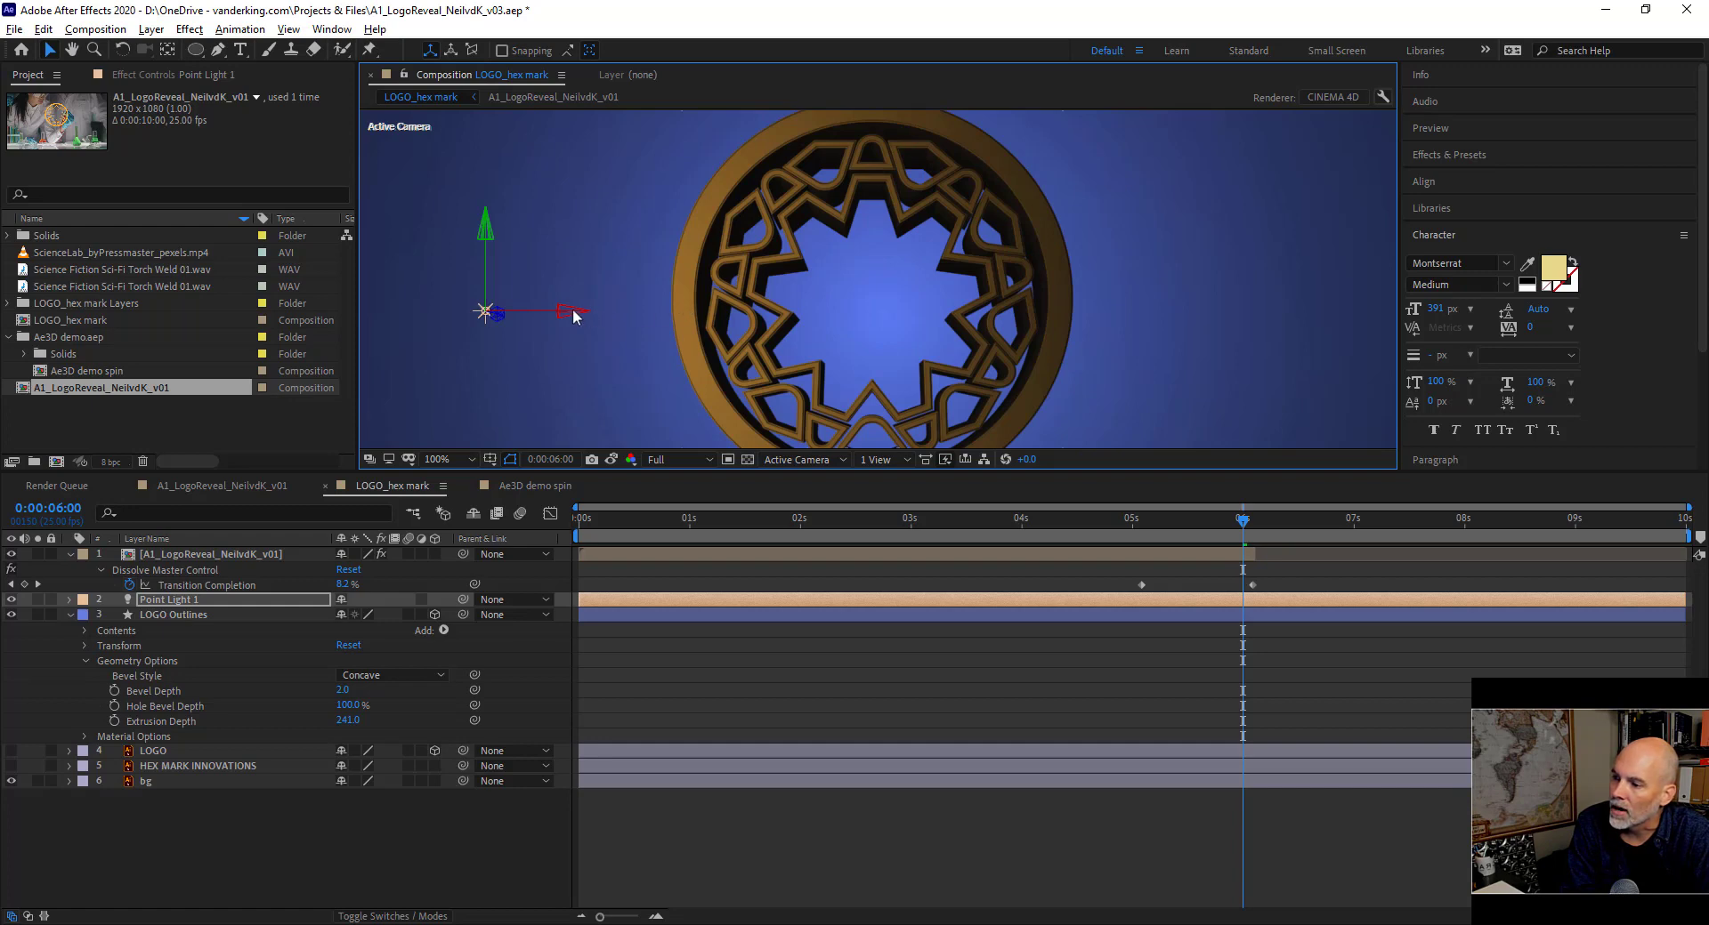
drag(574, 316, 945, 312)
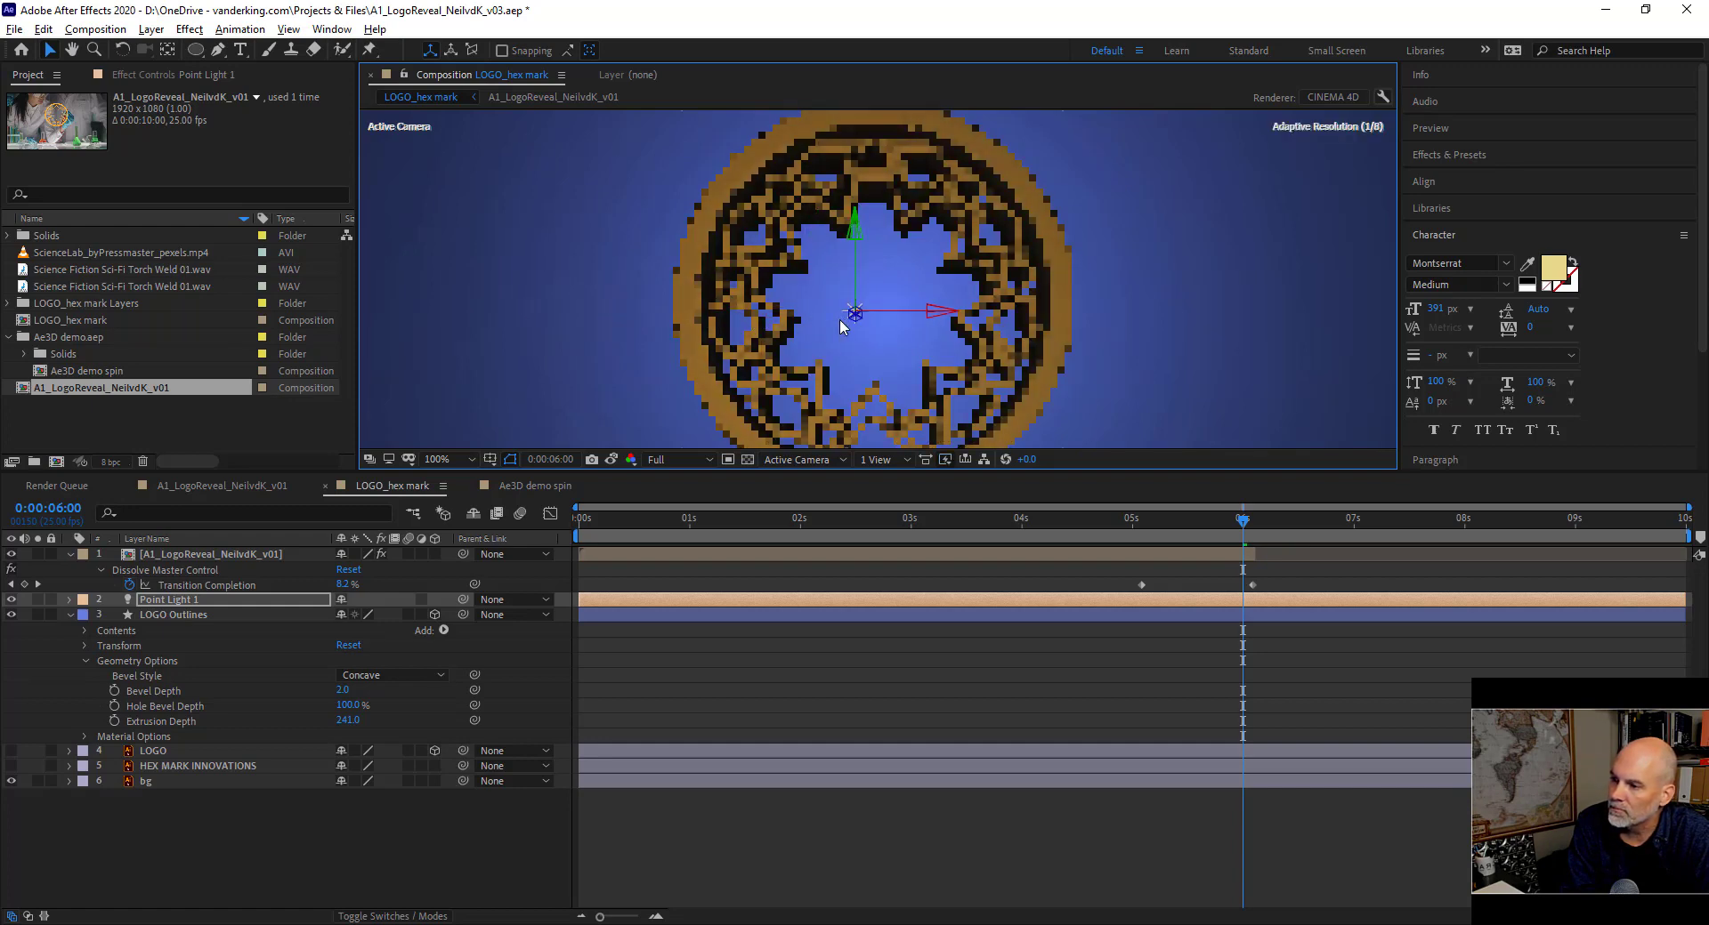
Set the Bevel Style of LOGO Outlines to Convex and inspect the lit logo with the layer deselected.
click(412, 676)
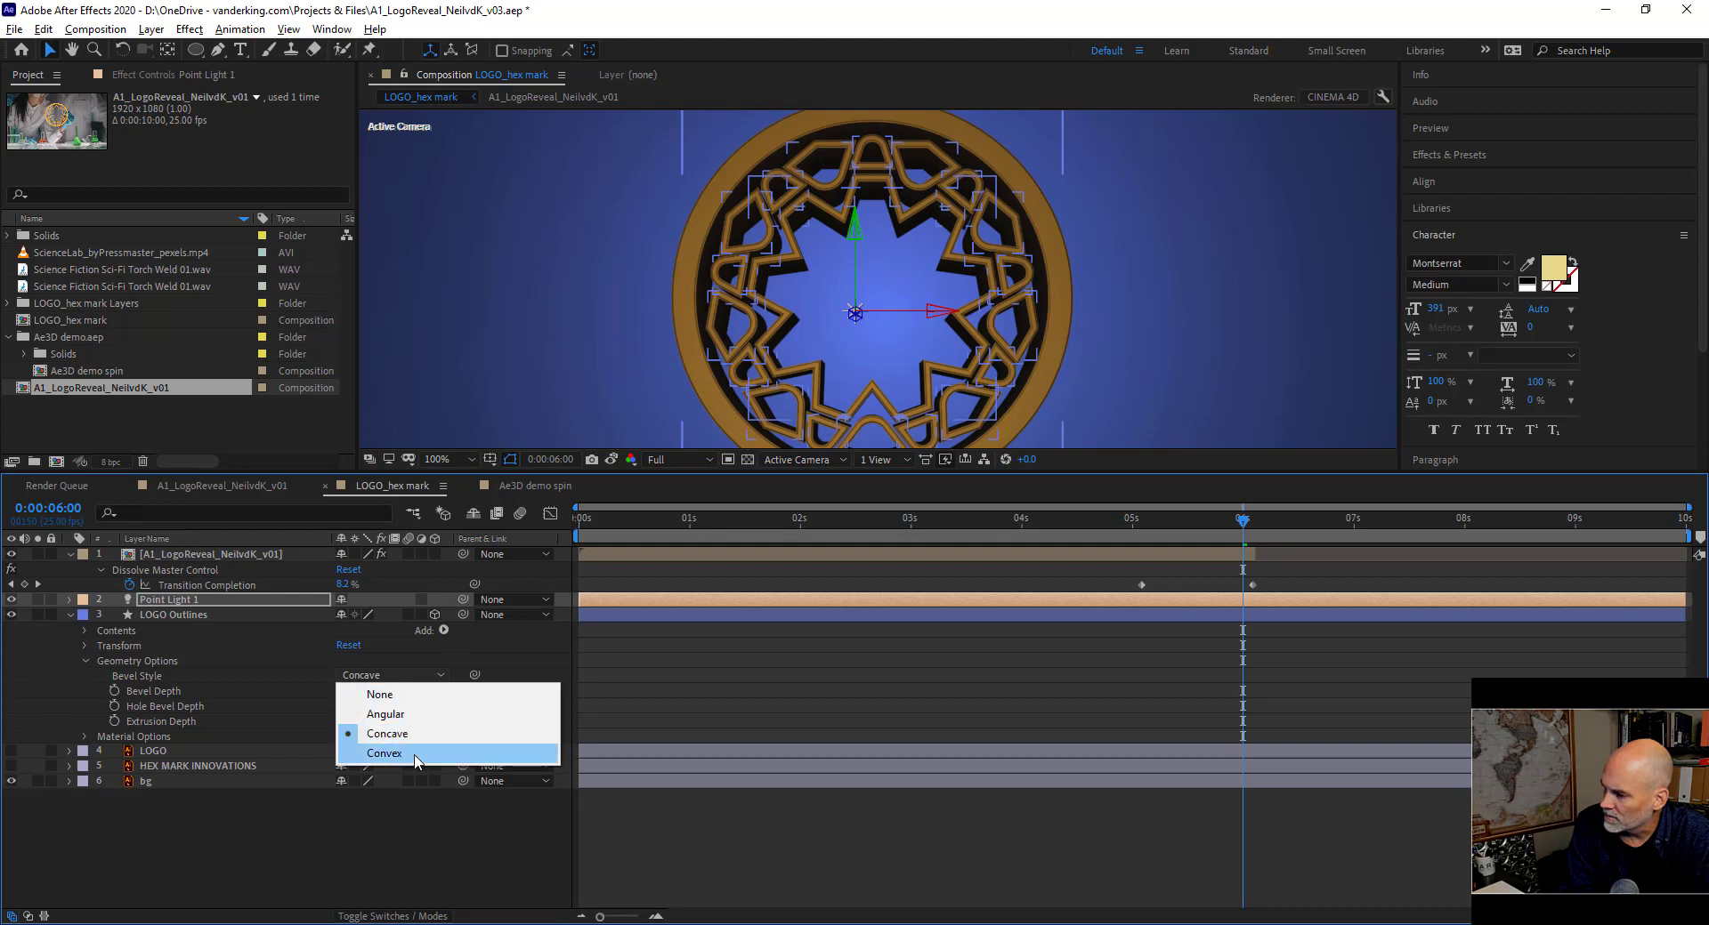
click(415, 754)
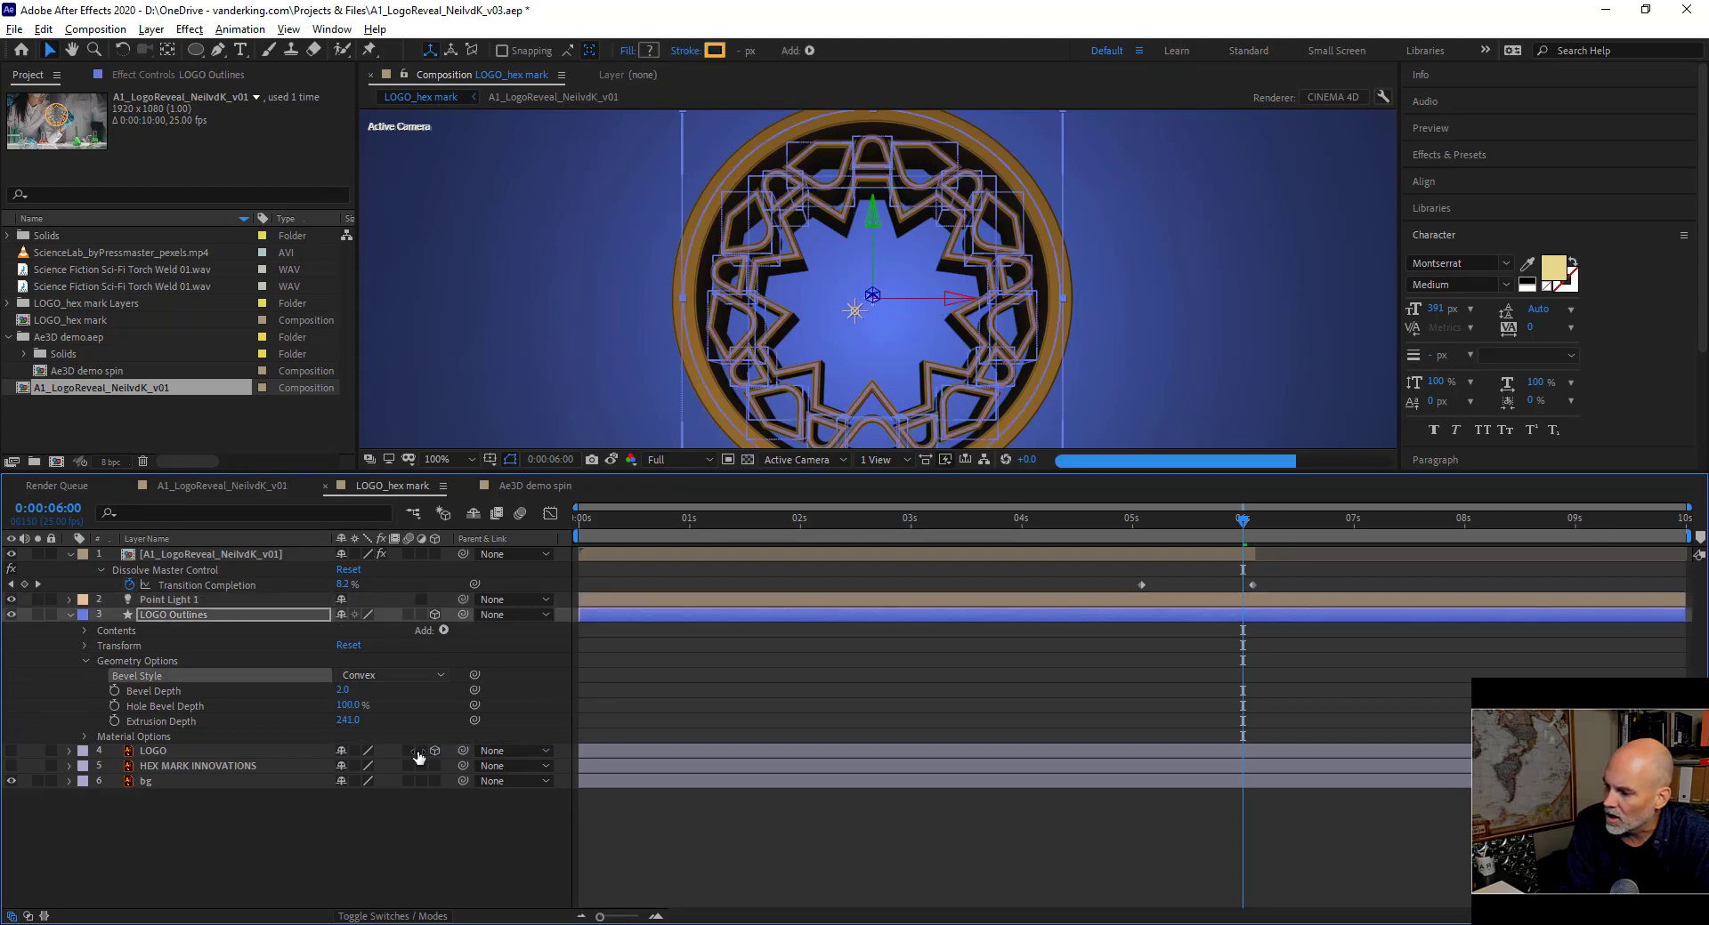
click(526, 659)
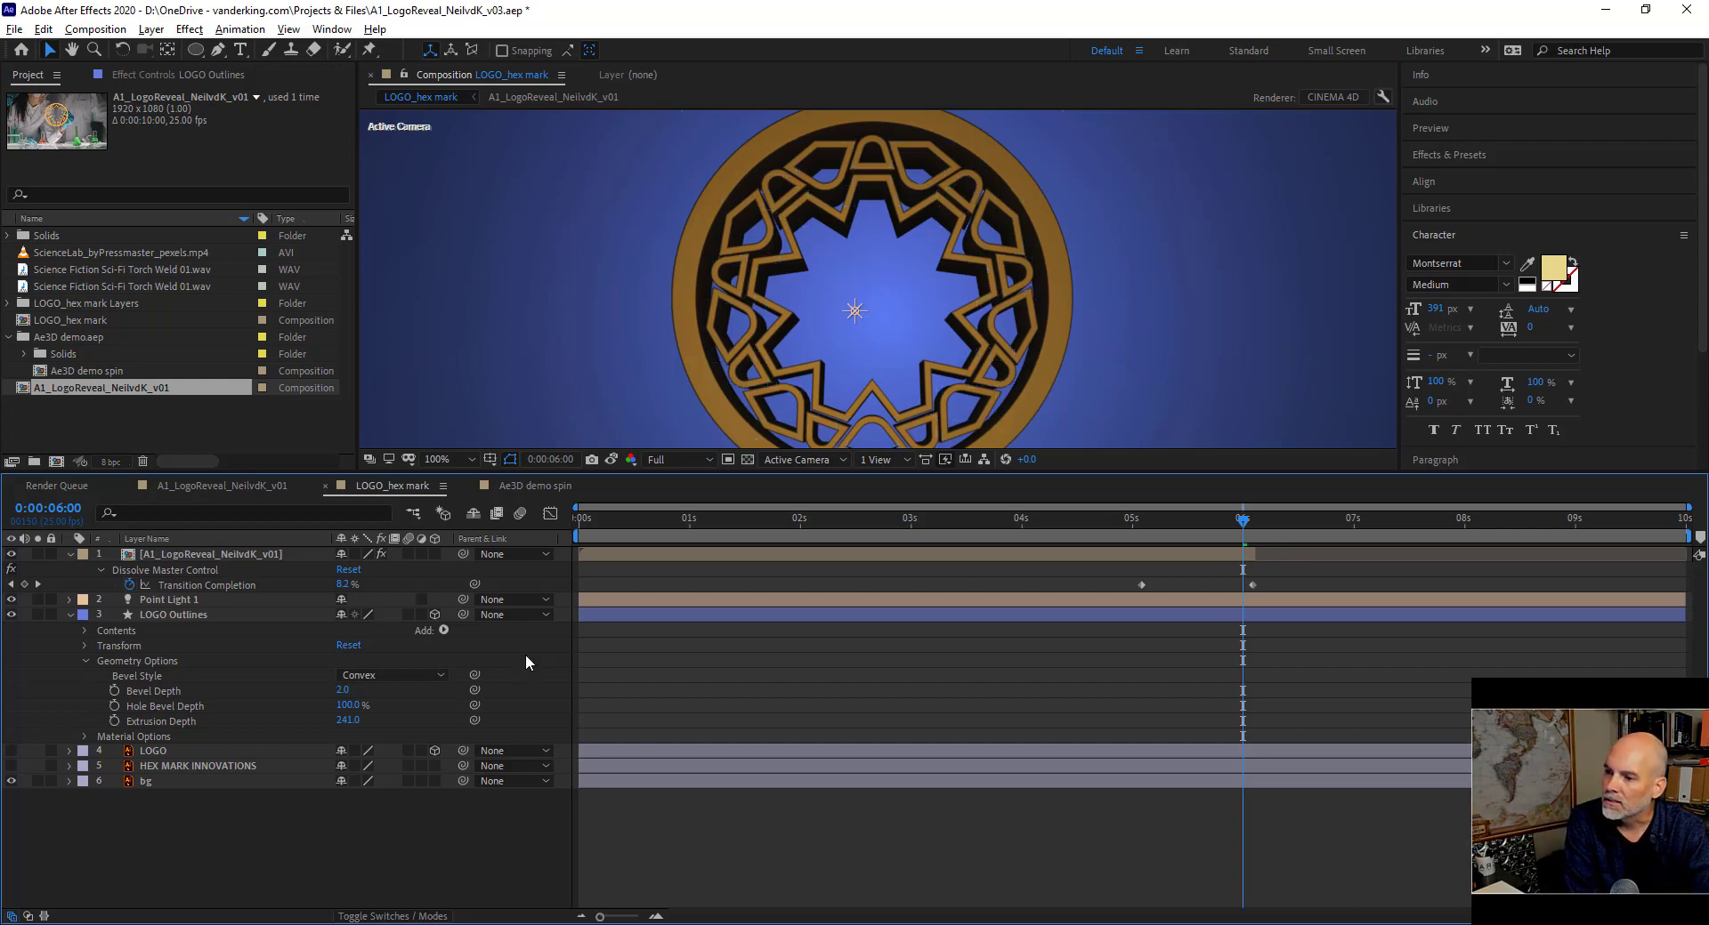
key(comma)
key(comma)
key(period)
Select Point Light 1 and display the LOGO_hex mark composition in two horizontal views.
click(864, 296)
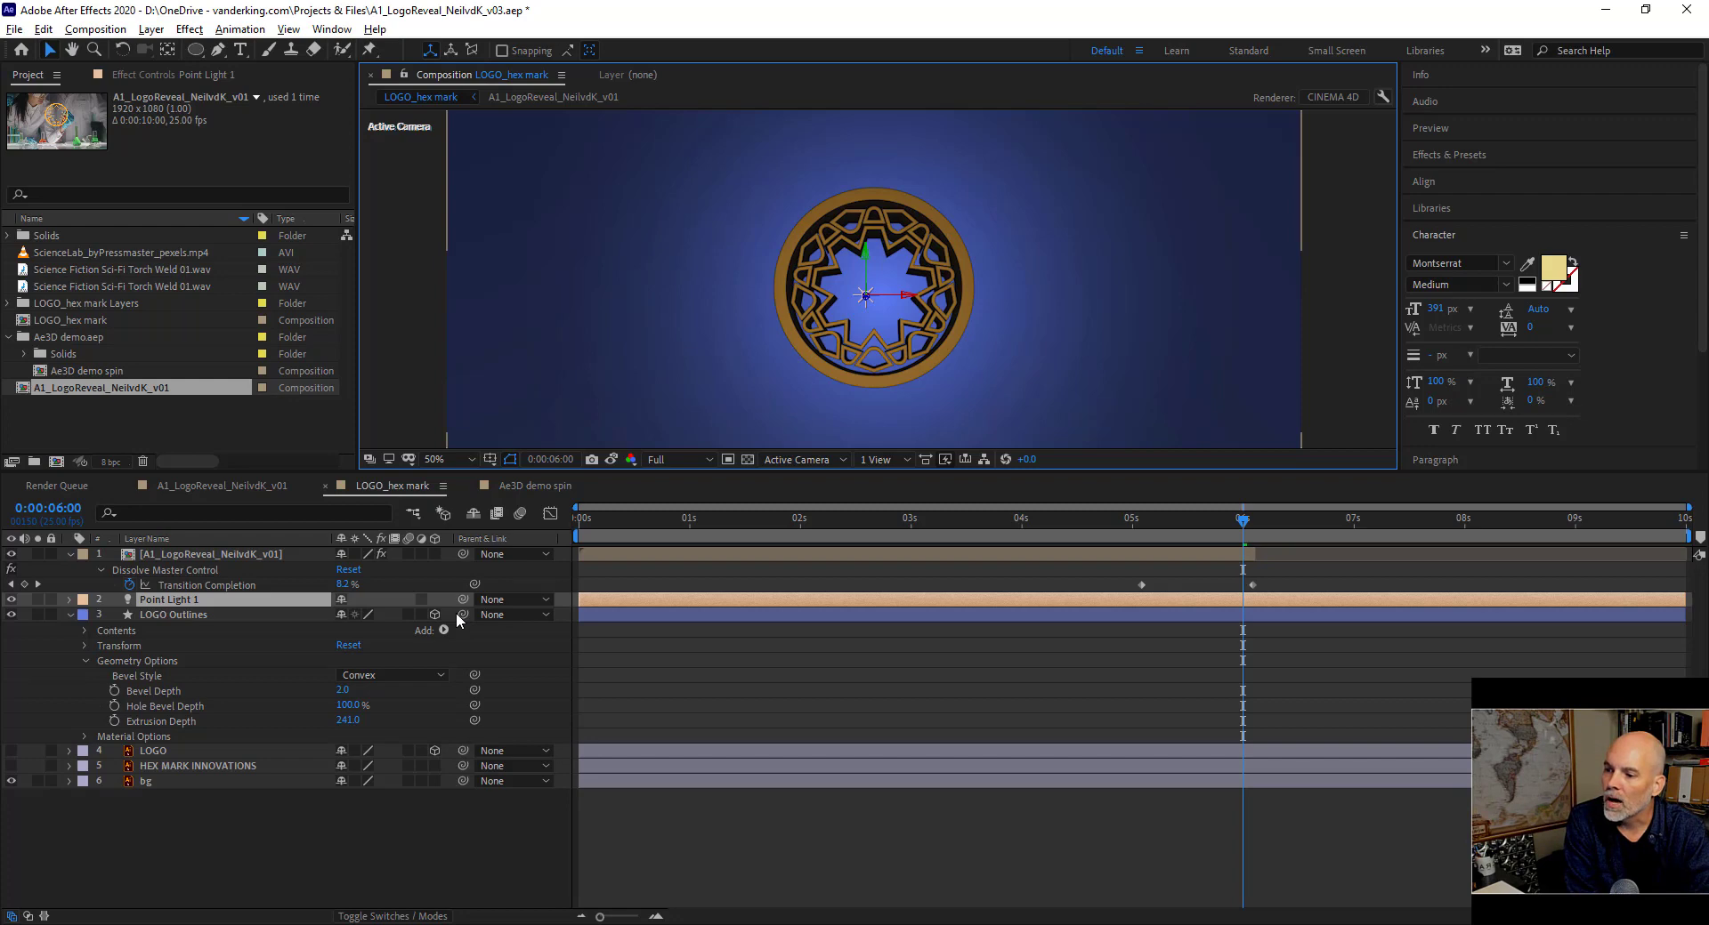
click(886, 461)
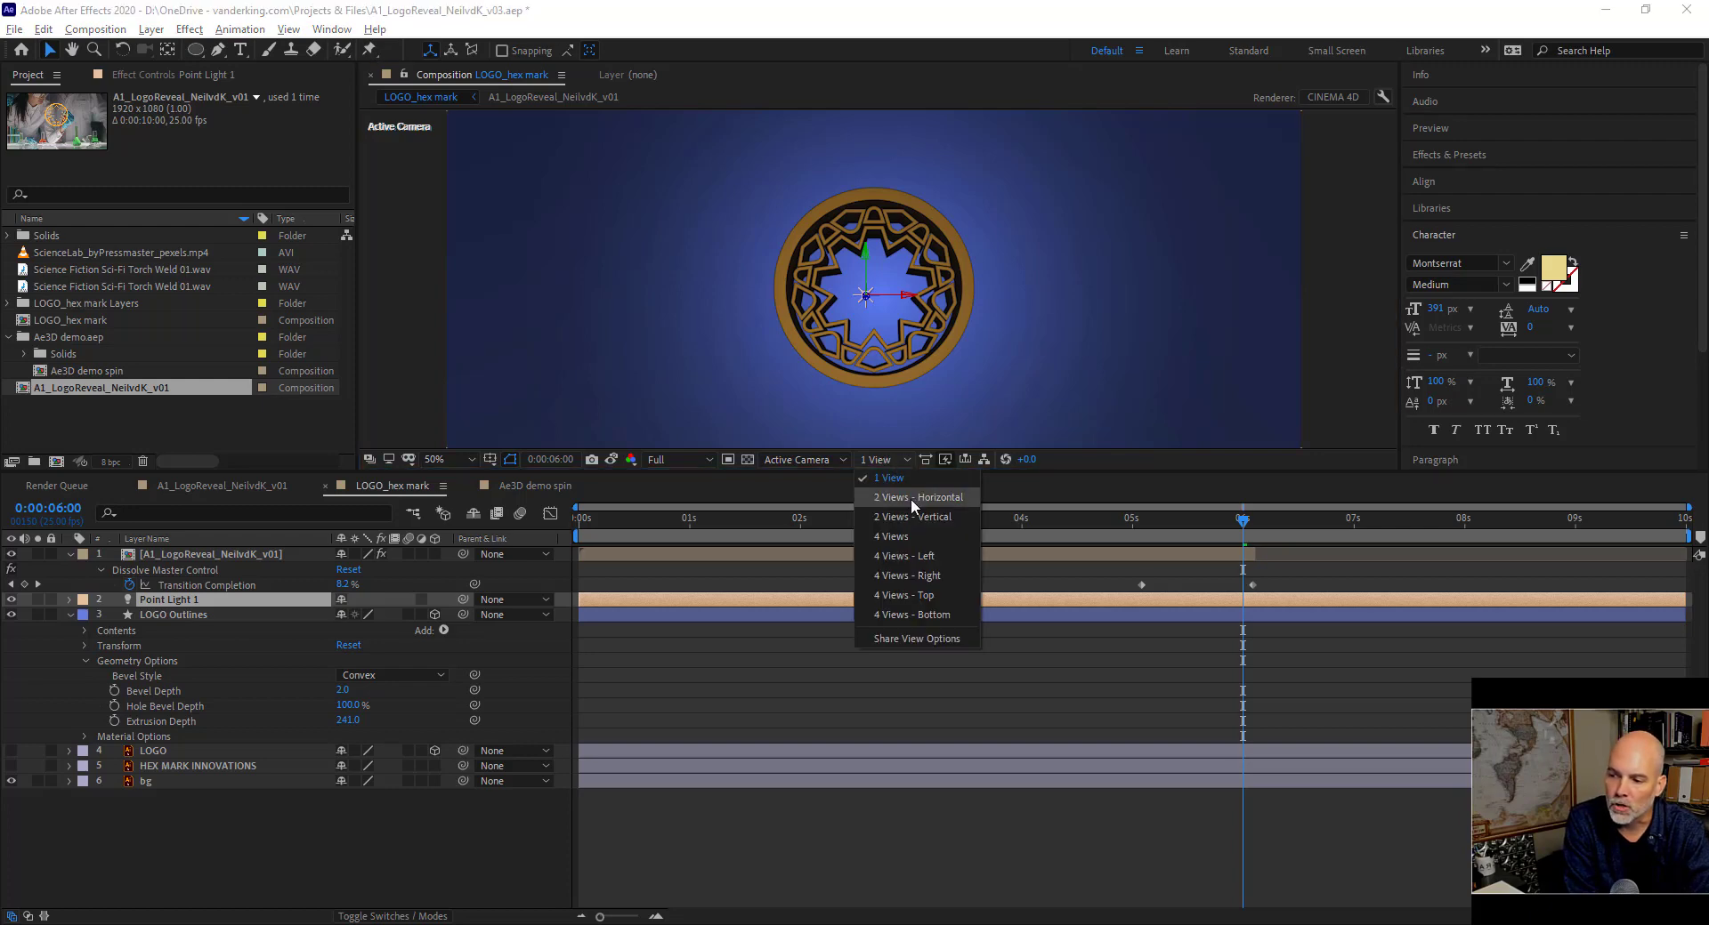
click(954, 498)
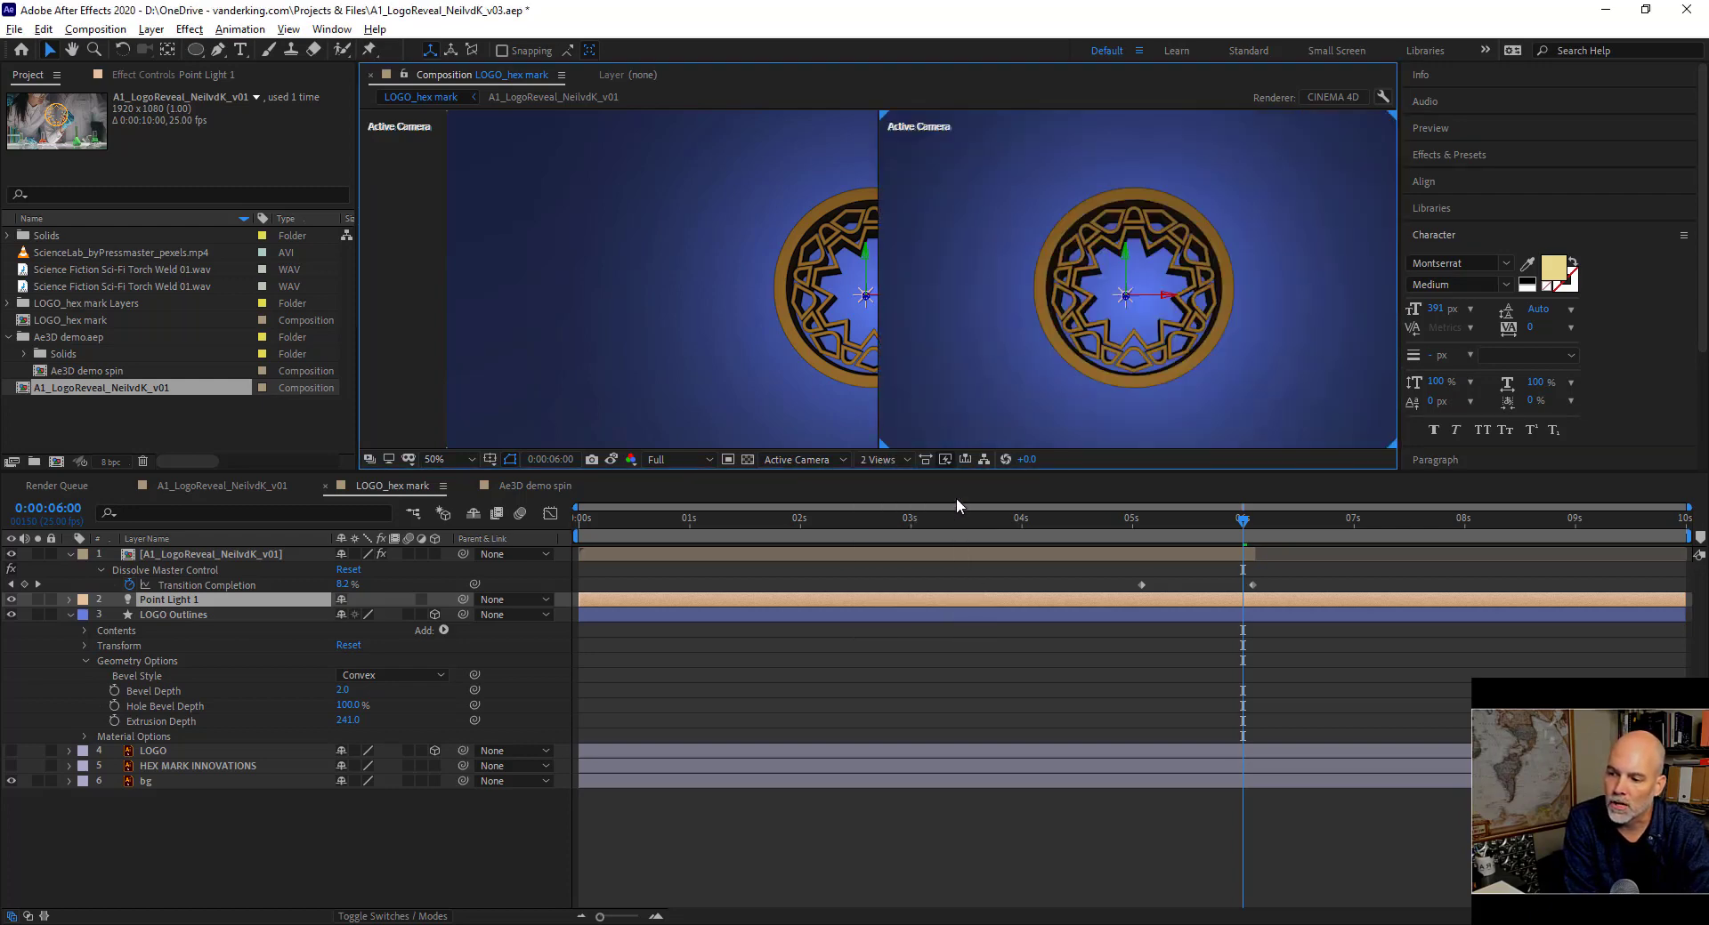
scroll(716, 359, down, 1)
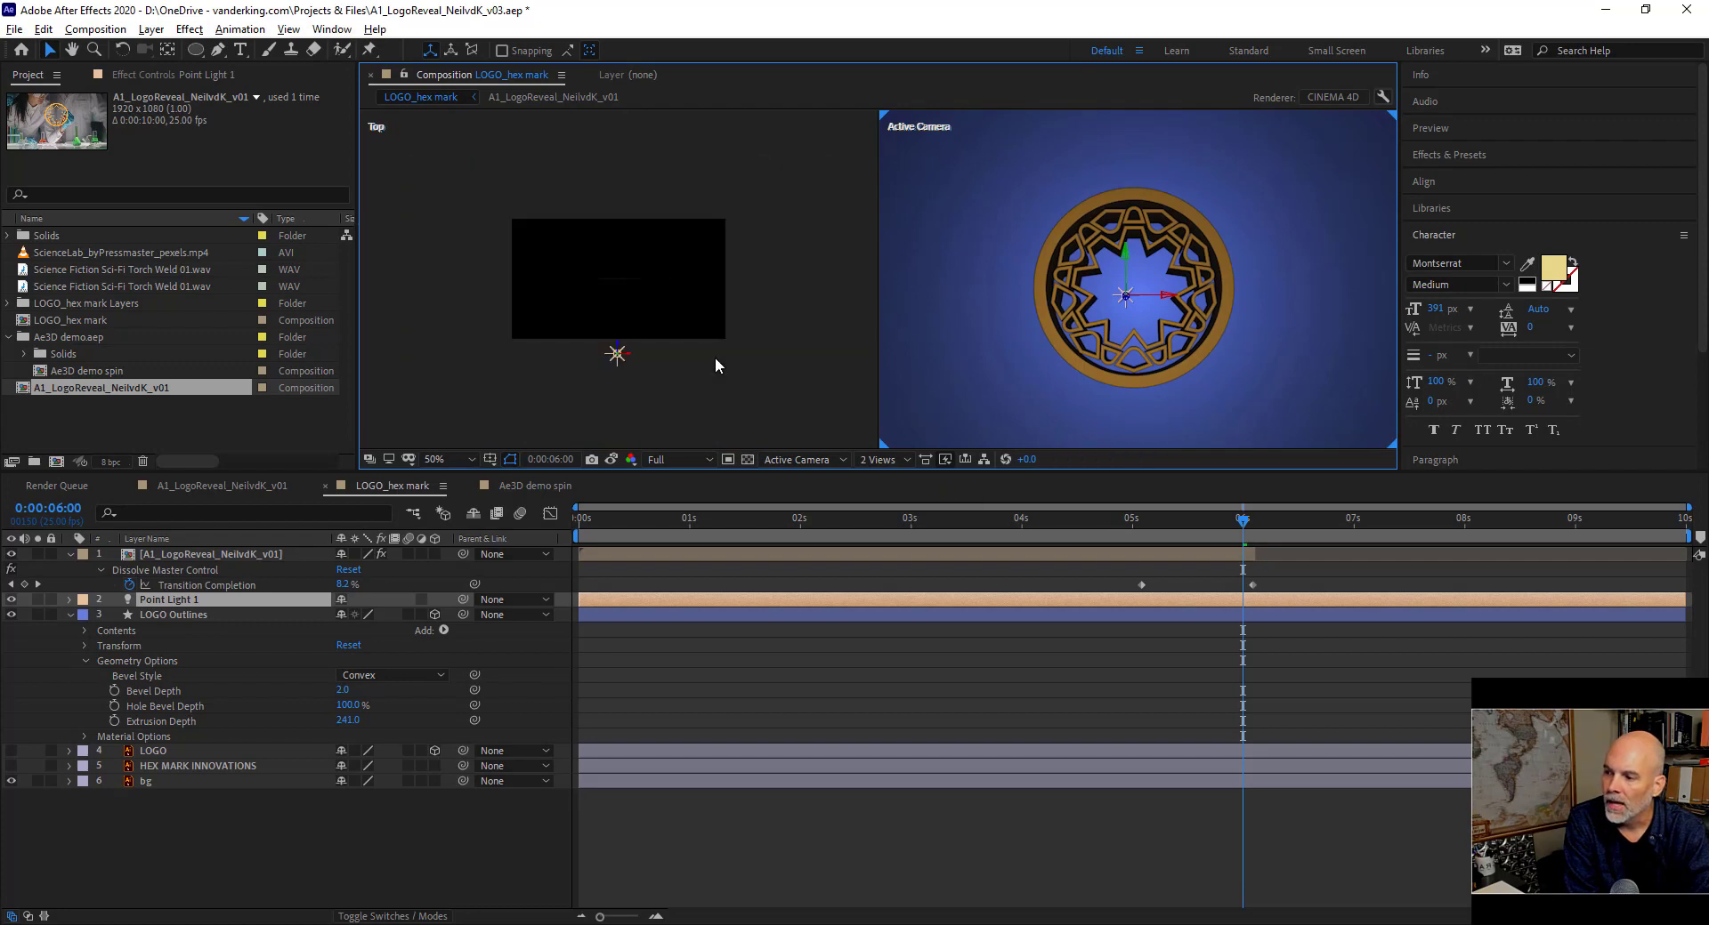
Compare the depth of LOGO Outlines and Point Light 1 in the Top view, and move the light closer to the logo's front.
click(375, 131)
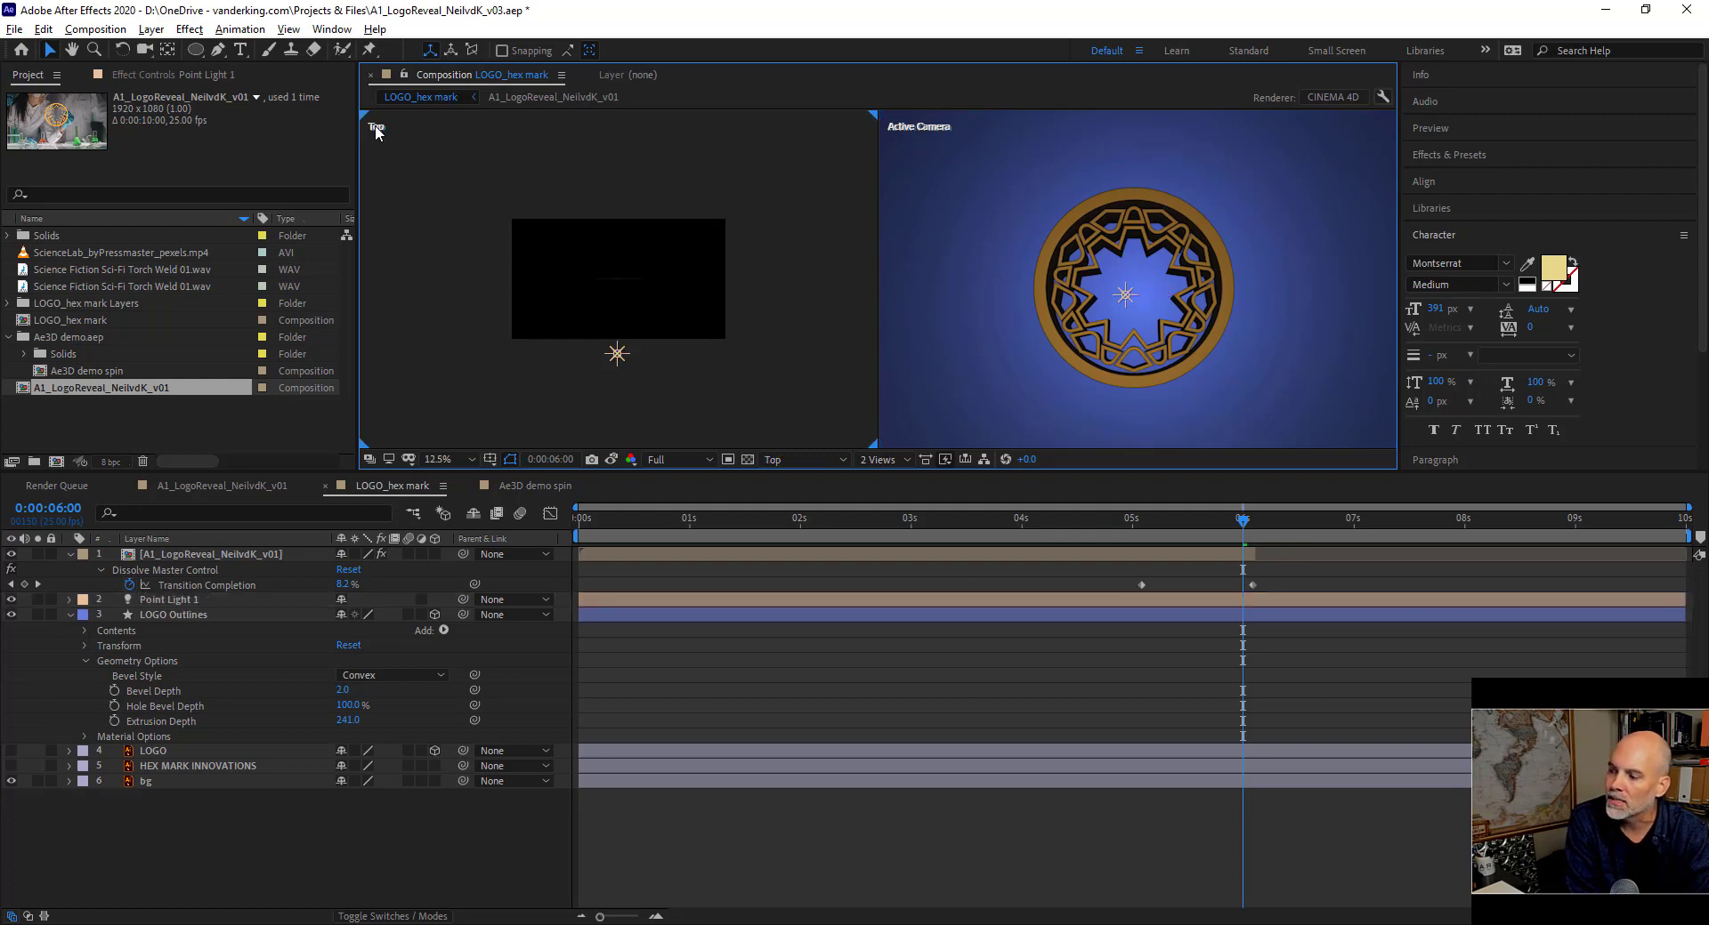
click(616, 354)
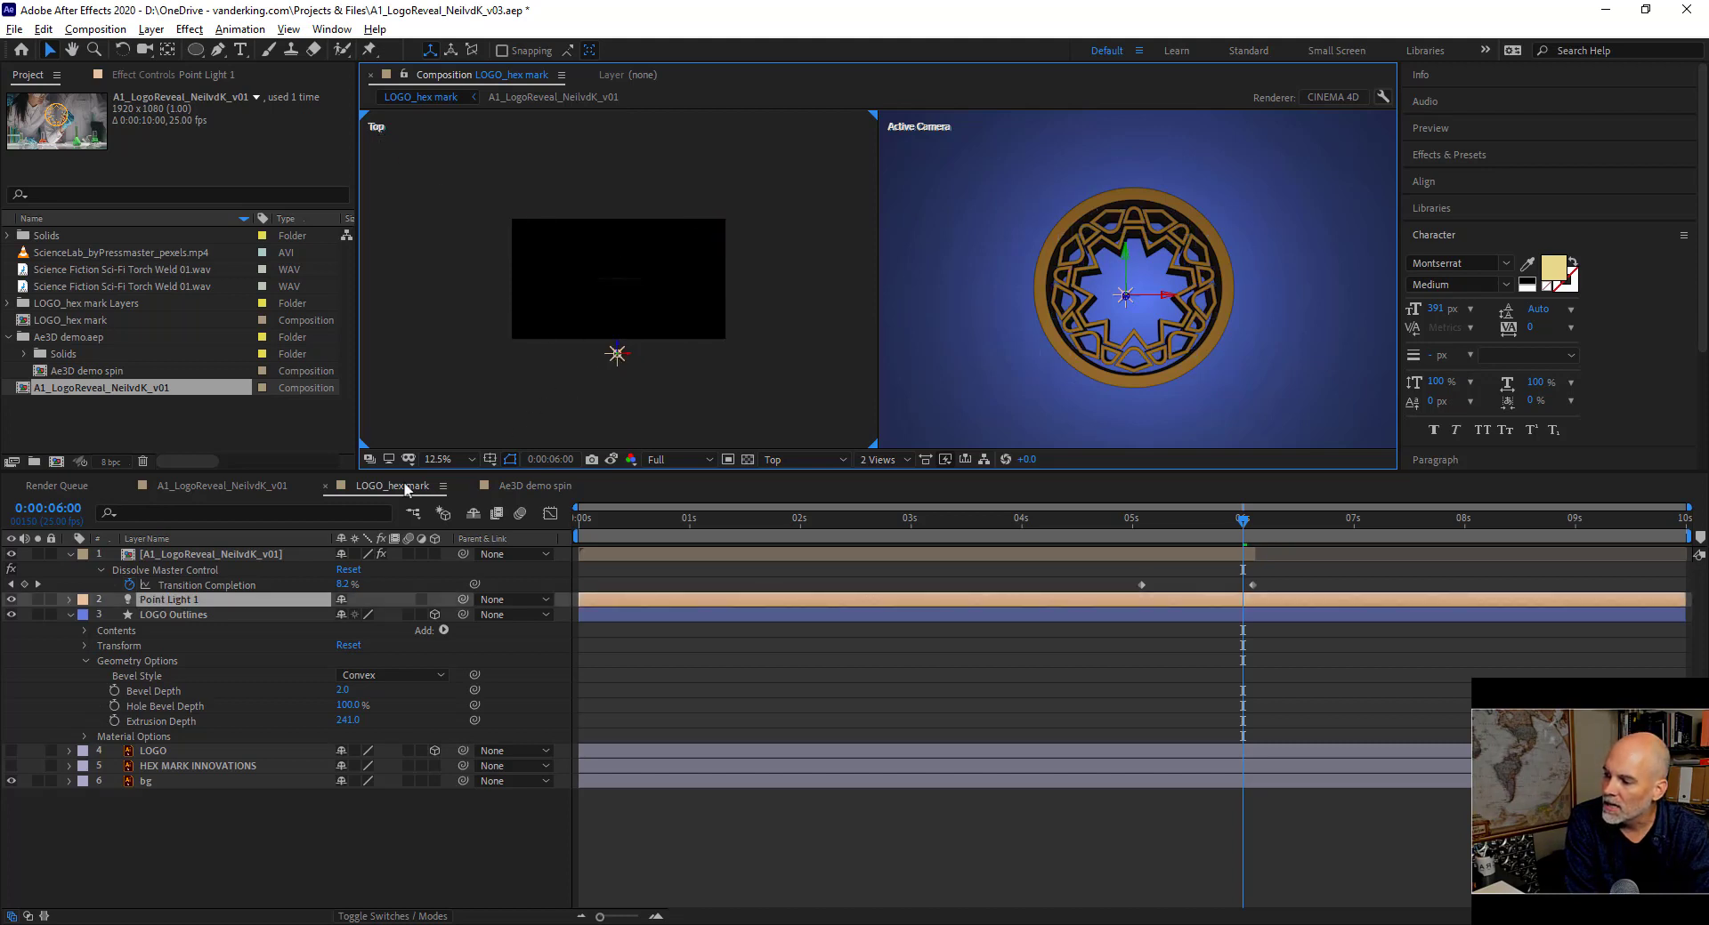
click(190, 614)
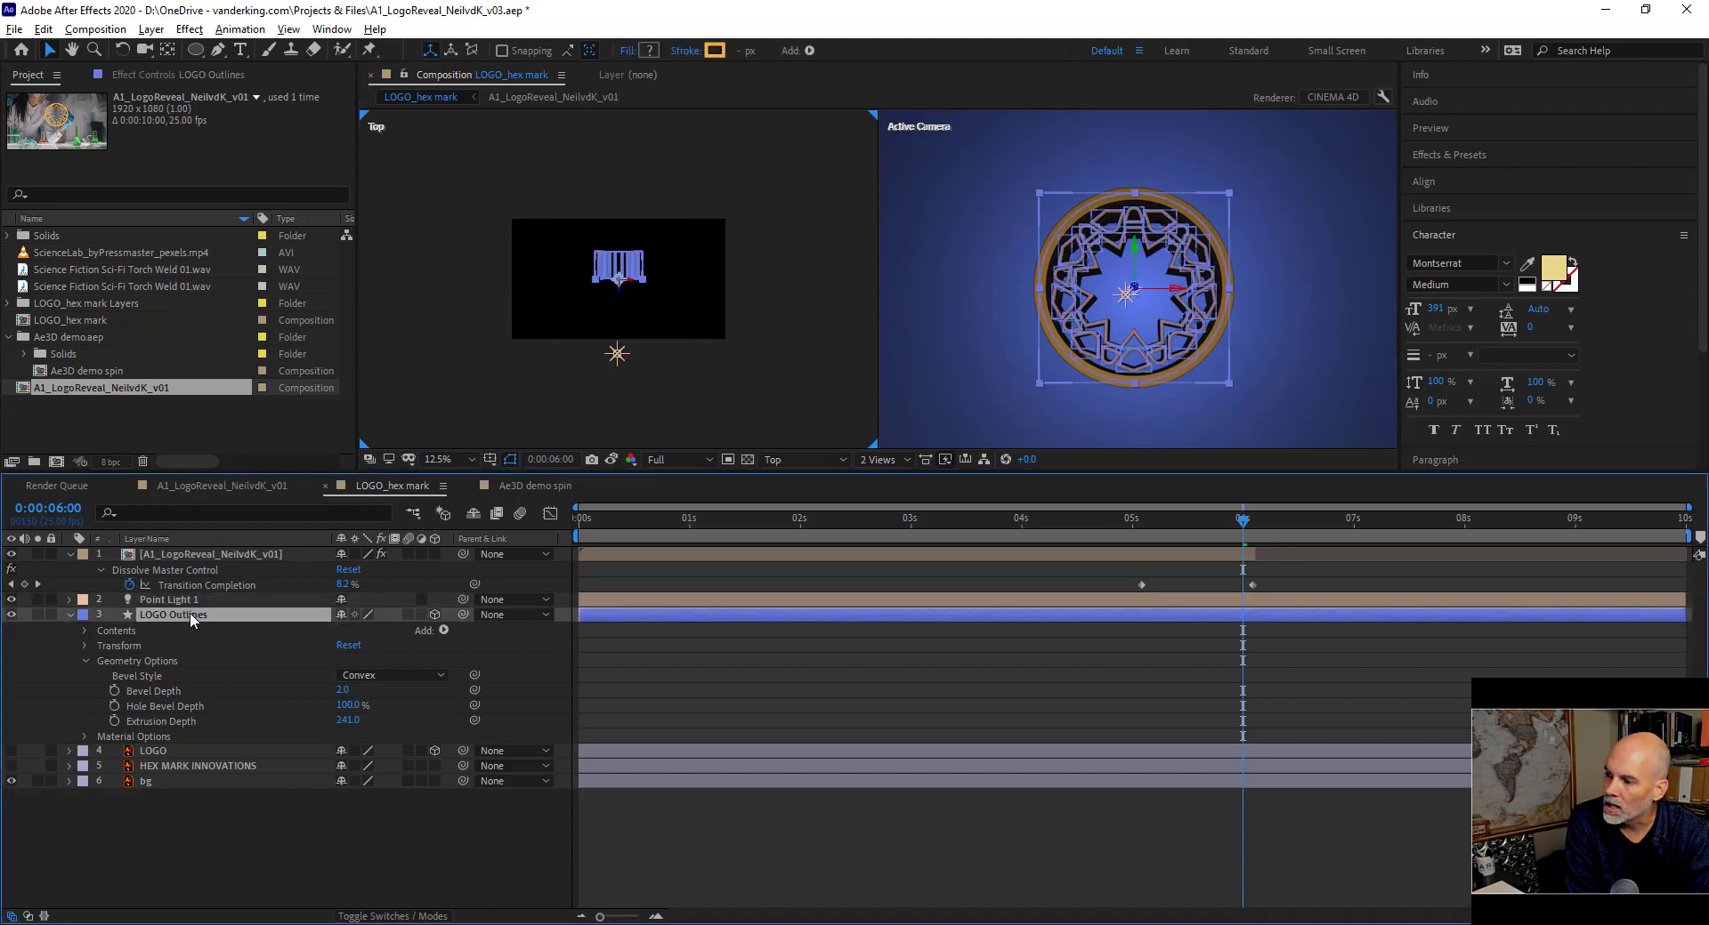
key(period)
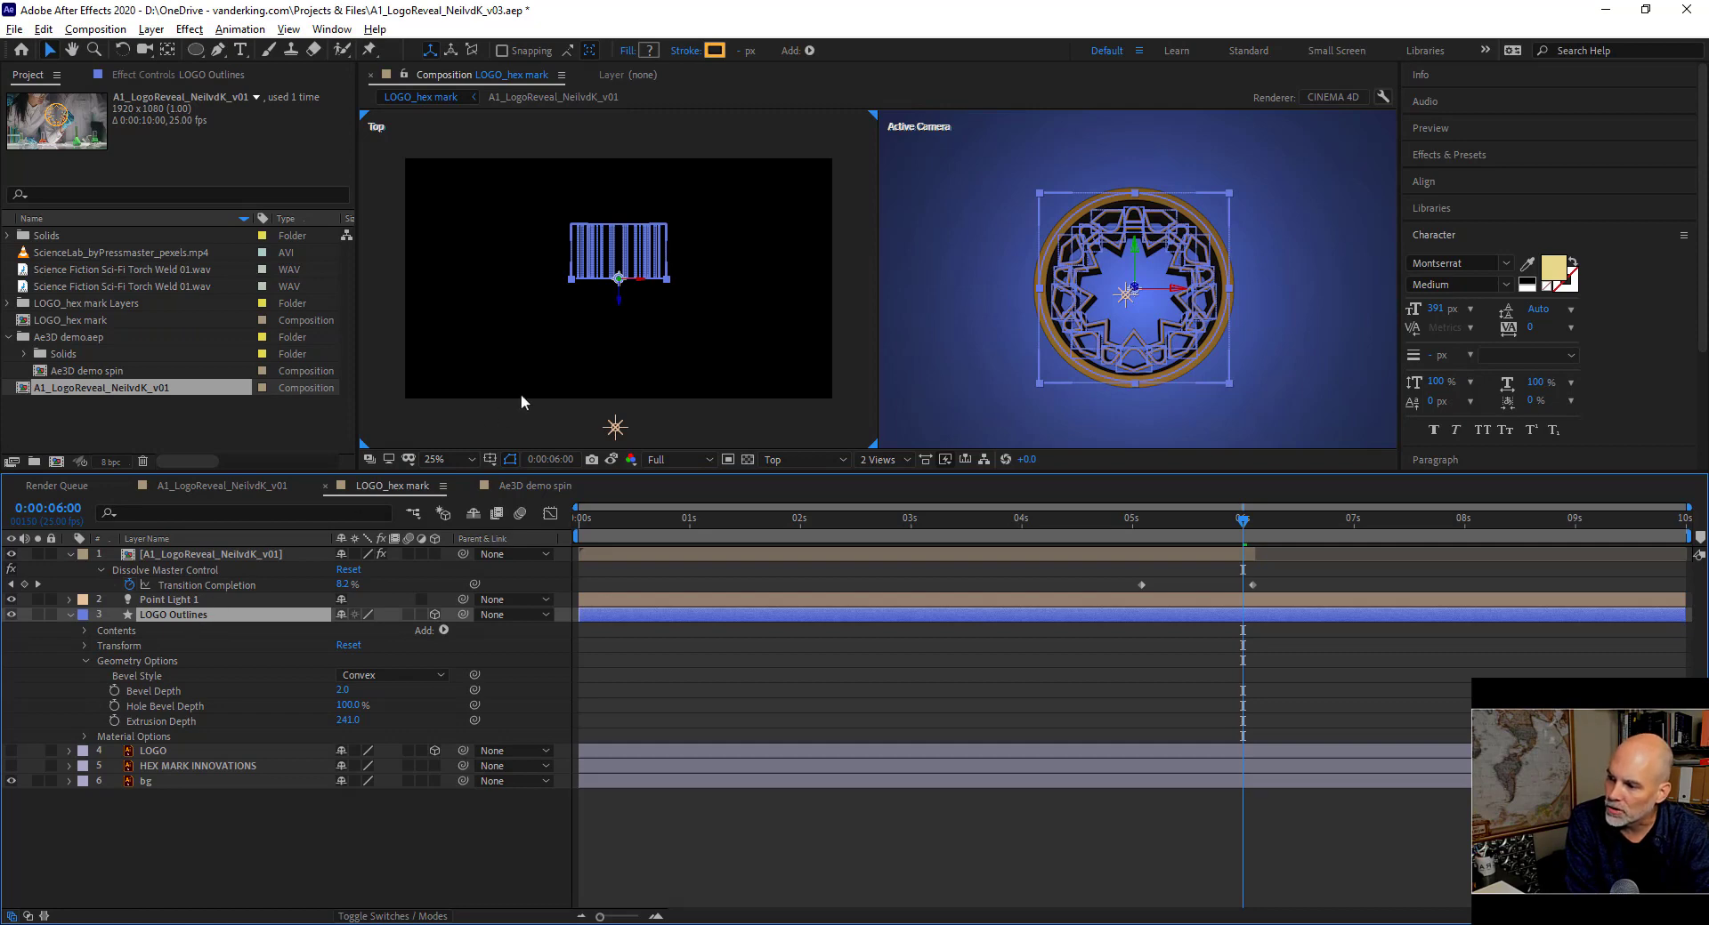
key(comma)
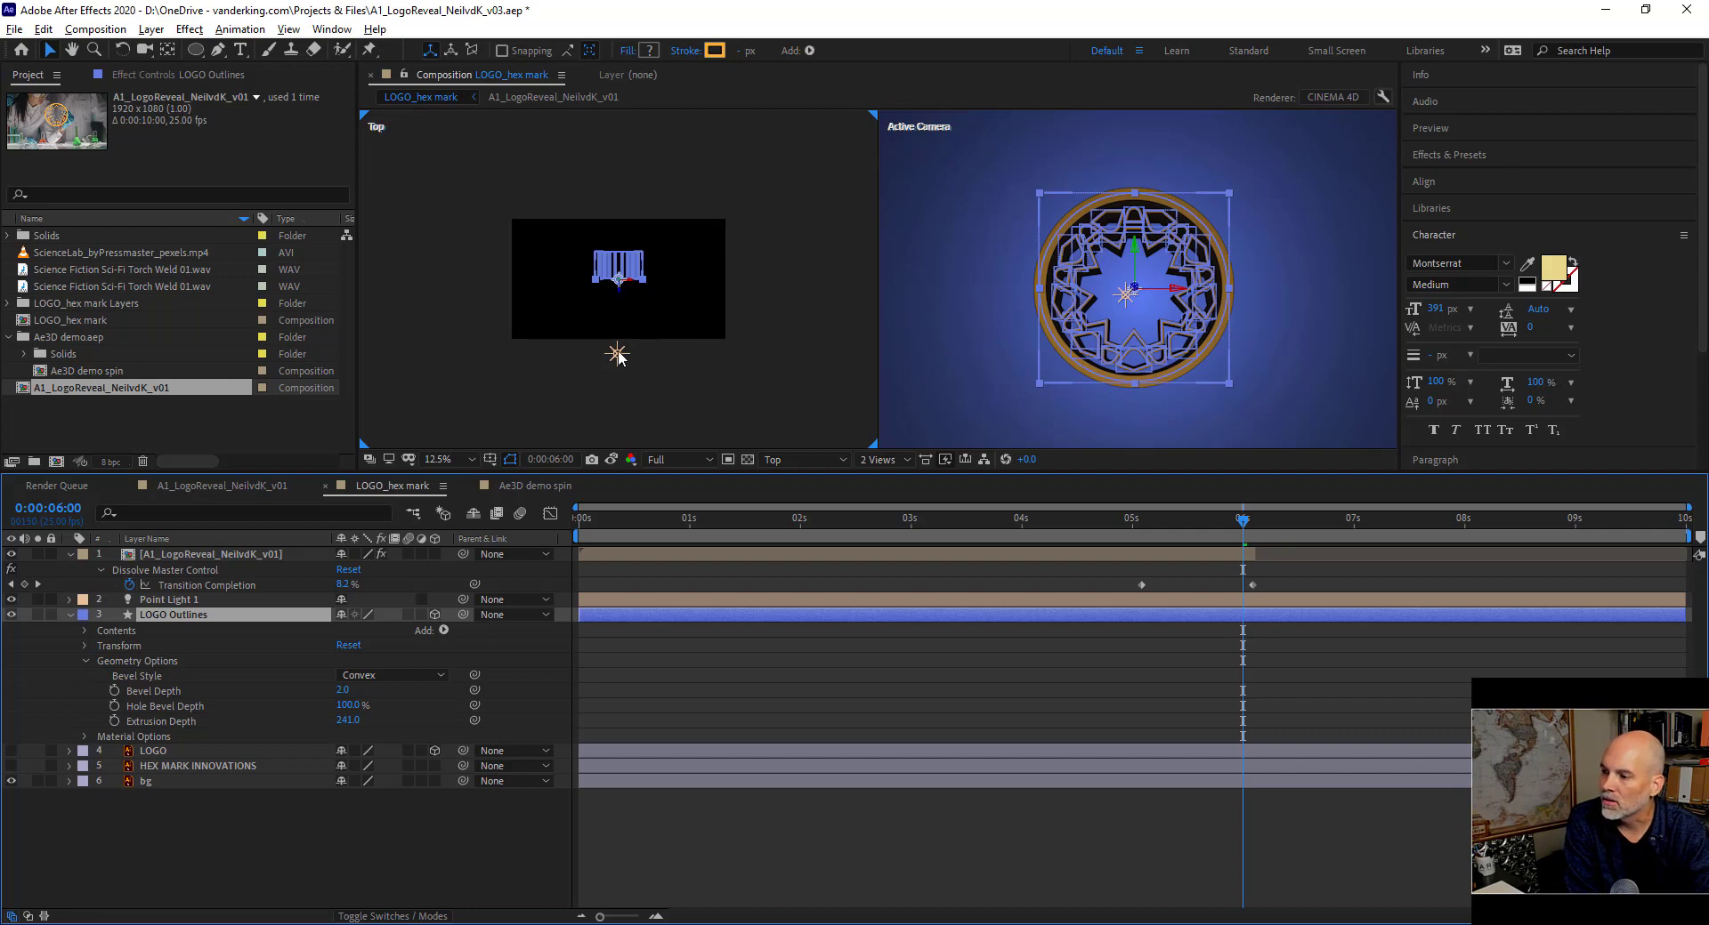
drag(620, 358, 653, 320)
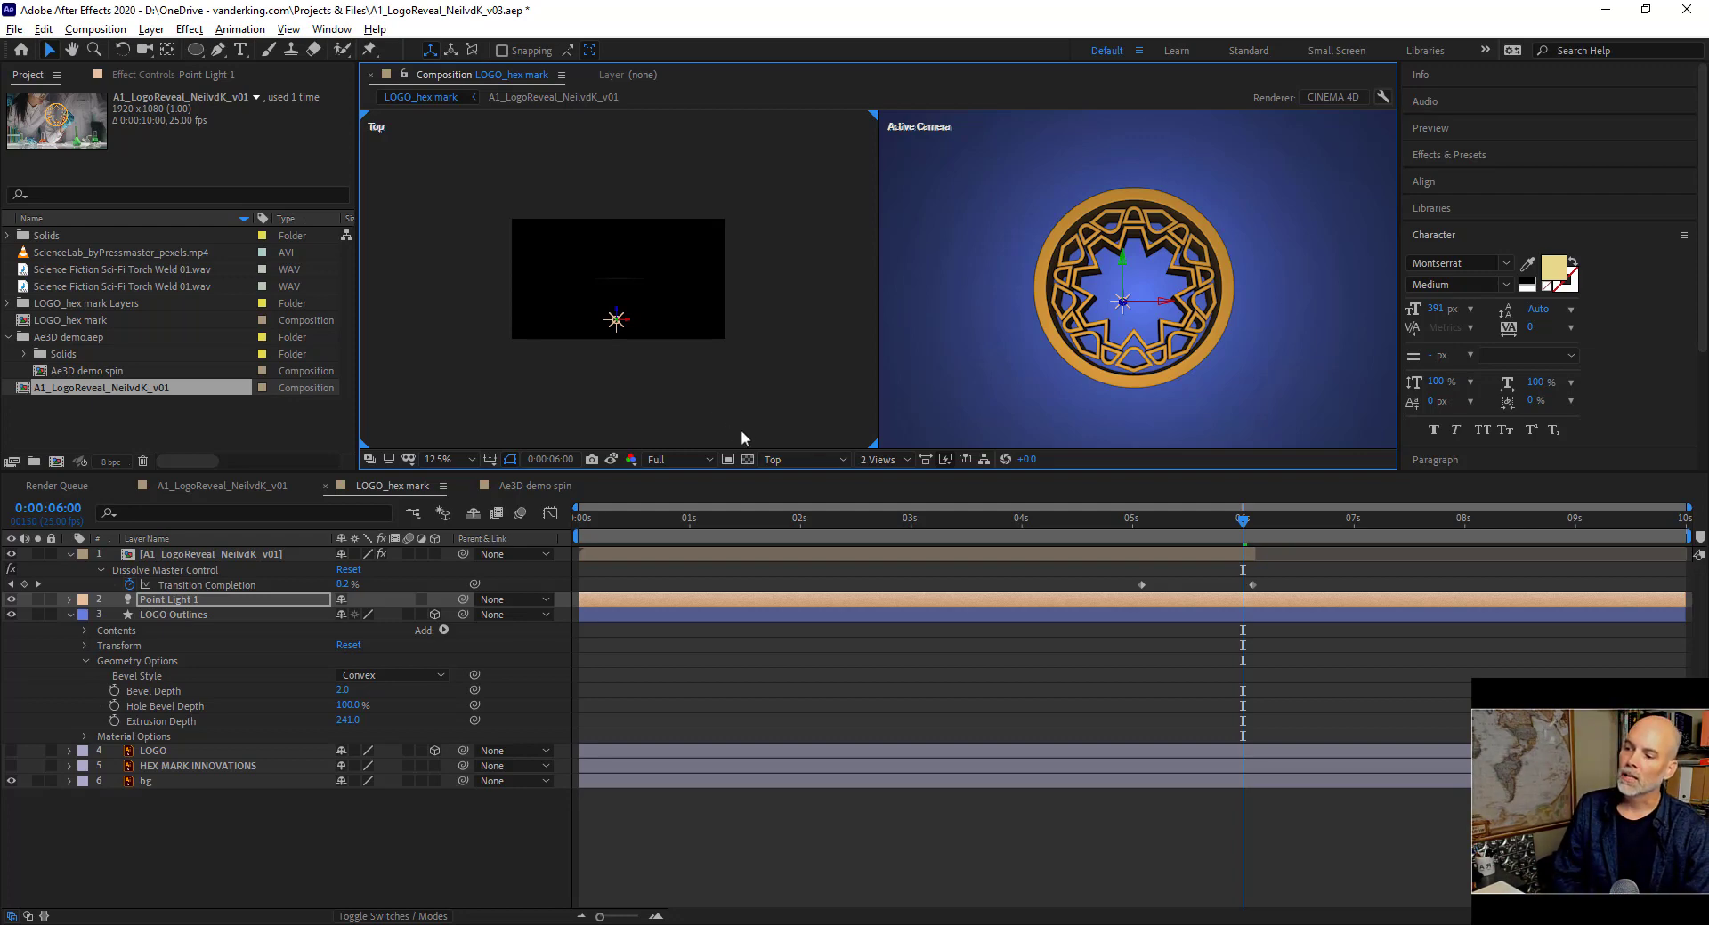
Switch the Top view to Custom View 1 and orbit it to show the logo and light in perspective.
click(802, 461)
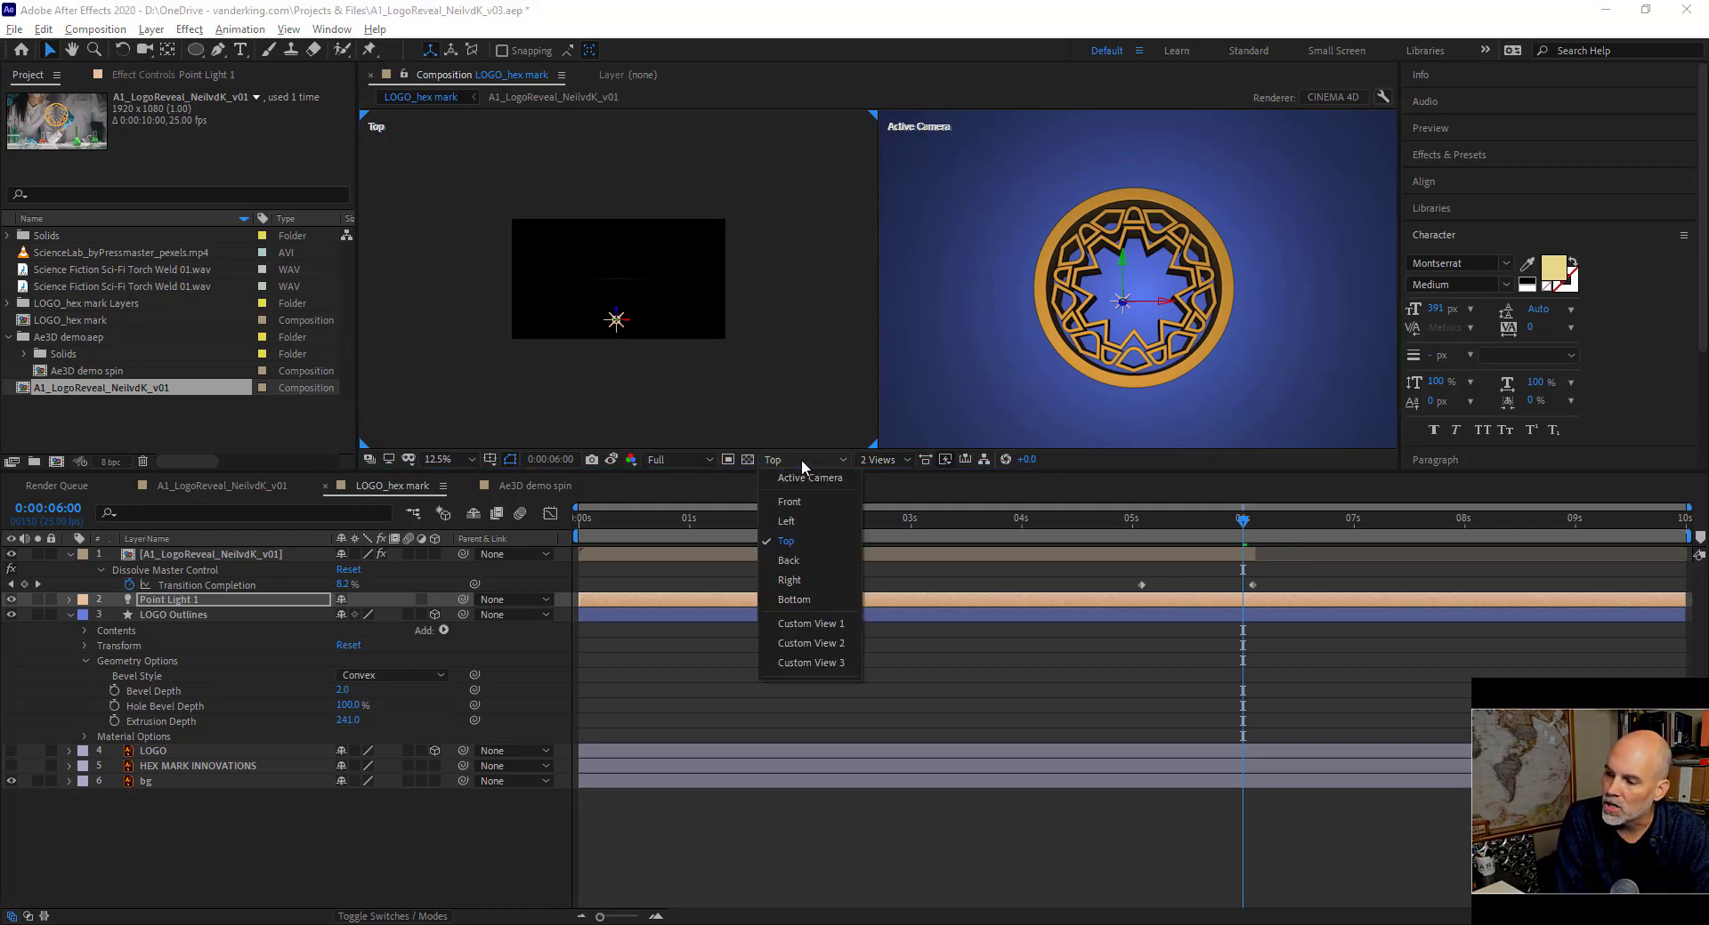
click(847, 622)
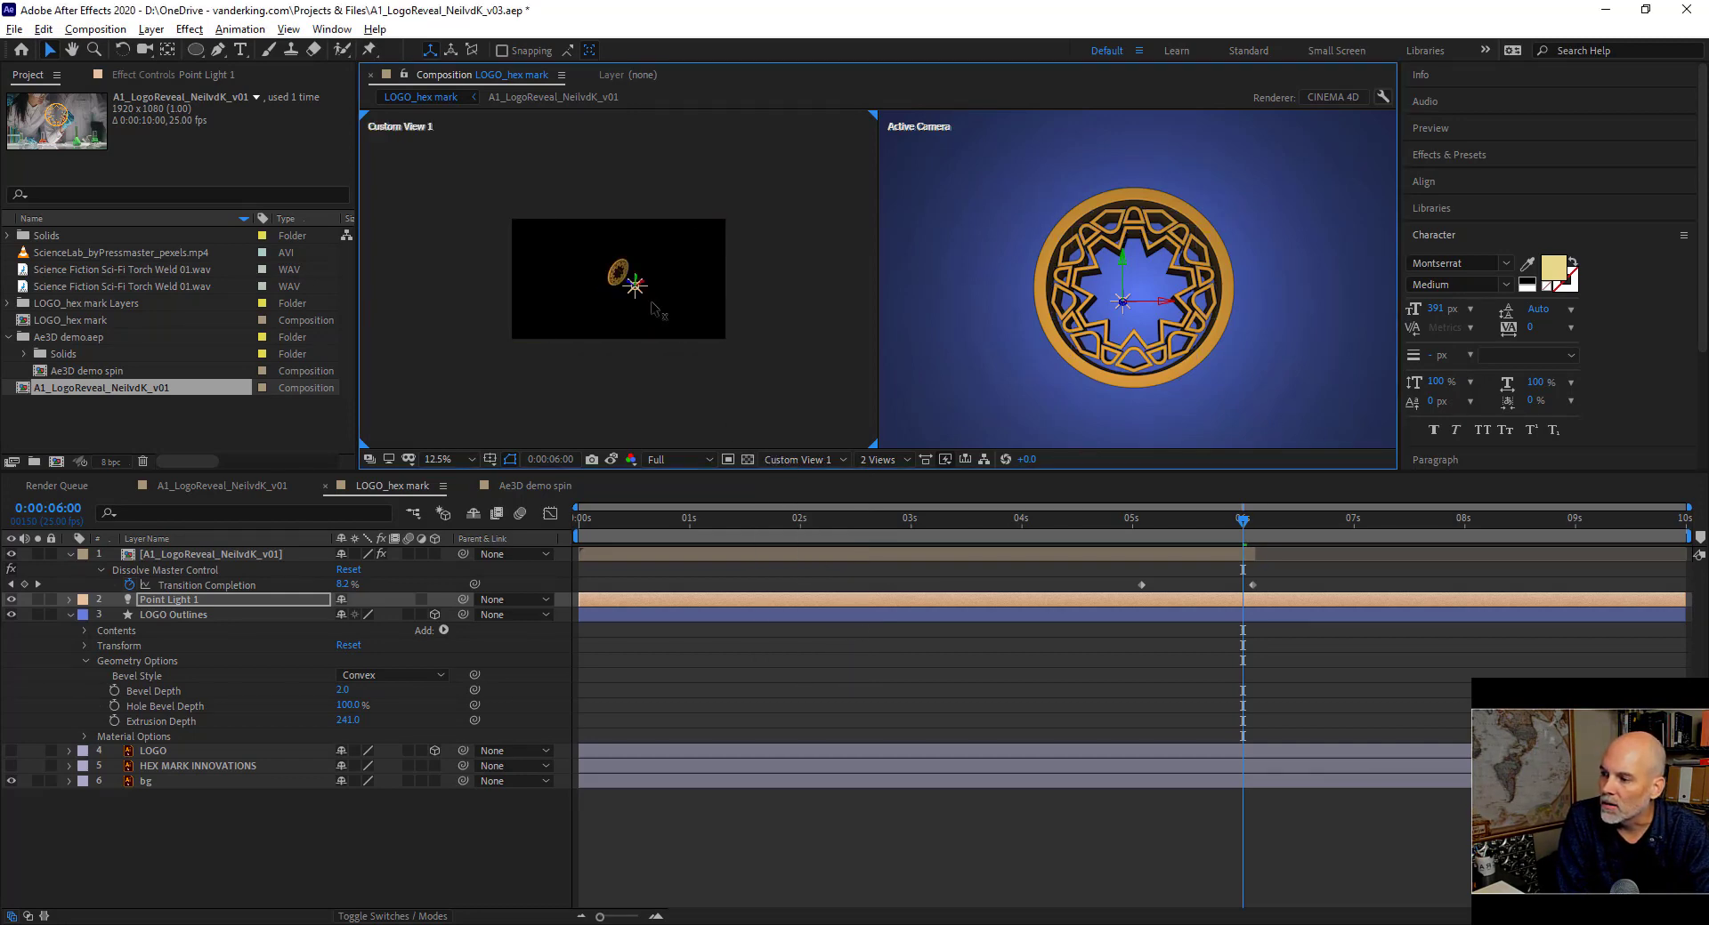
key(period)
key(period)
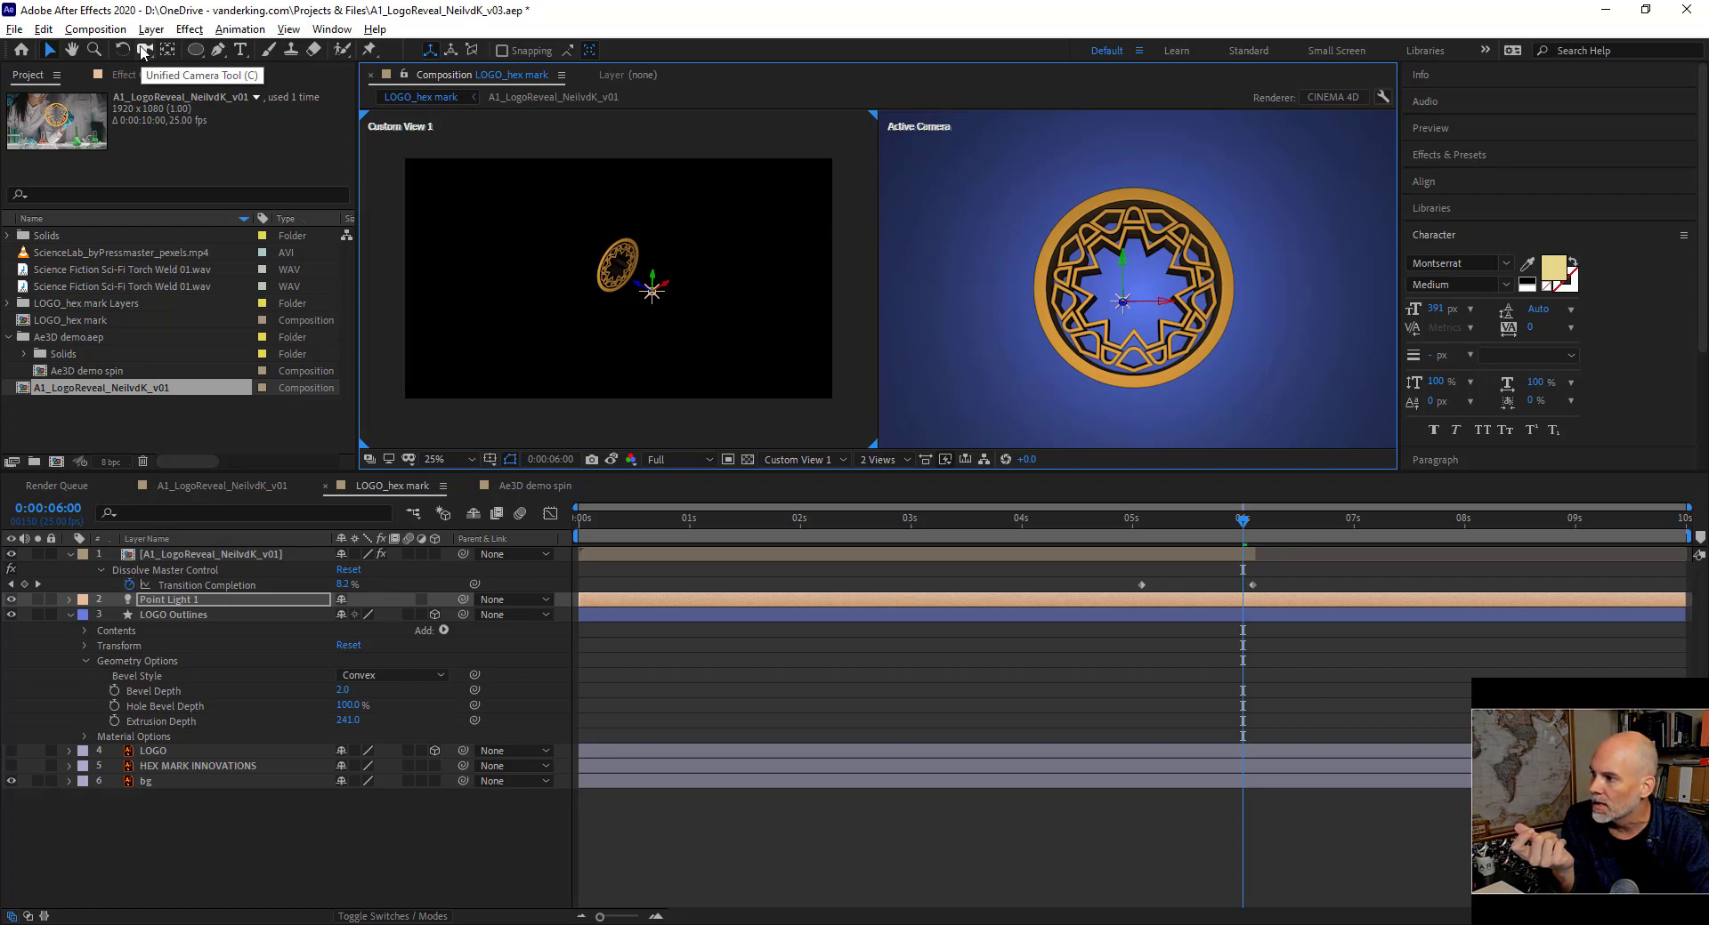
click(143, 50)
drag(632, 321, 684, 394)
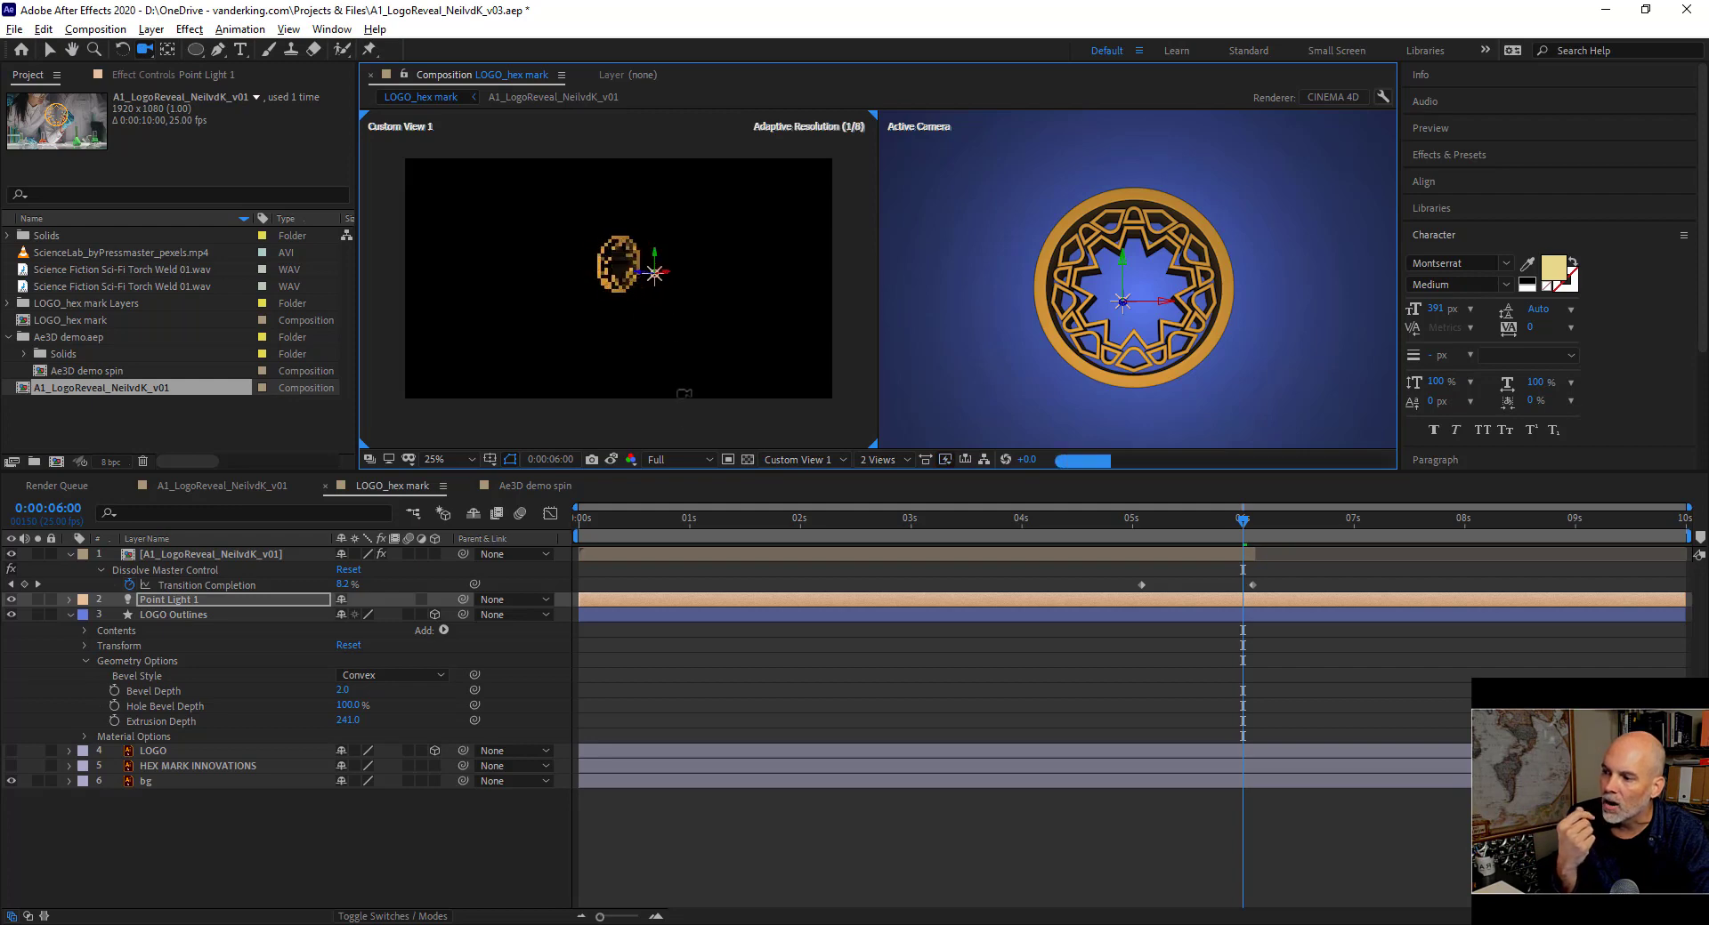
Set the preview resolution of Custom View 1 to Half and adjust its orbit angle around the logo.
click(675, 458)
click(681, 522)
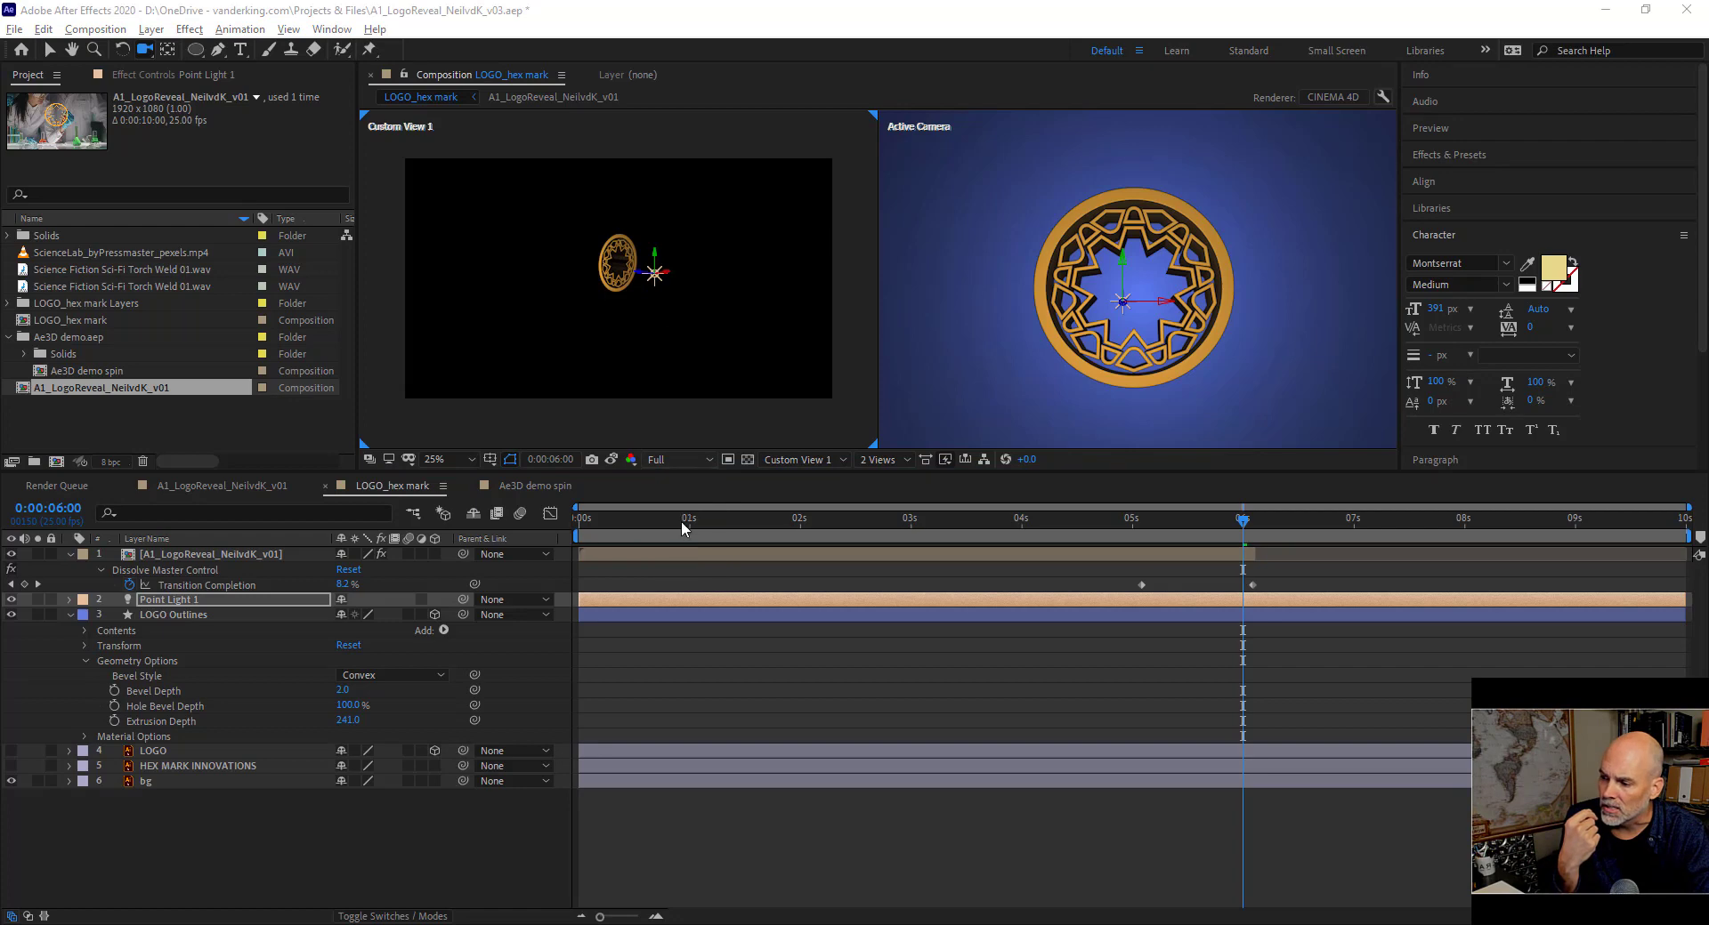
drag(645, 306, 680, 315)
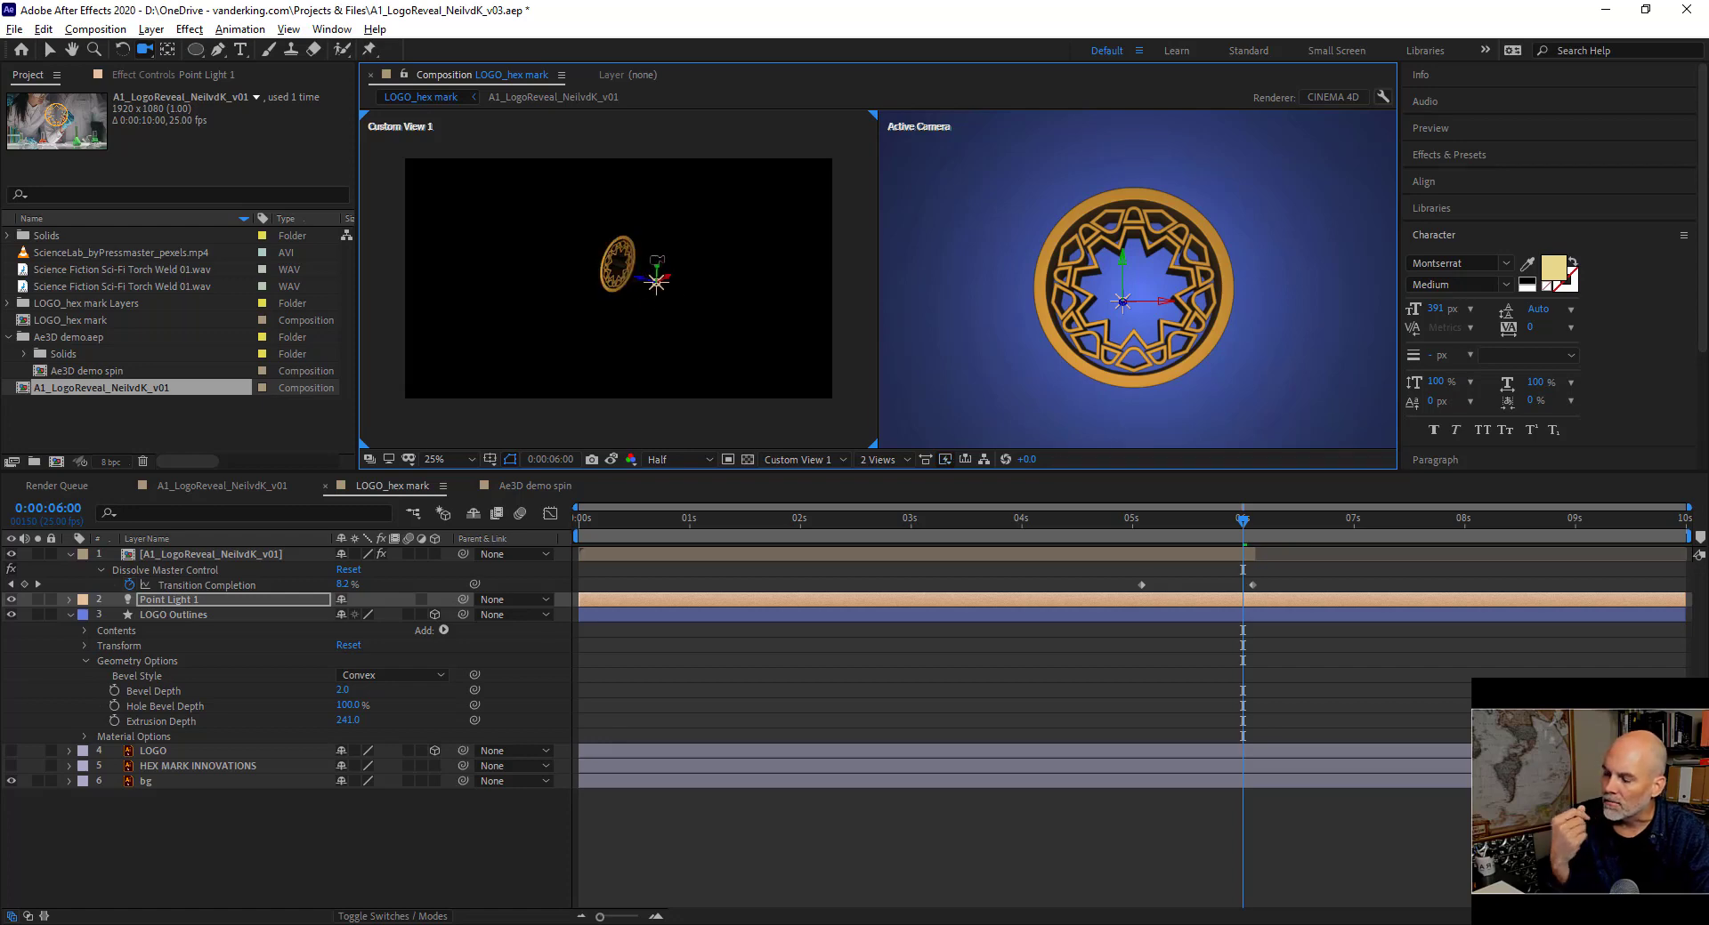
Raise Point Light 1, push it back in depth behind the logo, and lower it to the logo's center.
key(v)
drag(663, 274, 670, 185)
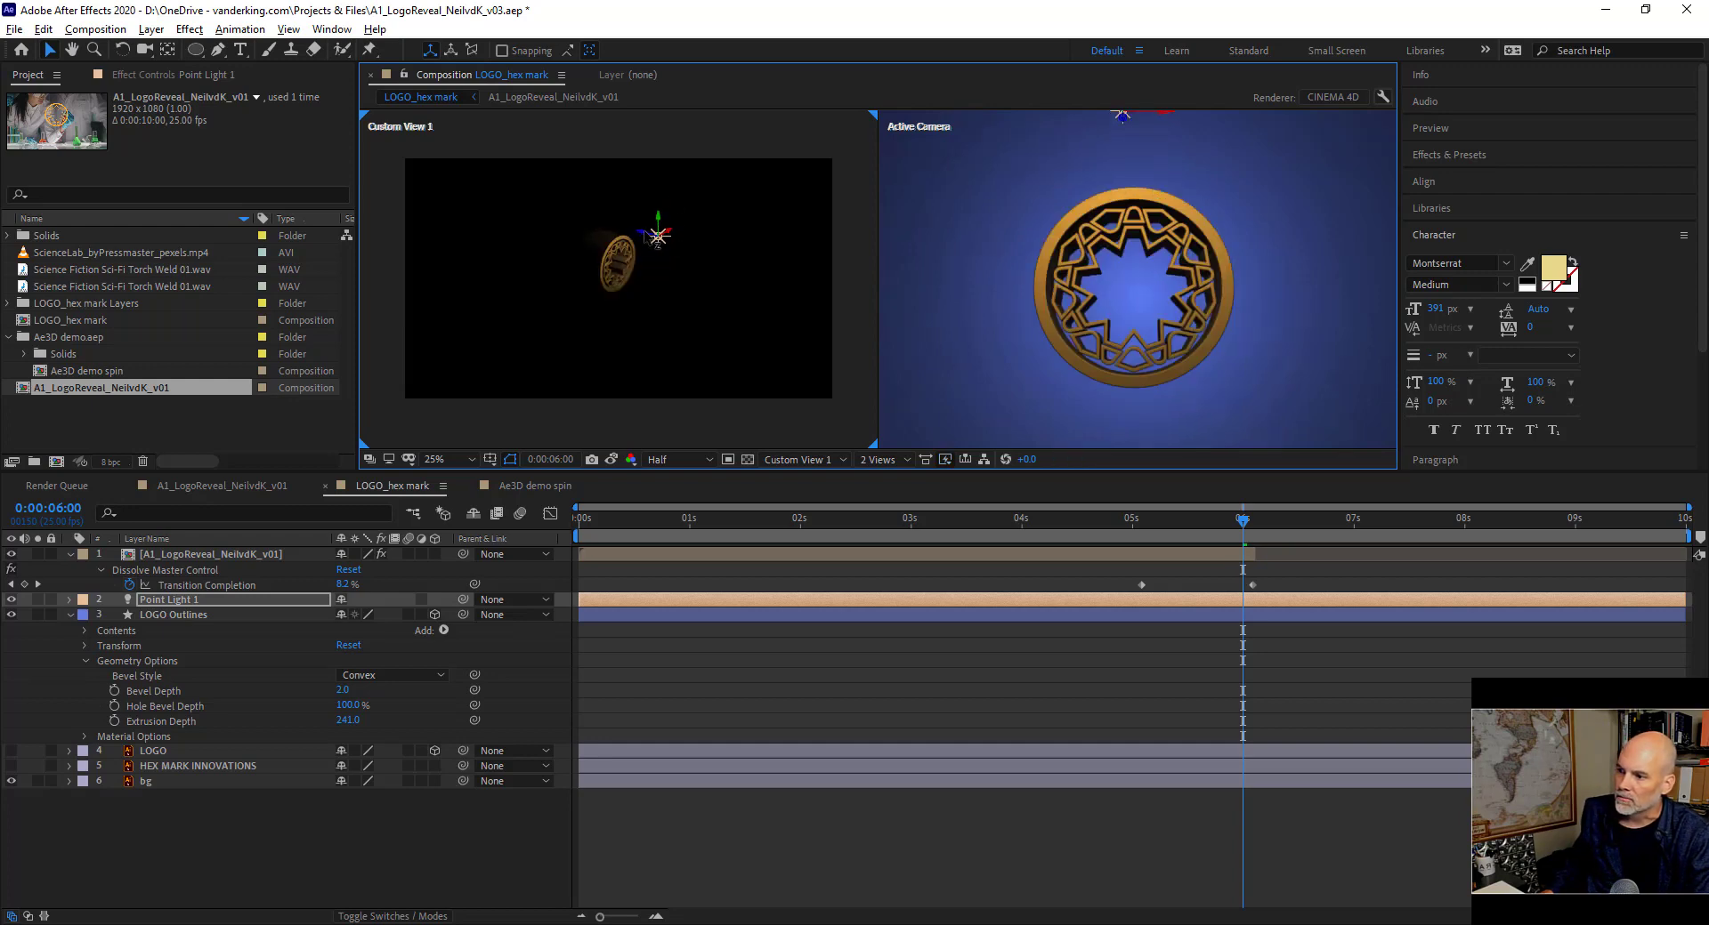
drag(646, 234, 535, 210)
drag(503, 195, 485, 190)
drag(575, 216, 576, 248)
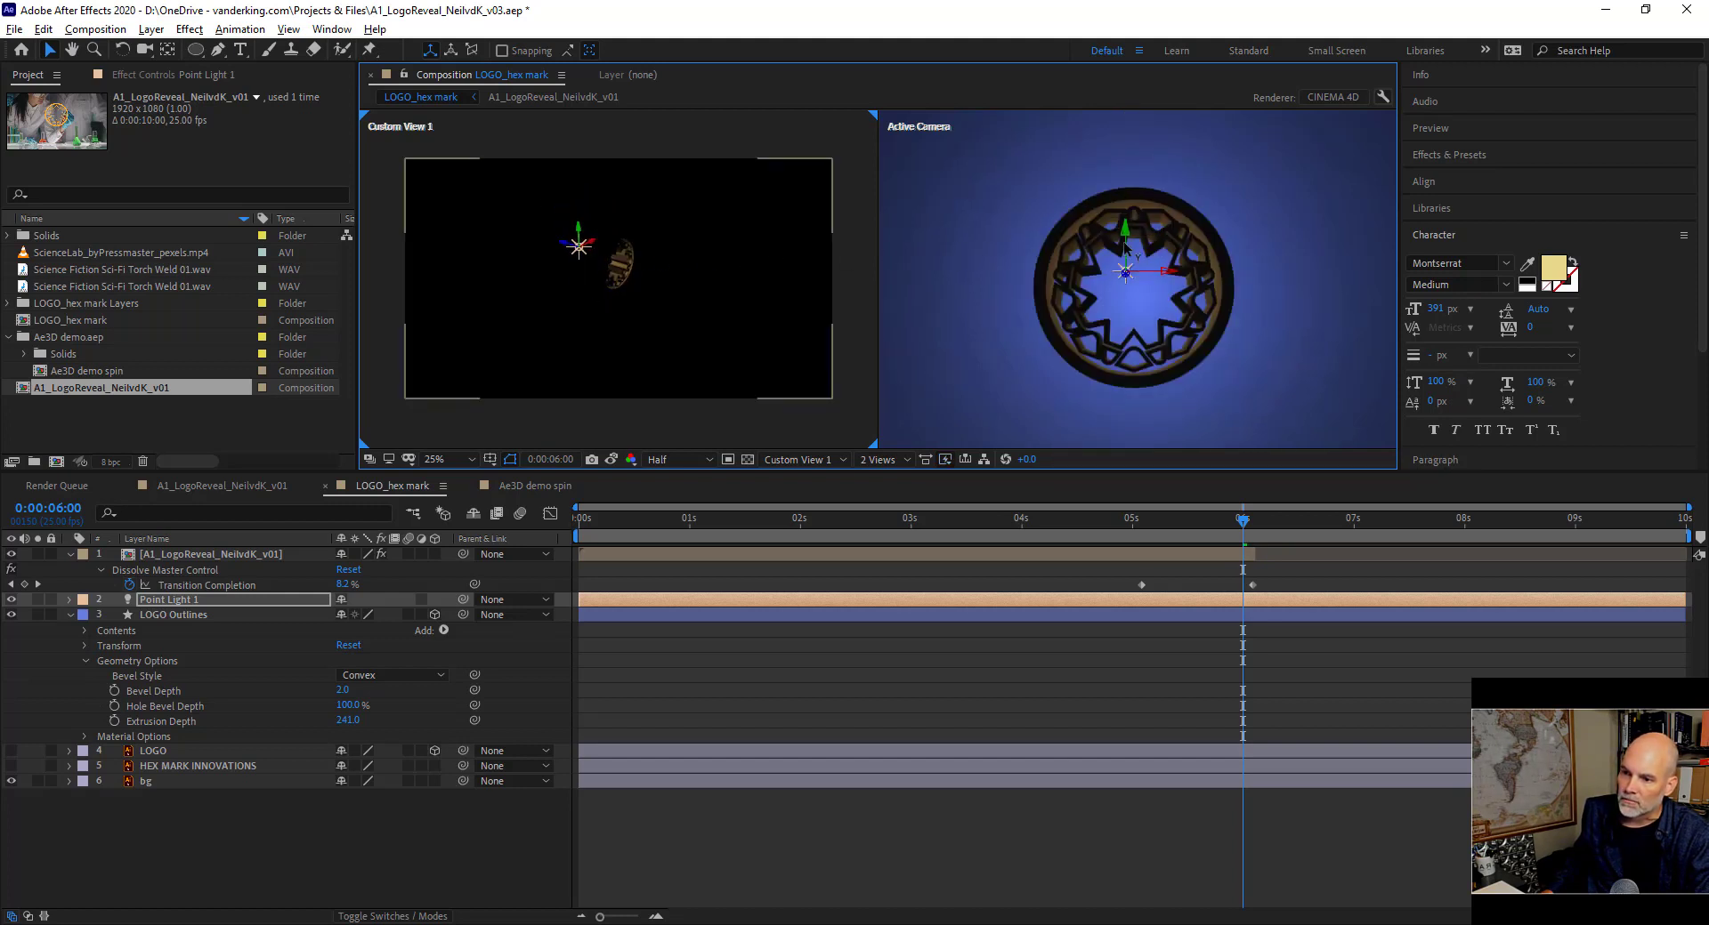
drag(1125, 242, 1175, 306)
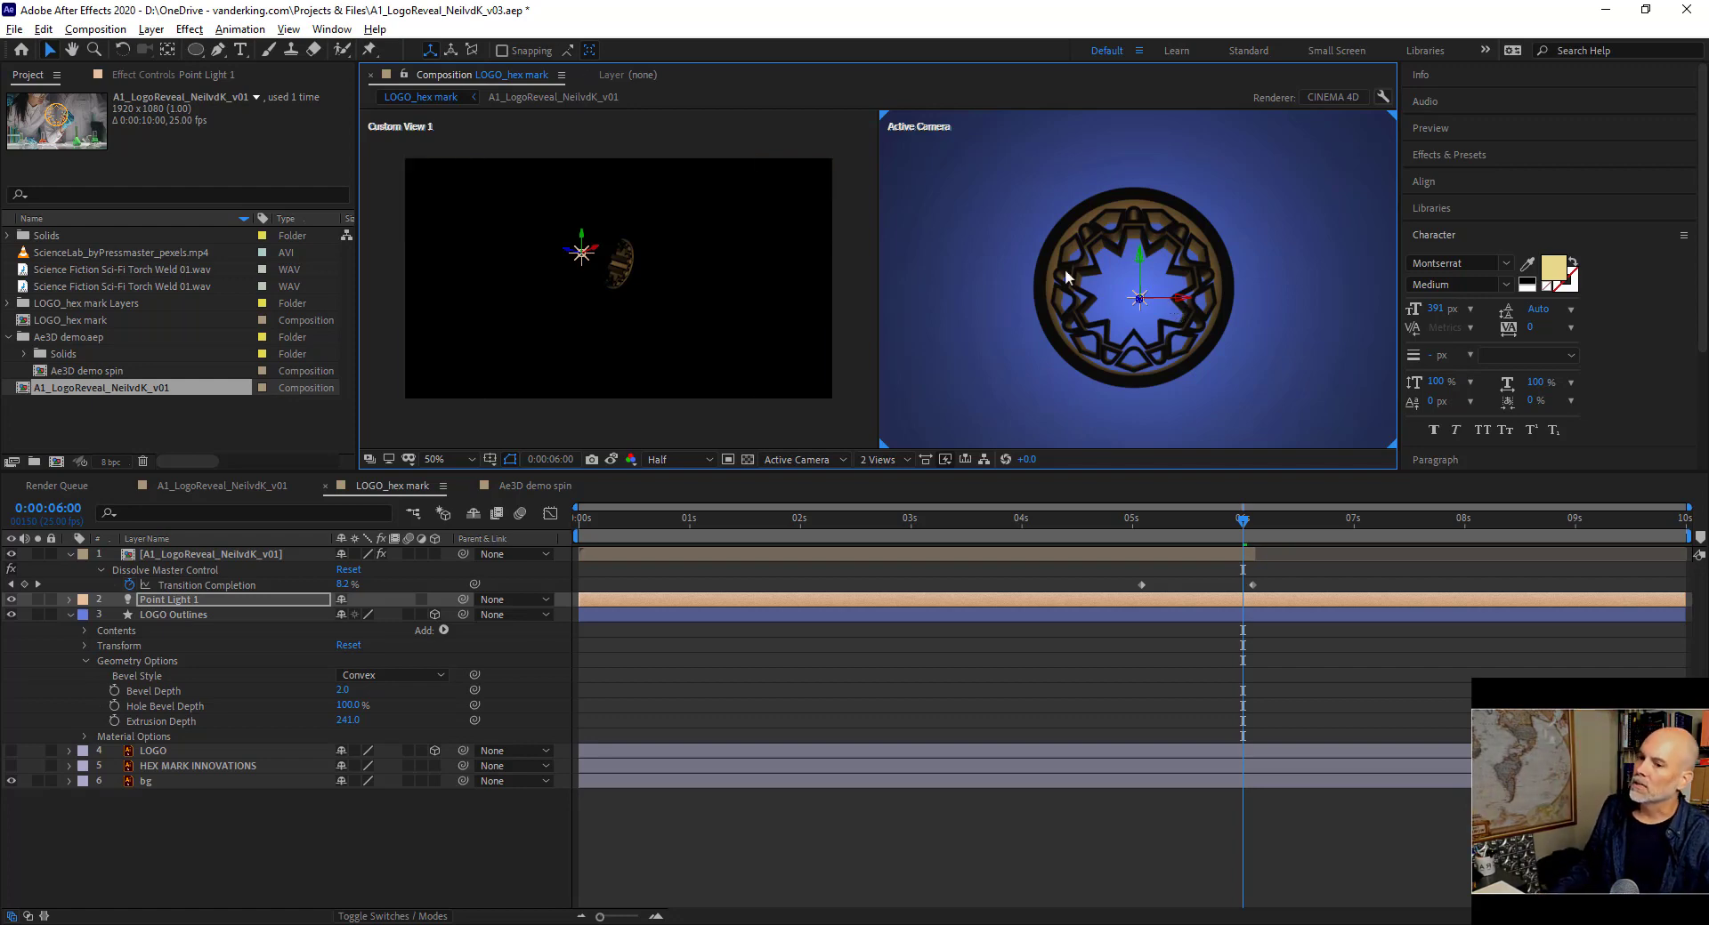
Start a new light named Point Light 2 and keep its Light Type as Point.
click(190, 29)
mouse_move(151, 29)
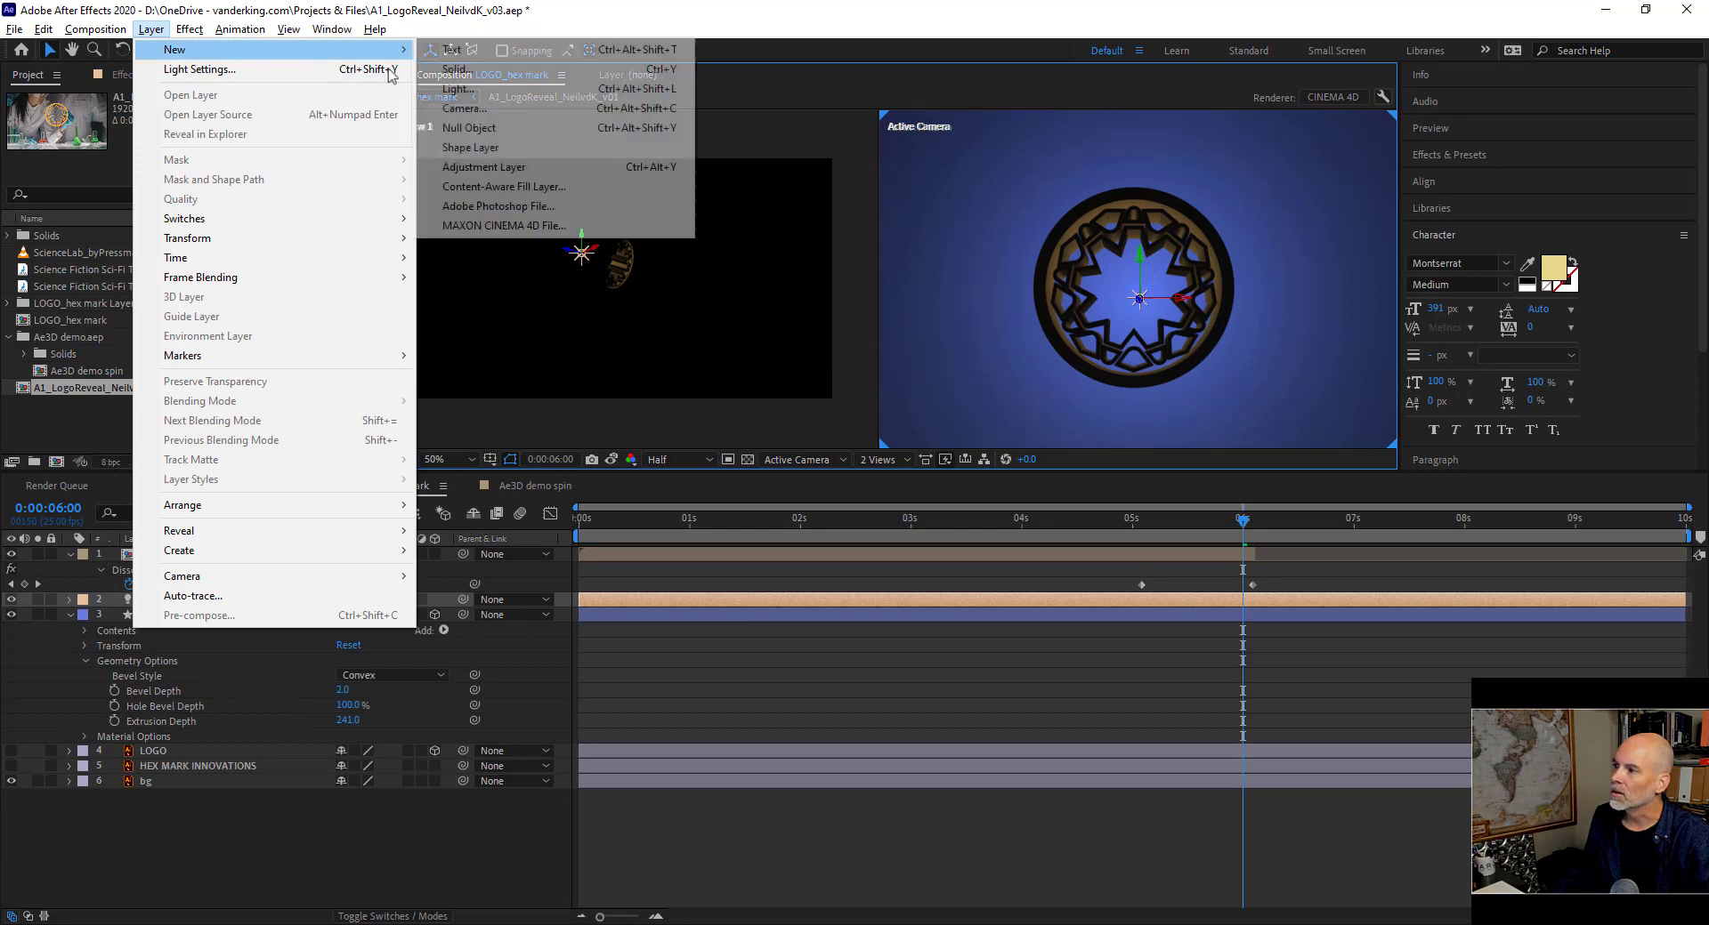
click(481, 93)
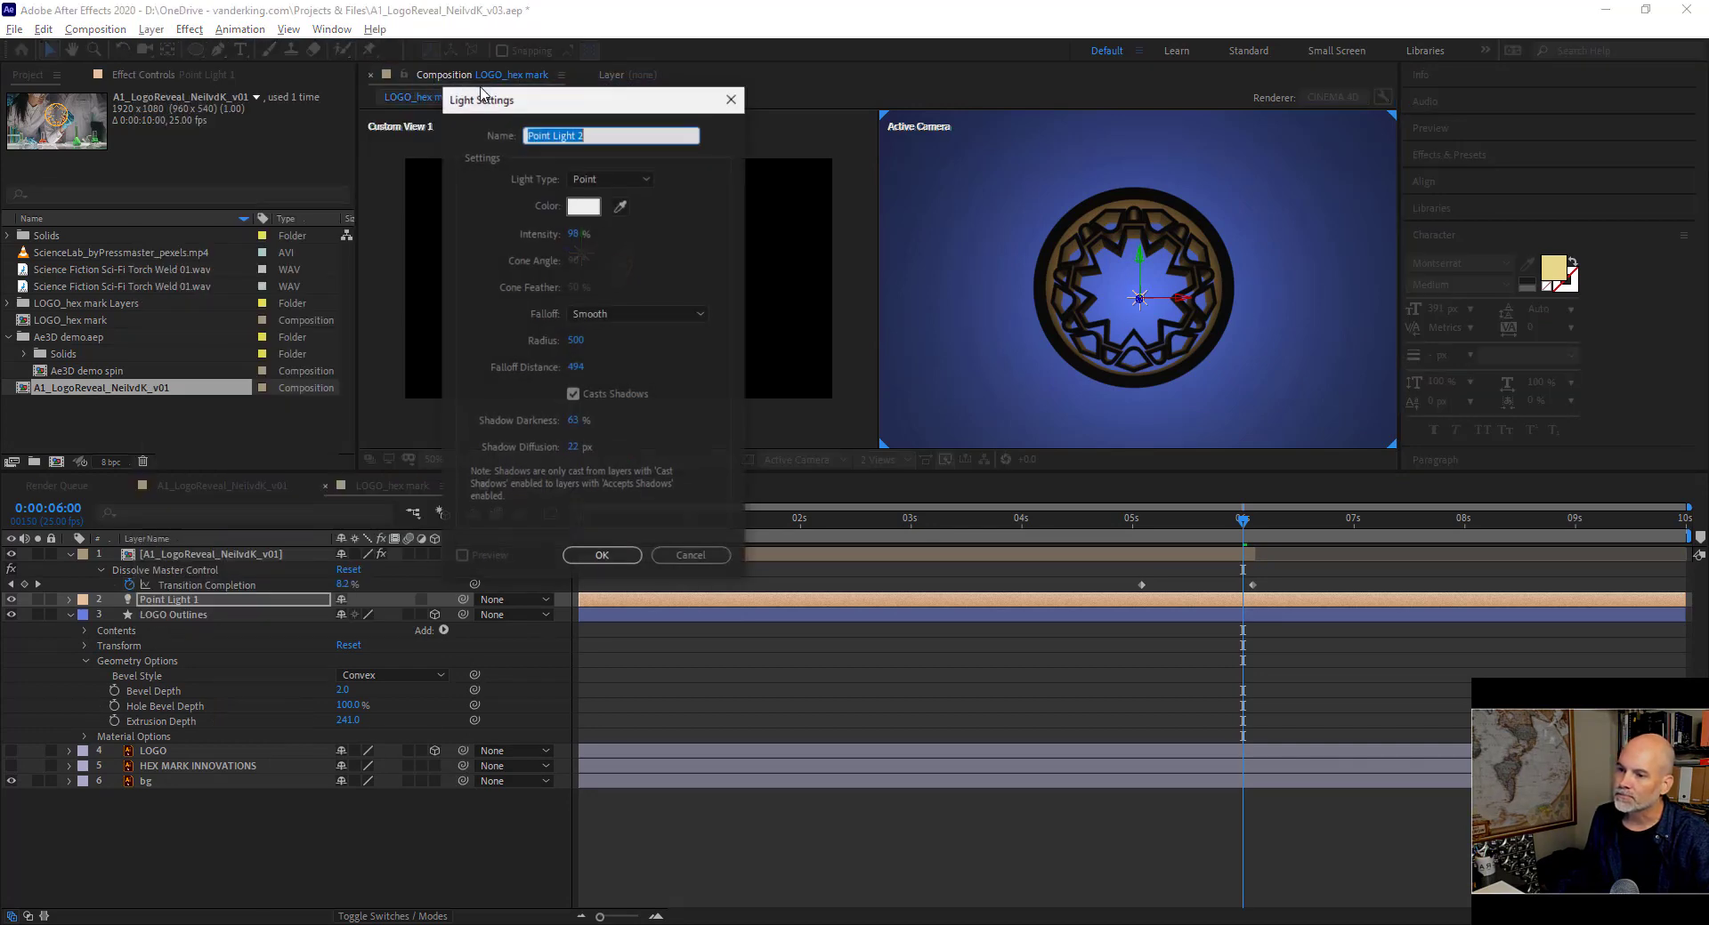
click(628, 179)
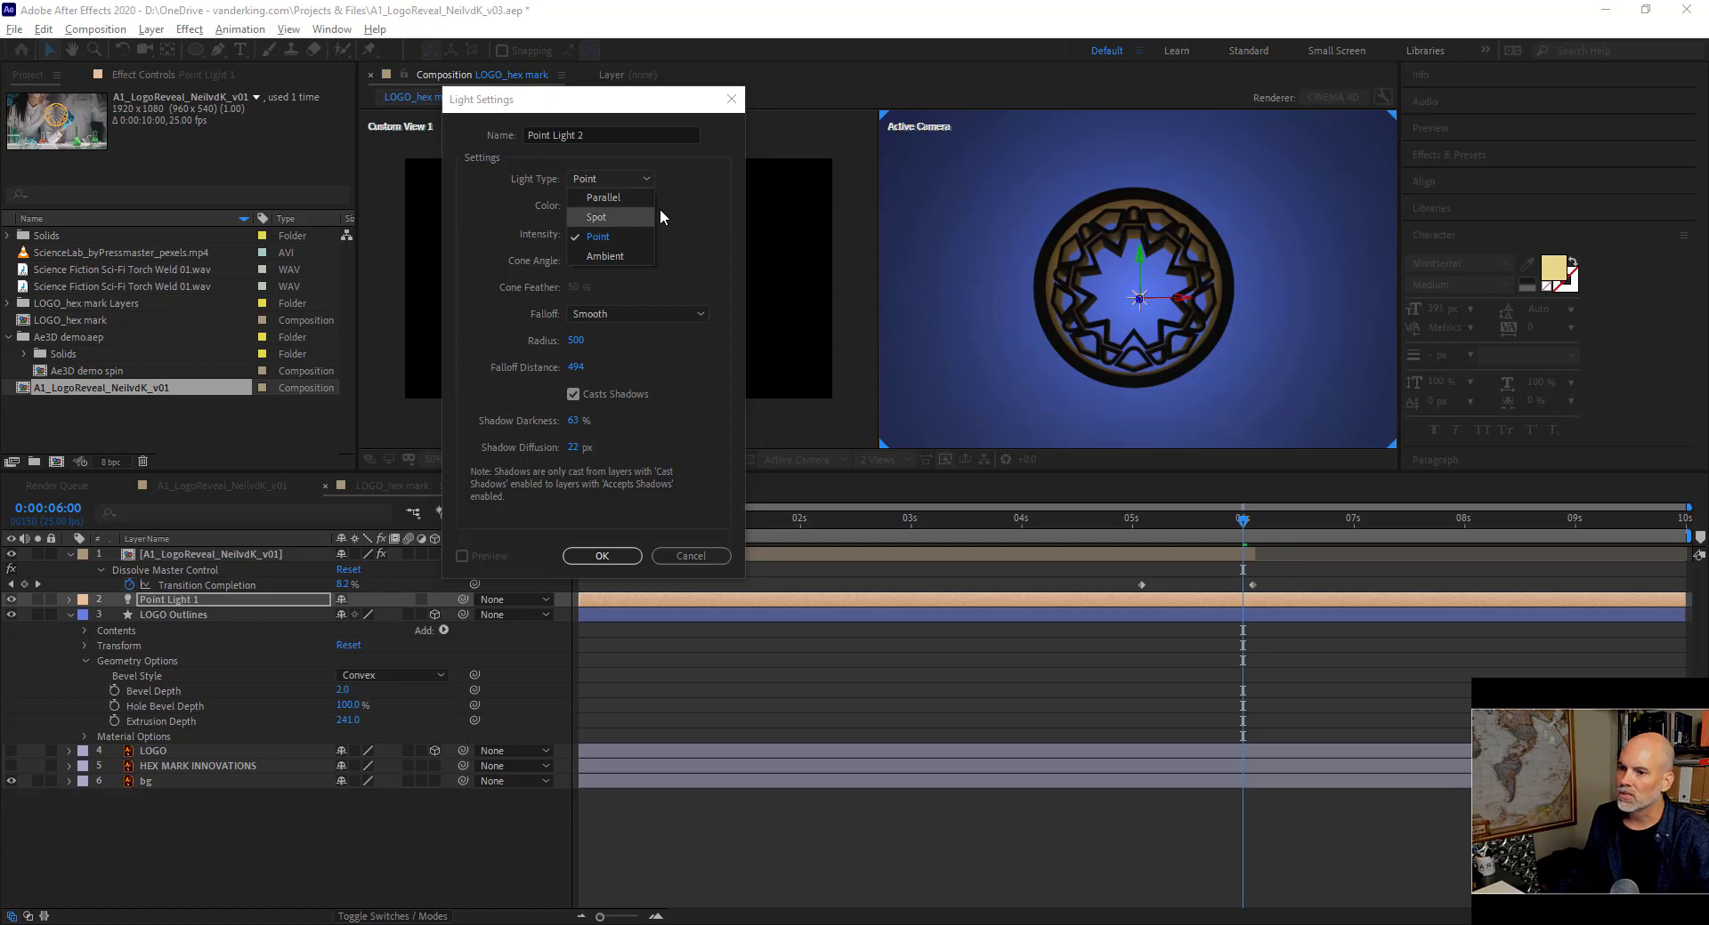
key(Down)
key(Down)
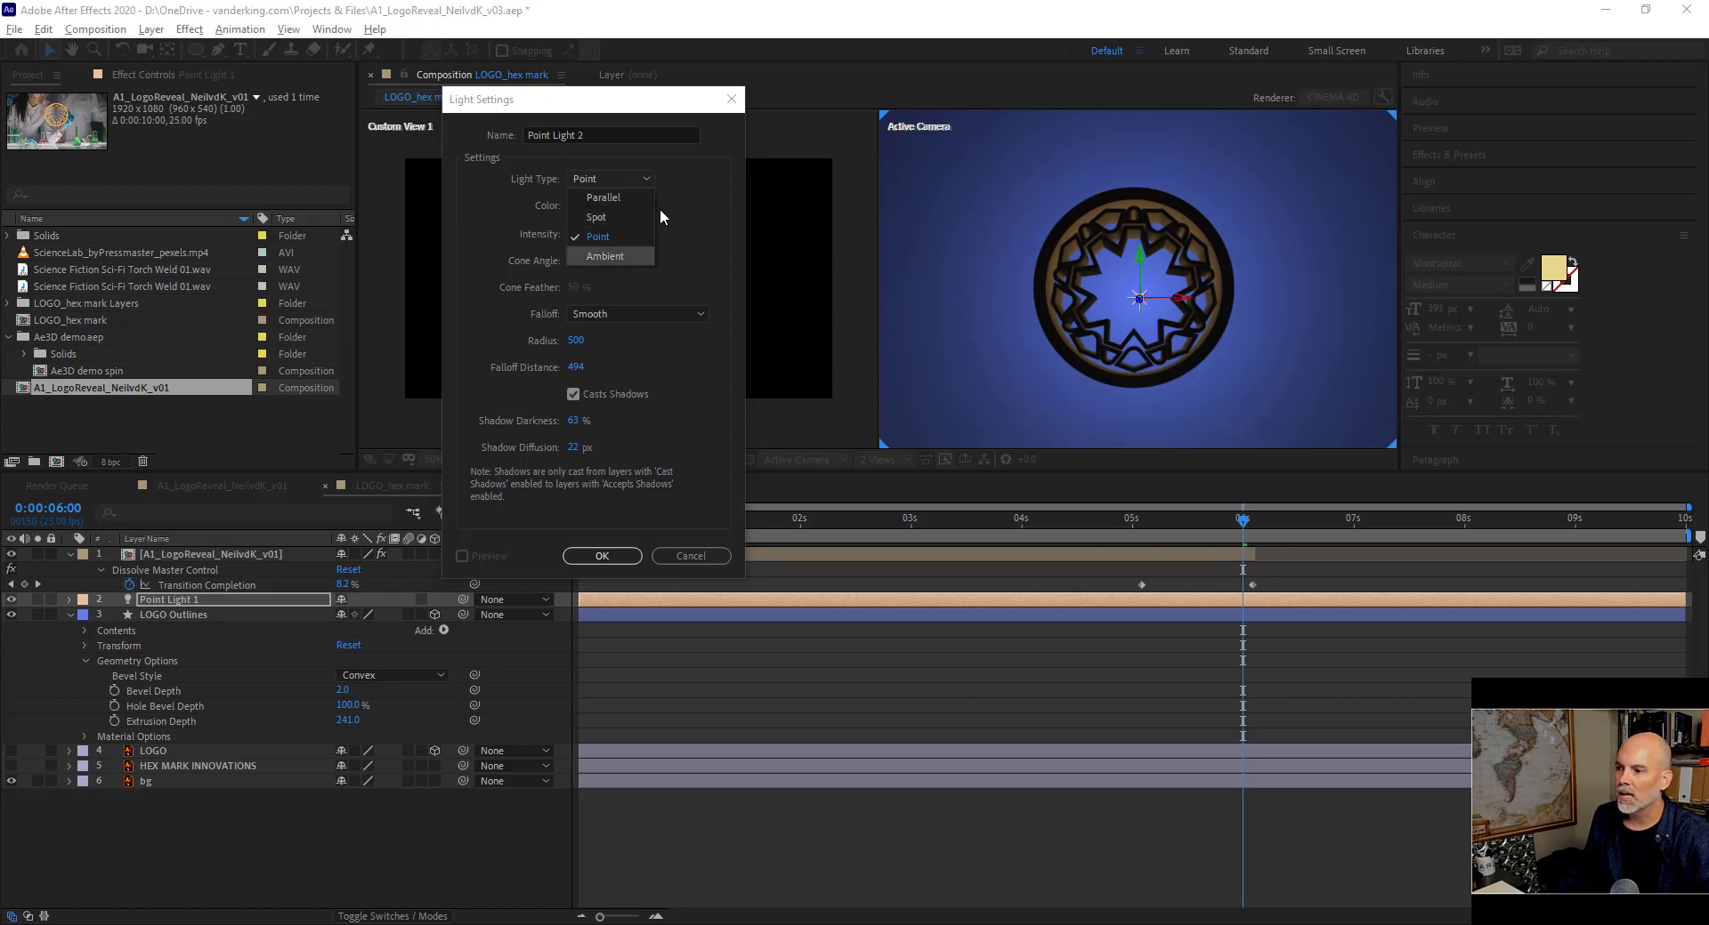
key(Down)
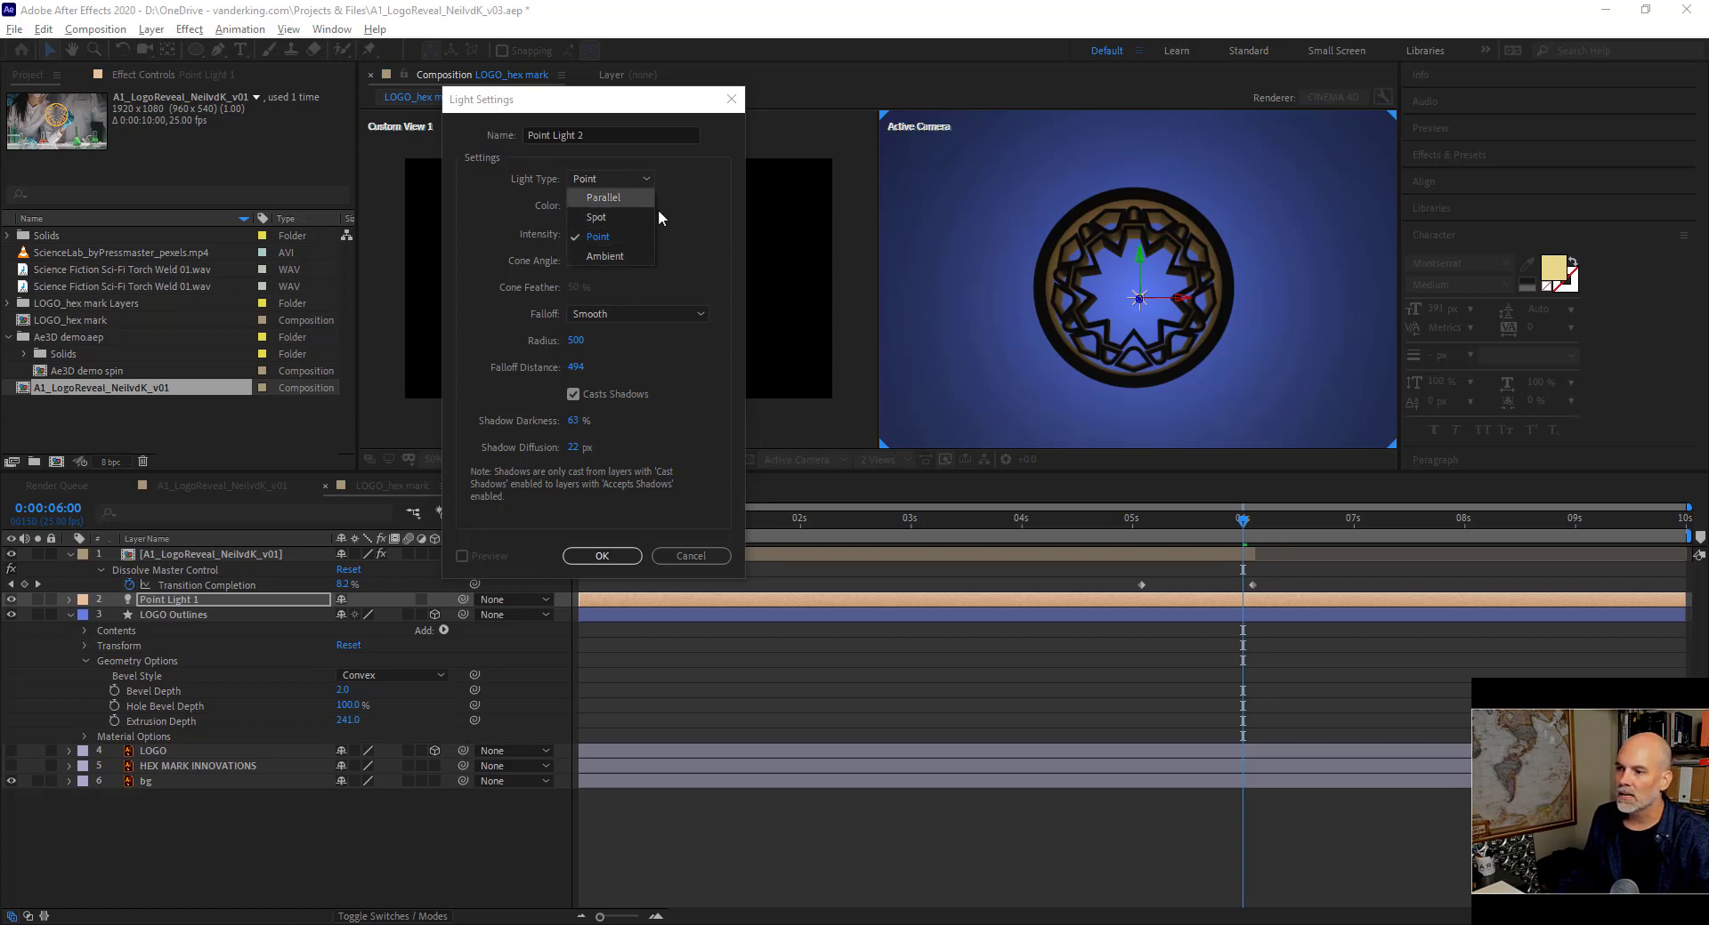
click(614, 235)
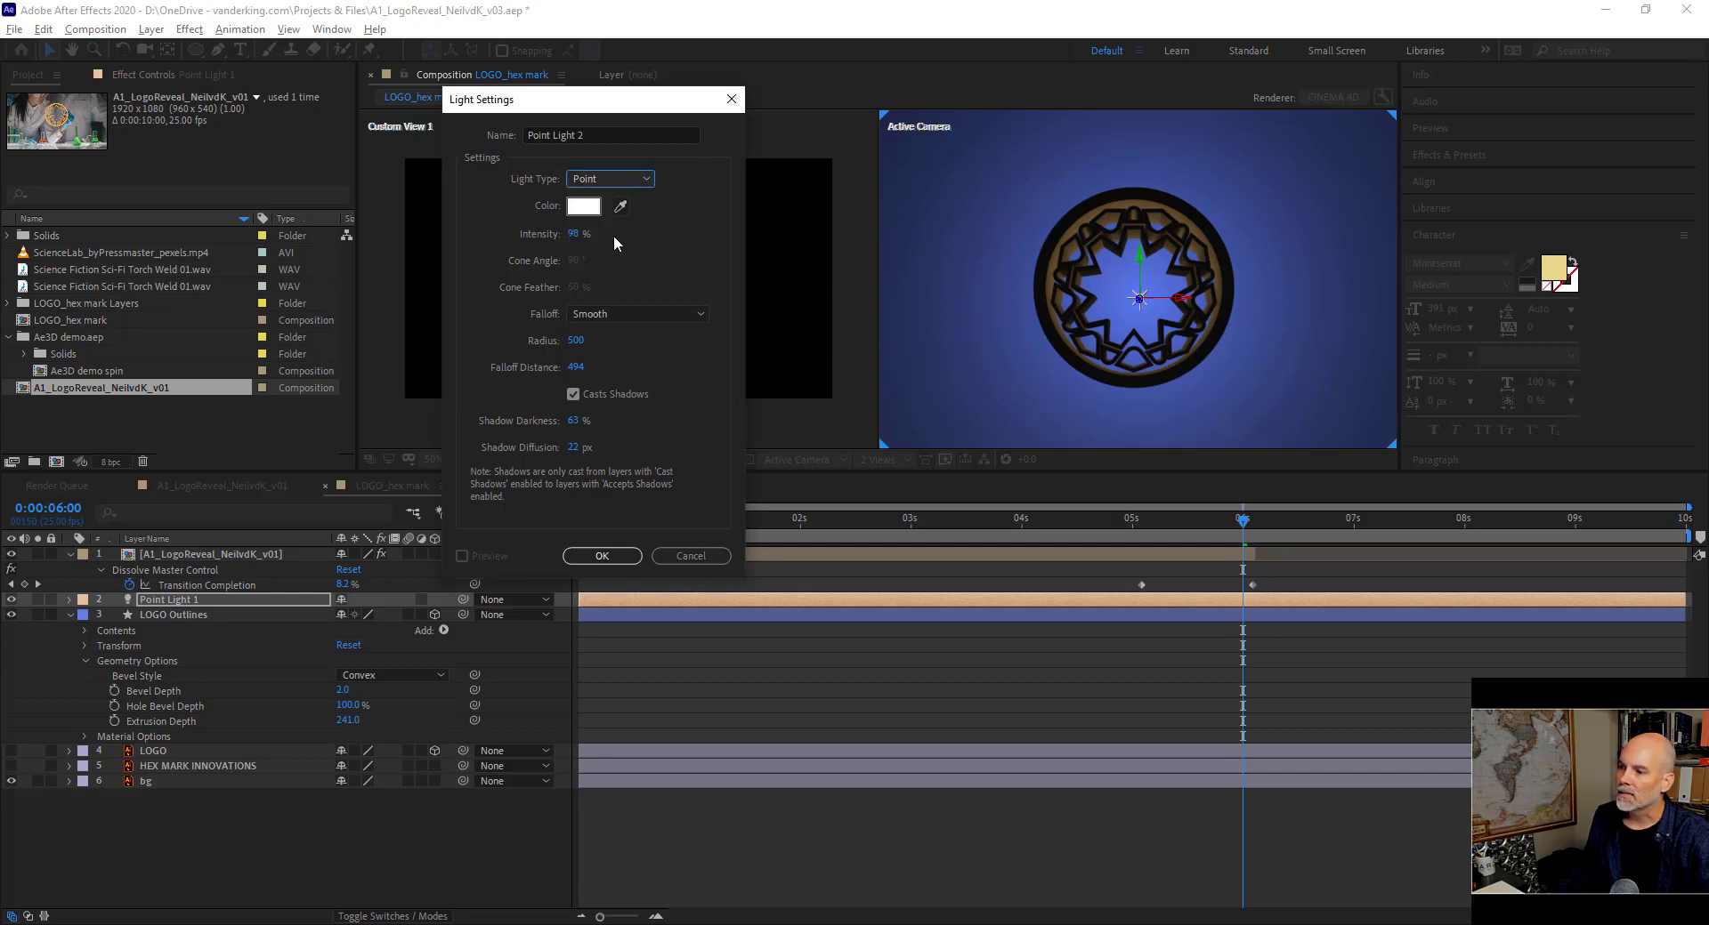
Disable Casts Shadows, set Falloff to None, and create Point Light 2.
click(573, 394)
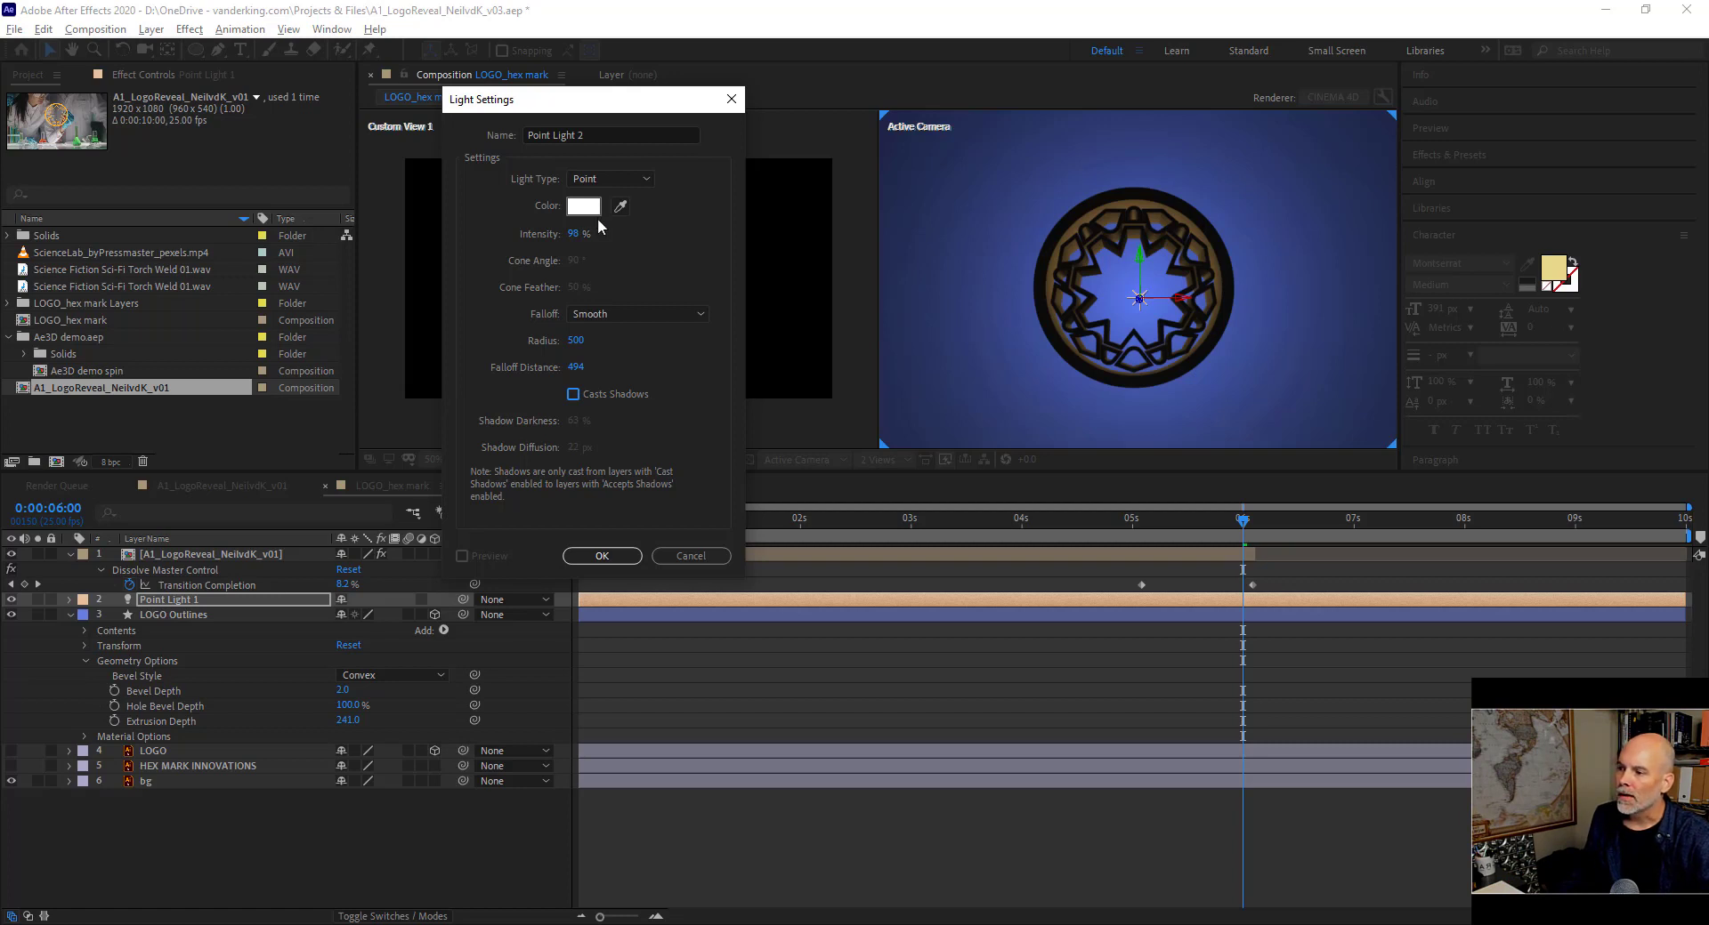
click(614, 316)
click(620, 332)
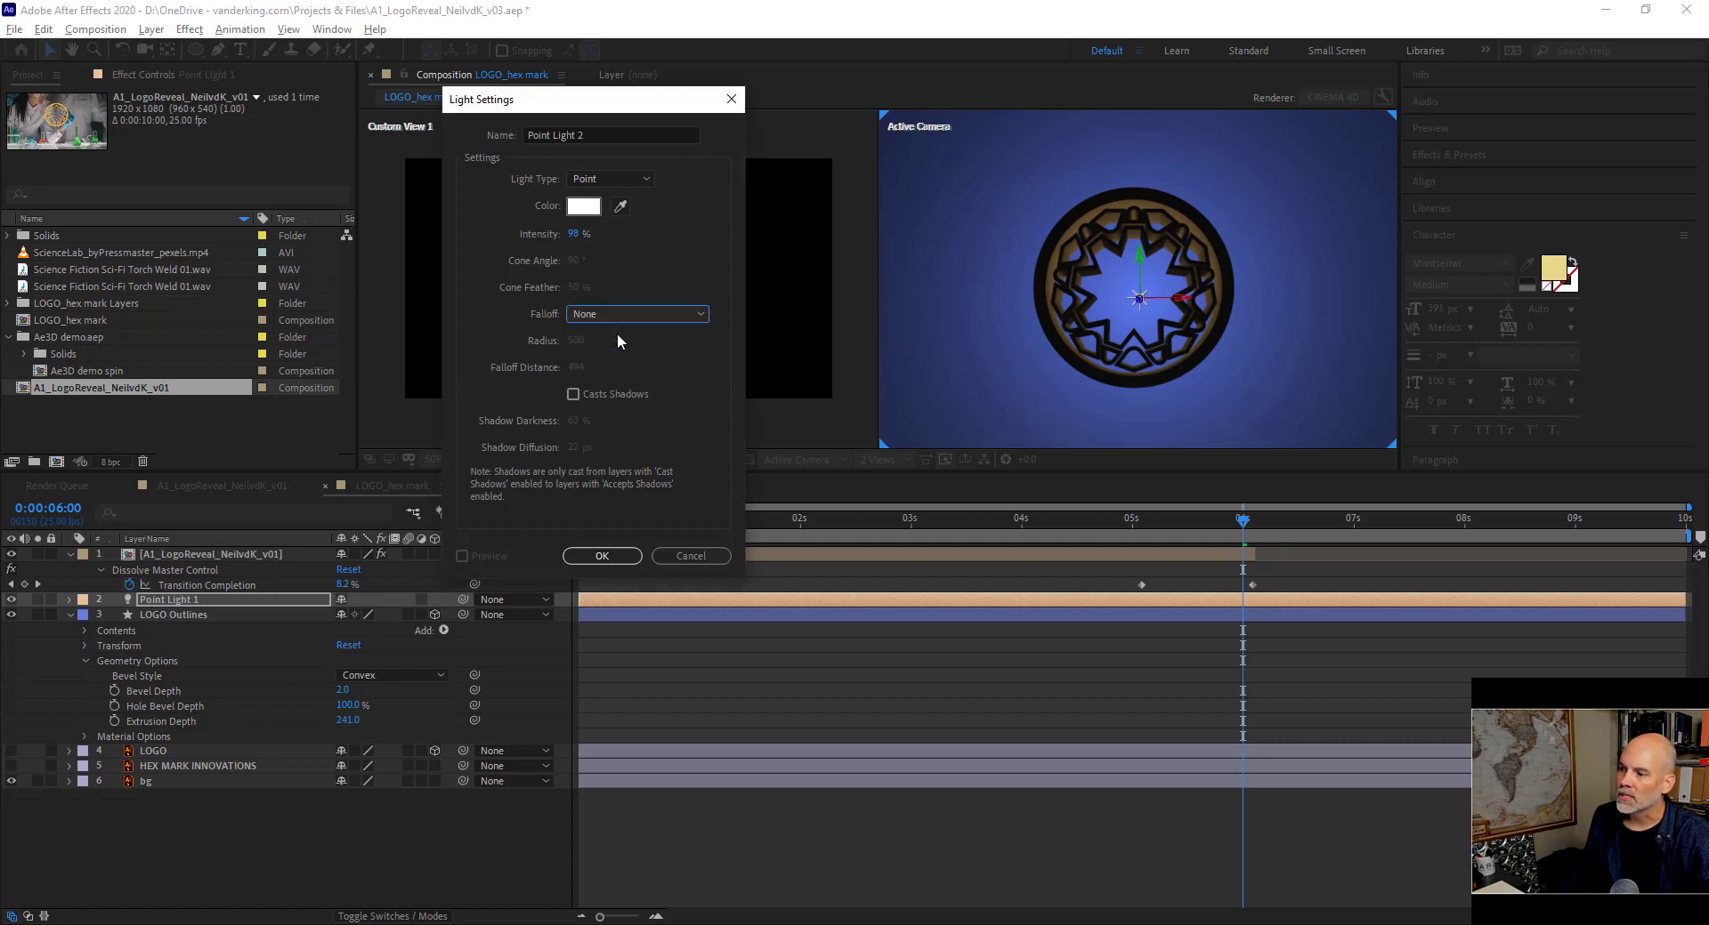
click(613, 556)
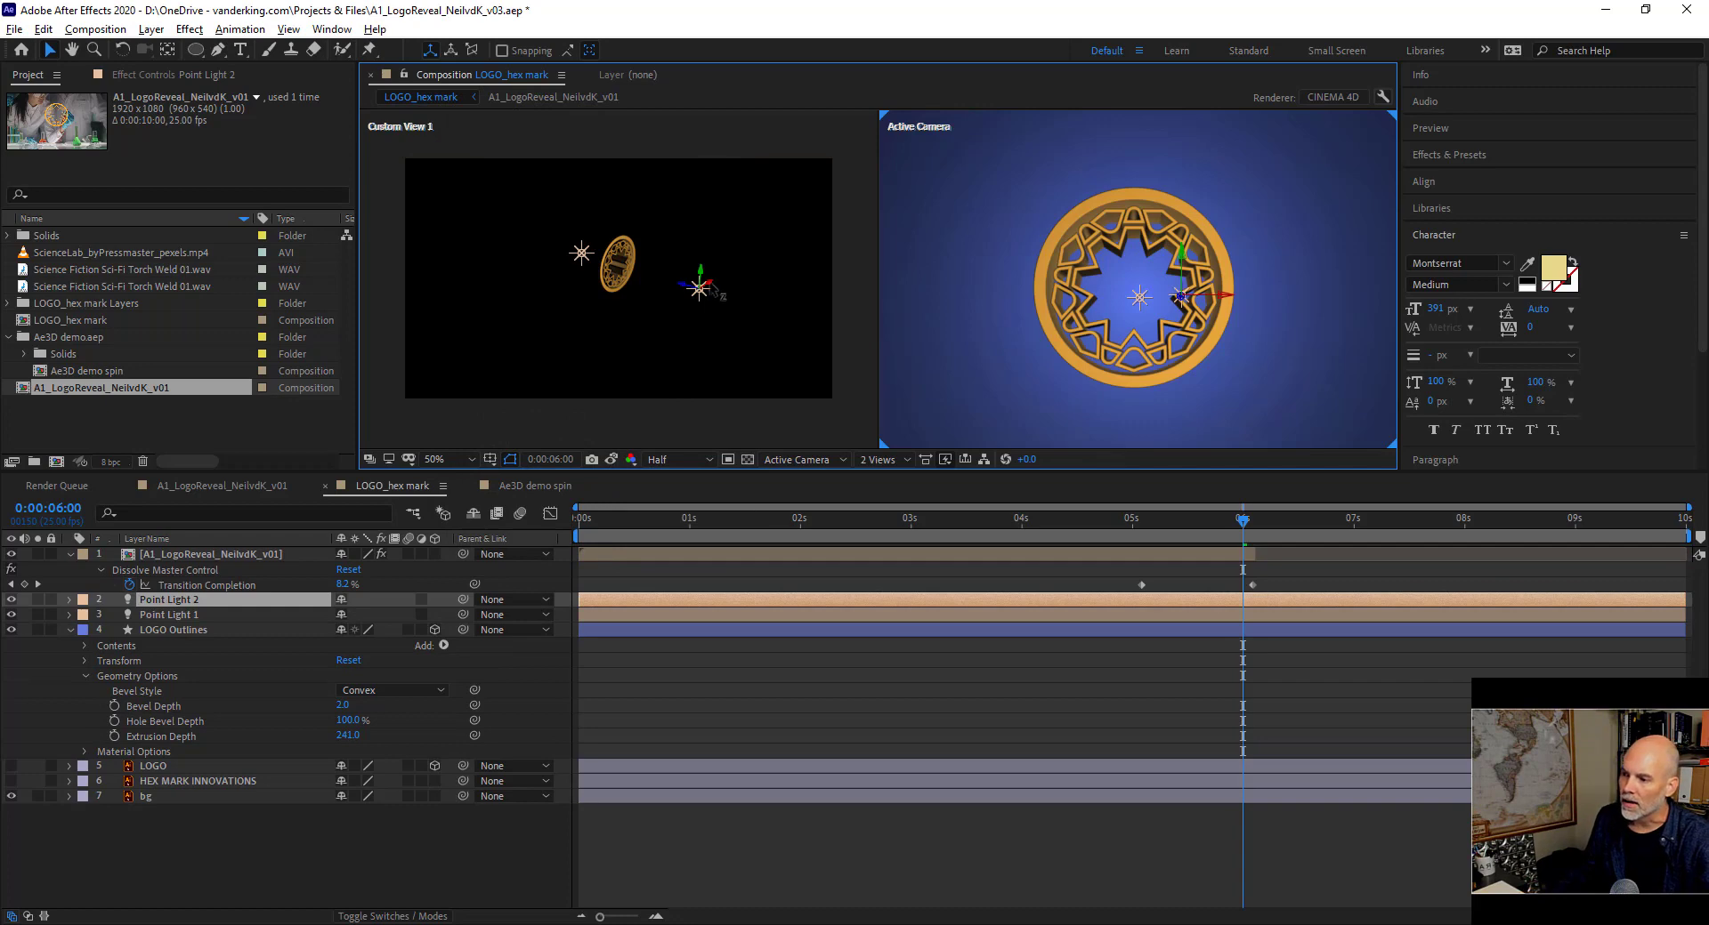
Move Point Light 2 up above the composition frame in front of the logo, and check its placement from another angle.
drag(712, 290, 745, 258)
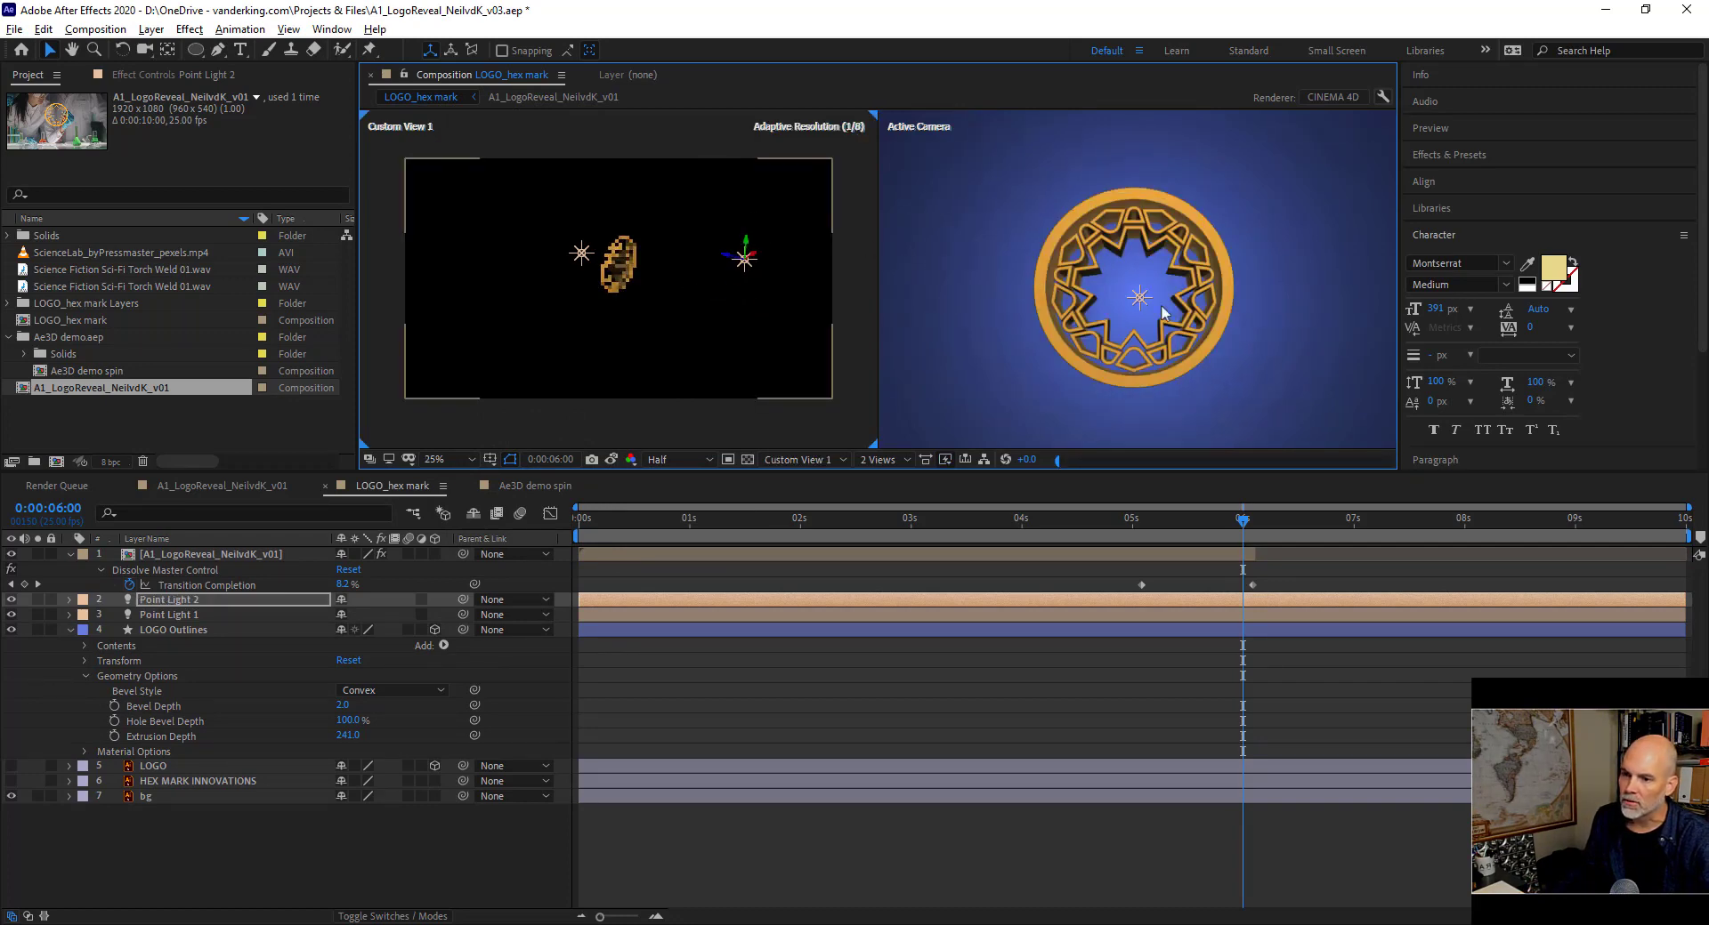
scroll(1176, 308, down, 2)
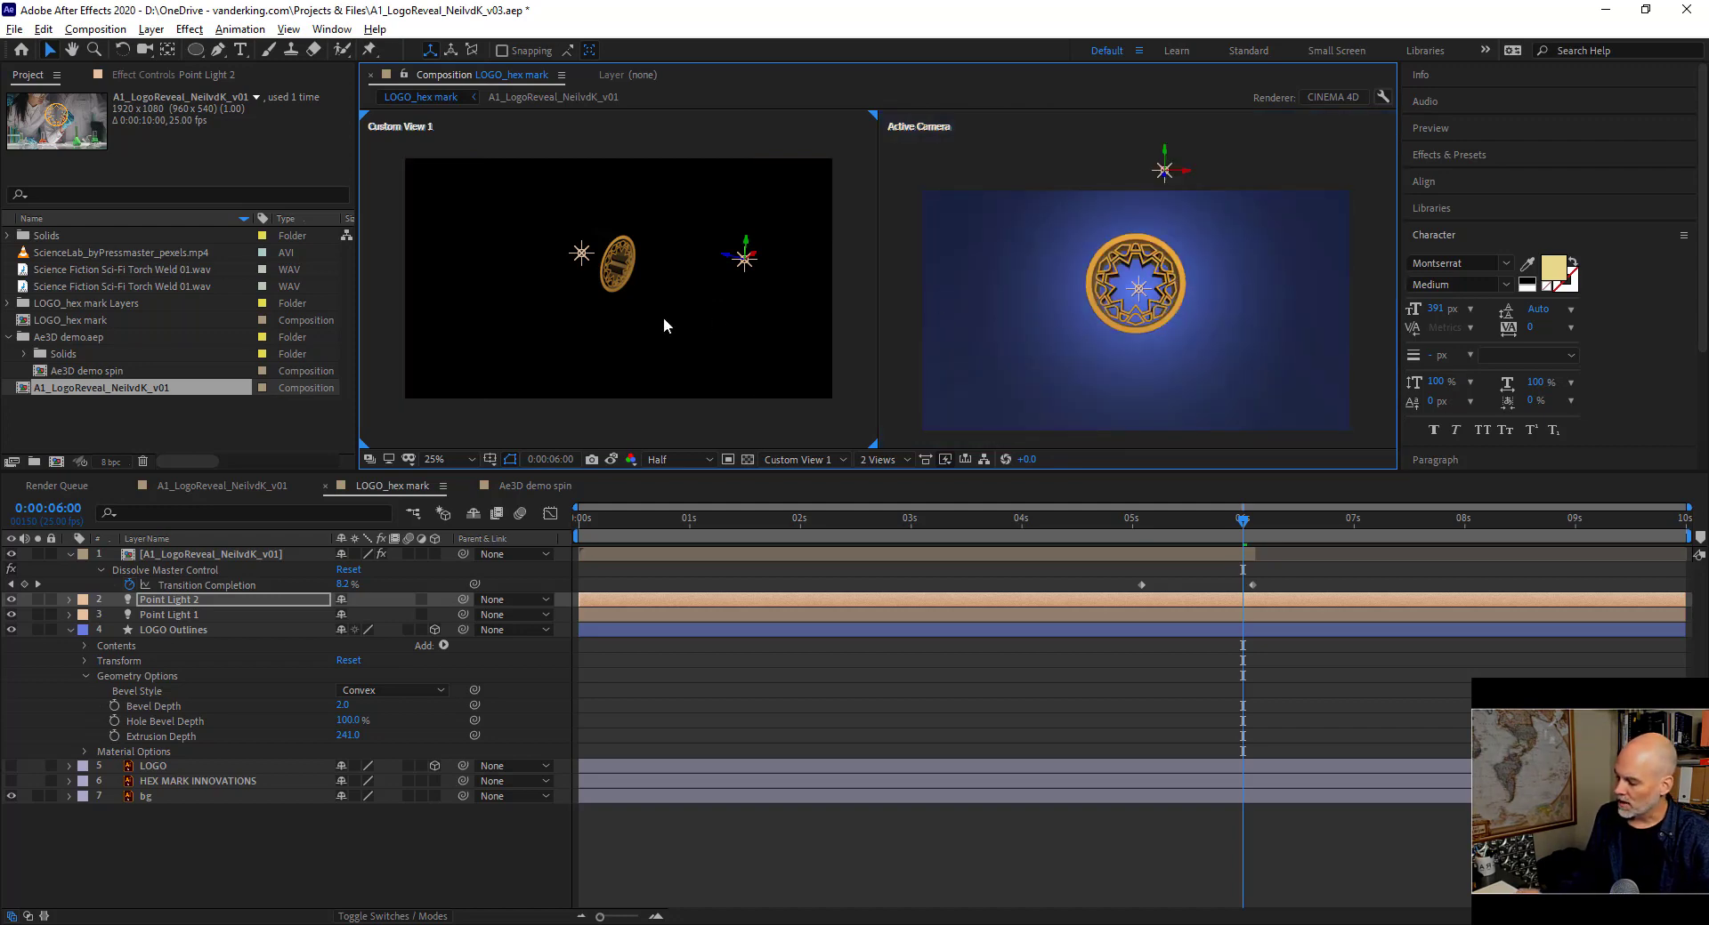
key(c)
mouse_move(664, 317)
mouse_down()
mouse_move(556, 316)
mouse_move(653, 325)
mouse_up()
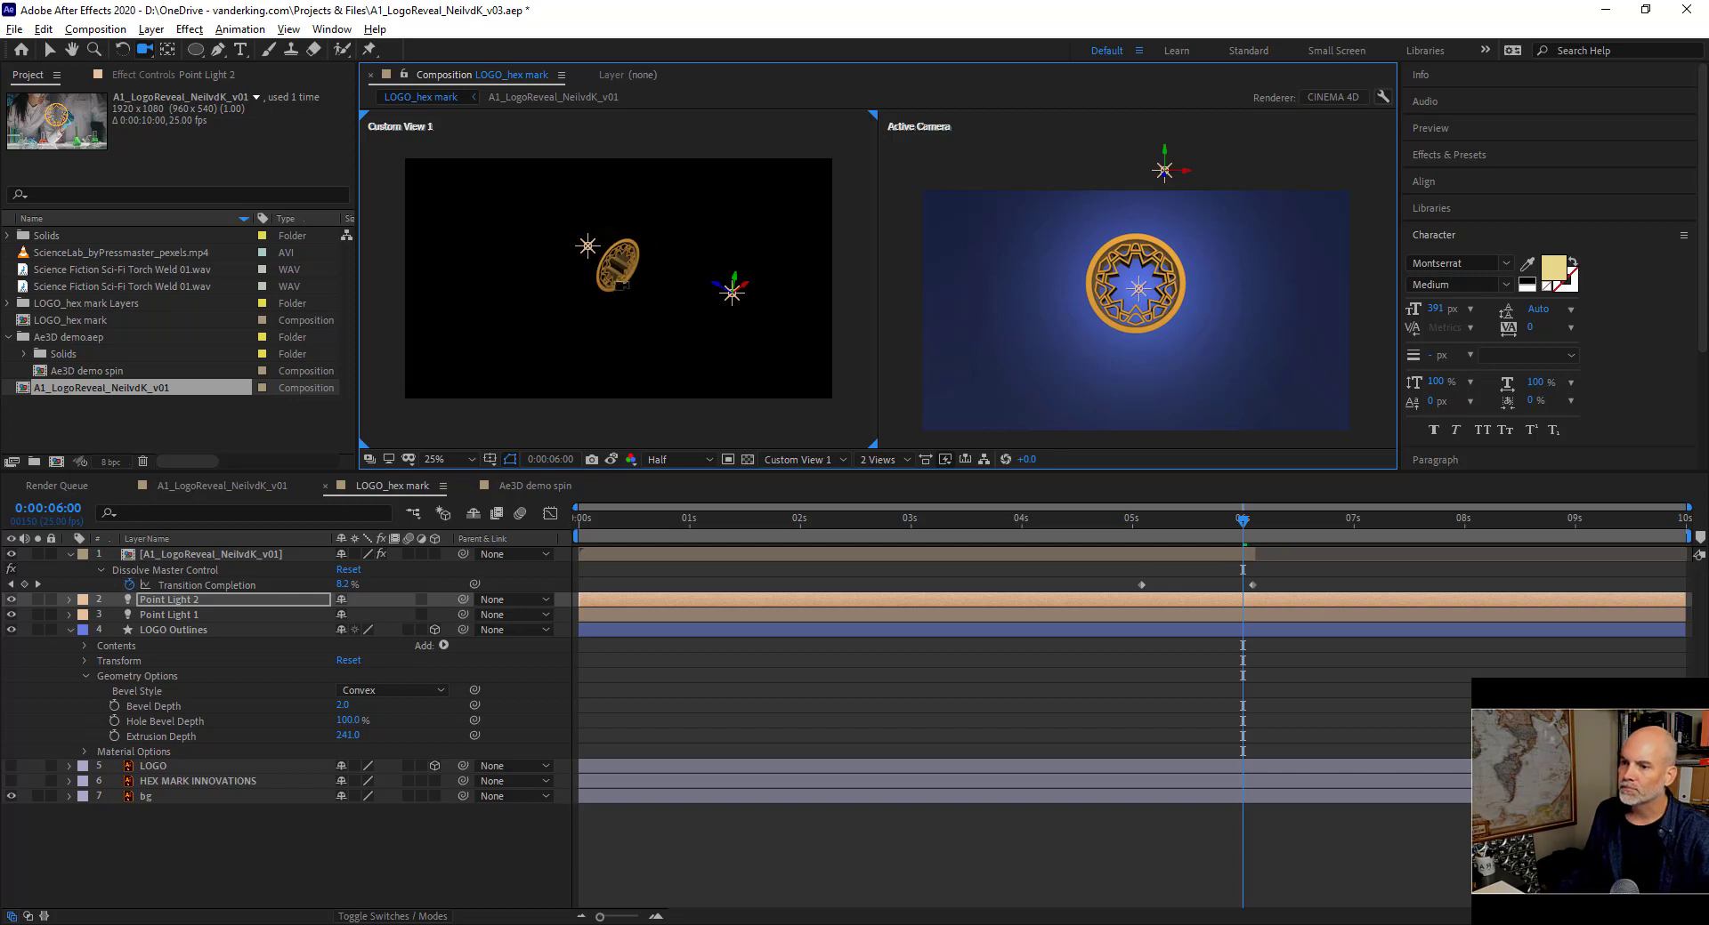
Raise Point Light 1 above the logo to test the shading, and bring it back down behind the logo's center.
key(v)
drag(582, 240, 595, 196)
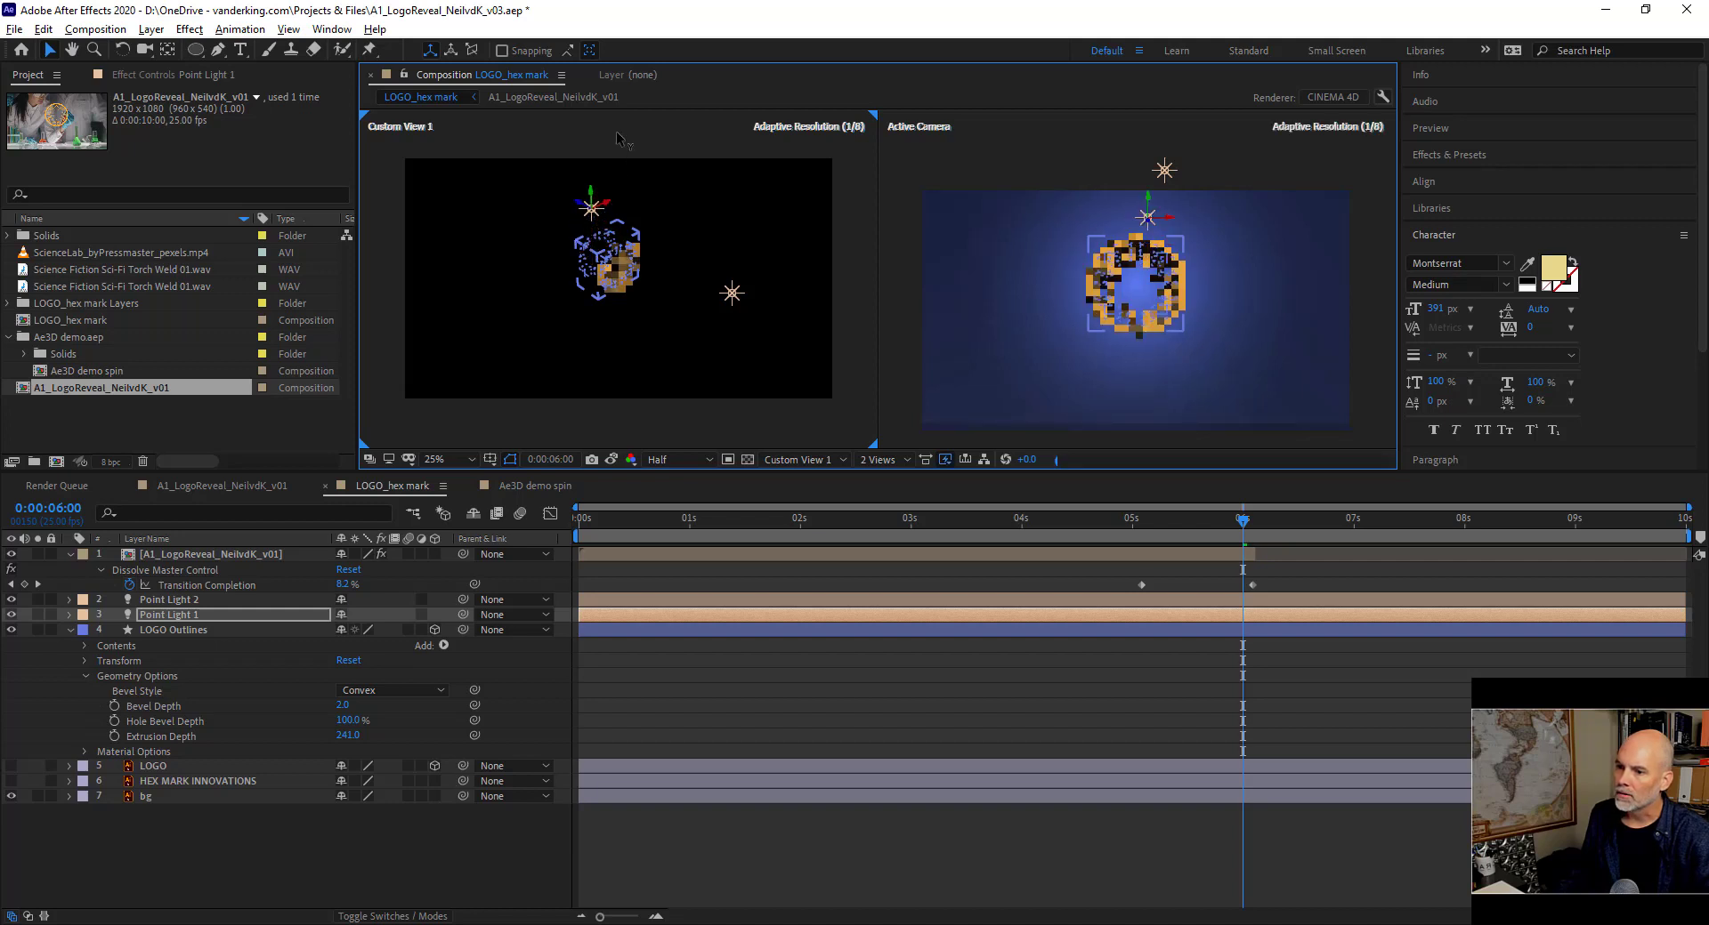
scroll(1118, 288, up, 2)
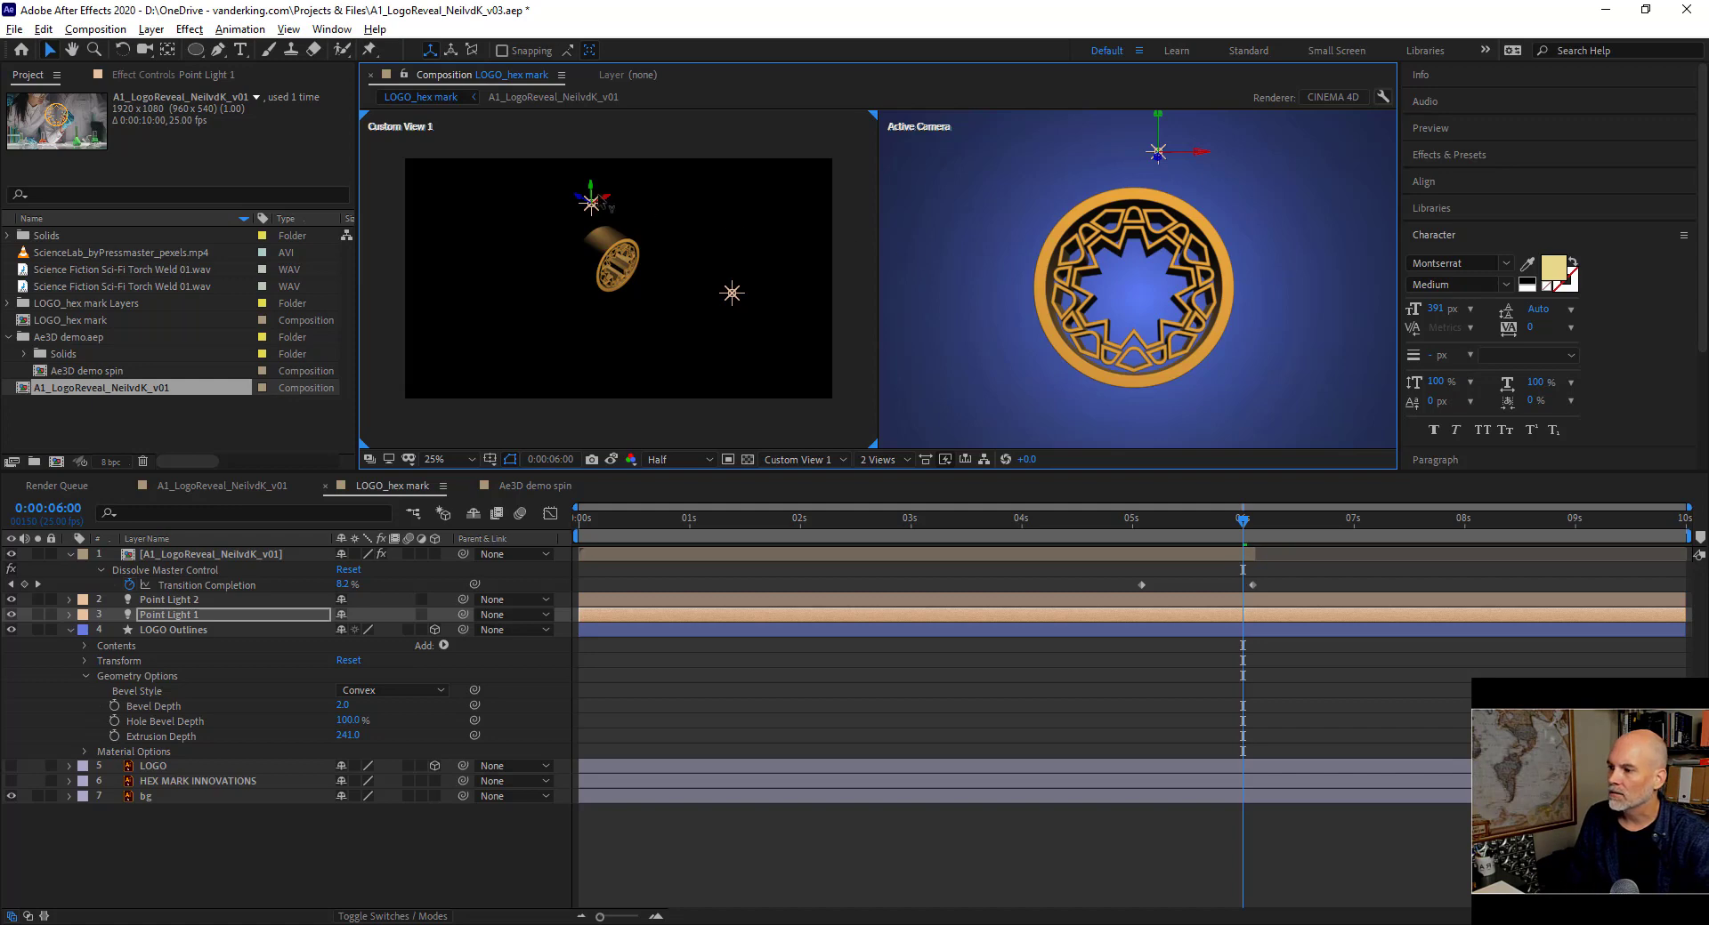
drag(579, 229, 568, 282)
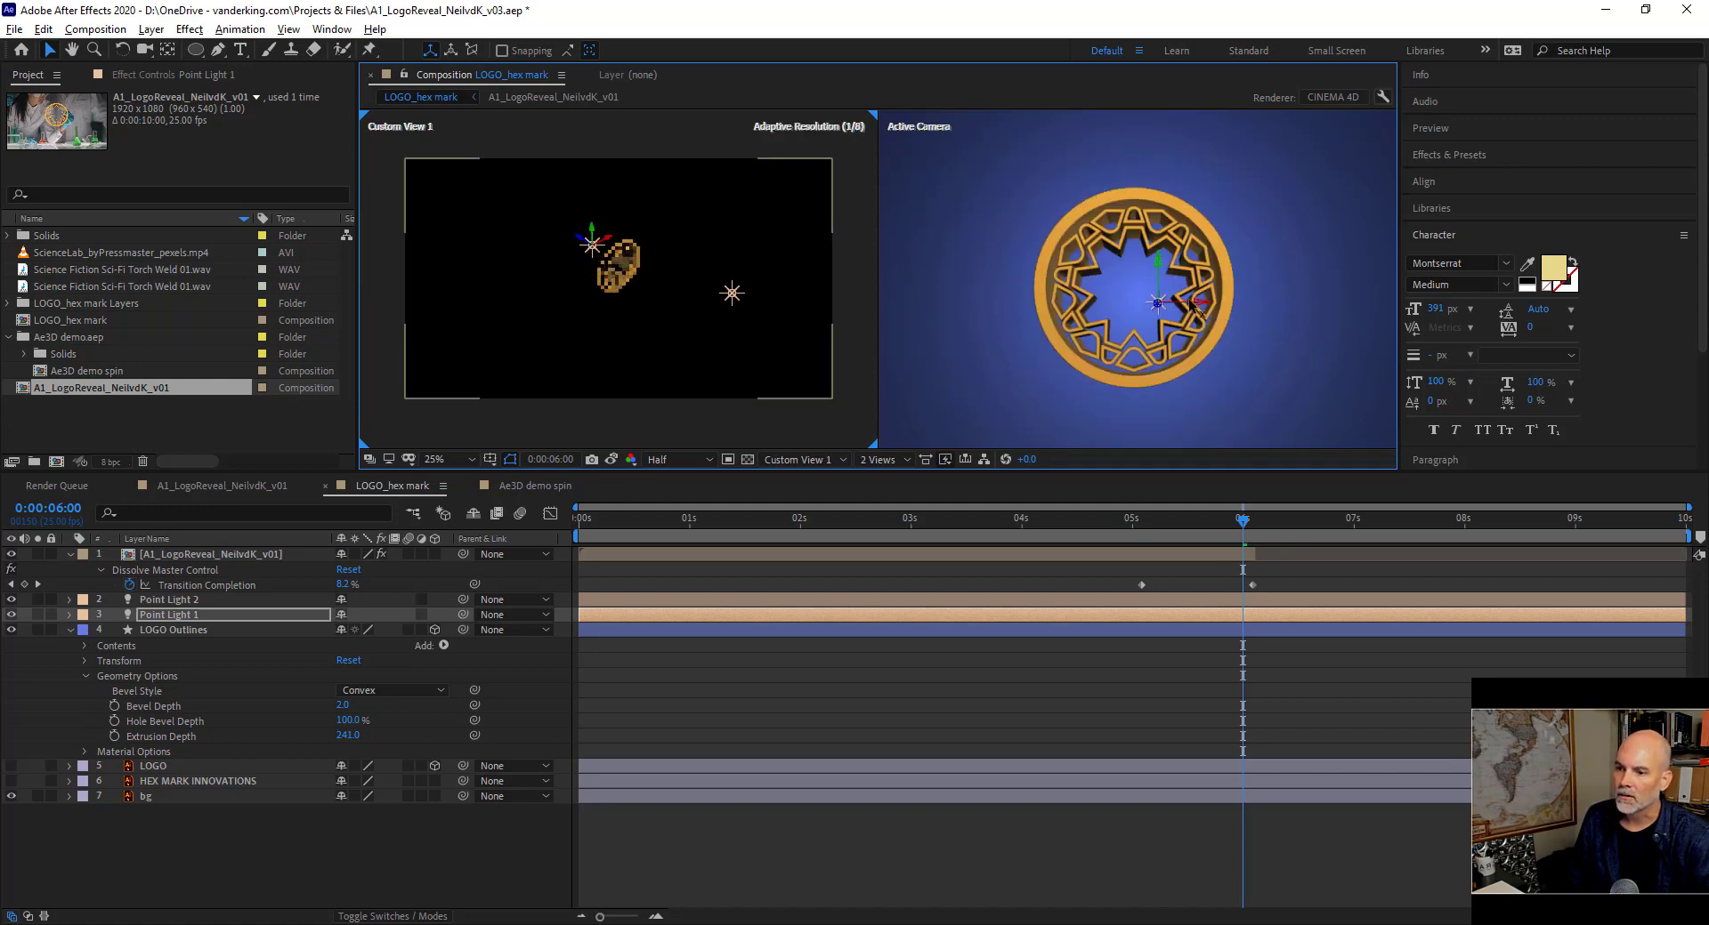
click(1163, 306)
drag(1163, 305, 1140, 283)
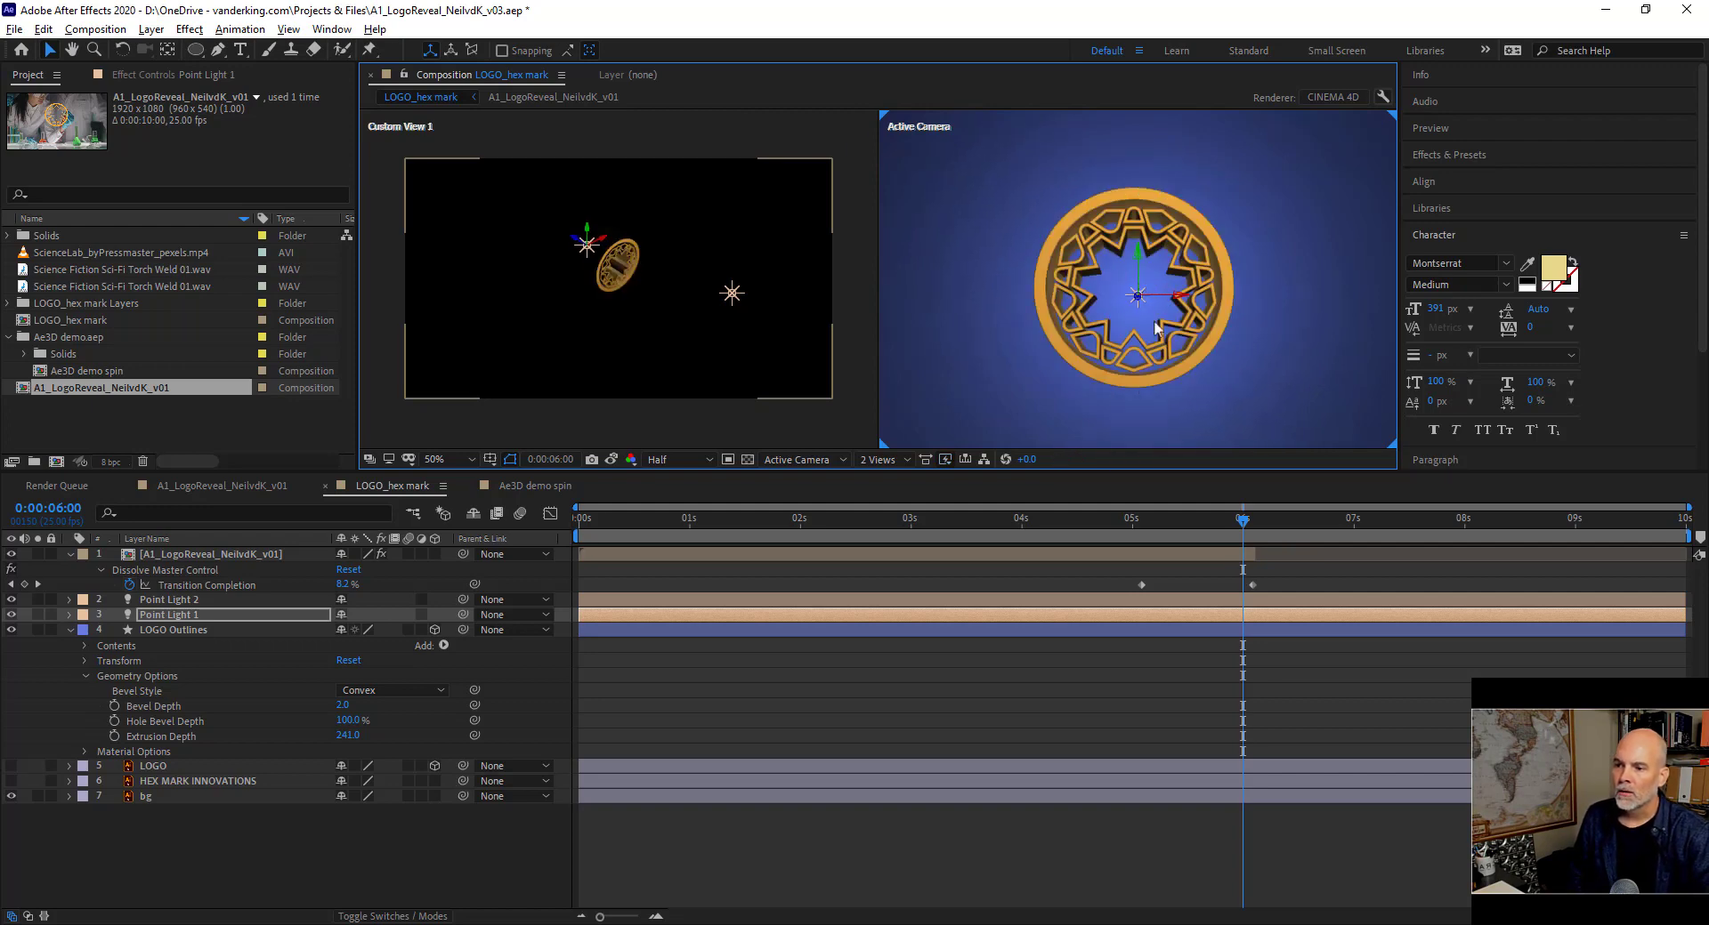
Move the LOGO Outlines layer to the top of the layer stack, above the A1_LogoReveal_NeilvdK_v01 layer.
mouse_move(1209, 522)
mouse_down()
mouse_move(1150, 524)
mouse_move(1212, 531)
mouse_up()
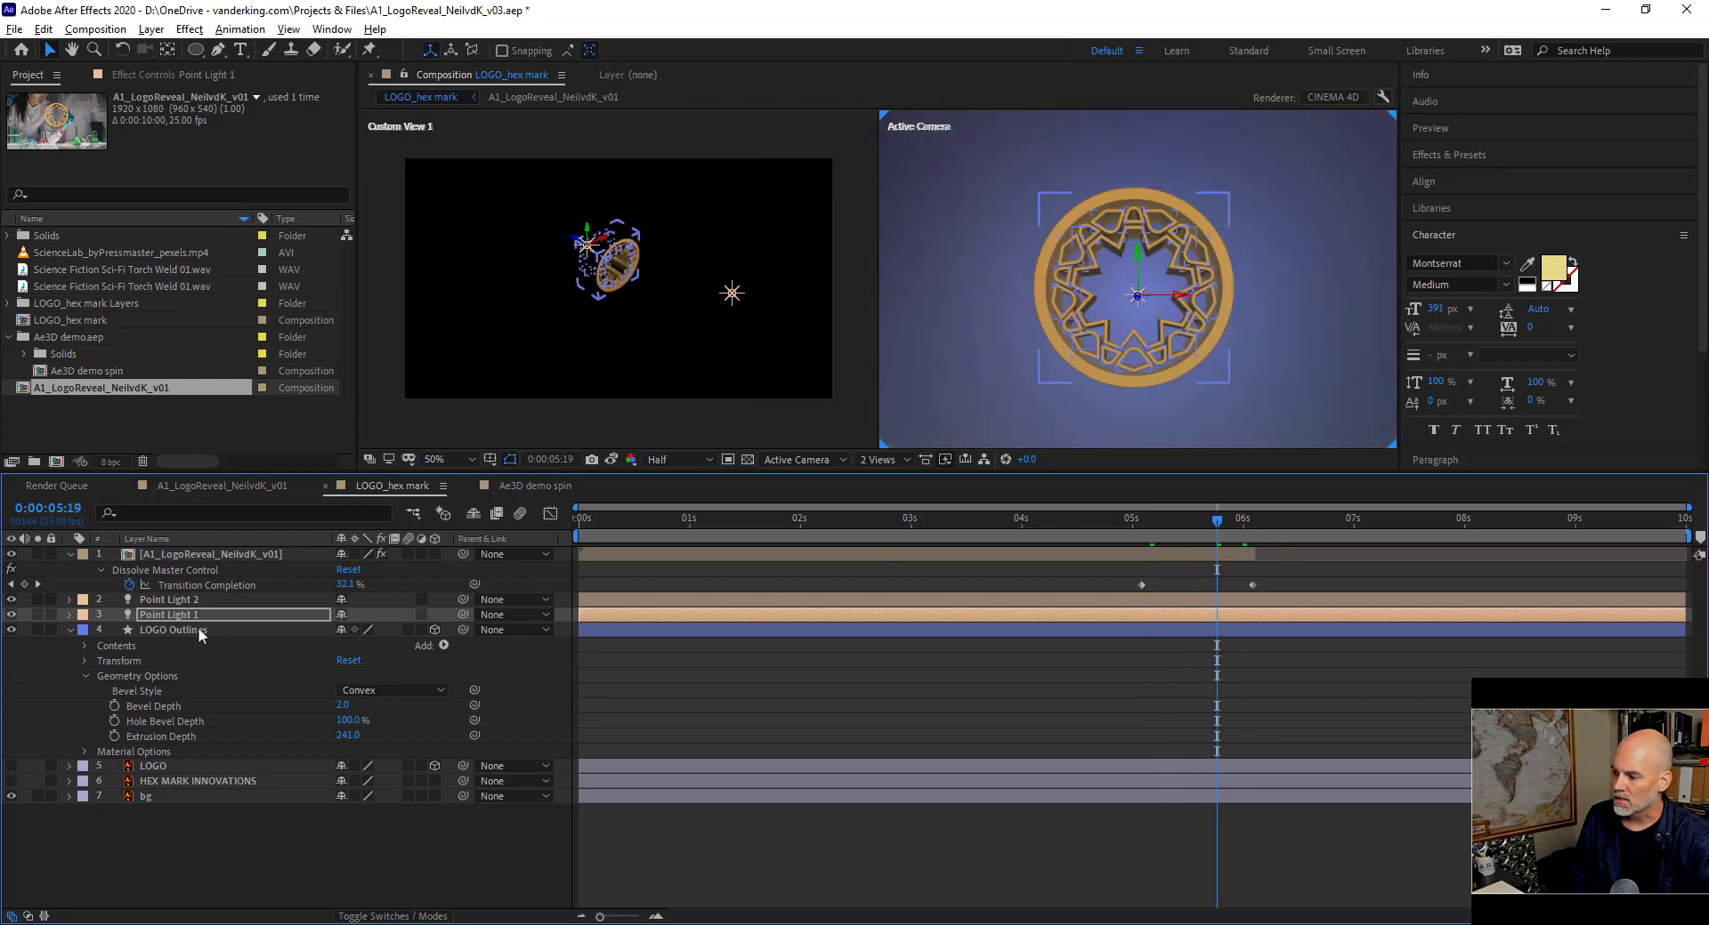
click(199, 631)
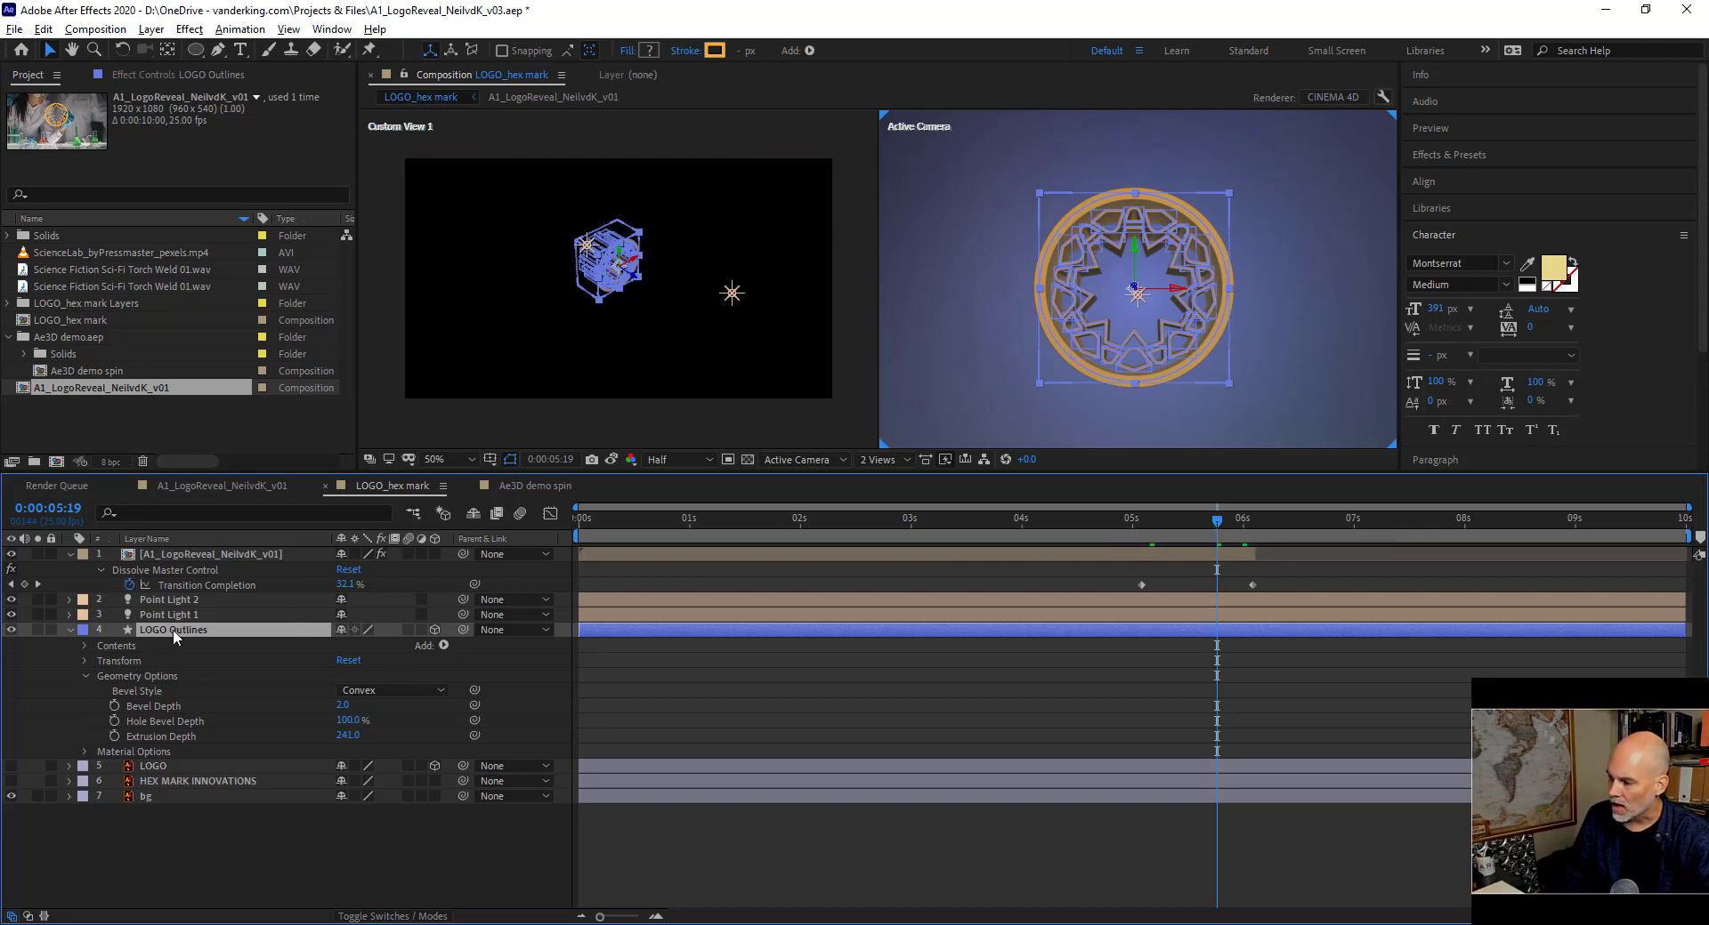
drag(173, 628, 181, 550)
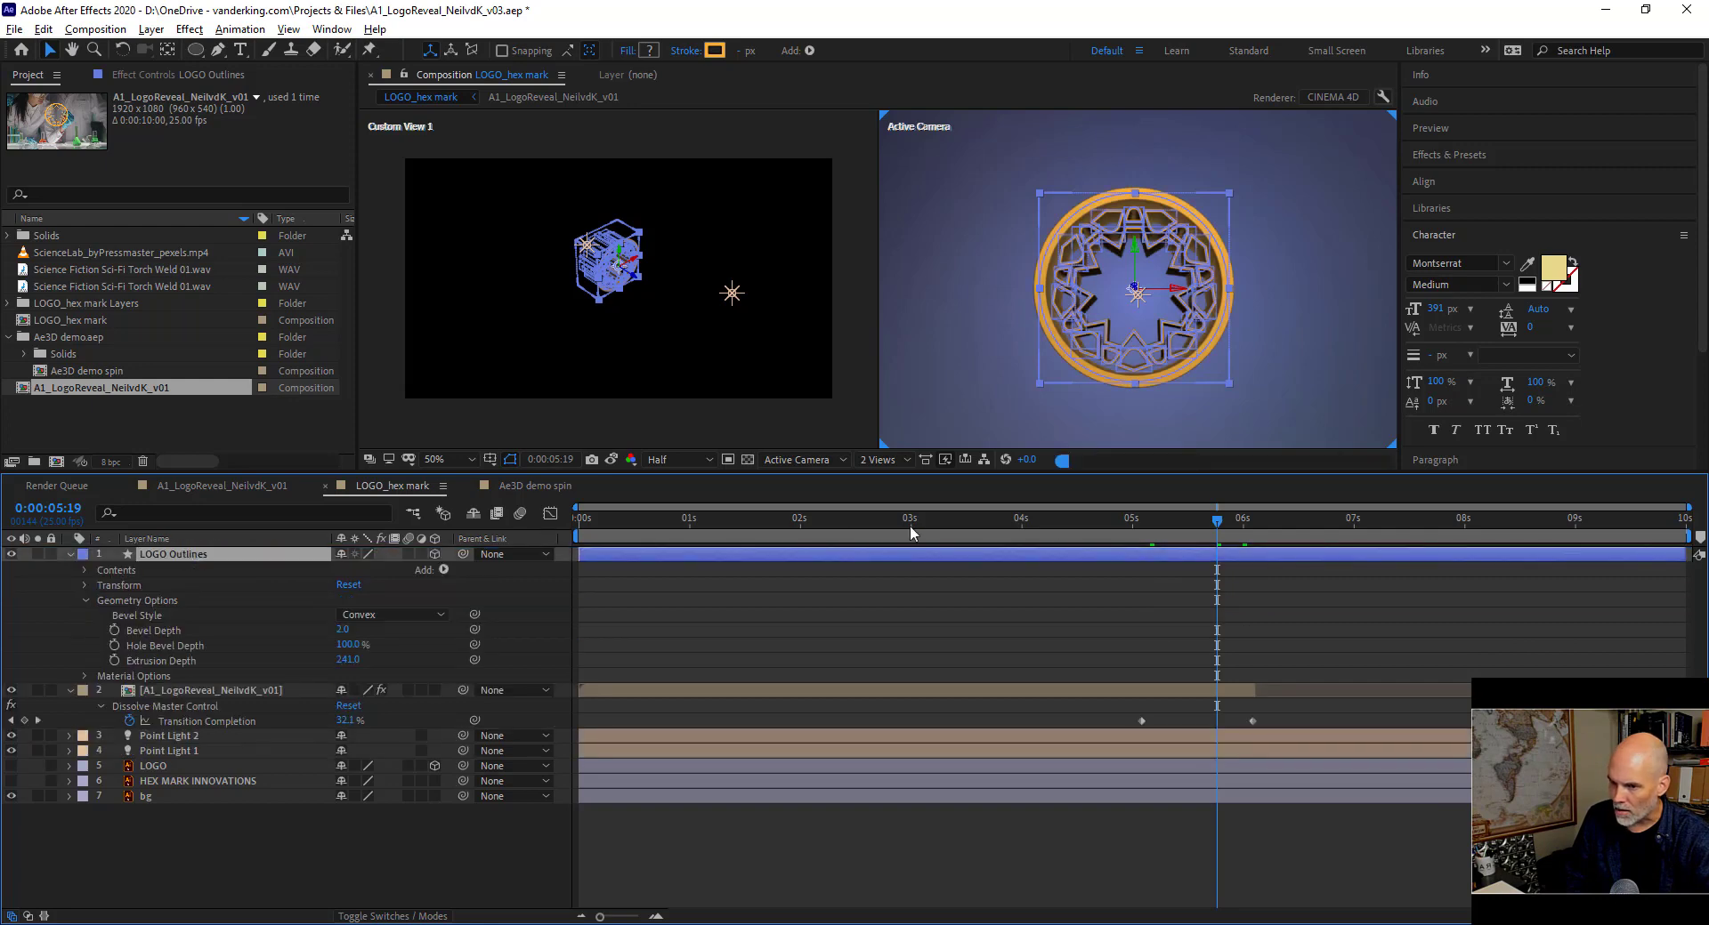
Keyframe Position, Scale, X/Y/Z Rotation and Opacity of LOGO Outlines at 0:00:06:07, and shift all these keyframes slightly later in time.
drag(1139, 525, 1272, 539)
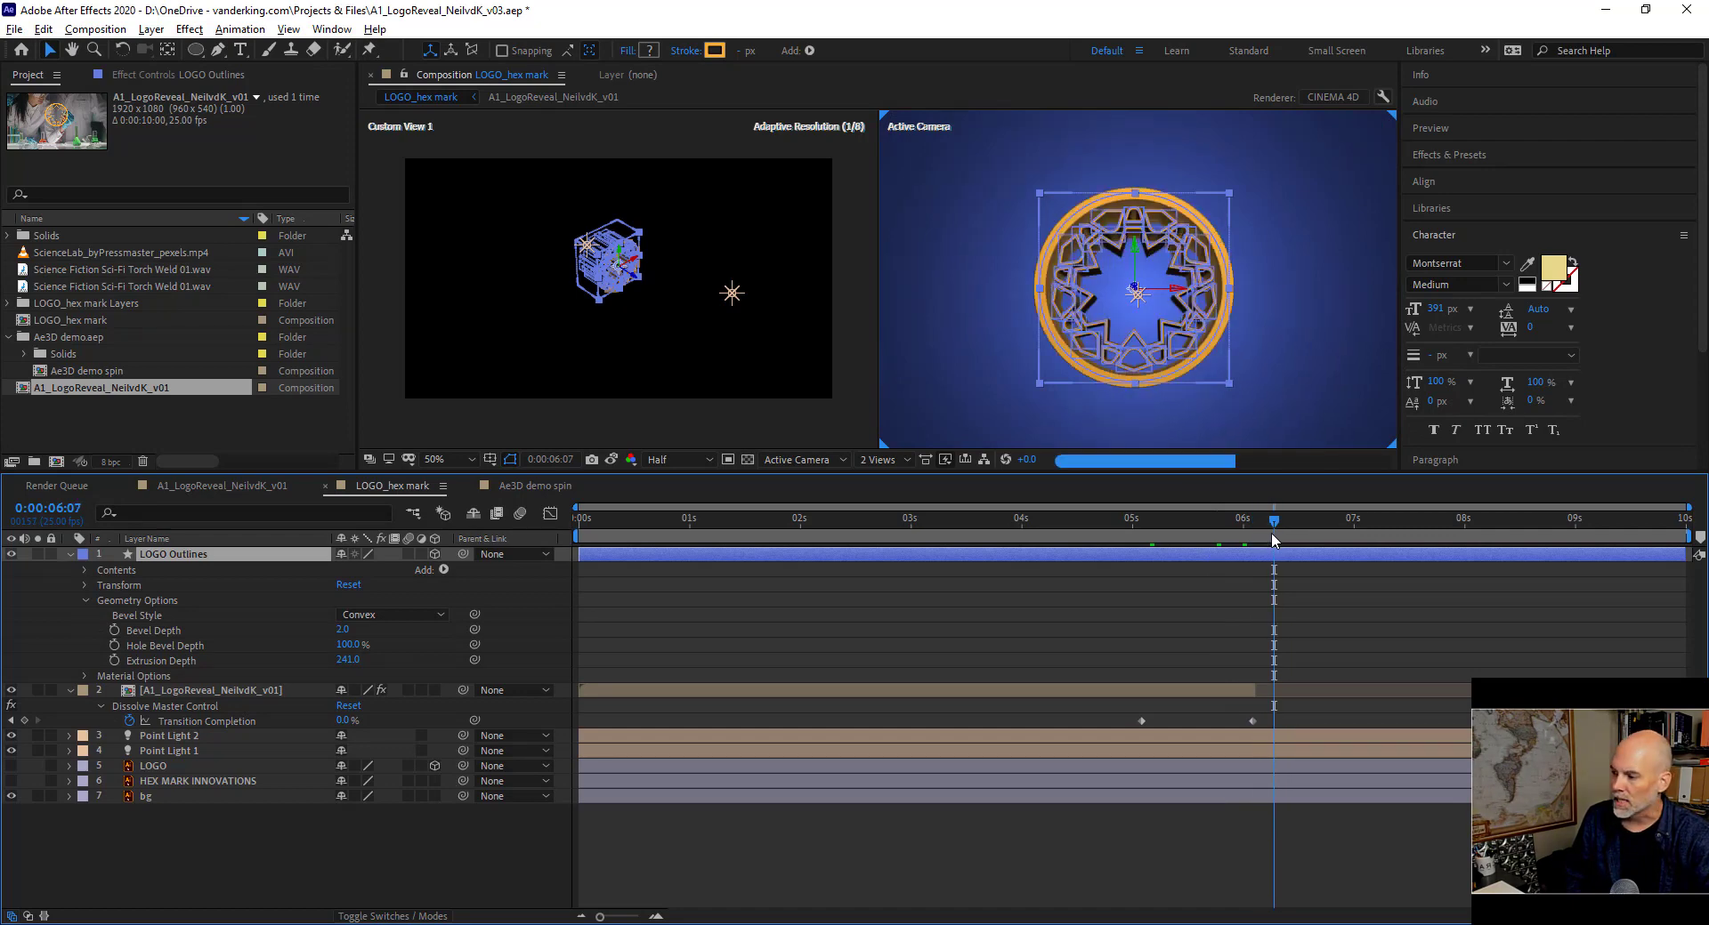
click(86, 584)
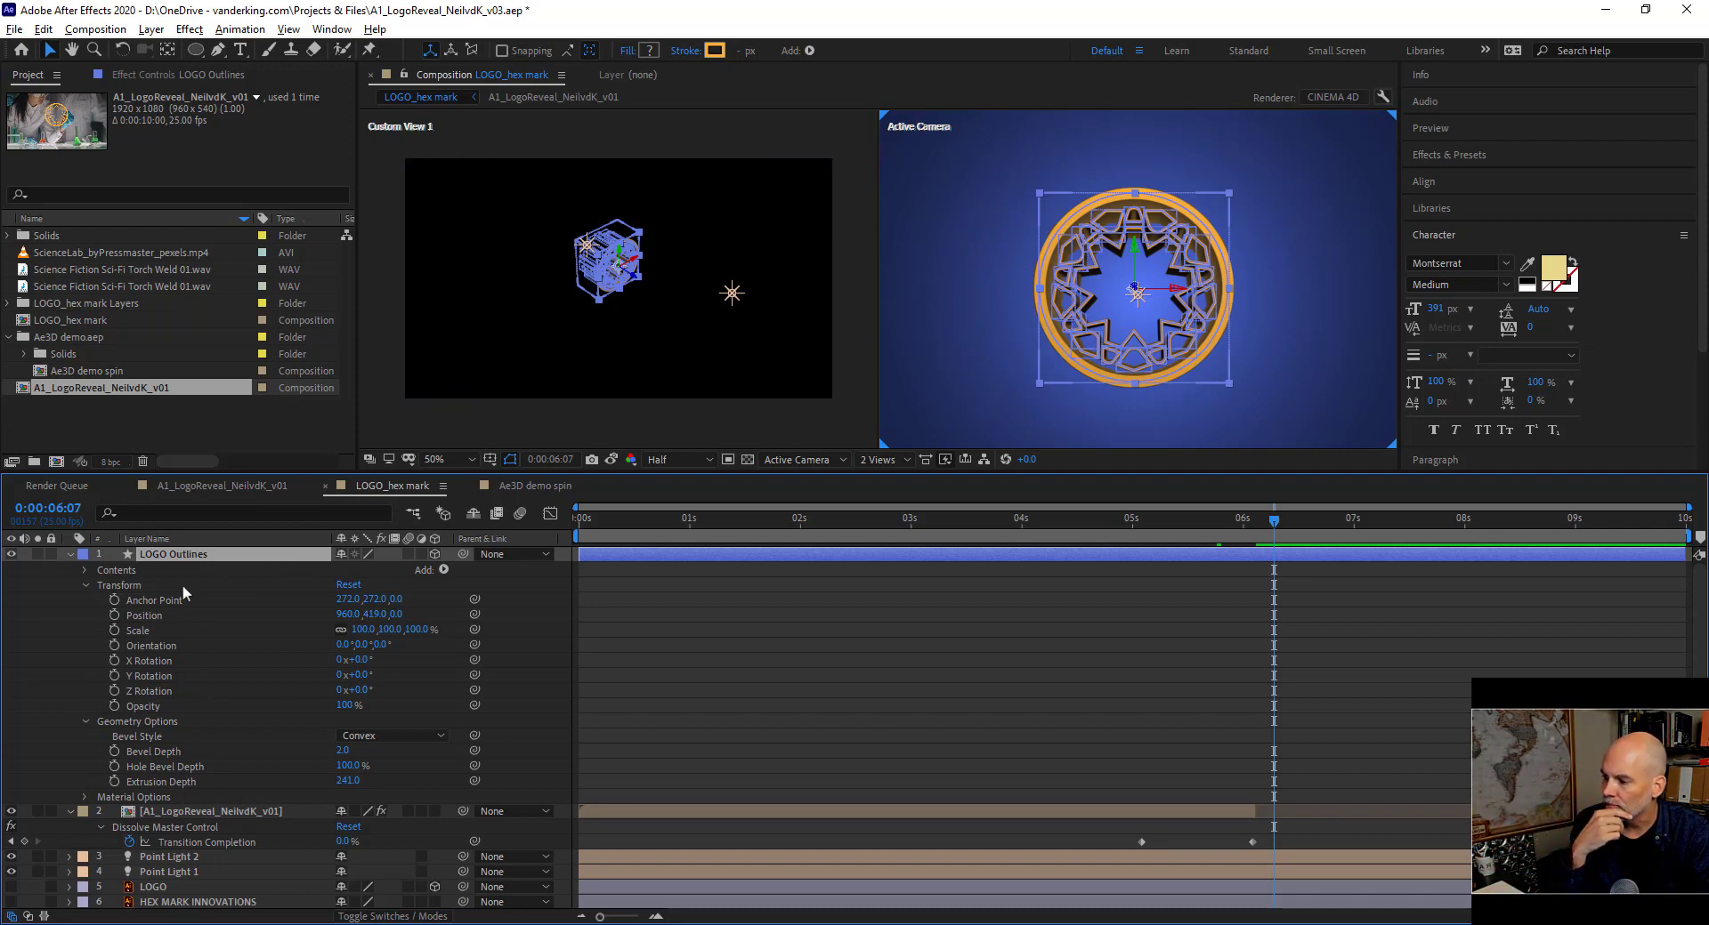
click(113, 614)
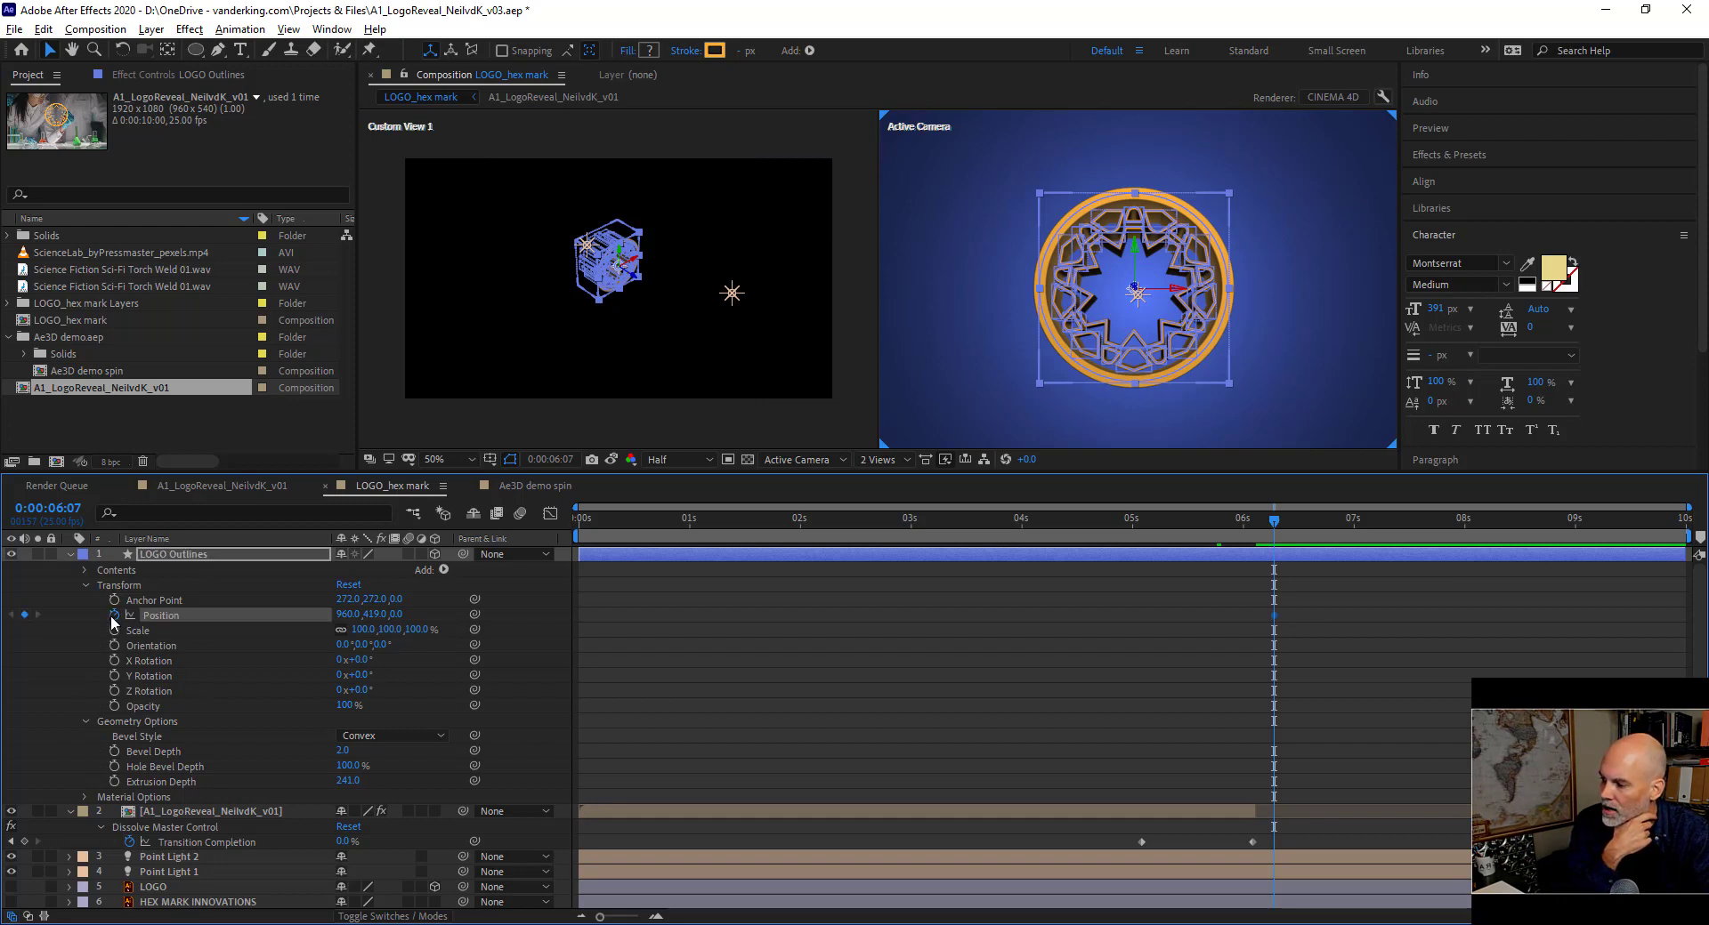
click(114, 660)
click(114, 675)
click(114, 690)
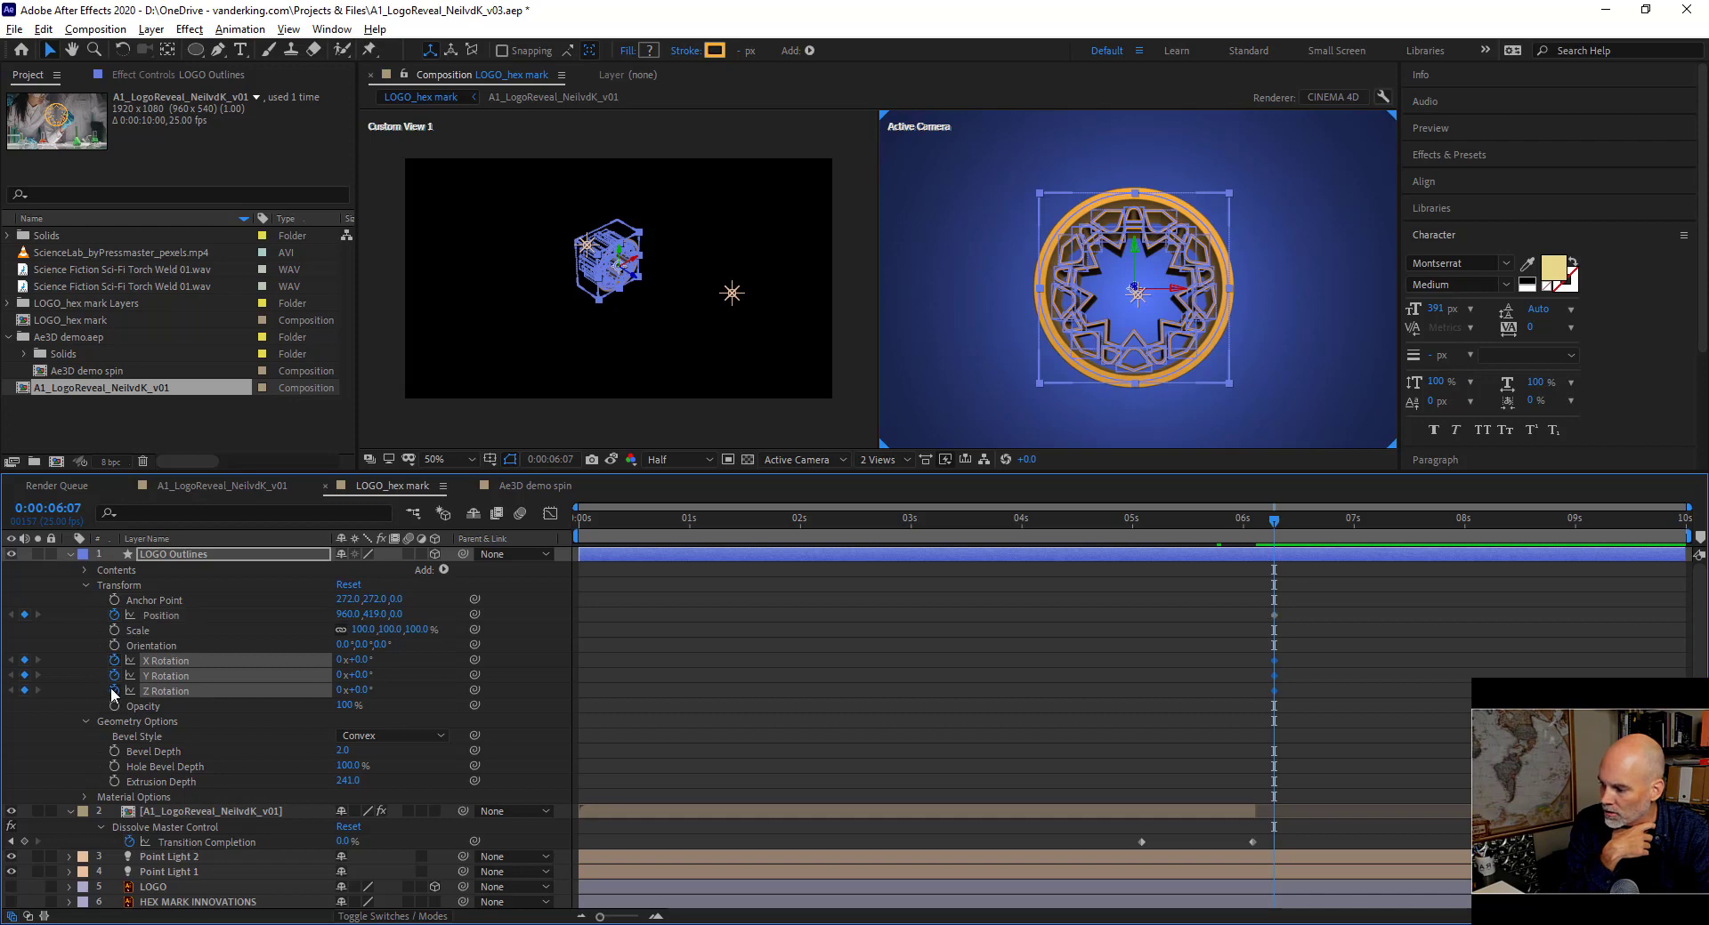
click(114, 703)
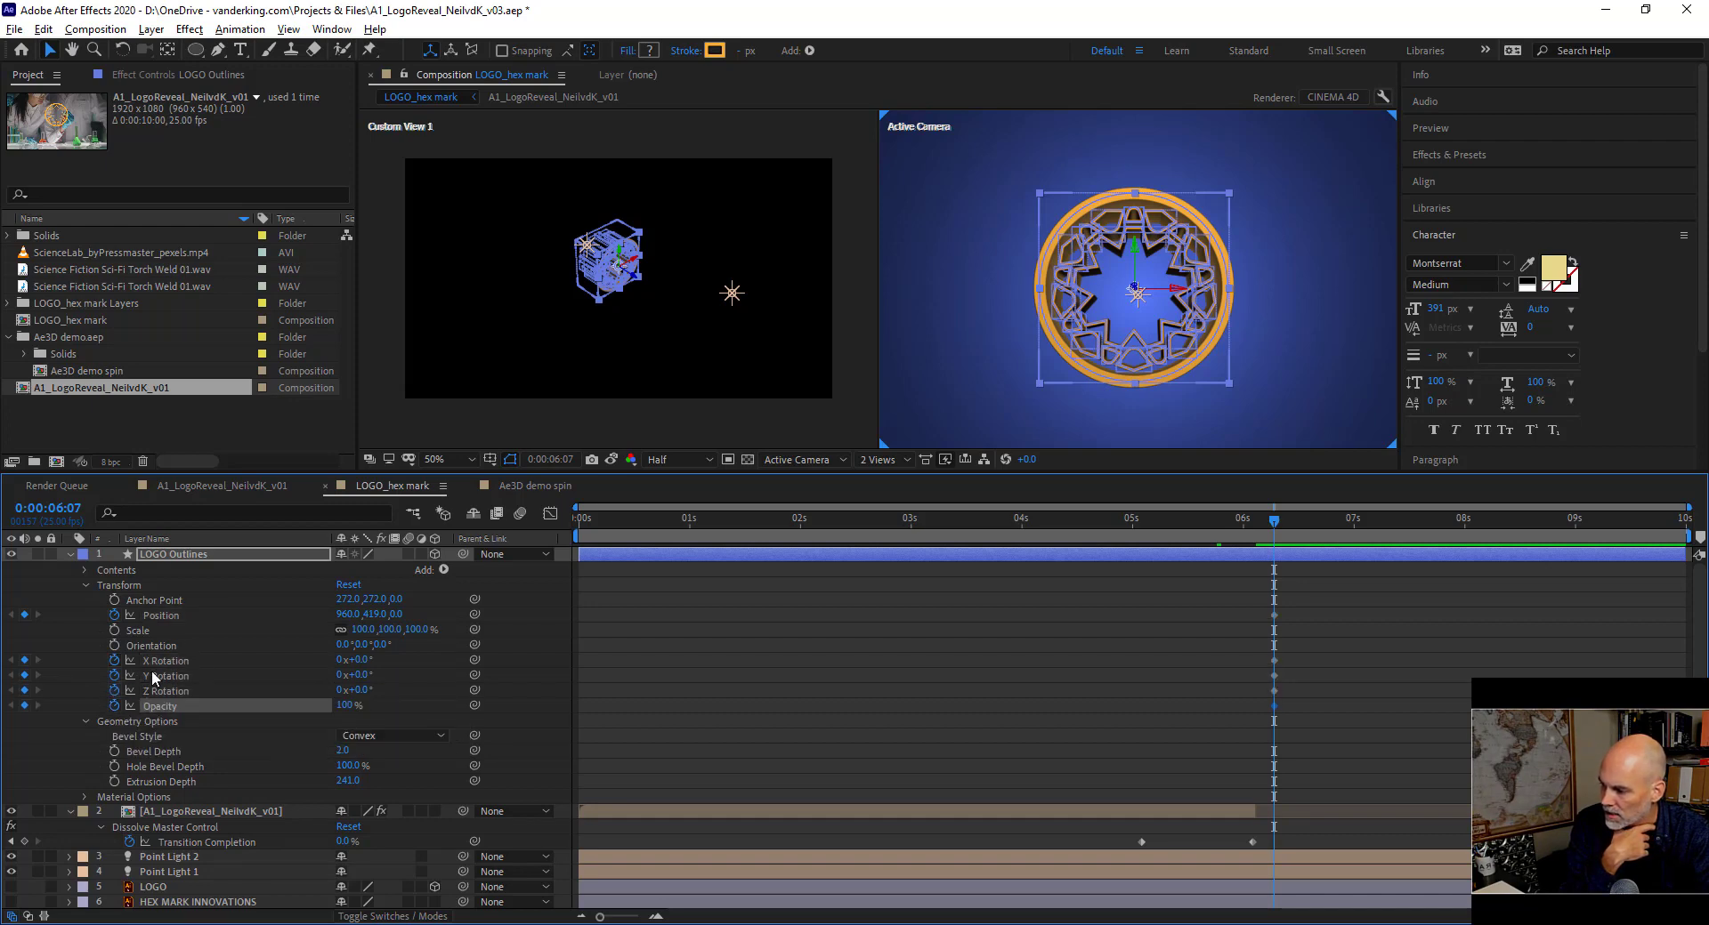
click(114, 629)
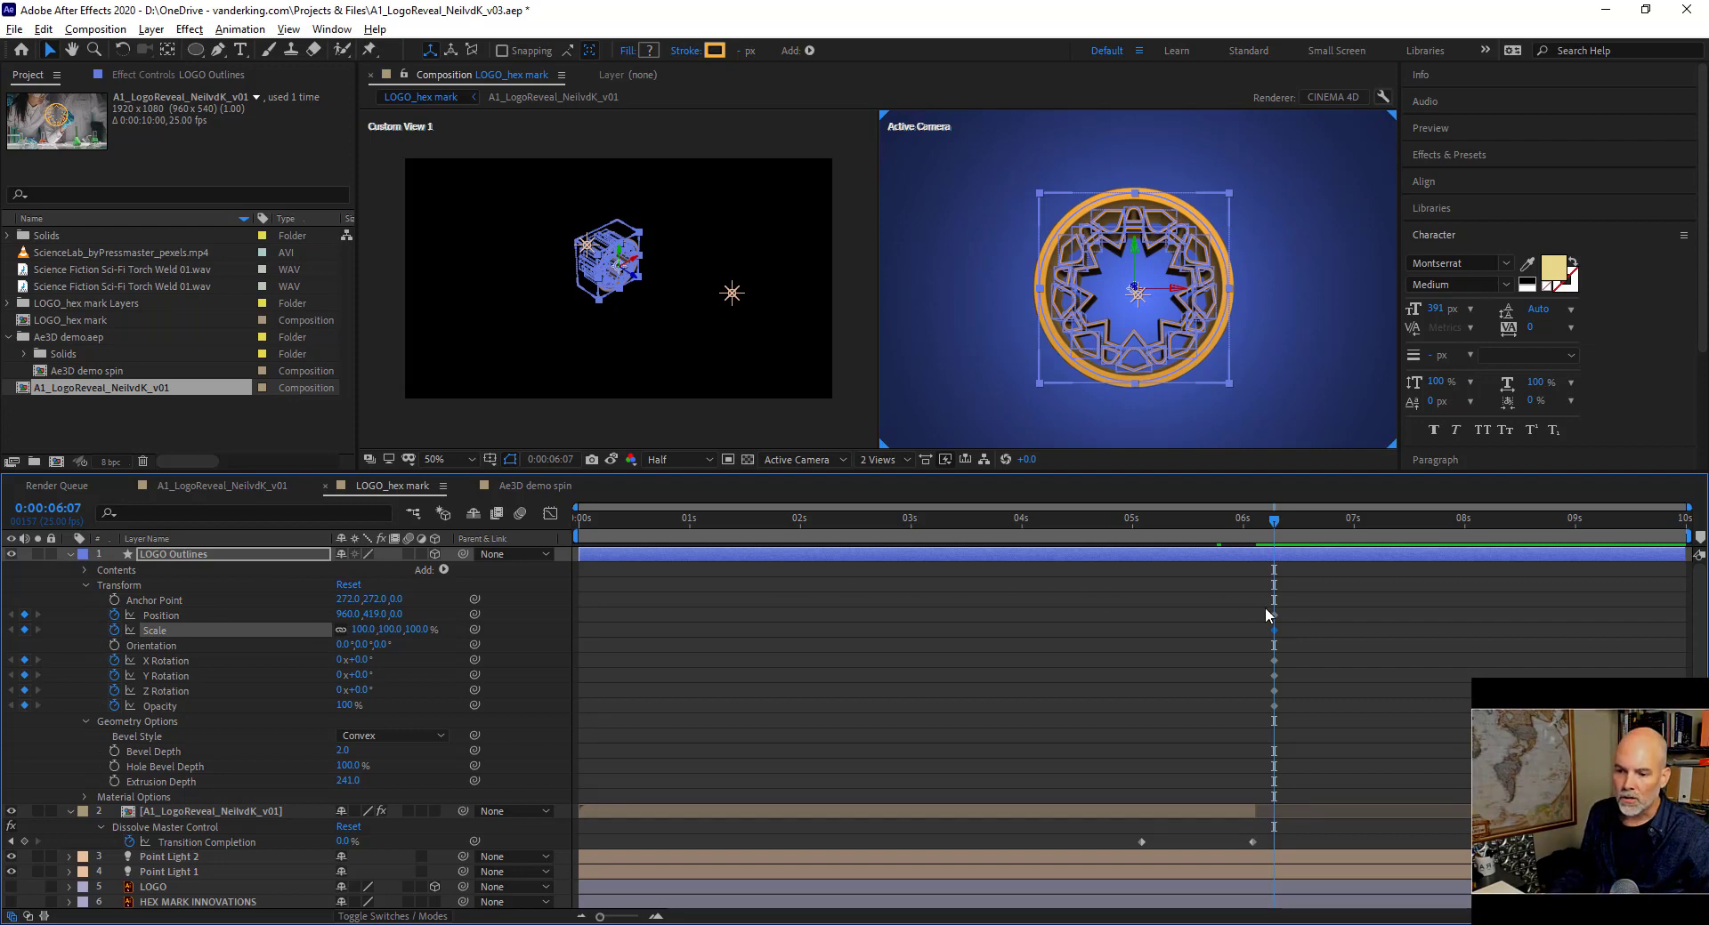
drag(1263, 607, 1291, 706)
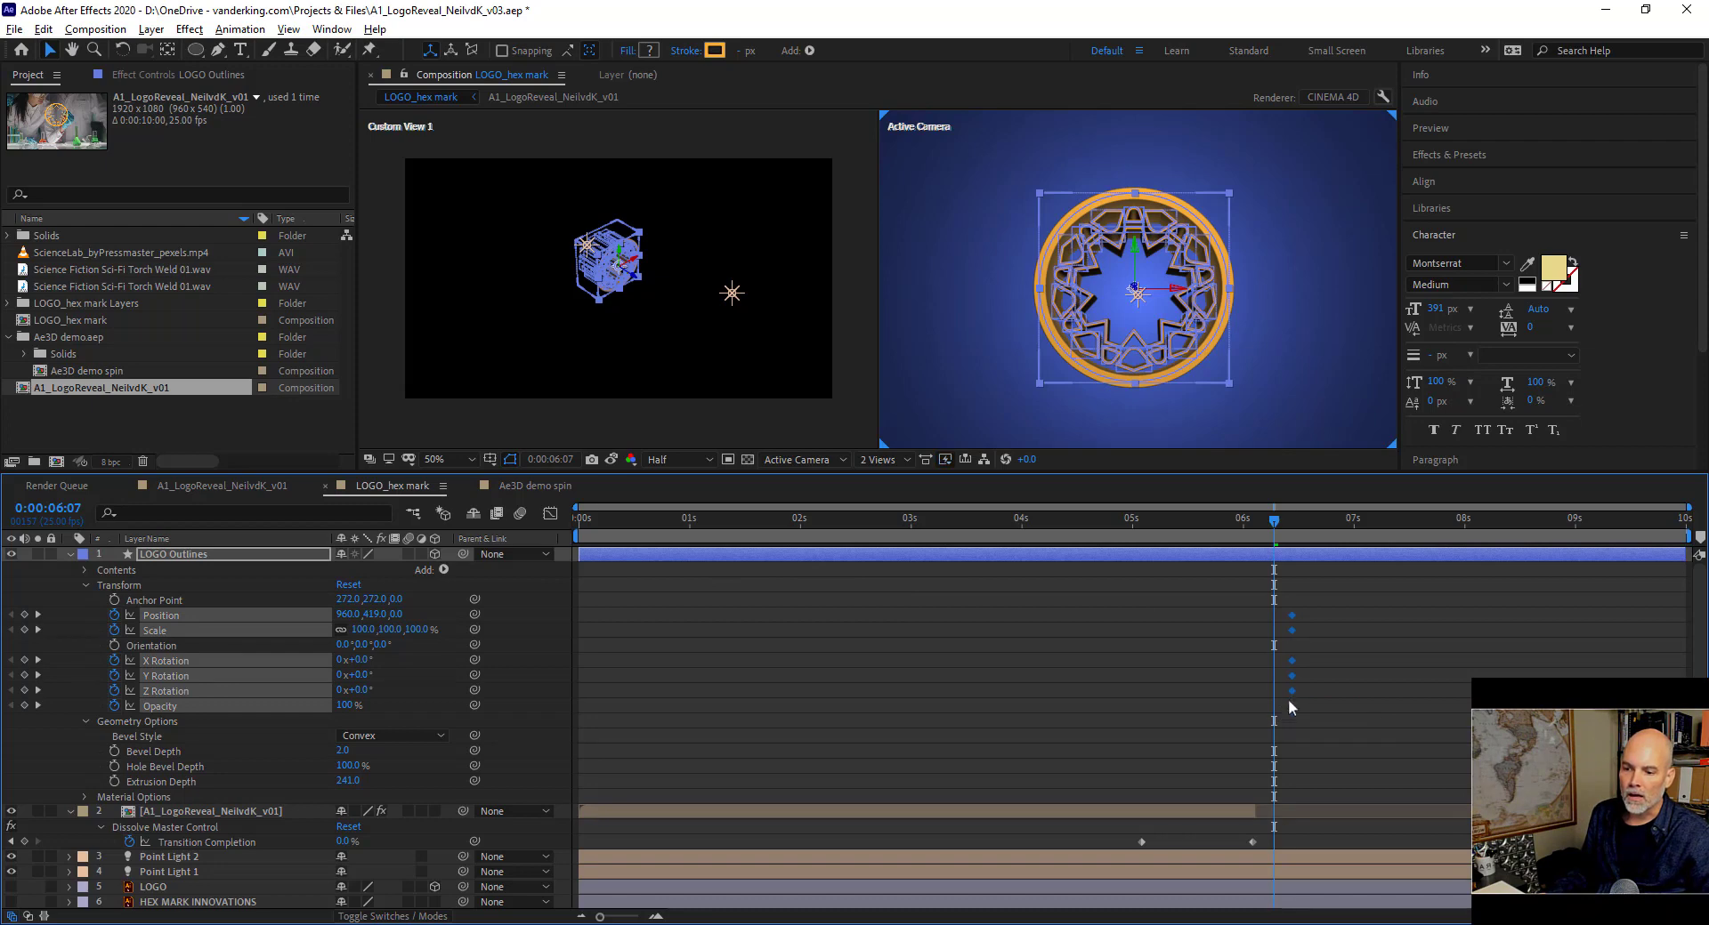
At 0:00:05:14, set the LOGO Outlines position to 960, 511, -2940 so the logo starts out of frame.
drag(1273, 522, 1177, 493)
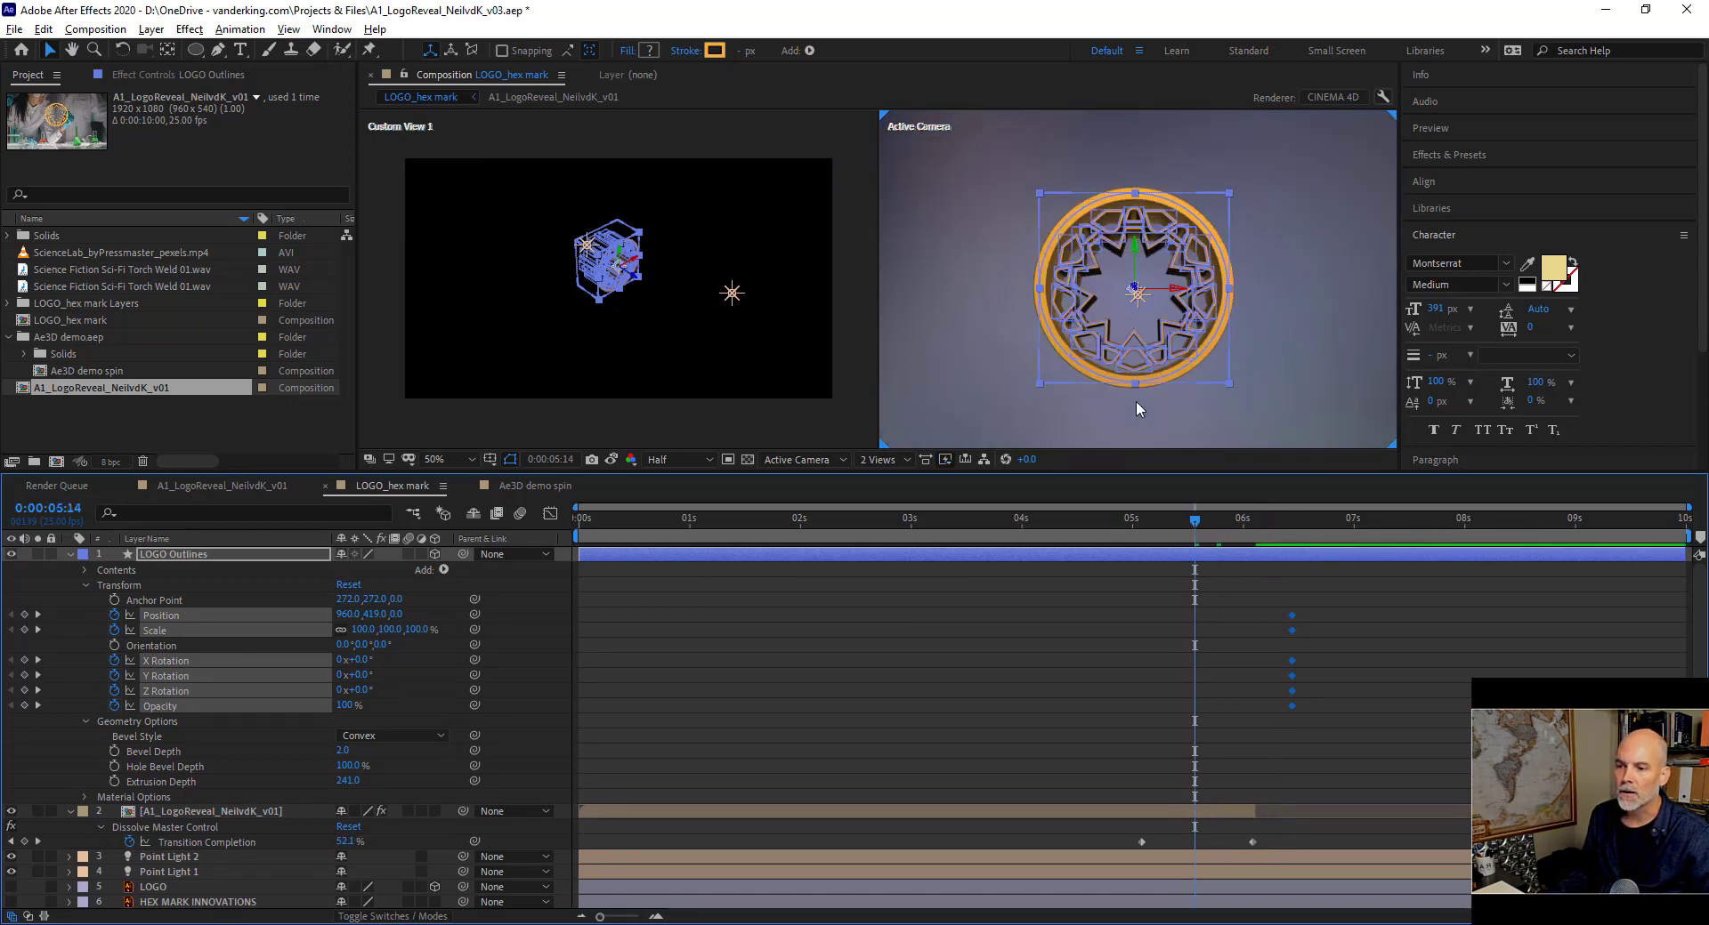
key(comma)
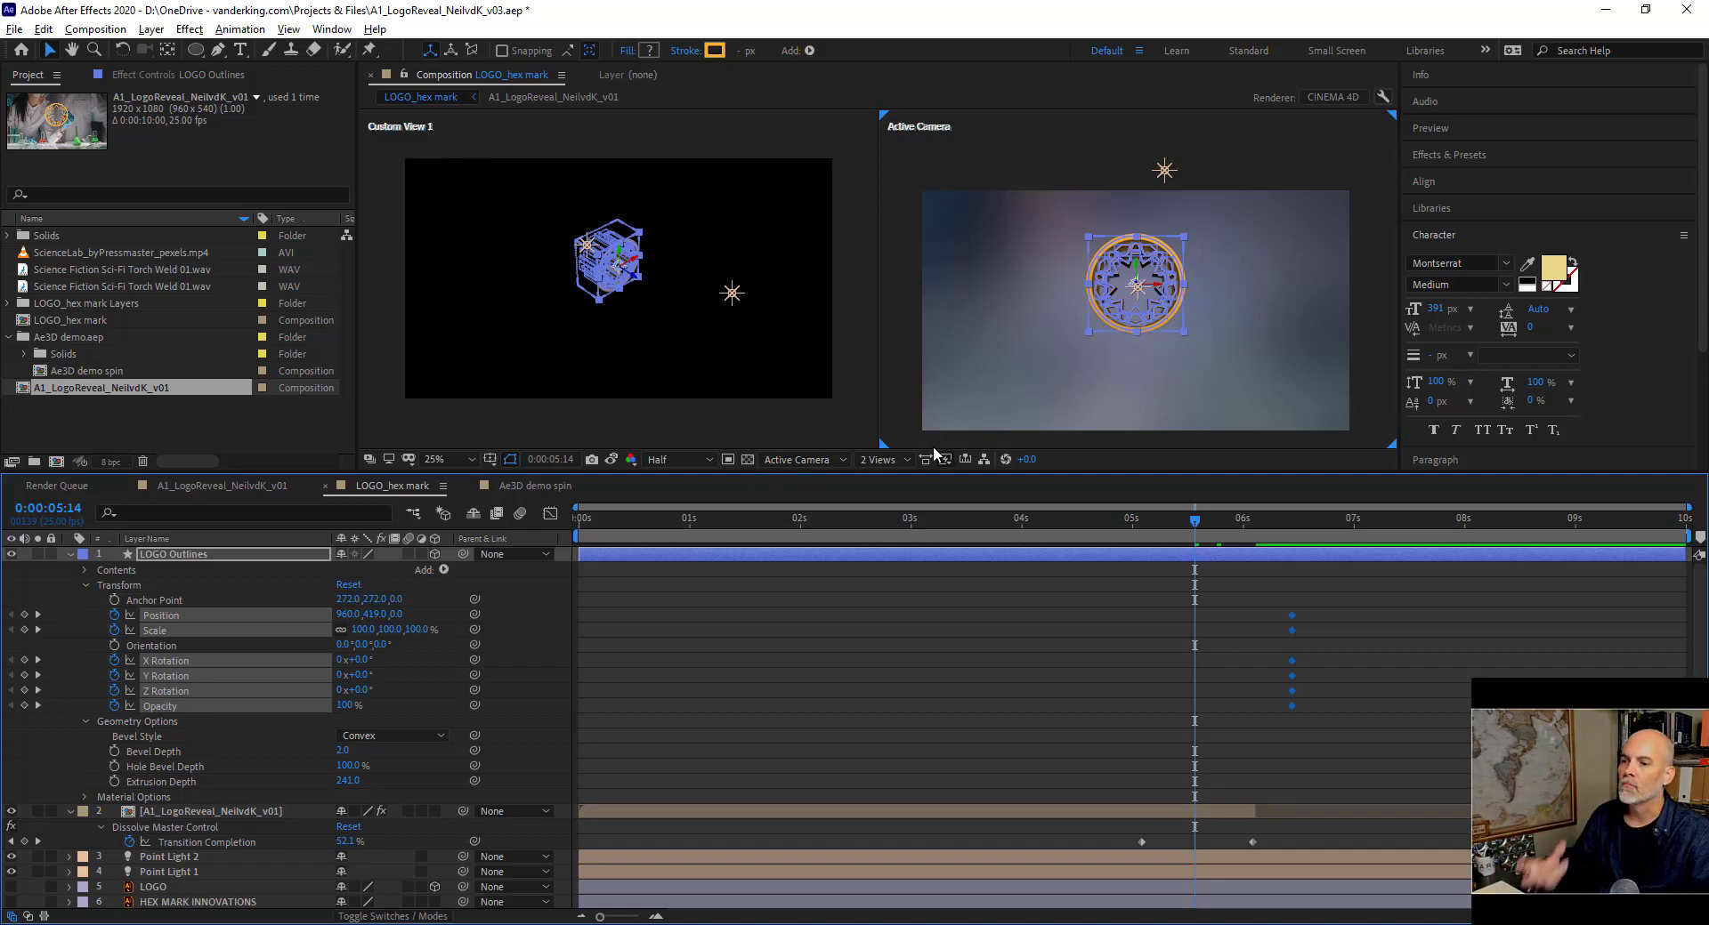
click(524, 627)
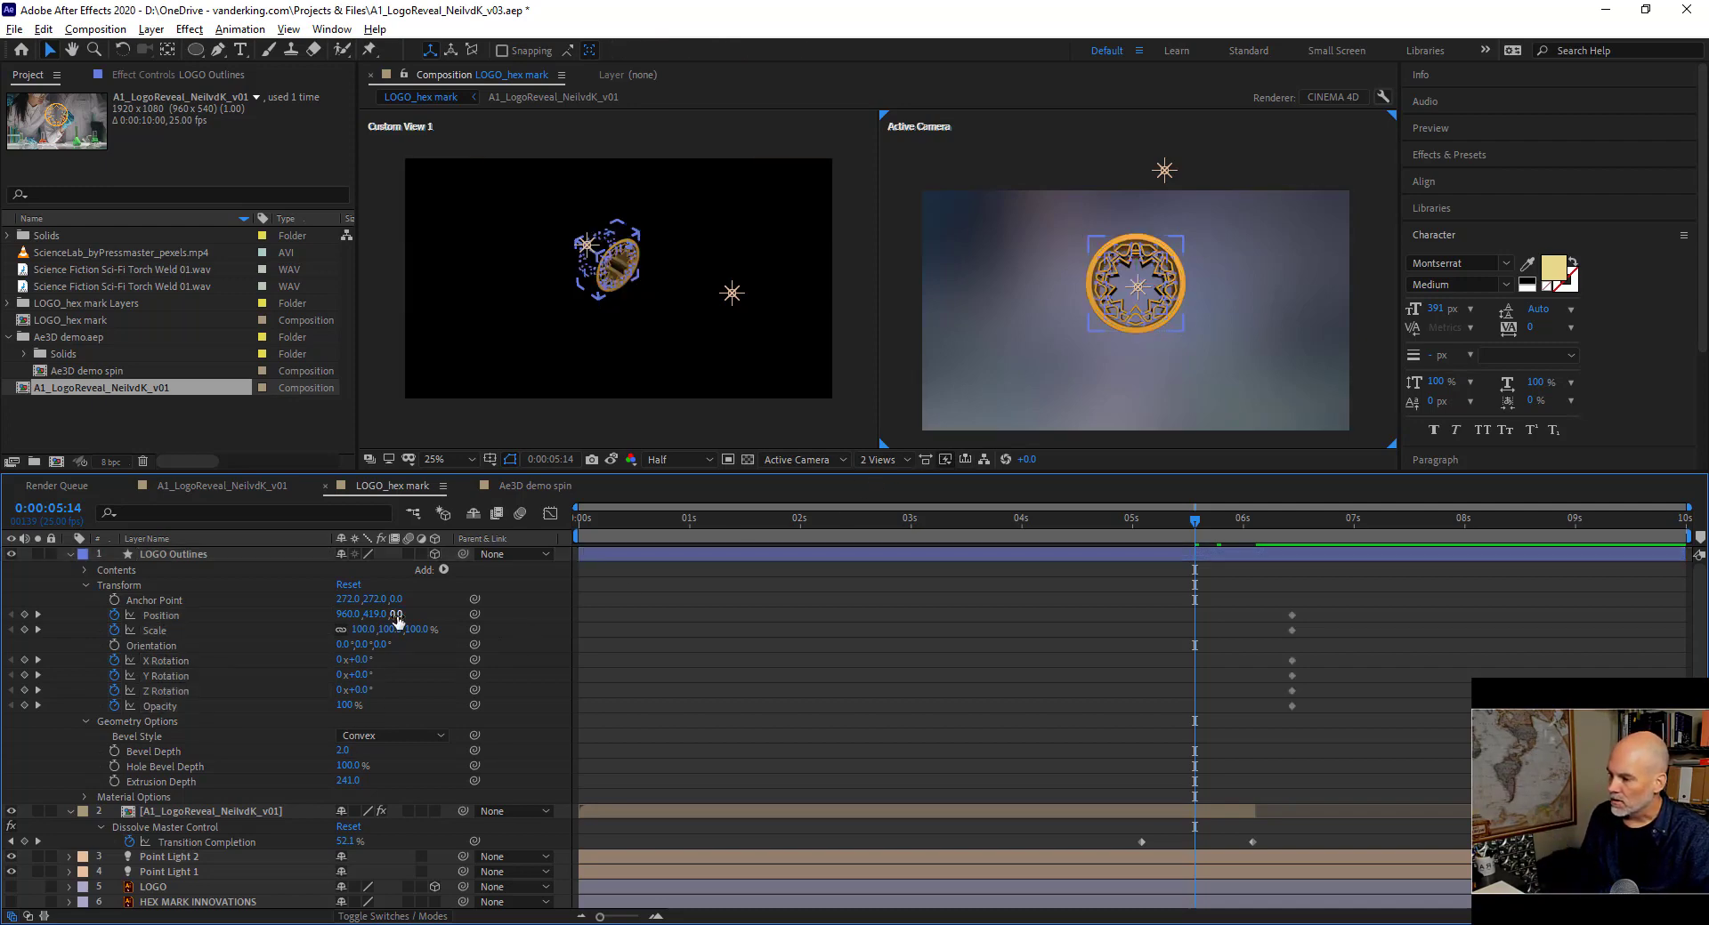
mouse_move(398, 621)
mouse_down()
mouse_move(56, 635)
mouse_move(368, 612)
mouse_up()
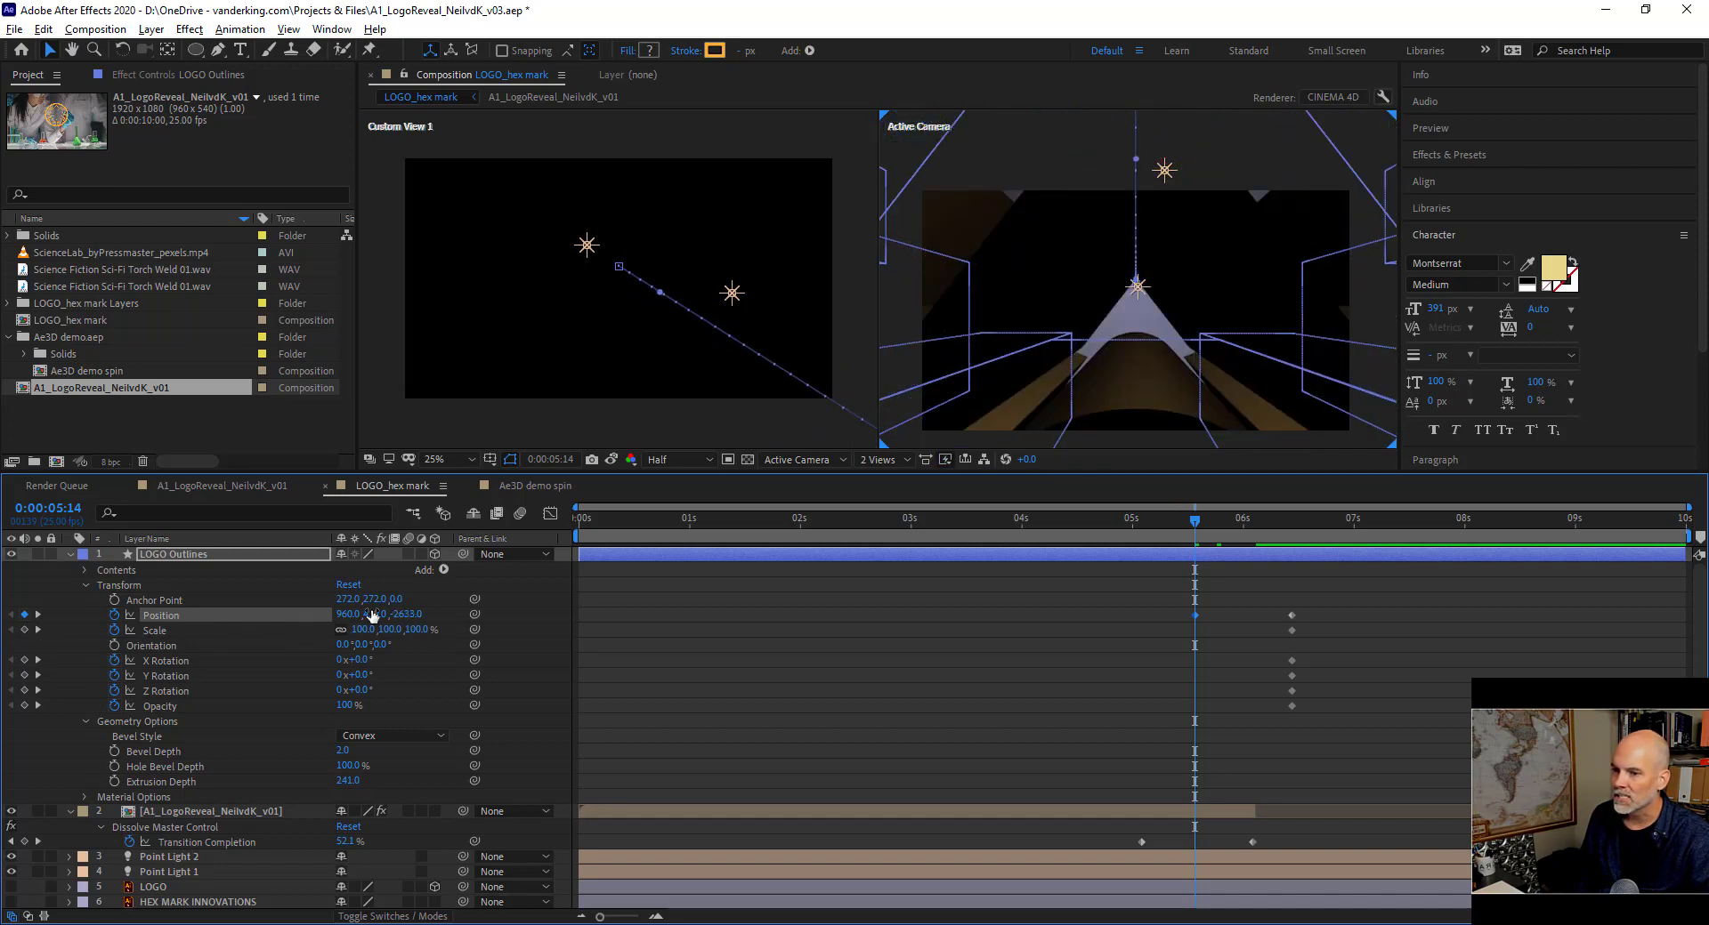
drag(374, 614, 536, 616)
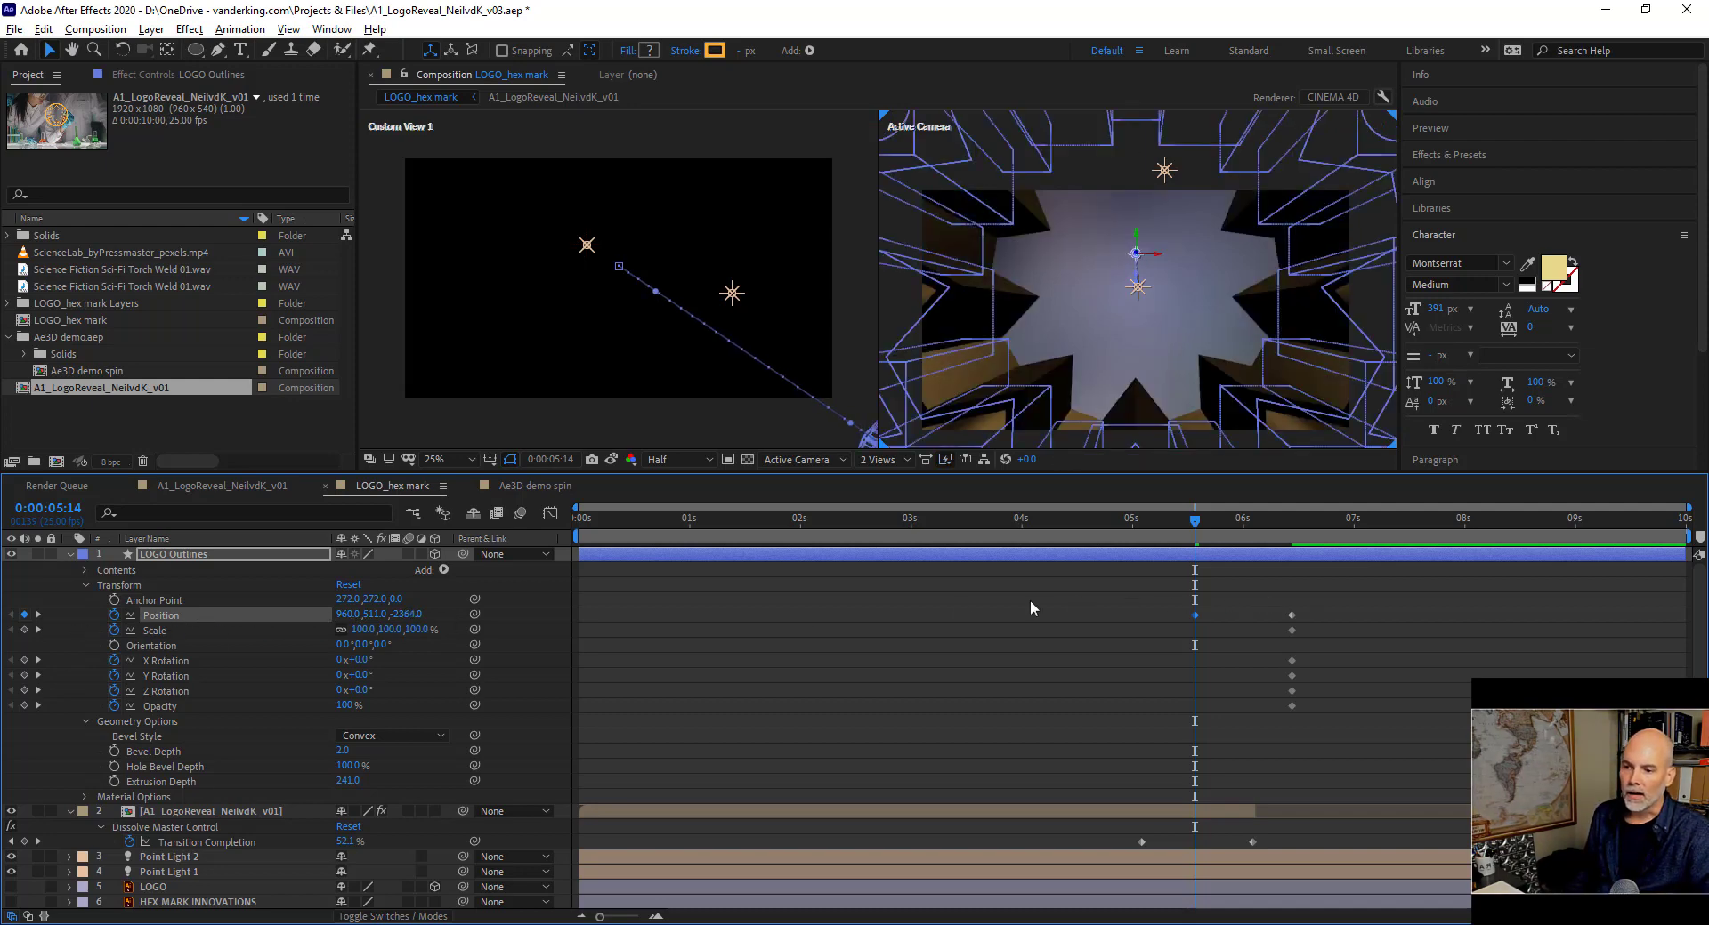
drag(409, 615, 9, 620)
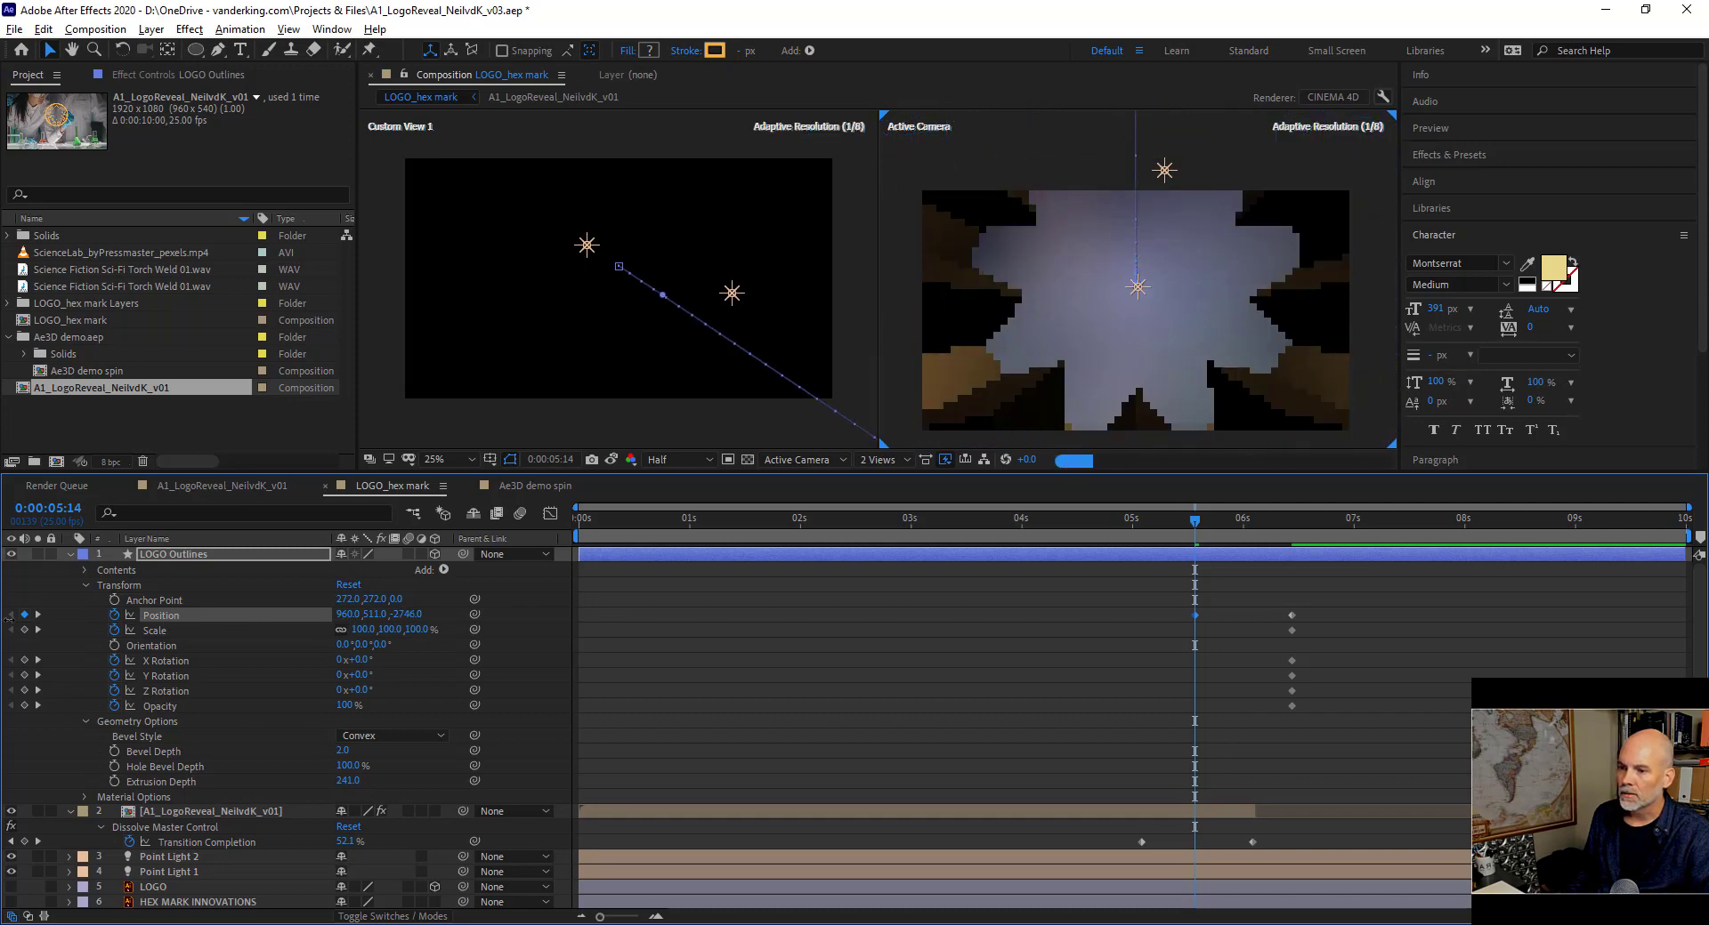
drag(409, 615, 367, 618)
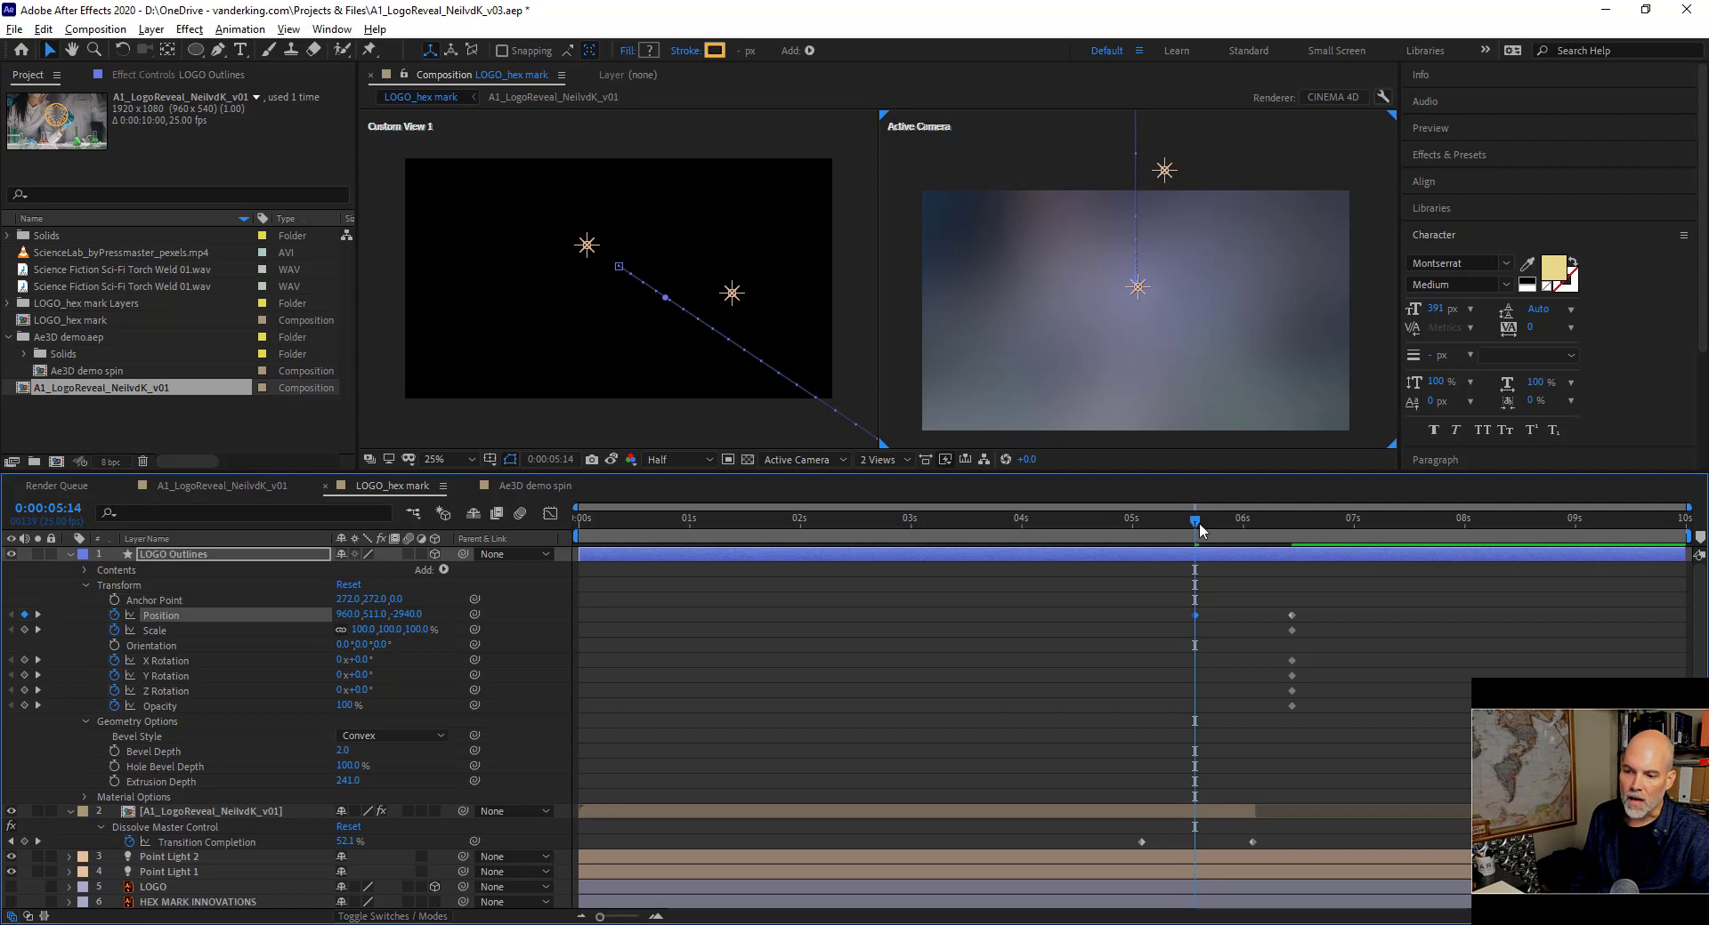
Scrub through the logo's fly-in and, at 0:00:05:22, pull Point Light 2 toward the camera to light the logo's front.
drag(1199, 522, 1237, 527)
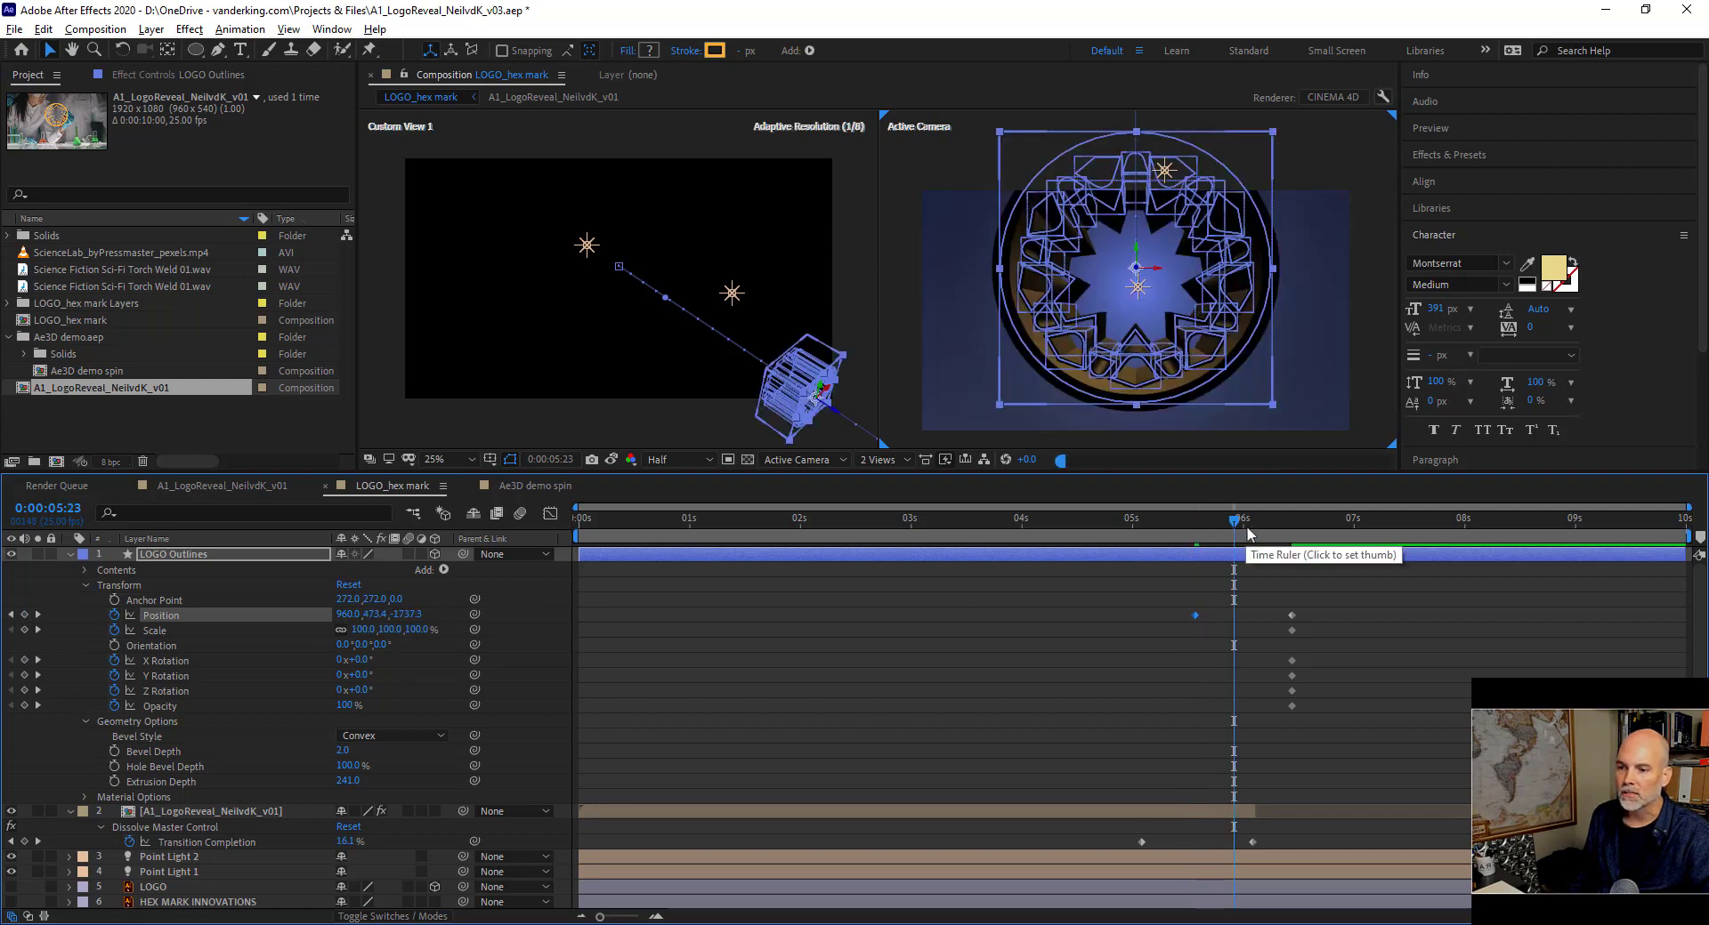
click(1277, 526)
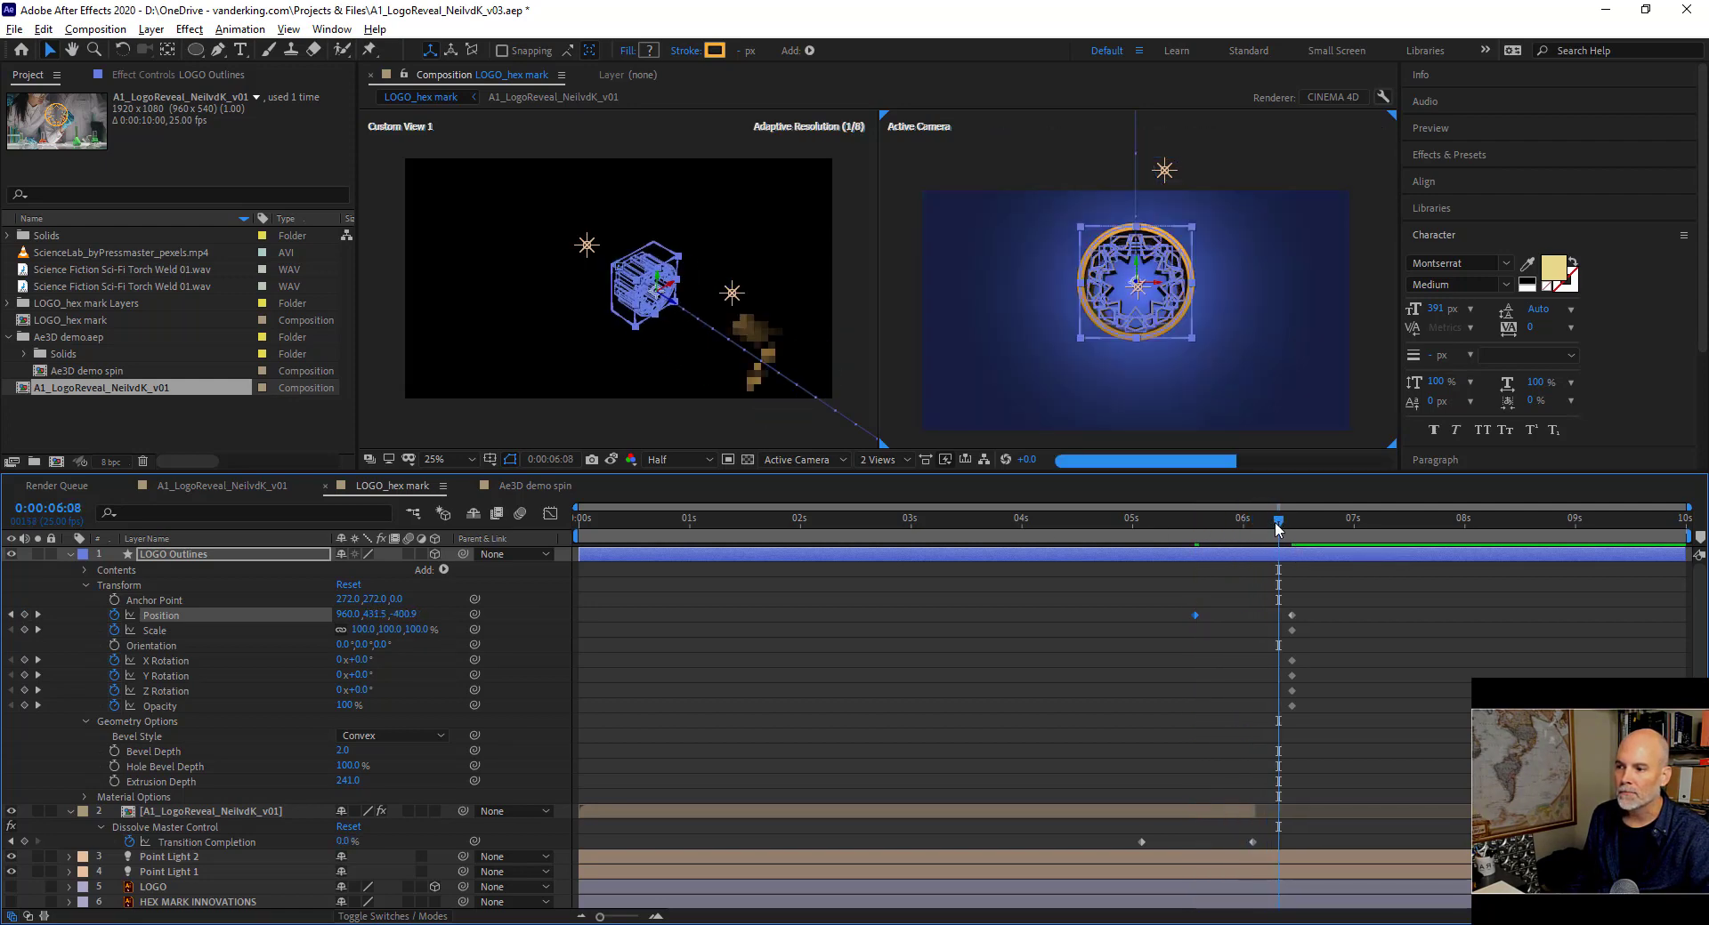
click(1236, 523)
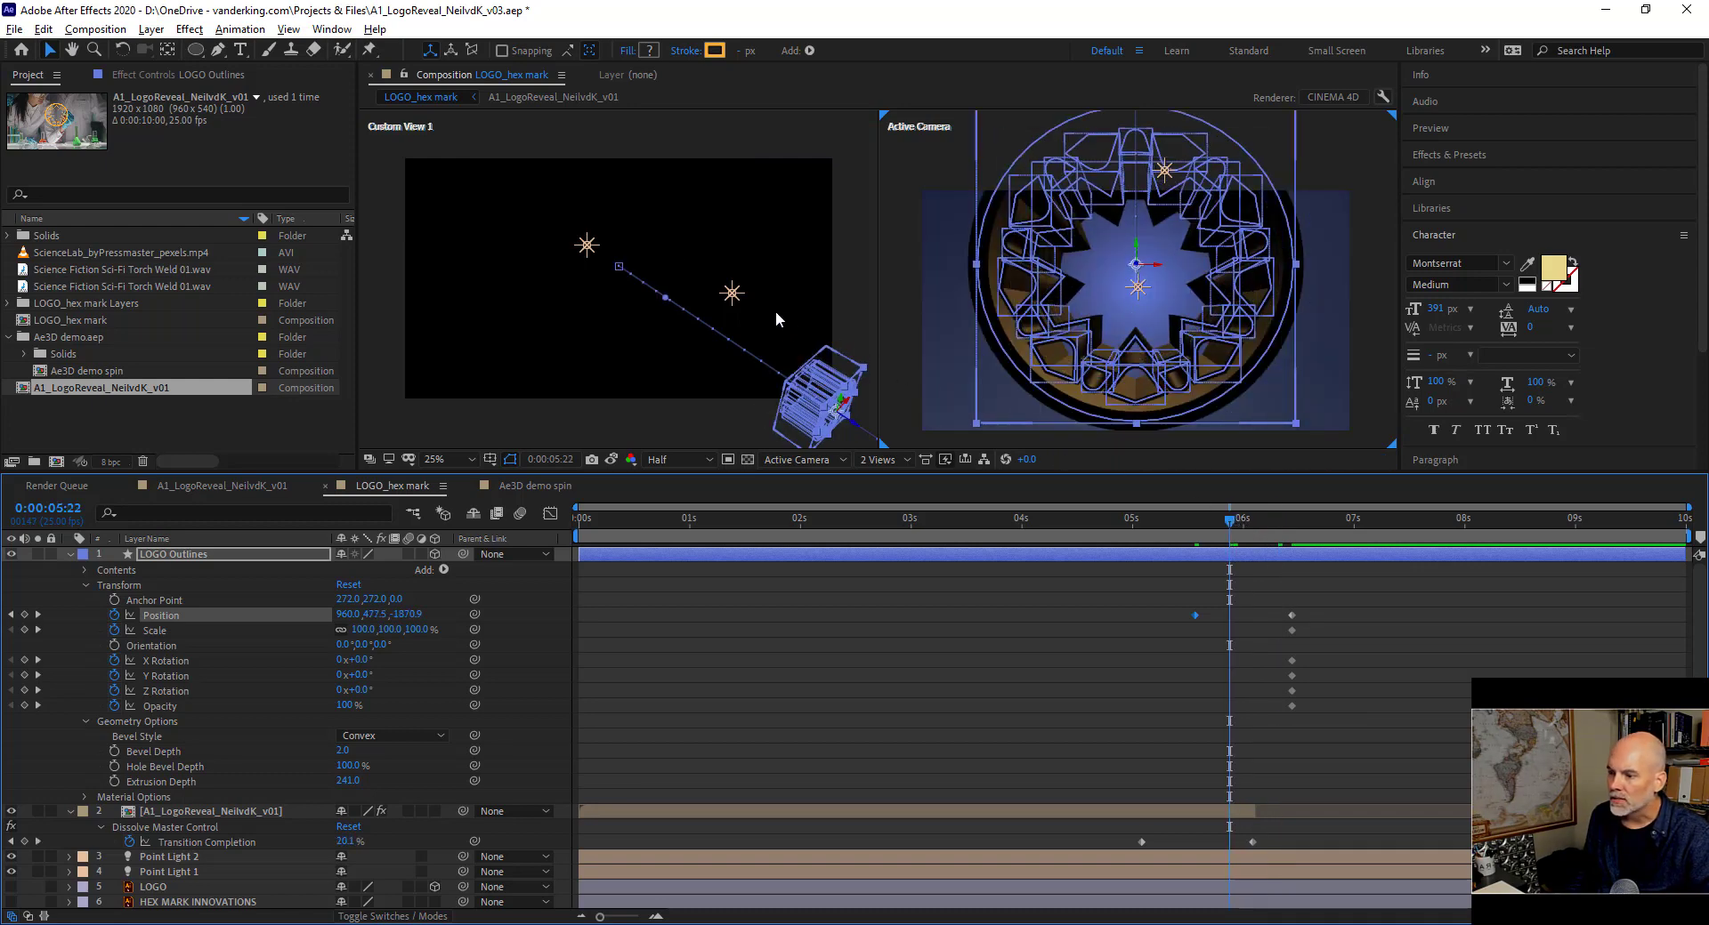
click(732, 294)
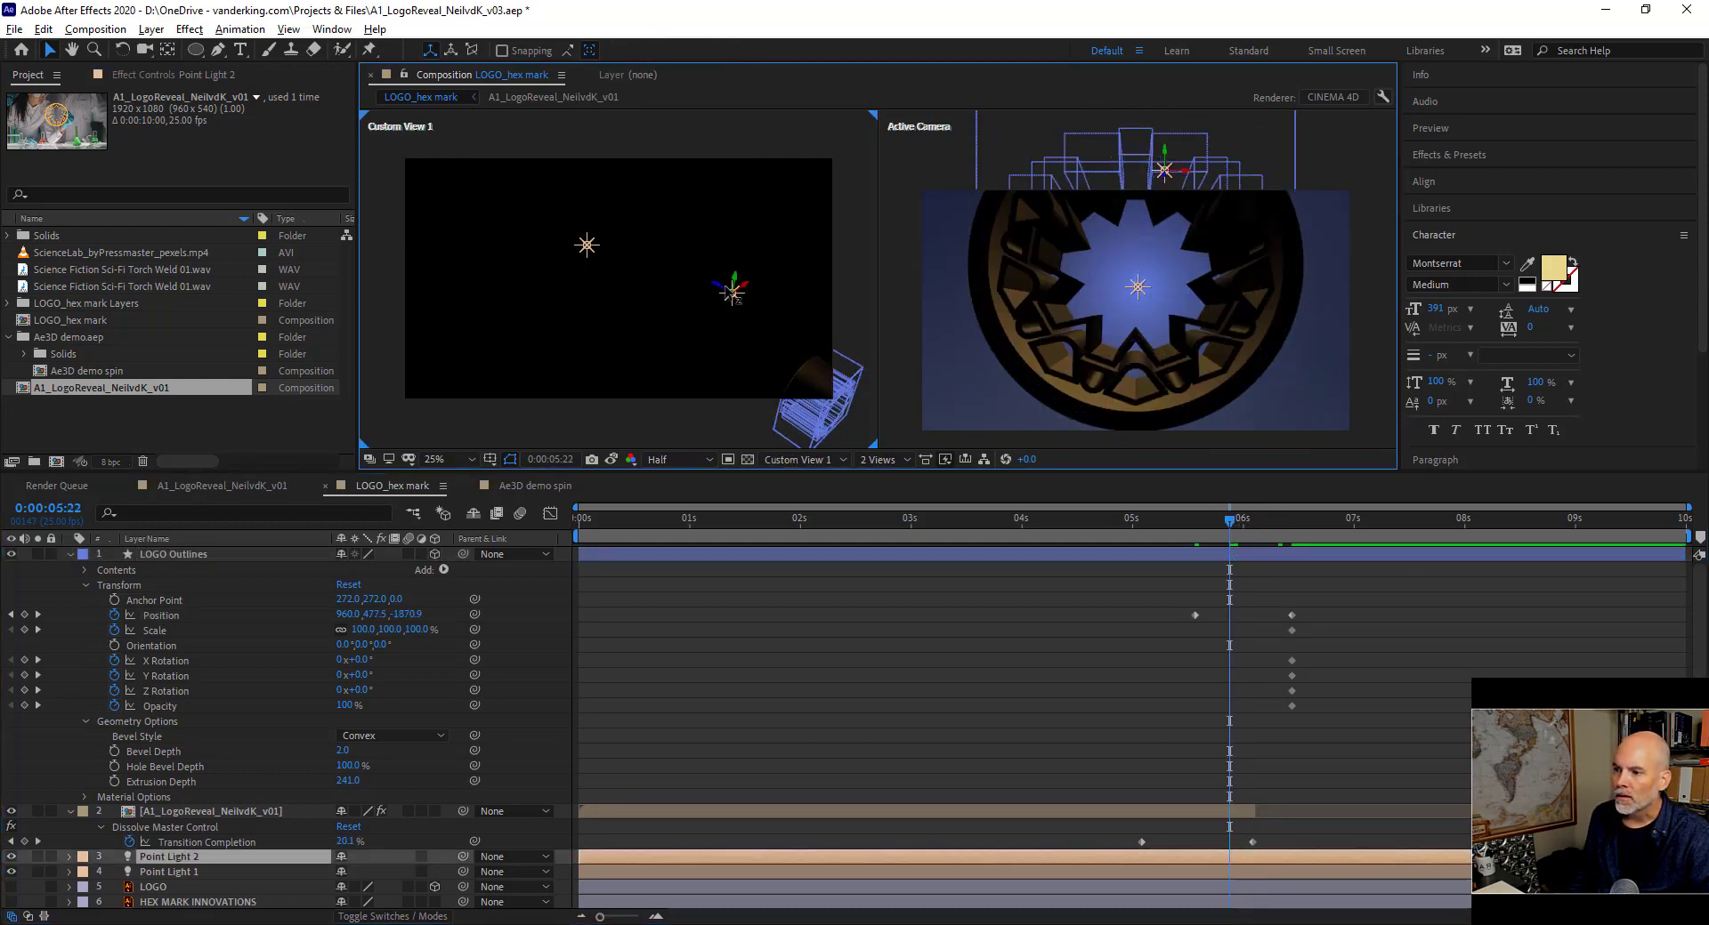
drag(731, 293, 906, 435)
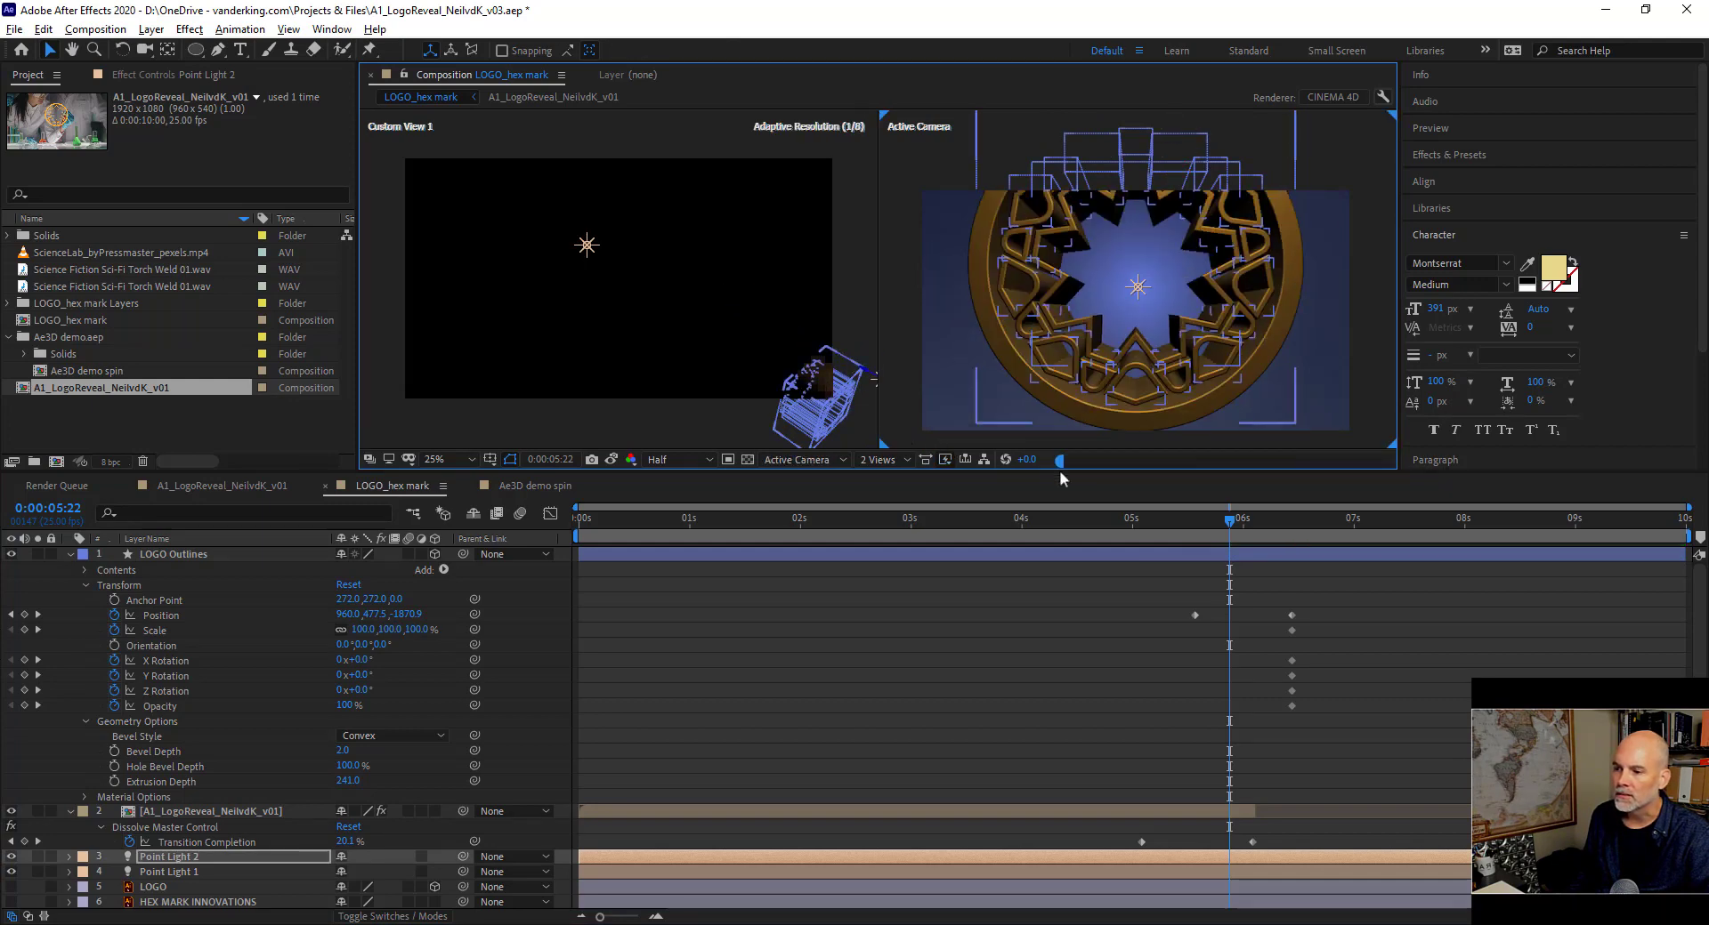
click(1217, 520)
drag(1217, 520, 1203, 524)
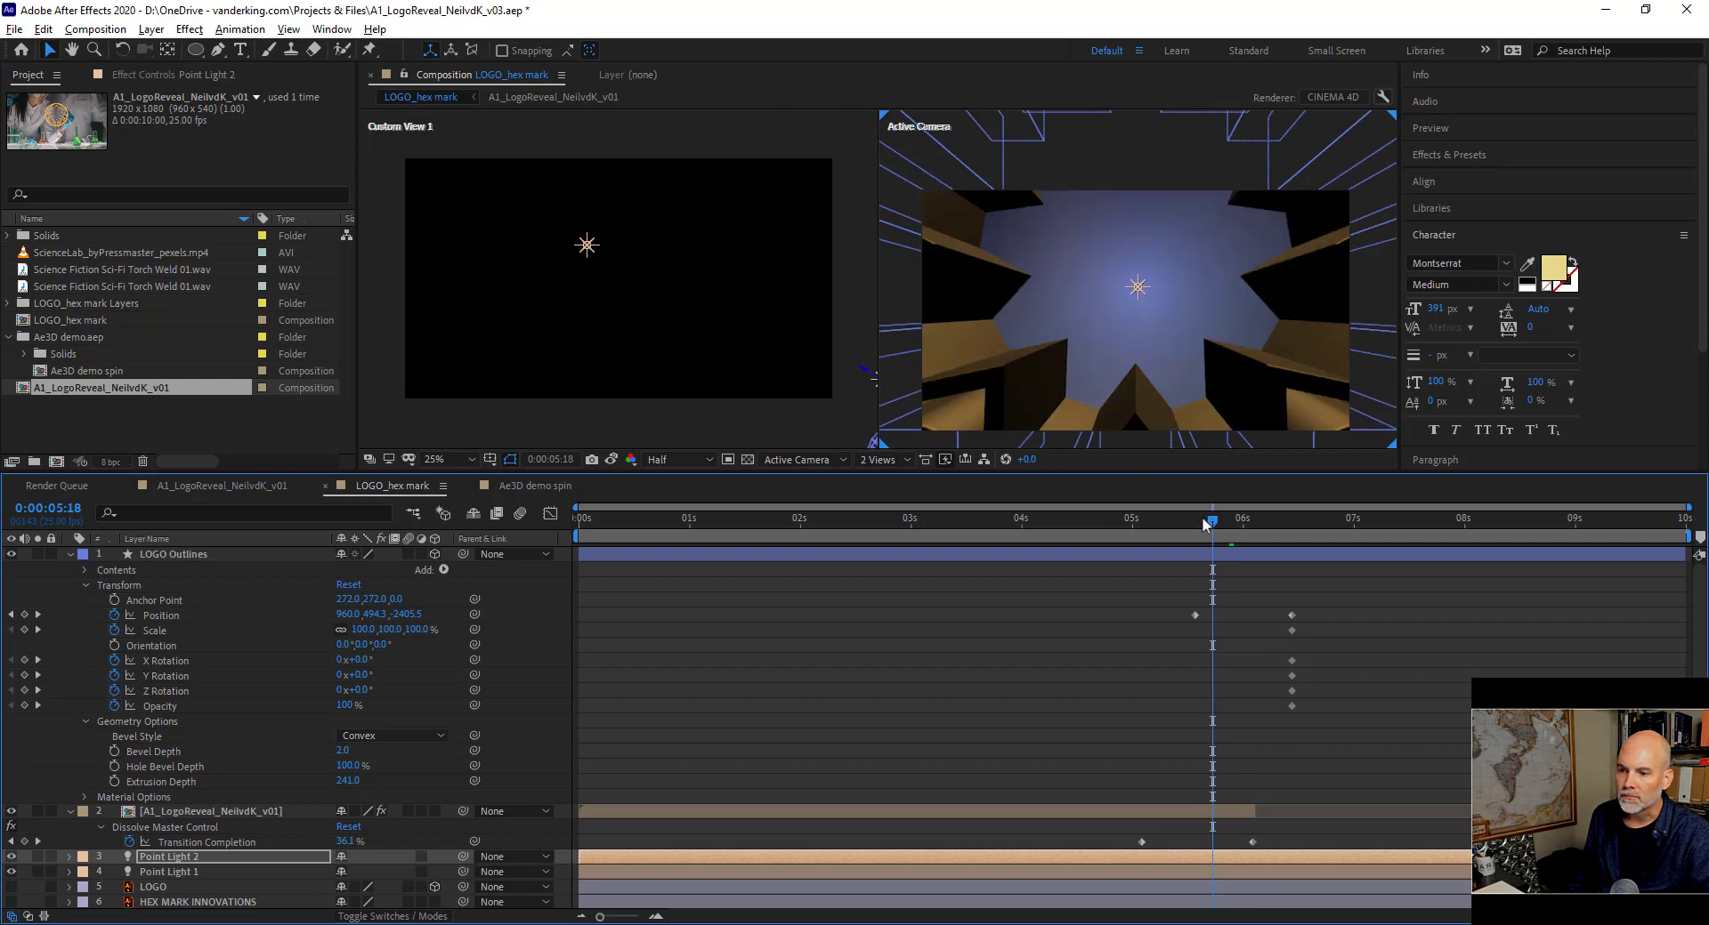
click(1217, 521)
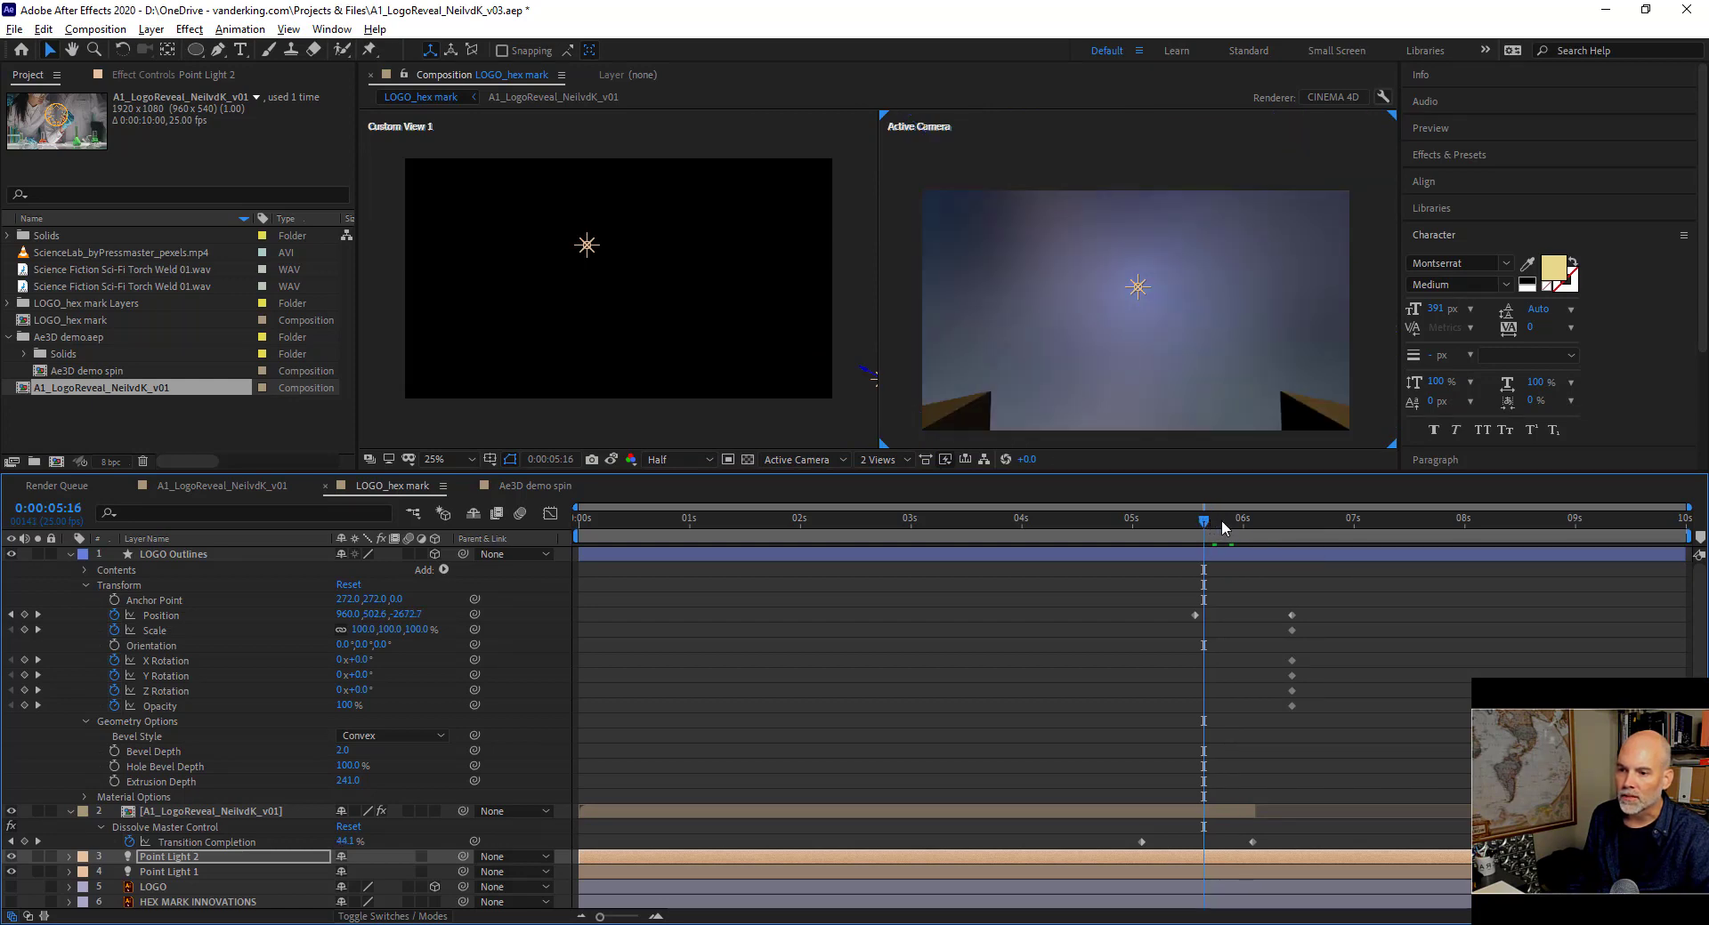
click(1238, 521)
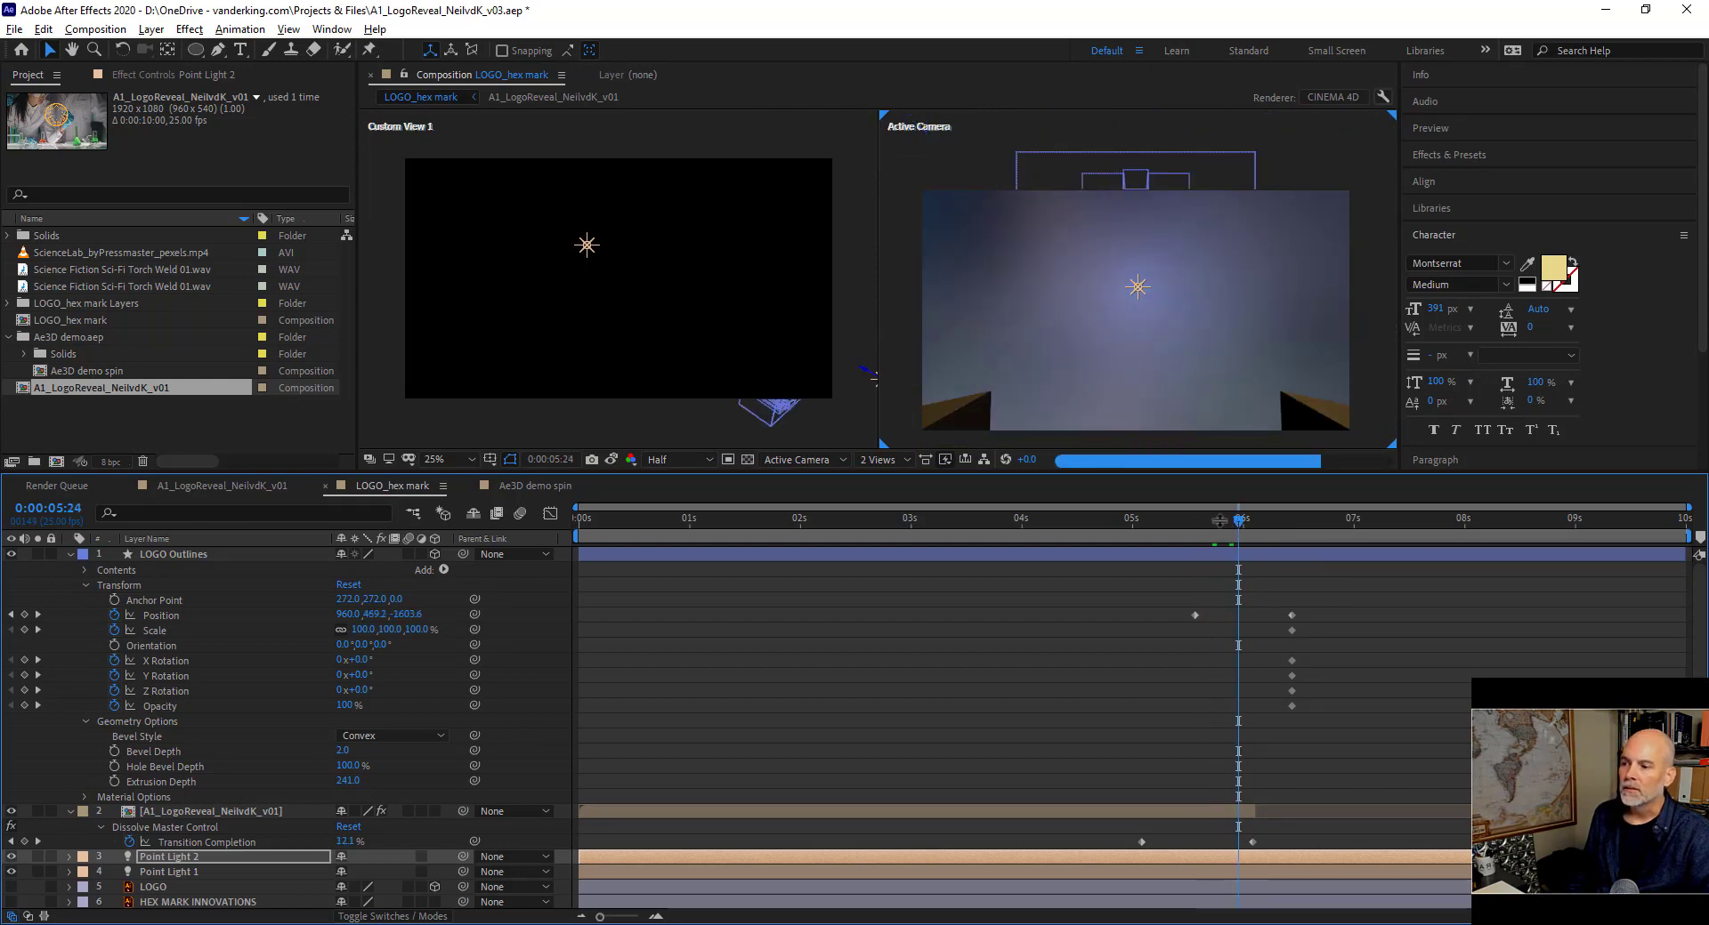
Set the work area from 0:00:04:18 to 0:00:06:24 and play a preview of the logo's fly-in.
click(1158, 519)
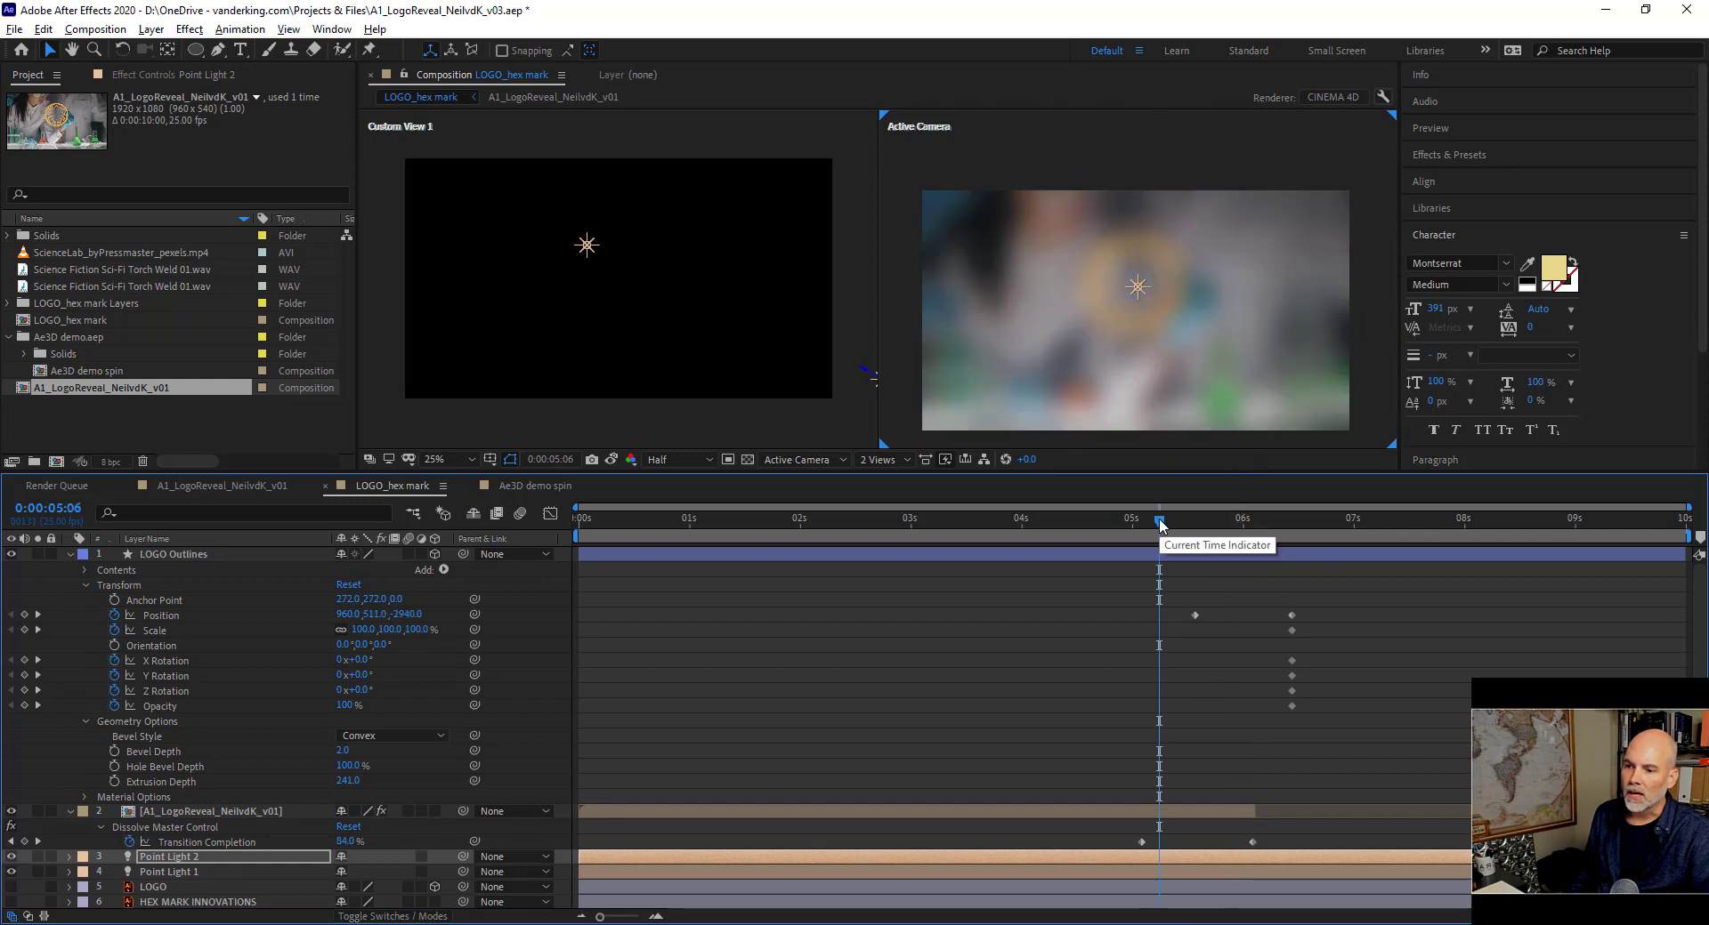
click(1101, 520)
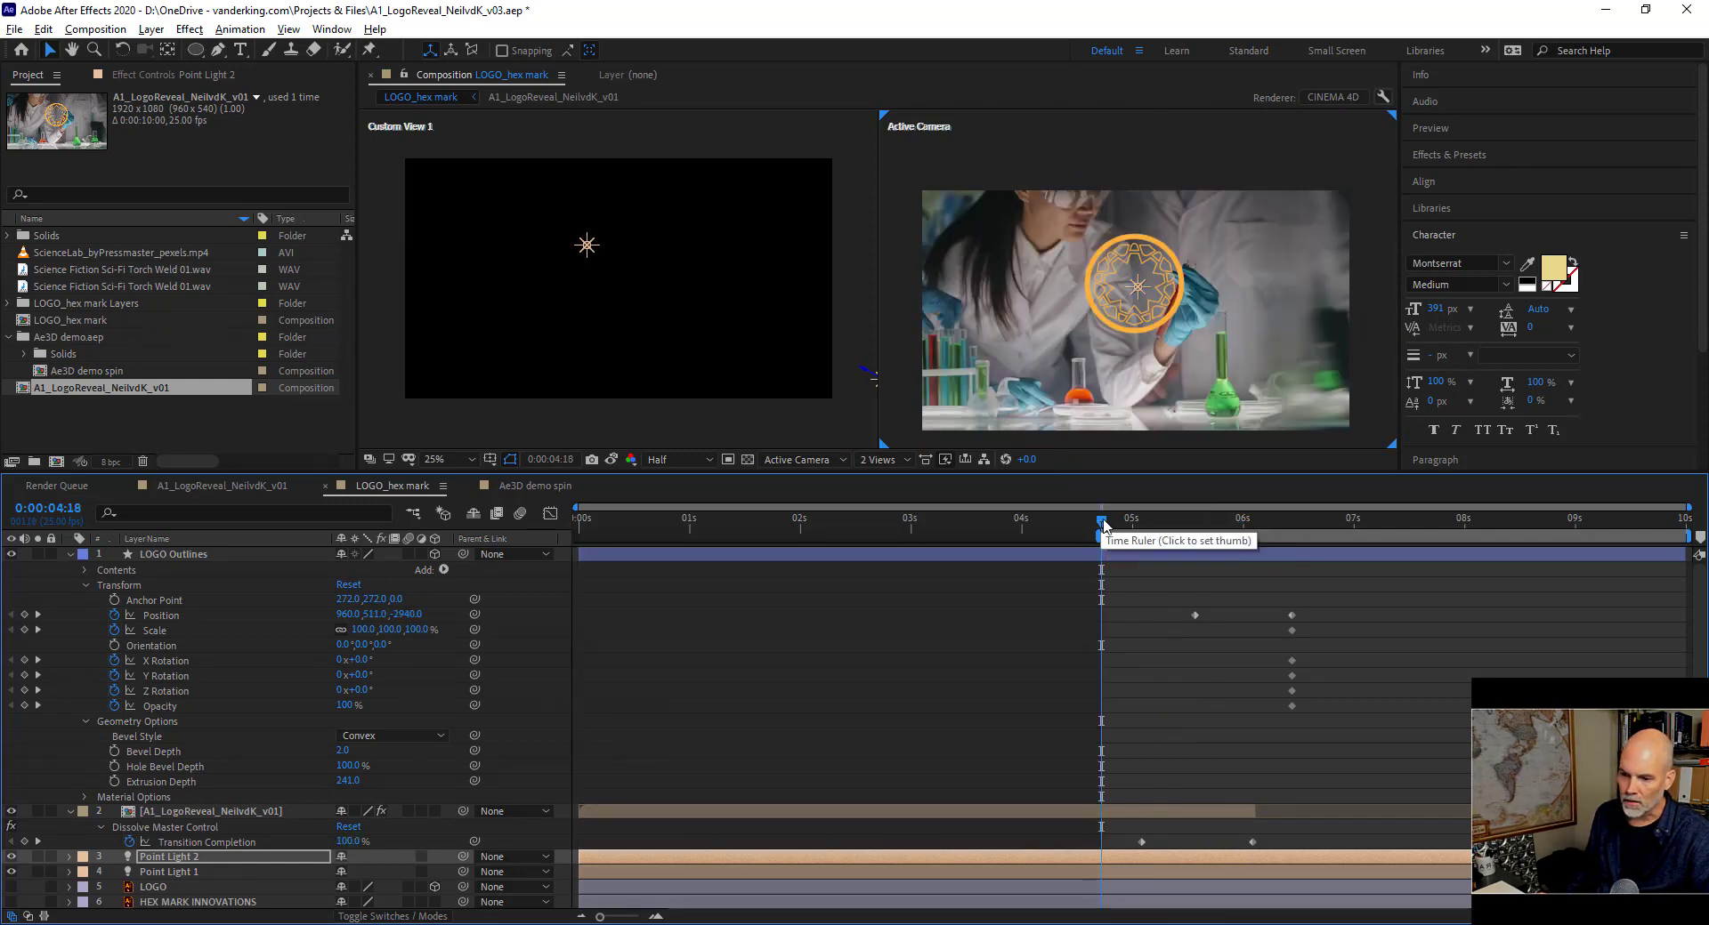
click(1350, 520)
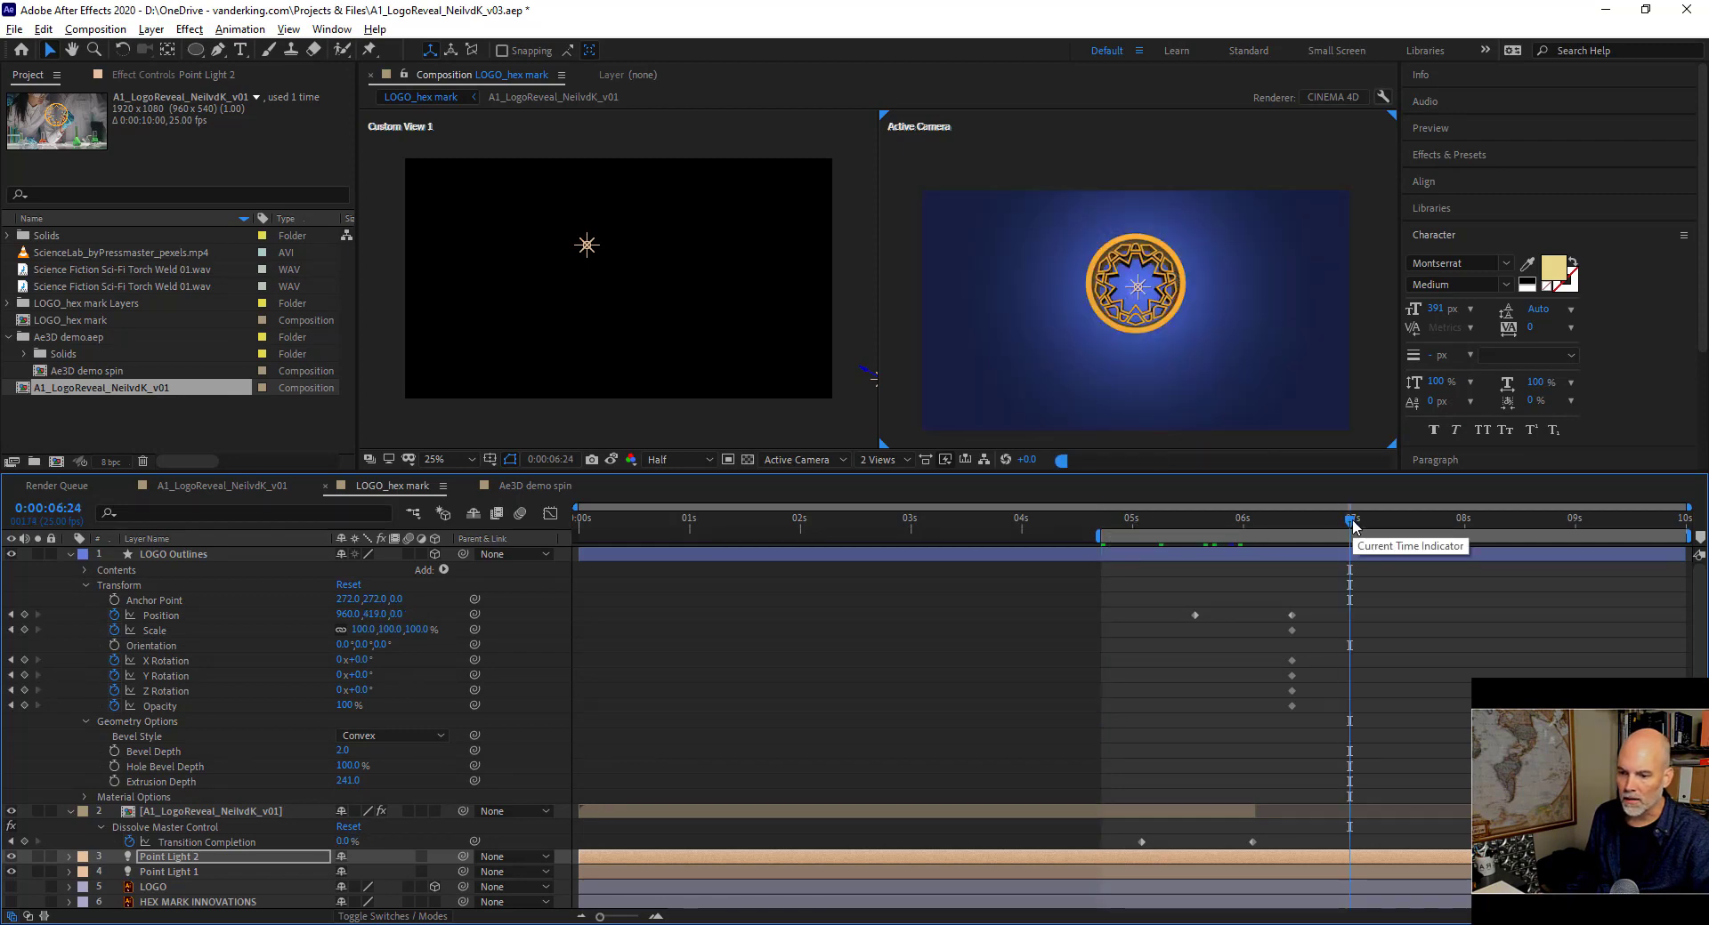
key(space)
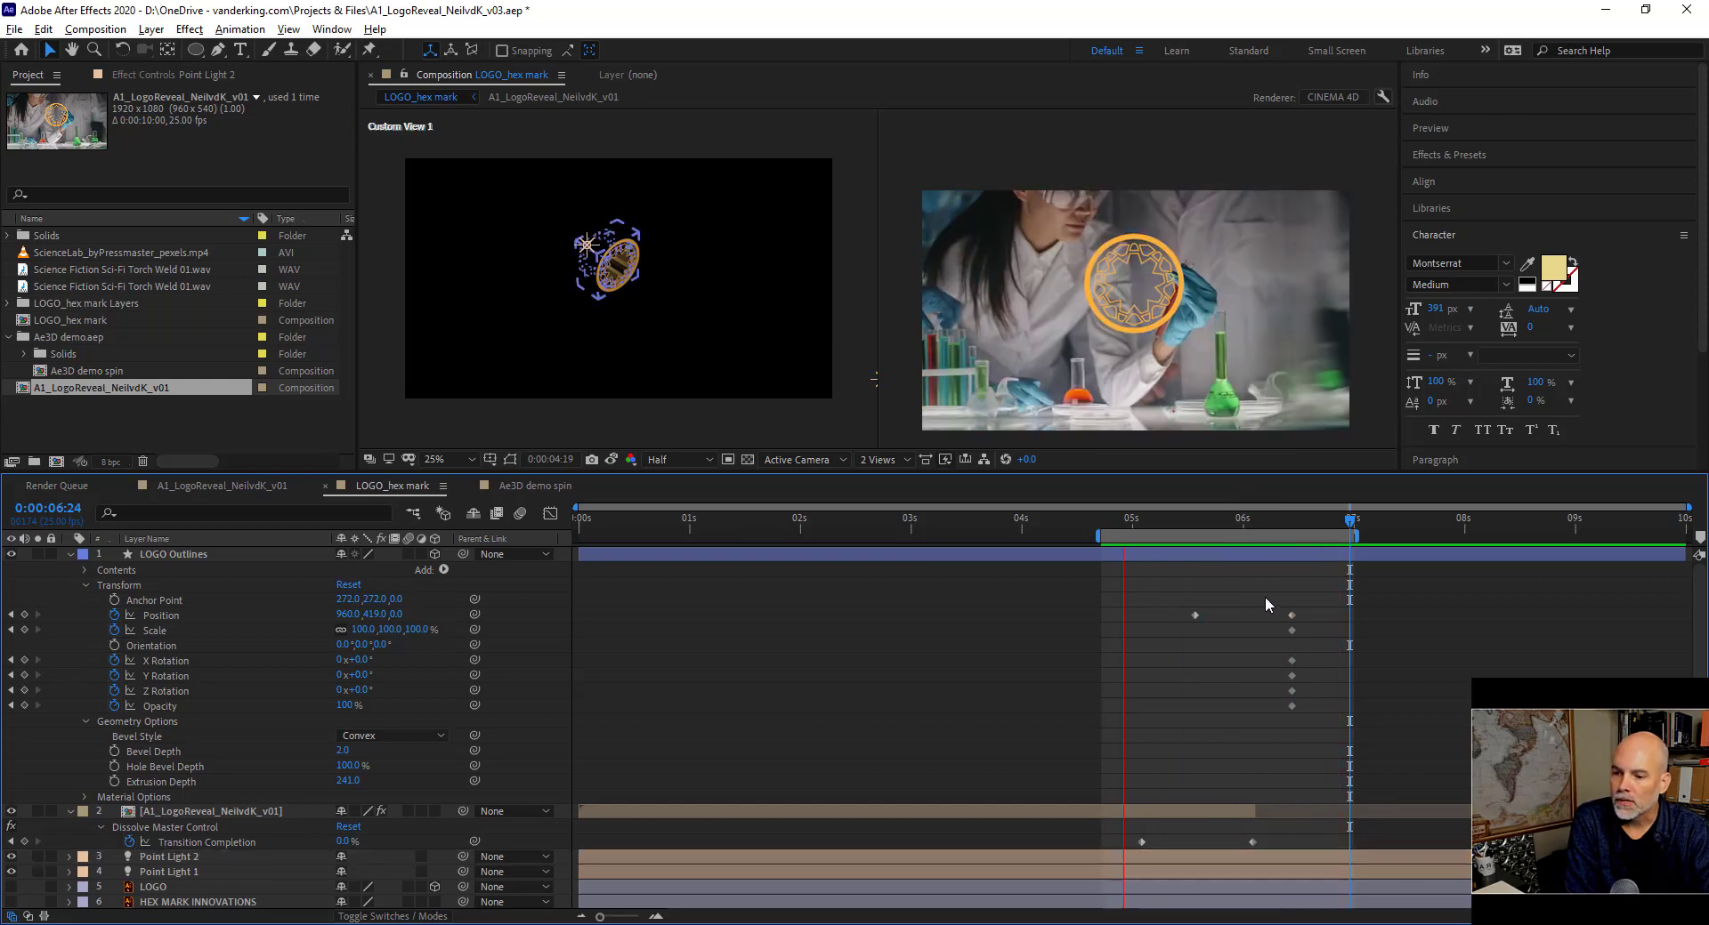
click(1292, 617)
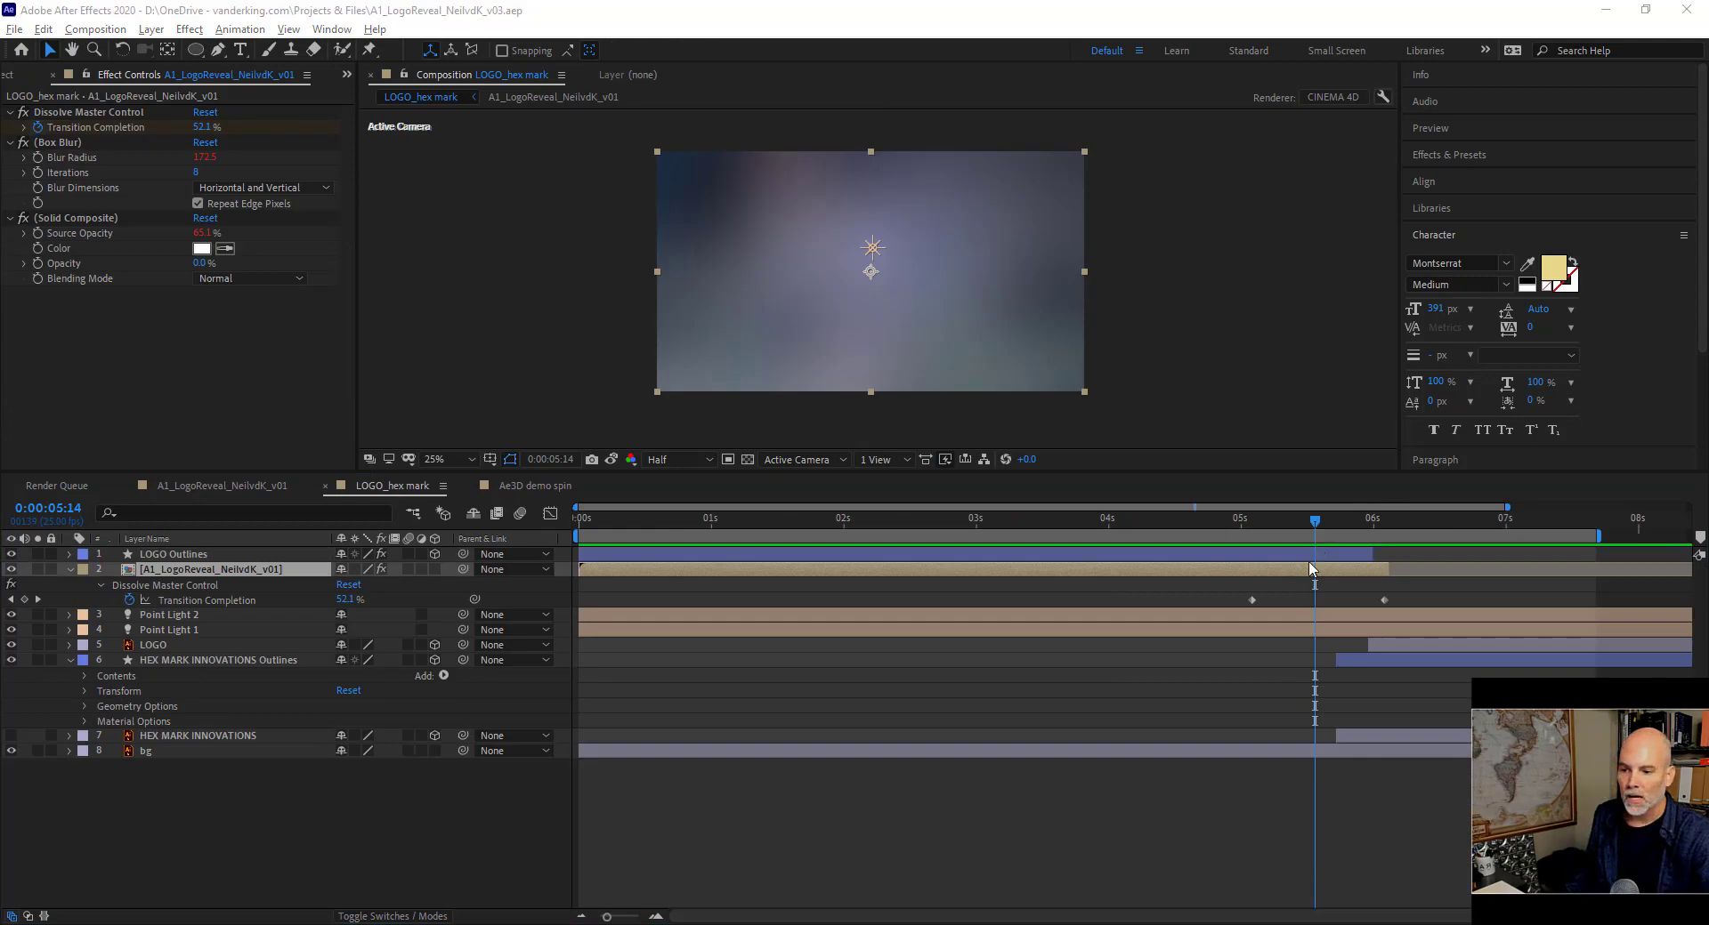
Show the full timeline and set the work area from just before HEX MARK INNOVATIONS Outlines starts to the composition's end.
drag(1275, 530, 1688, 507)
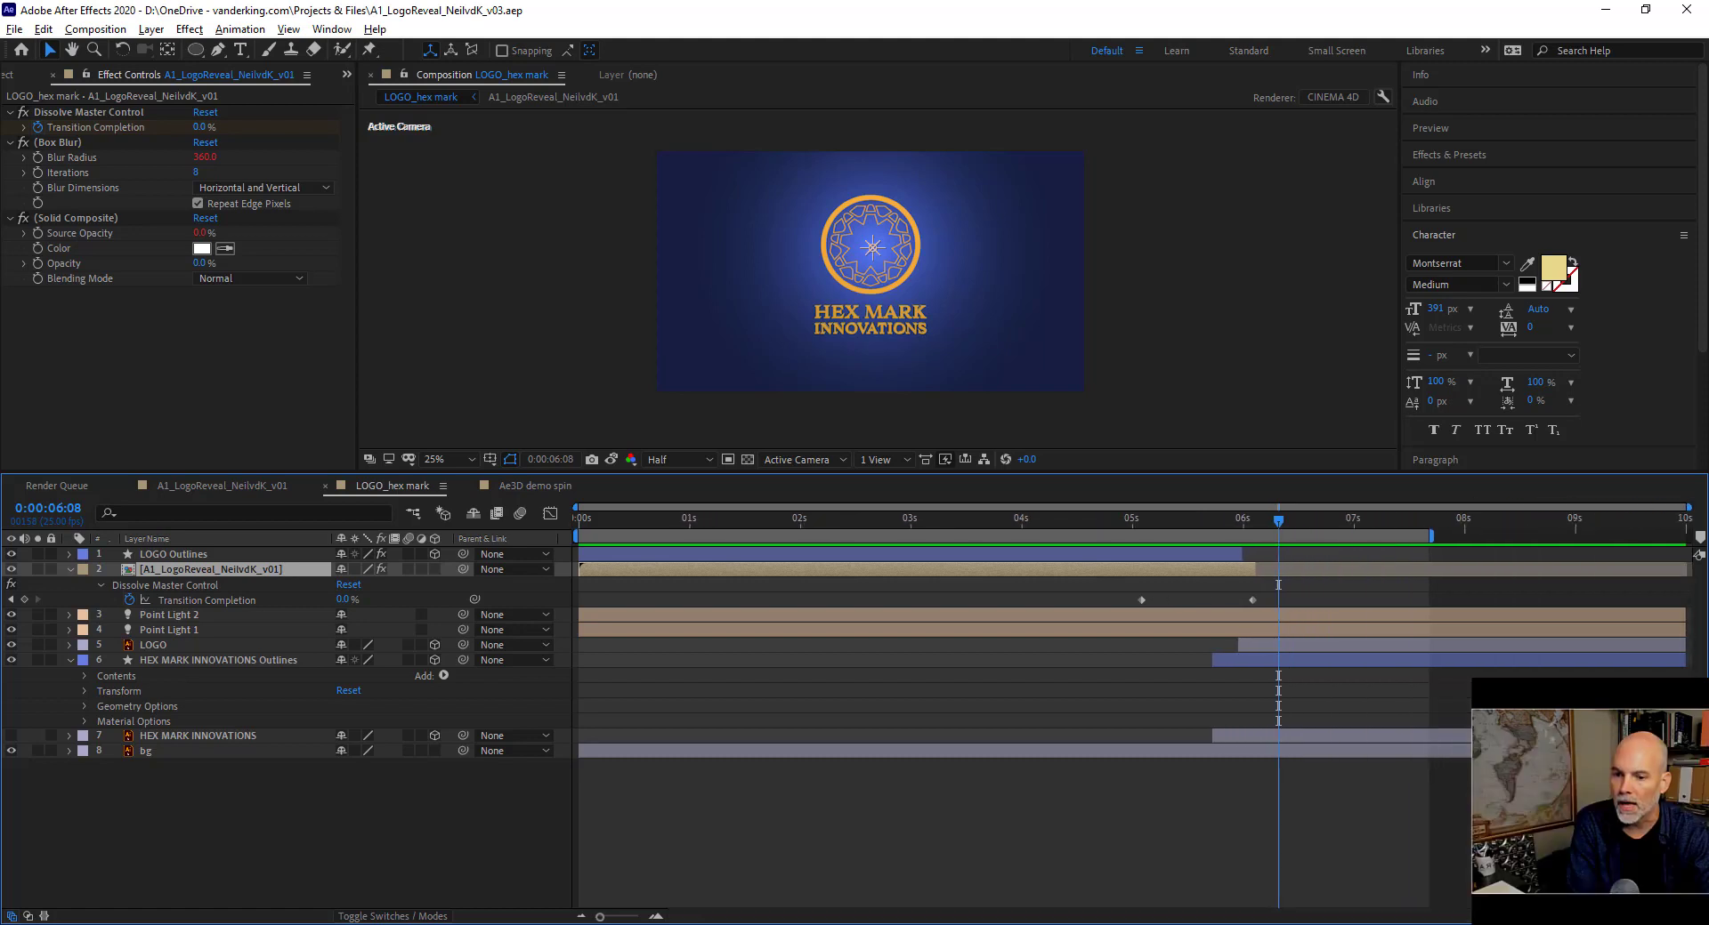
drag(1311, 520, 1417, 521)
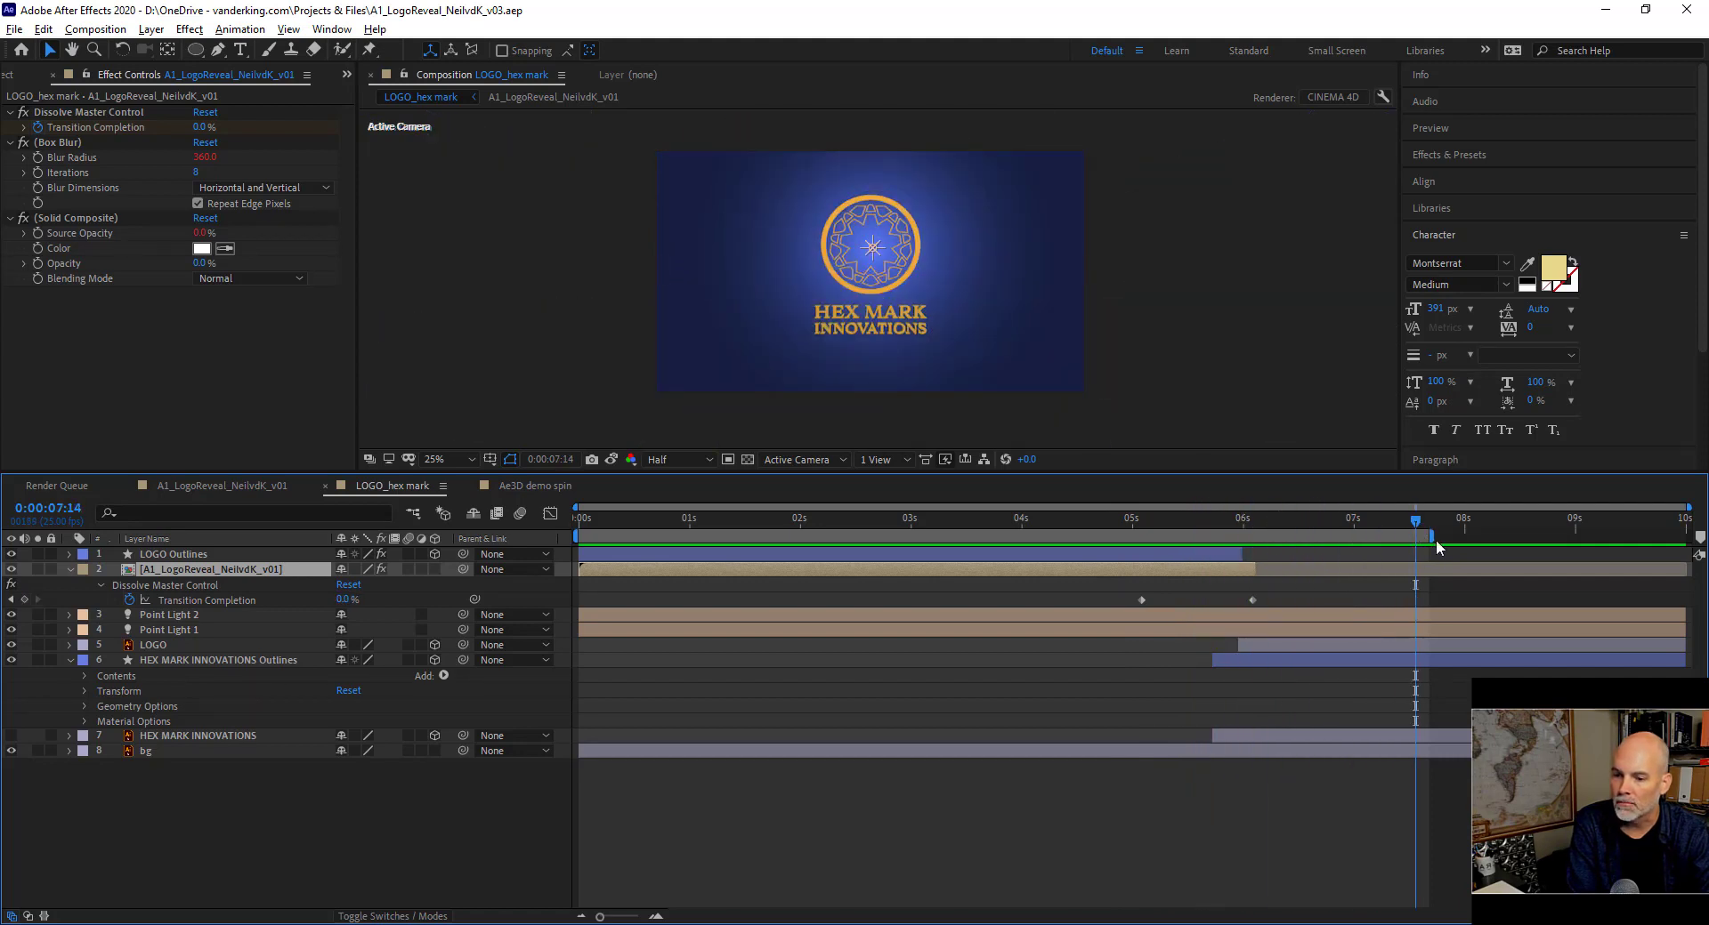
drag(577, 536, 1197, 537)
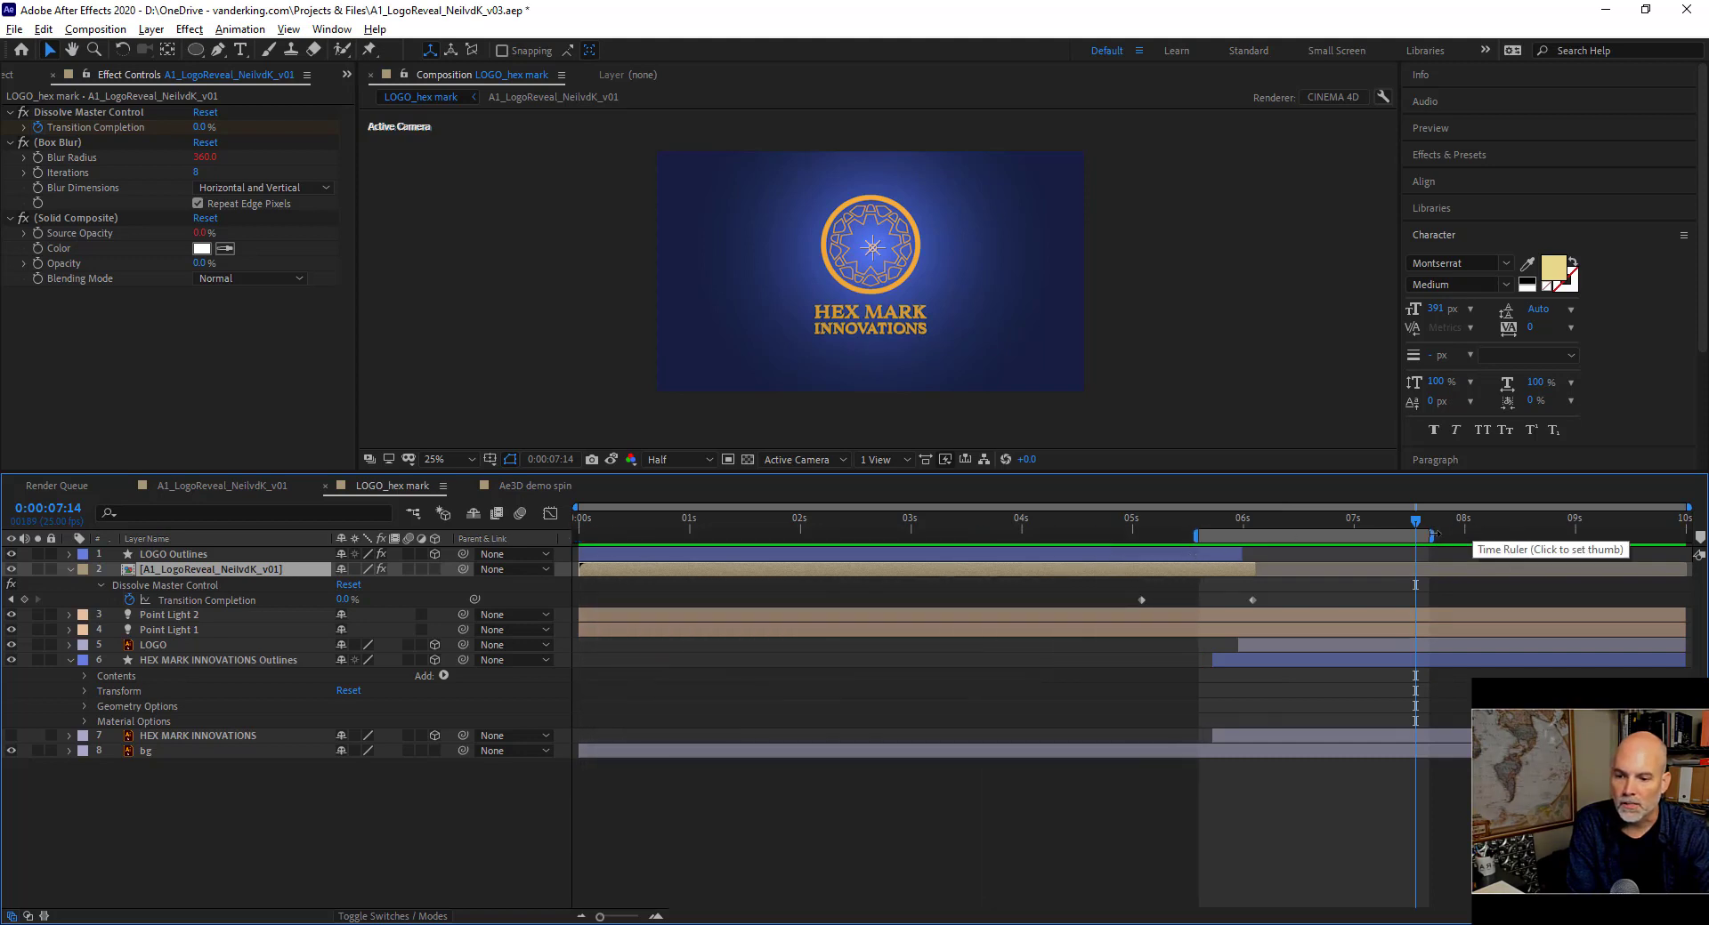
drag(1431, 536, 1689, 534)
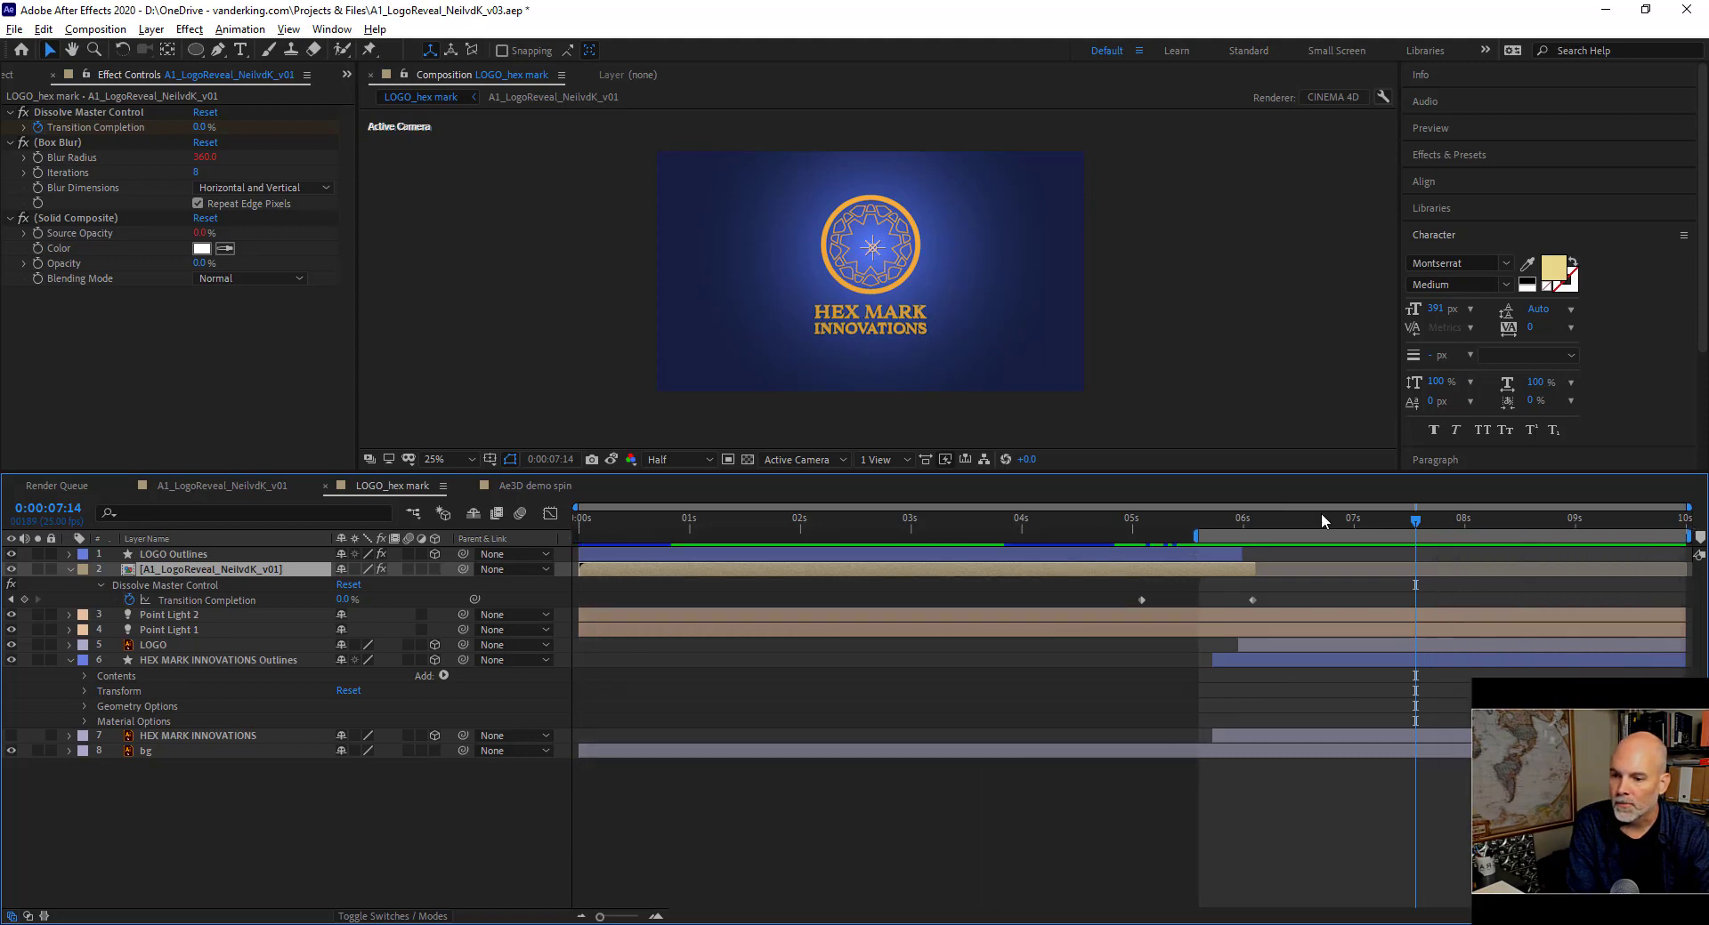
drag(1350, 517, 1419, 516)
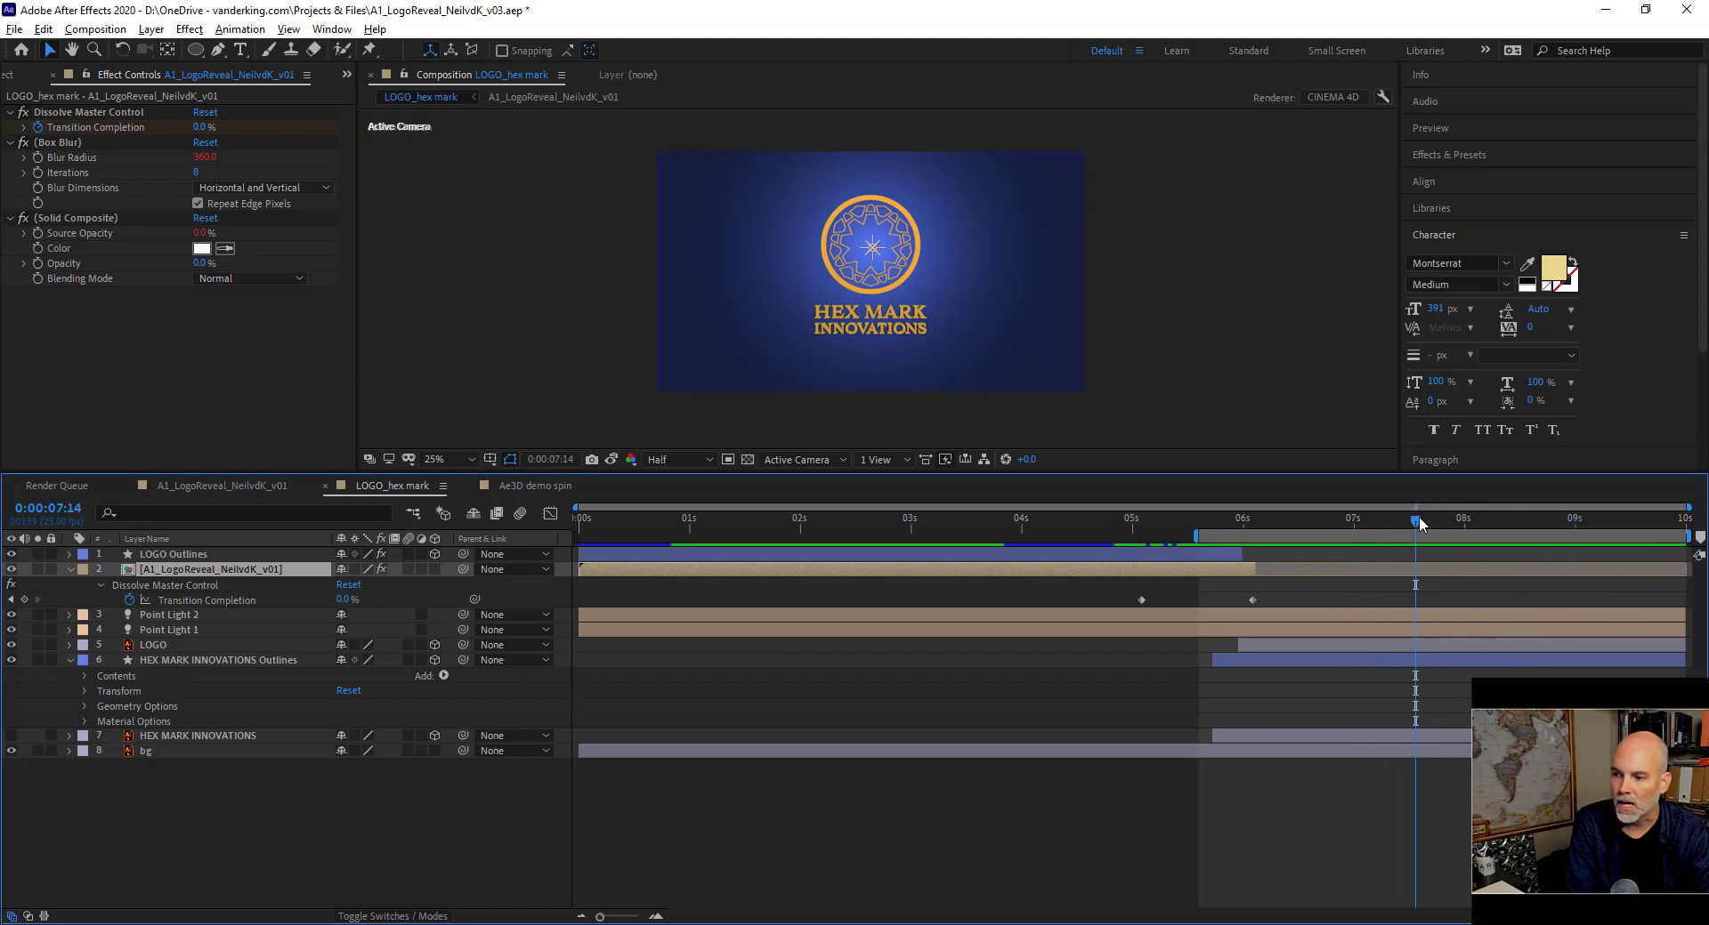
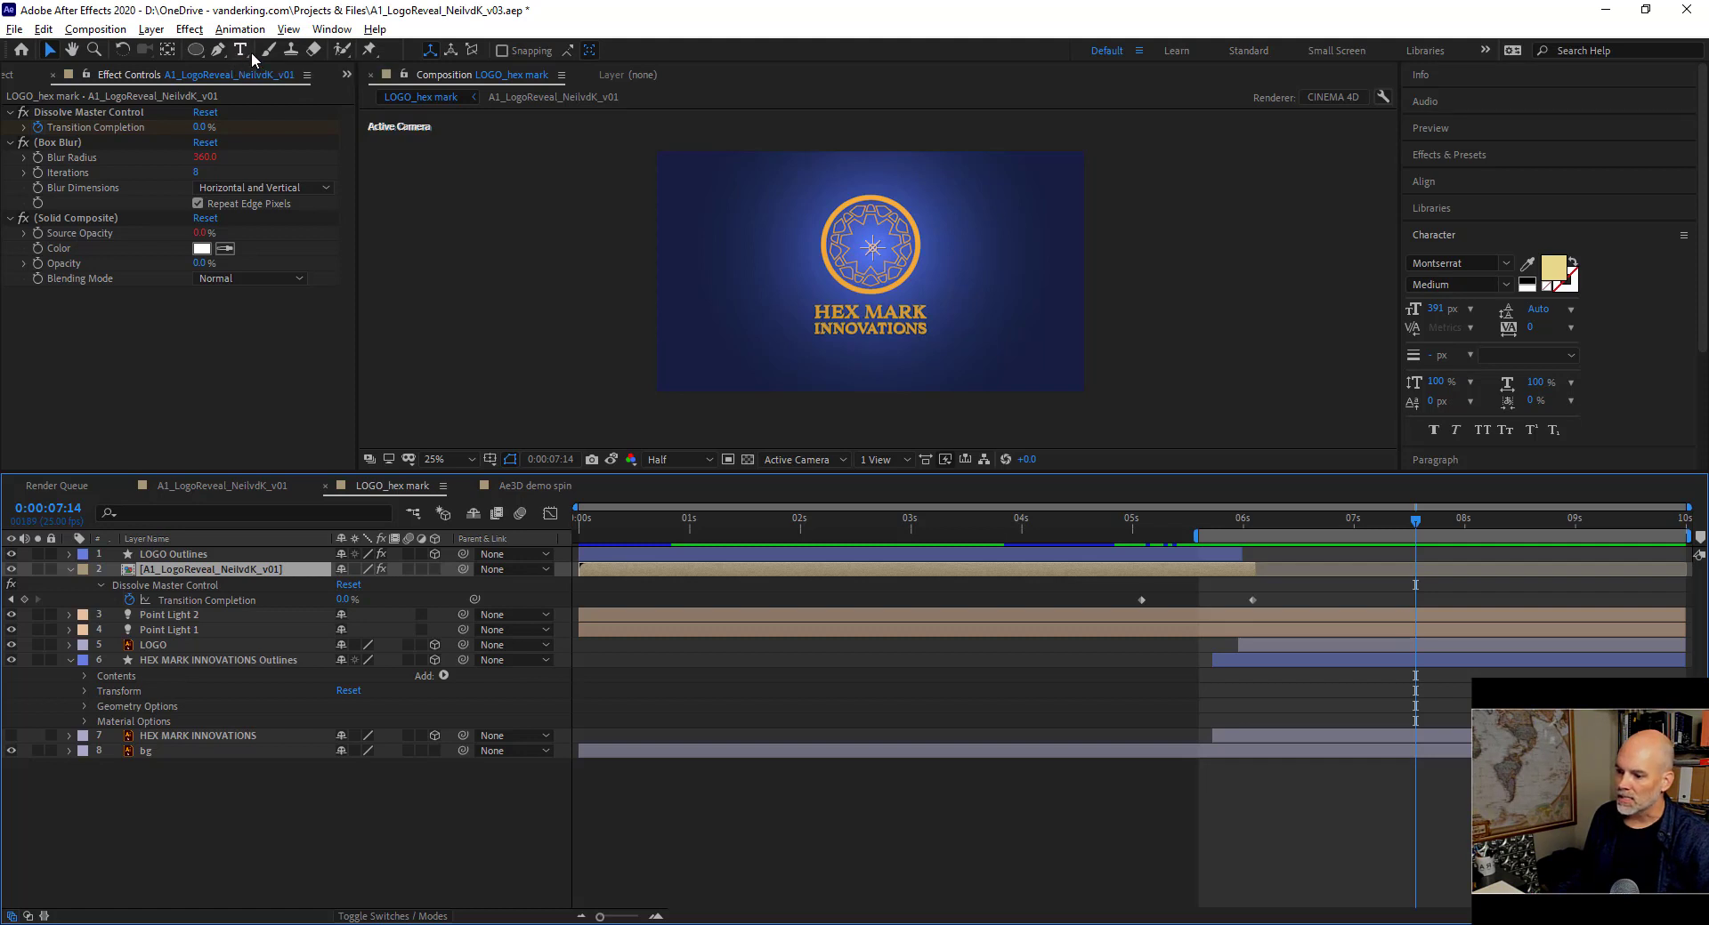
Add a text layer below the logo reading "Leading edge technology for human centered solutions".
click(241, 51)
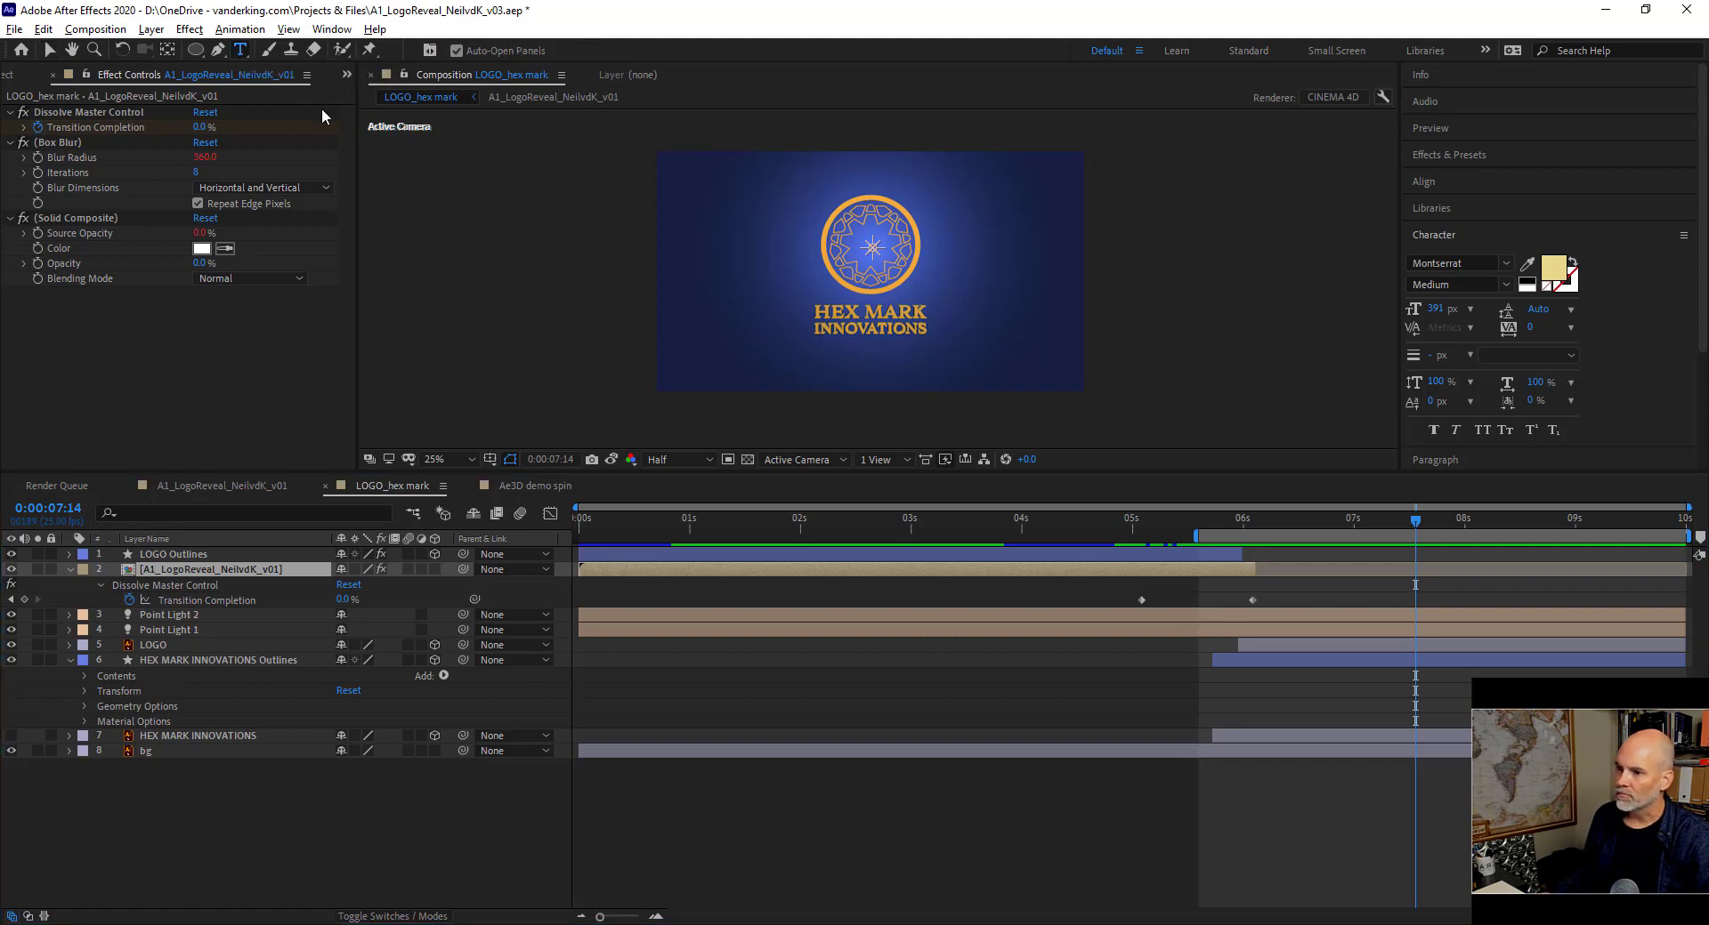
click(711, 378)
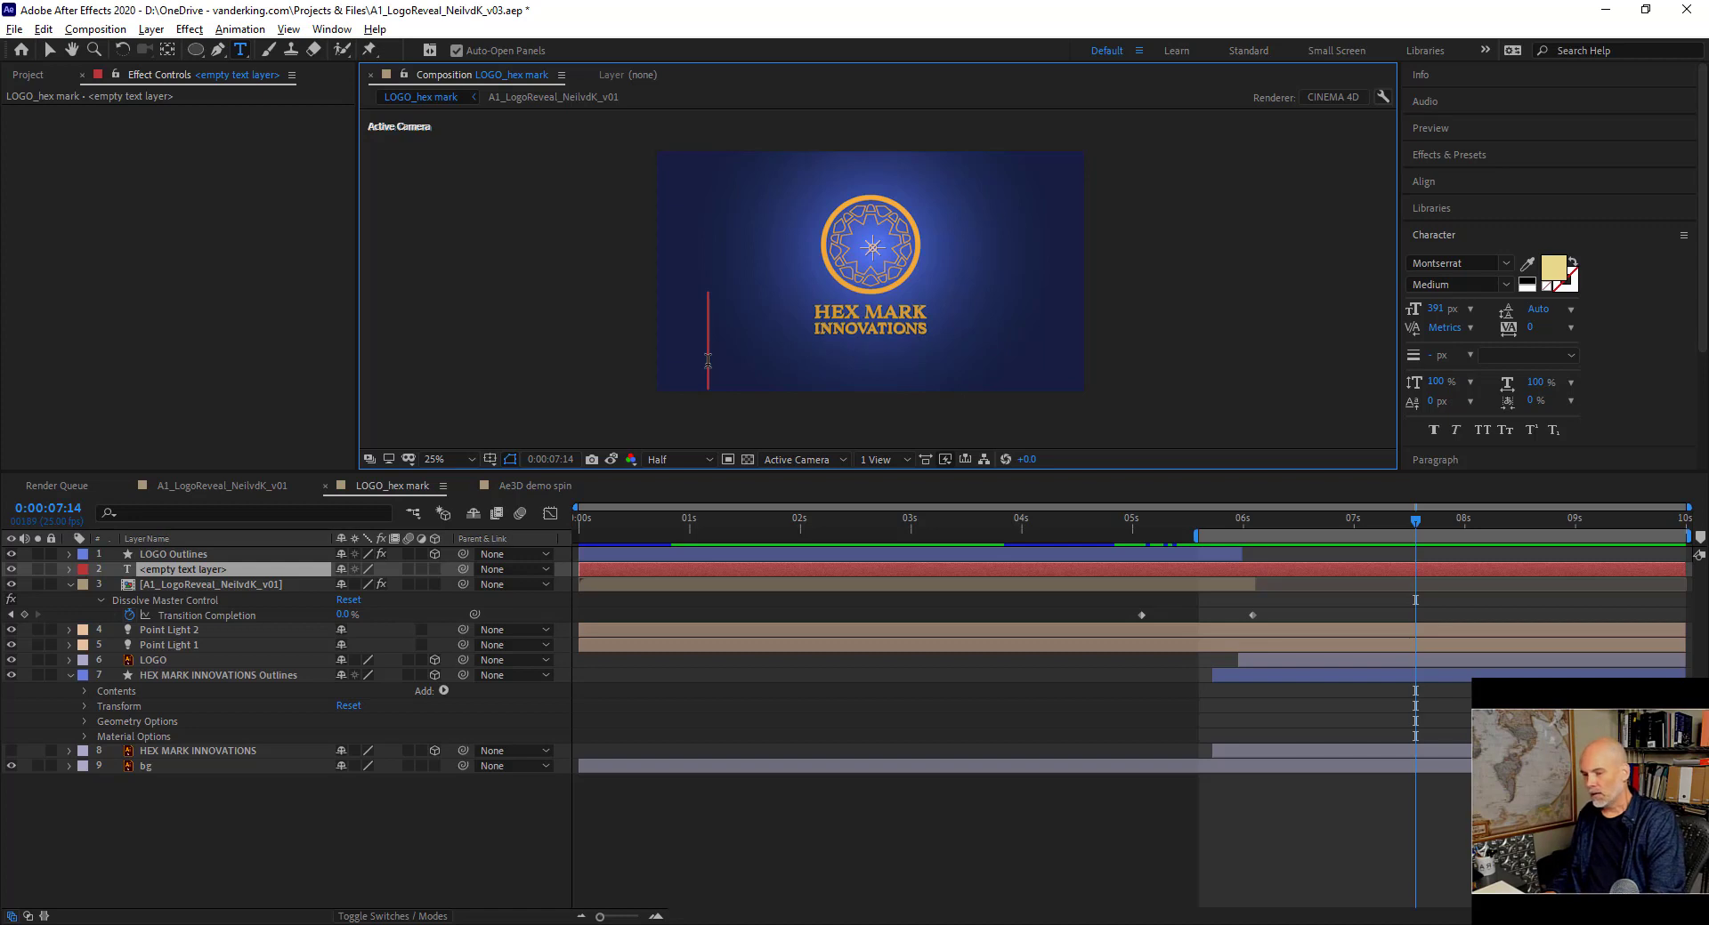
text(Lea)
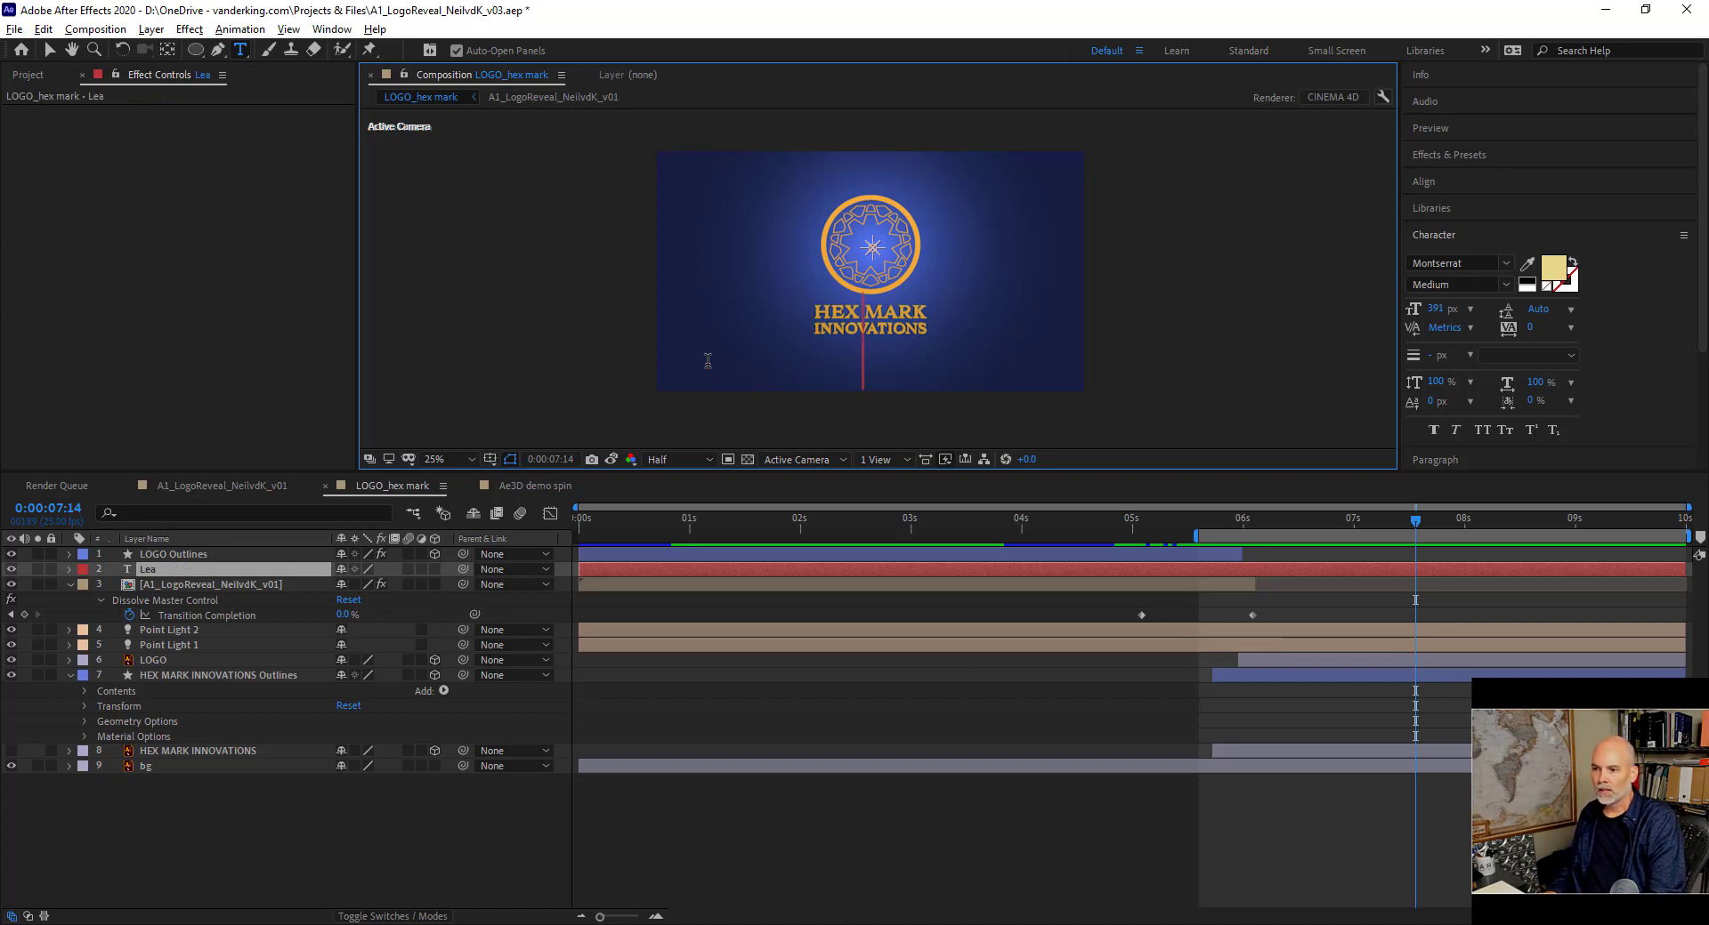
text(ding edi)
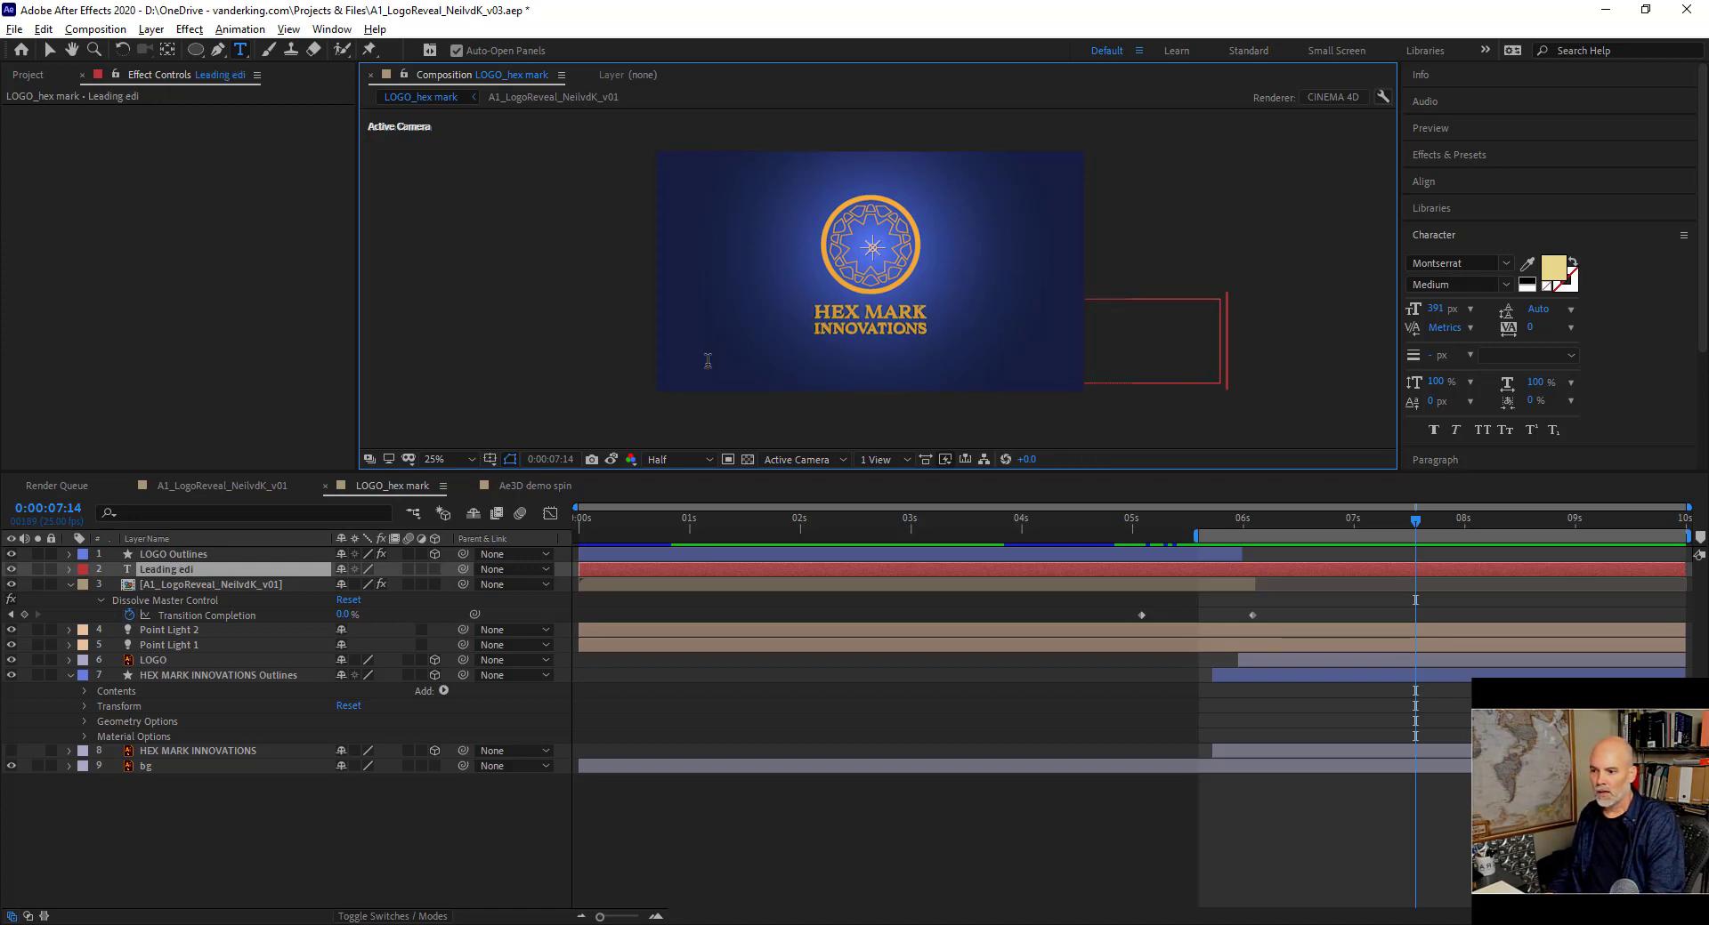
key(BackSpace)
text(ge )
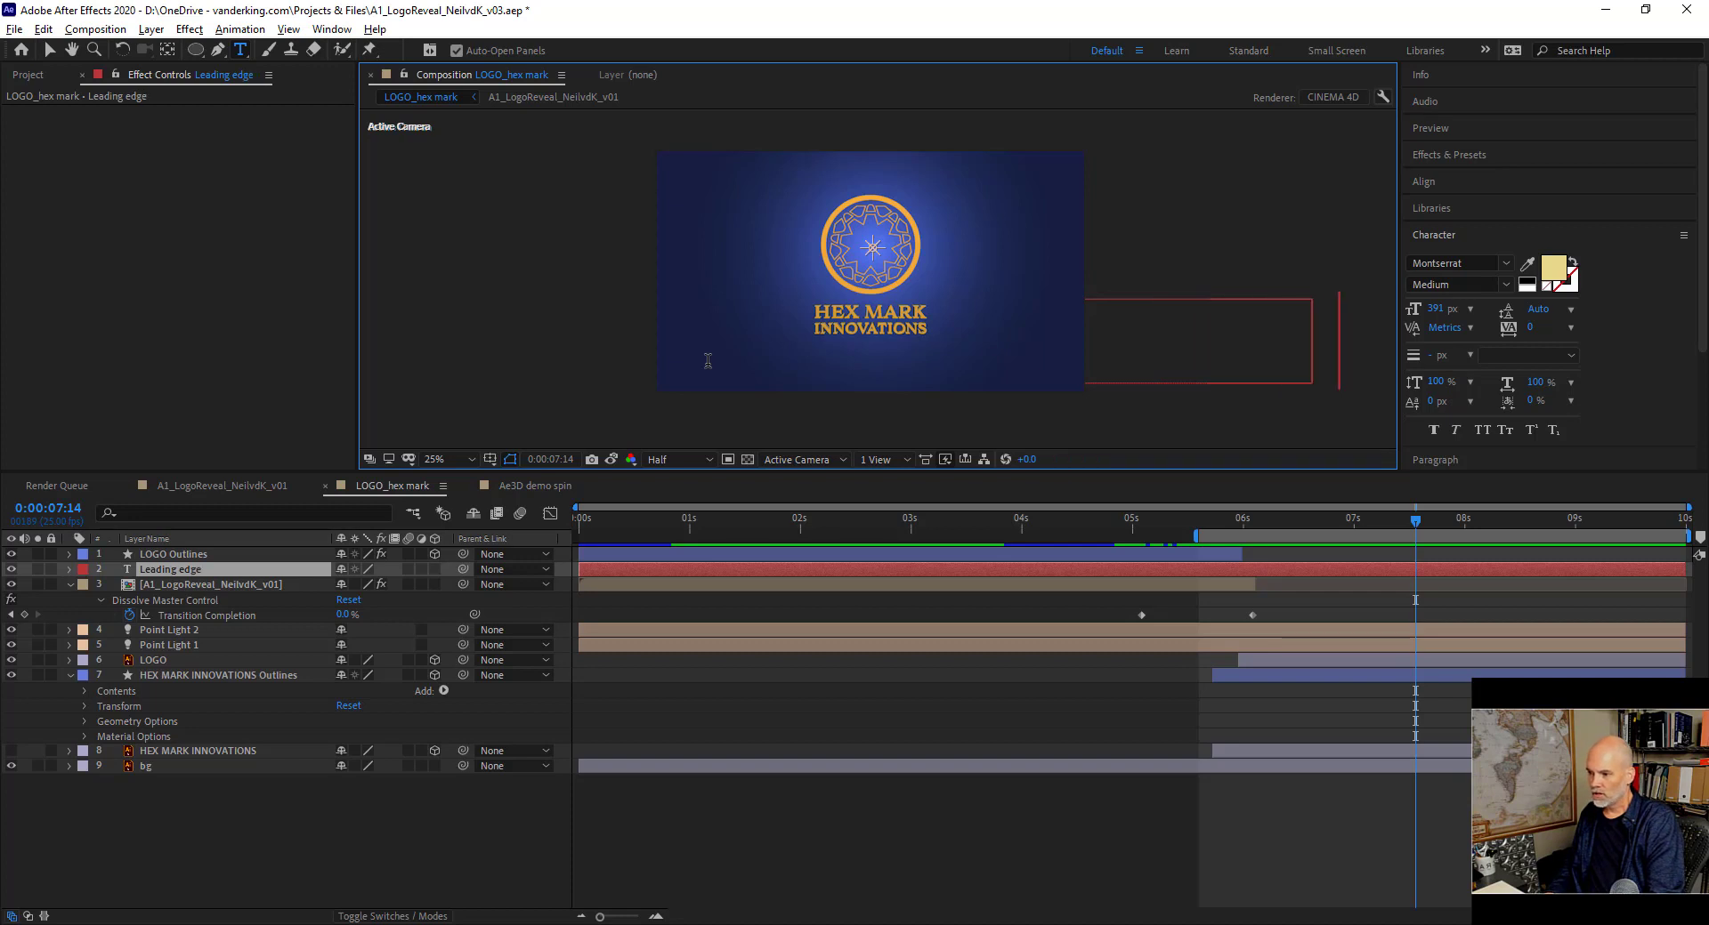
text(te)
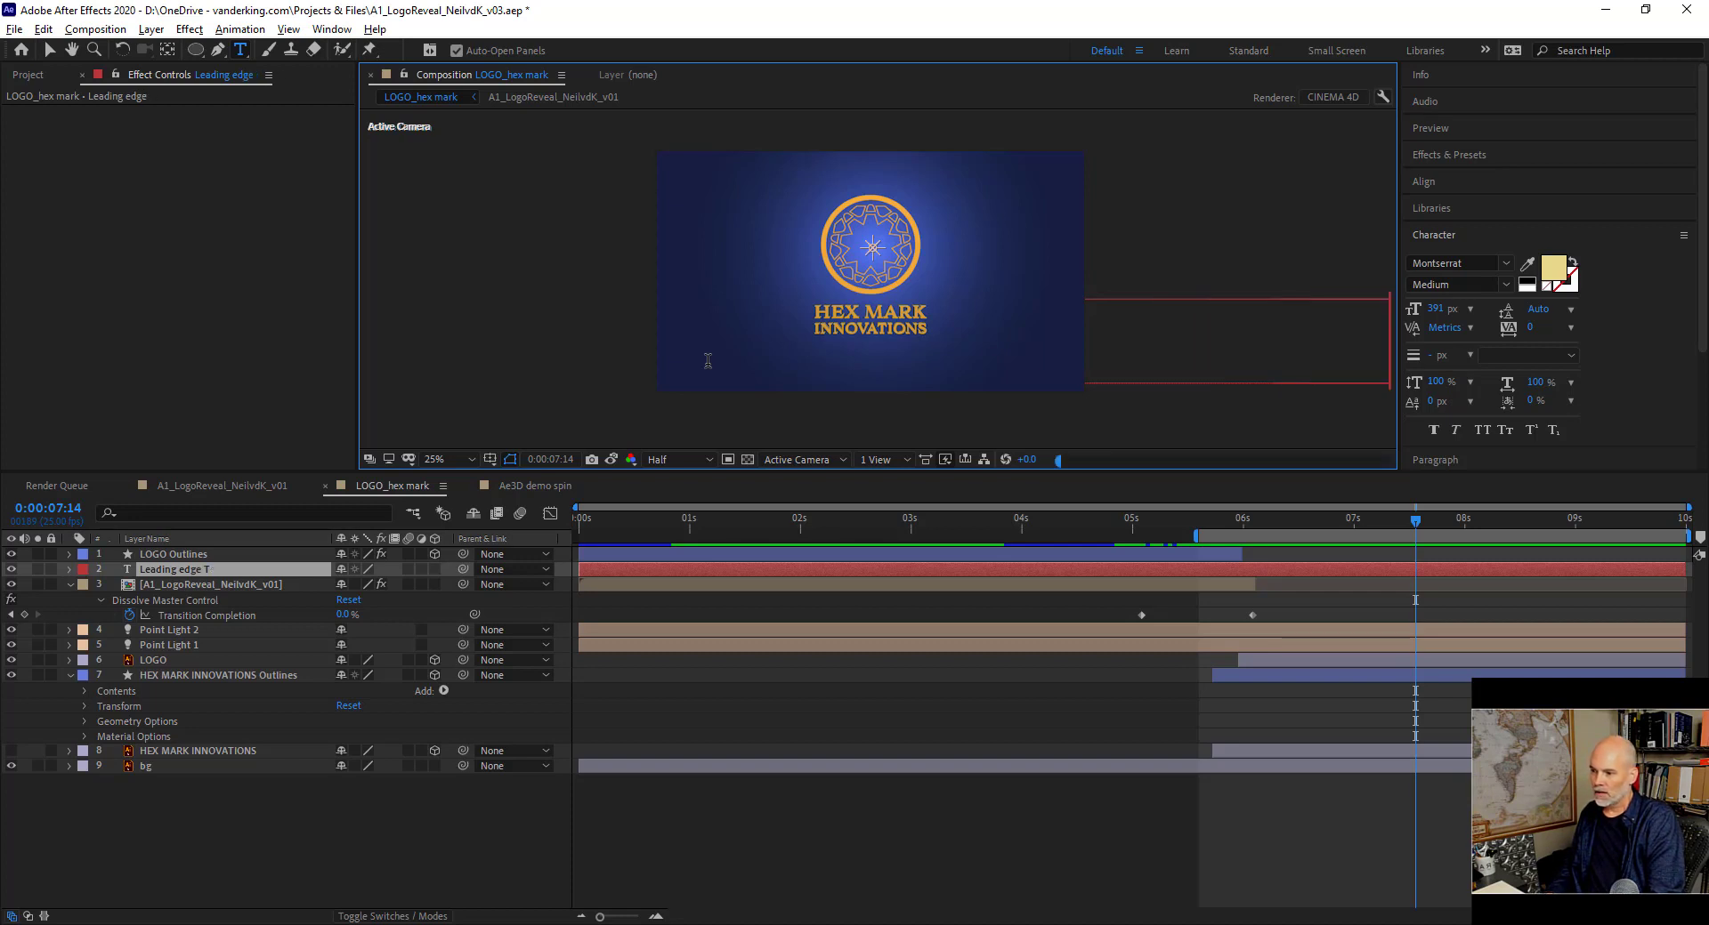
text(chnolo)
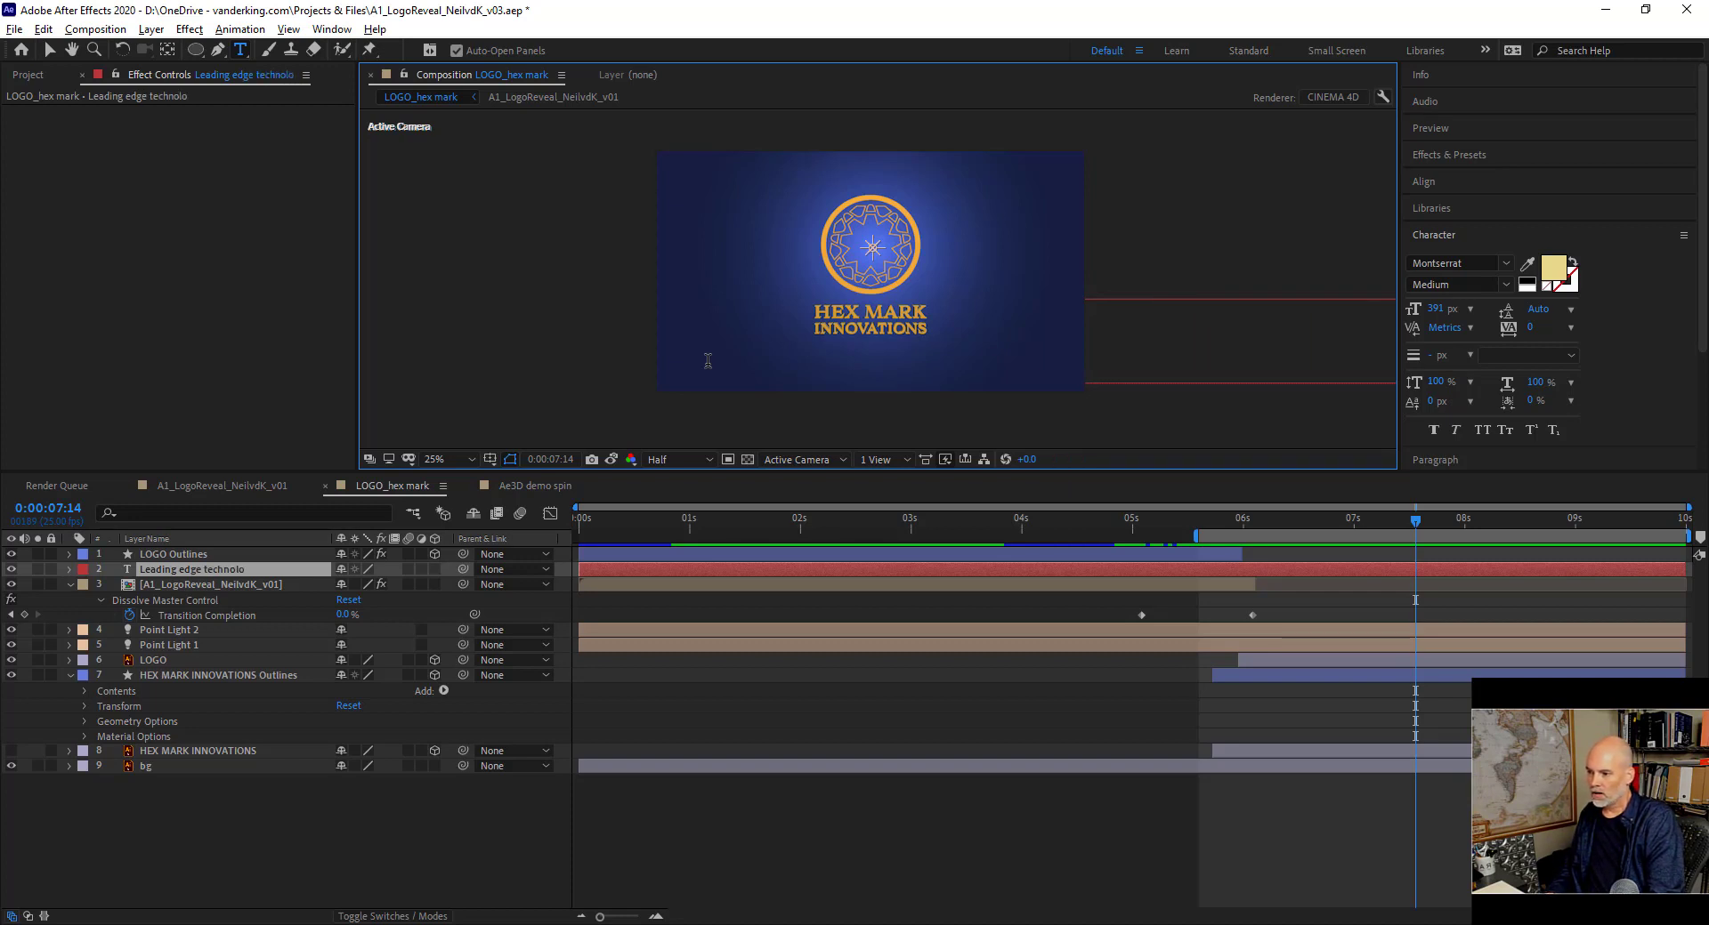
text(gy for hu)
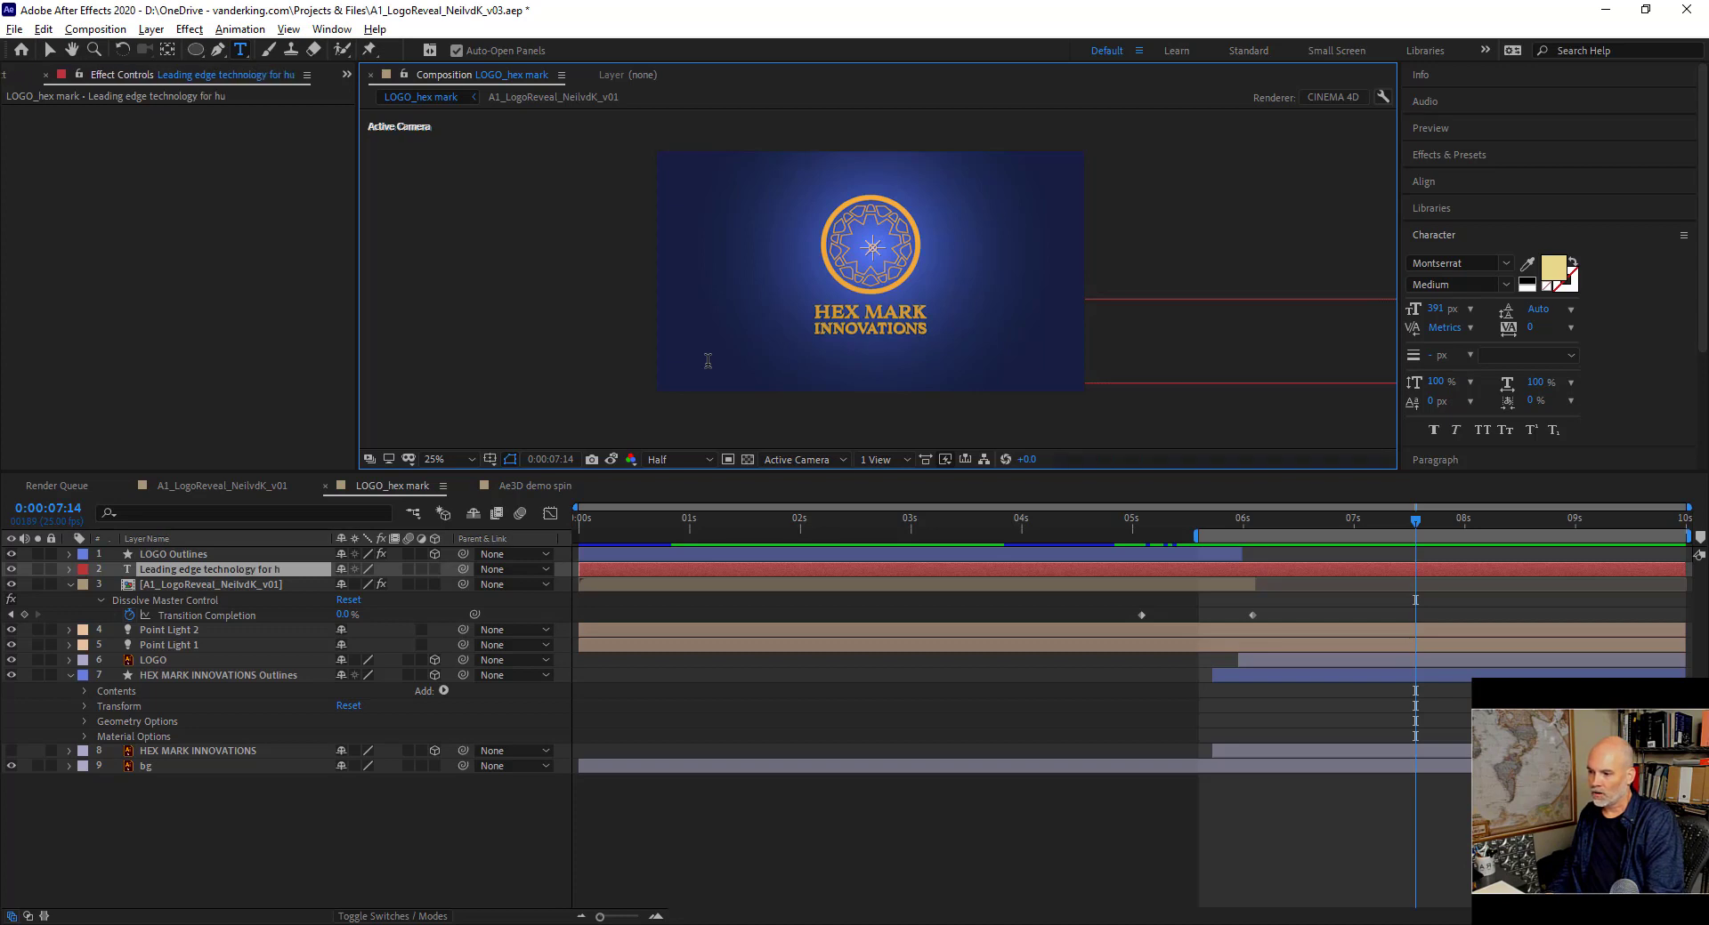
text(man c)
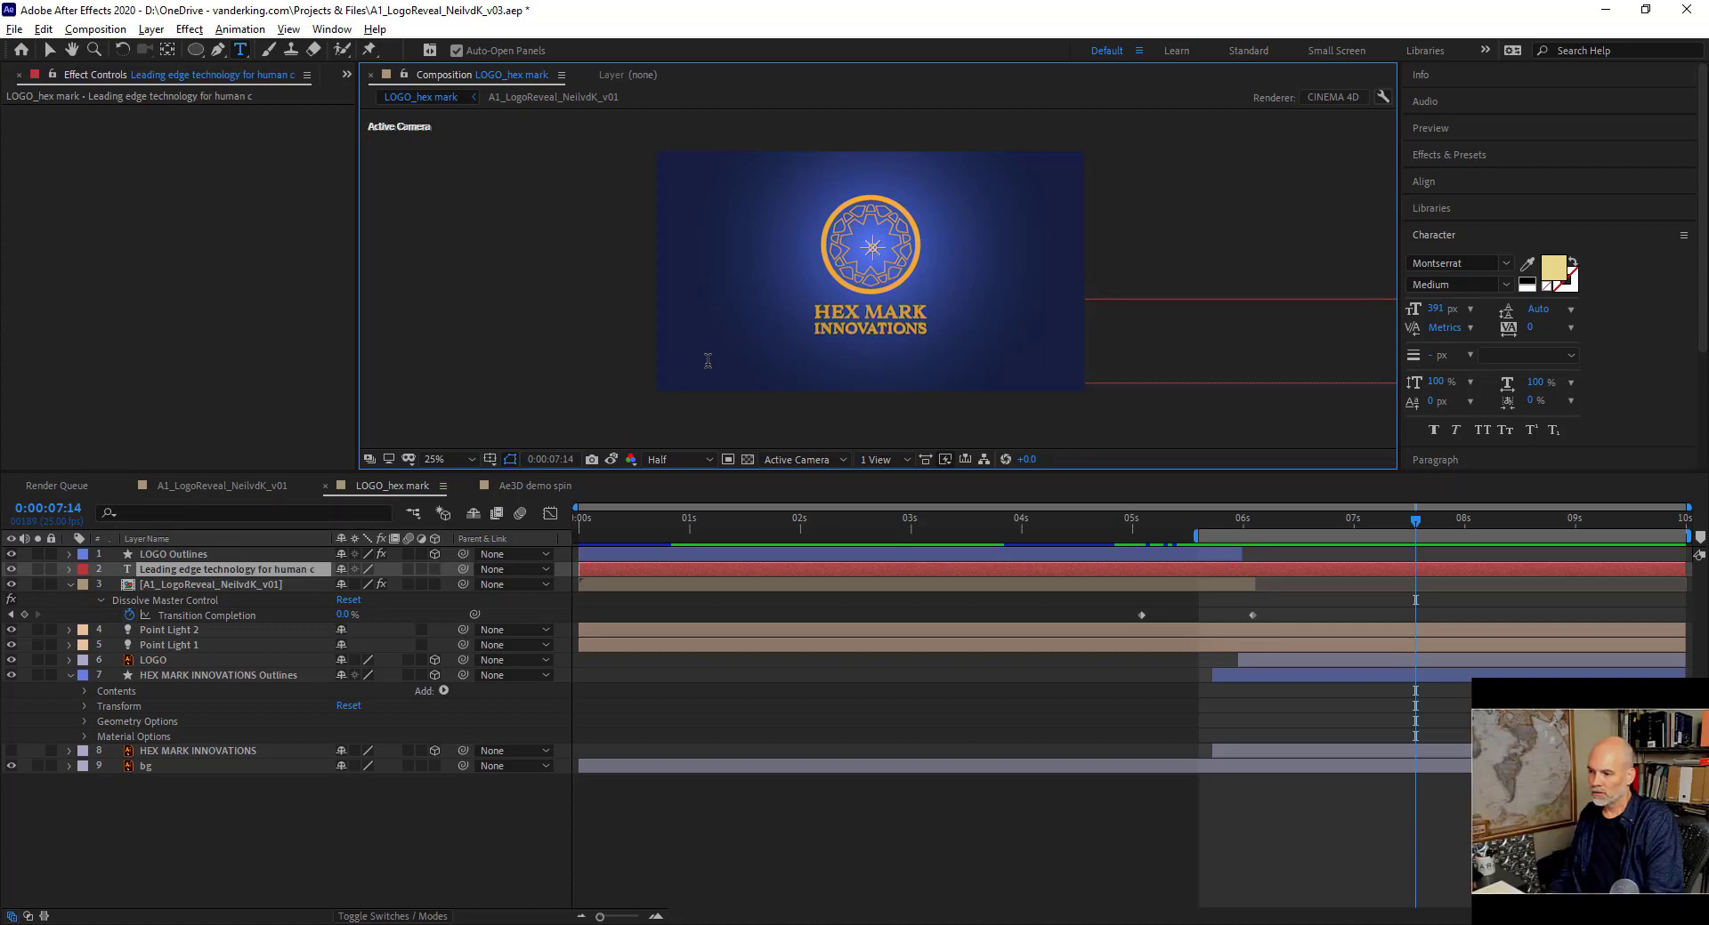
text(entered)
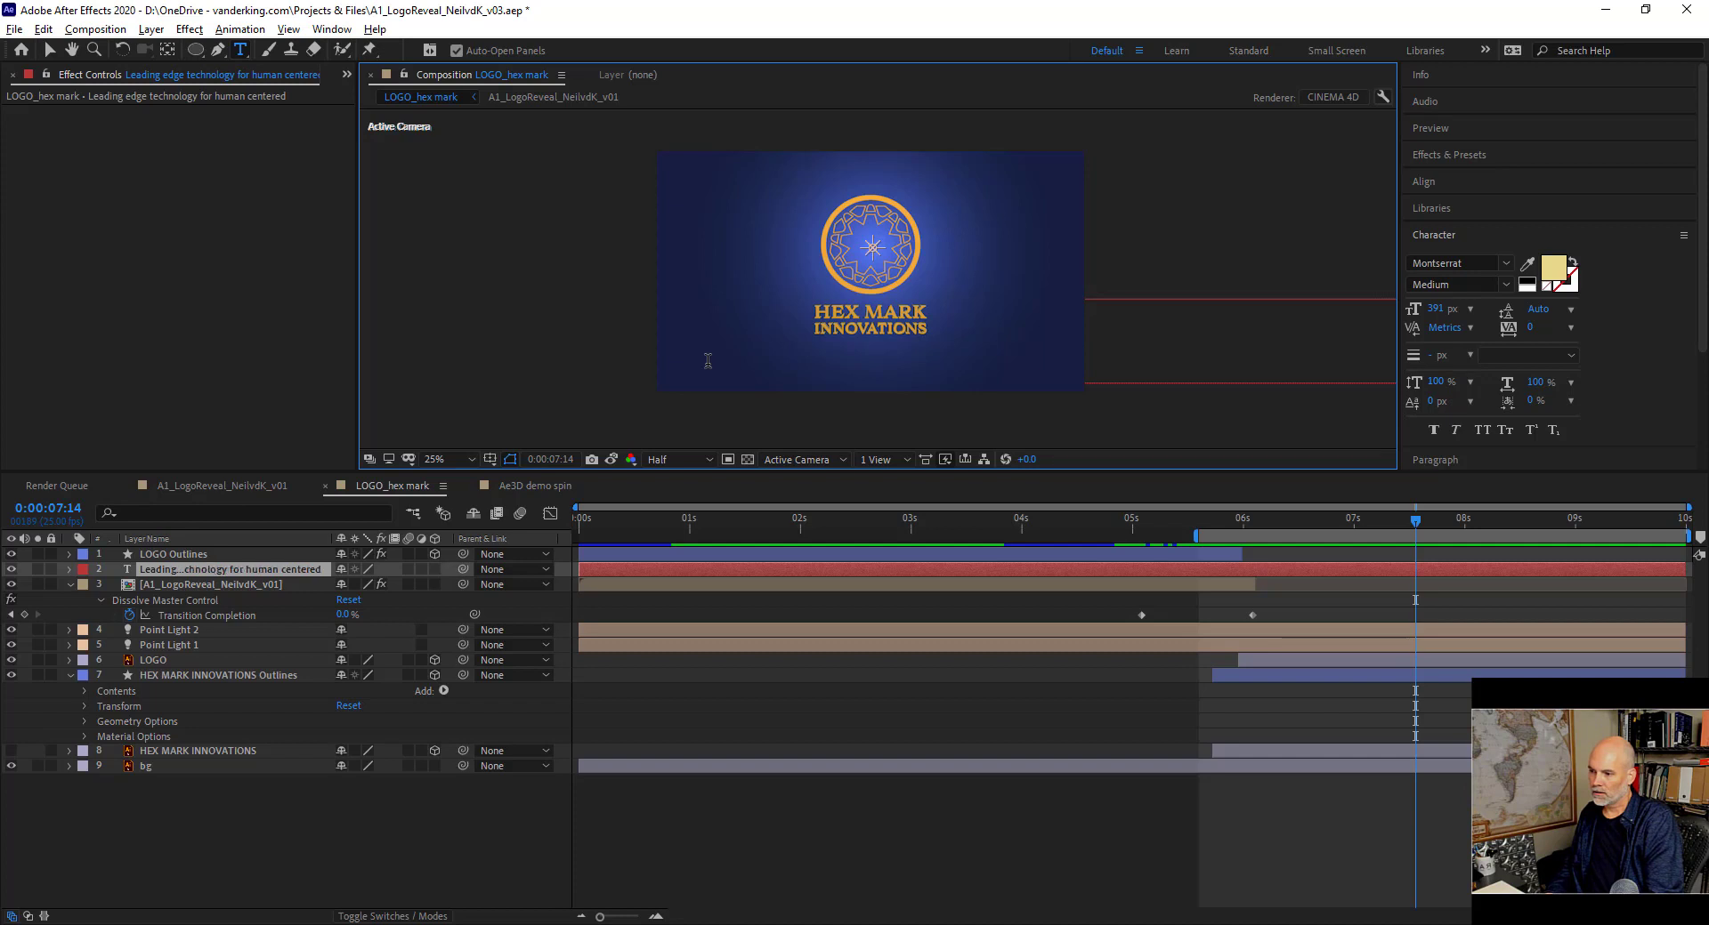
text( sol)
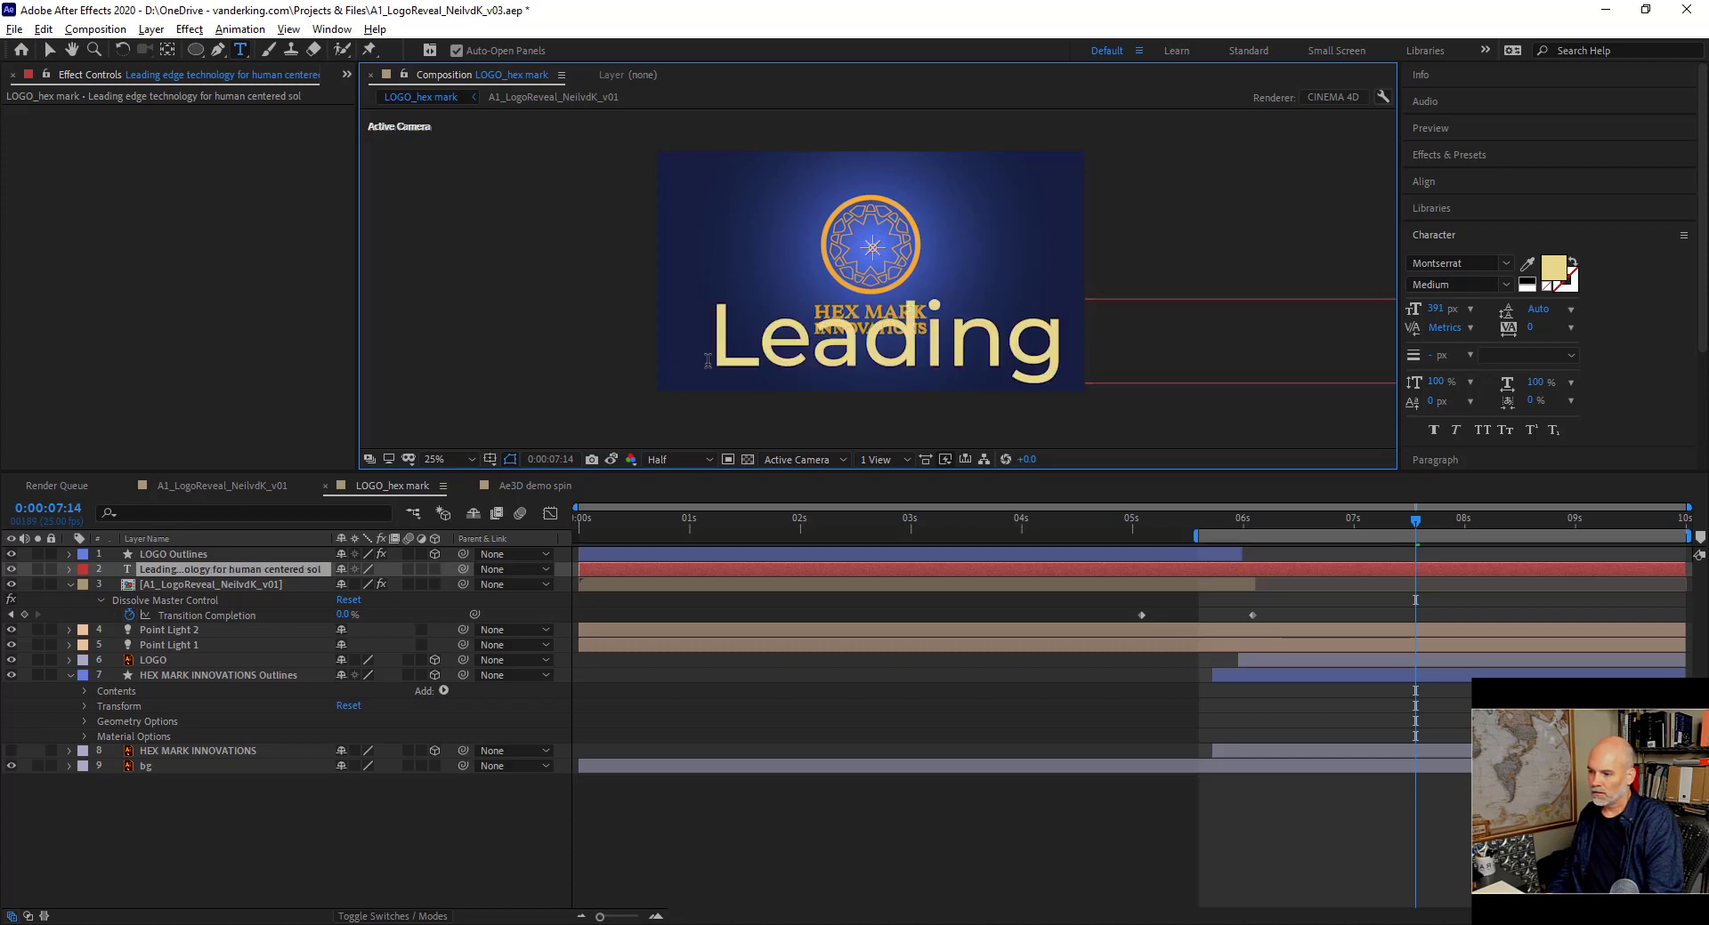
text(utions)
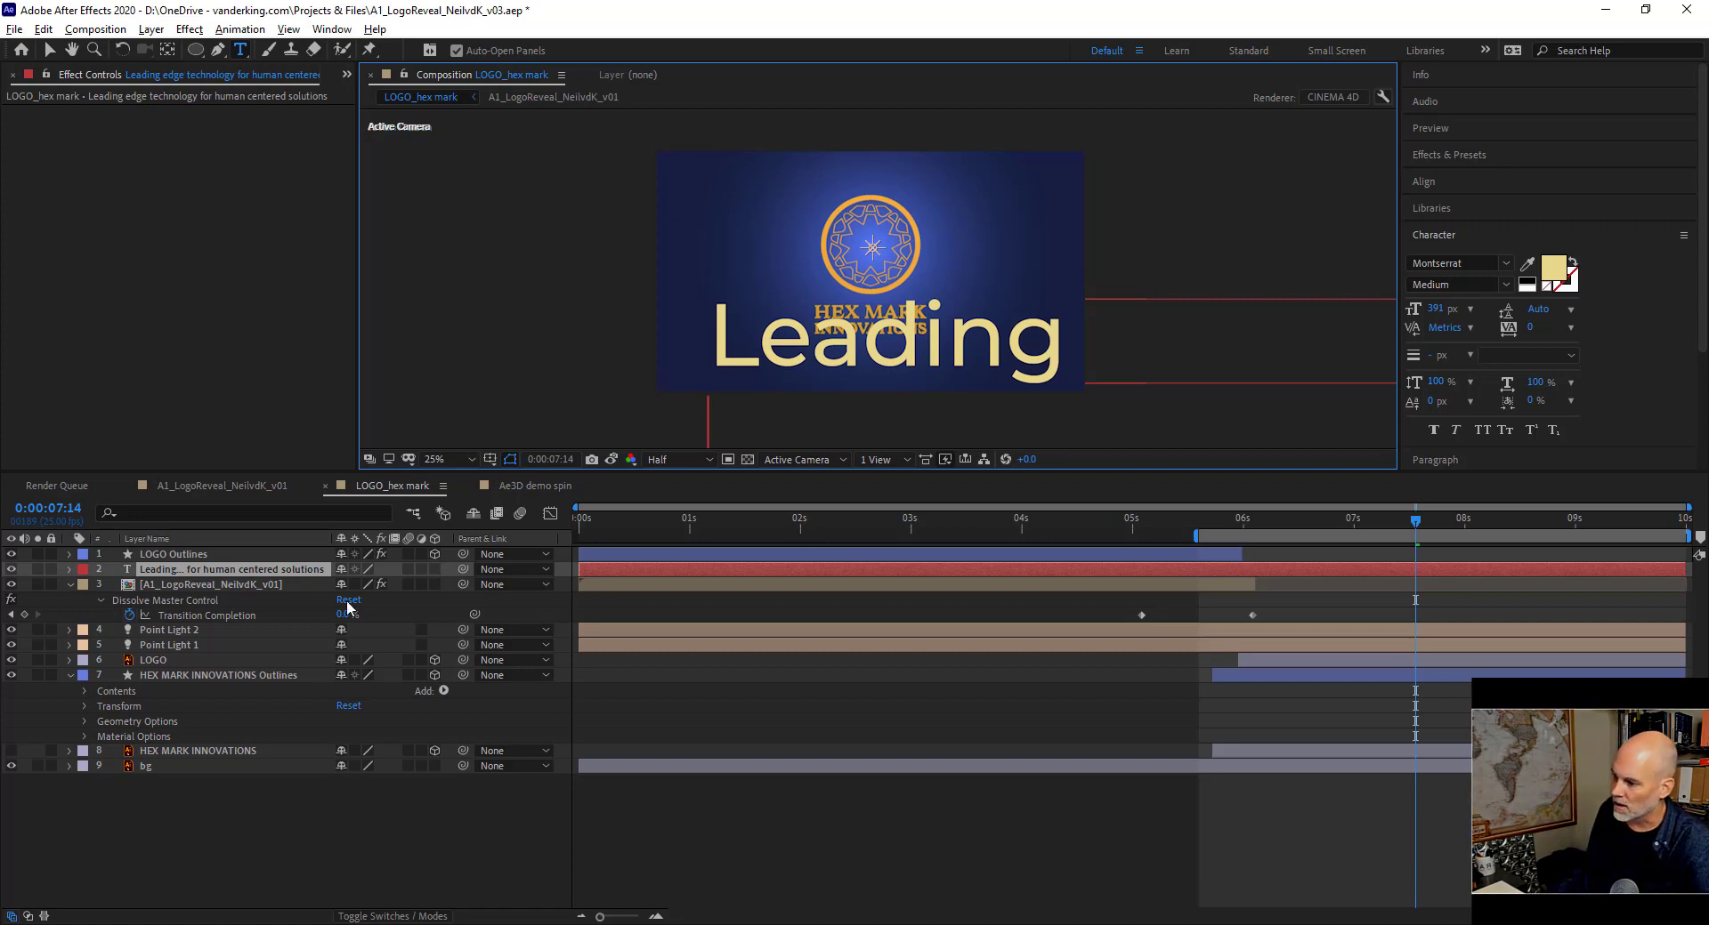
click(265, 574)
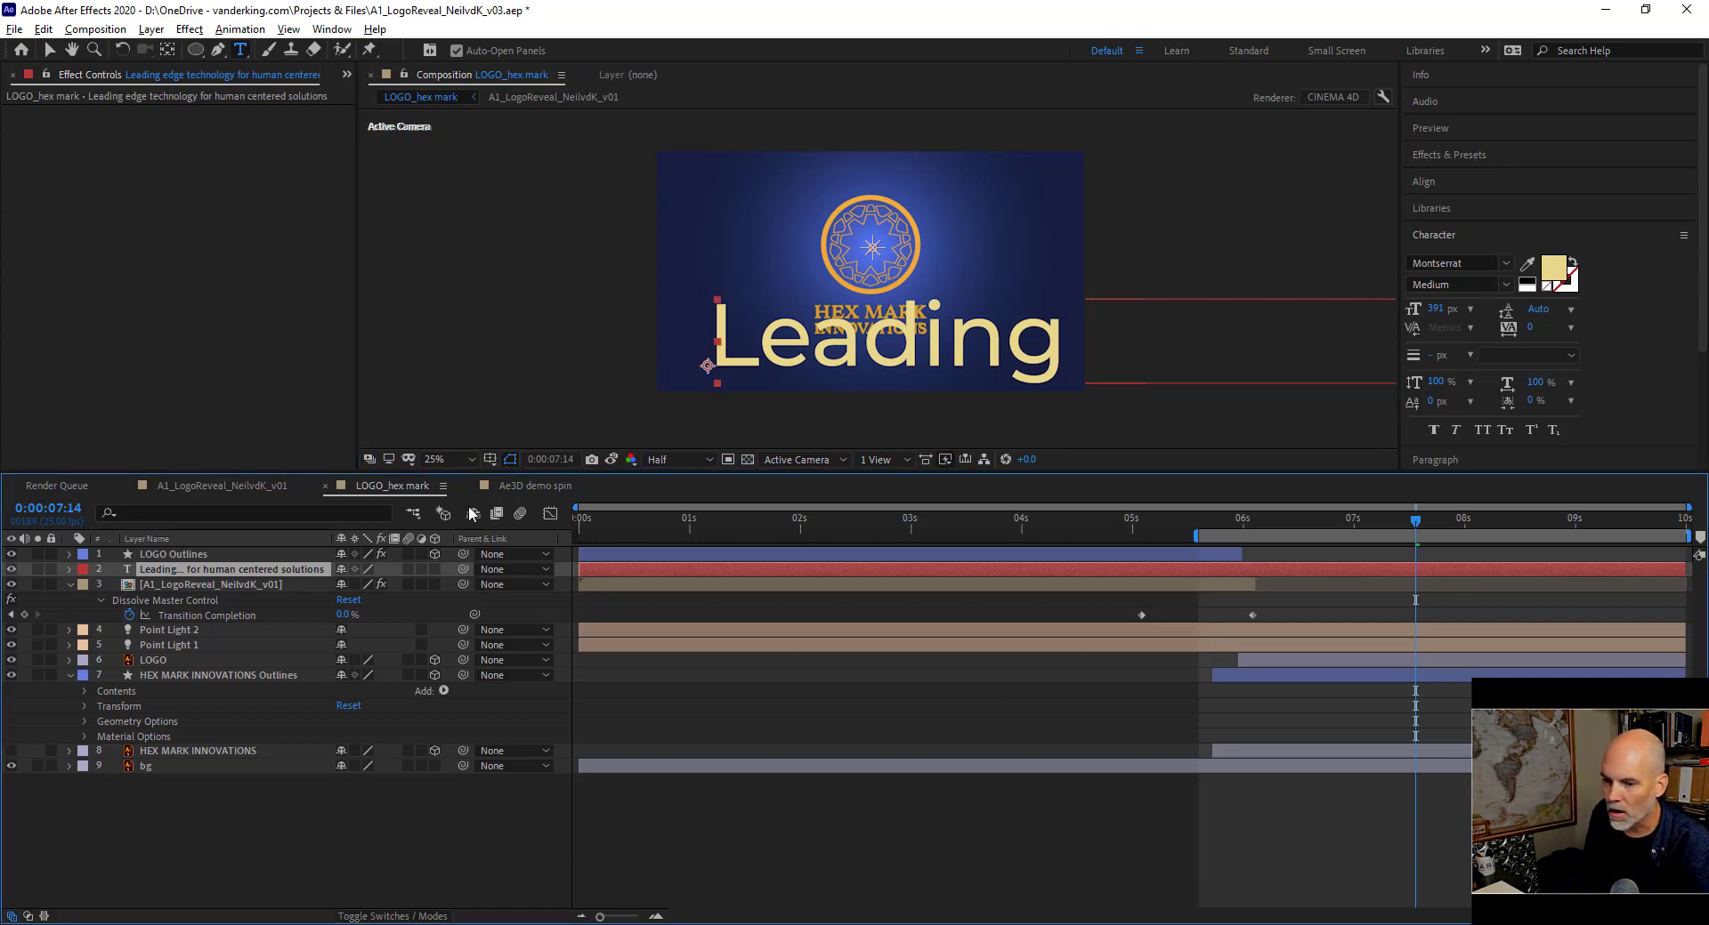
Set the tagline's font size to 49 px so the whole line fits in the frame.
click(1429, 310)
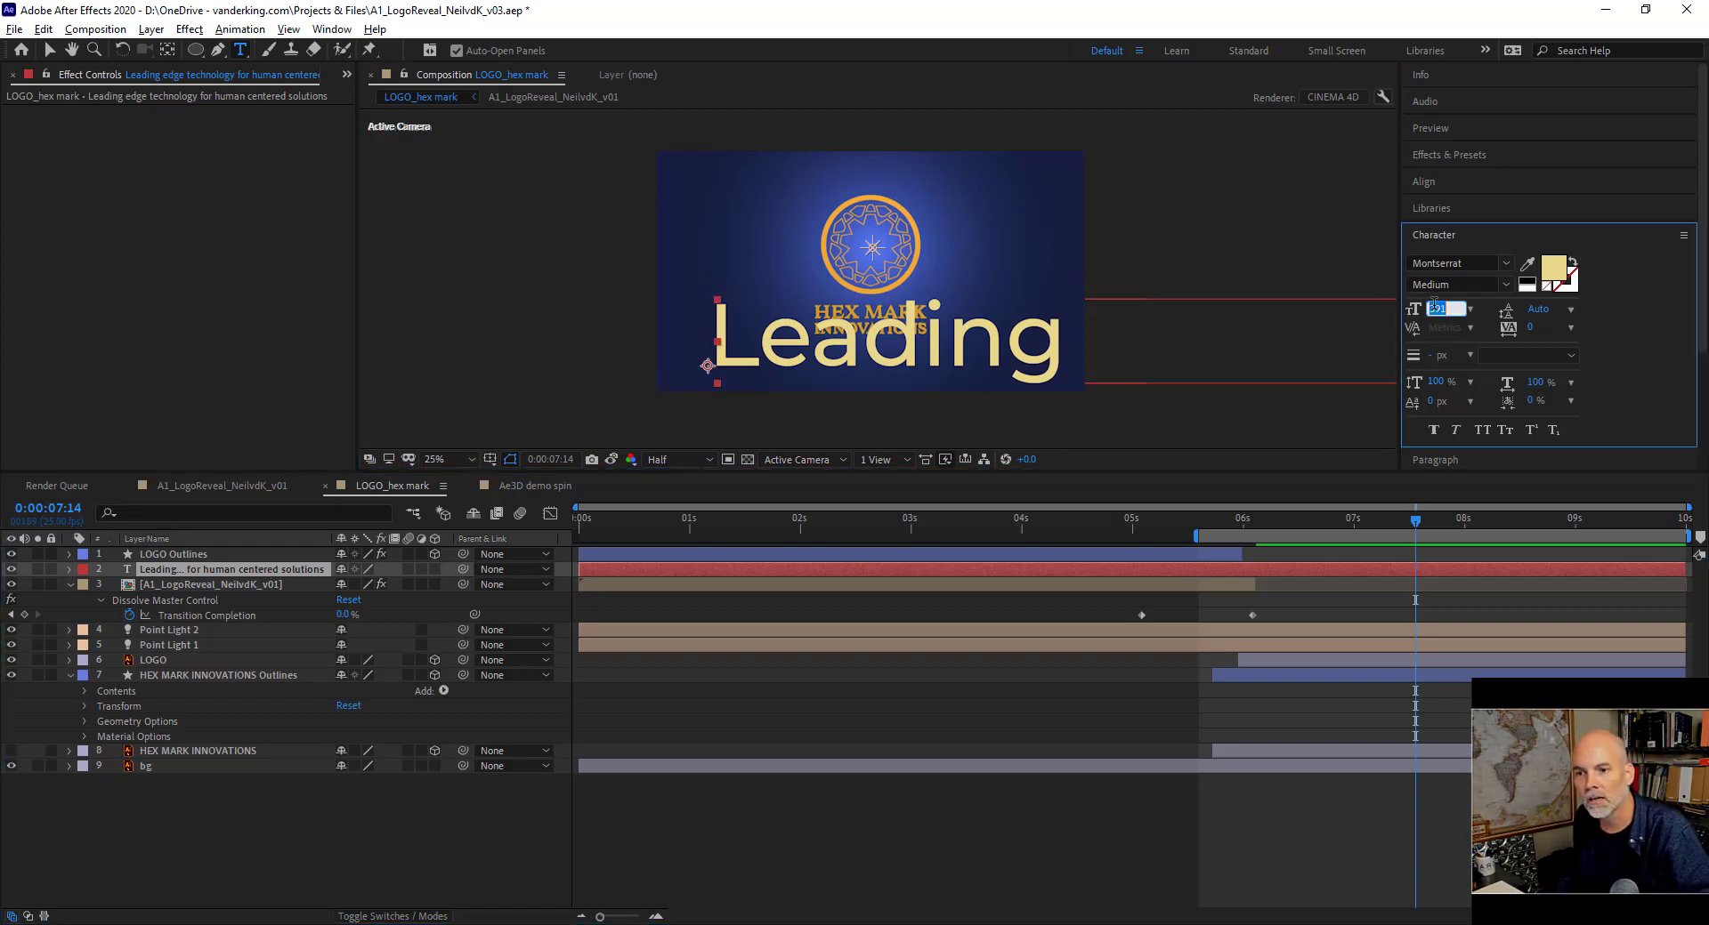
text(25)
key(Return)
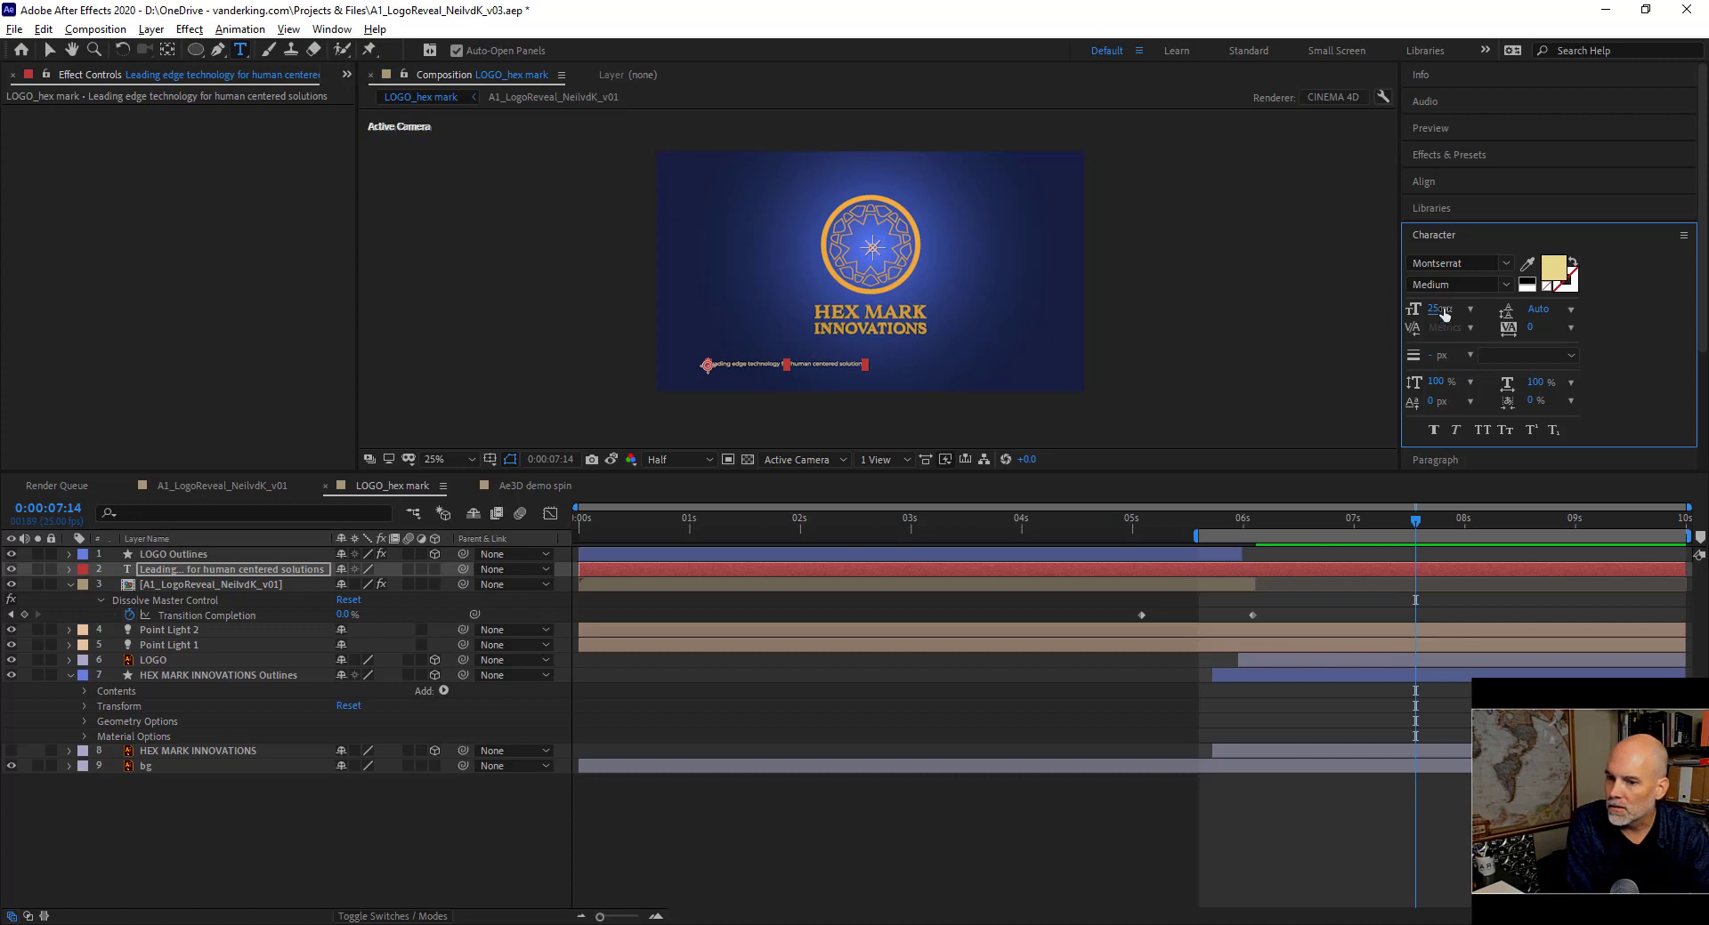
drag(1435, 311, 1461, 313)
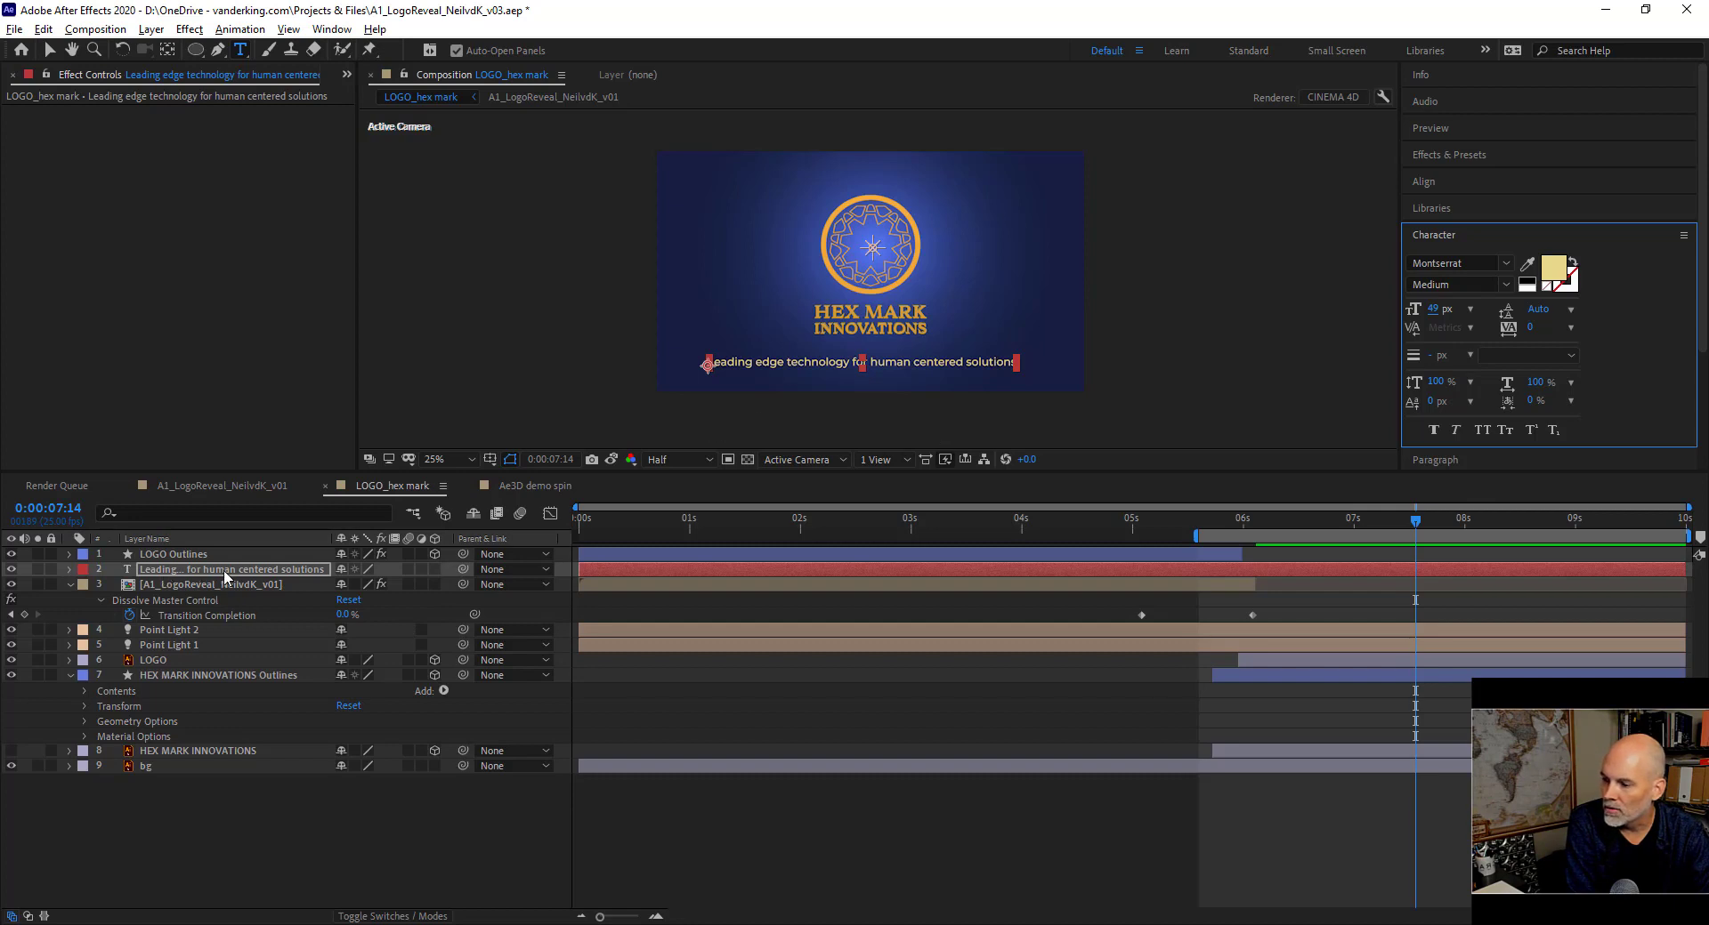
Center the tagline layer's anchor point in its layer content.
right_click(197, 575)
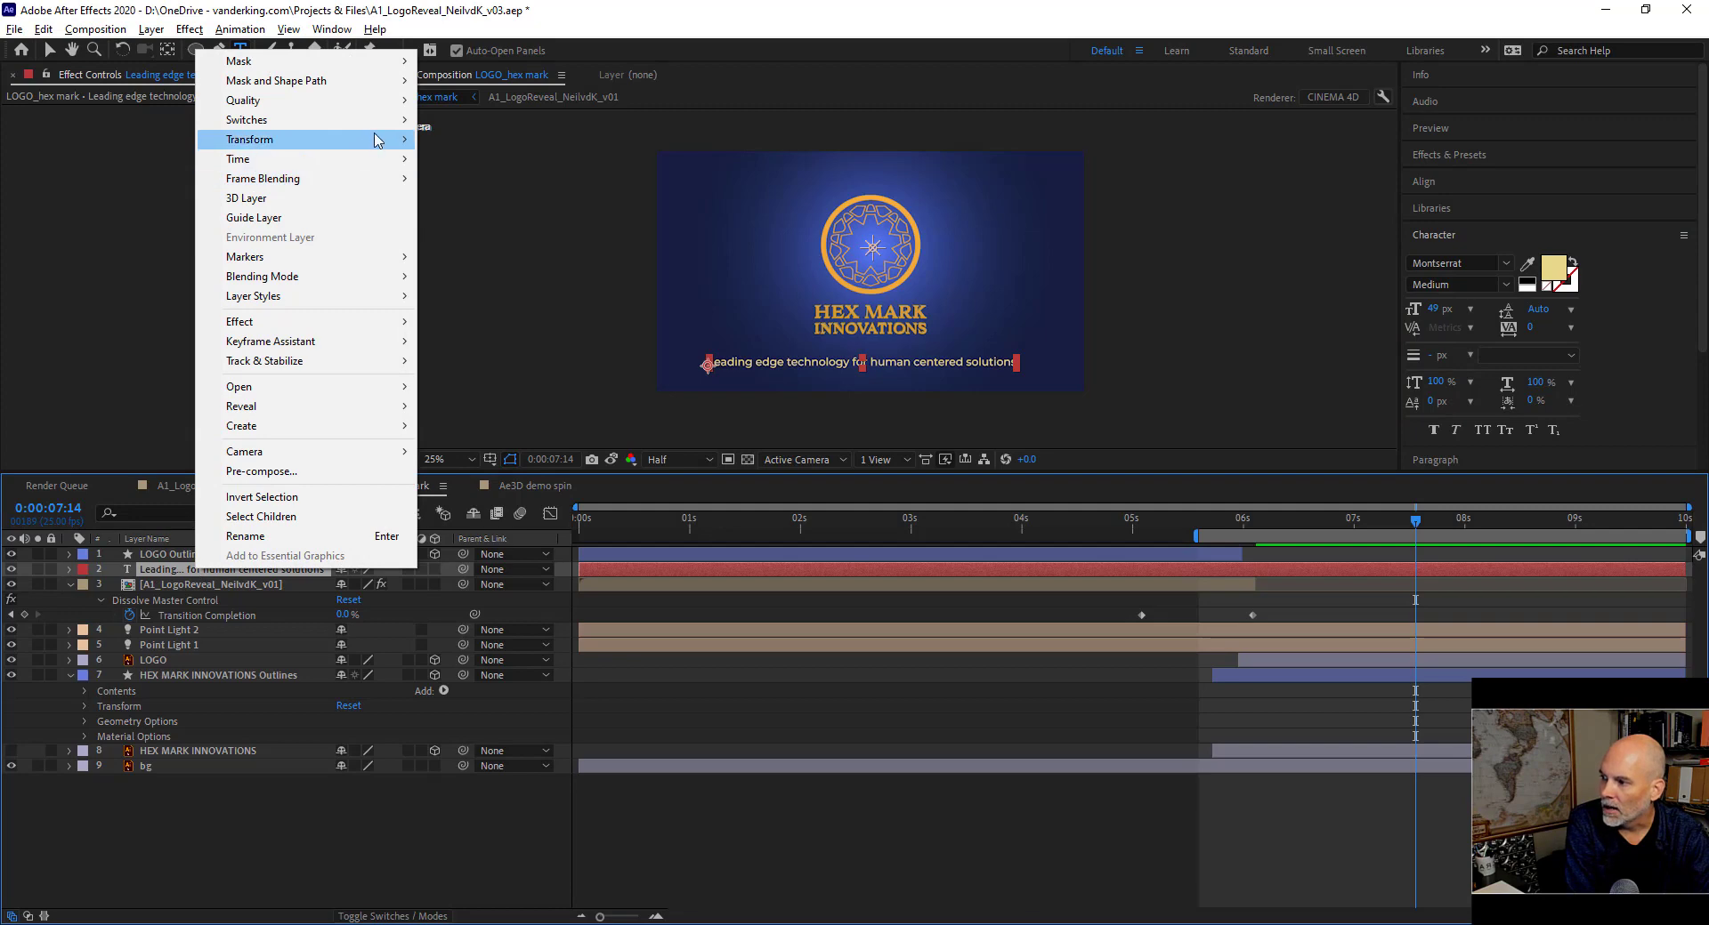
mouse_move(379, 139)
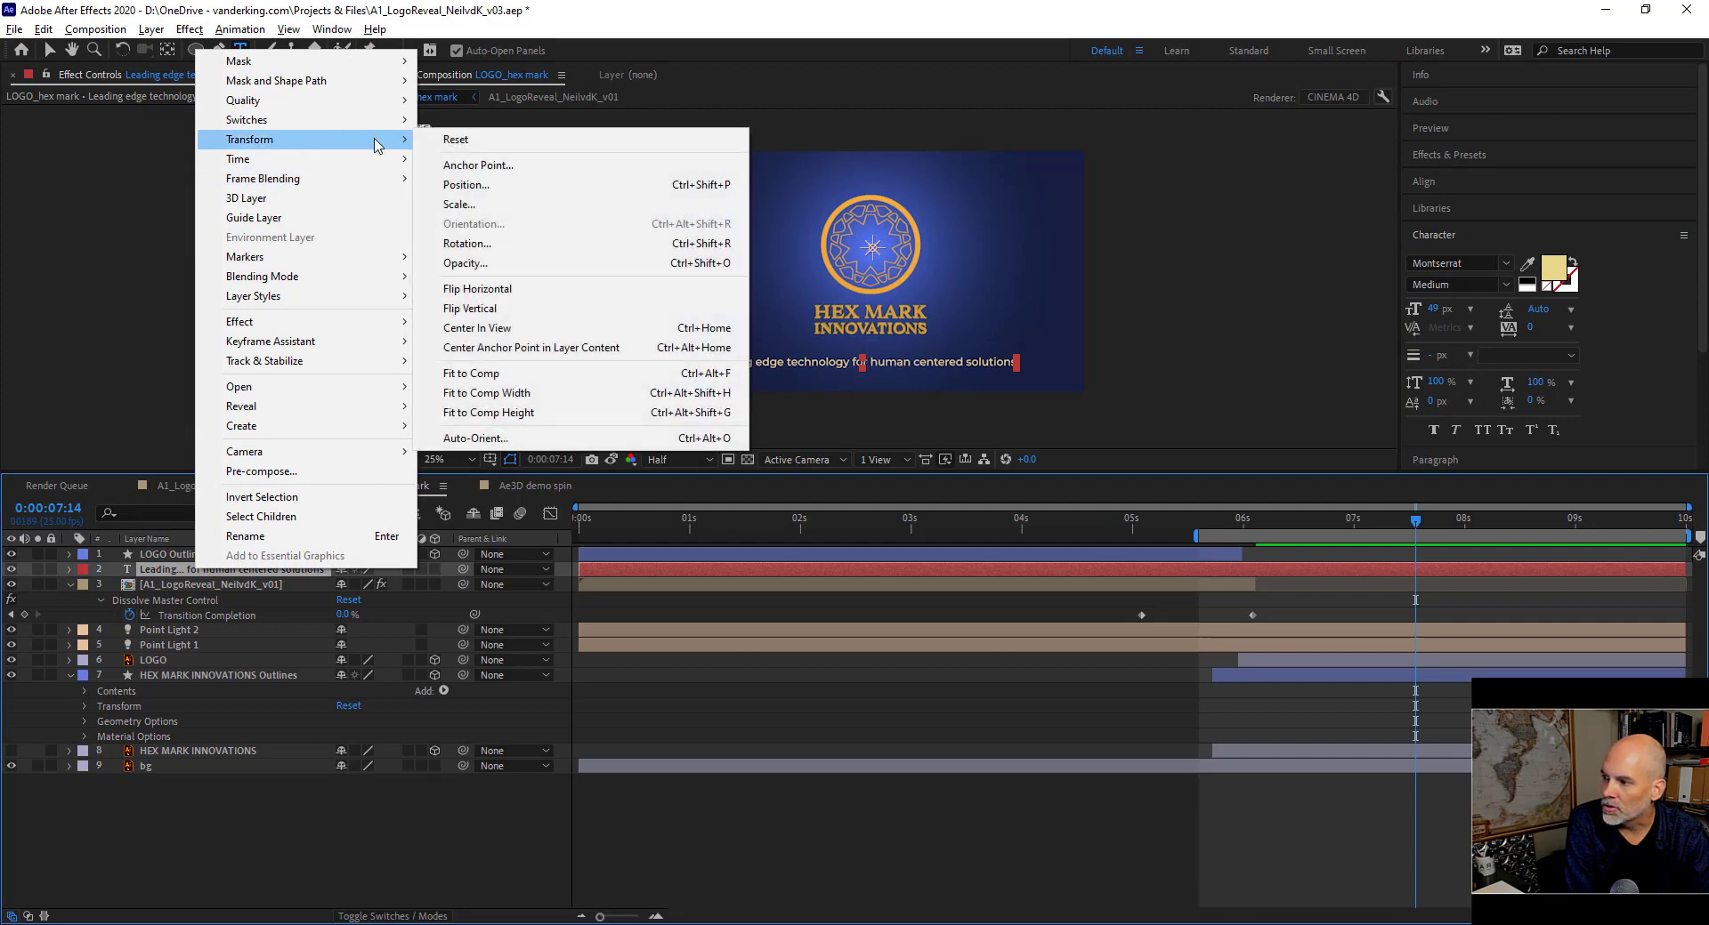
click(625, 351)
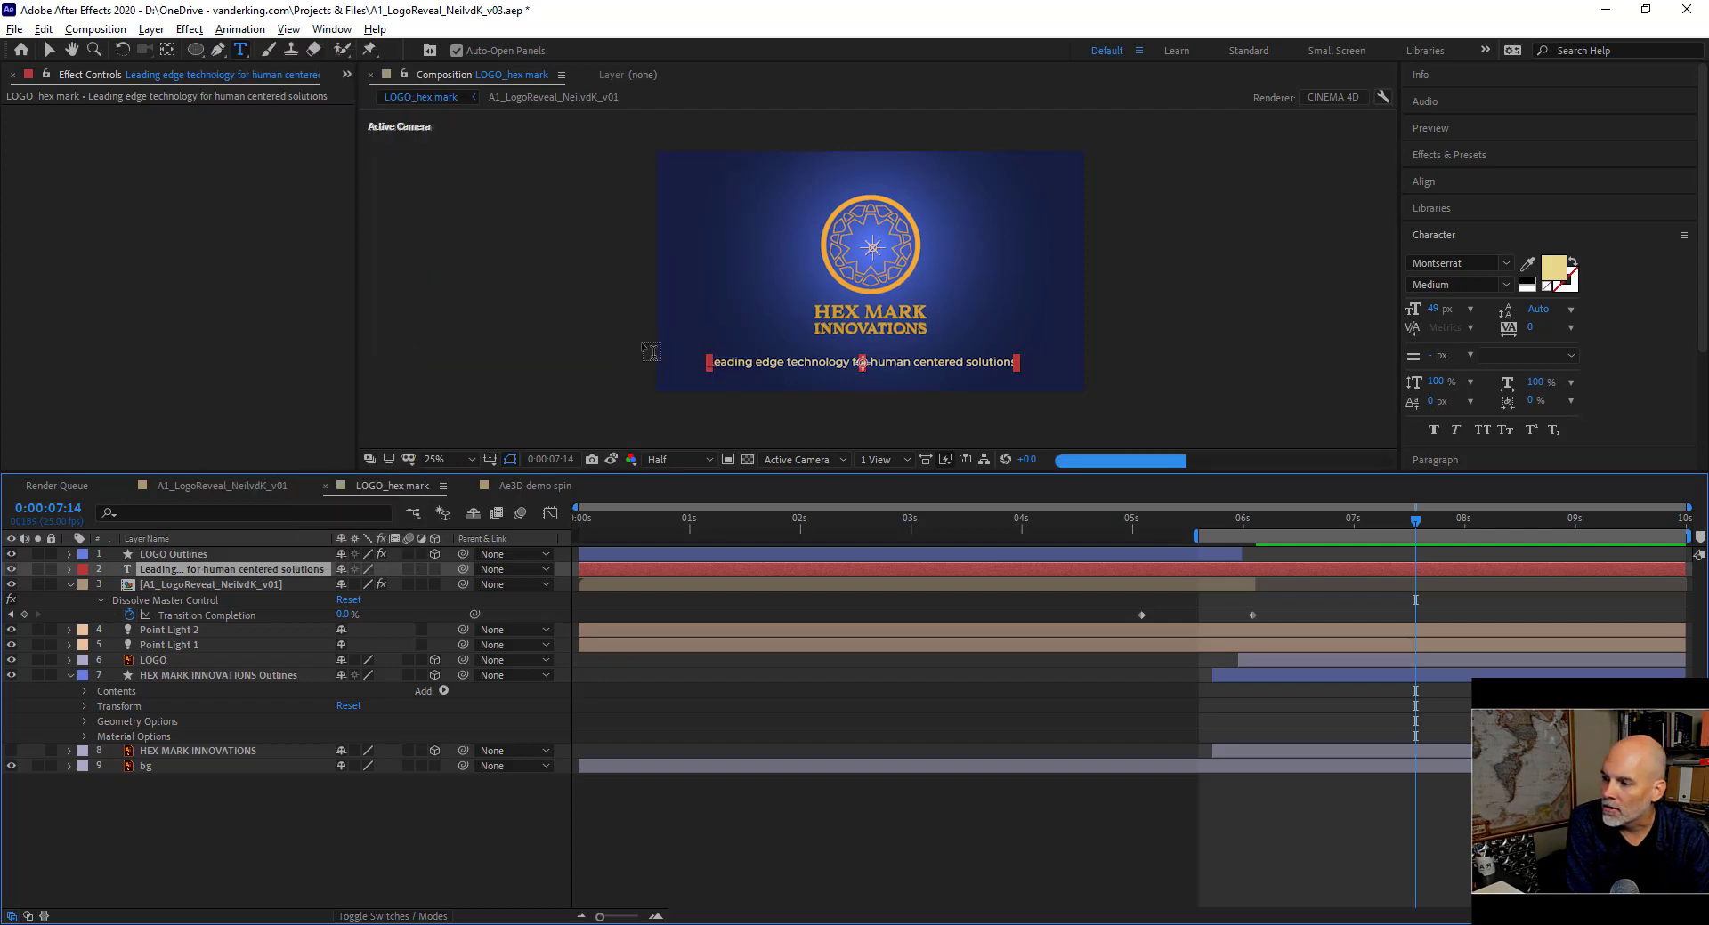
click(240, 30)
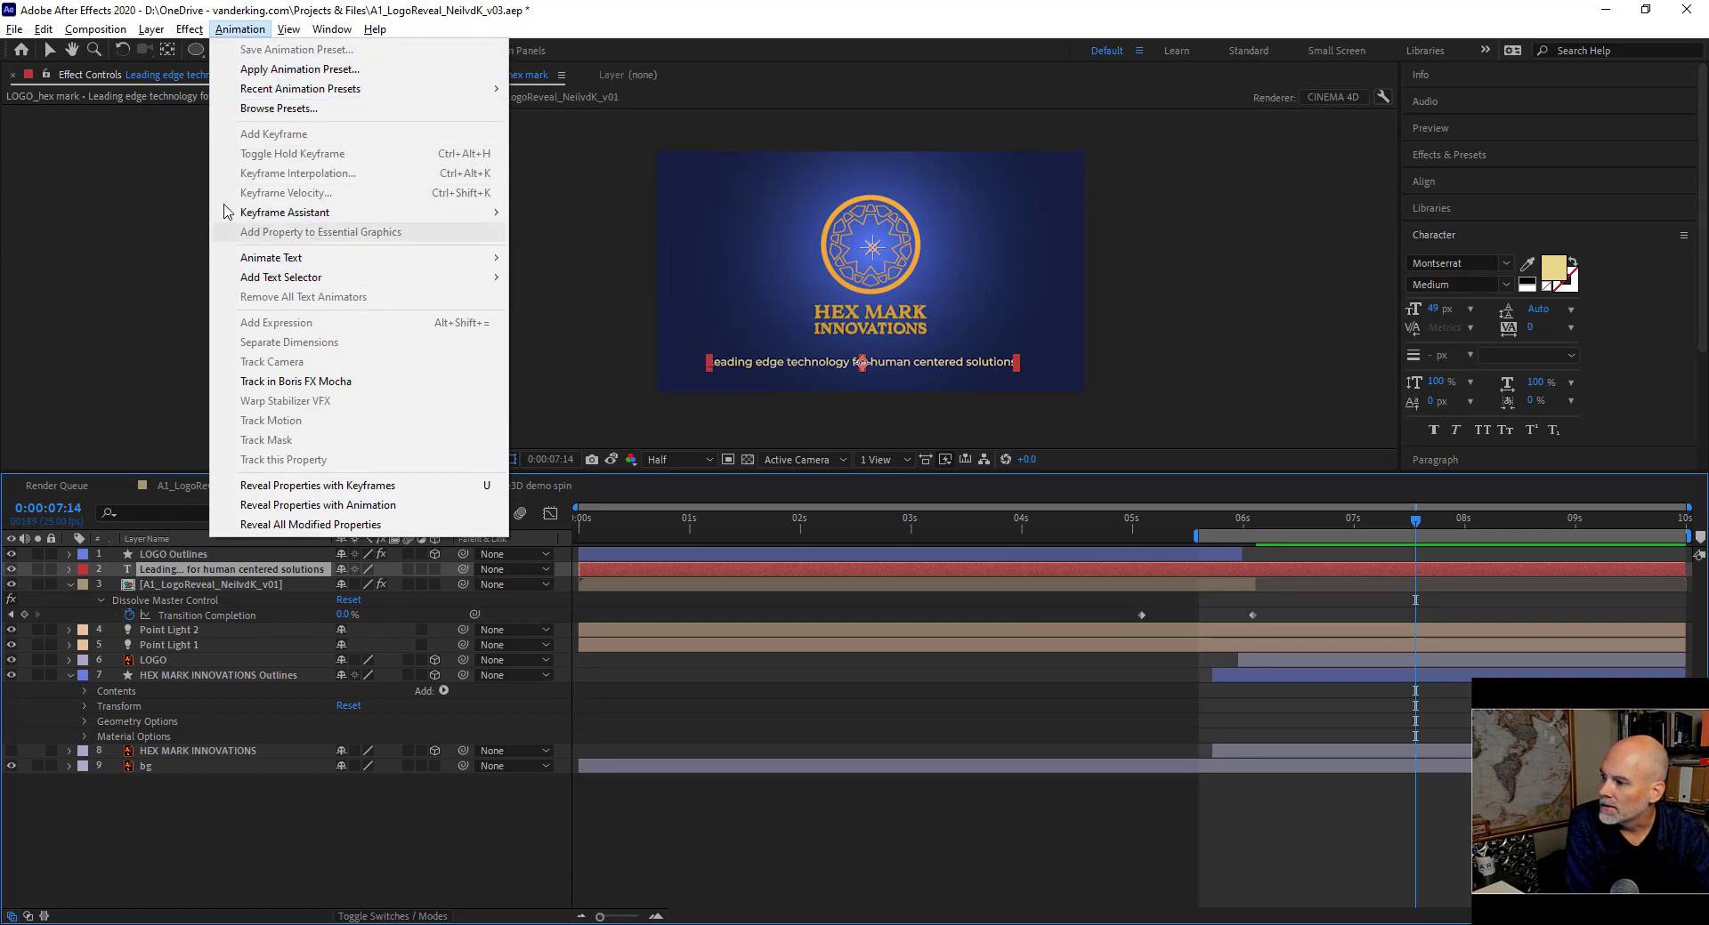
mouse_move(151, 29)
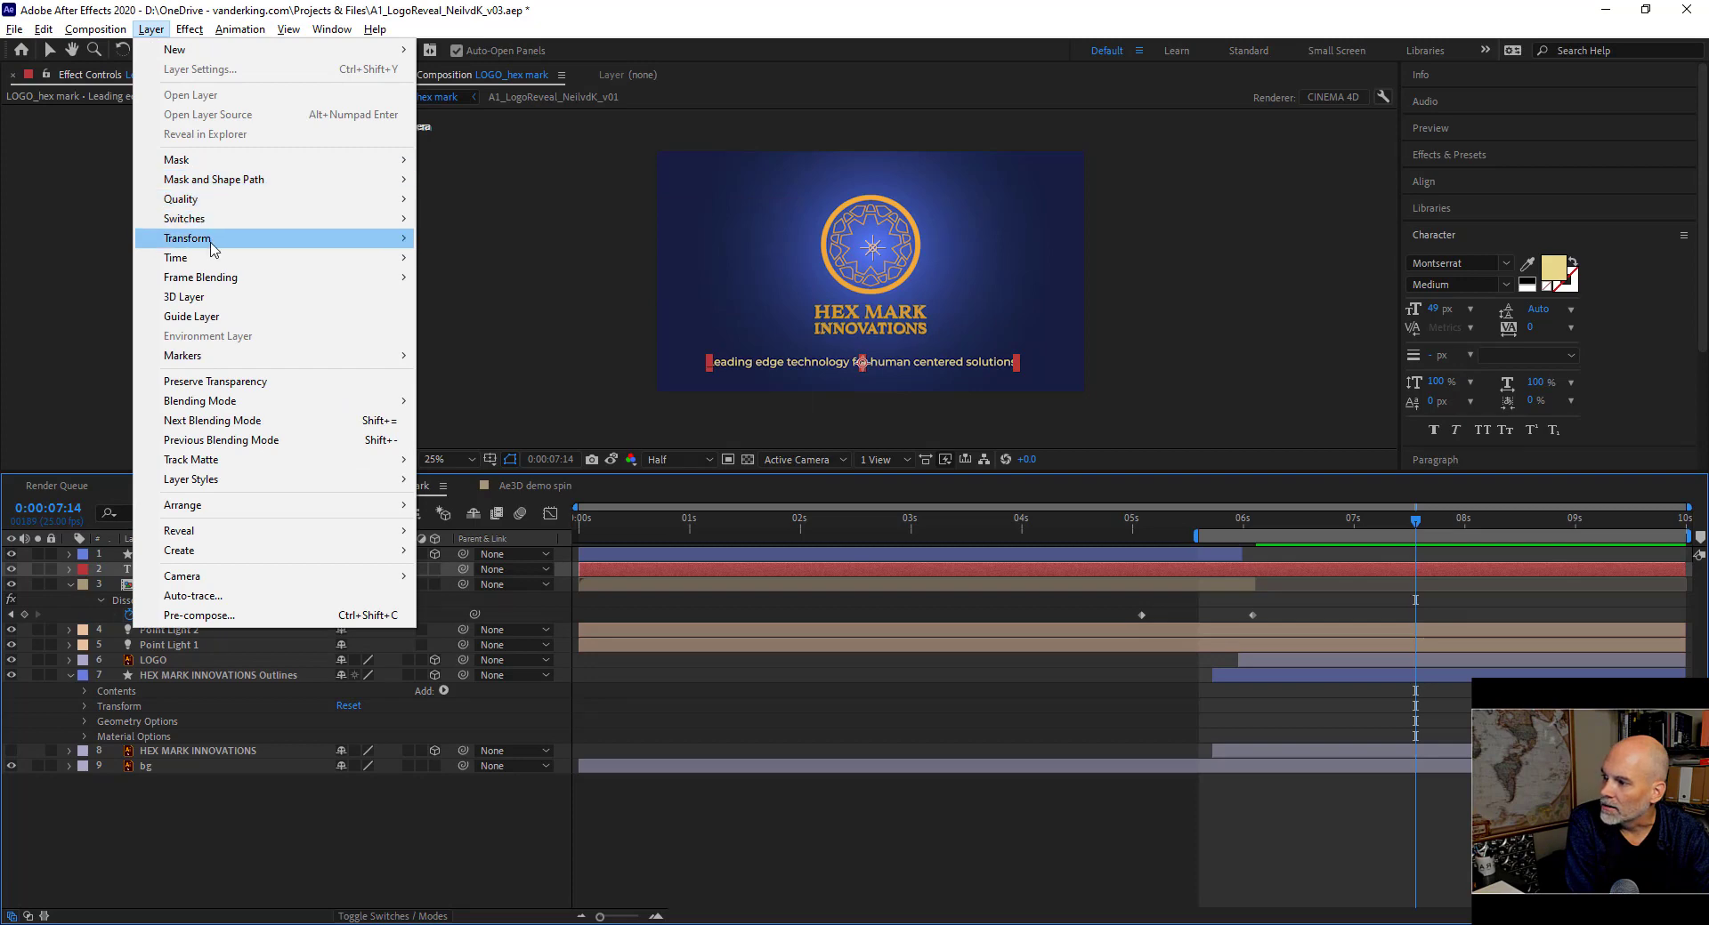
mouse_move(290, 246)
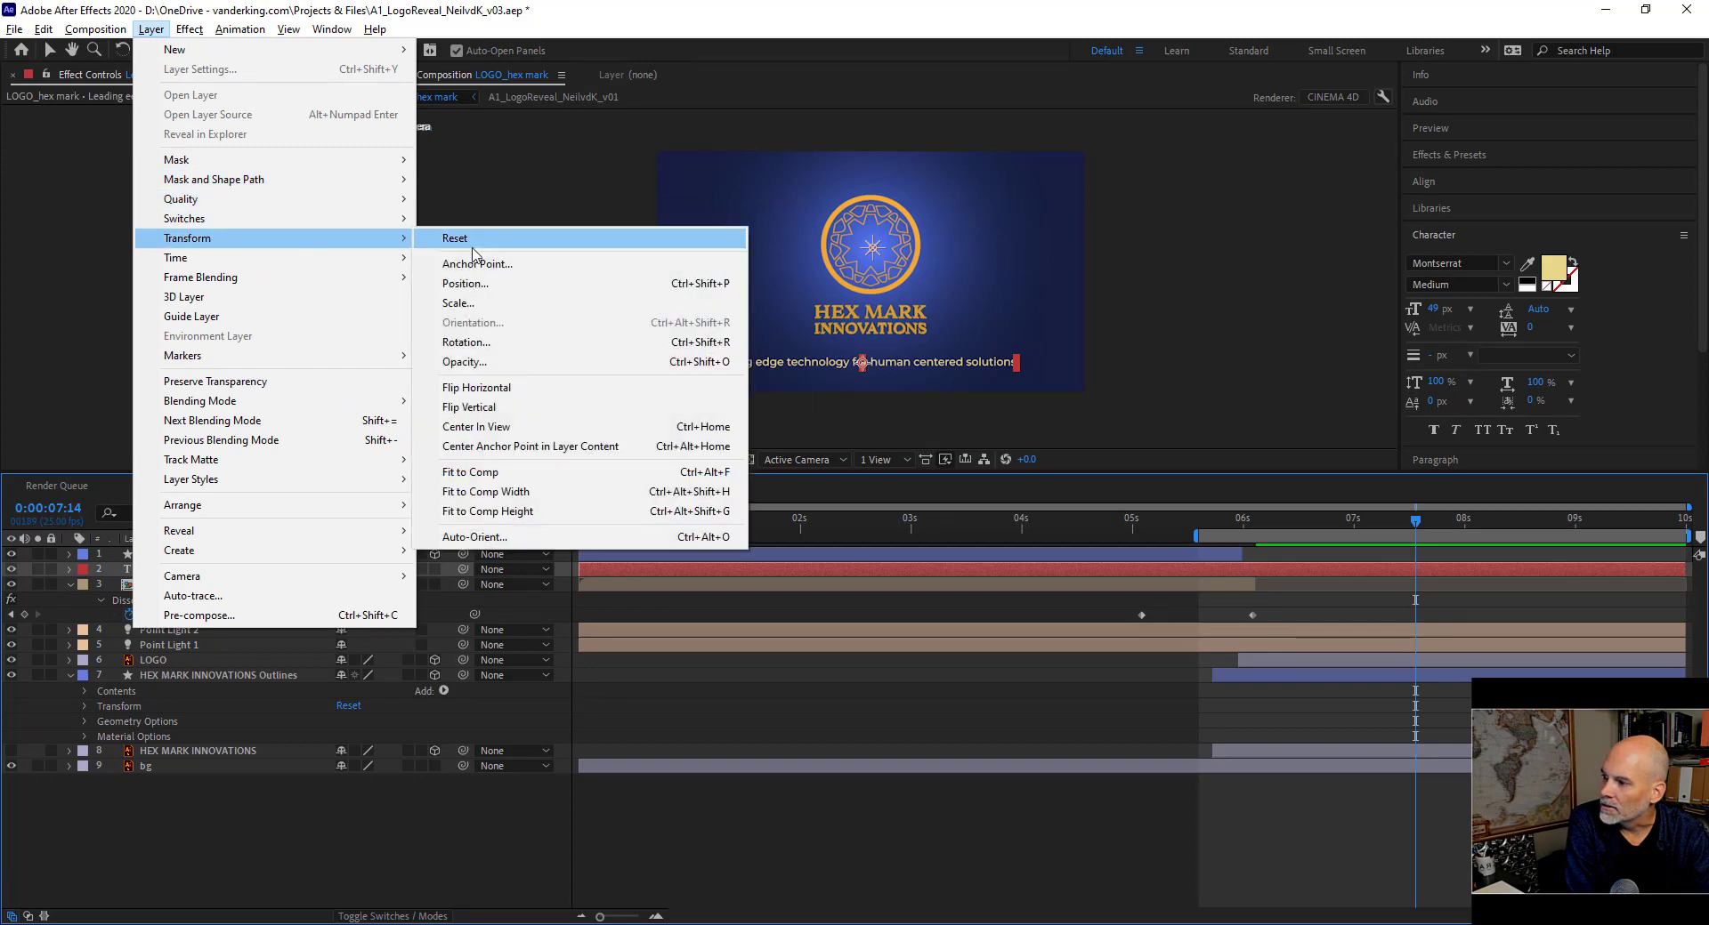
click(1406, 532)
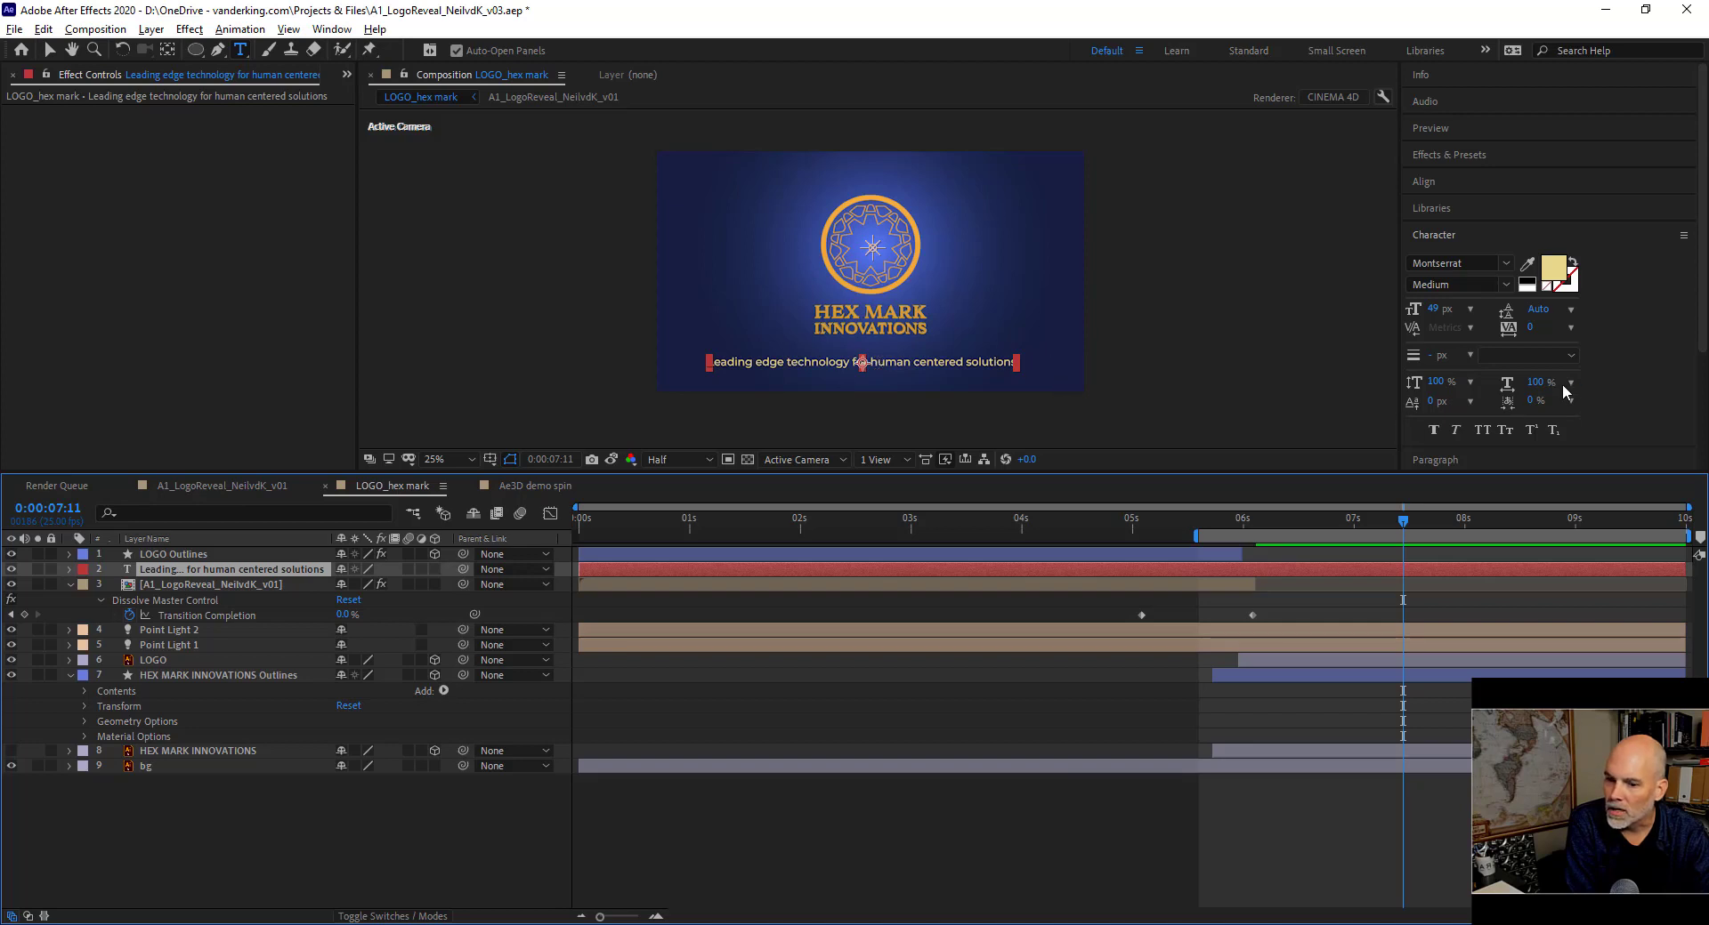
scroll(1557, 381, down, 3)
scroll(1432, 356, up, 3)
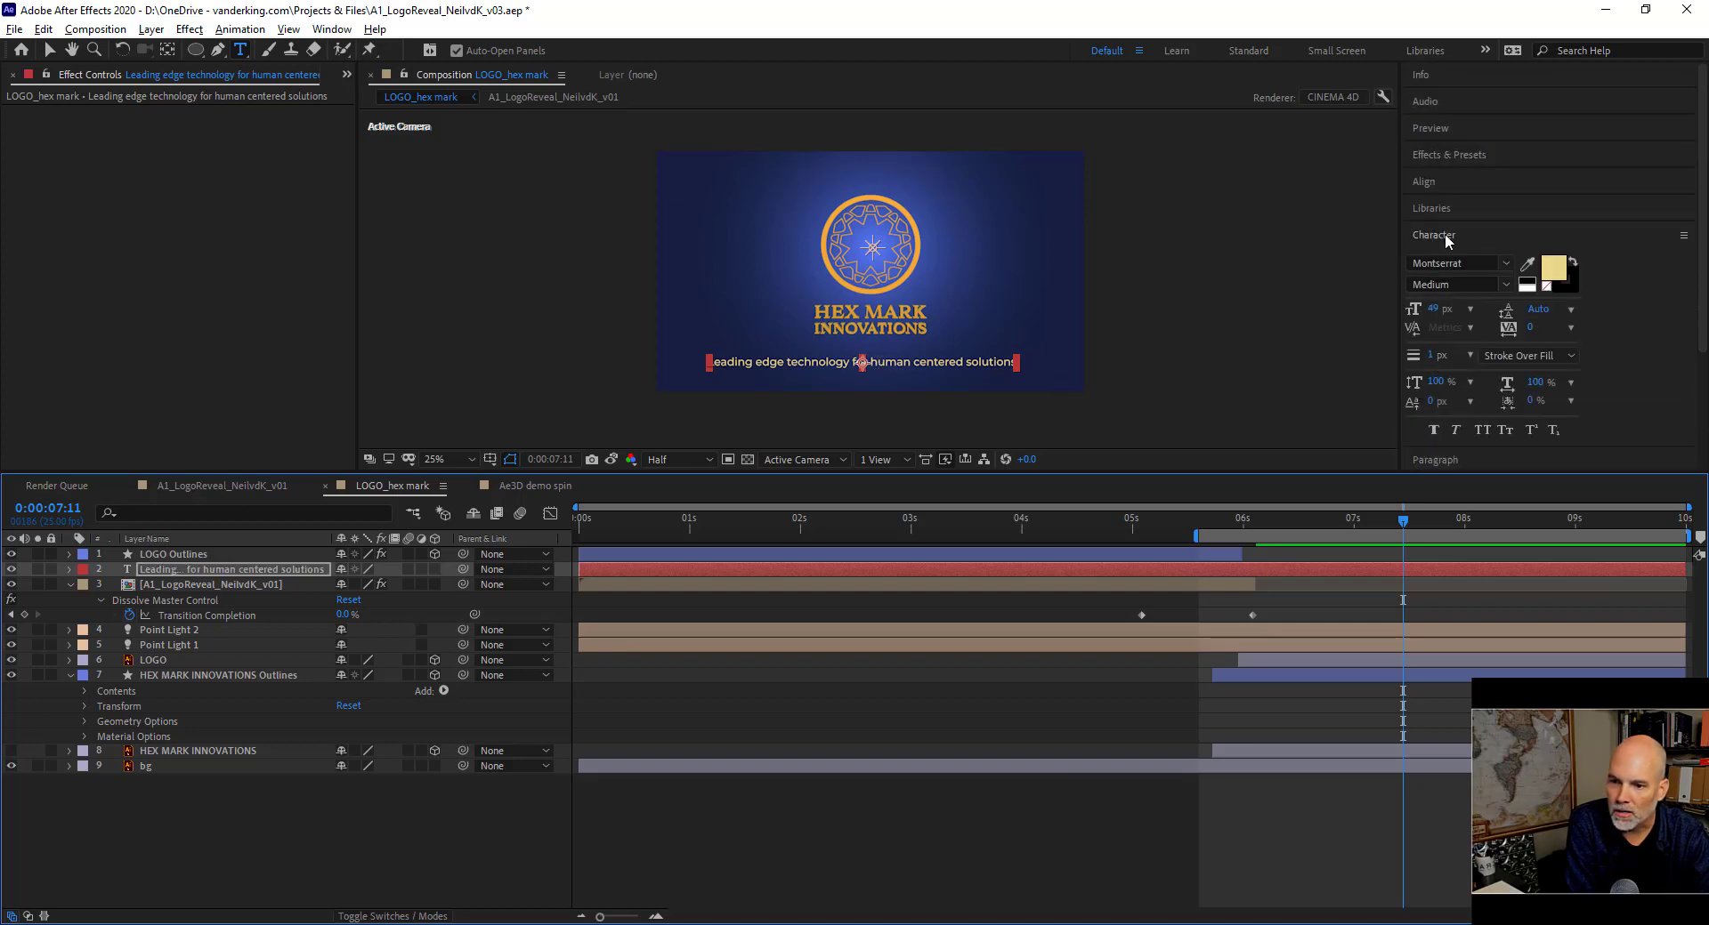
Align the tagline horizontally to the center of the composition and deselect it.
click(1454, 182)
click(1449, 226)
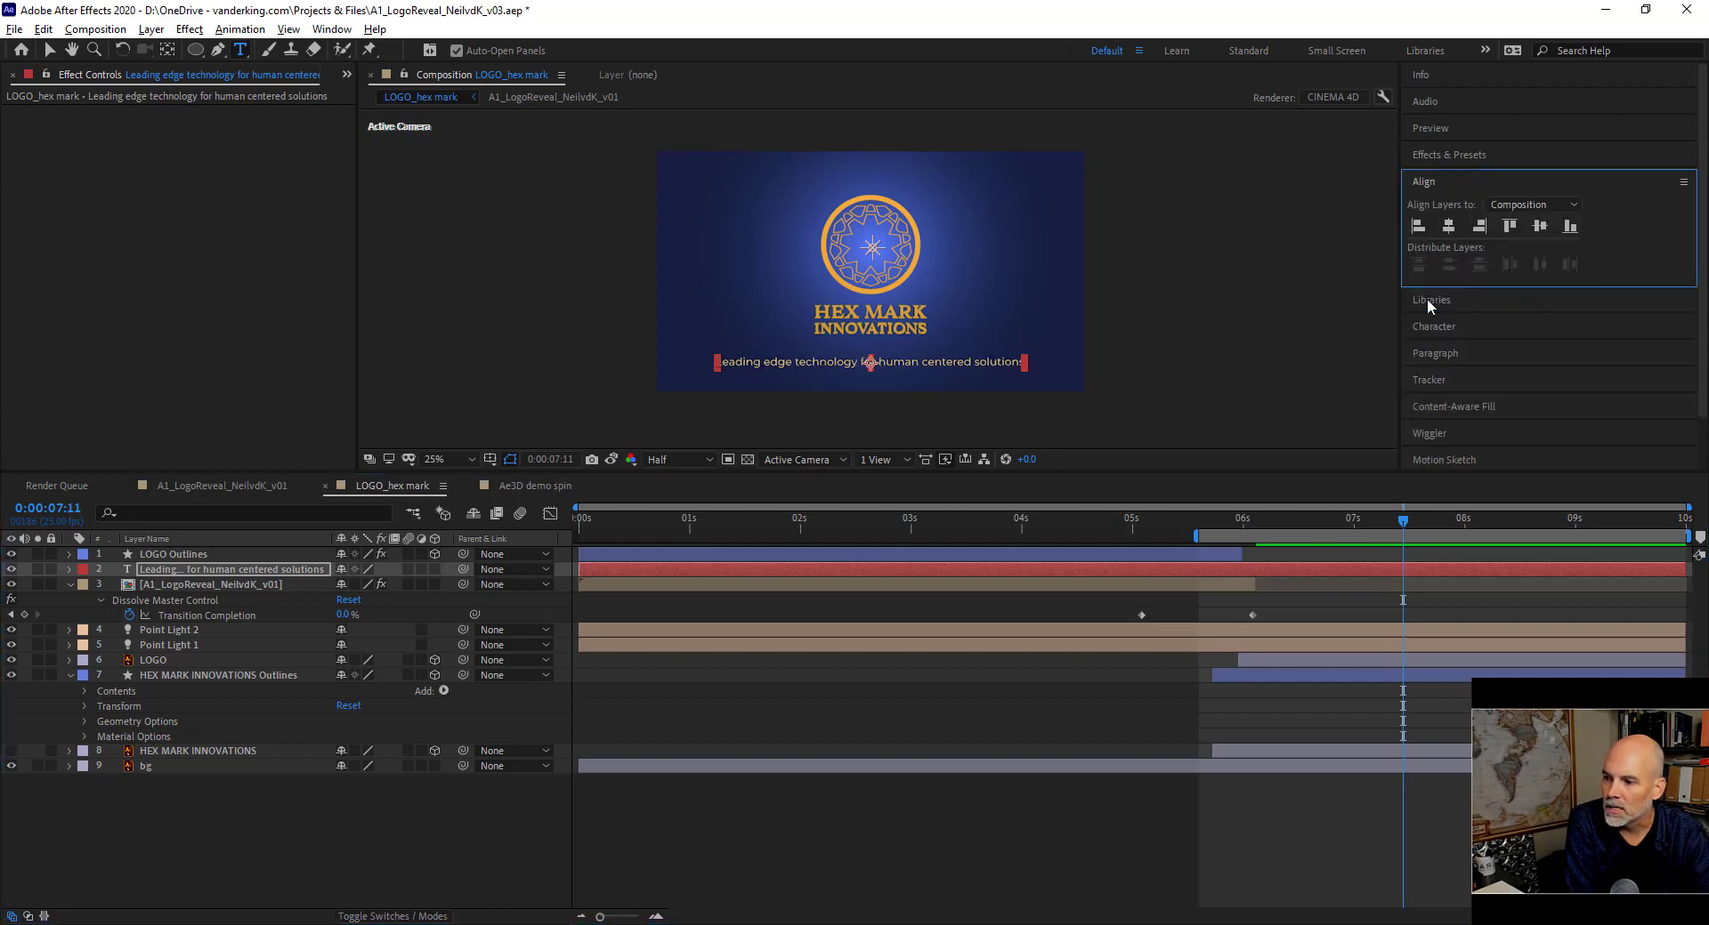
click(1302, 615)
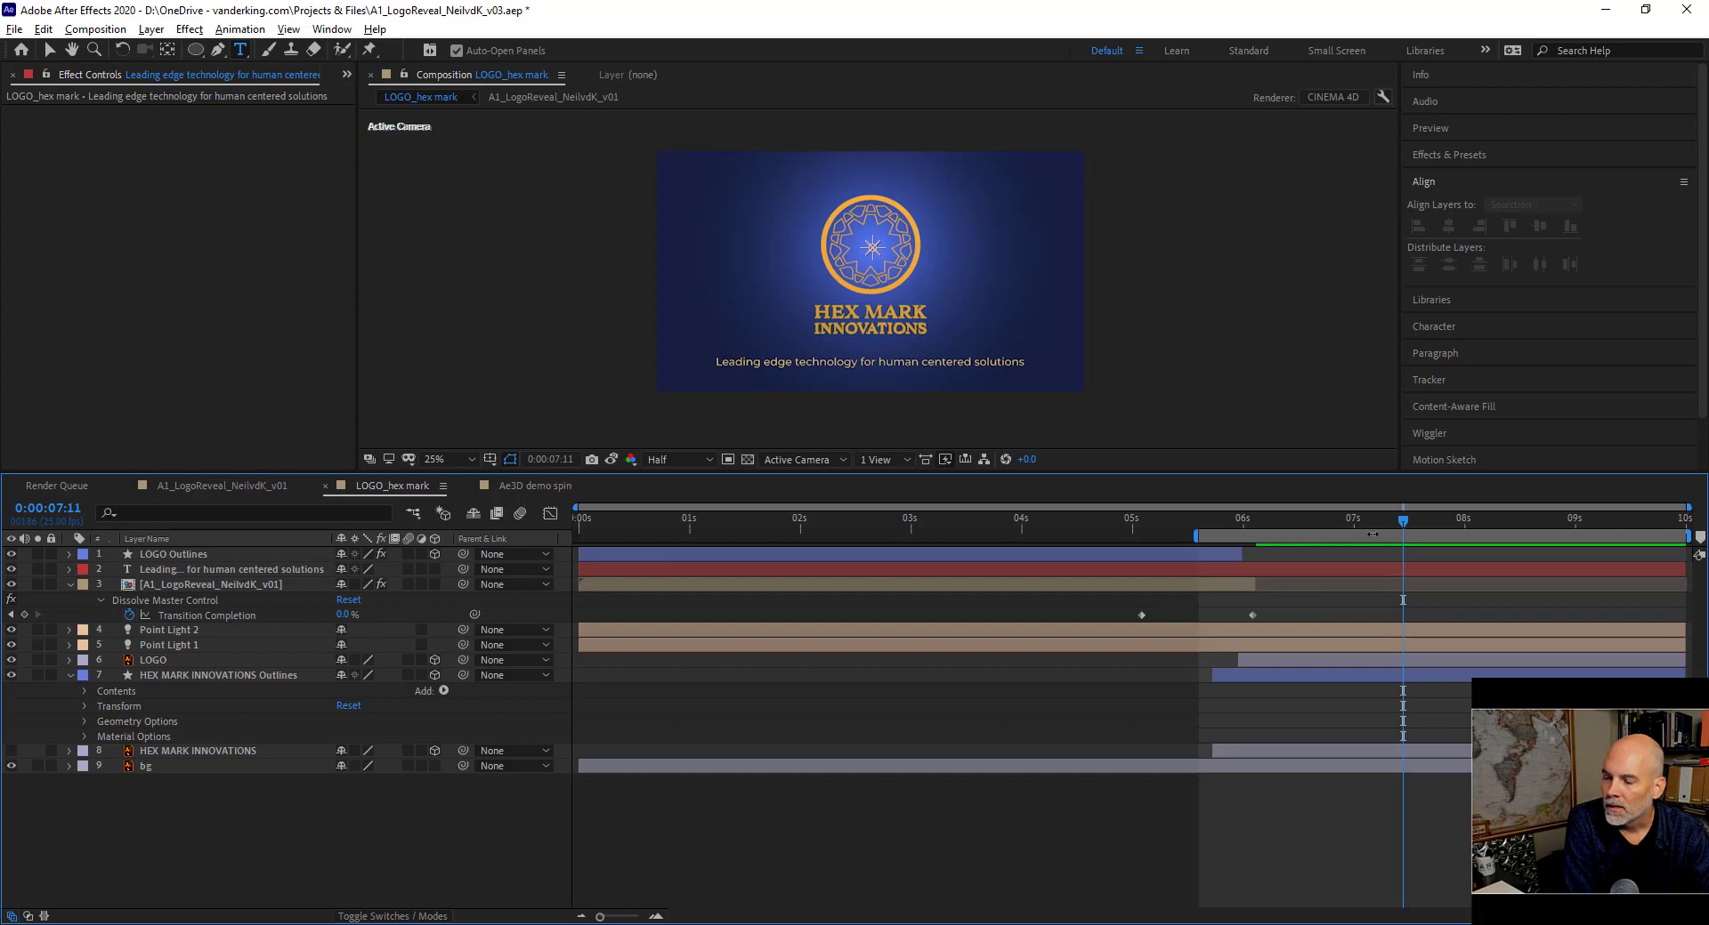
Move the playhead to 0:00:07:03 and reveal the keyframed properties of LOGO Outlines.
mouse_move(1362, 525)
mouse_down()
mouse_move(1237, 526)
mouse_move(1369, 521)
mouse_up()
click(296, 567)
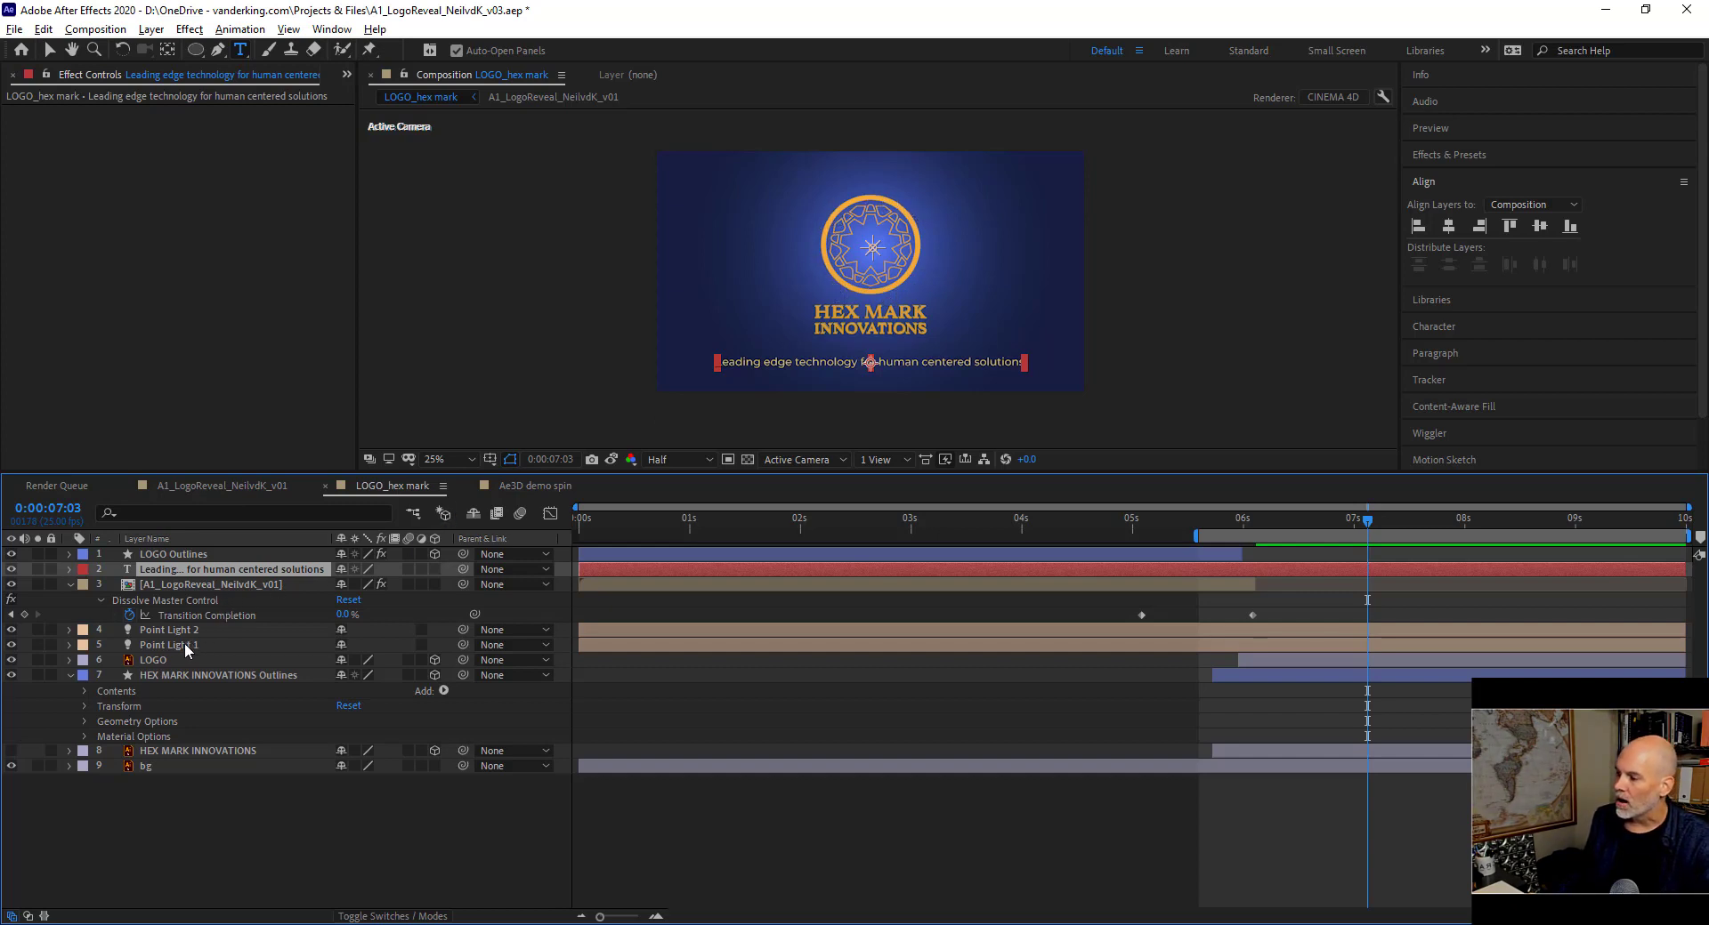
click(174, 555)
key(u)
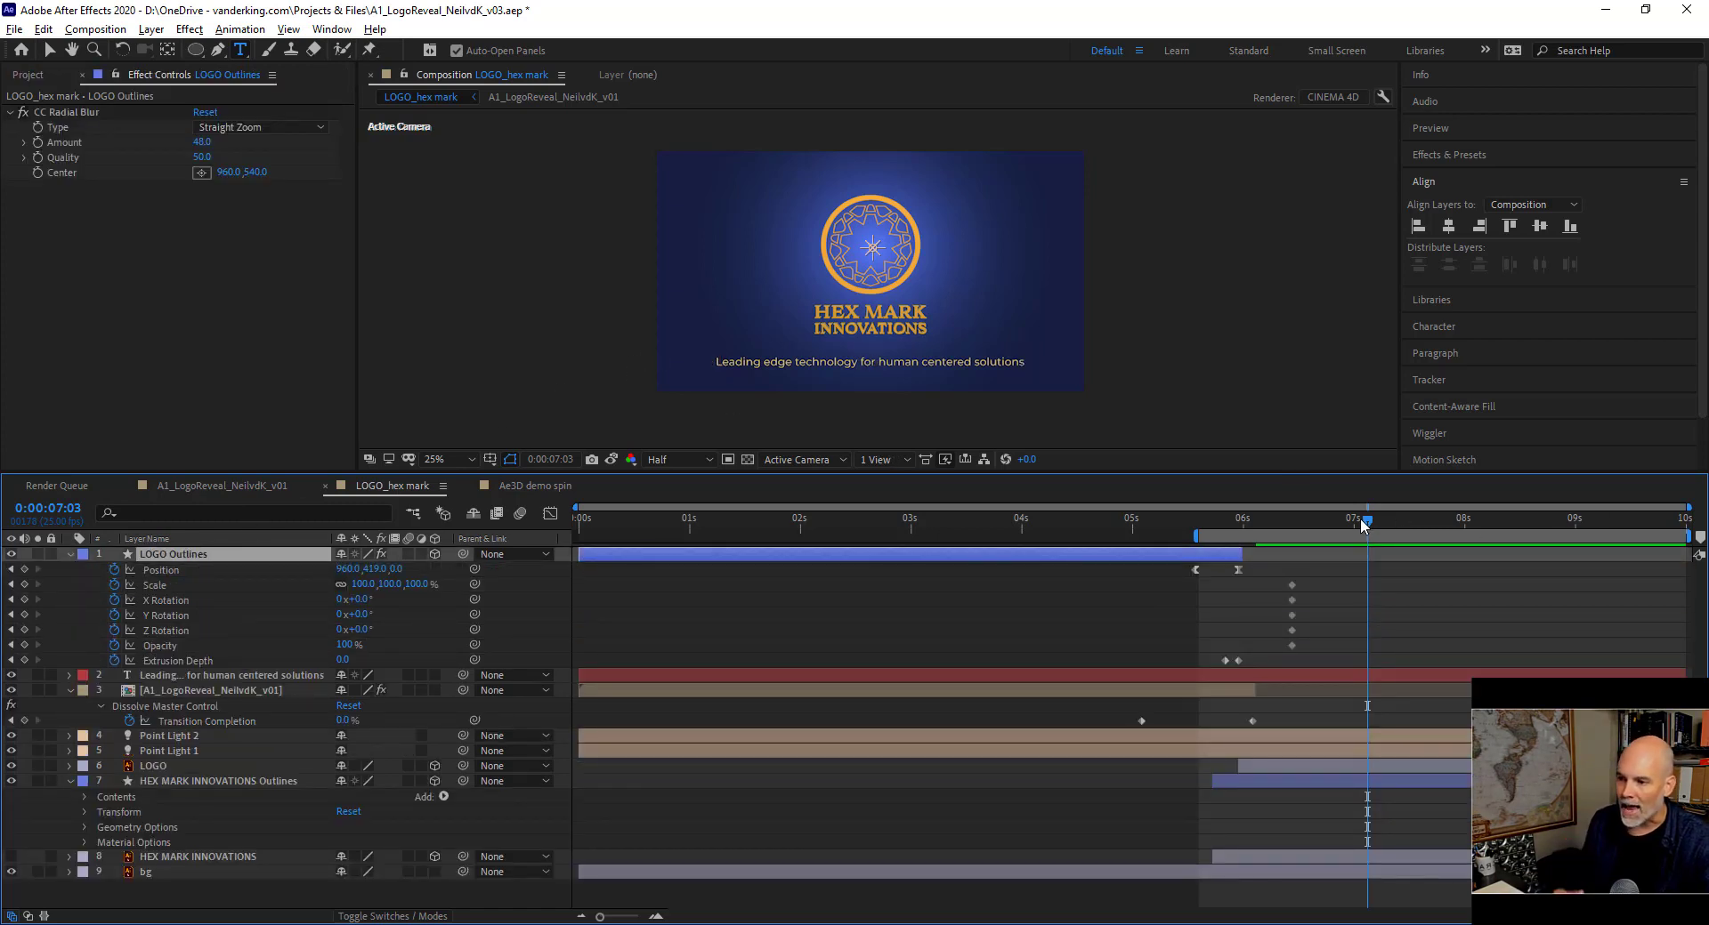
At 0:00:06:23, move the tagline slightly up toward the HEX MARK INNOVATIONS text.
drag(1367, 521, 1348, 535)
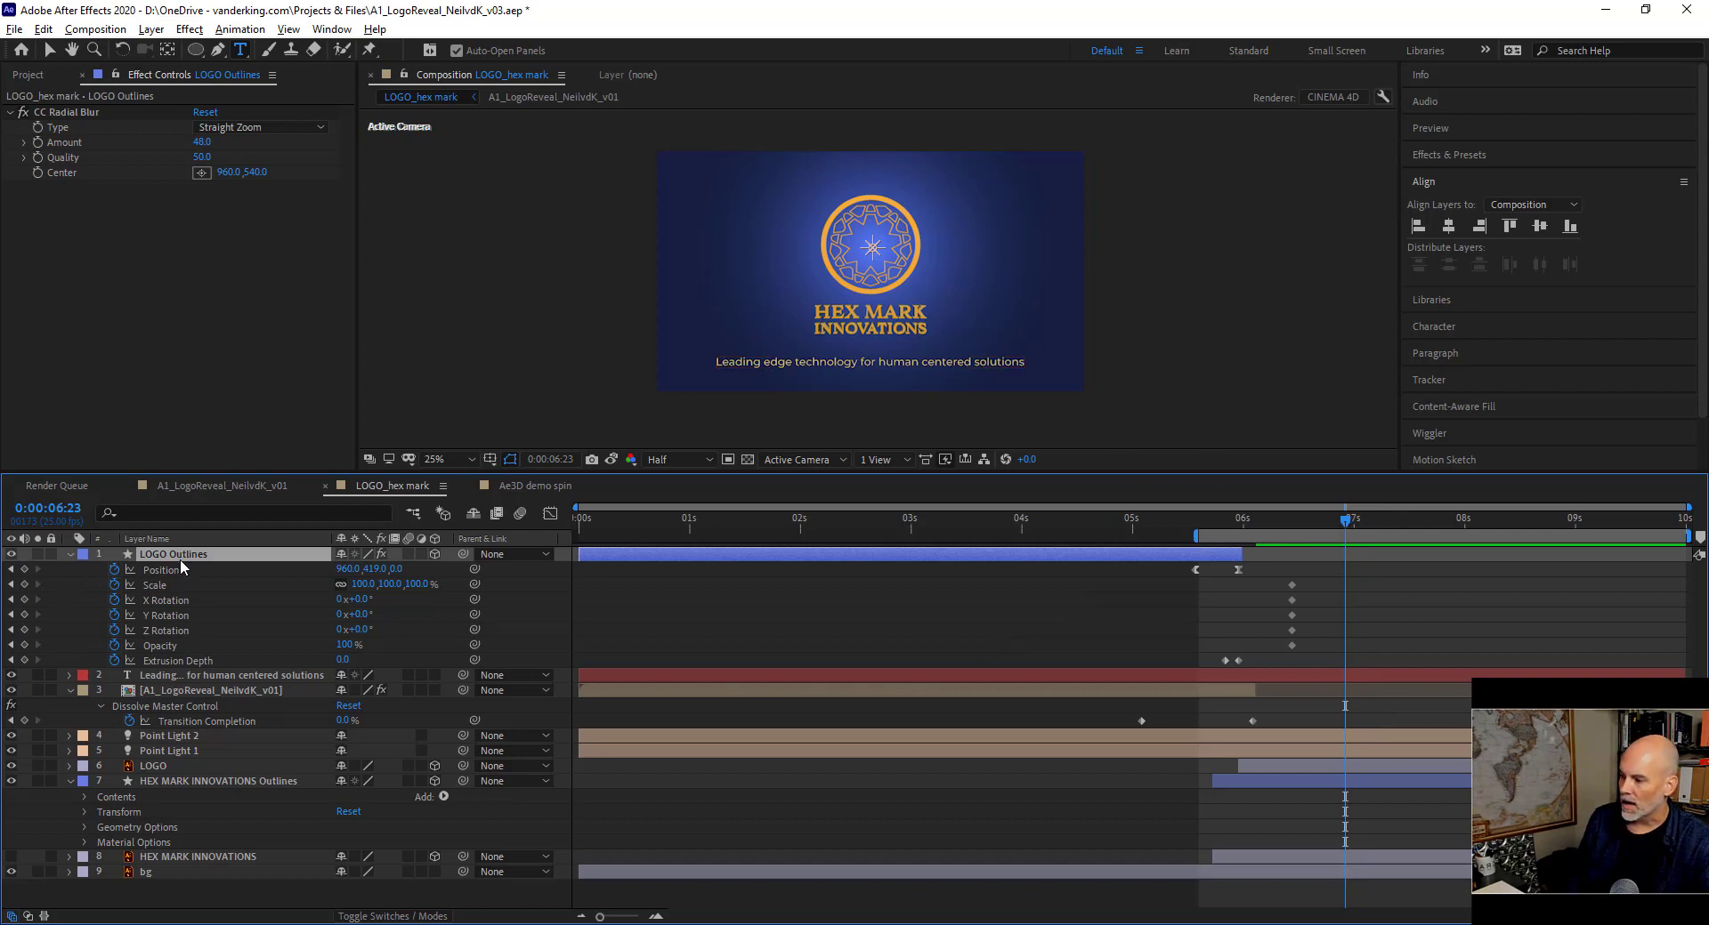
click(187, 675)
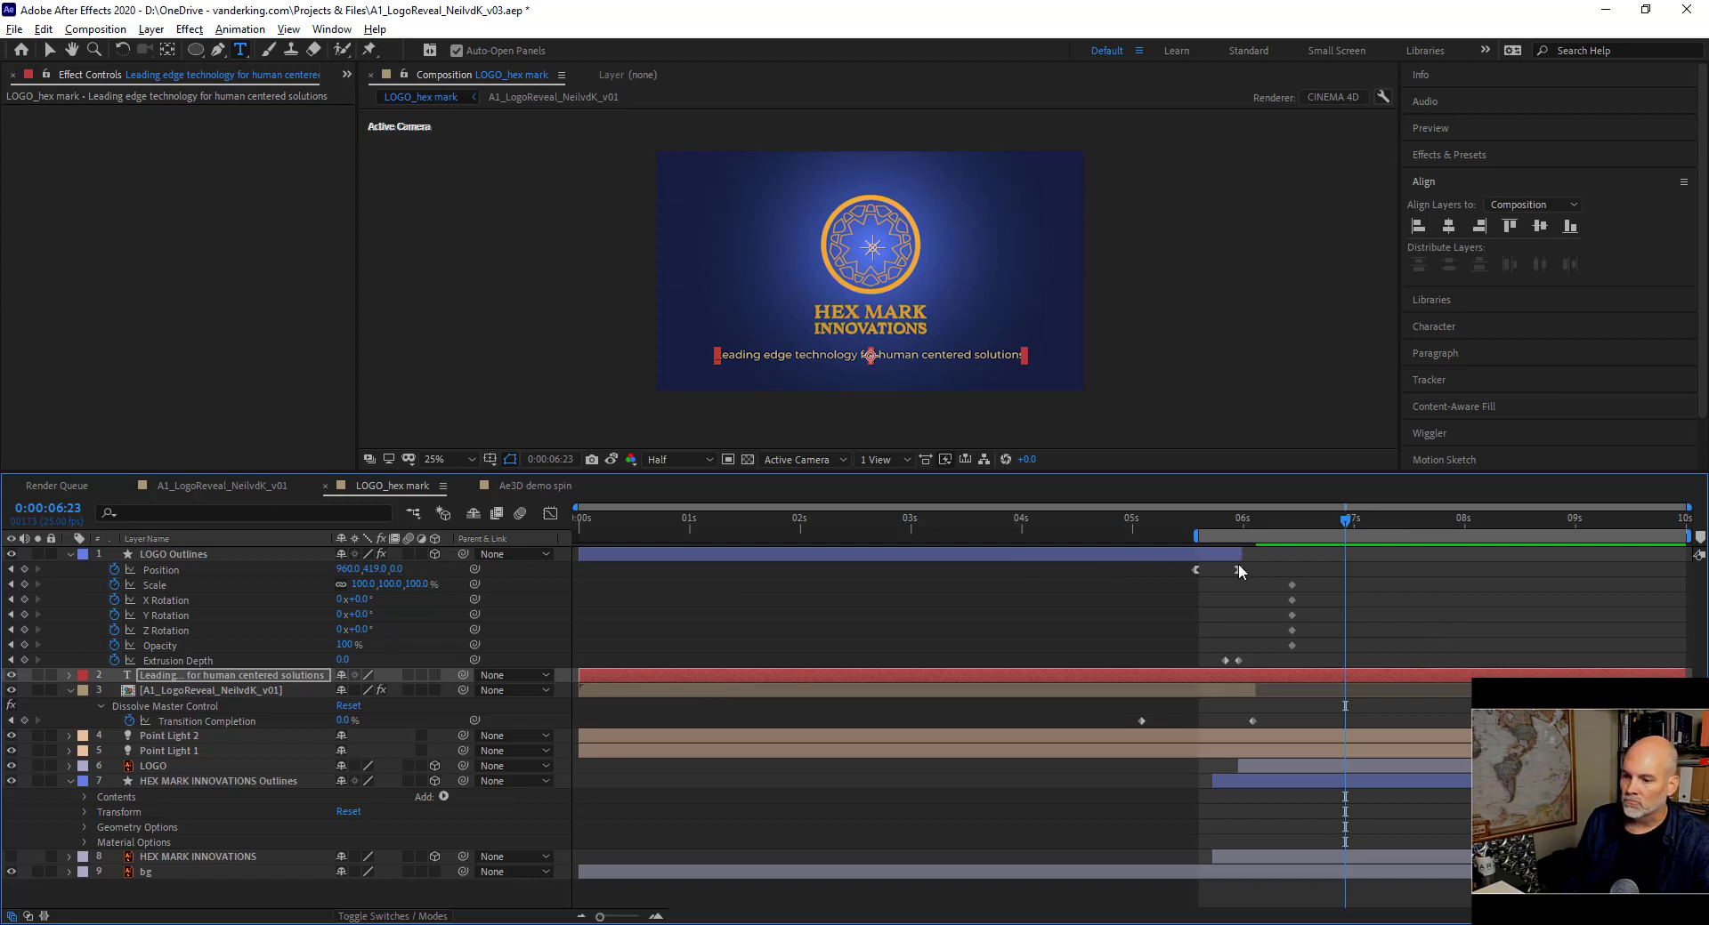
Duplicate the LOGO Outlines layer and reveal the copy's keyframed properties.
click(192, 554)
key(ctrl+d)
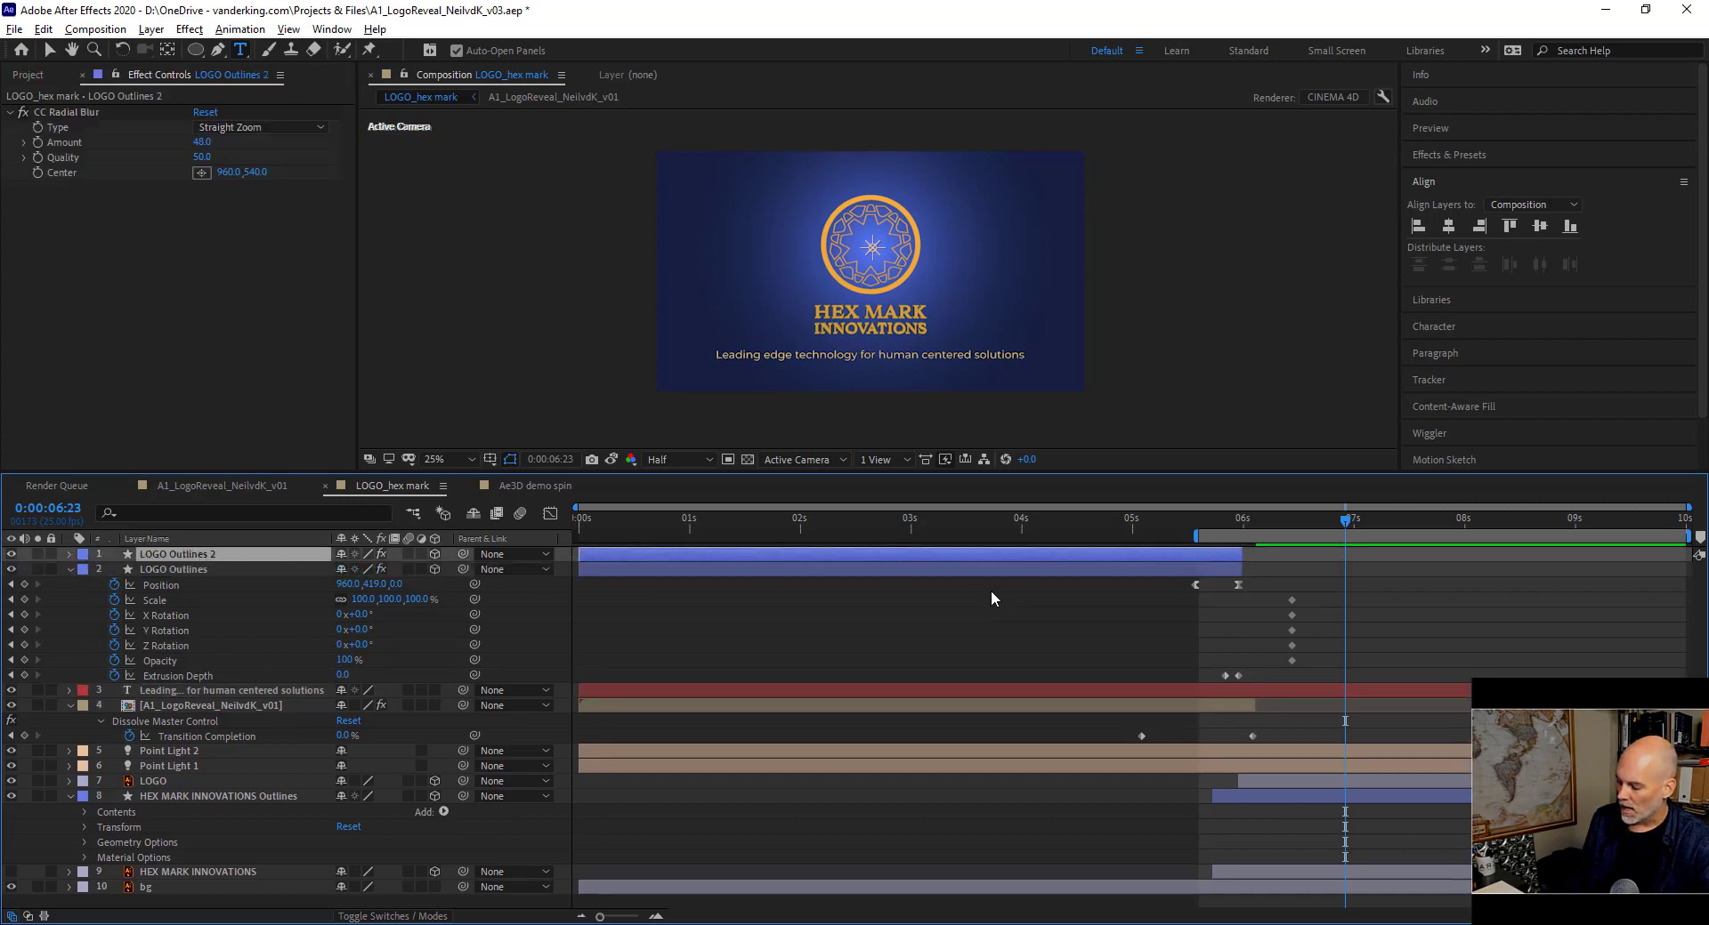
key(u)
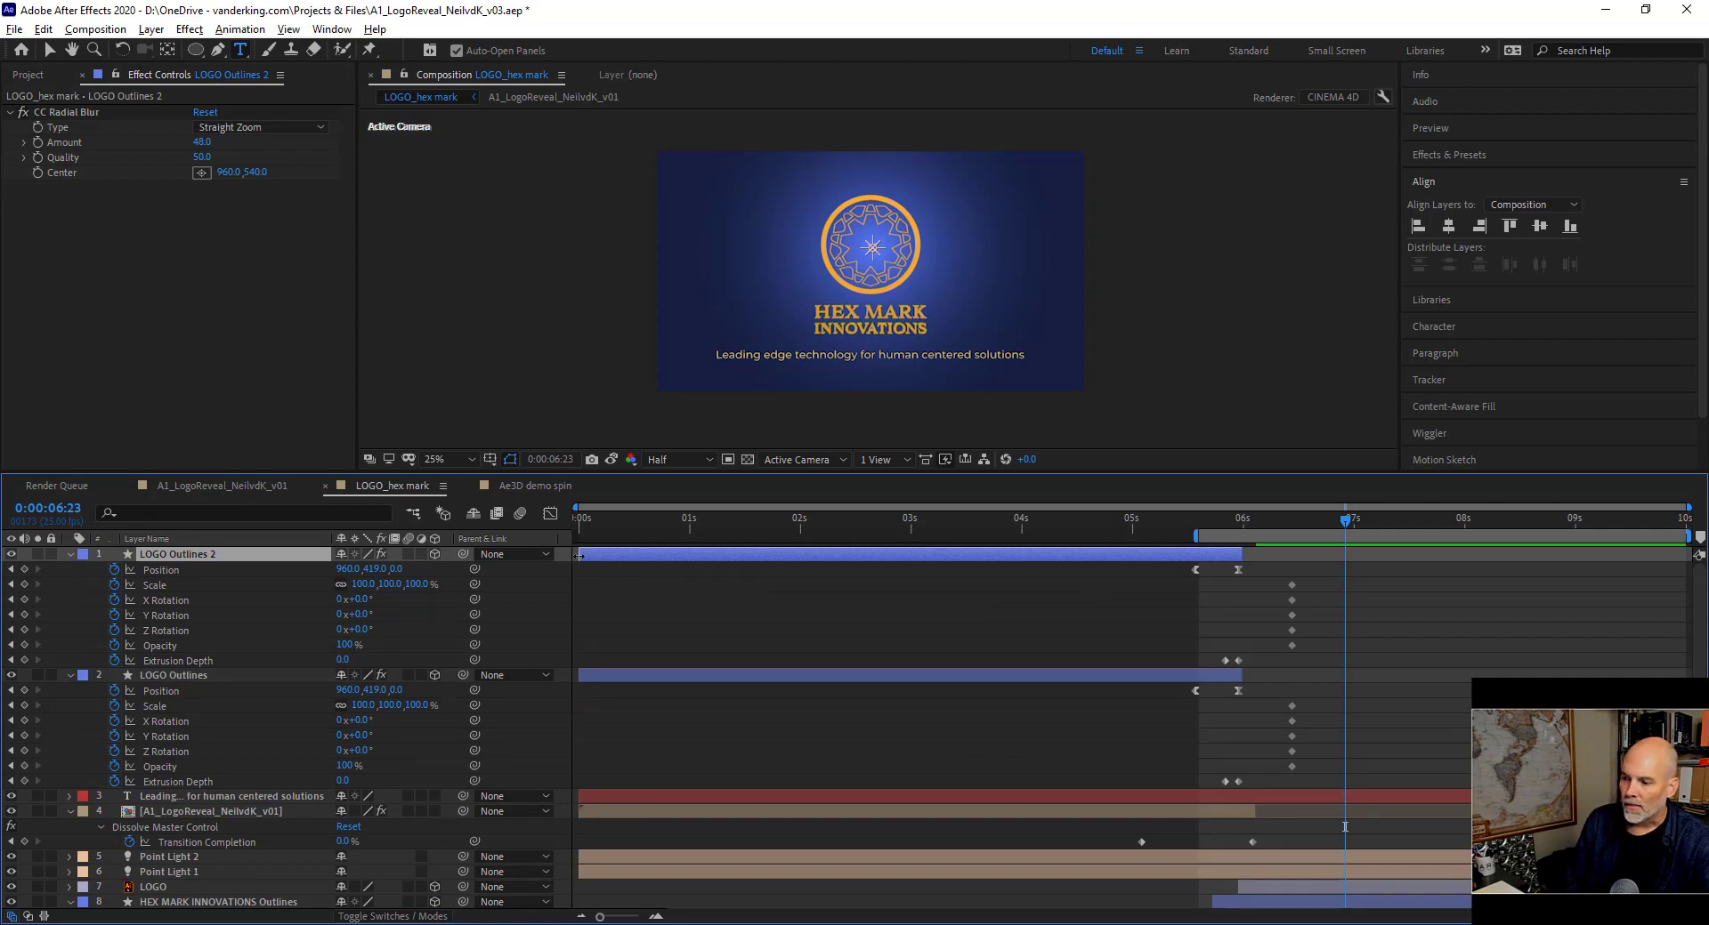
Extend the duplicated LOGO Outlines layer so it spans the full length of the composition.
drag(579, 555, 1626, 581)
drag(1239, 555, 658, 556)
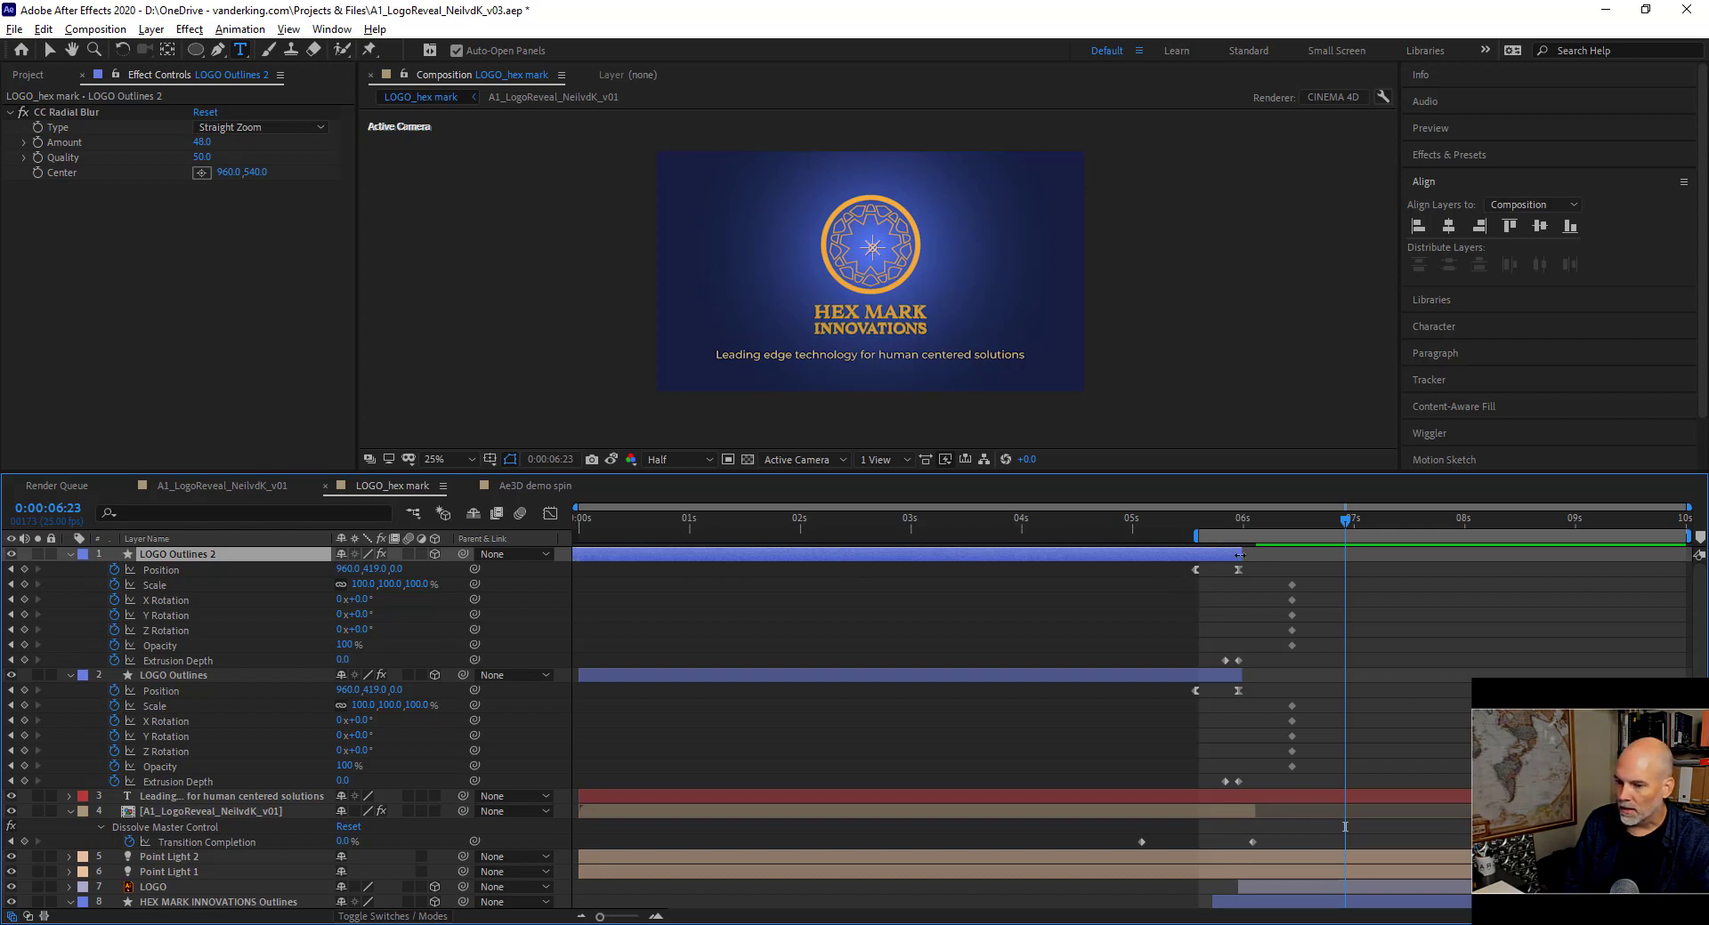
drag(1240, 555, 1687, 555)
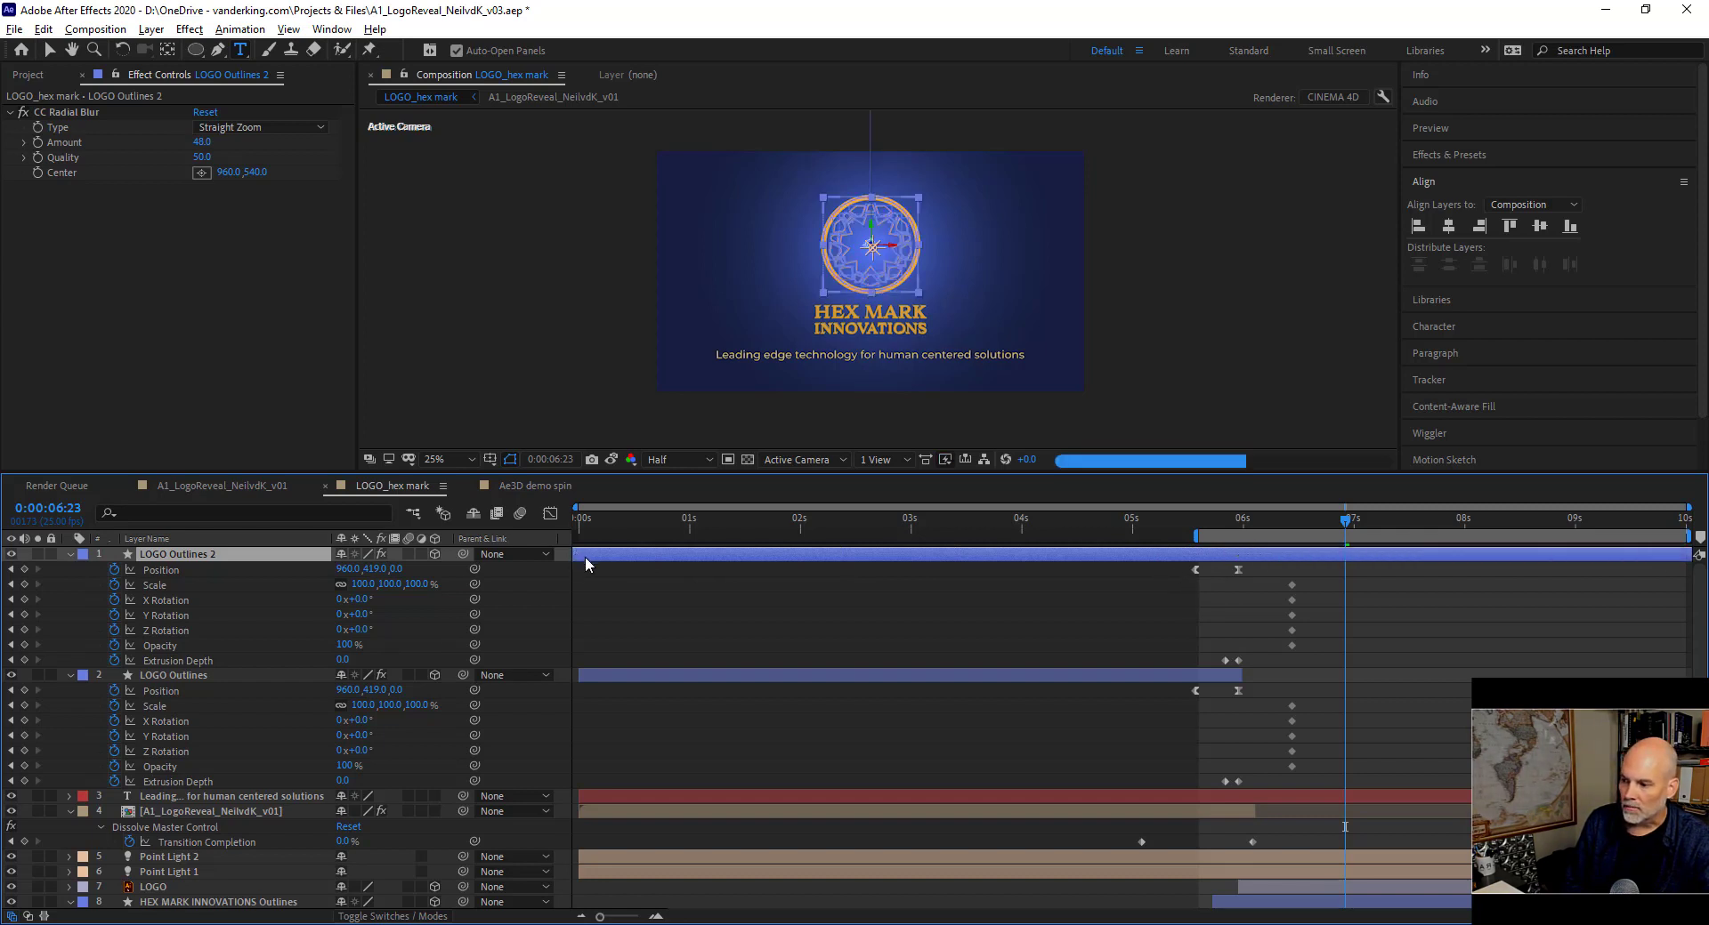
Trim the start of the LOGO Outlines 2 layer to 0:00:06:24.
drag(1284, 526, 1355, 529)
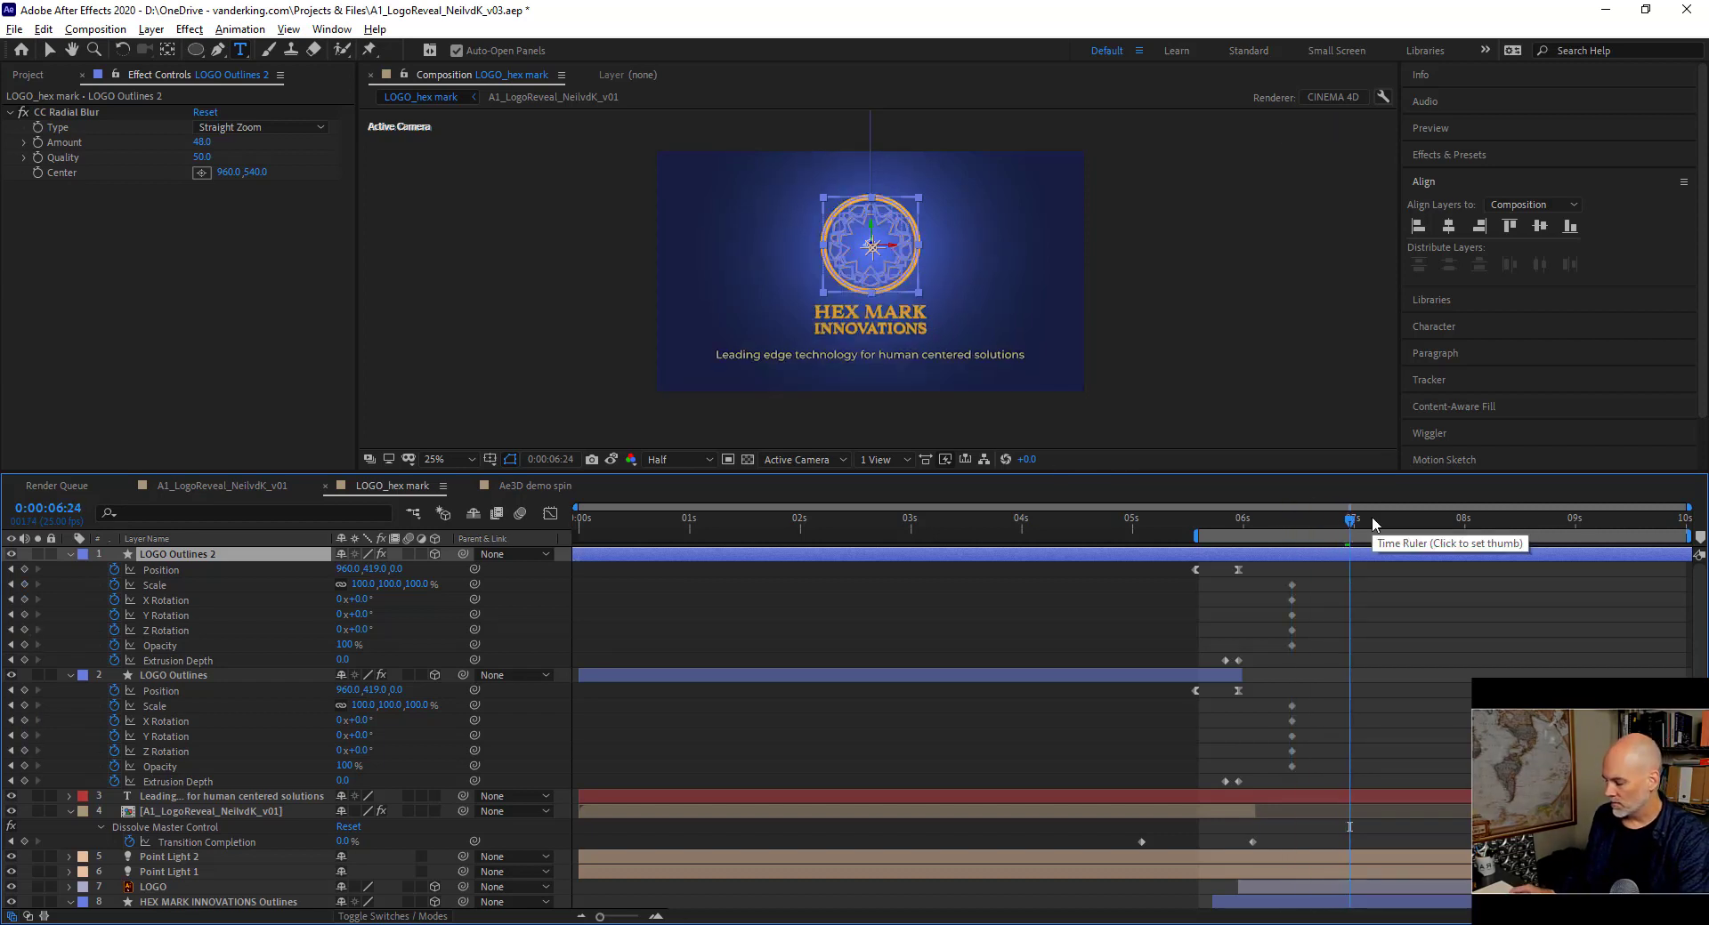
key(alt+bracketleft)
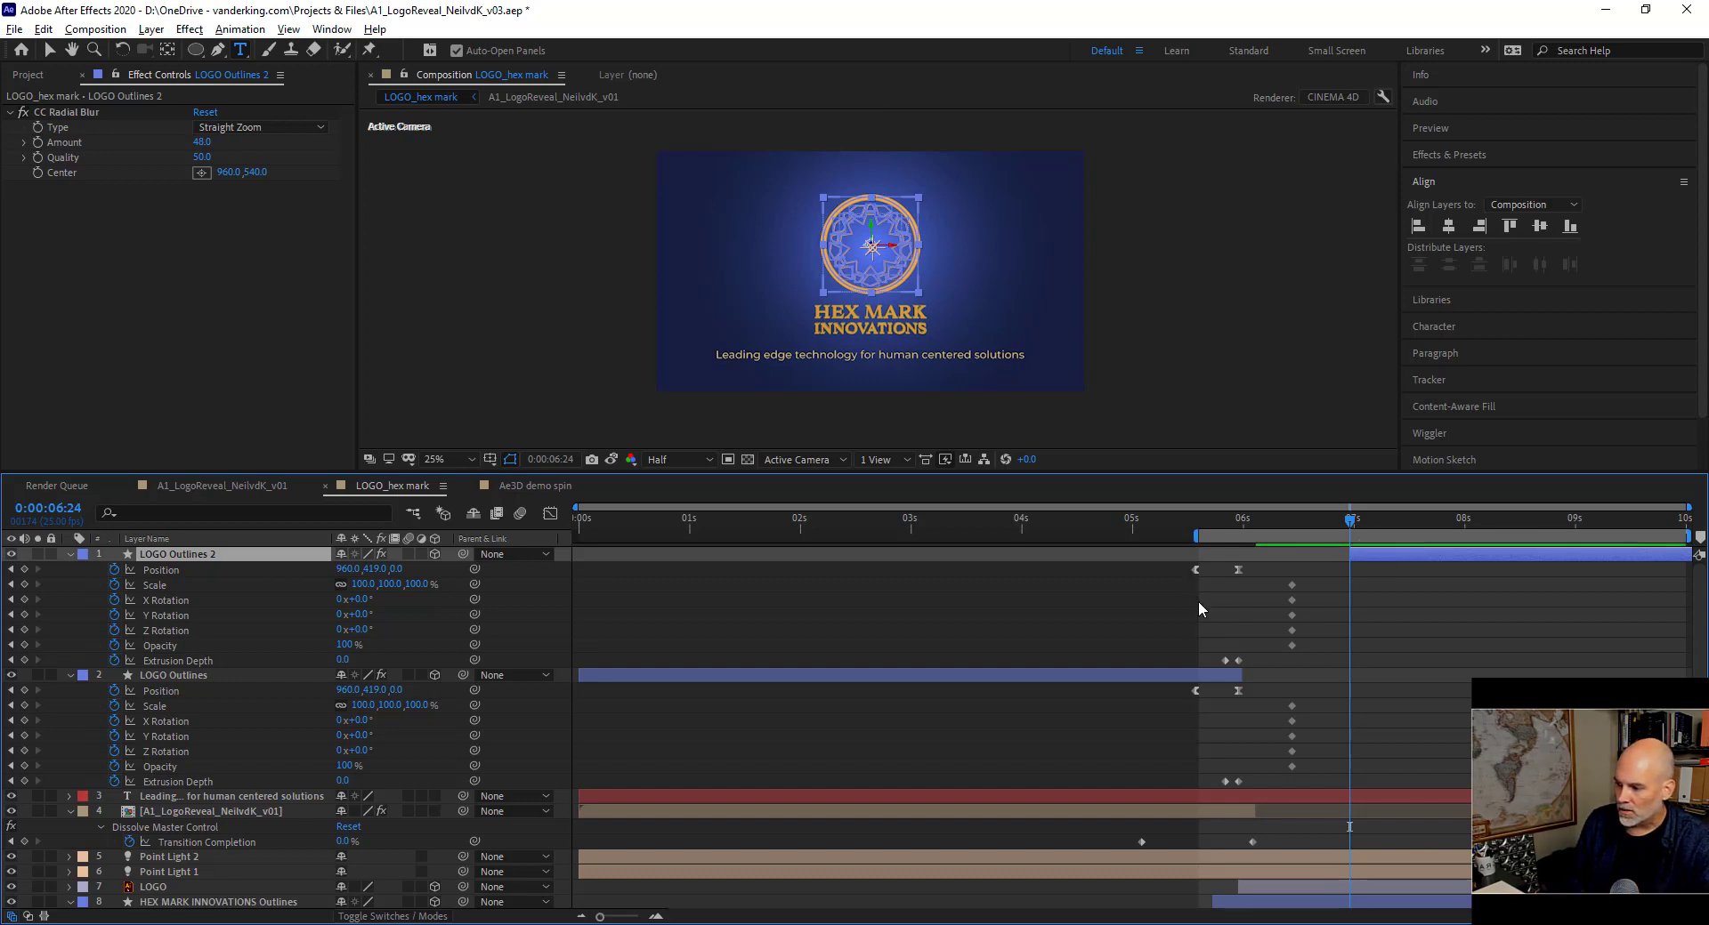
Time-reverse the Position and Extrusion Depth keyframes of LOGO Outlines 2 and move both sets to start at 0:00:06:24.
drag(1172, 566, 1273, 660)
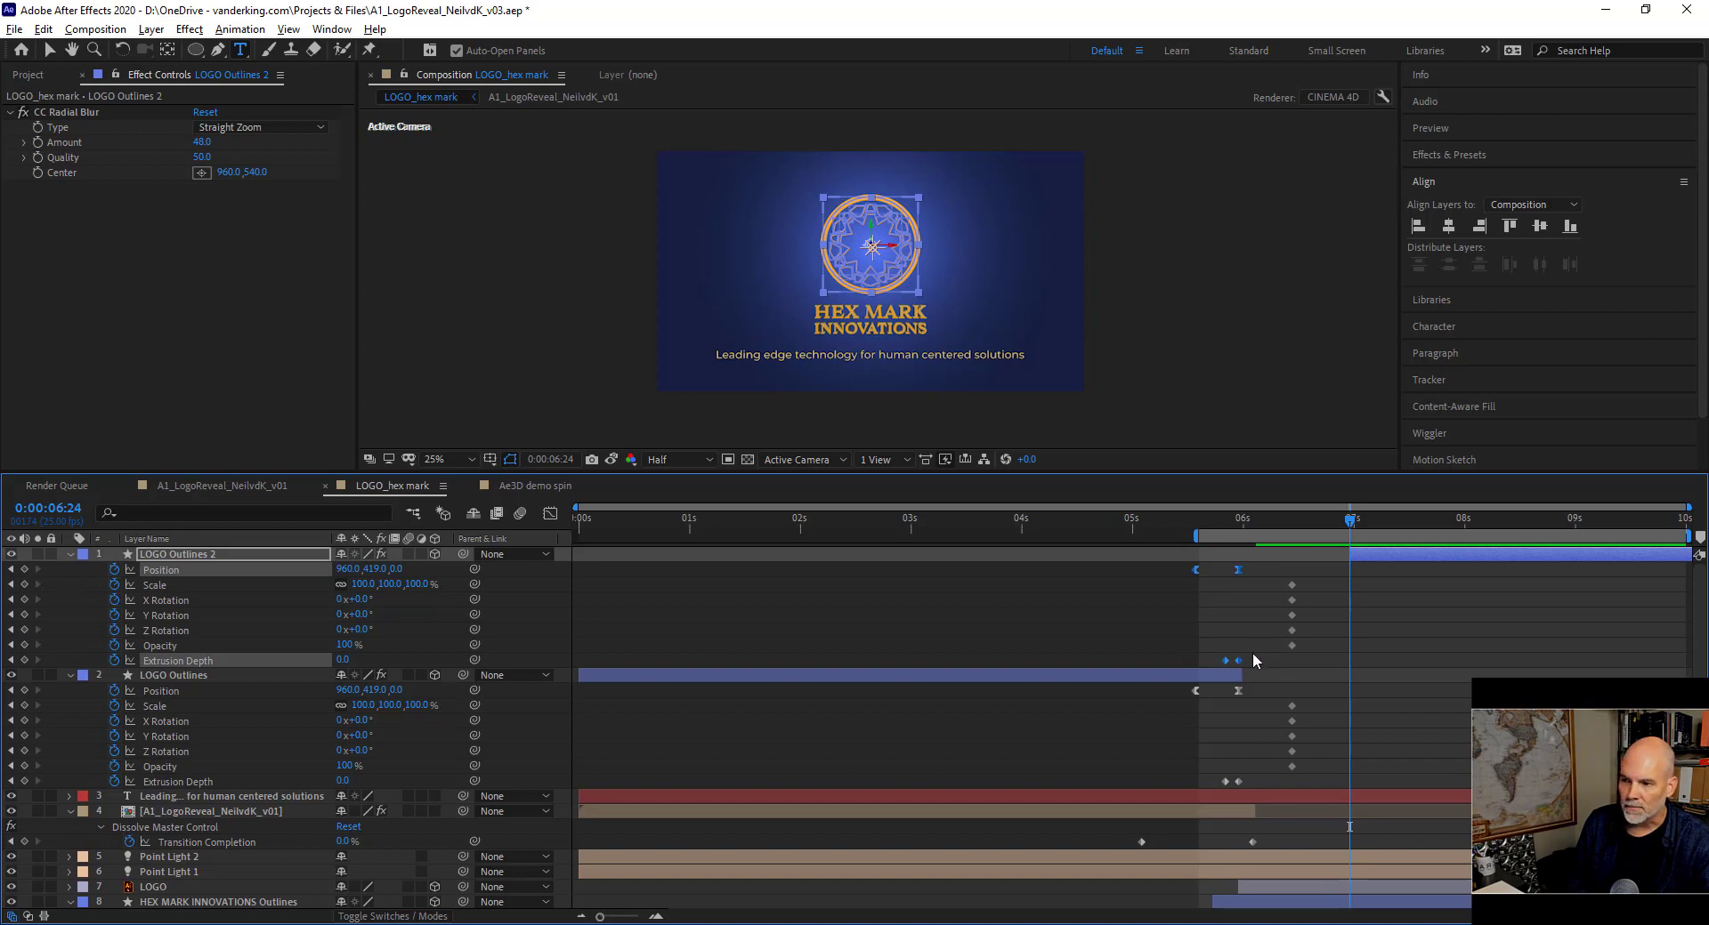
right_click(1239, 661)
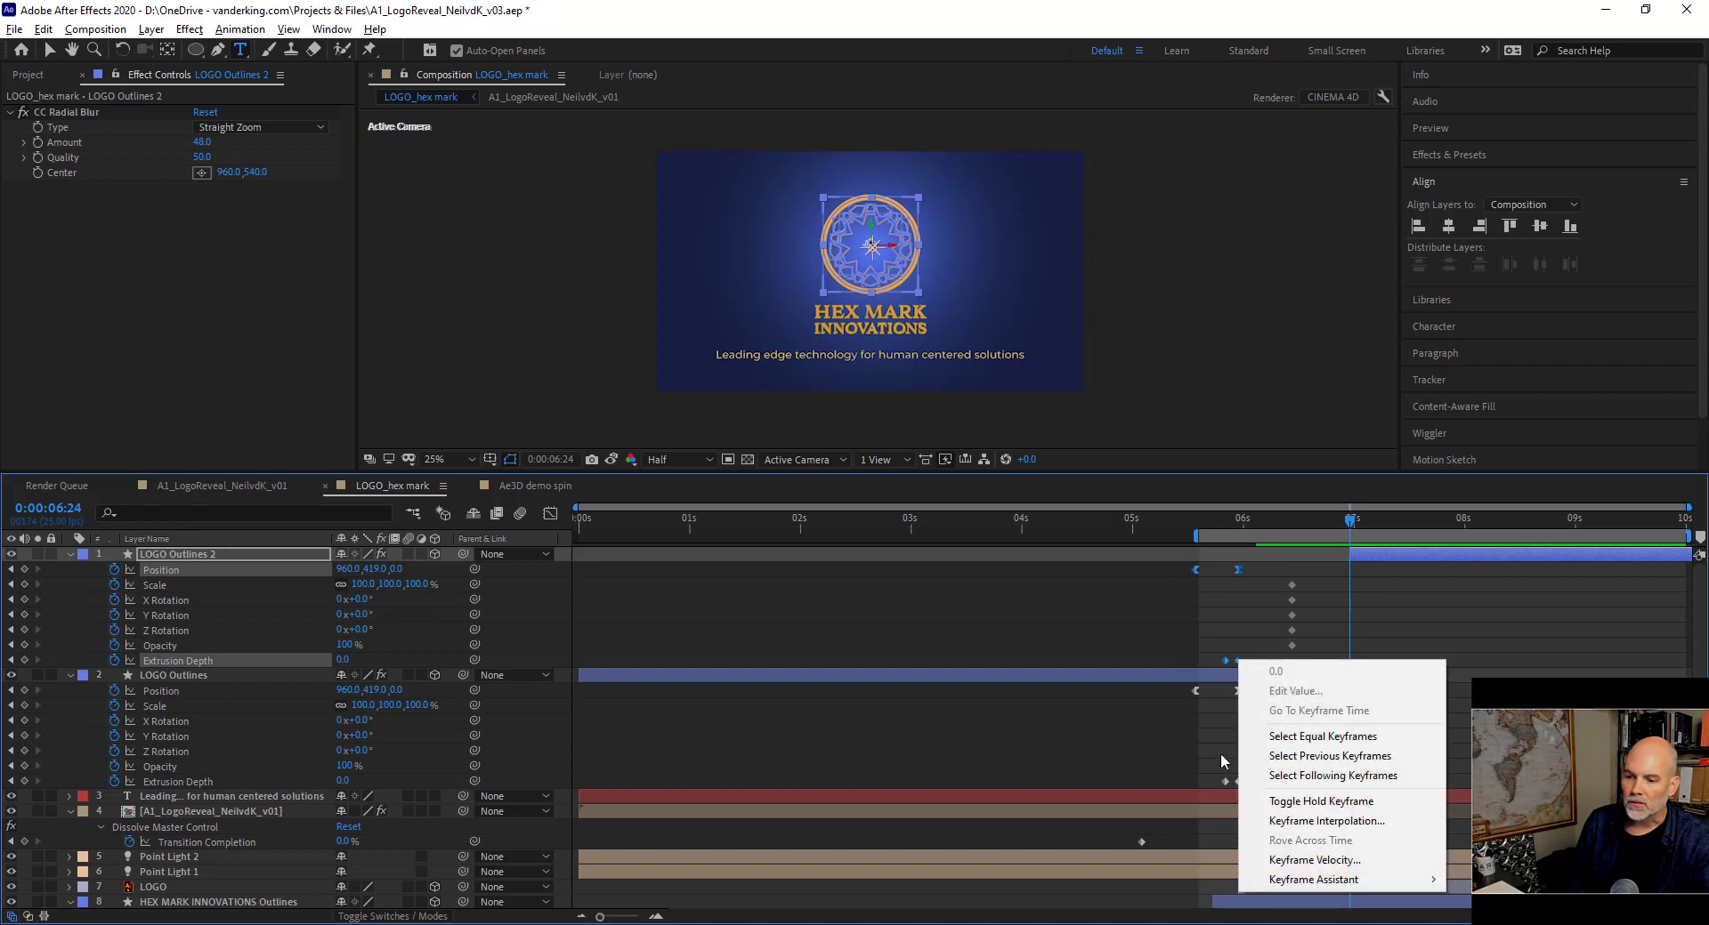
mouse_move(1339, 881)
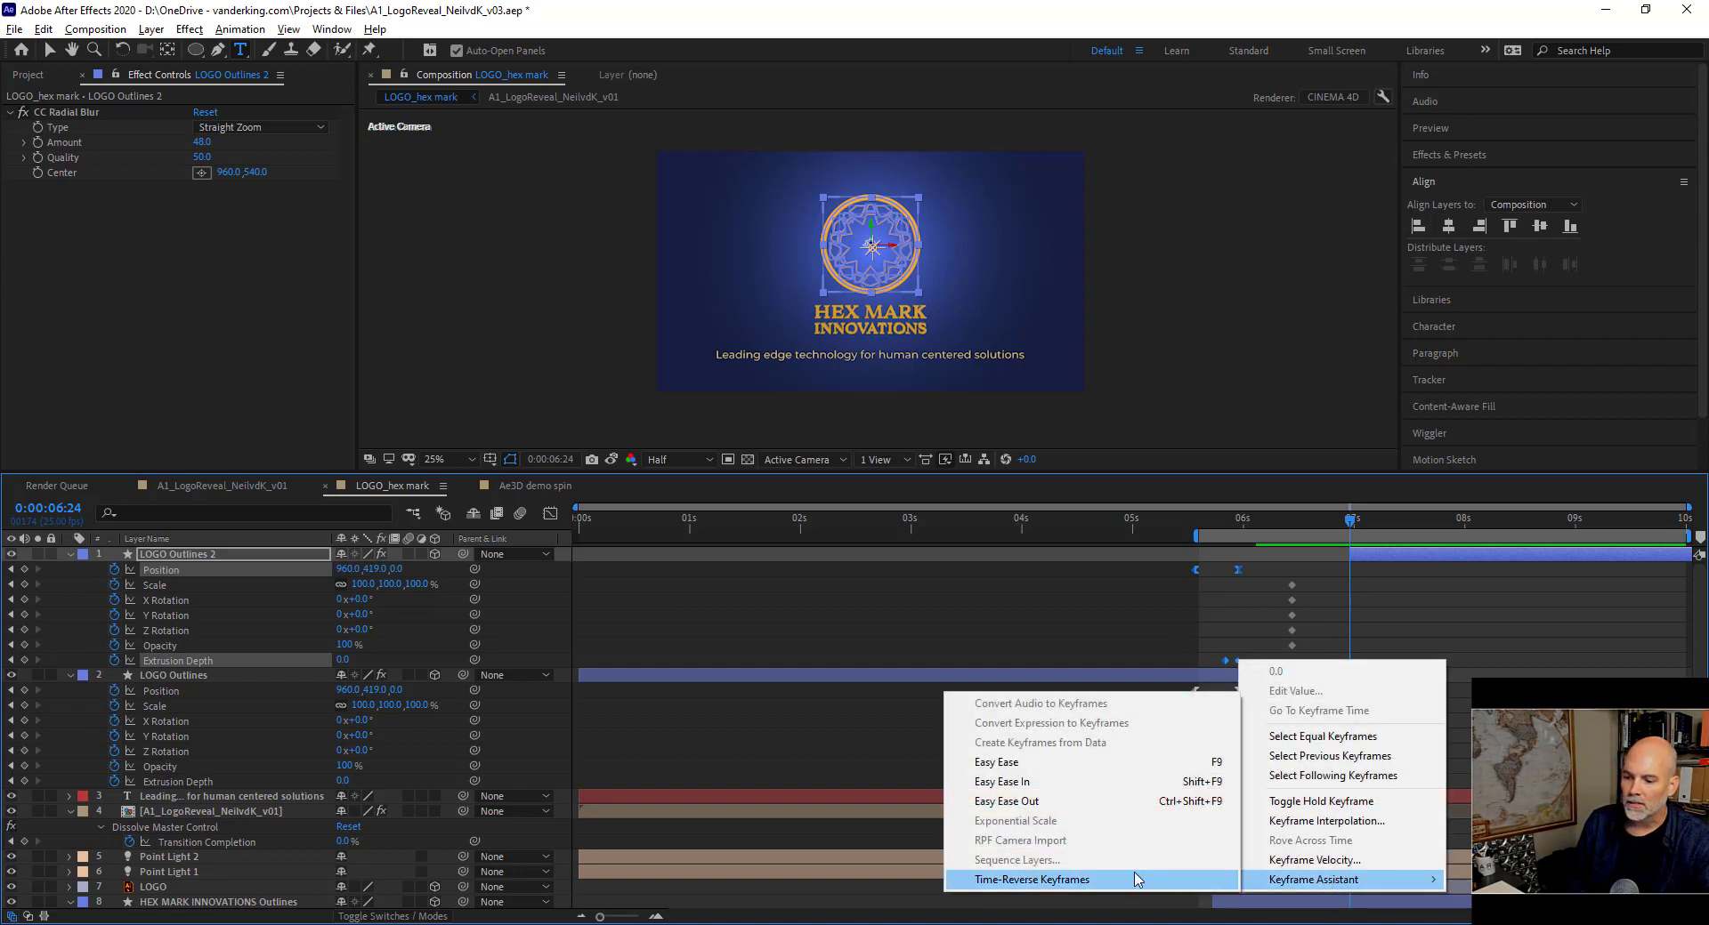
click(1137, 879)
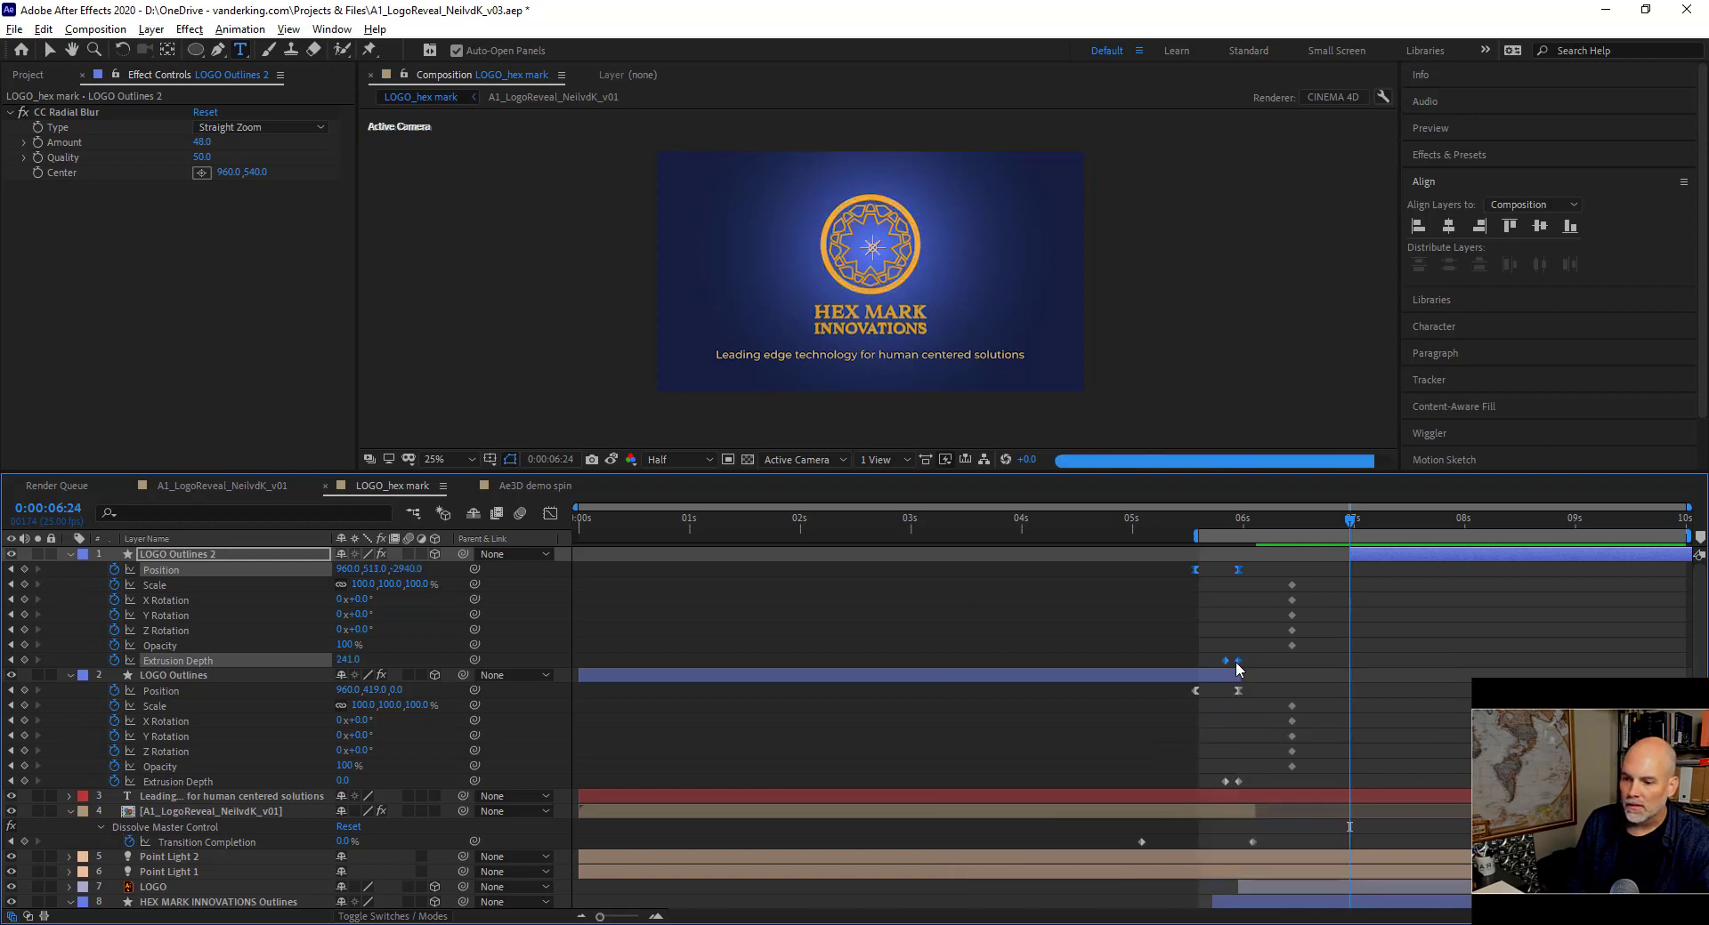
drag(1237, 664, 1363, 669)
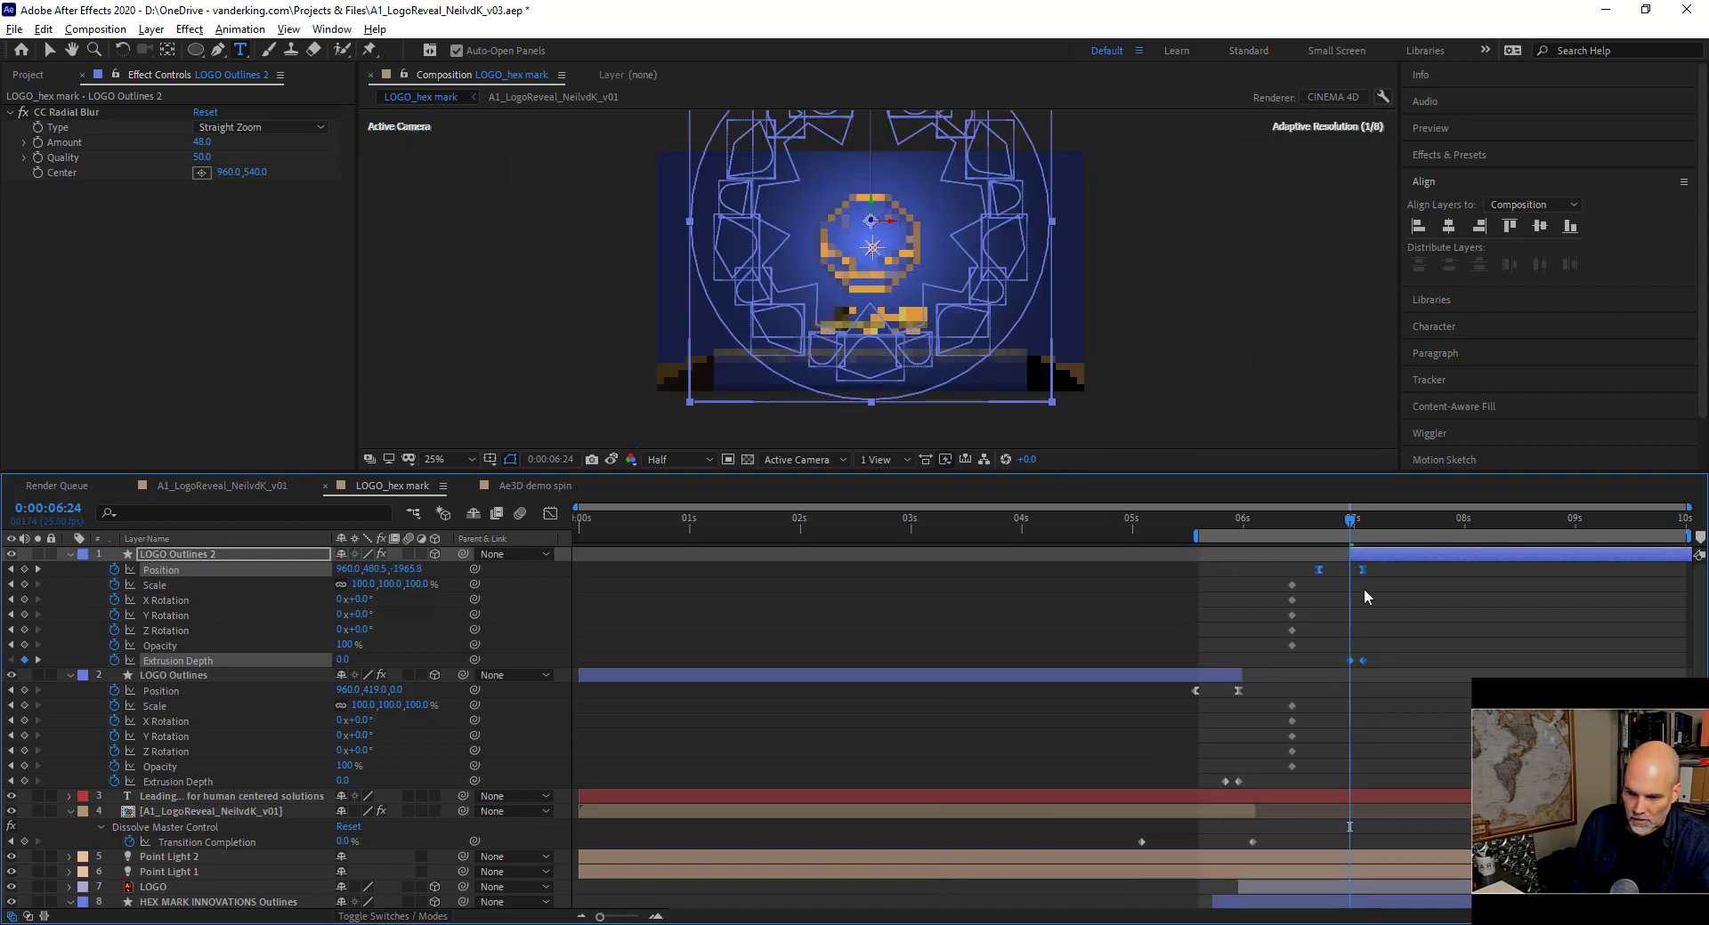
drag(1303, 566, 1386, 532)
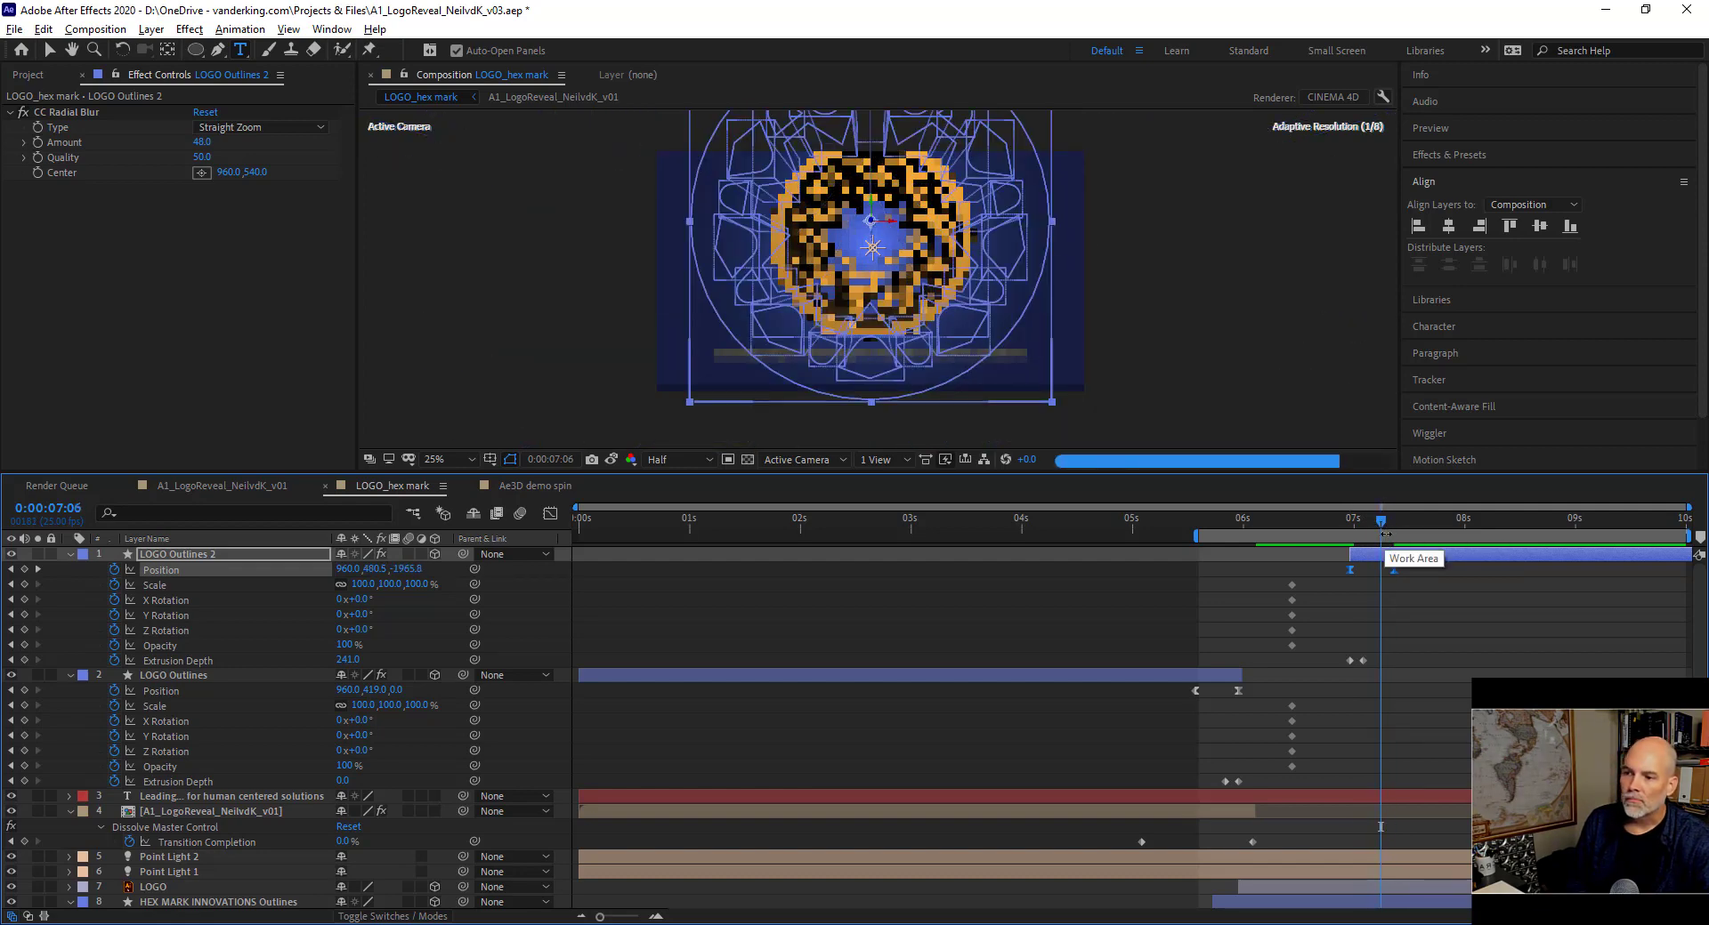
Find the frame where the outgoing logo covers the tagline and trim the tagline layer's start to 0:00:07:07.
click(1386, 521)
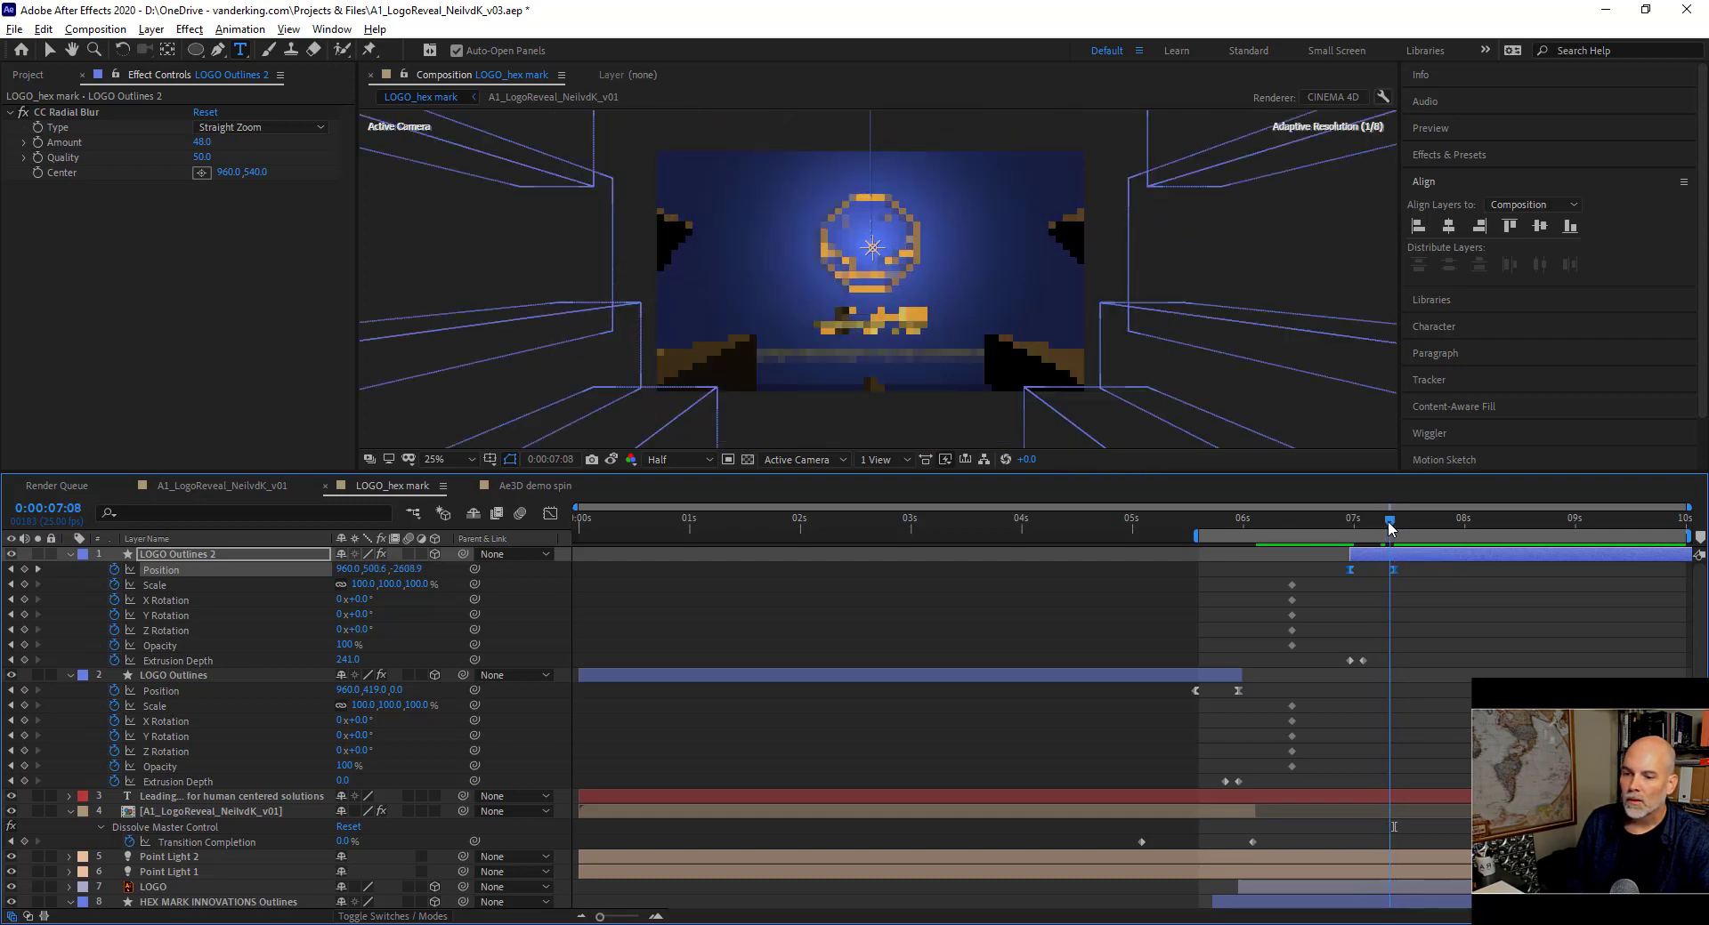
click(1375, 523)
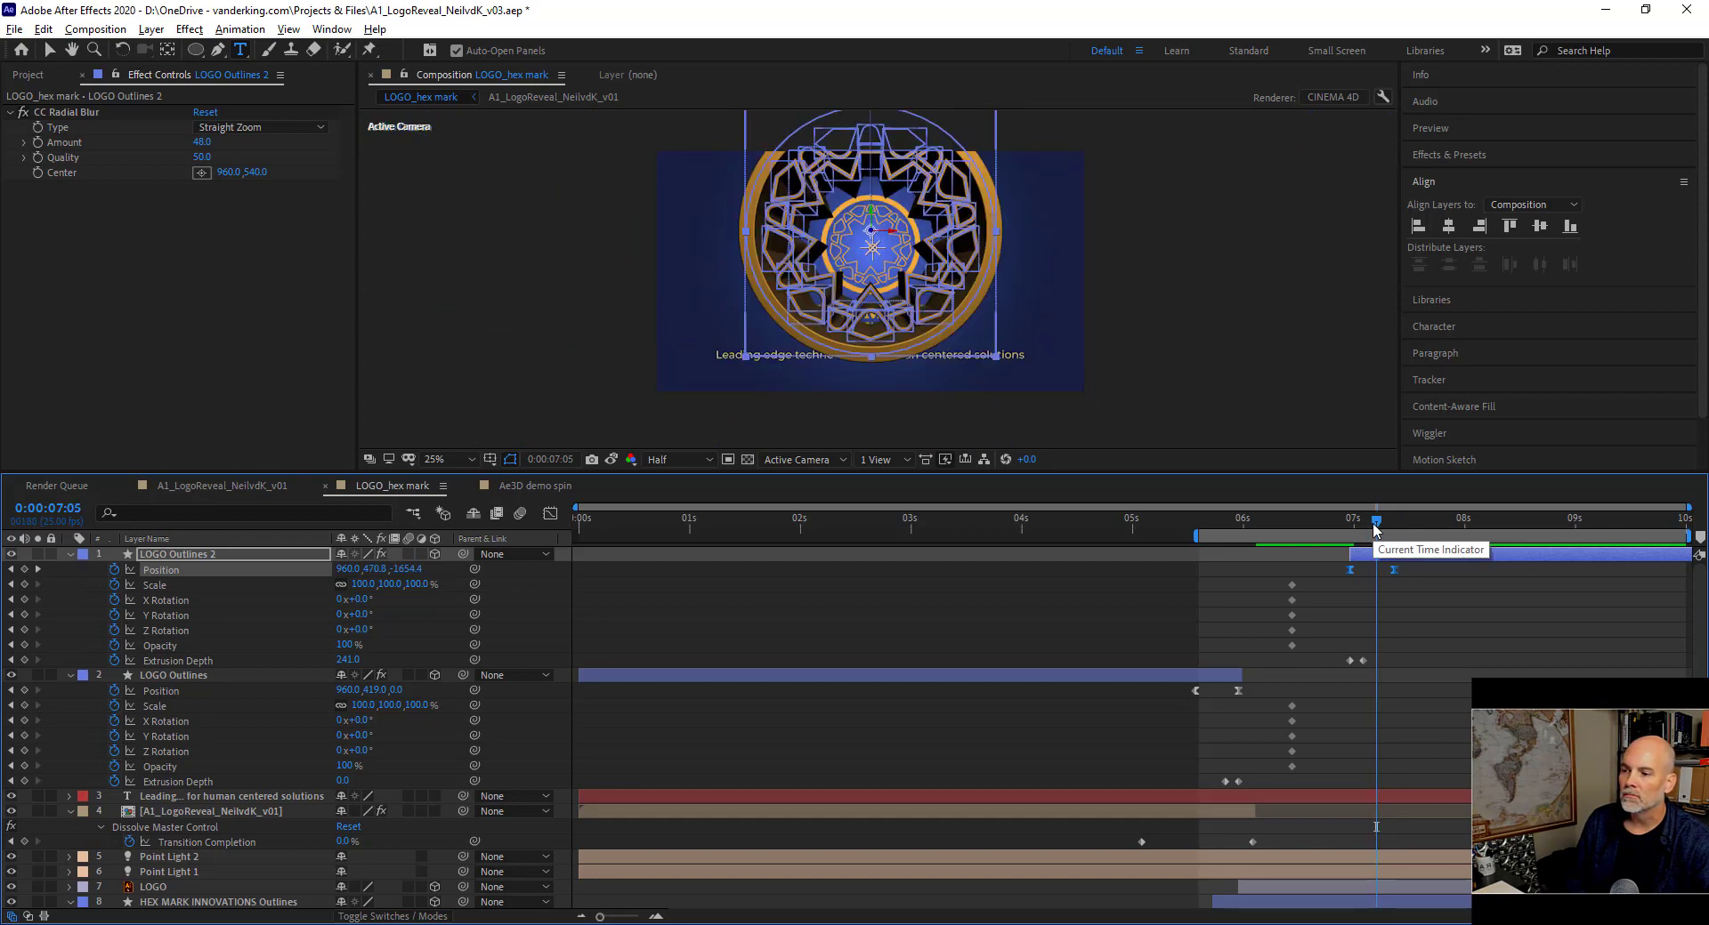
click(1378, 526)
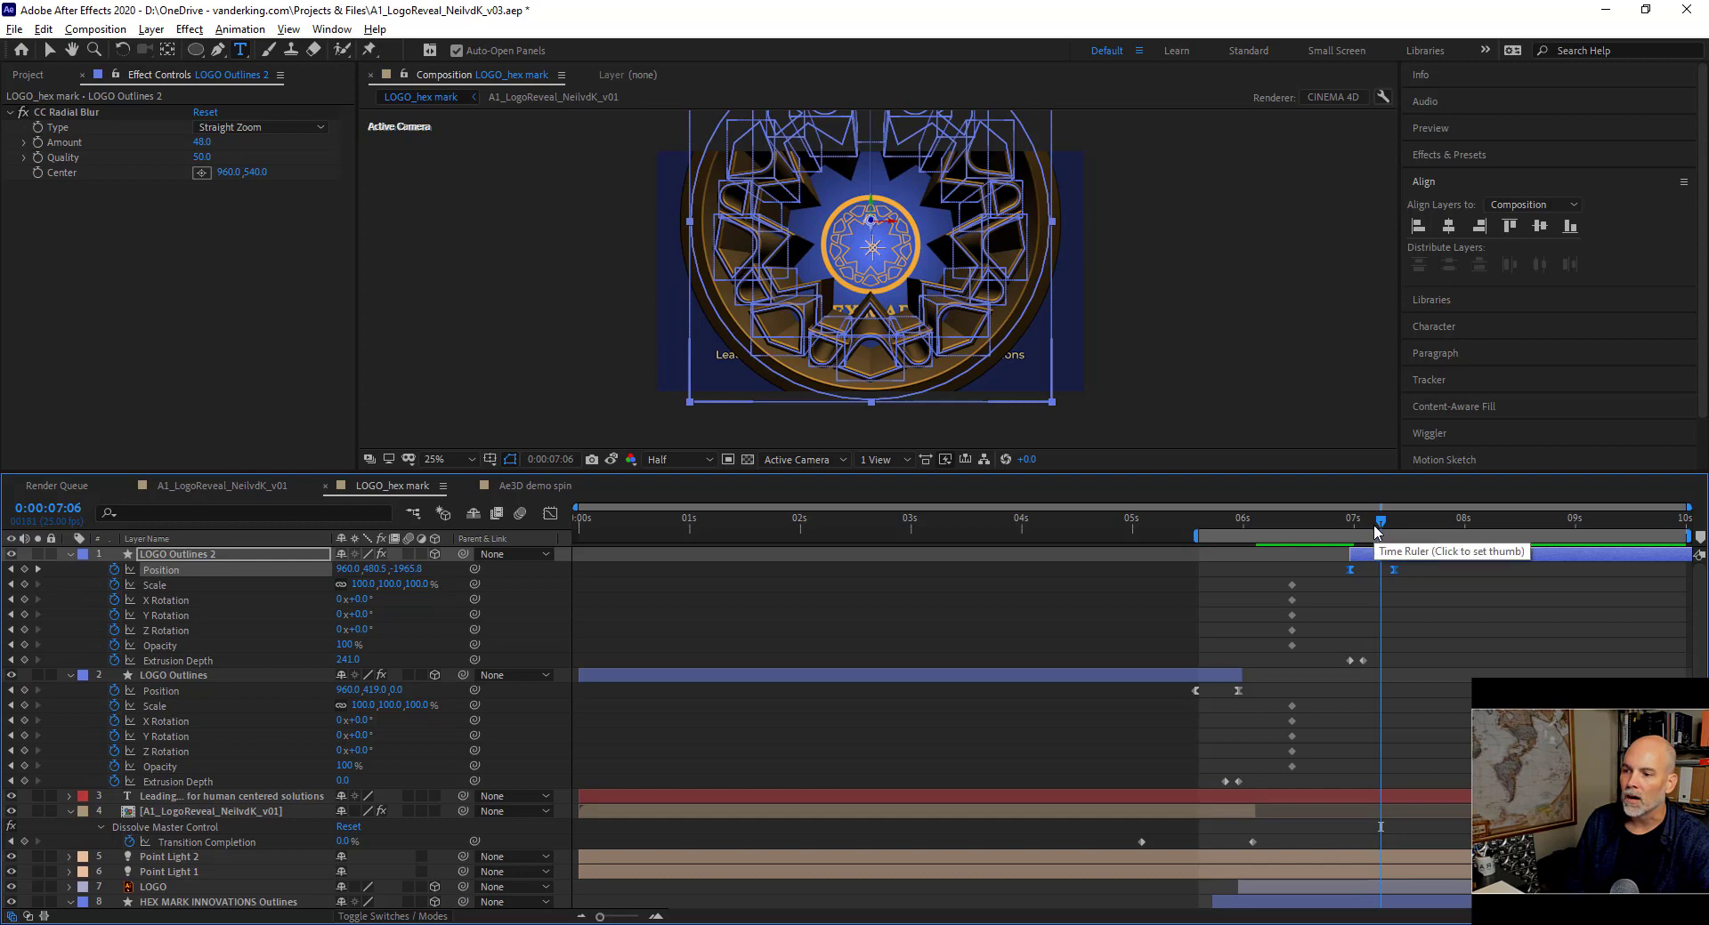
click(1382, 527)
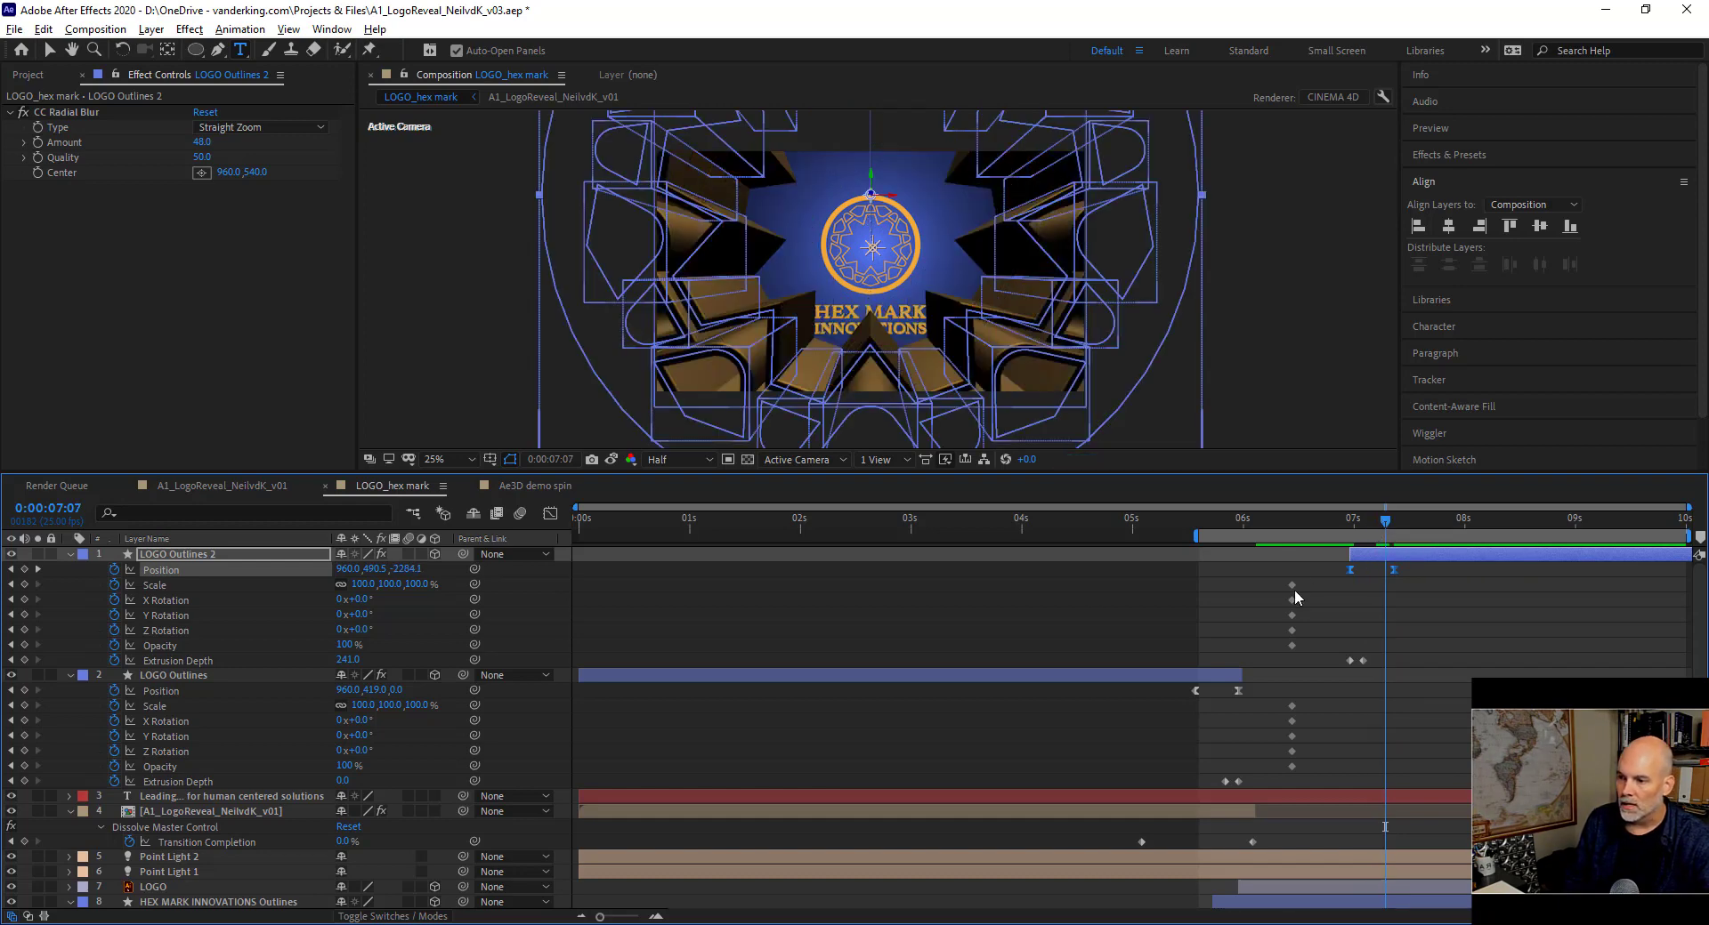
scroll(1374, 672, down, 2)
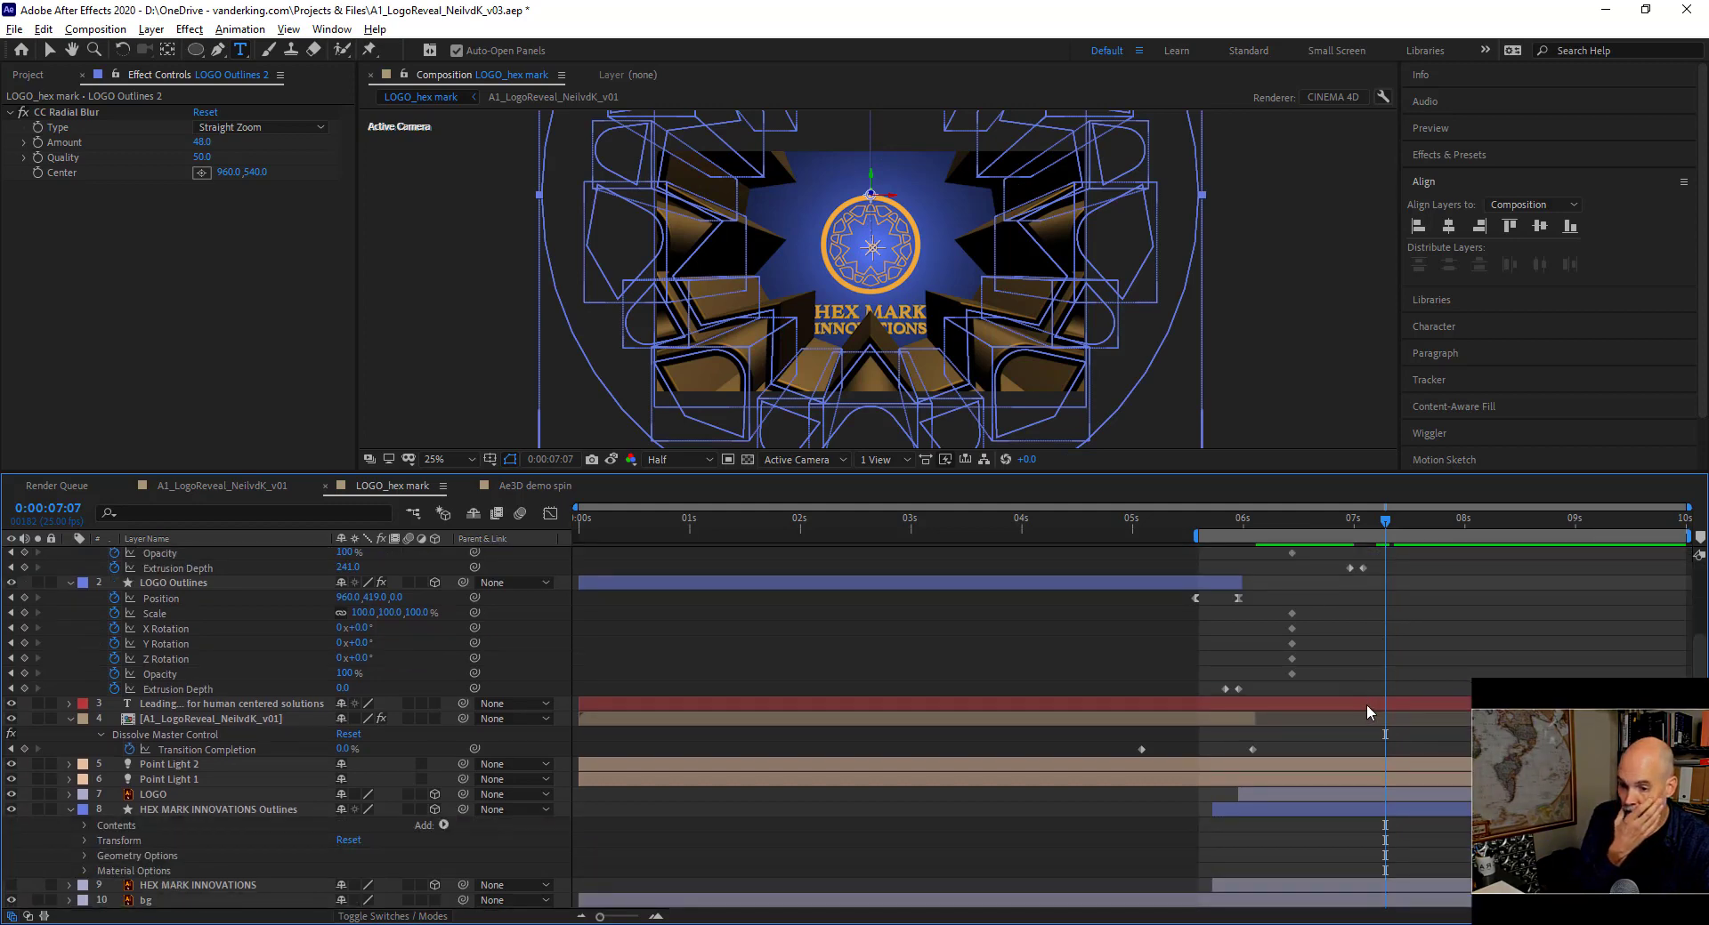
click(1368, 706)
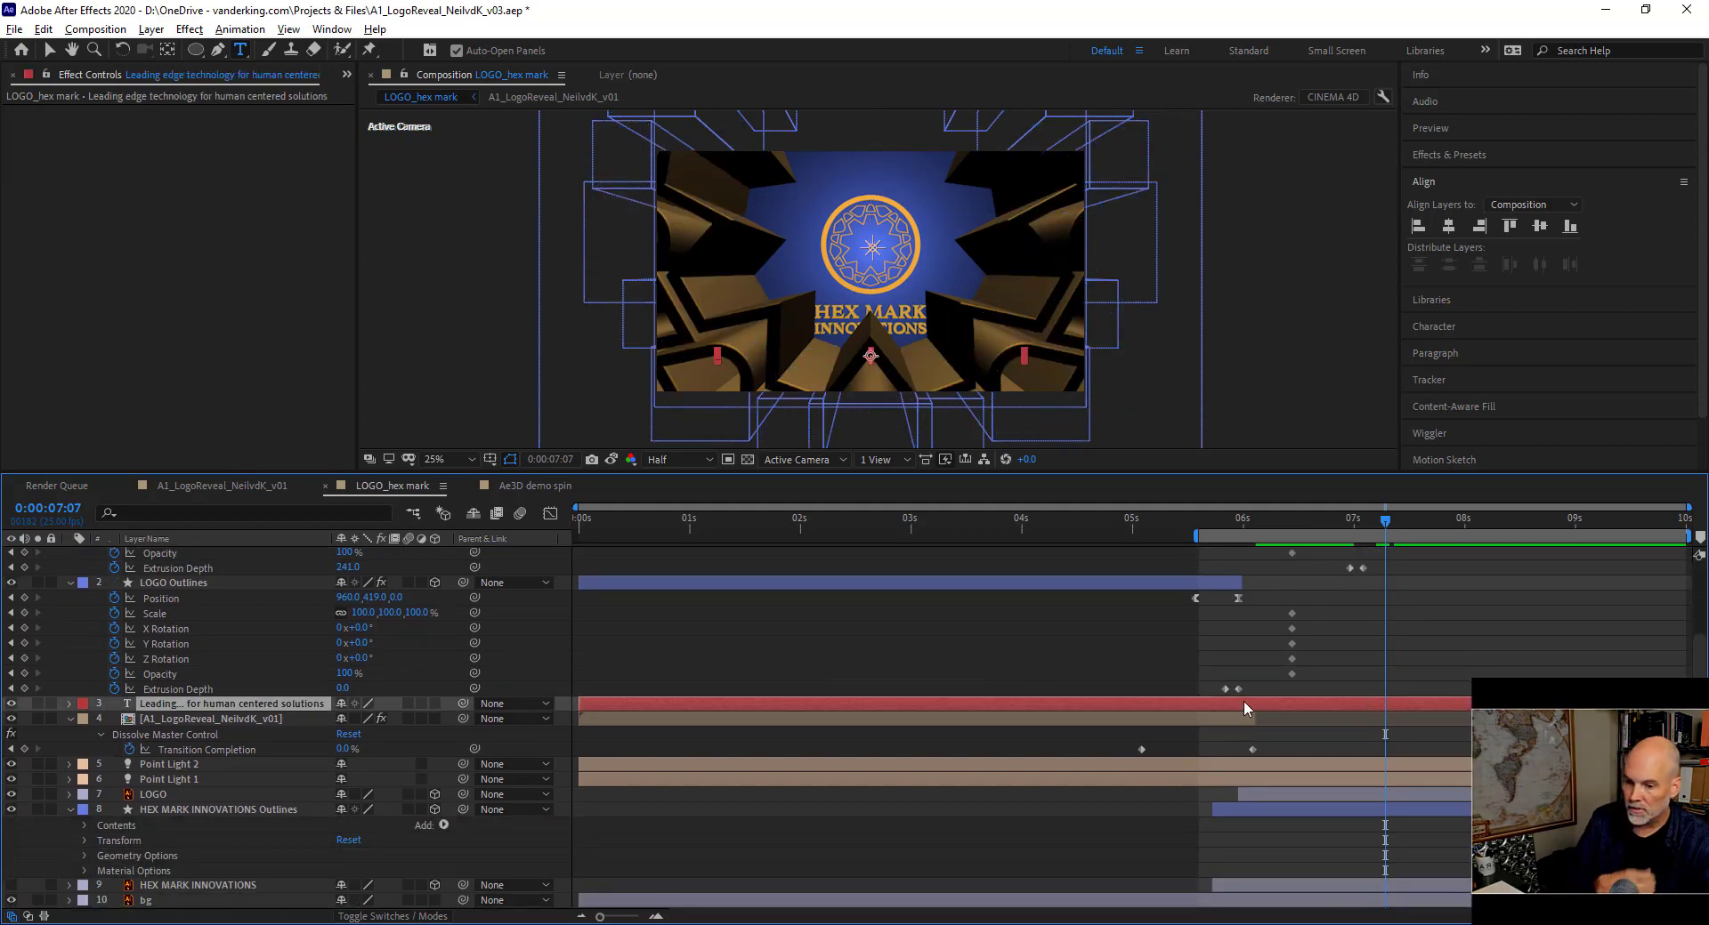
drag(585, 714, 1386, 703)
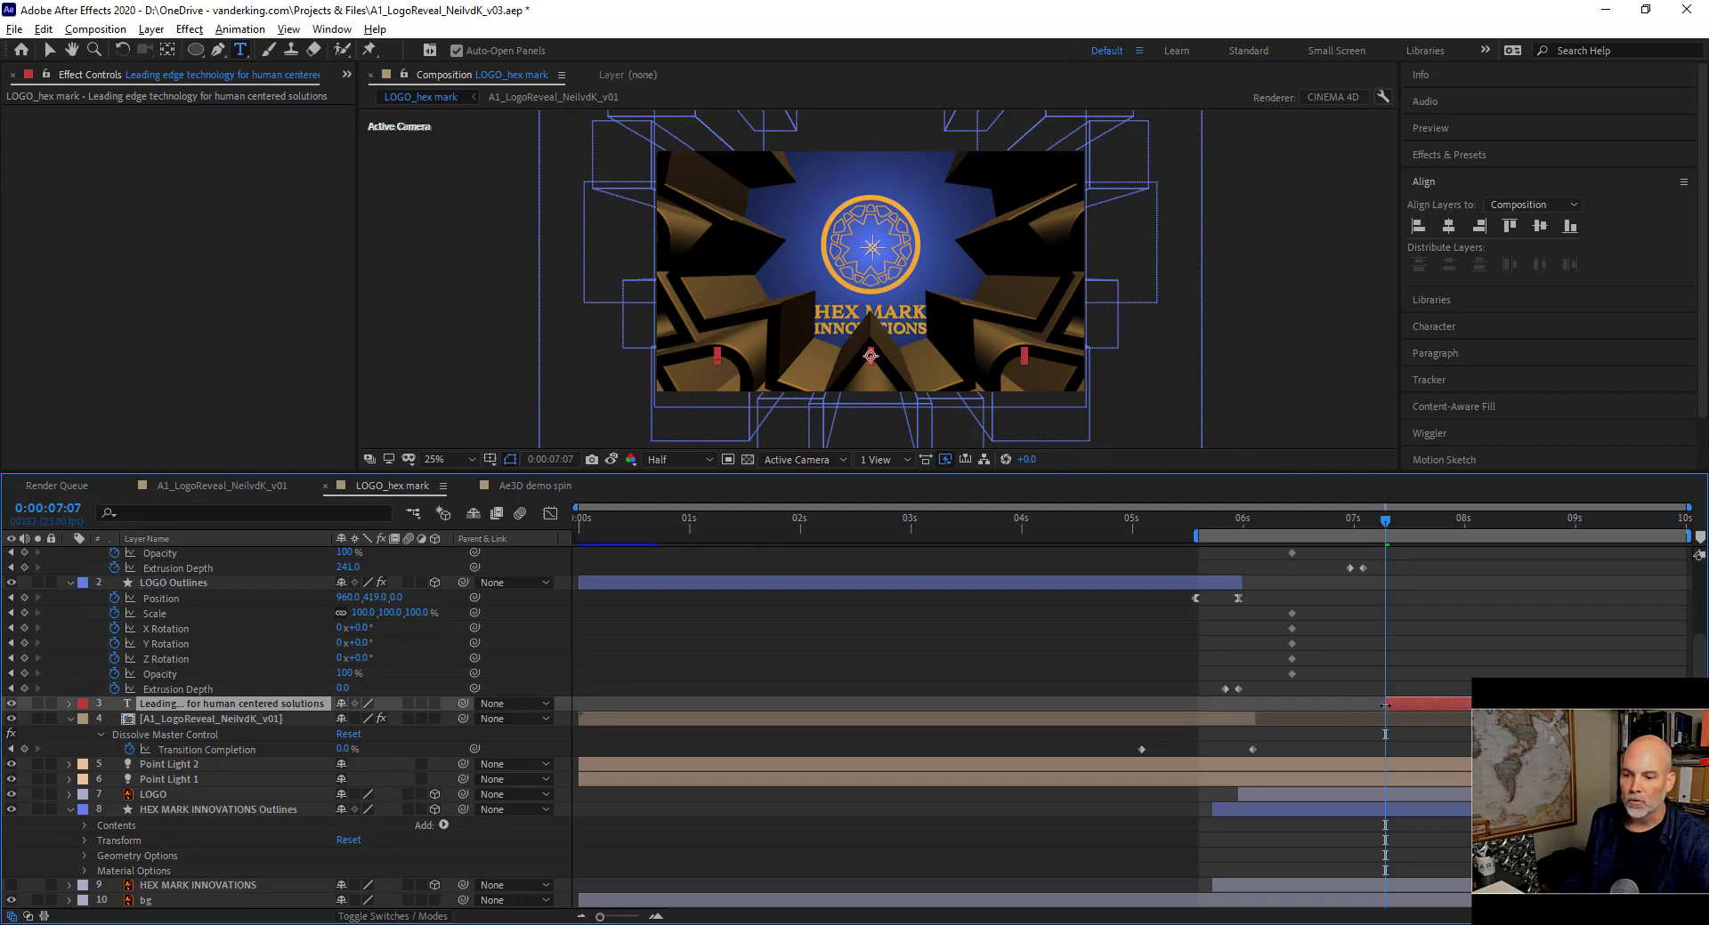
Preview the animation, then tighten the Position keyframes of LOGO Outlines 2 and shift the layer to start at about 0:00:07:04.
drag(1382, 532, 1213, 531)
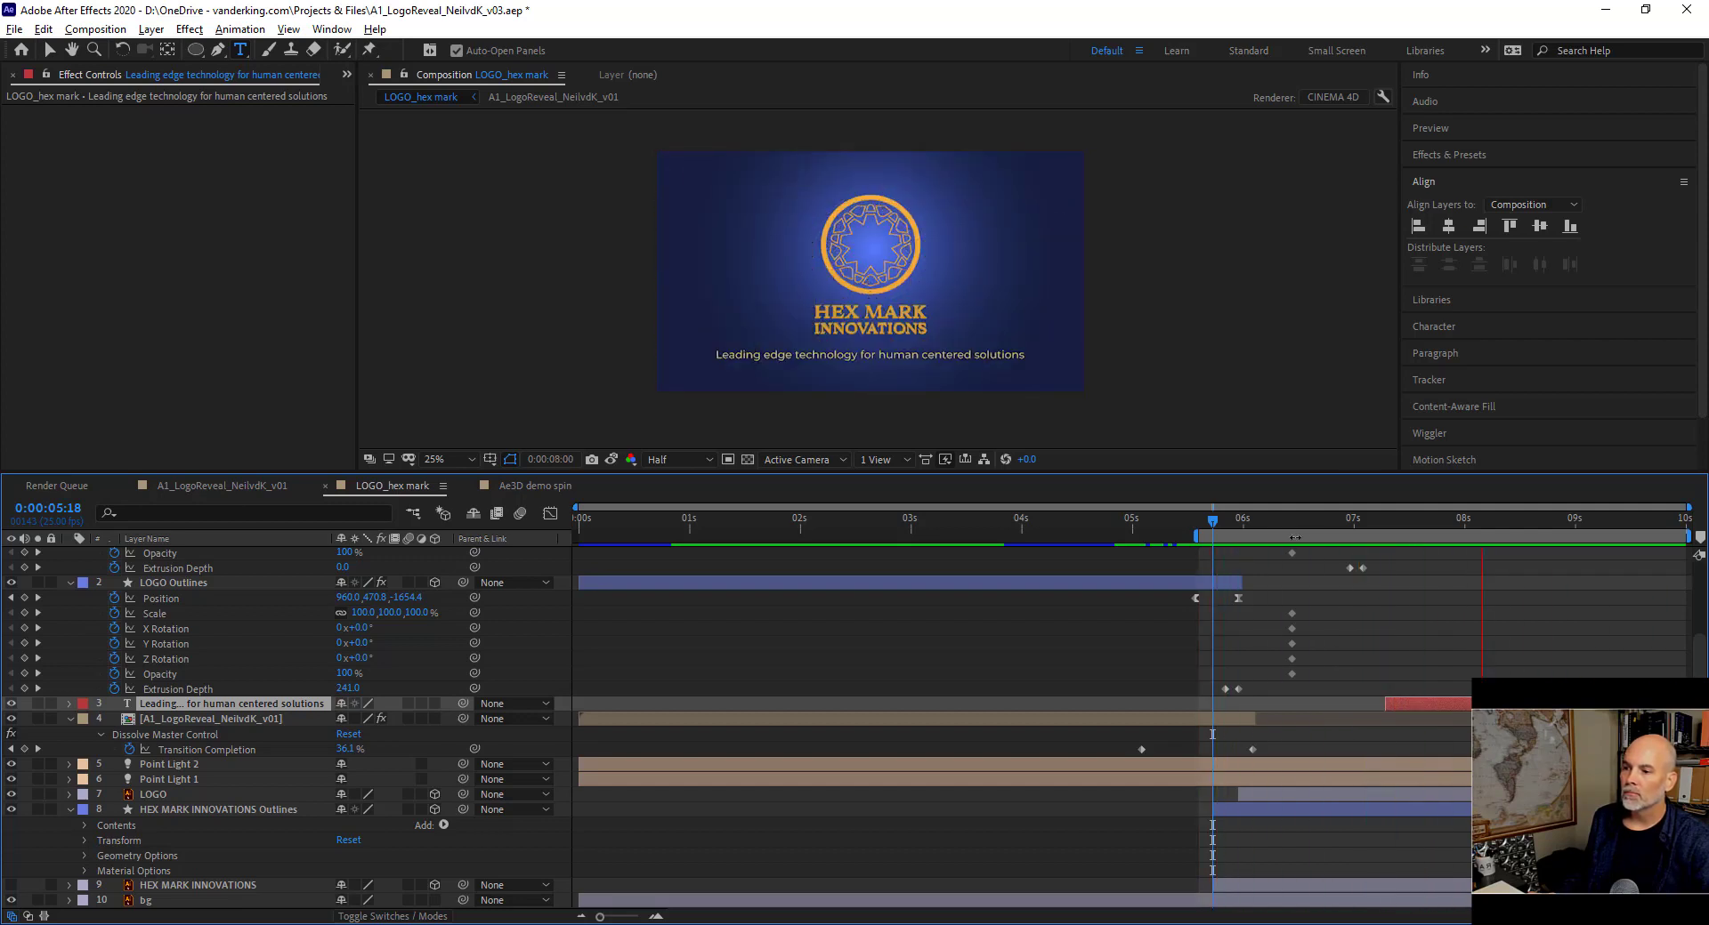
click(1351, 525)
scroll(1345, 596, up, 3)
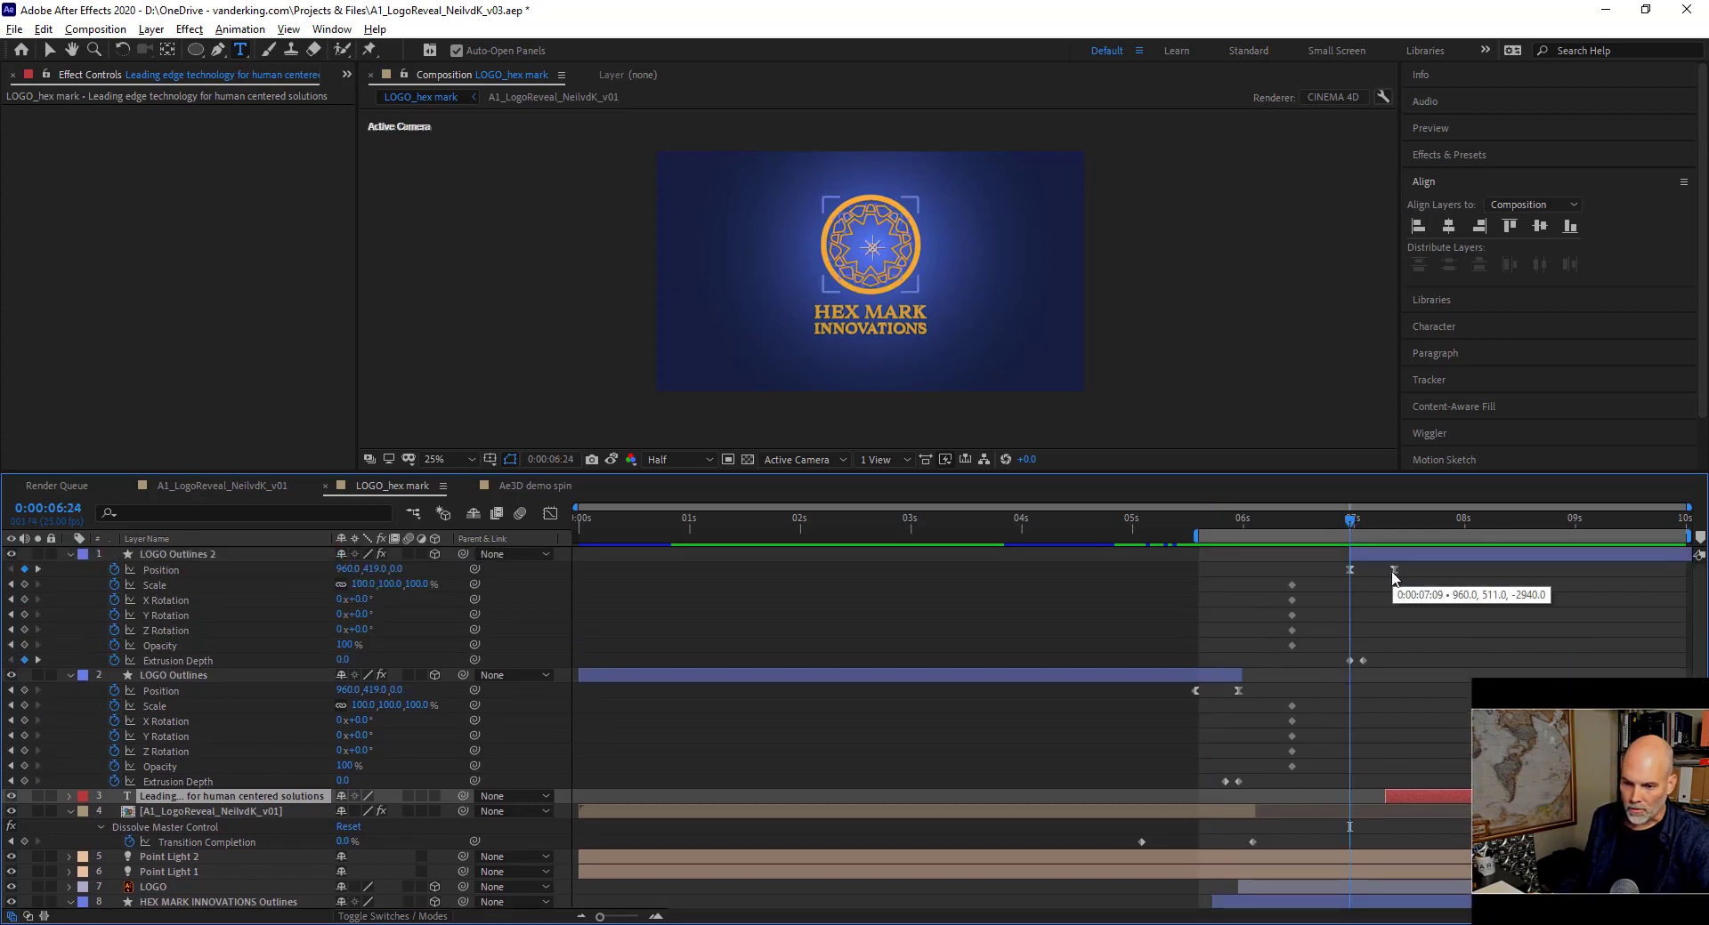
mouse_move(1394, 571)
mouse_down()
mouse_move(1372, 572)
mouse_move(1393, 561)
mouse_up()
click(1382, 560)
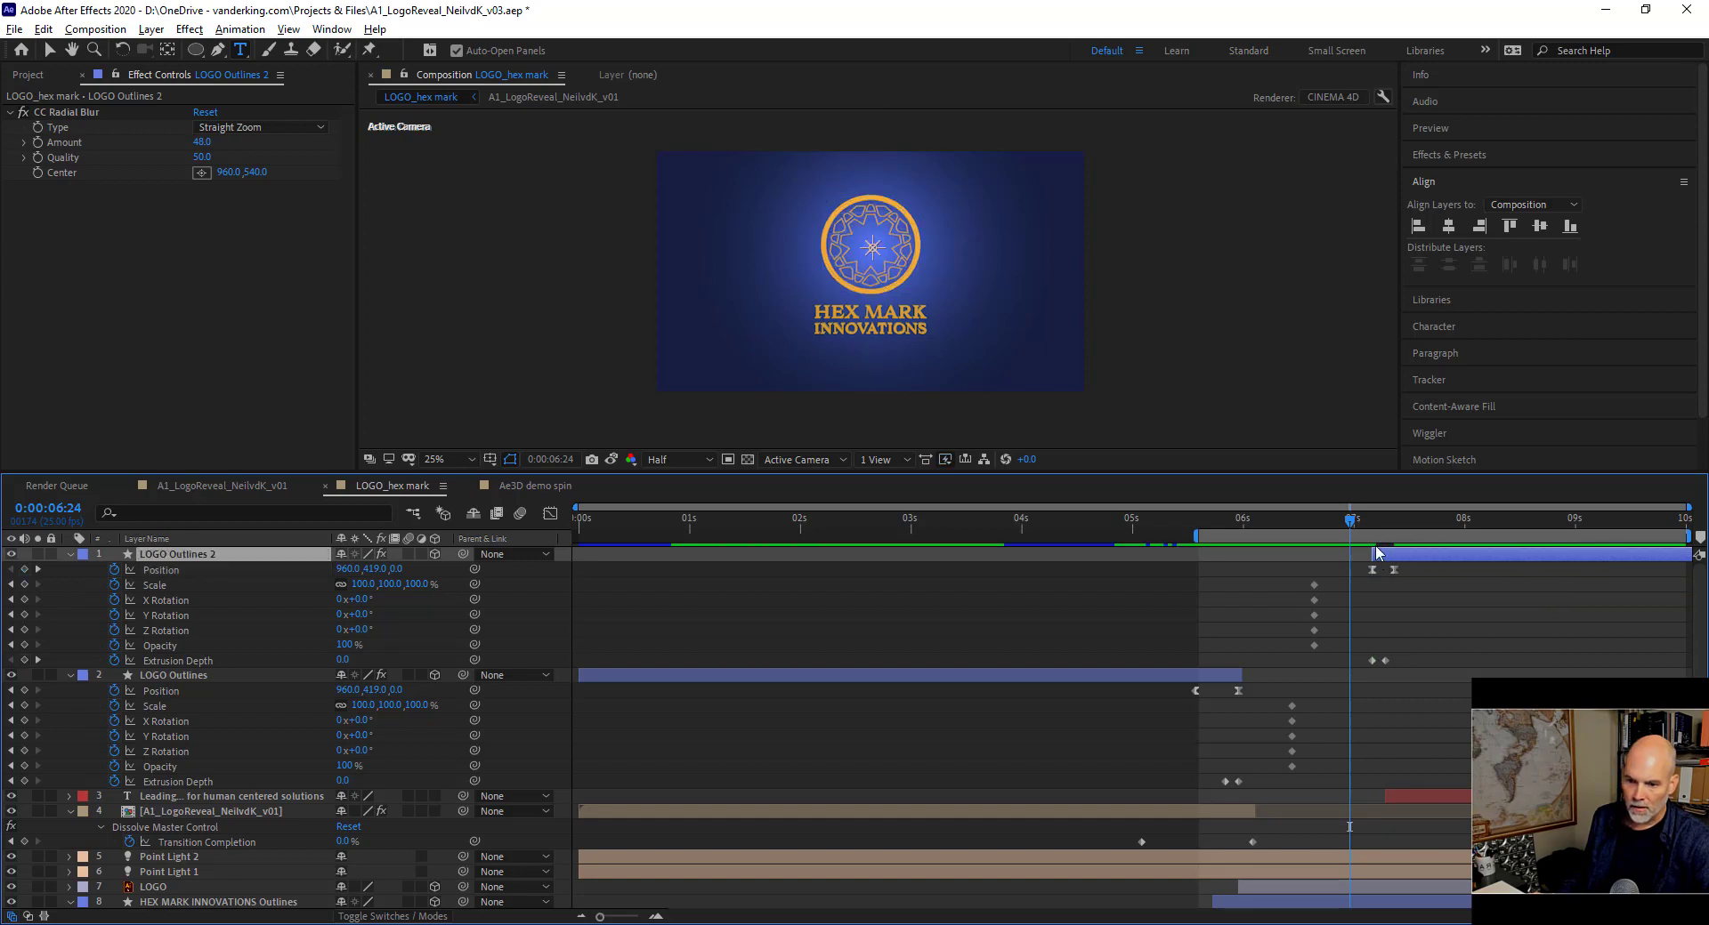
Check the retimed logo fly-out frame by frame around 0:00:07:06 and review the tagline end card through 0:00:09:10.
click(1380, 526)
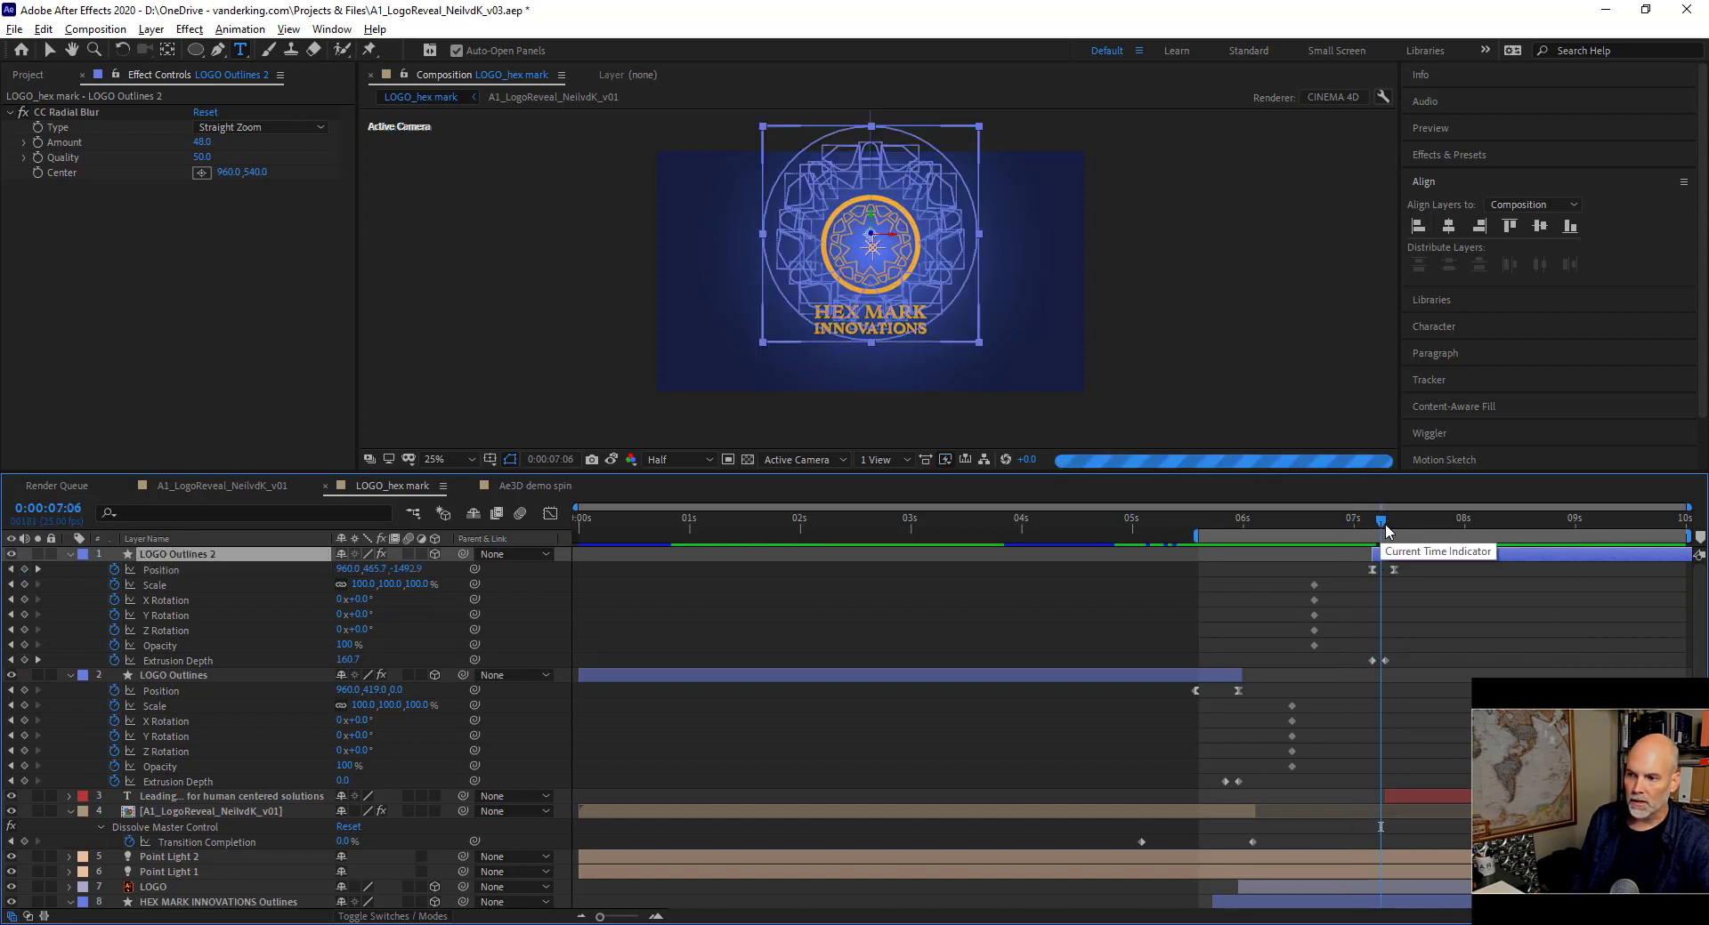
key(Page_Down)
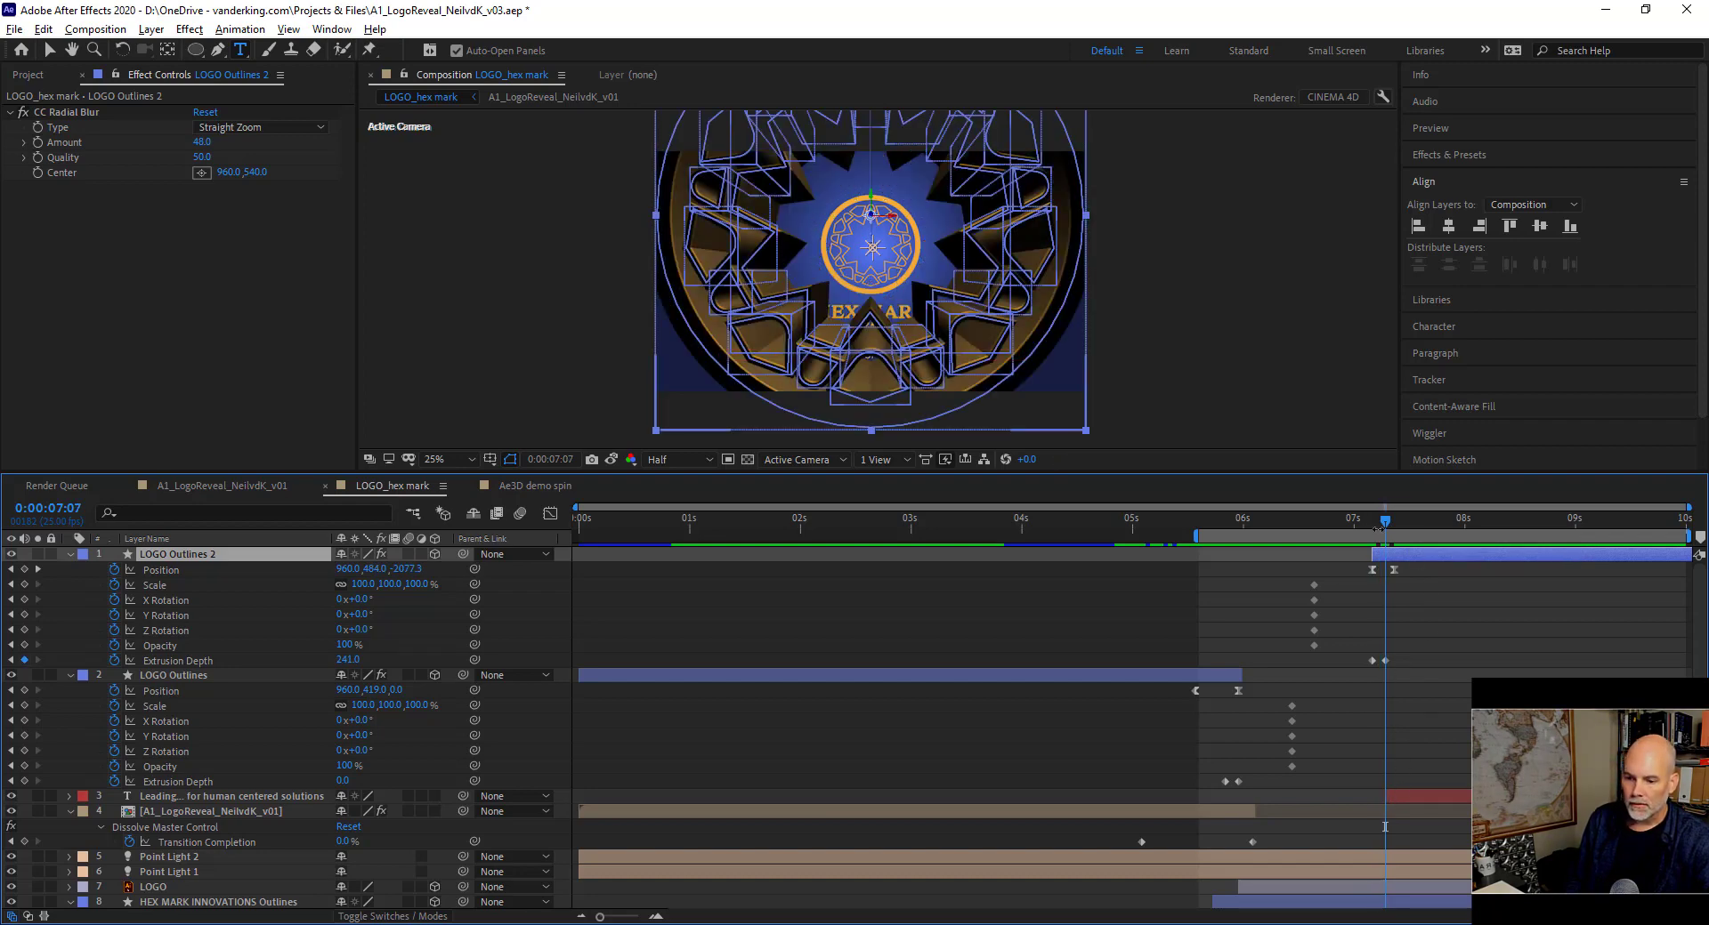
drag(1385, 531, 1418, 524)
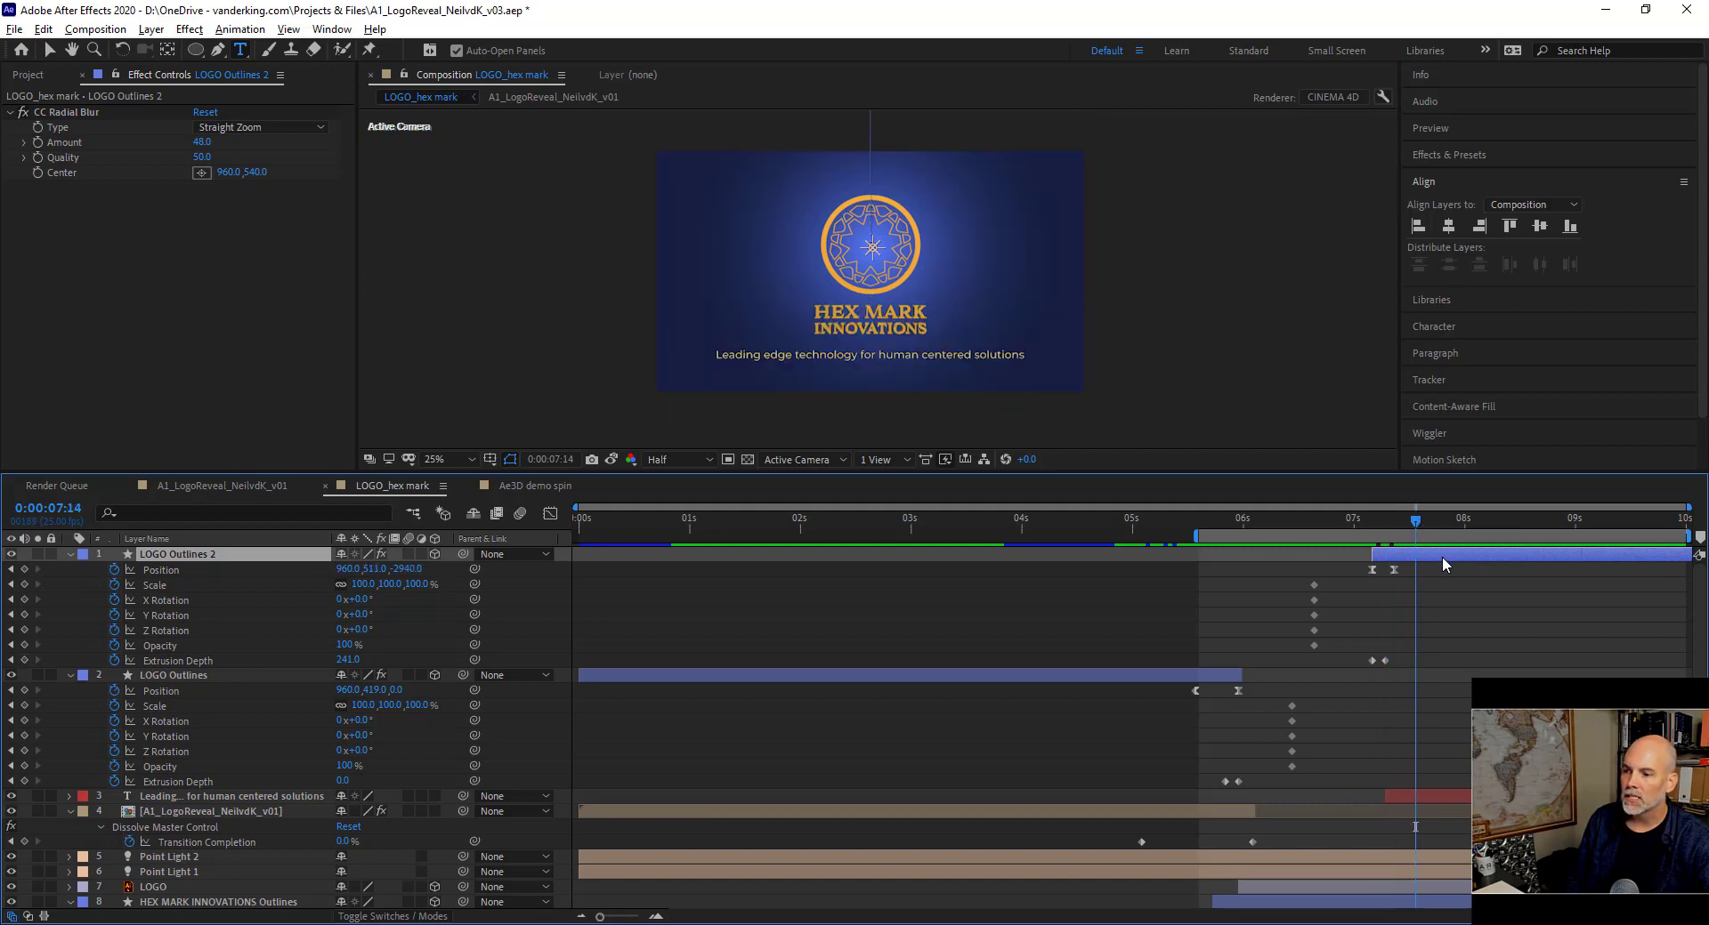
drag(1460, 520, 1510, 527)
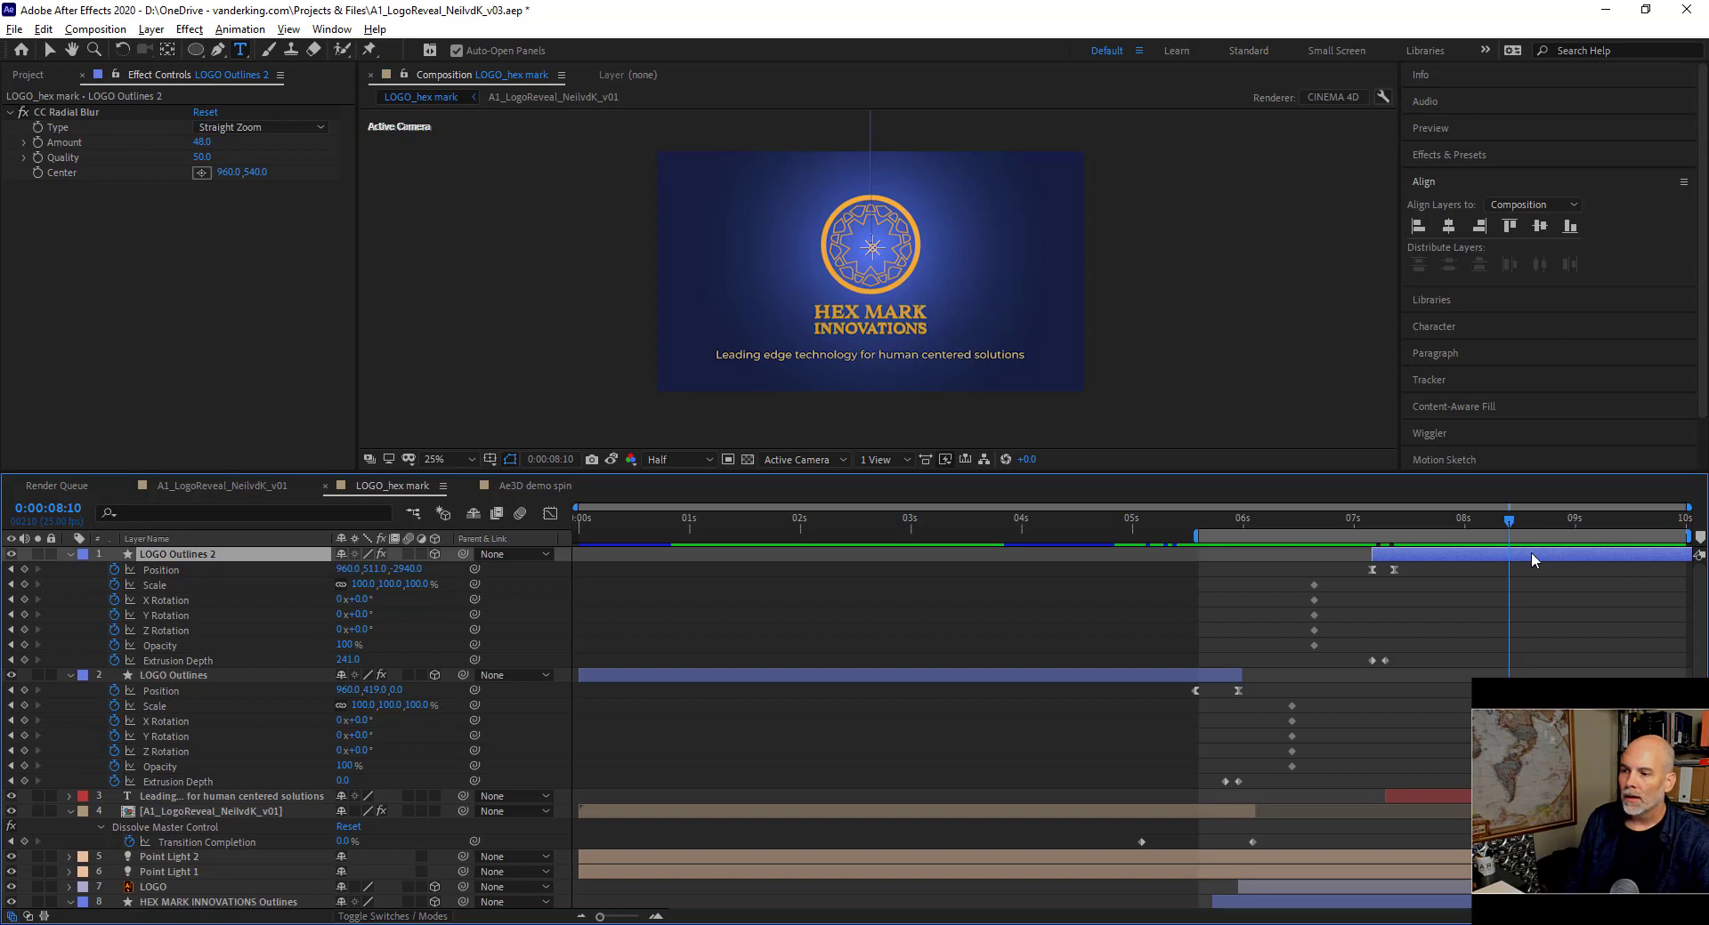
drag(1524, 522, 1411, 521)
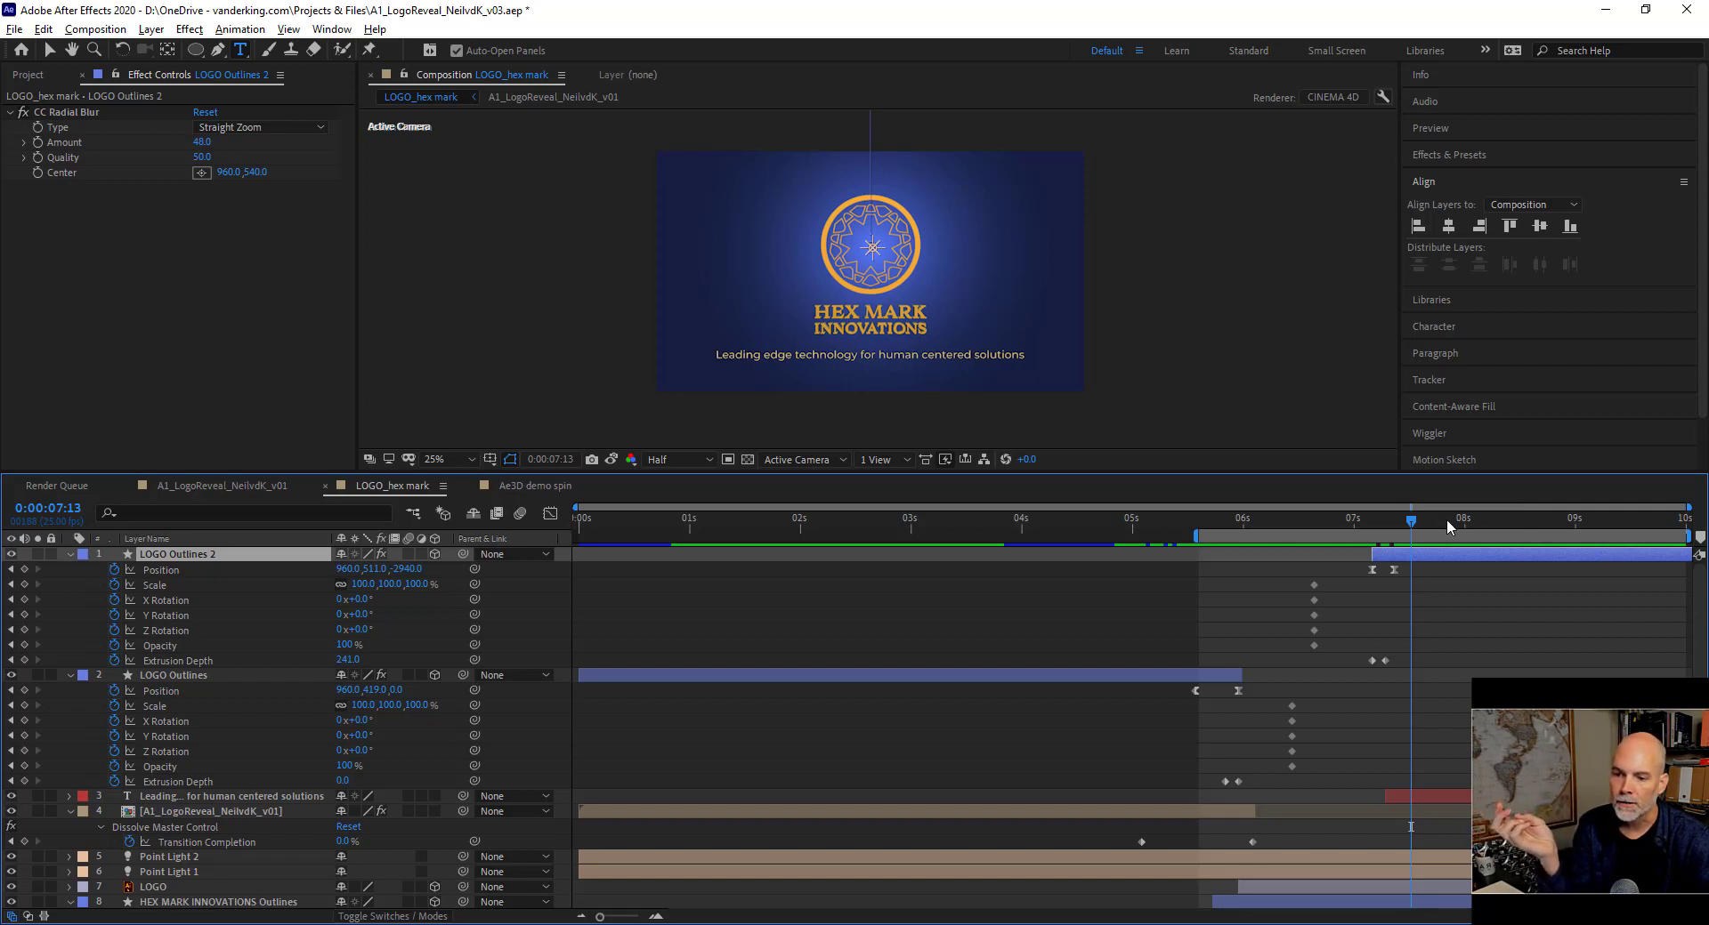
drag(1422, 519, 1577, 526)
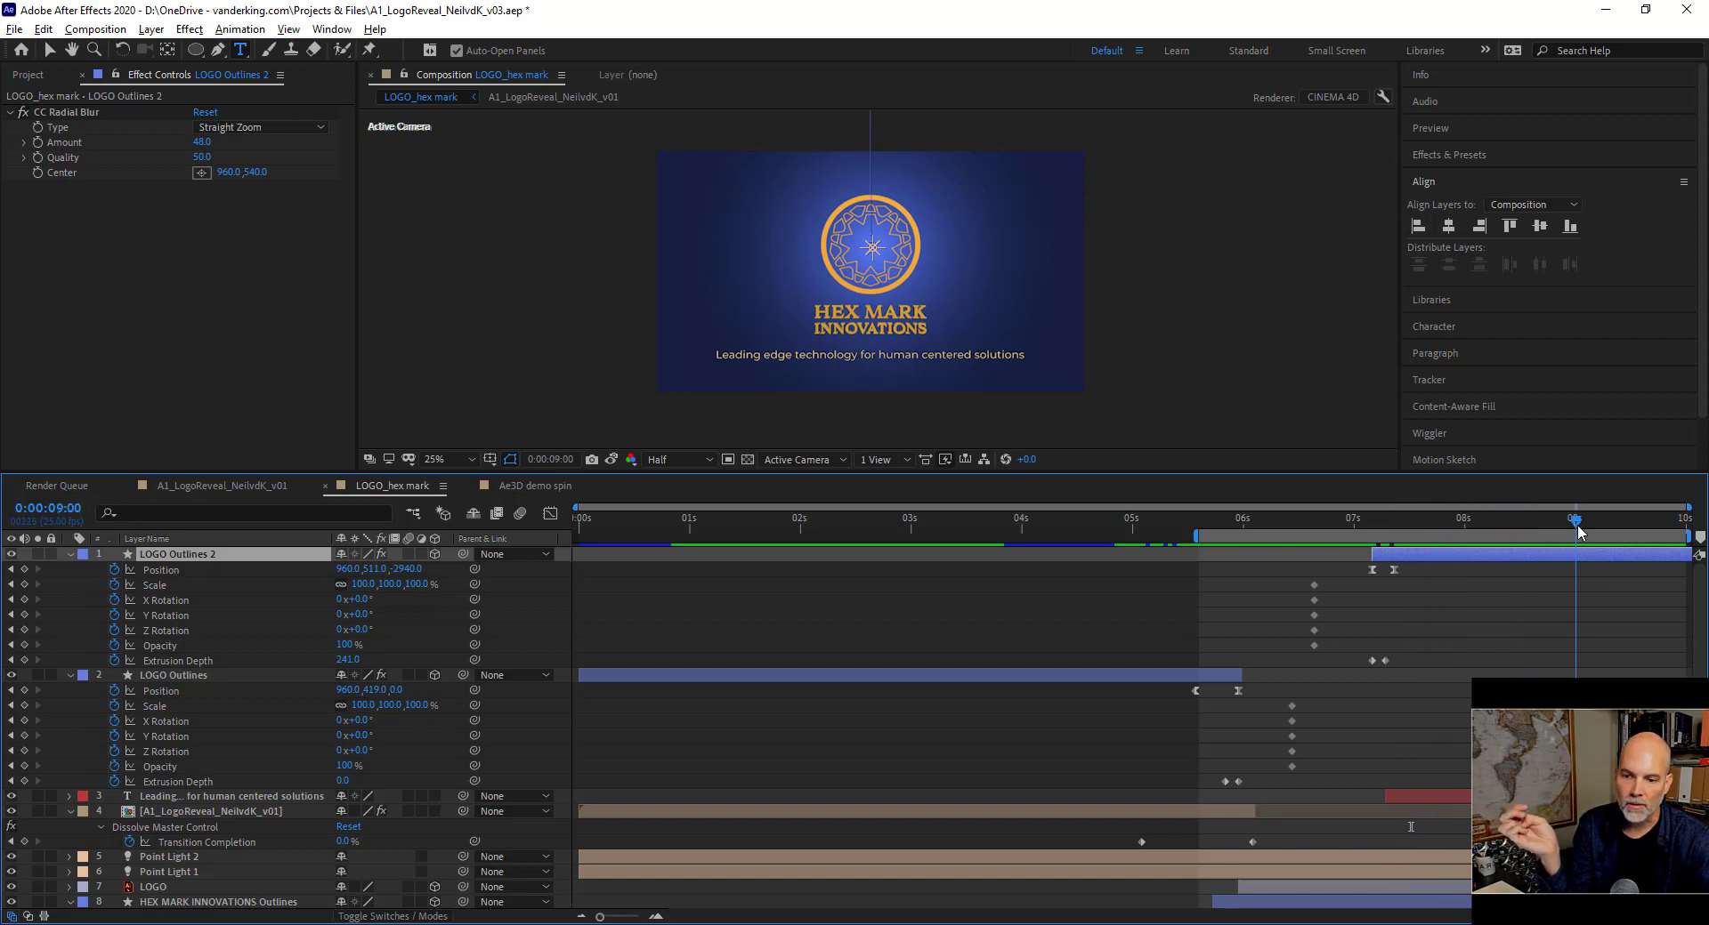
drag(1448, 520, 1620, 525)
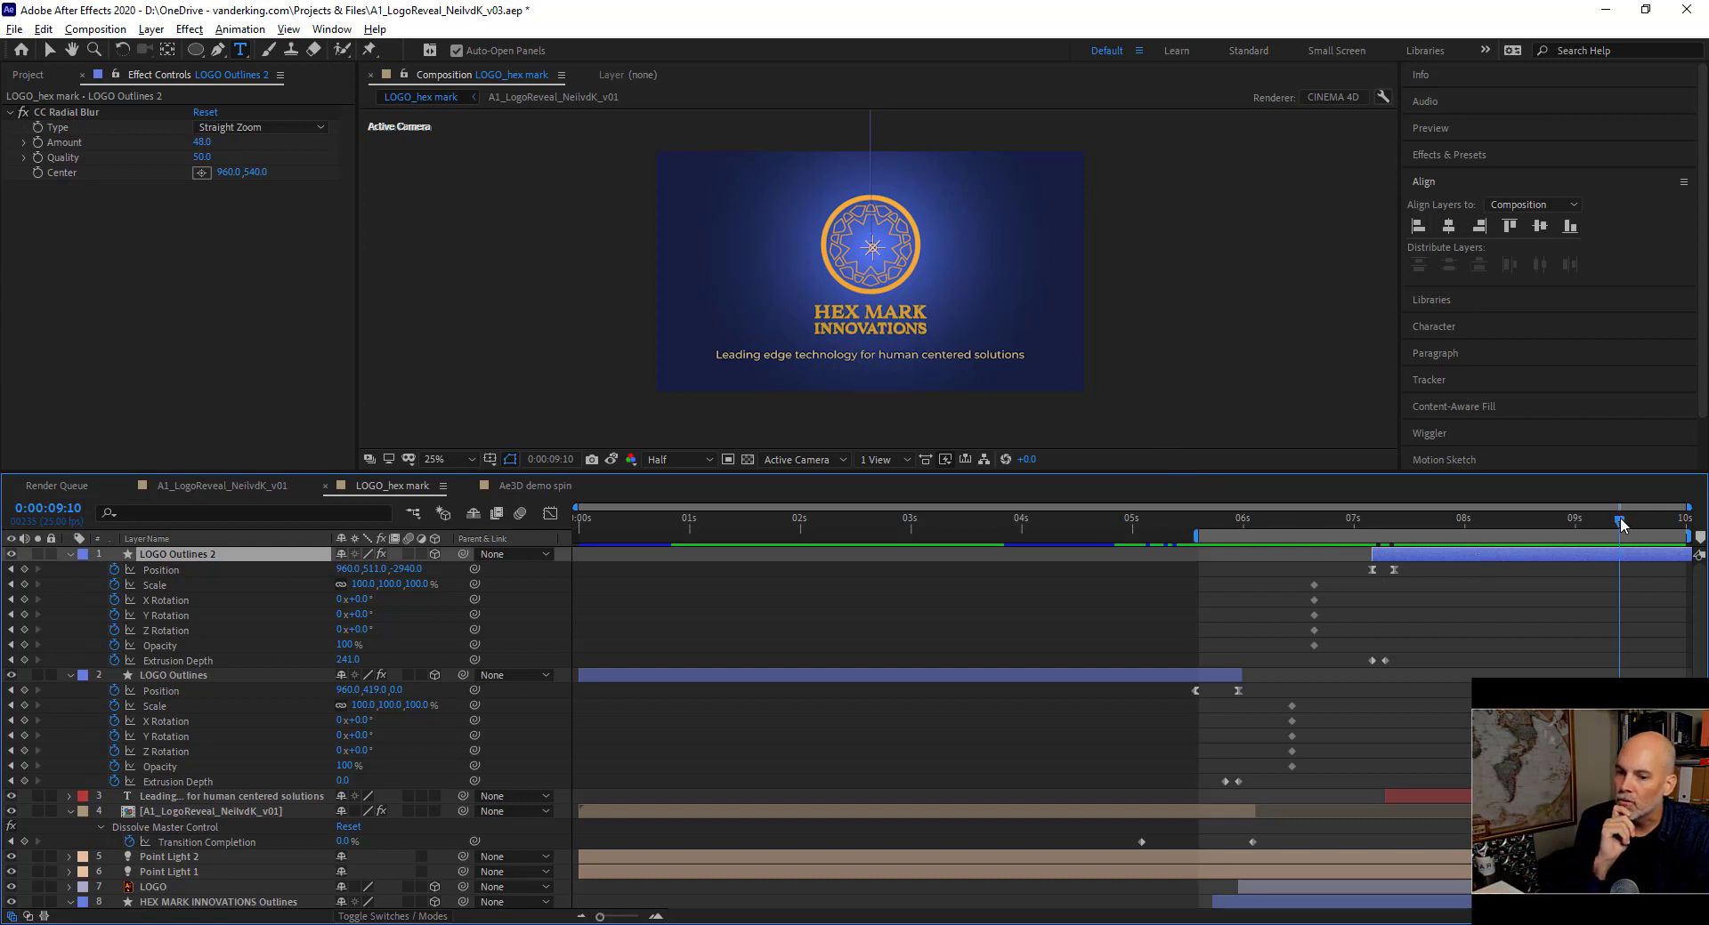
drag(1619, 520, 1604, 520)
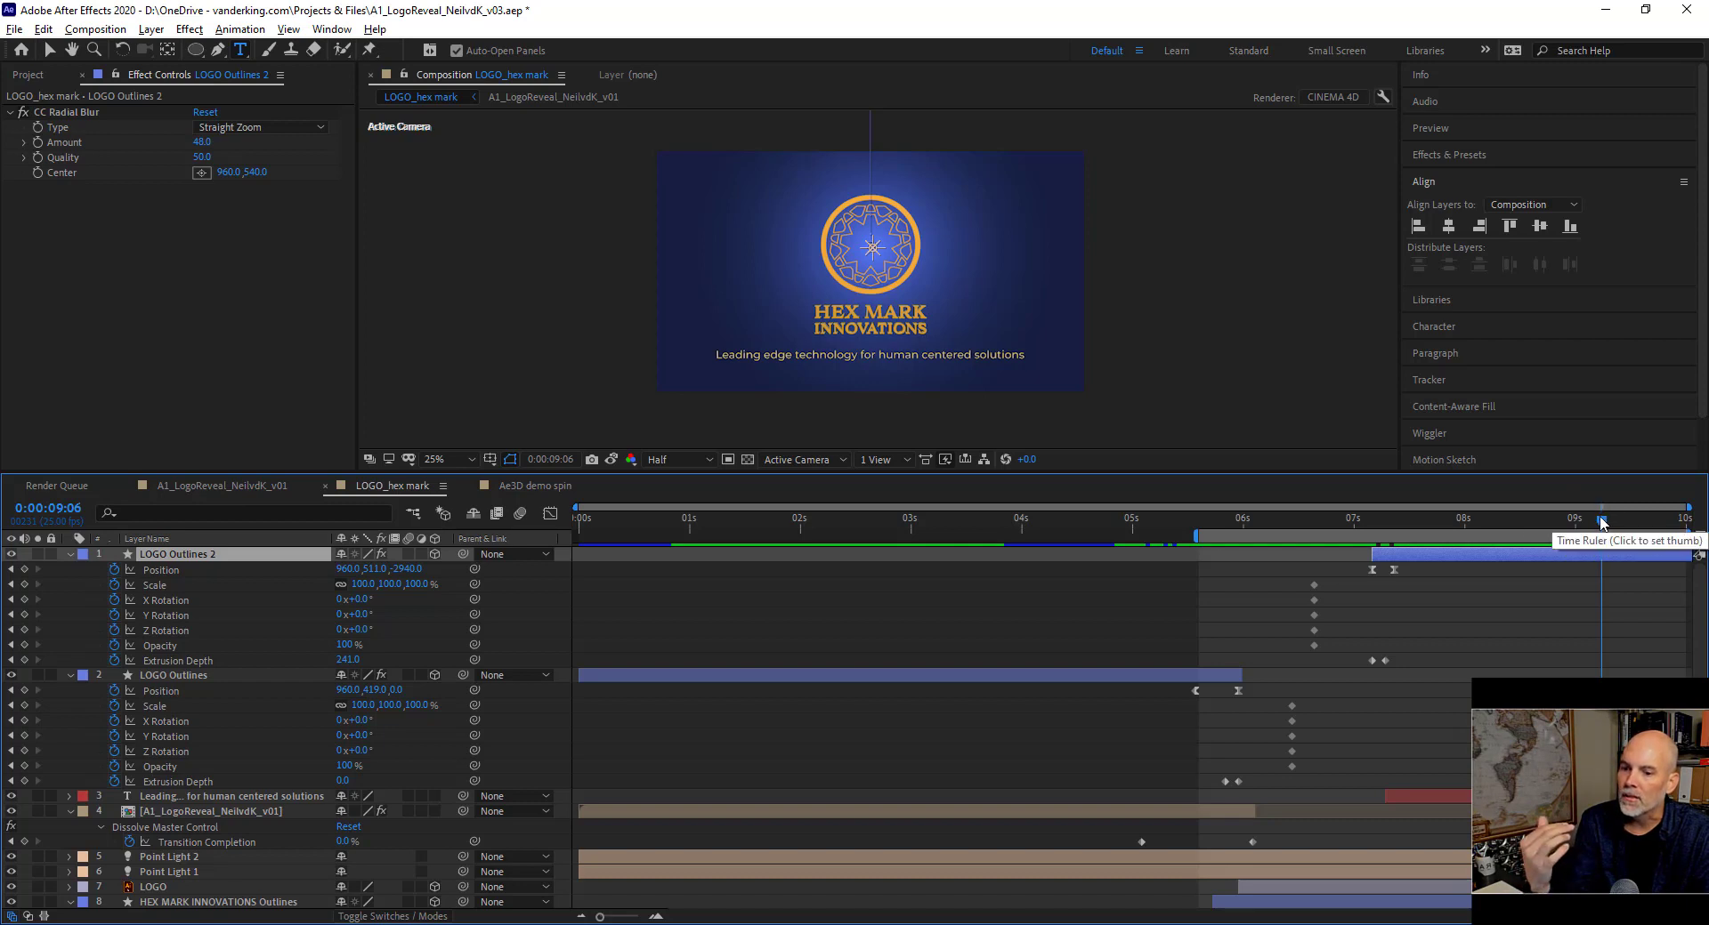
Collapse the properties of both LOGO Outlines layers, the A1_LogoReveal_NeilvdK_v01 layer and HEX MARK INNOVATIONS Outlines.
click(71, 553)
click(68, 570)
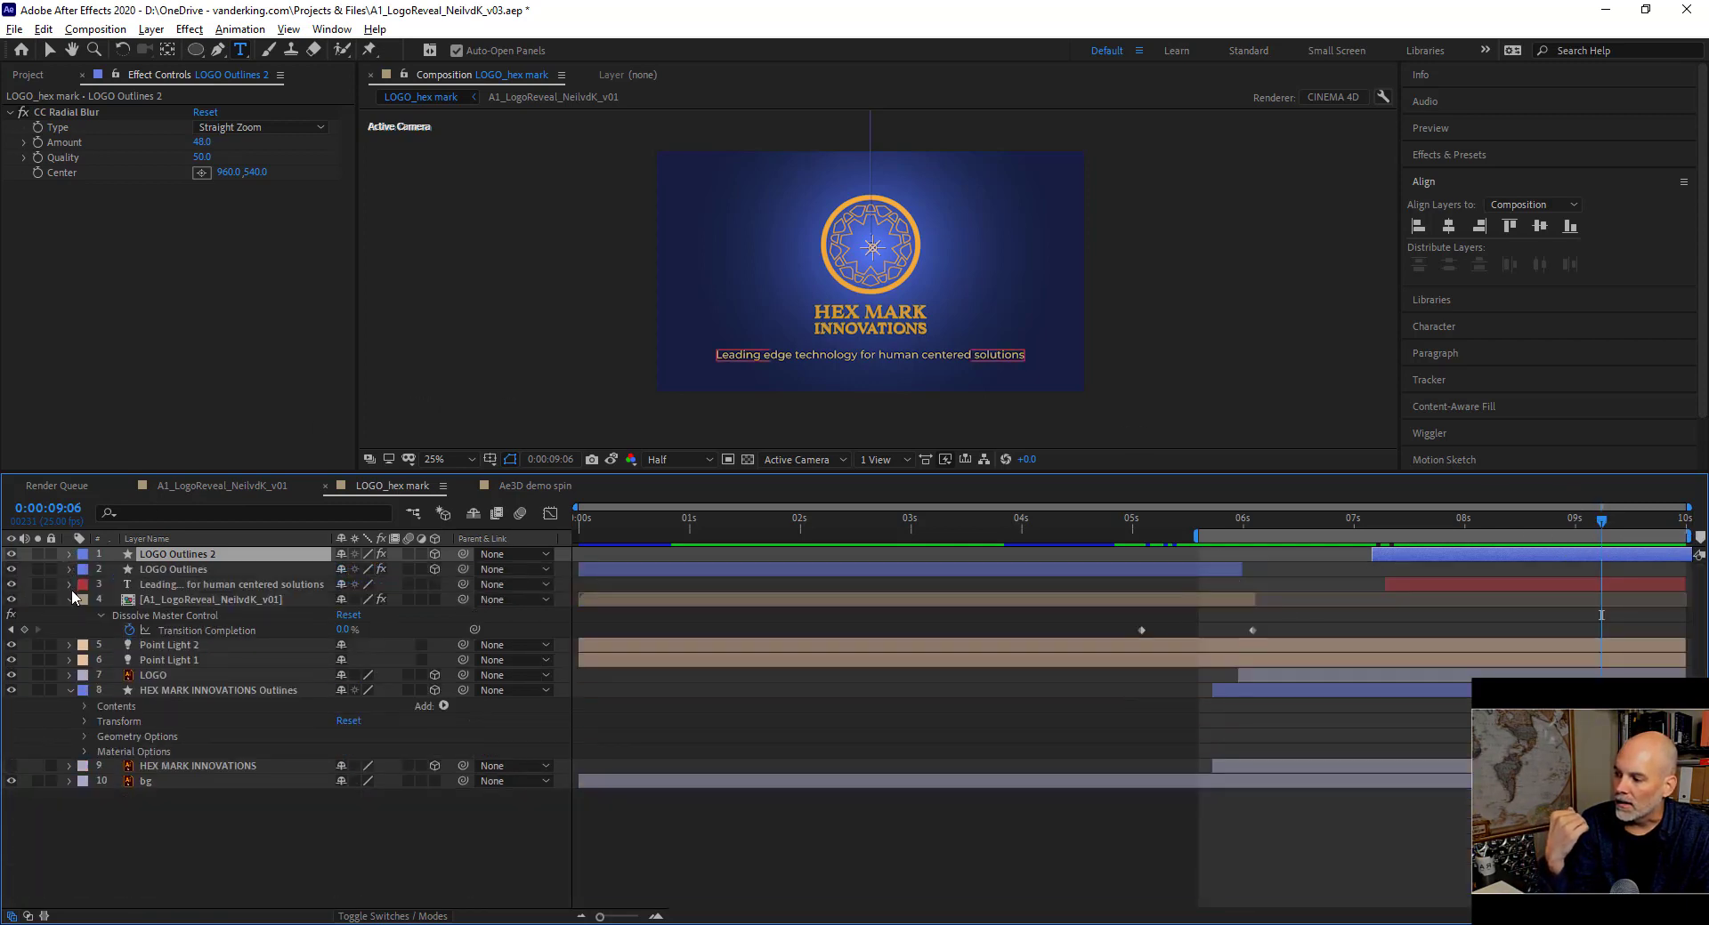
click(70, 600)
click(69, 662)
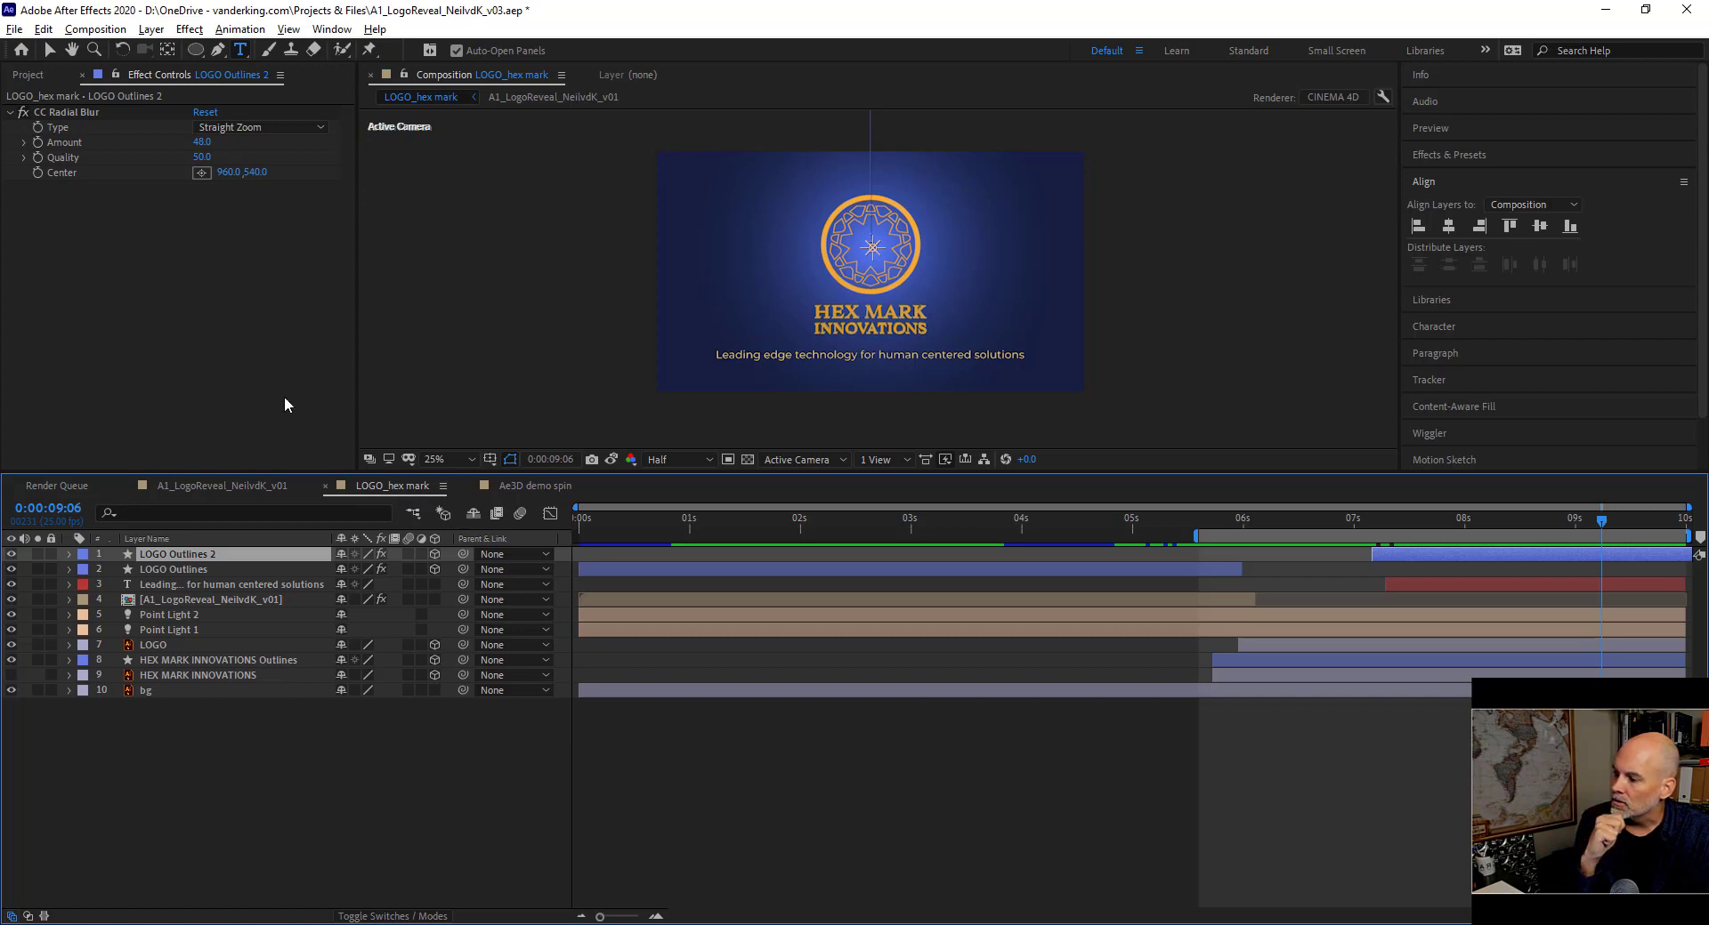
Pre-compose all ten layers of LOGO_hex mark into a composition named A1_LogoReveal_NeilvdK_v01-FINAL, moving all attributes into it.
drag(253, 749, 160, 567)
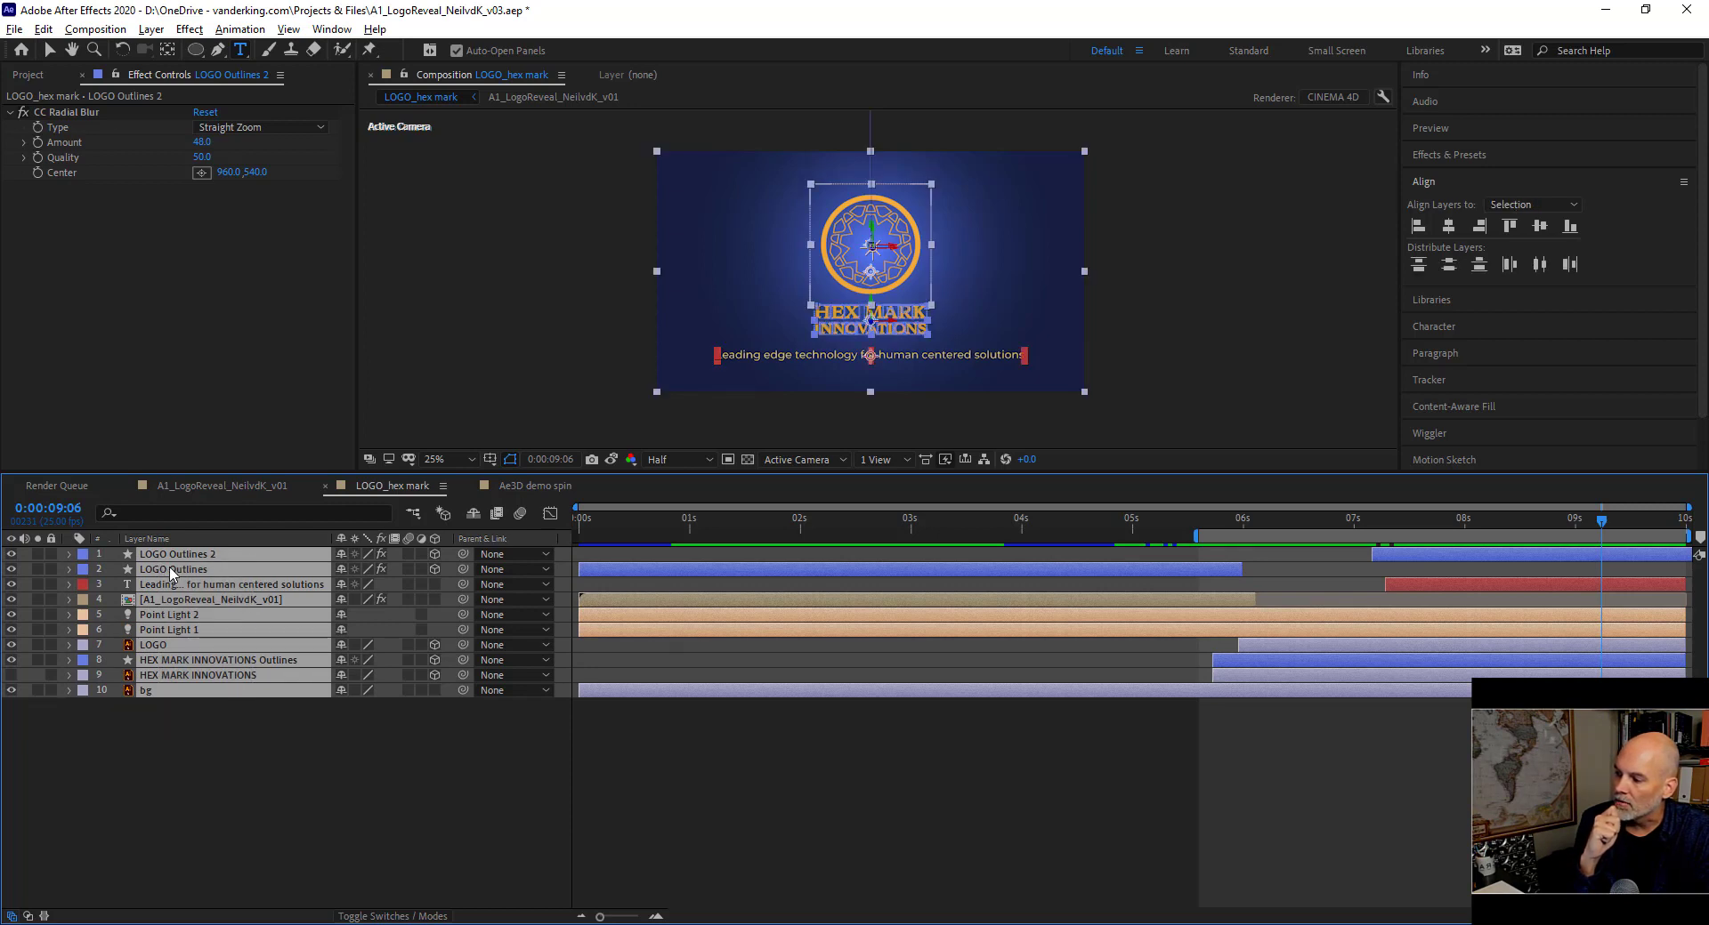
right_click(172, 569)
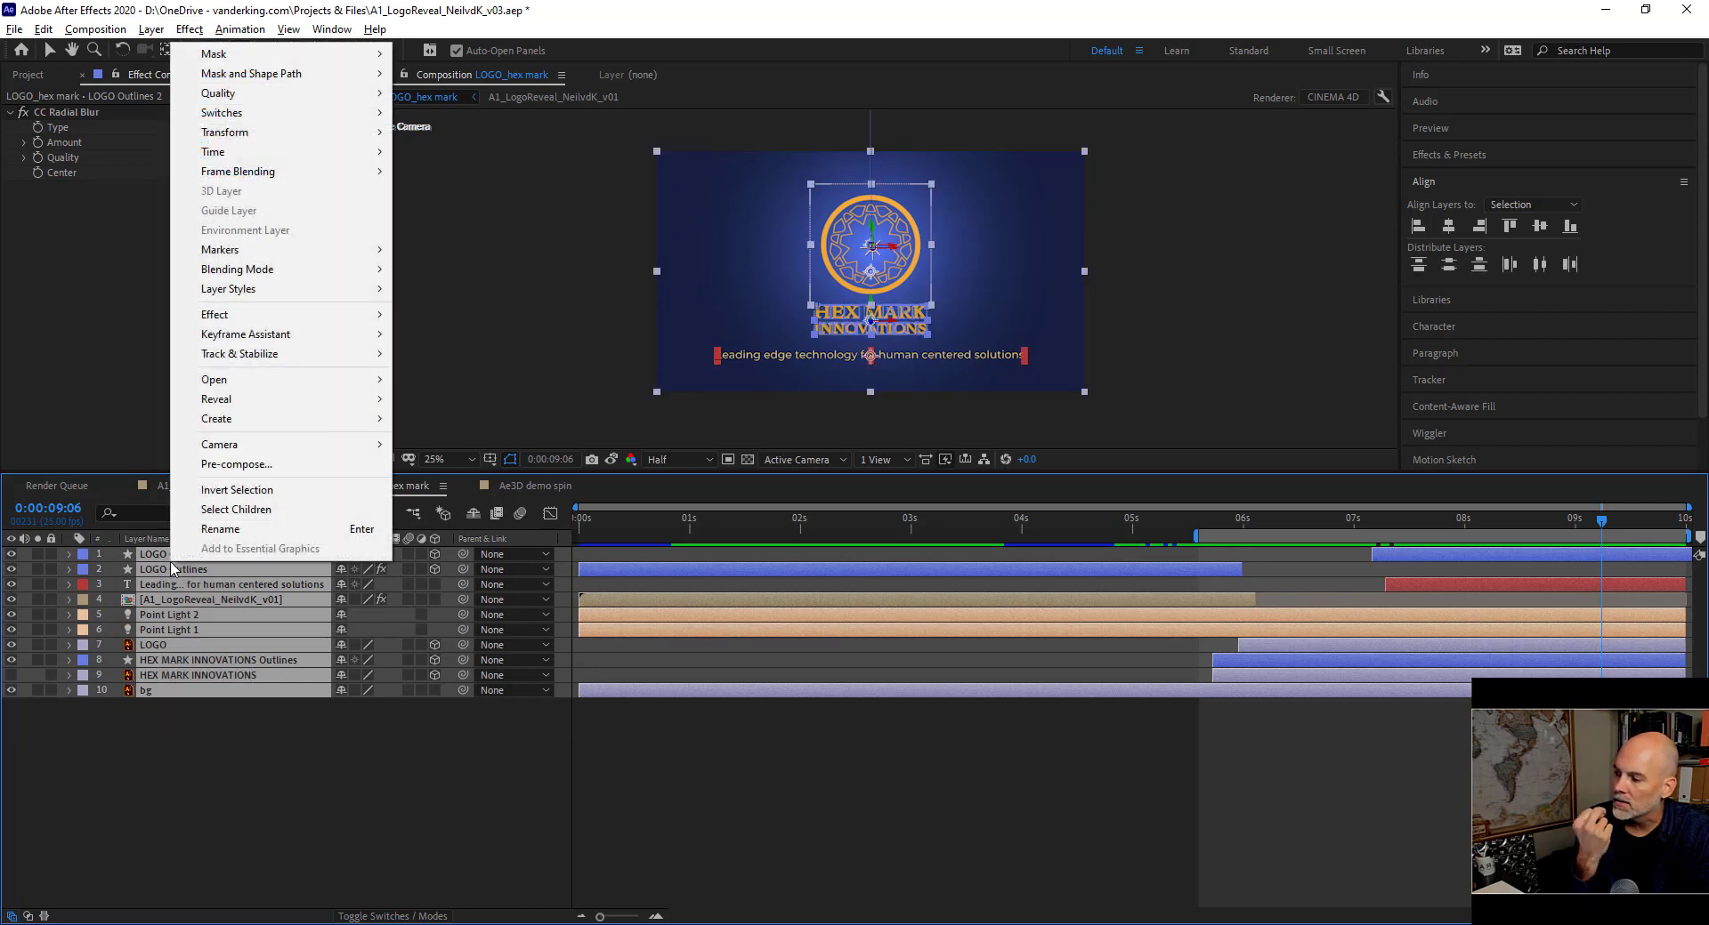
click(363, 463)
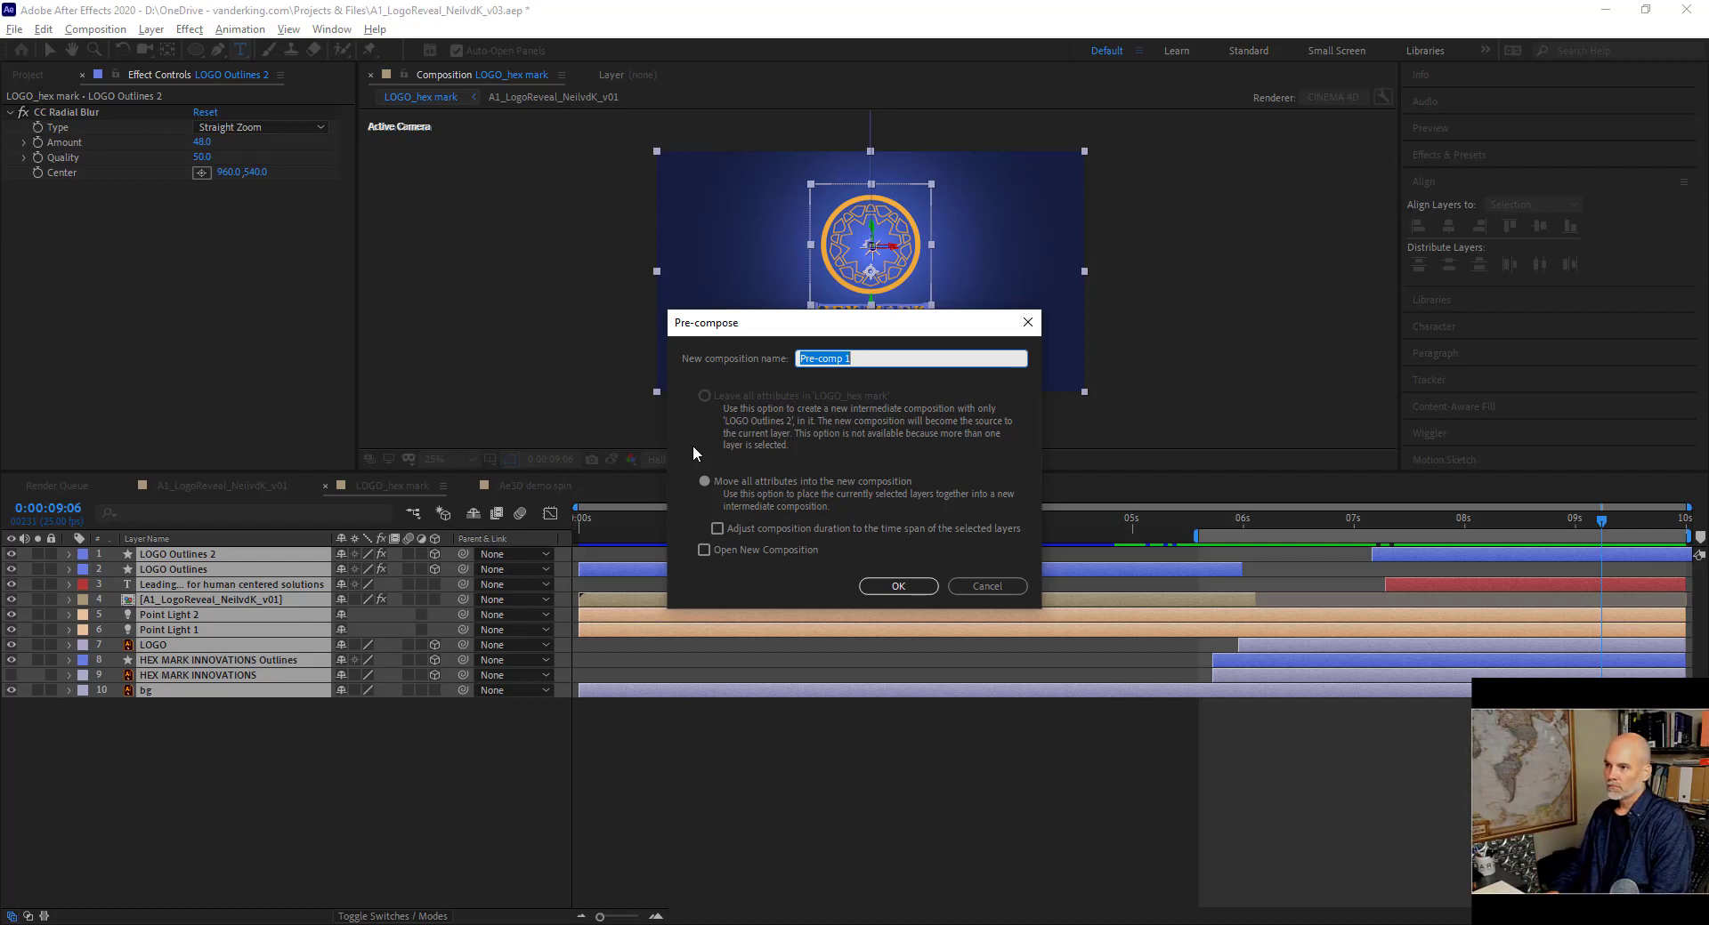
text(A1)
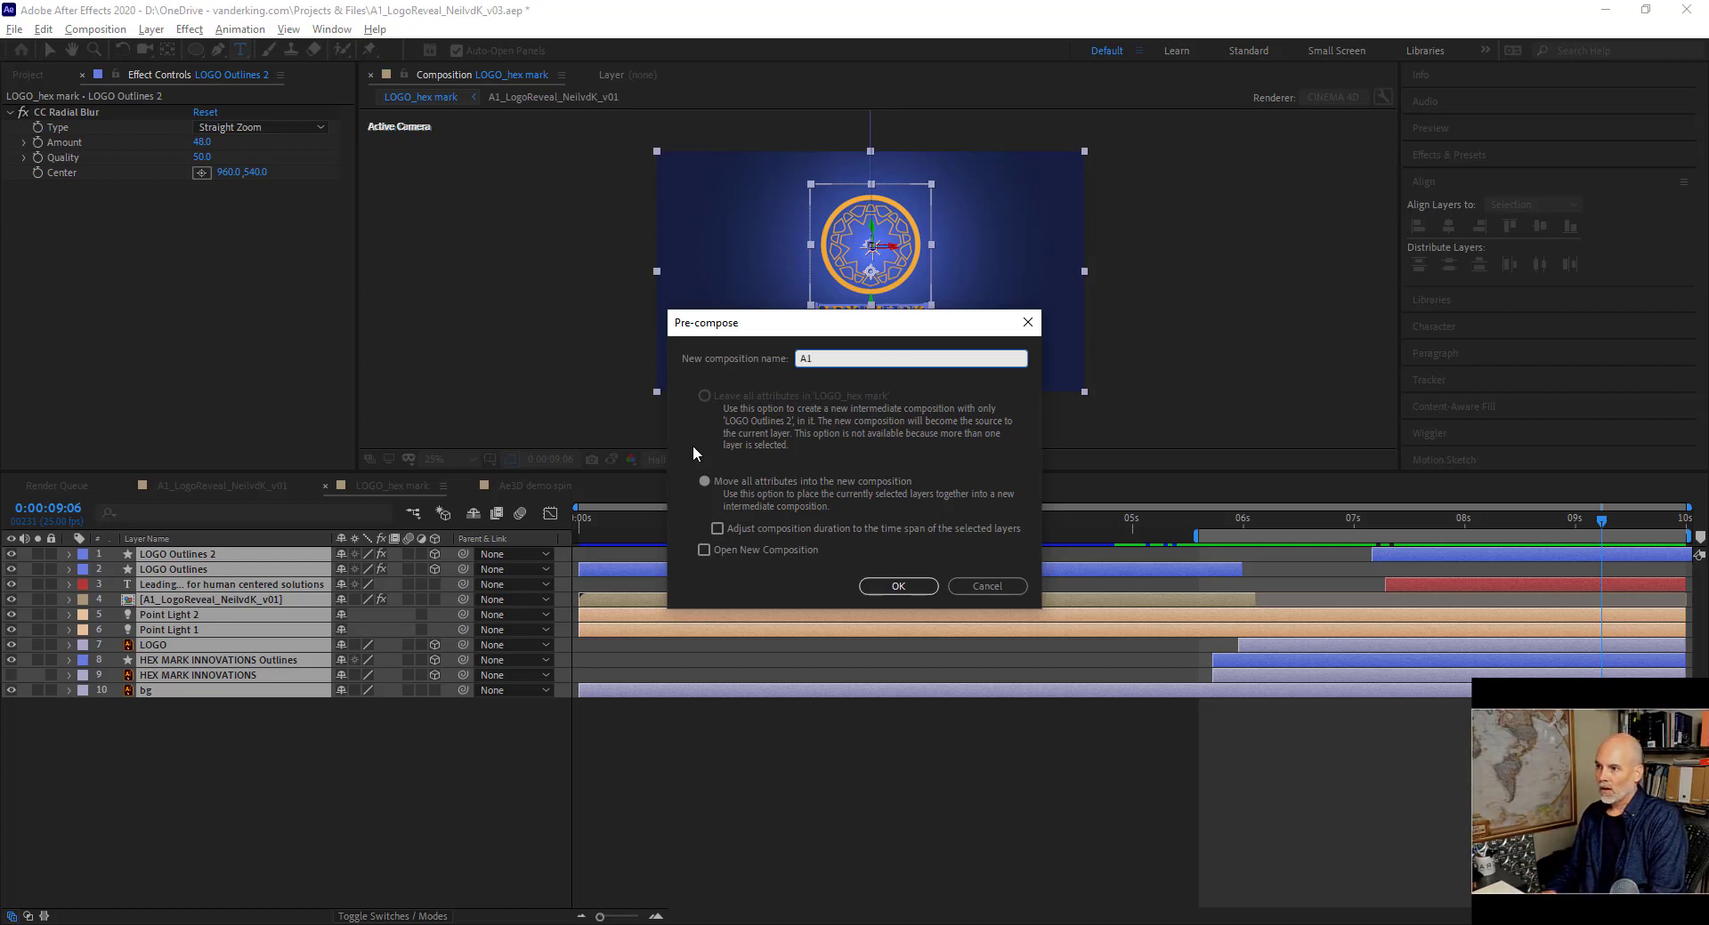
text(_Logo)
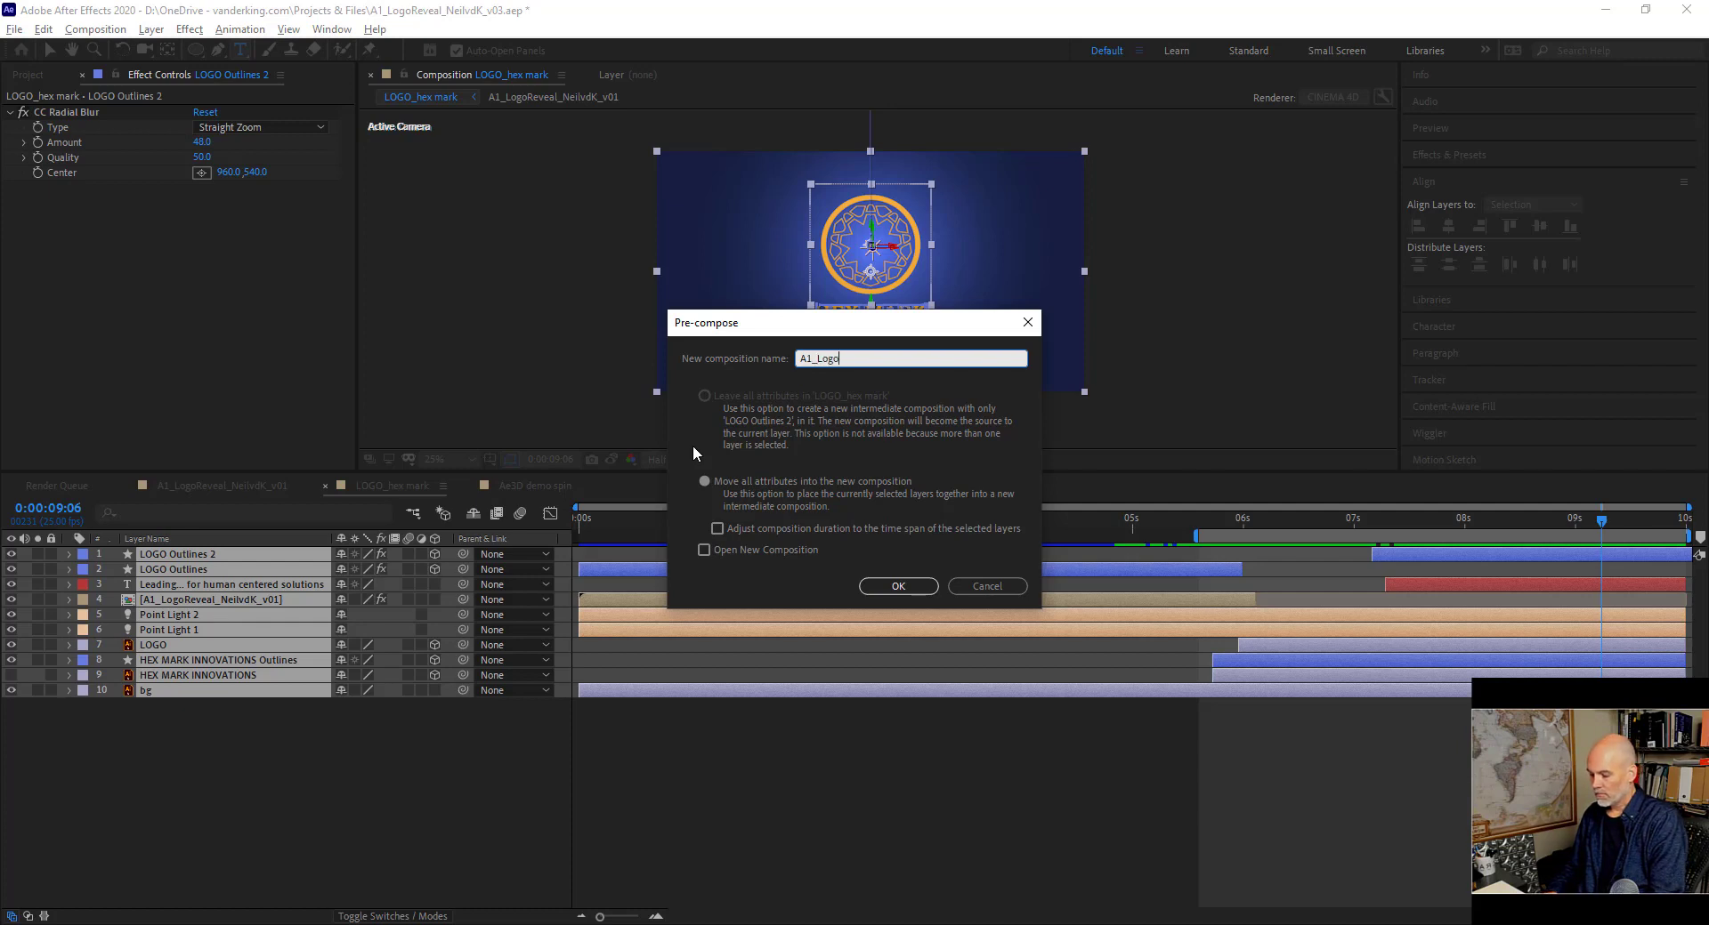
text(Reveal)
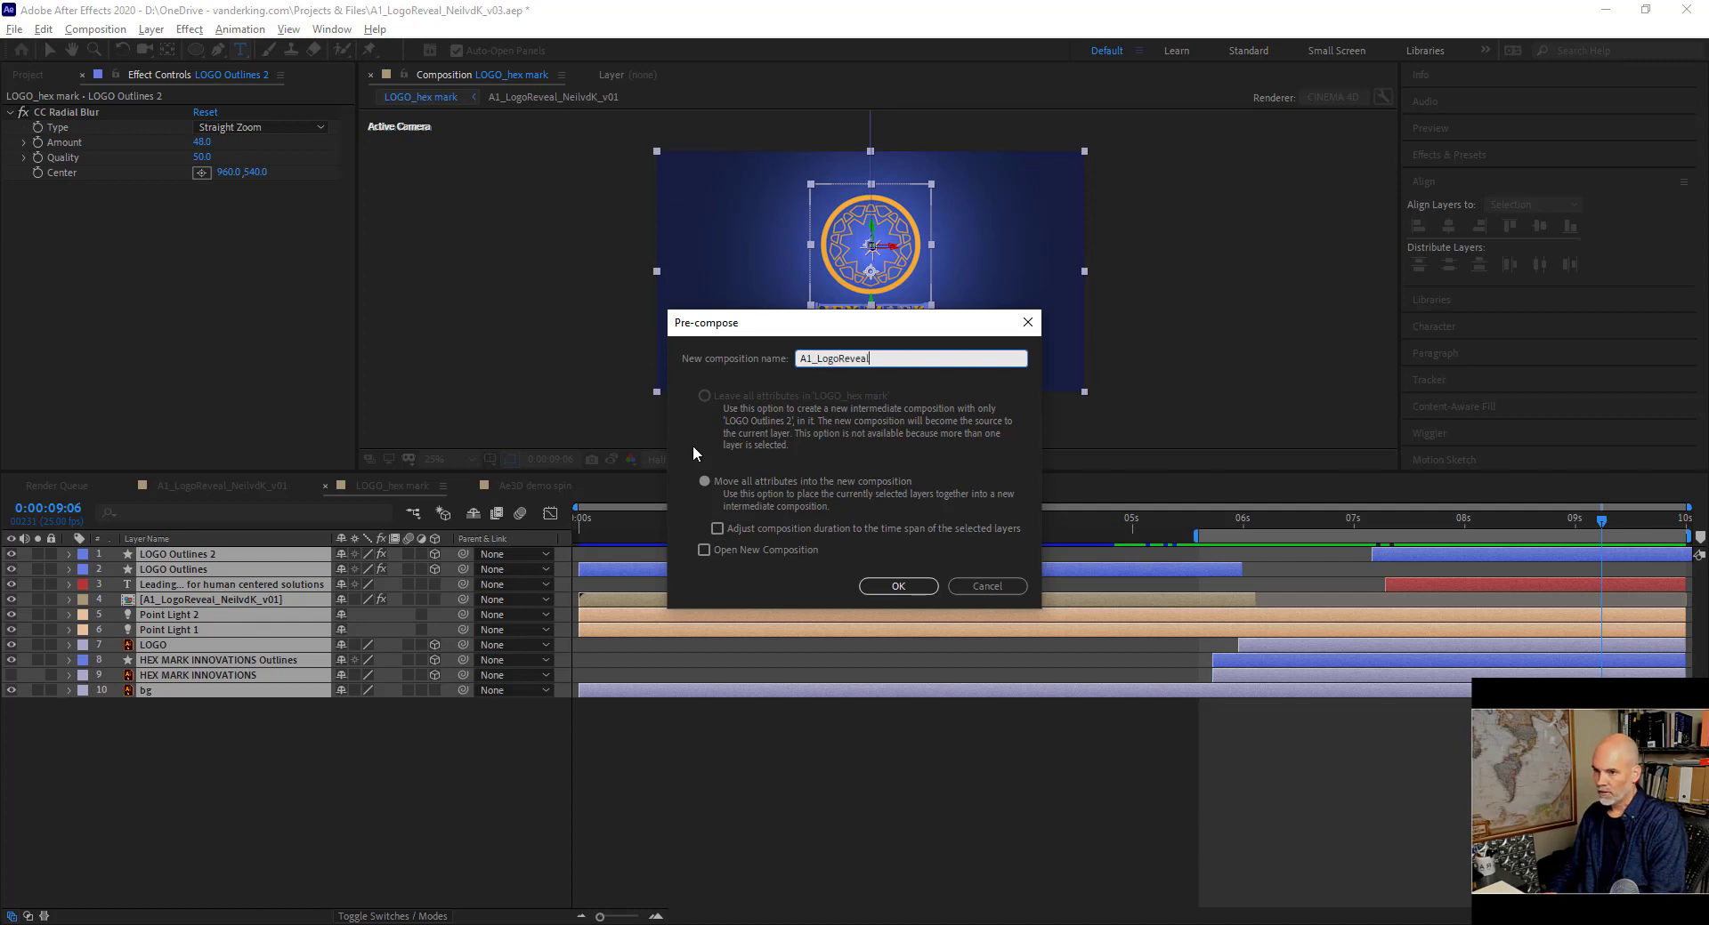
text(_)
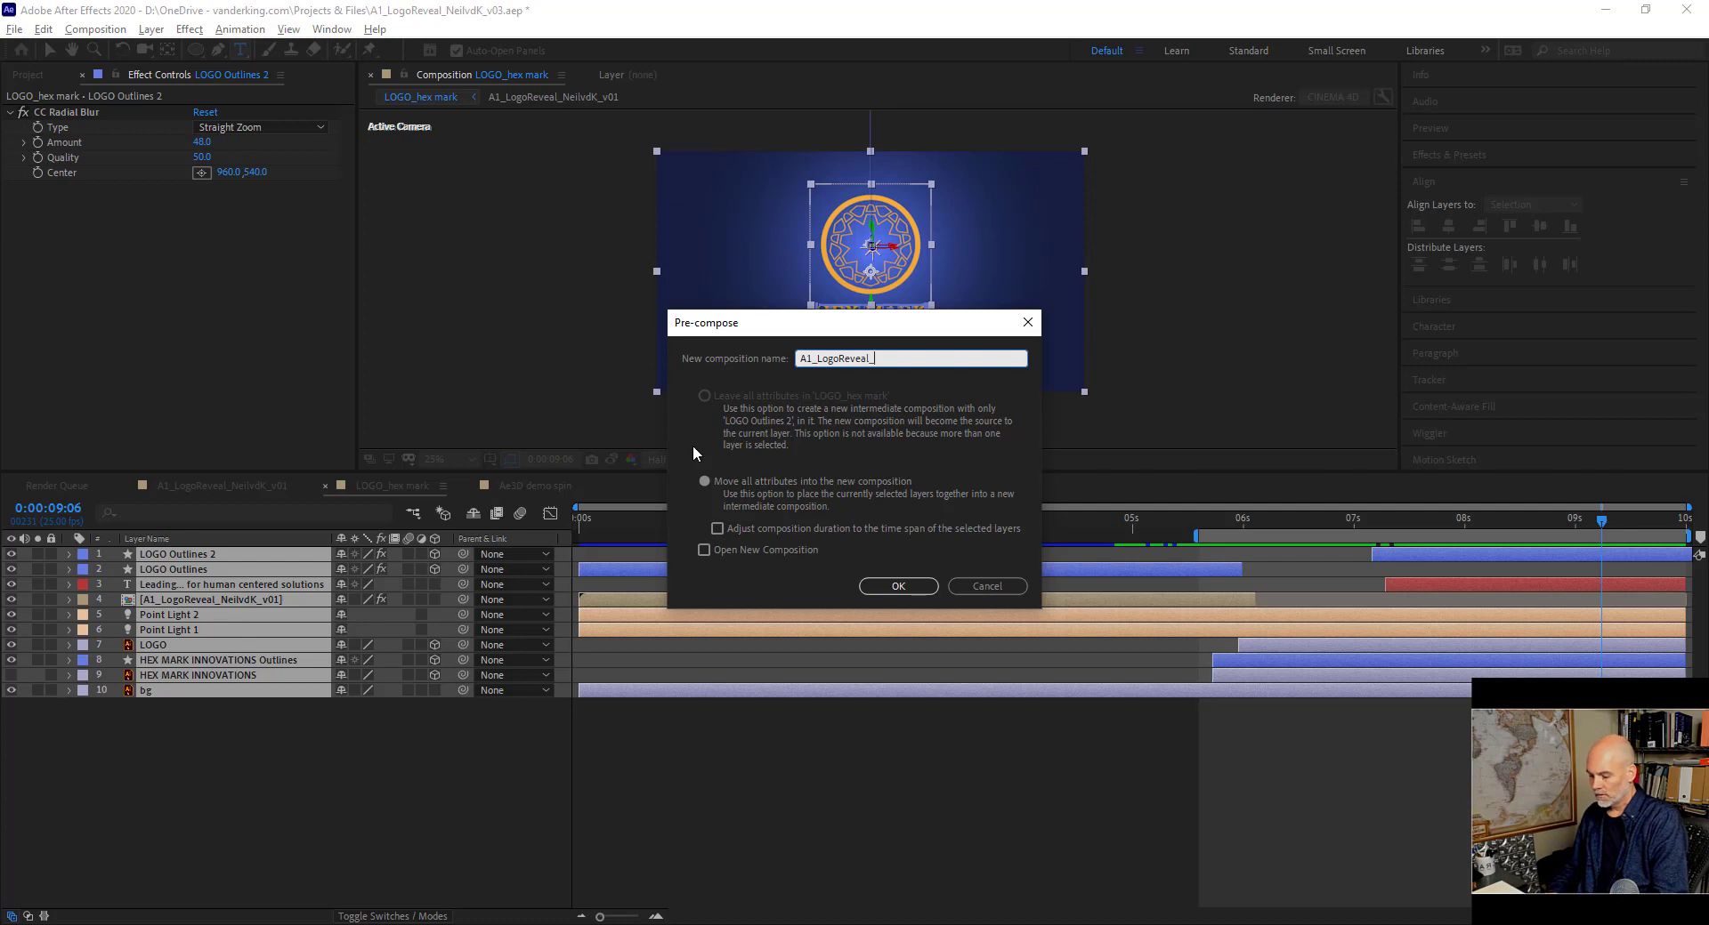
text(NeilvdK)
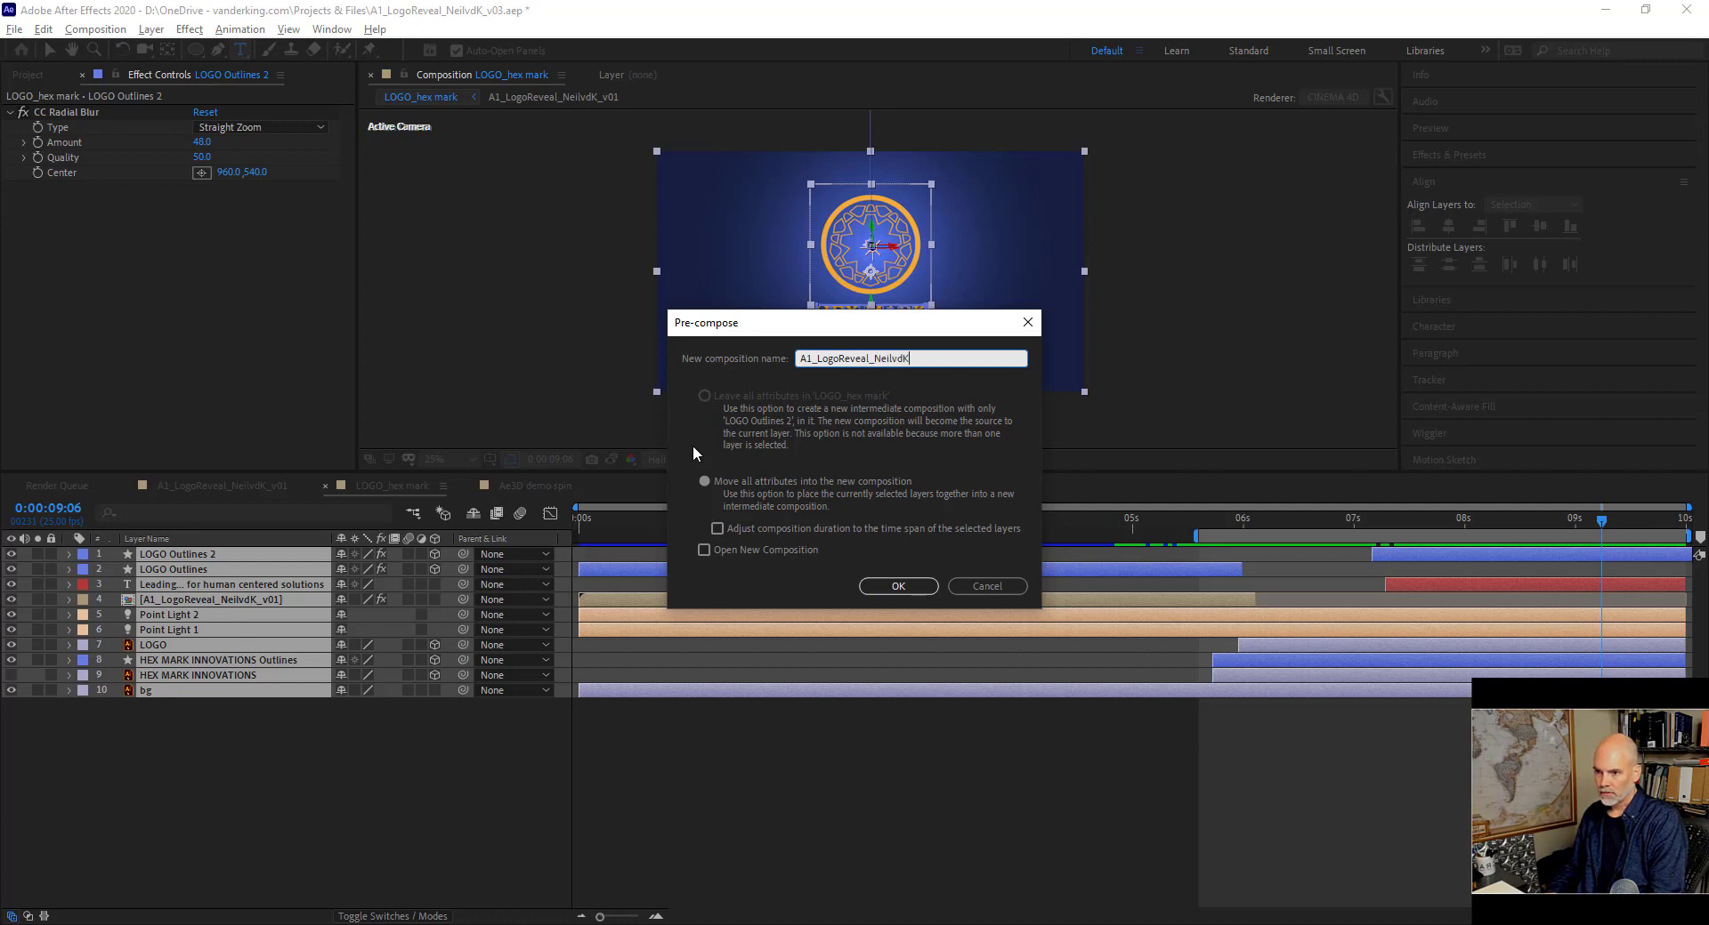
text(_v02)
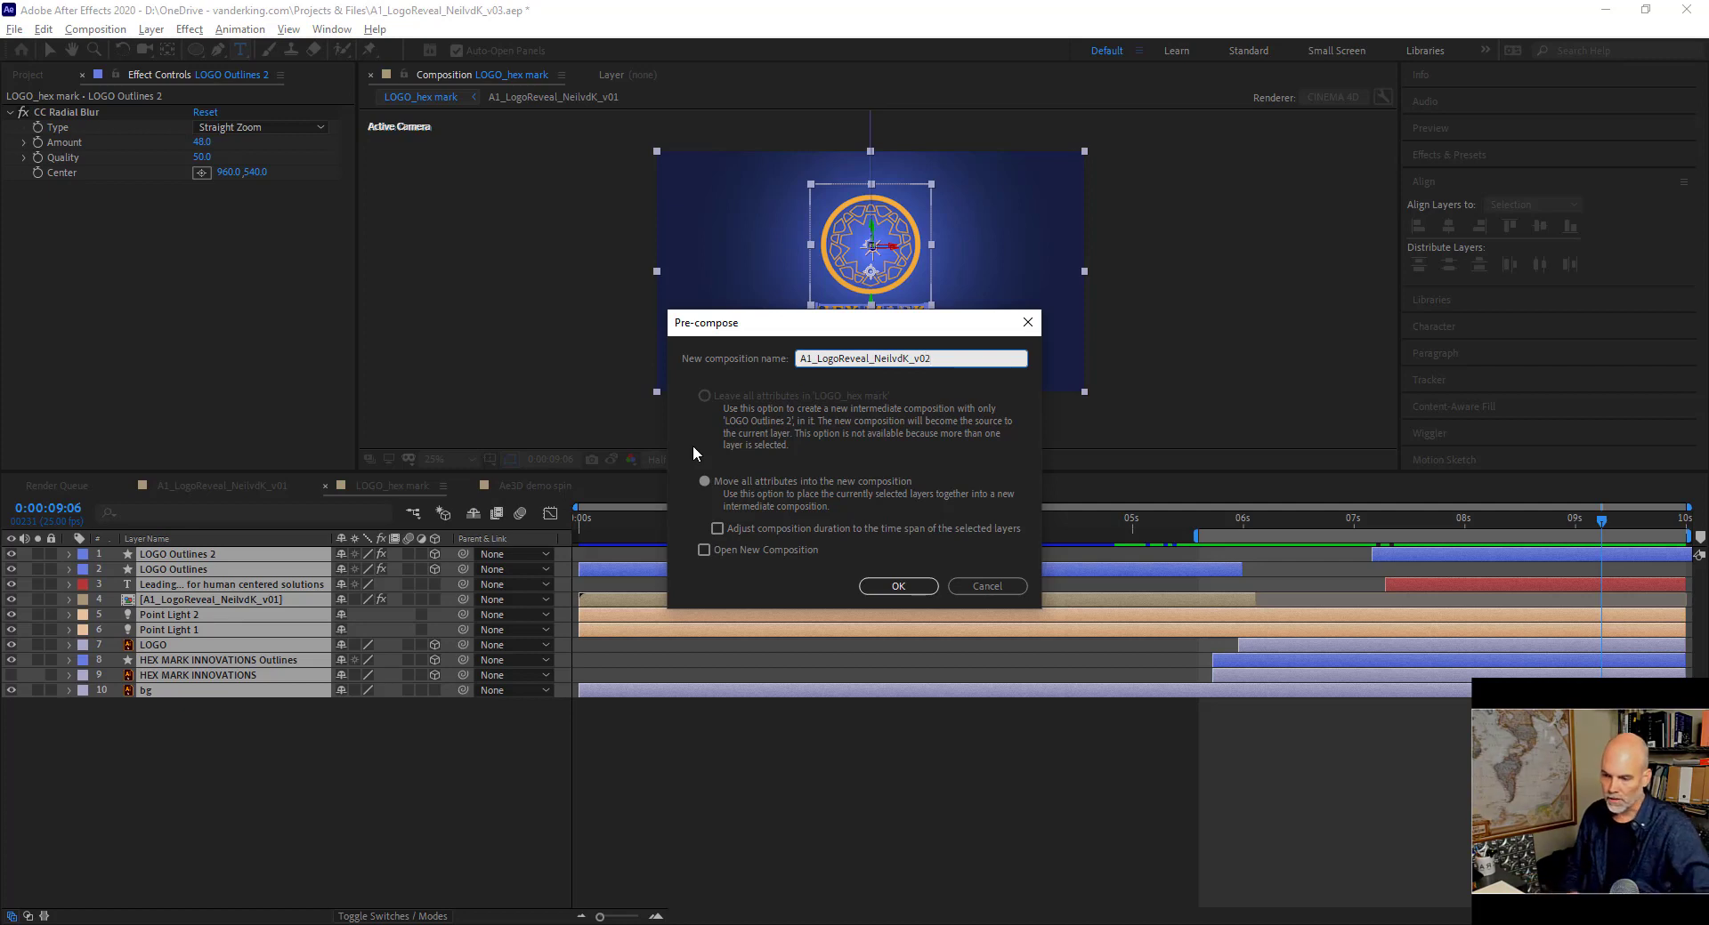
key(BackSpace)
text(1)
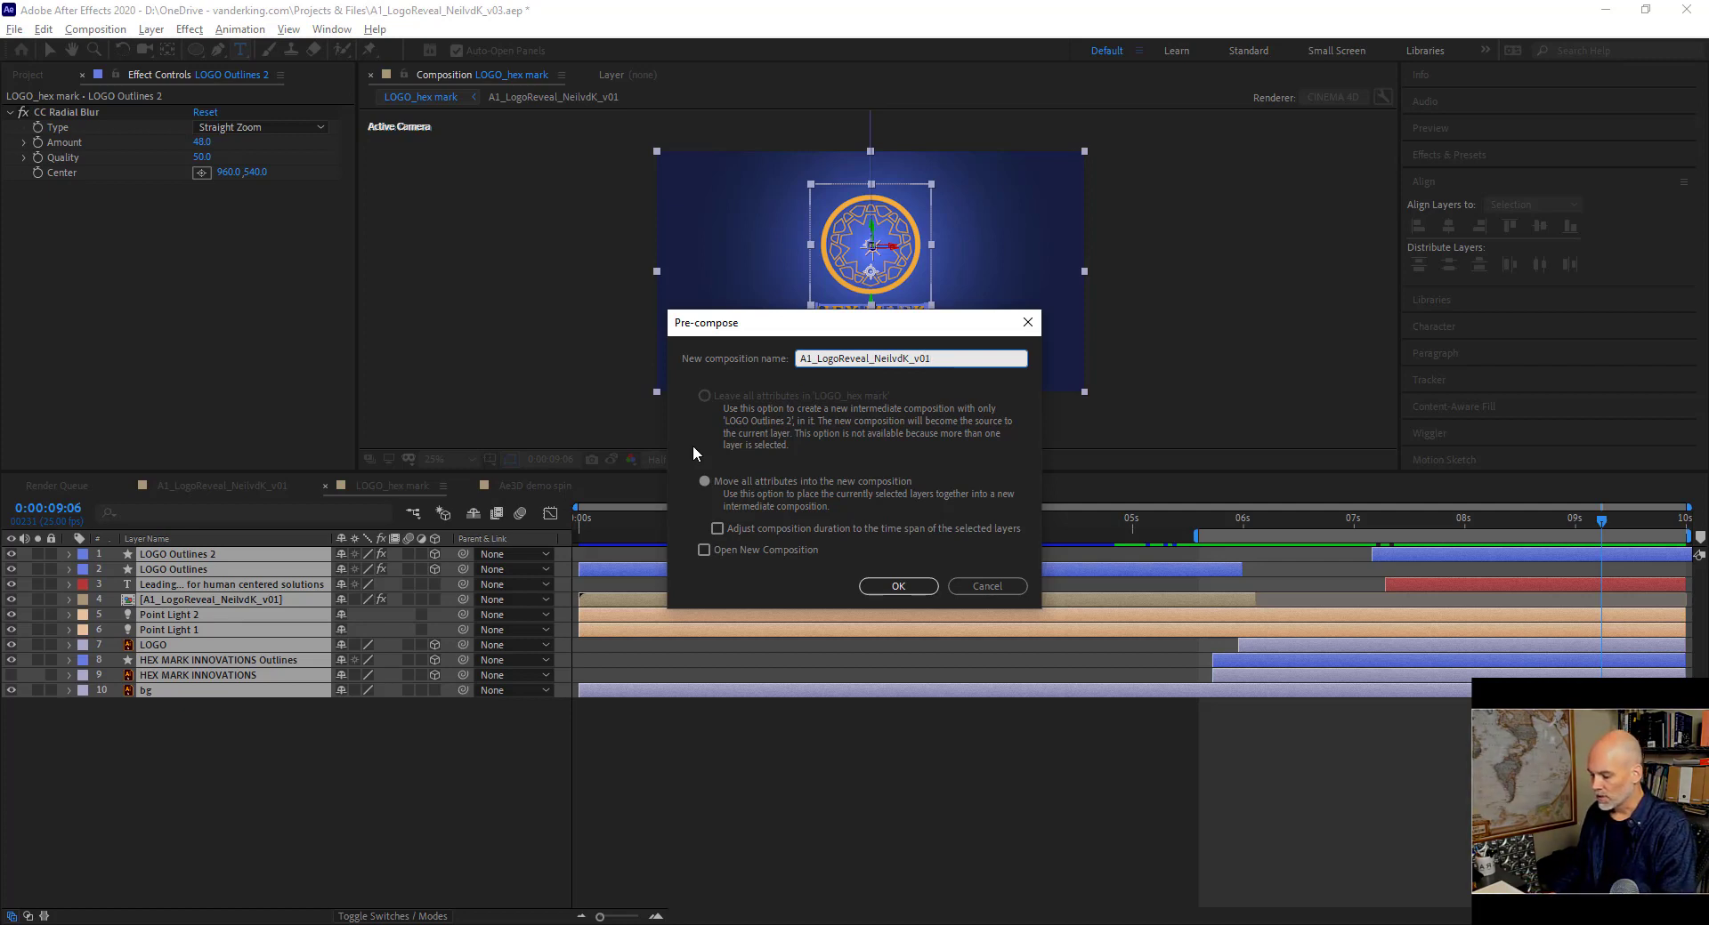
text(-)
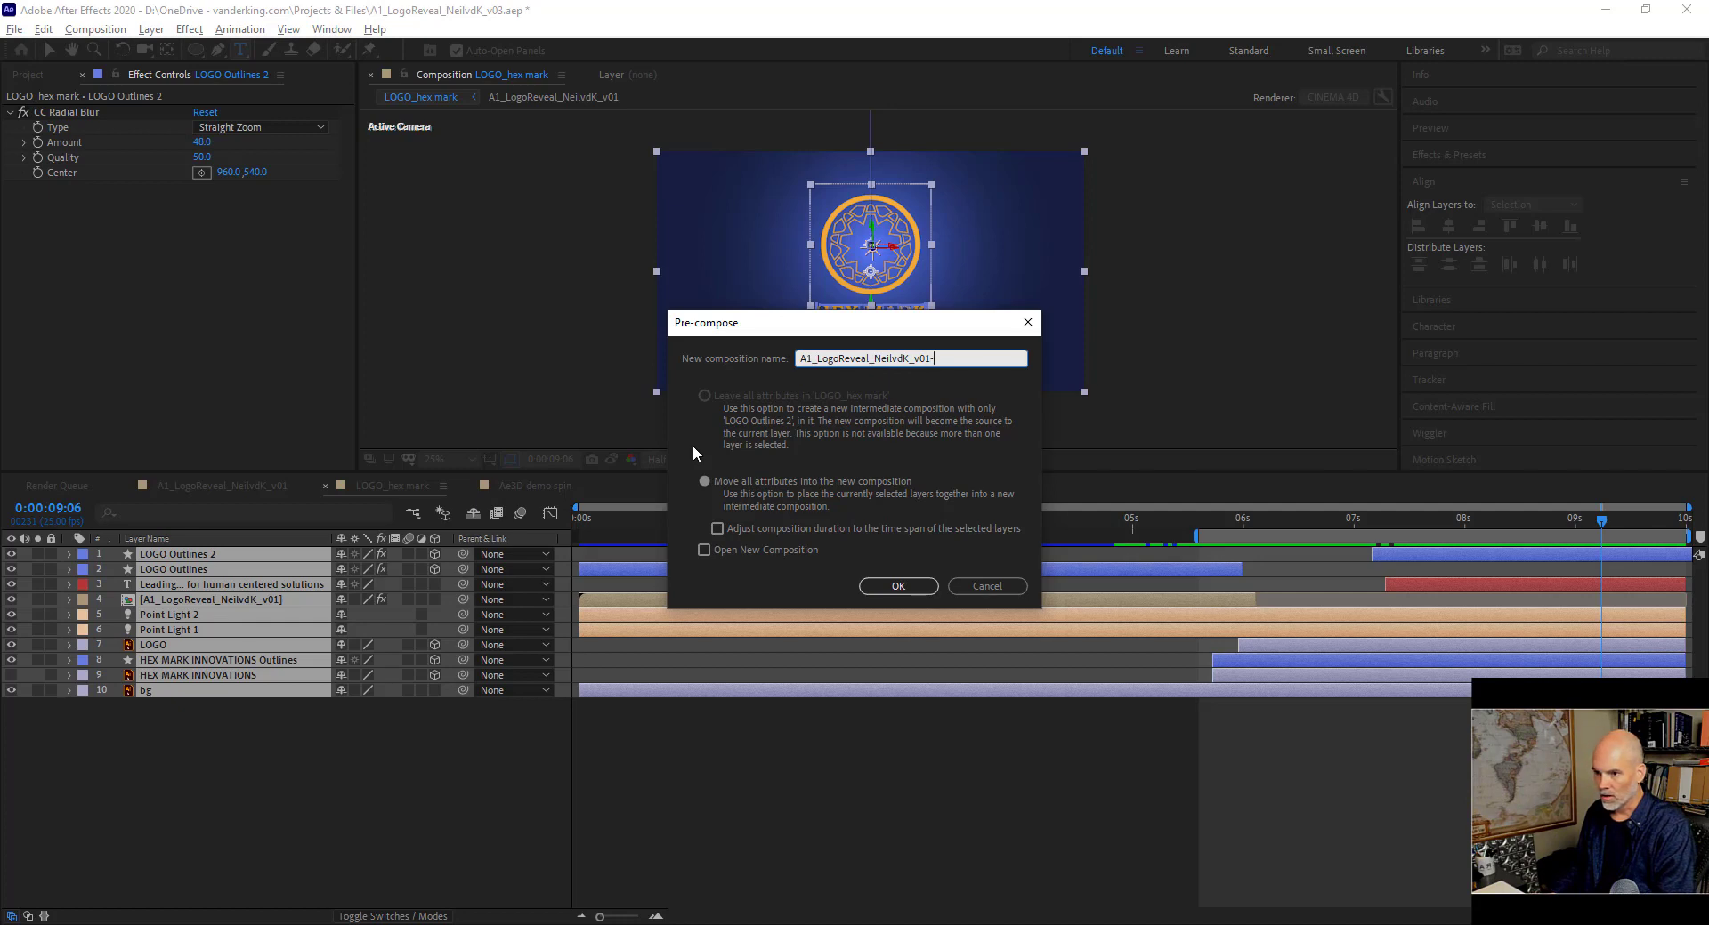
text(final)
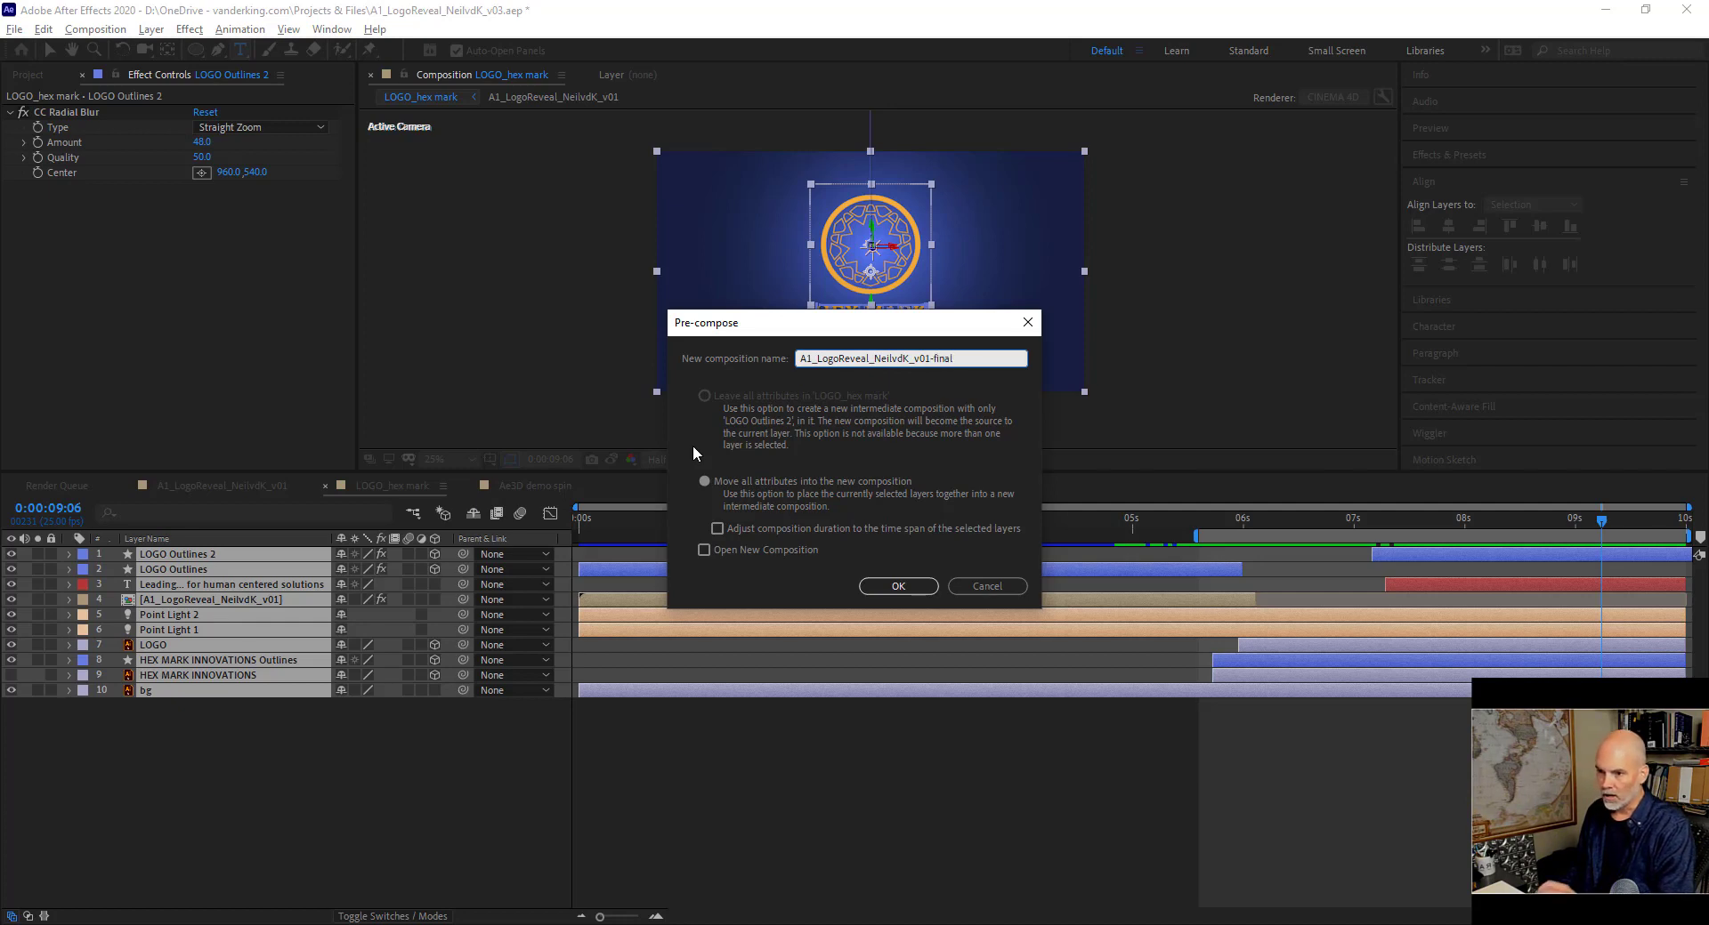
key(BackSpace)
key(BackSpace)
key(BackSpace)
key(BackSpace)
key(BackSpace)
text(FINAL)
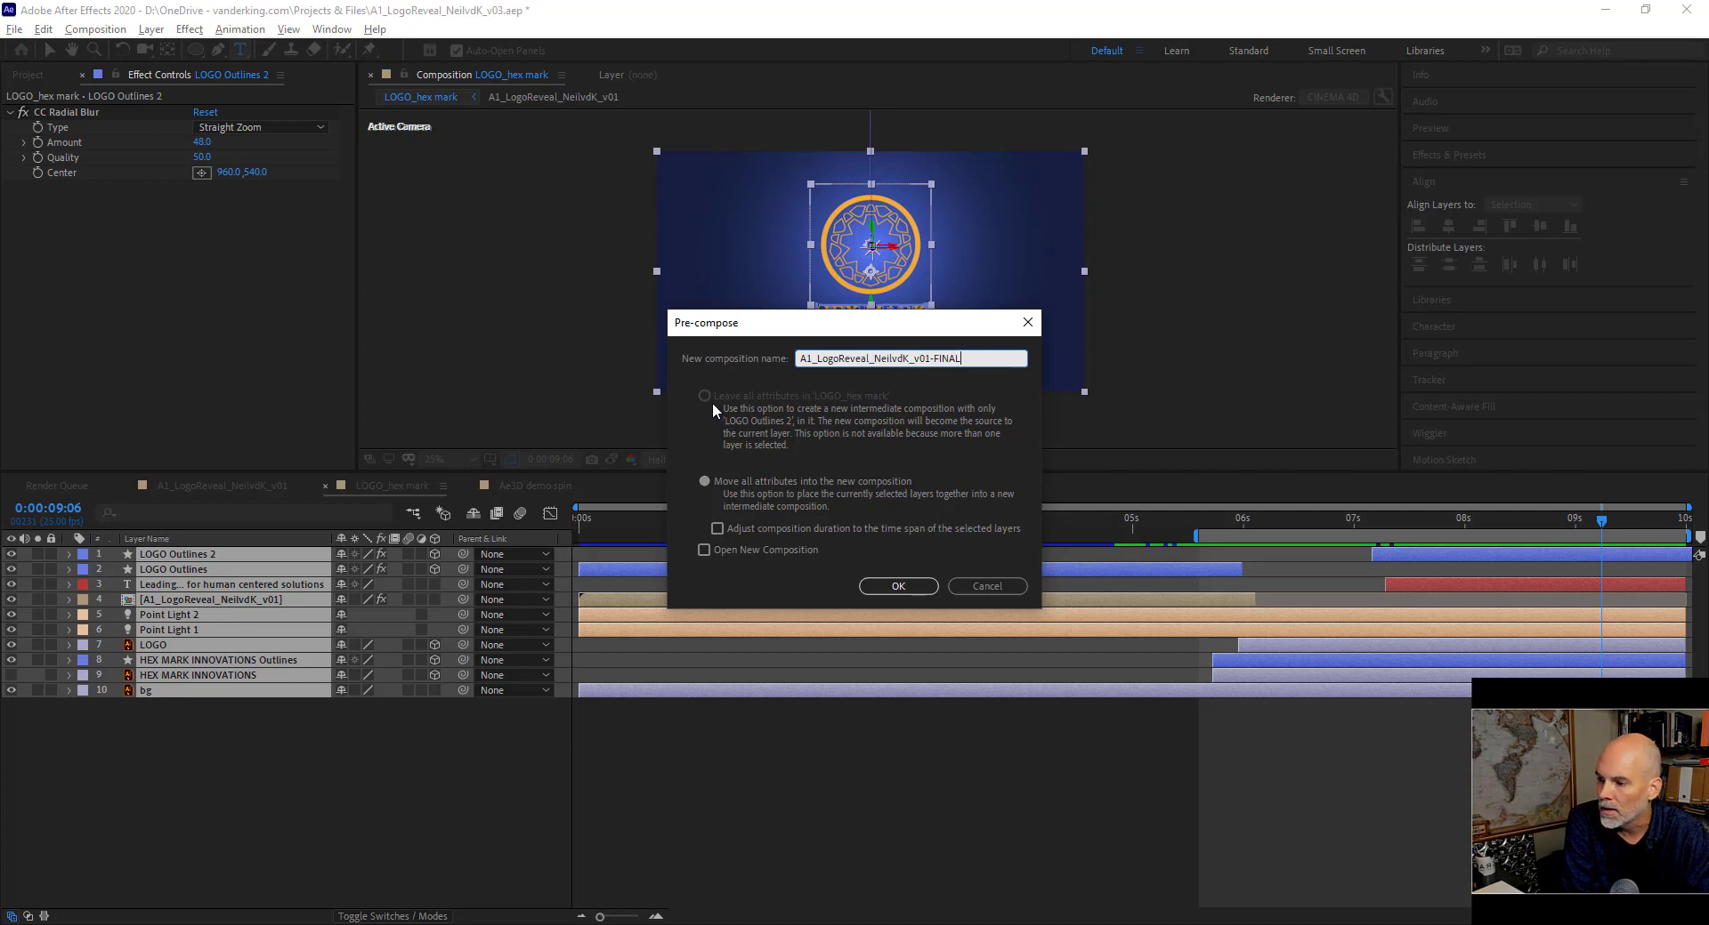
click(916, 586)
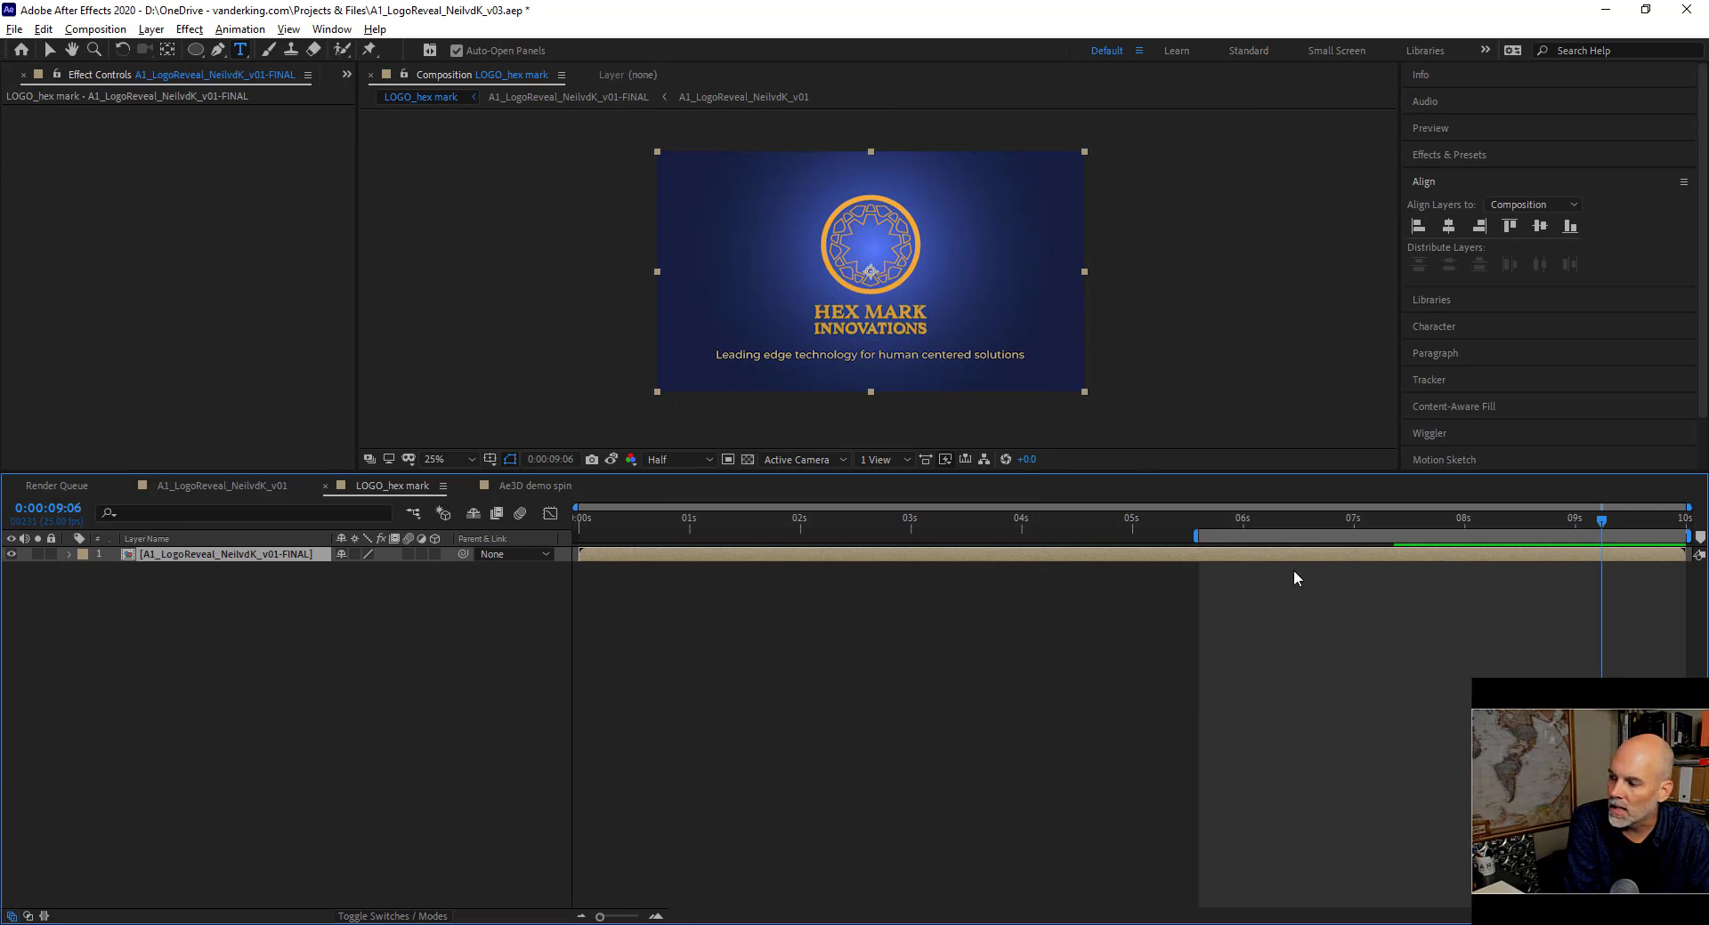
Show the project items and locate the A1_LogoReveal_NeilvdK_v01-FINAL composition among them.
click(25, 75)
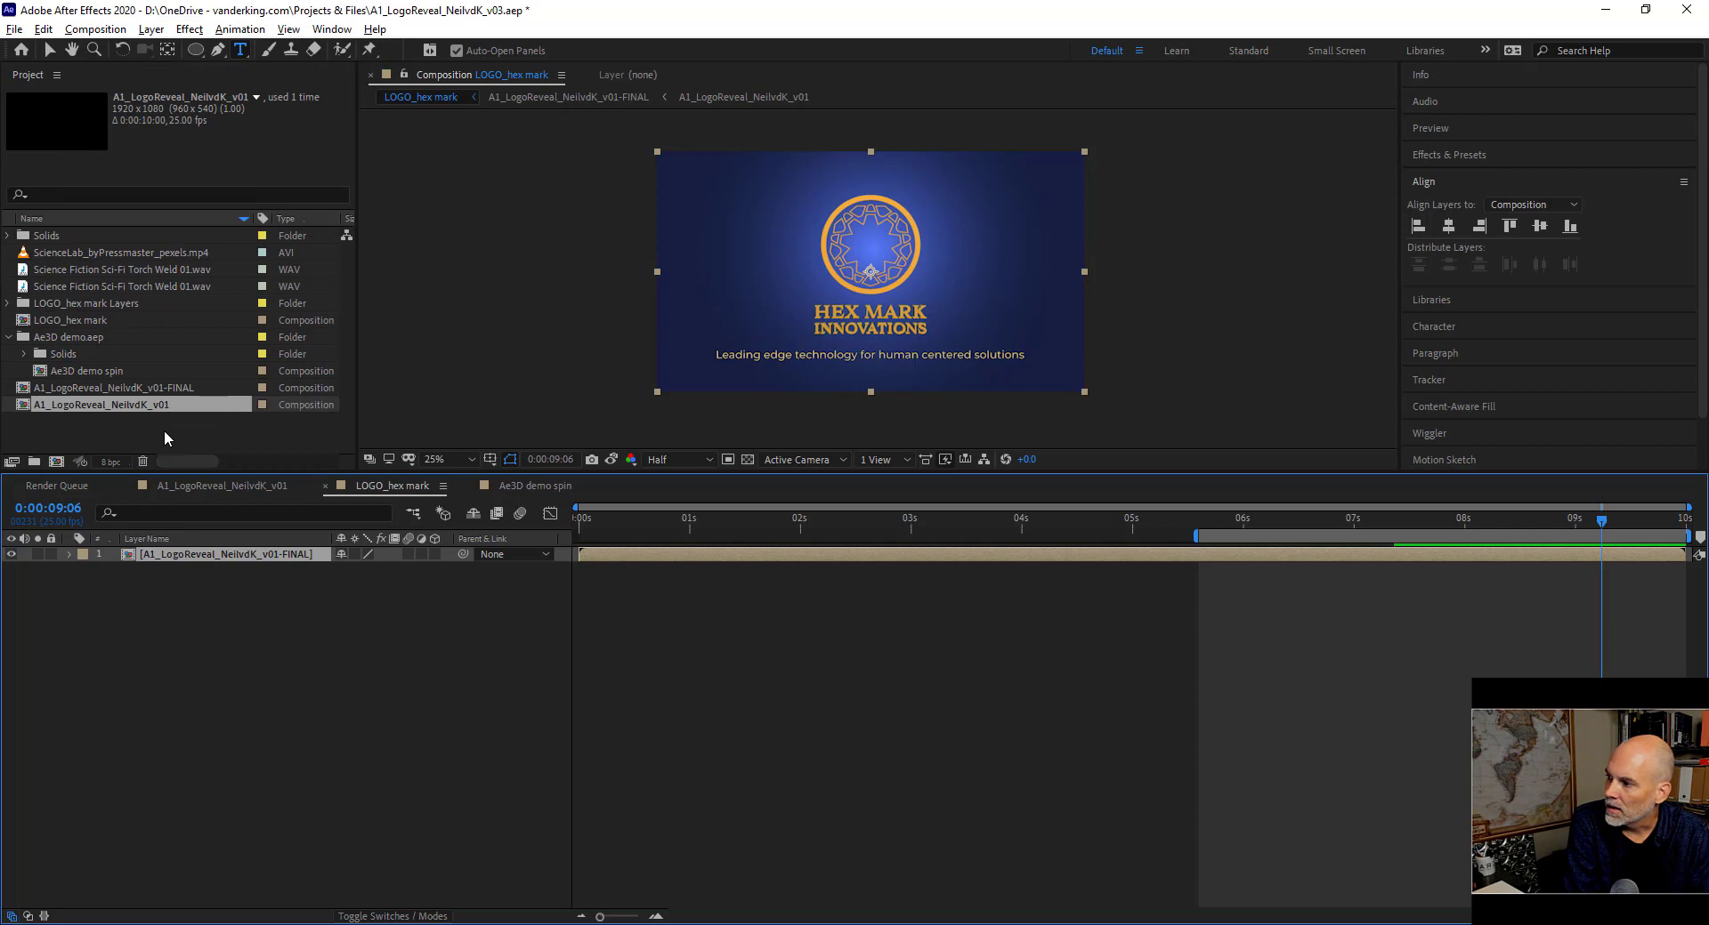
click(112, 406)
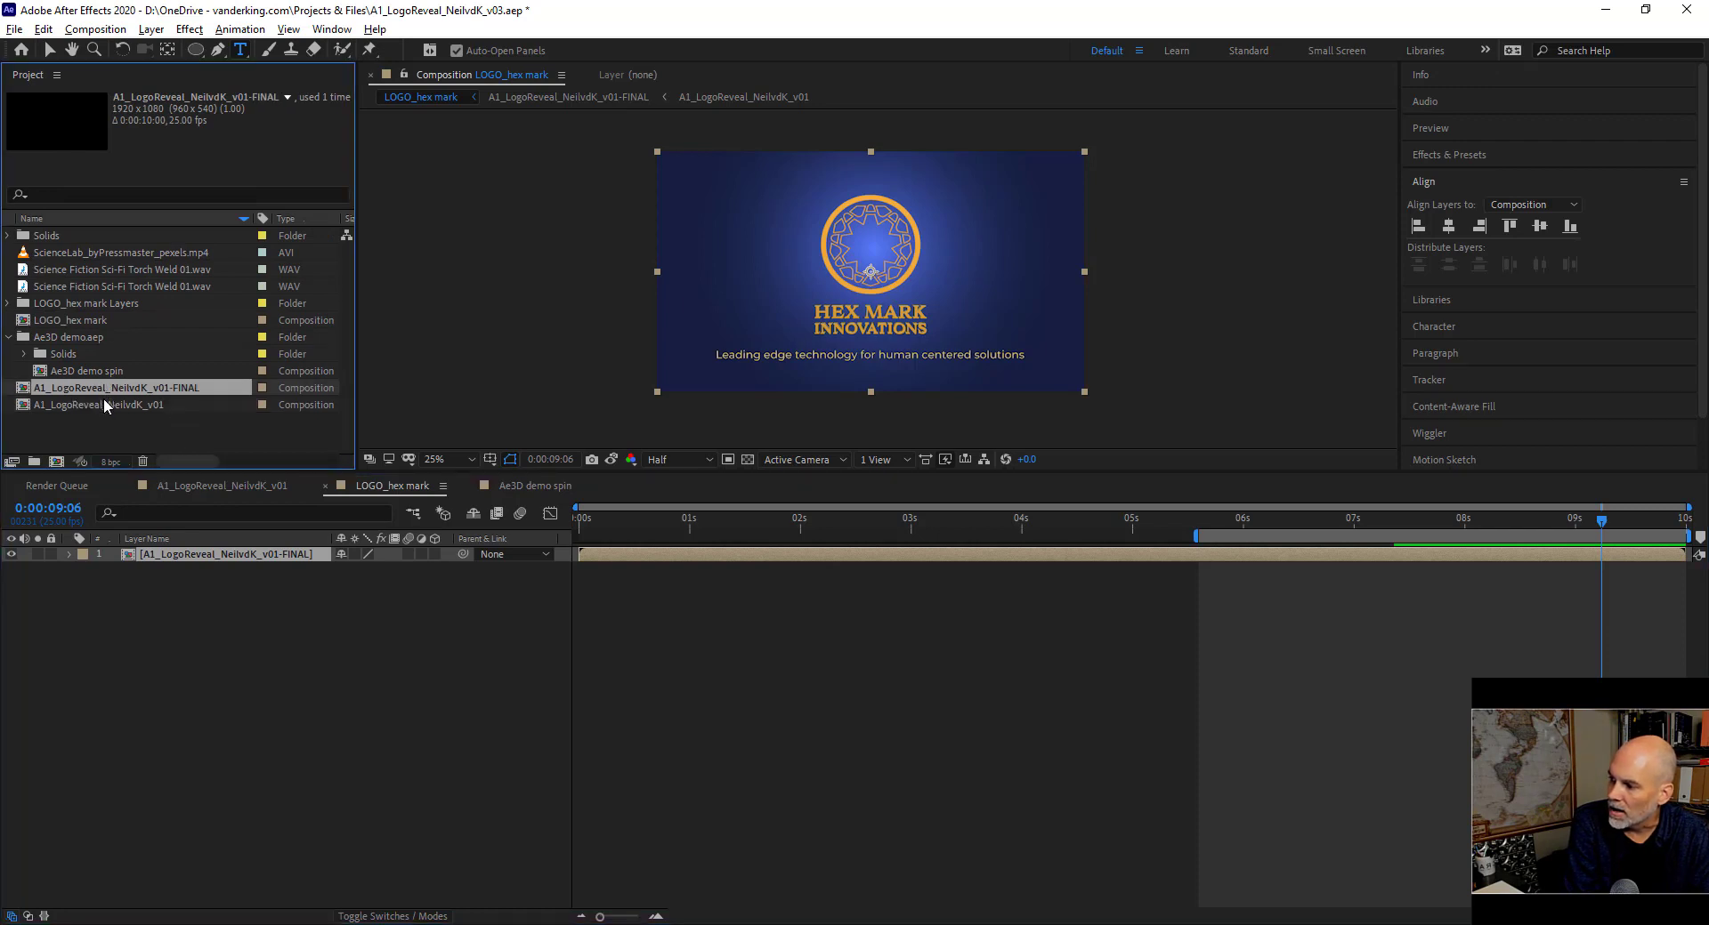
click(98, 394)
Apply the Dissolve - vapor transition preset to the A1_LogoReveal_NeilvdK_v01-FINAL layer at 0:00:09:06.
click(1495, 154)
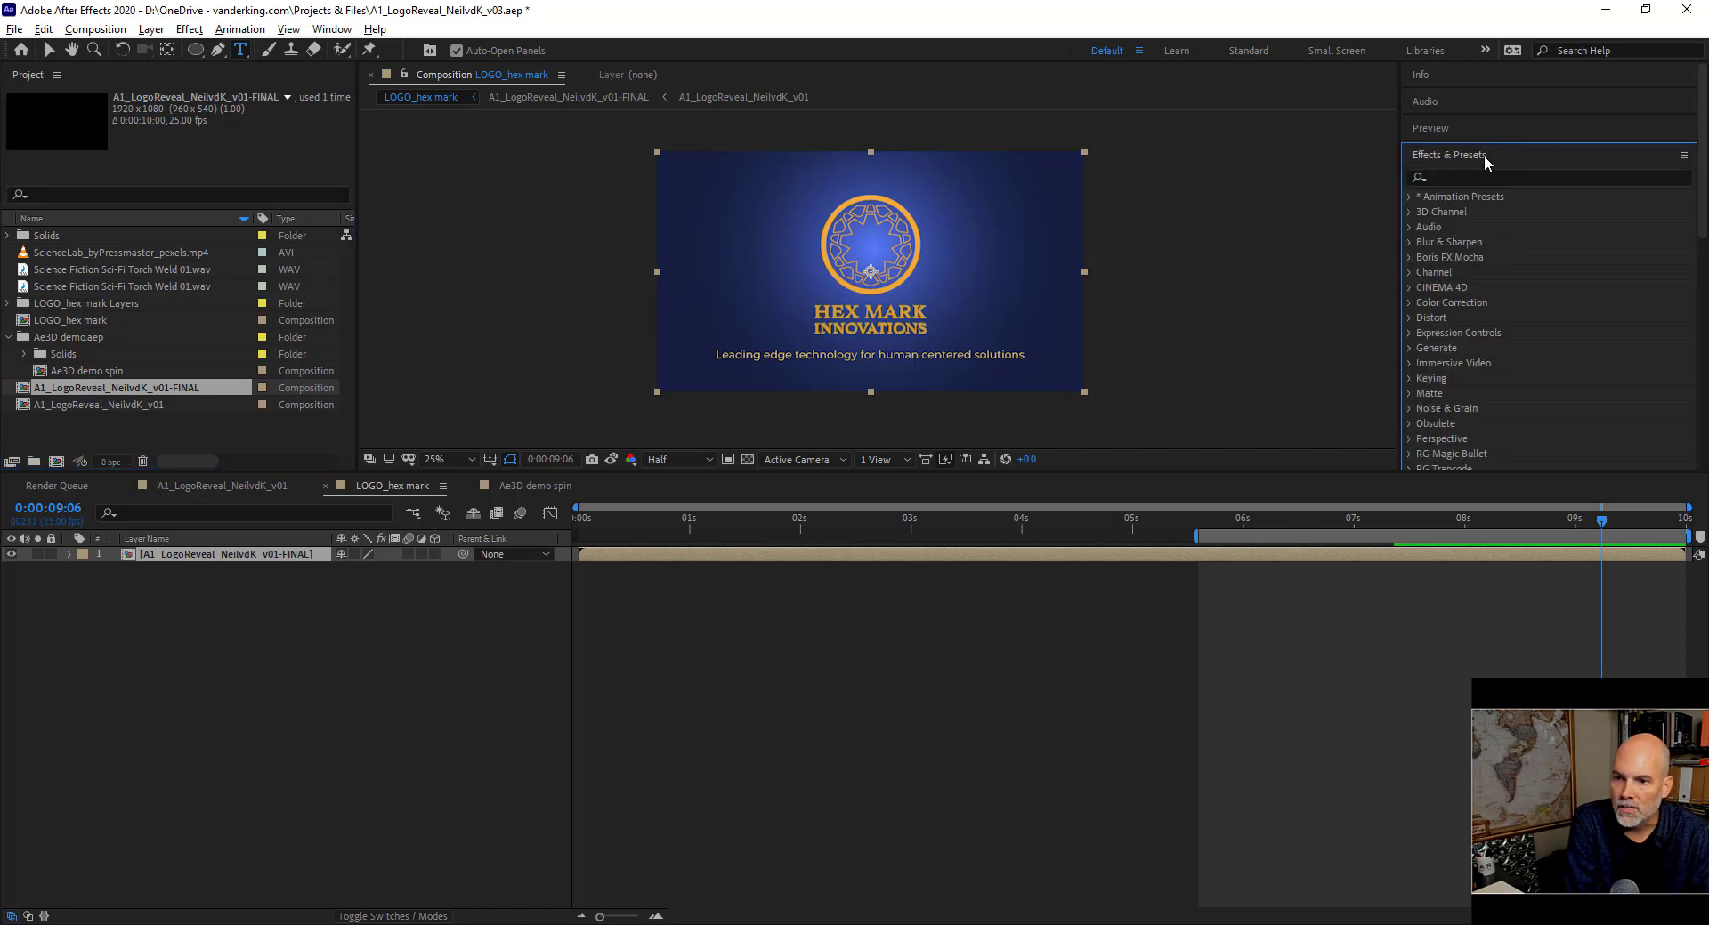
click(1409, 196)
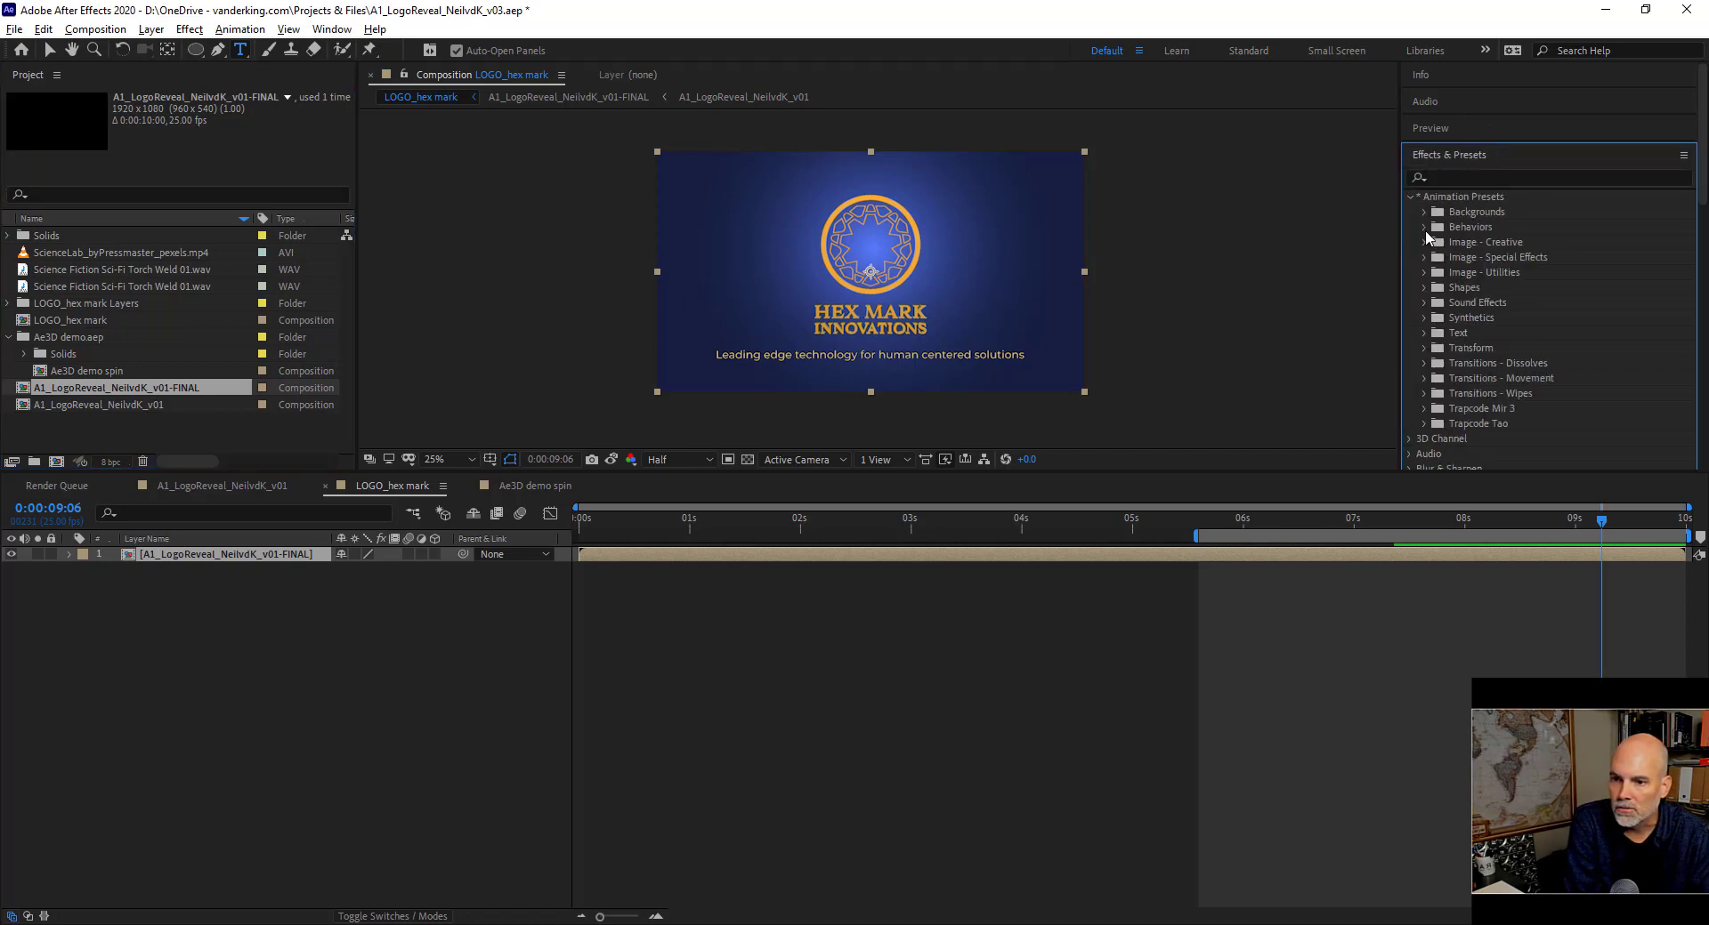
click(1424, 364)
scroll(1474, 358, down, 4)
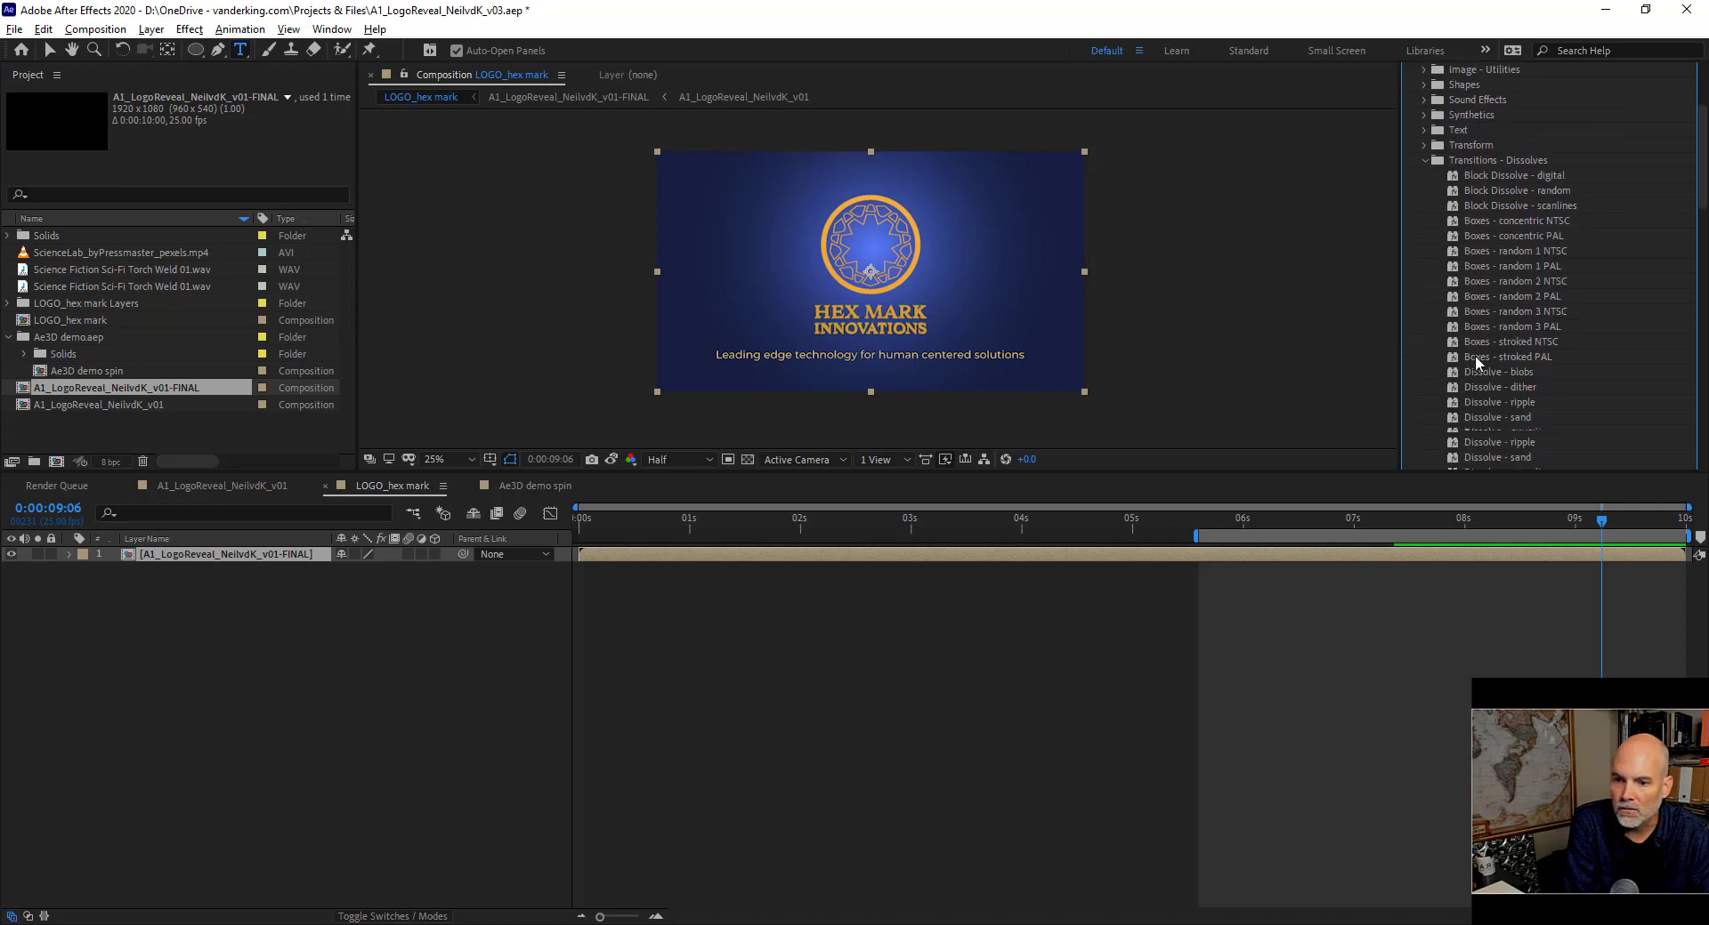
scroll(1476, 357, down, 3)
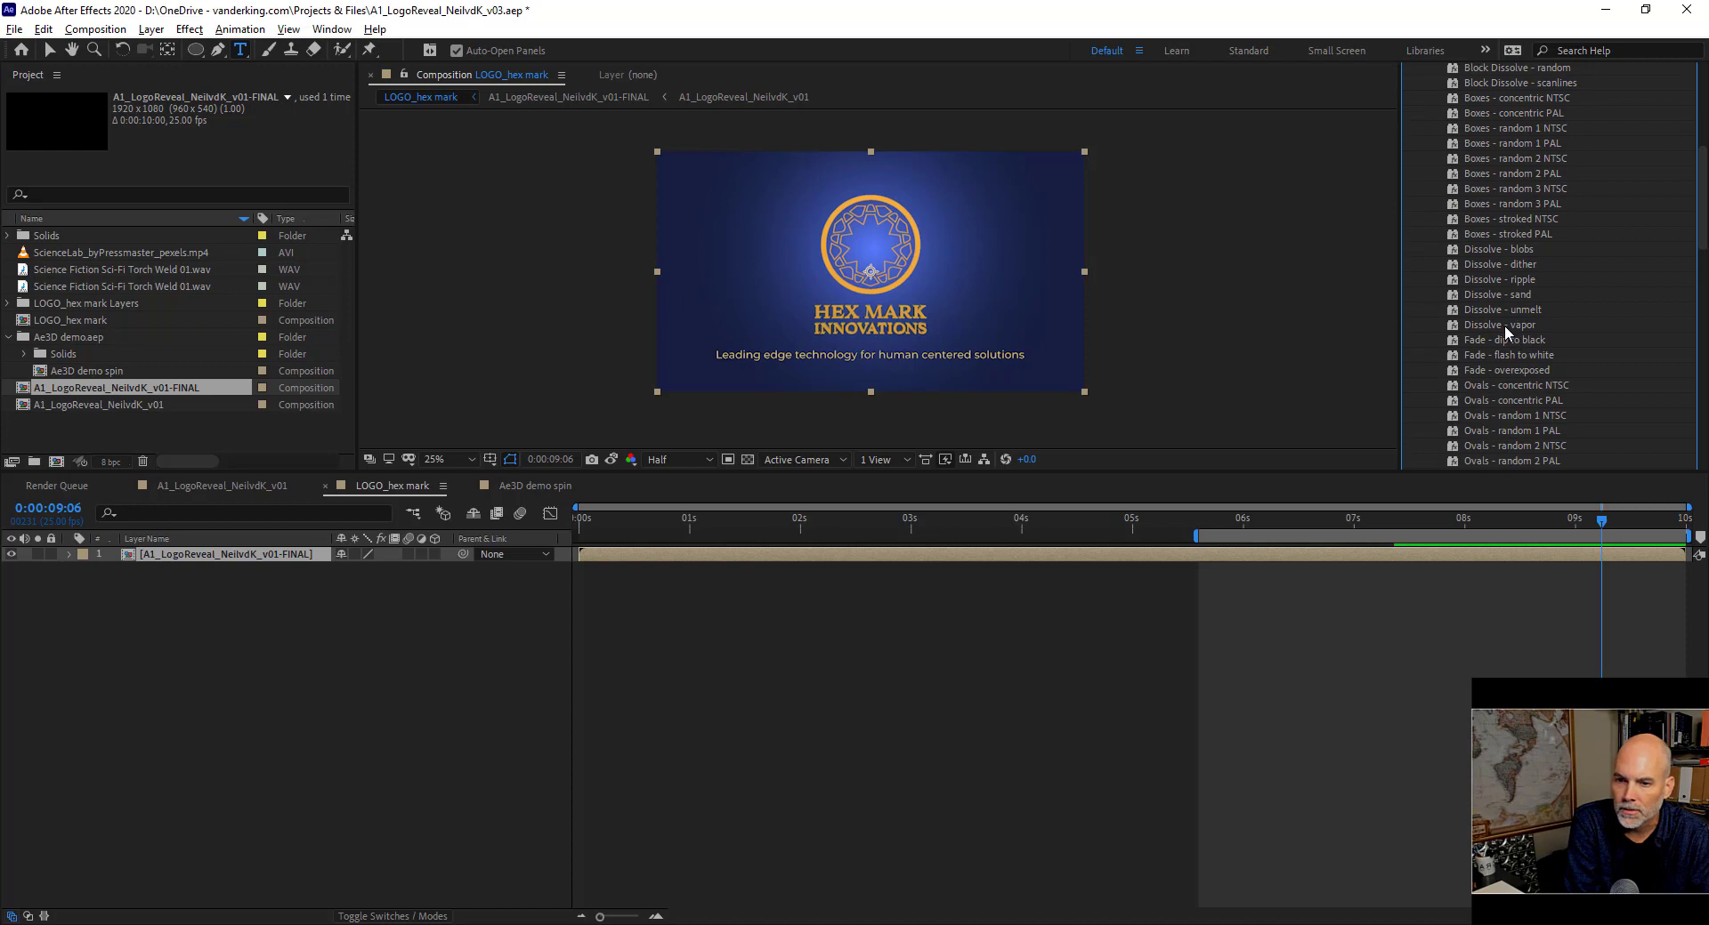
click(1501, 326)
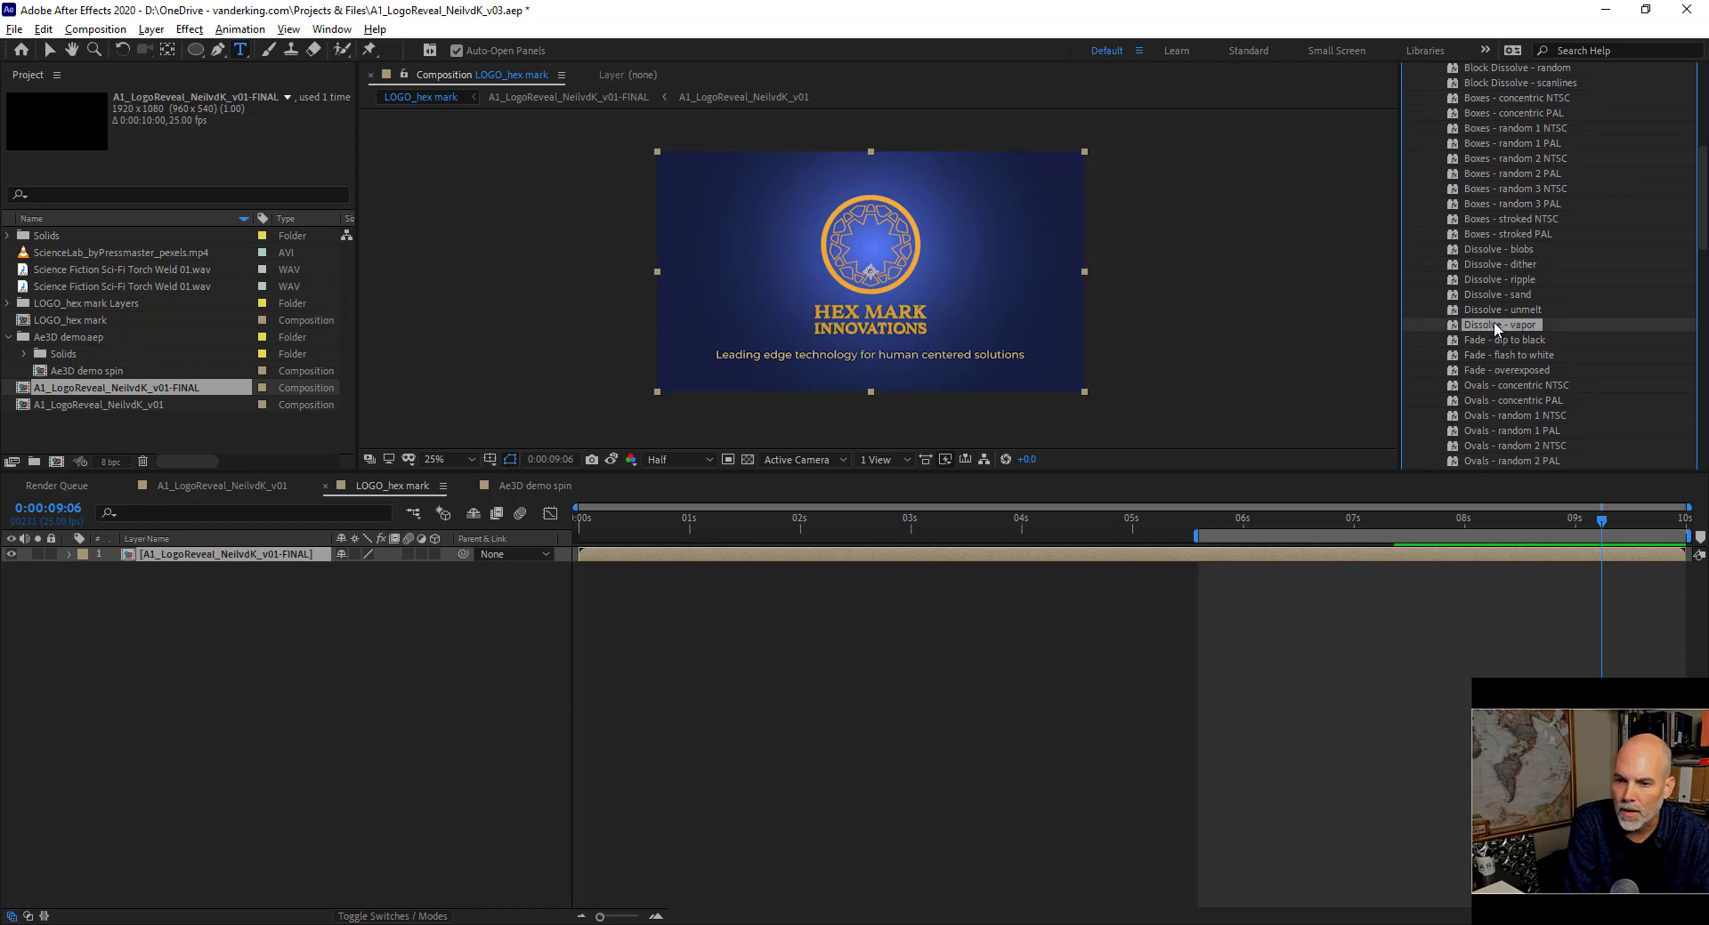
drag(1493, 322, 1603, 552)
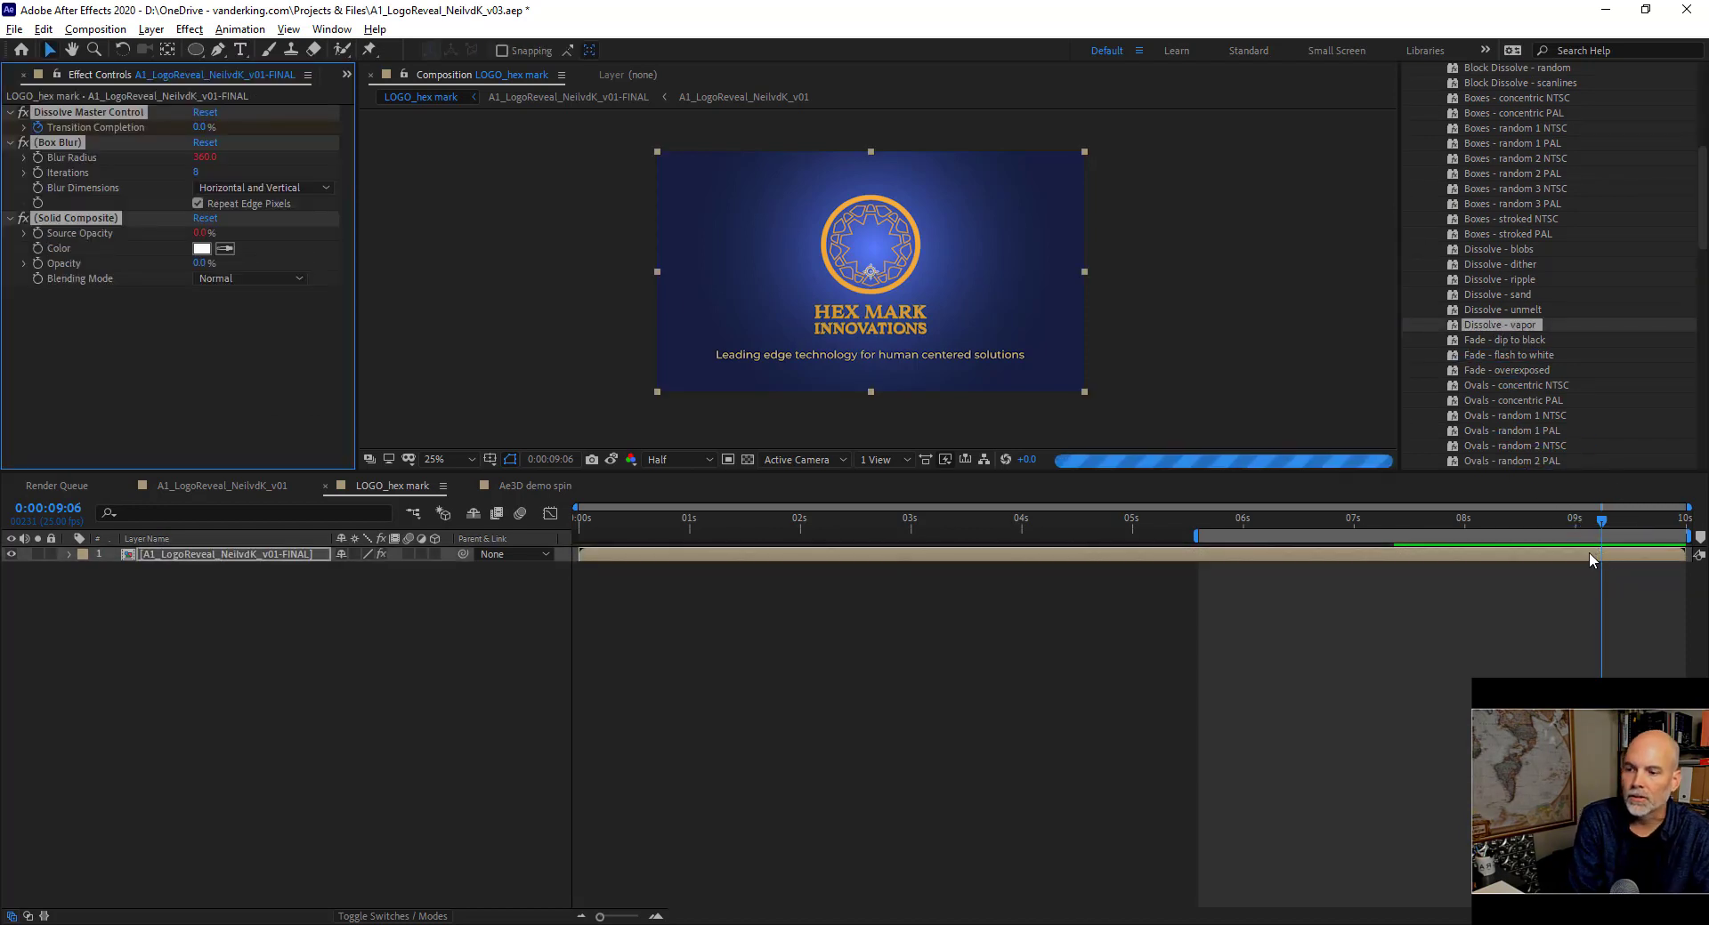
Time-reverse the dissolve's Transition Completion keyframes and place them at about 0:00:08:23 and 0:00:09:20.
key(u)
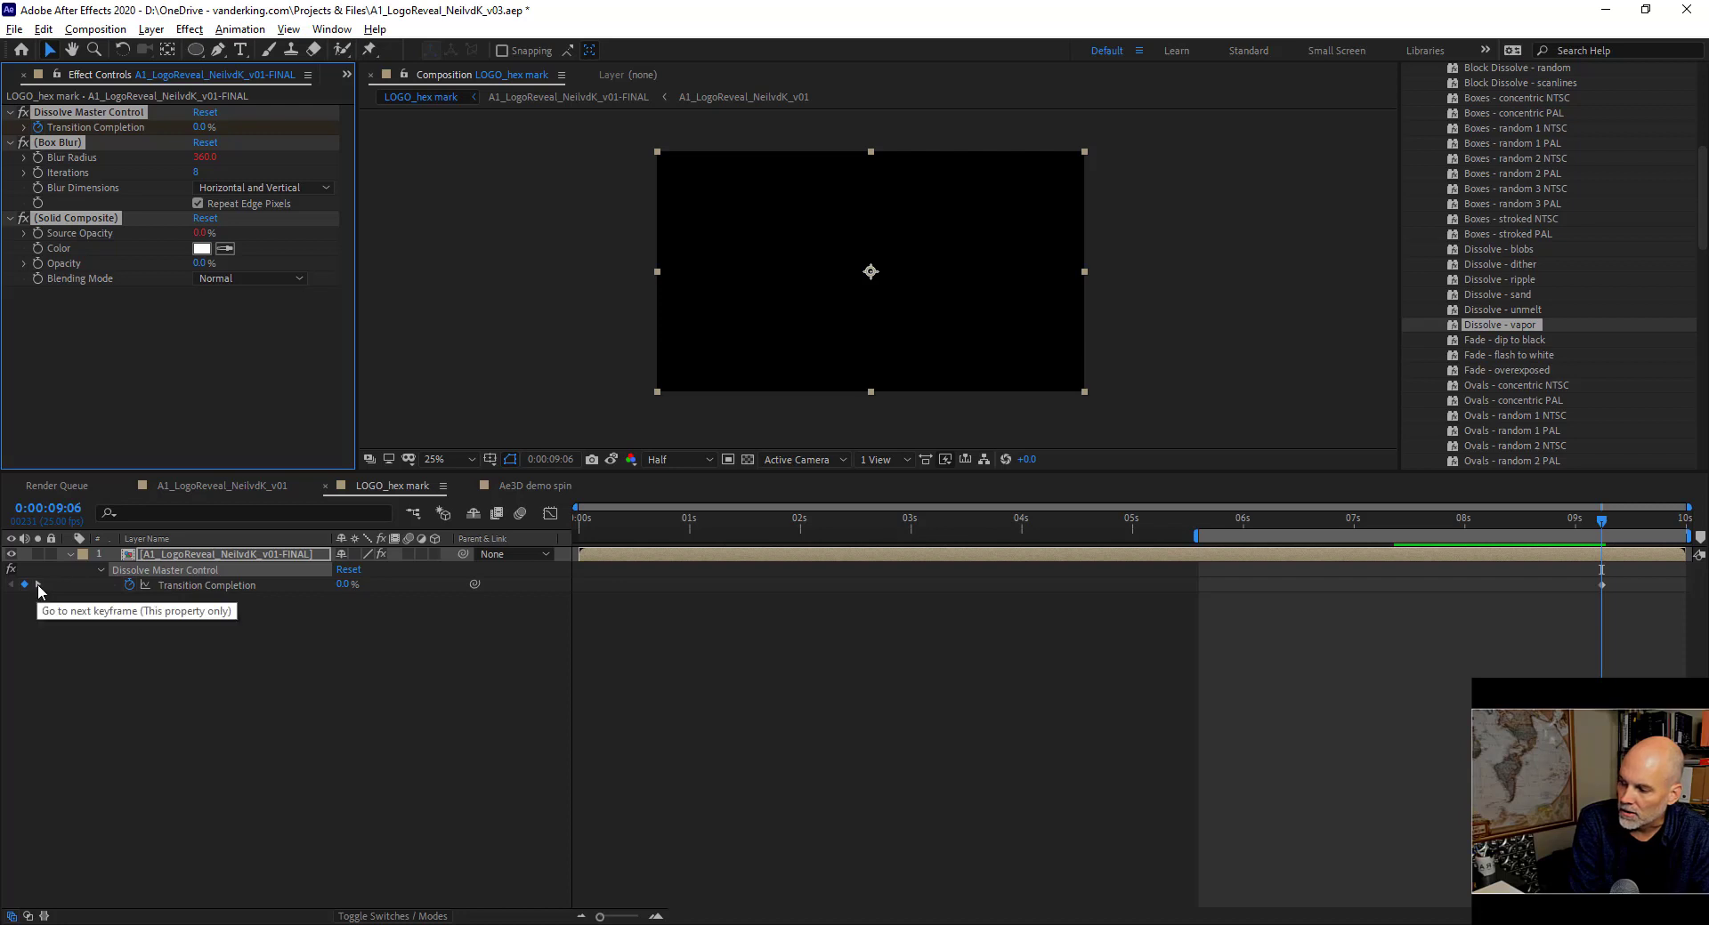
click(226, 586)
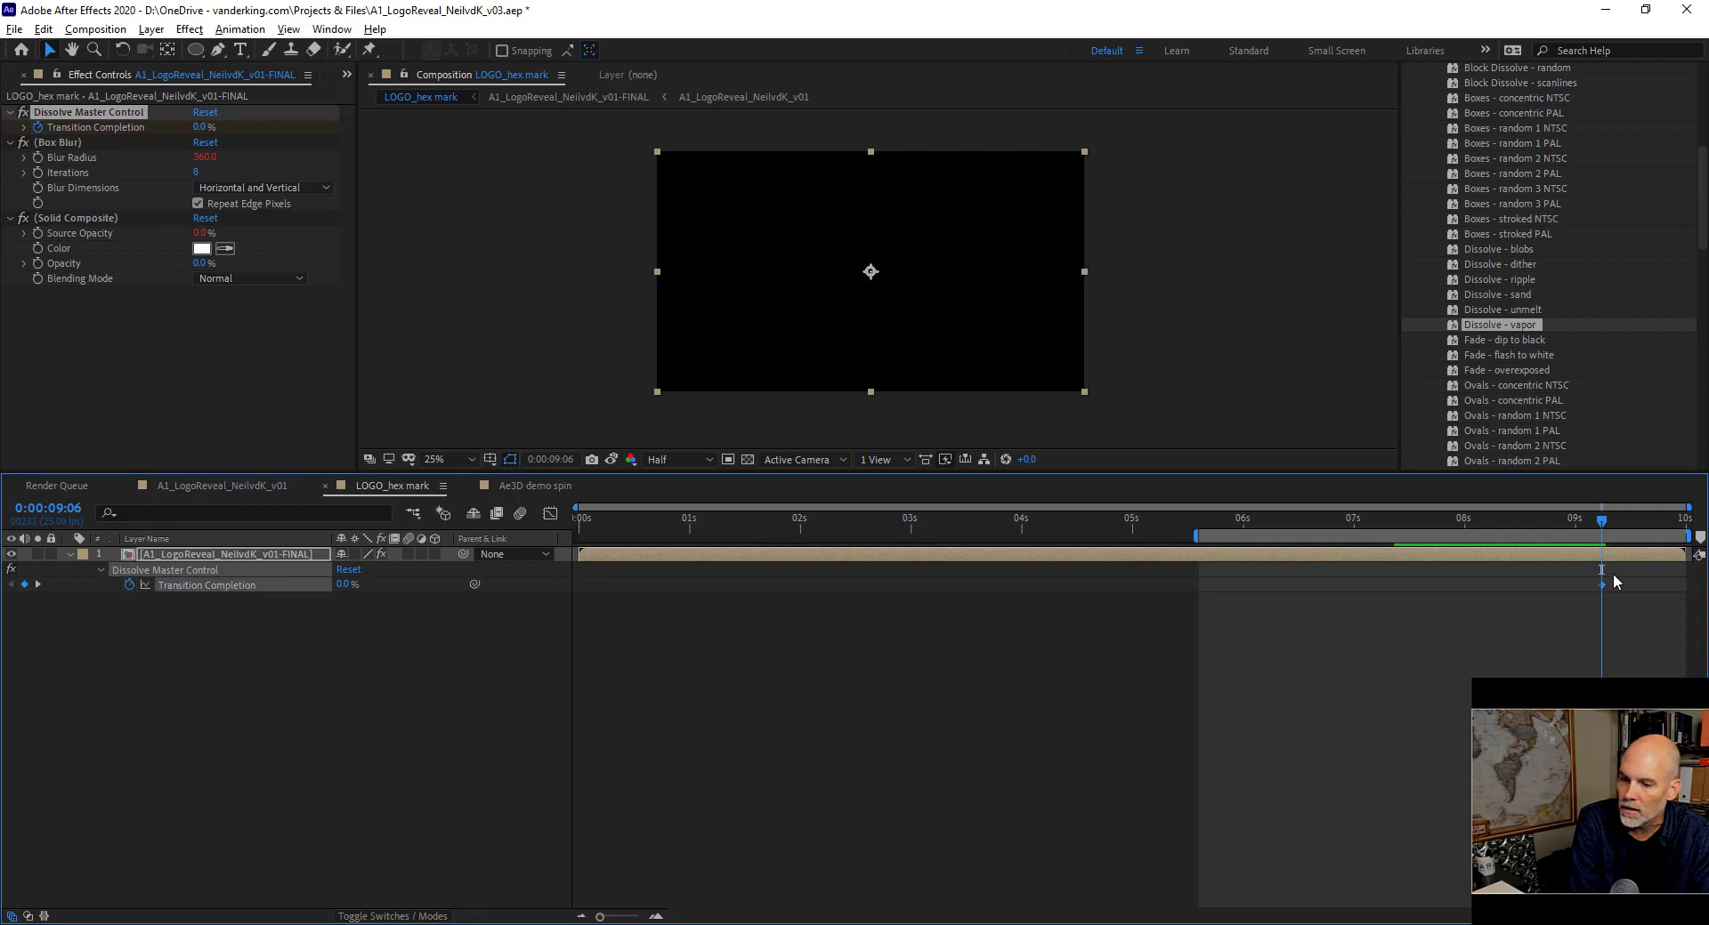
drag(1600, 584, 1508, 589)
drag(1514, 594, 1568, 595)
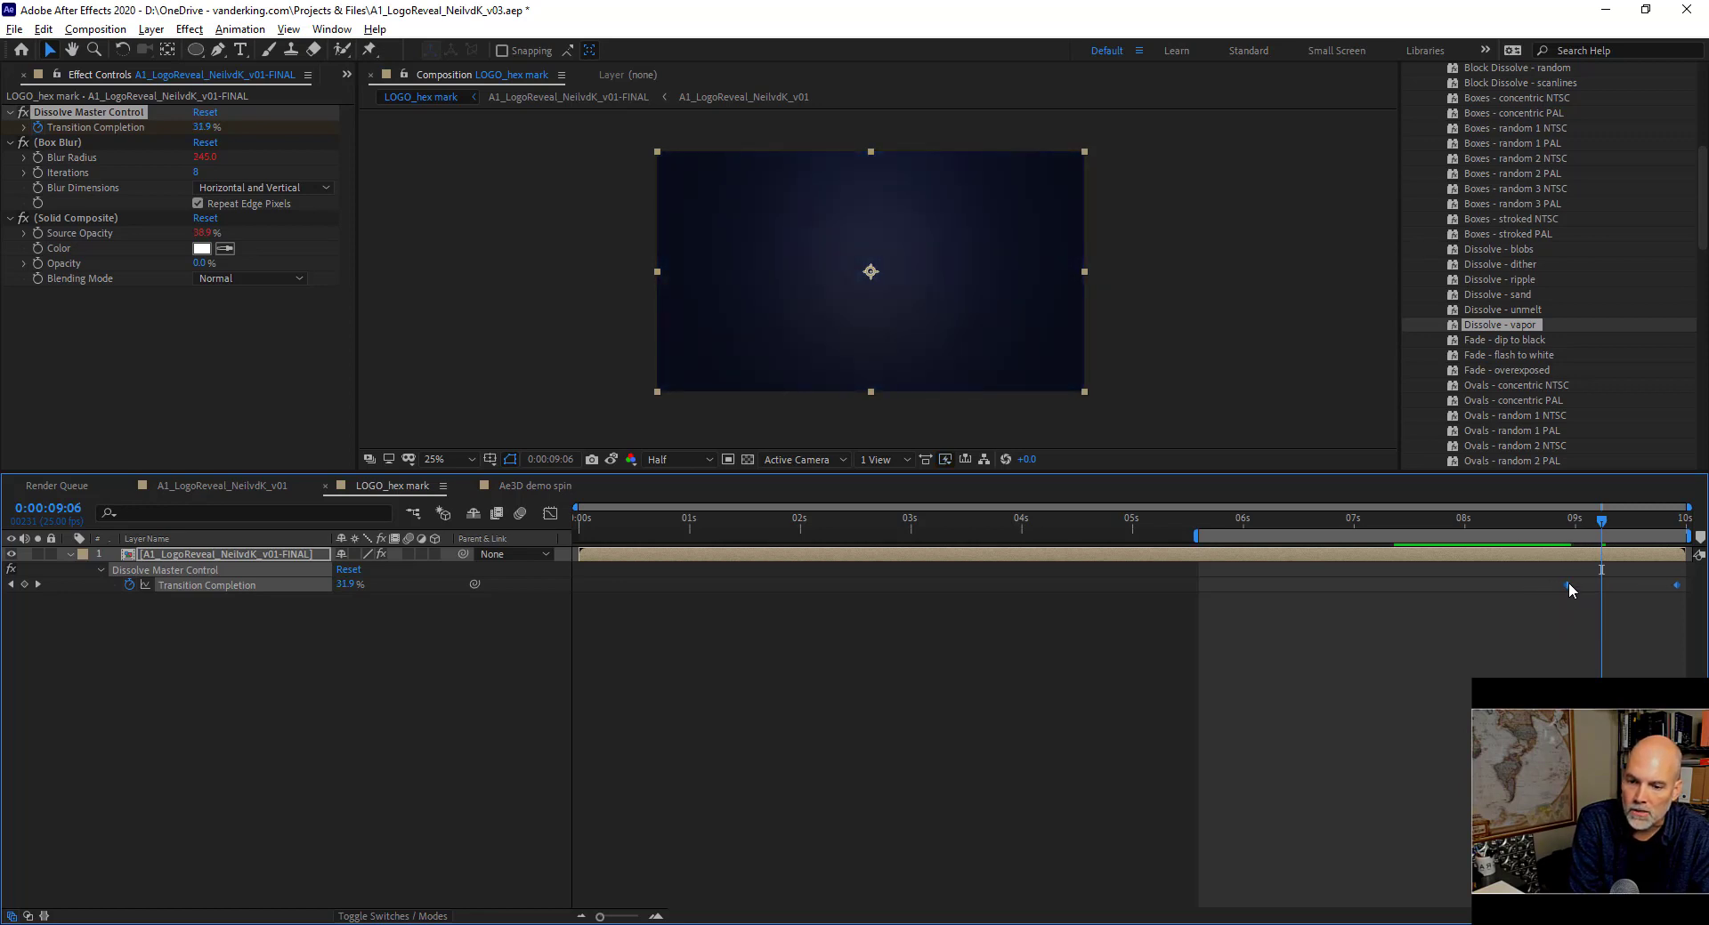
right_click(1568, 585)
mouse_move(1566, 808)
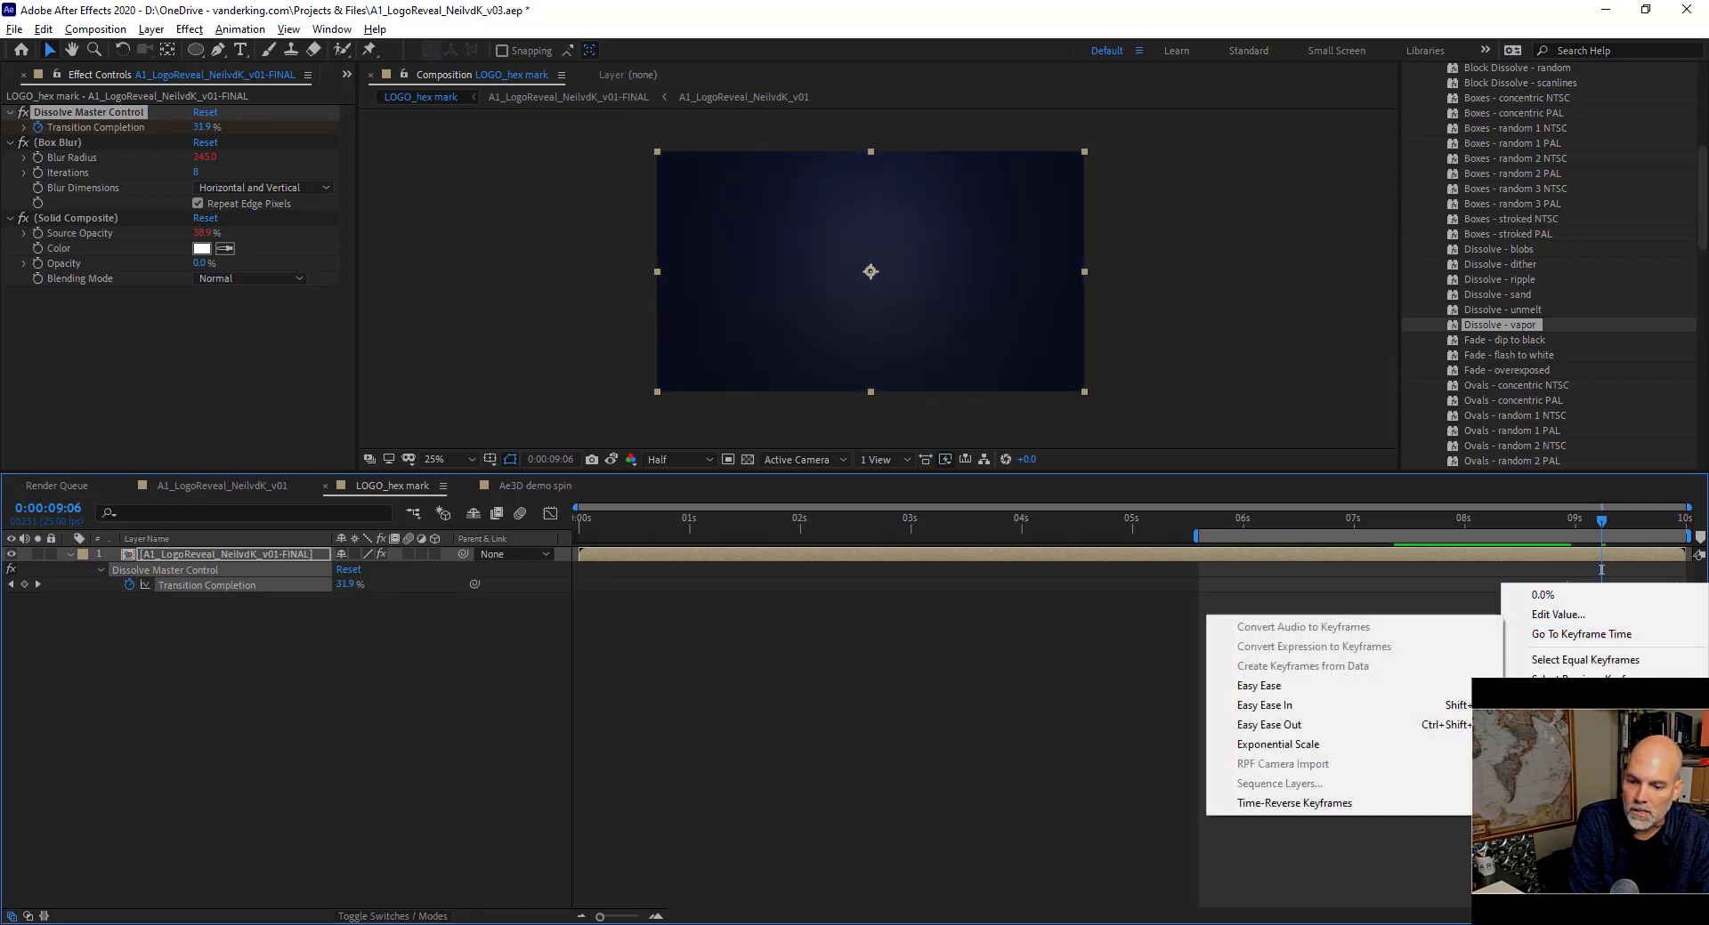
click(1428, 804)
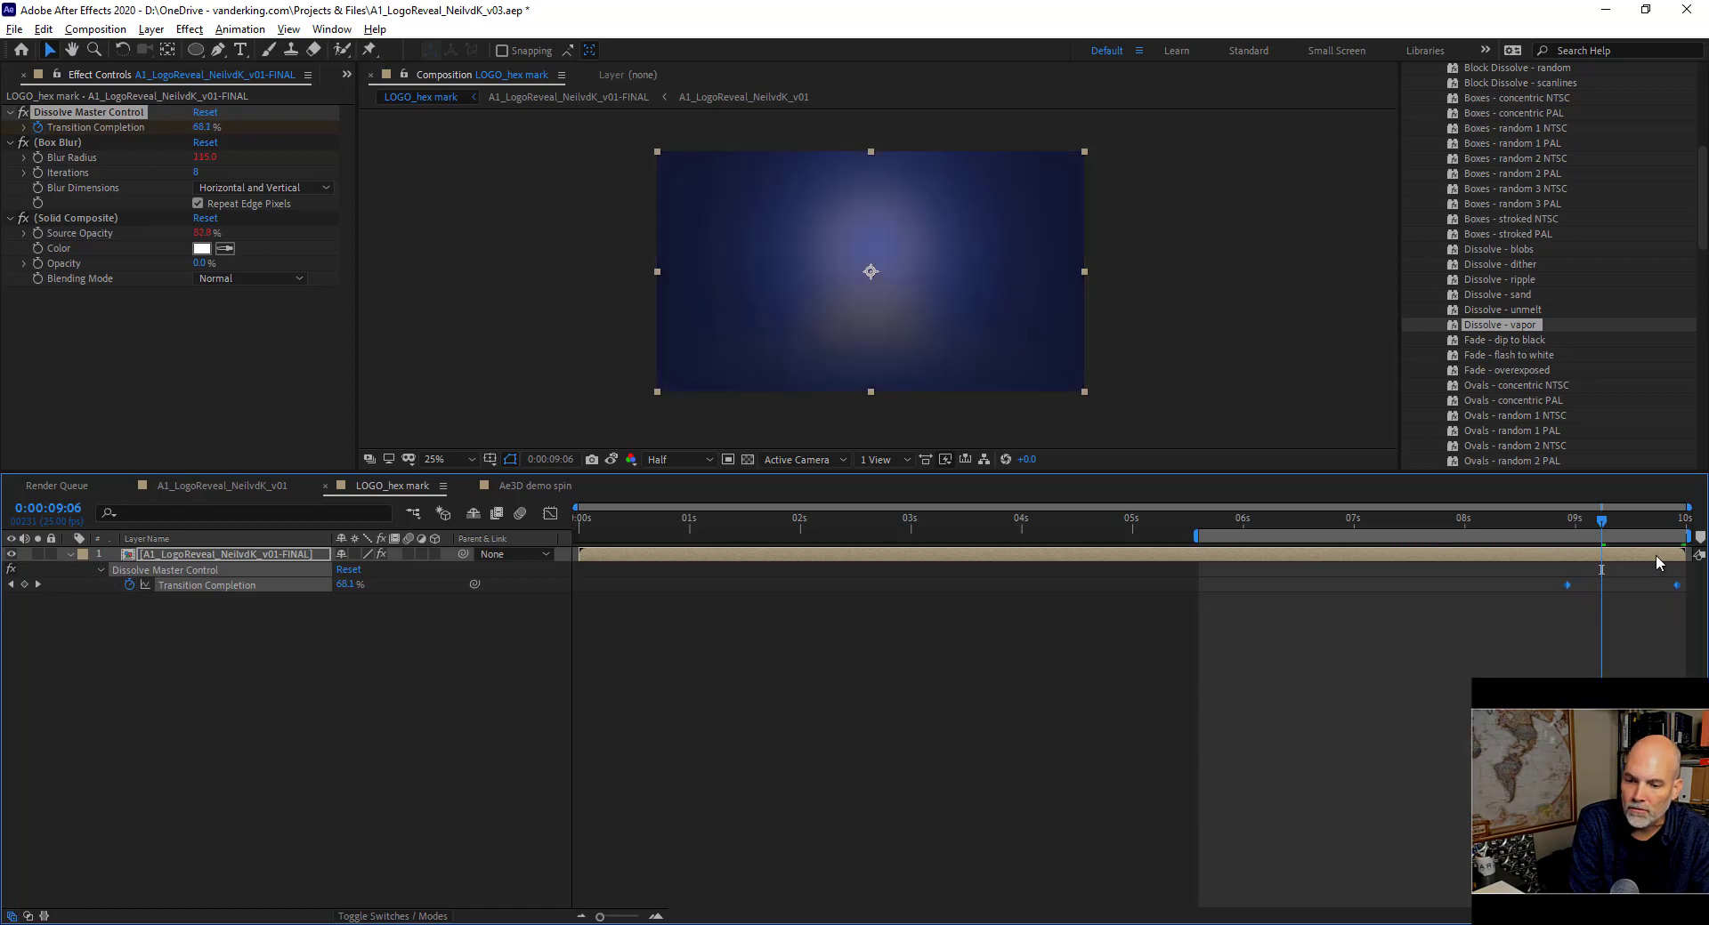
drag(1677, 585, 1664, 584)
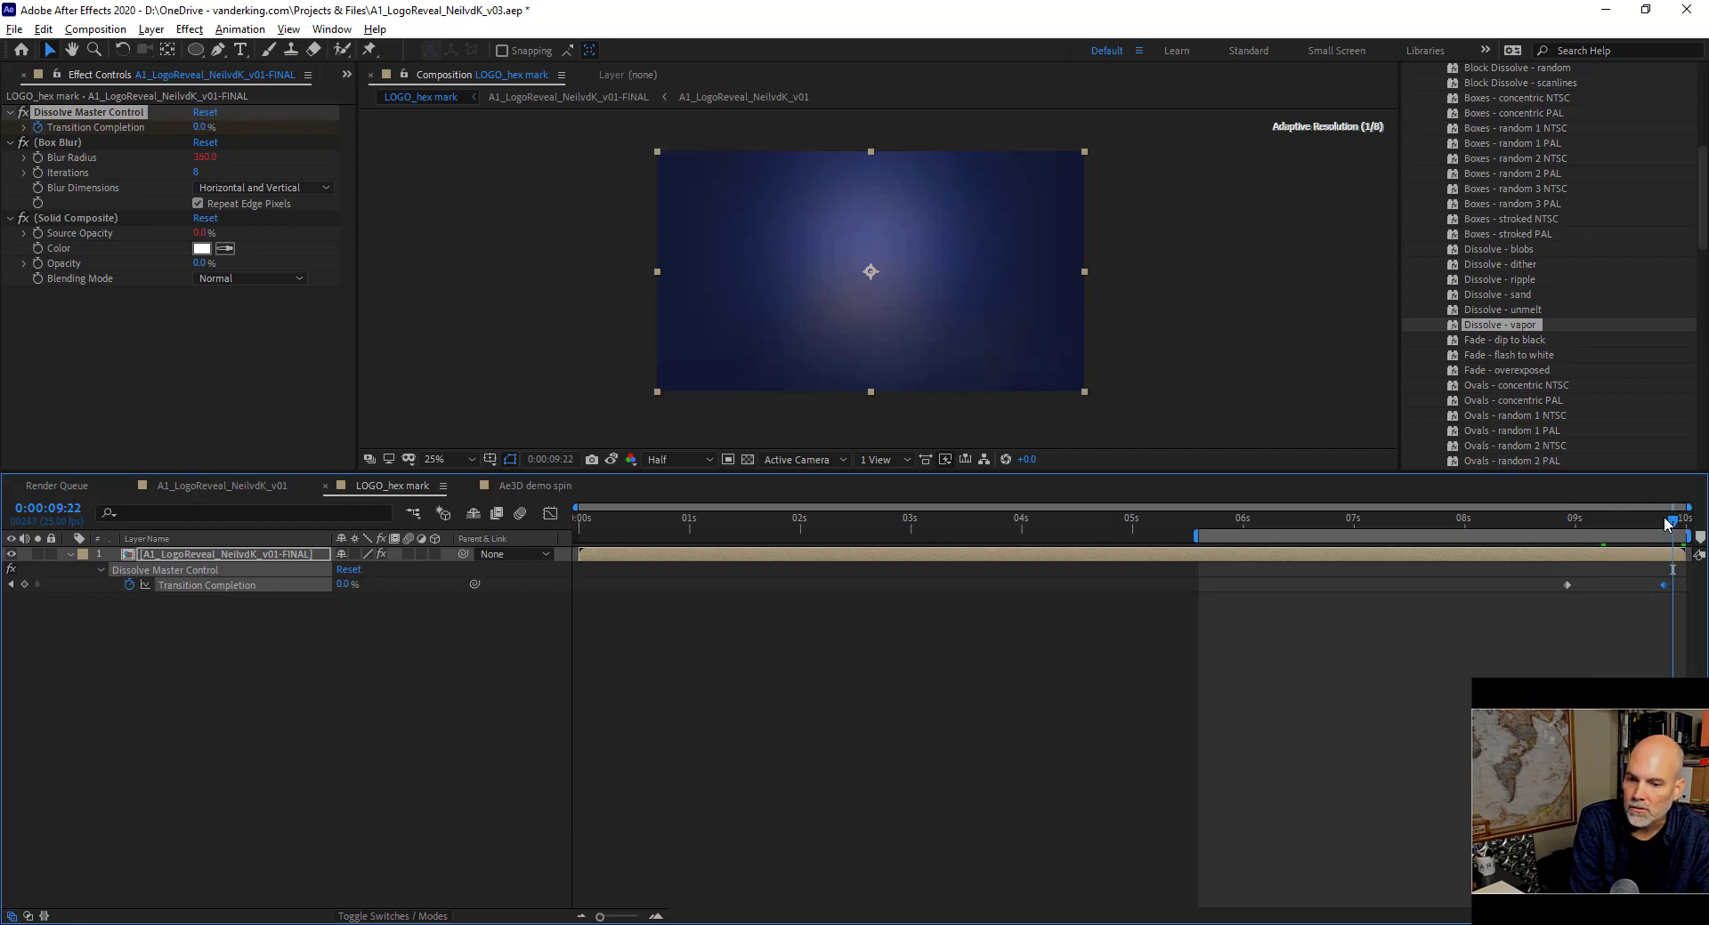
Preview the logo, tagline and closing dissolve several times, starting between about 0:00:05:15 and 0:00:05:20.
drag(1667, 523, 1201, 526)
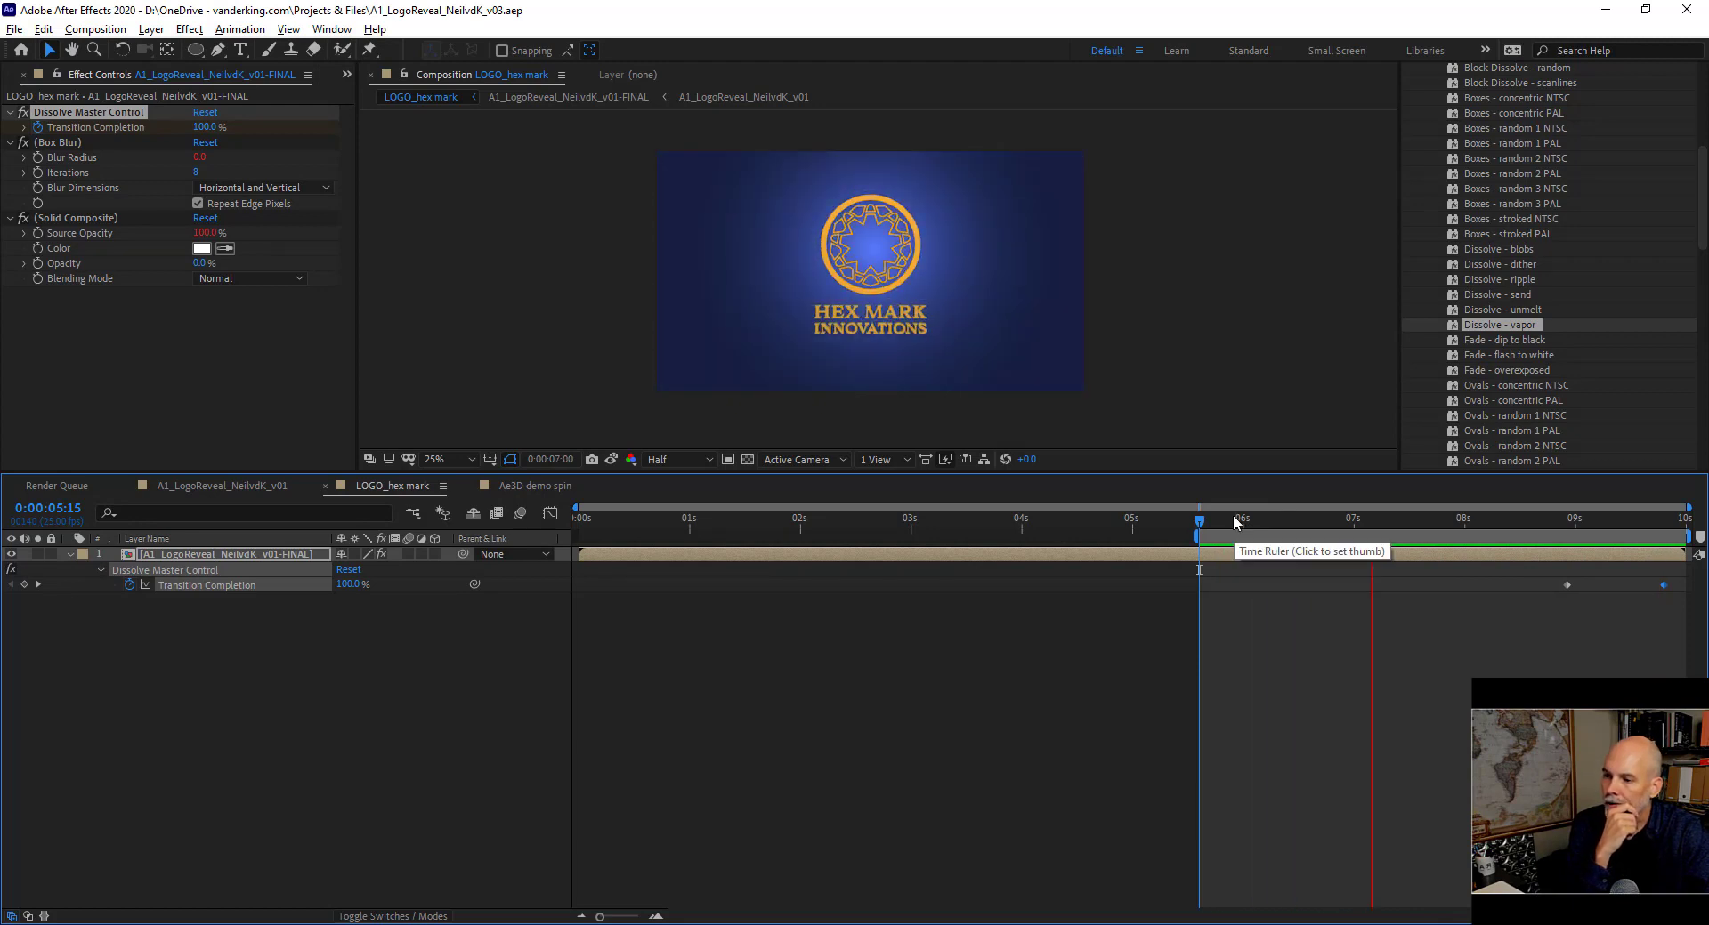
drag(1235, 522, 1318, 539)
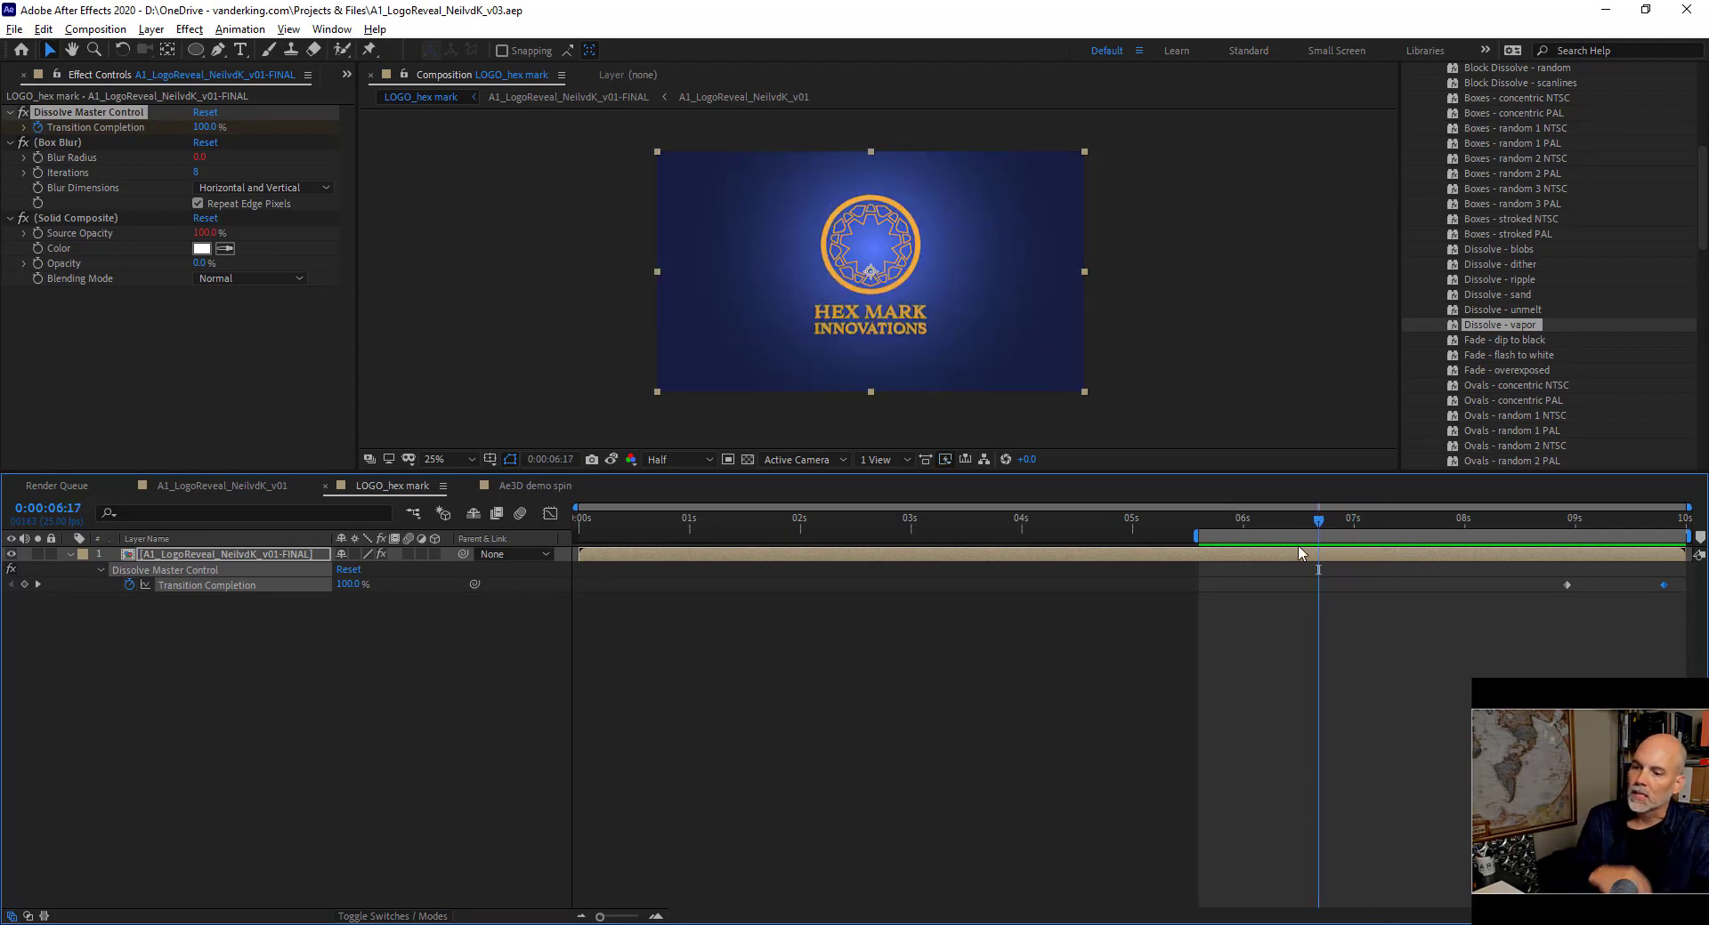
click(1221, 522)
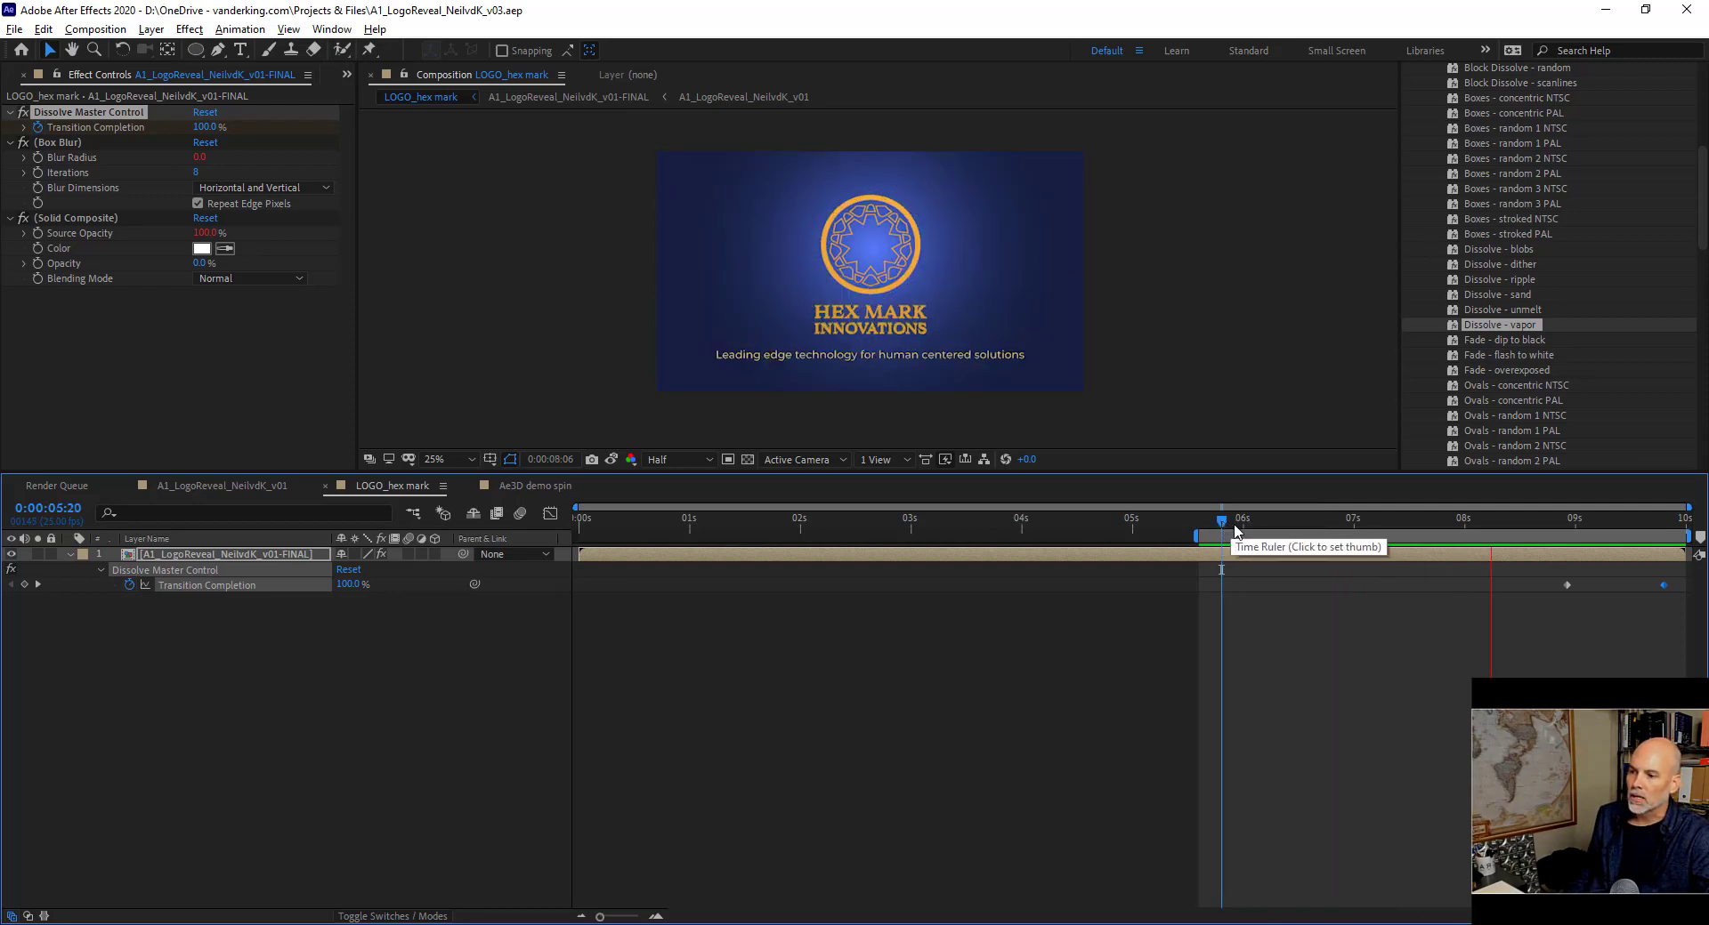
drag(1262, 521, 1222, 530)
click(1213, 525)
key(space)
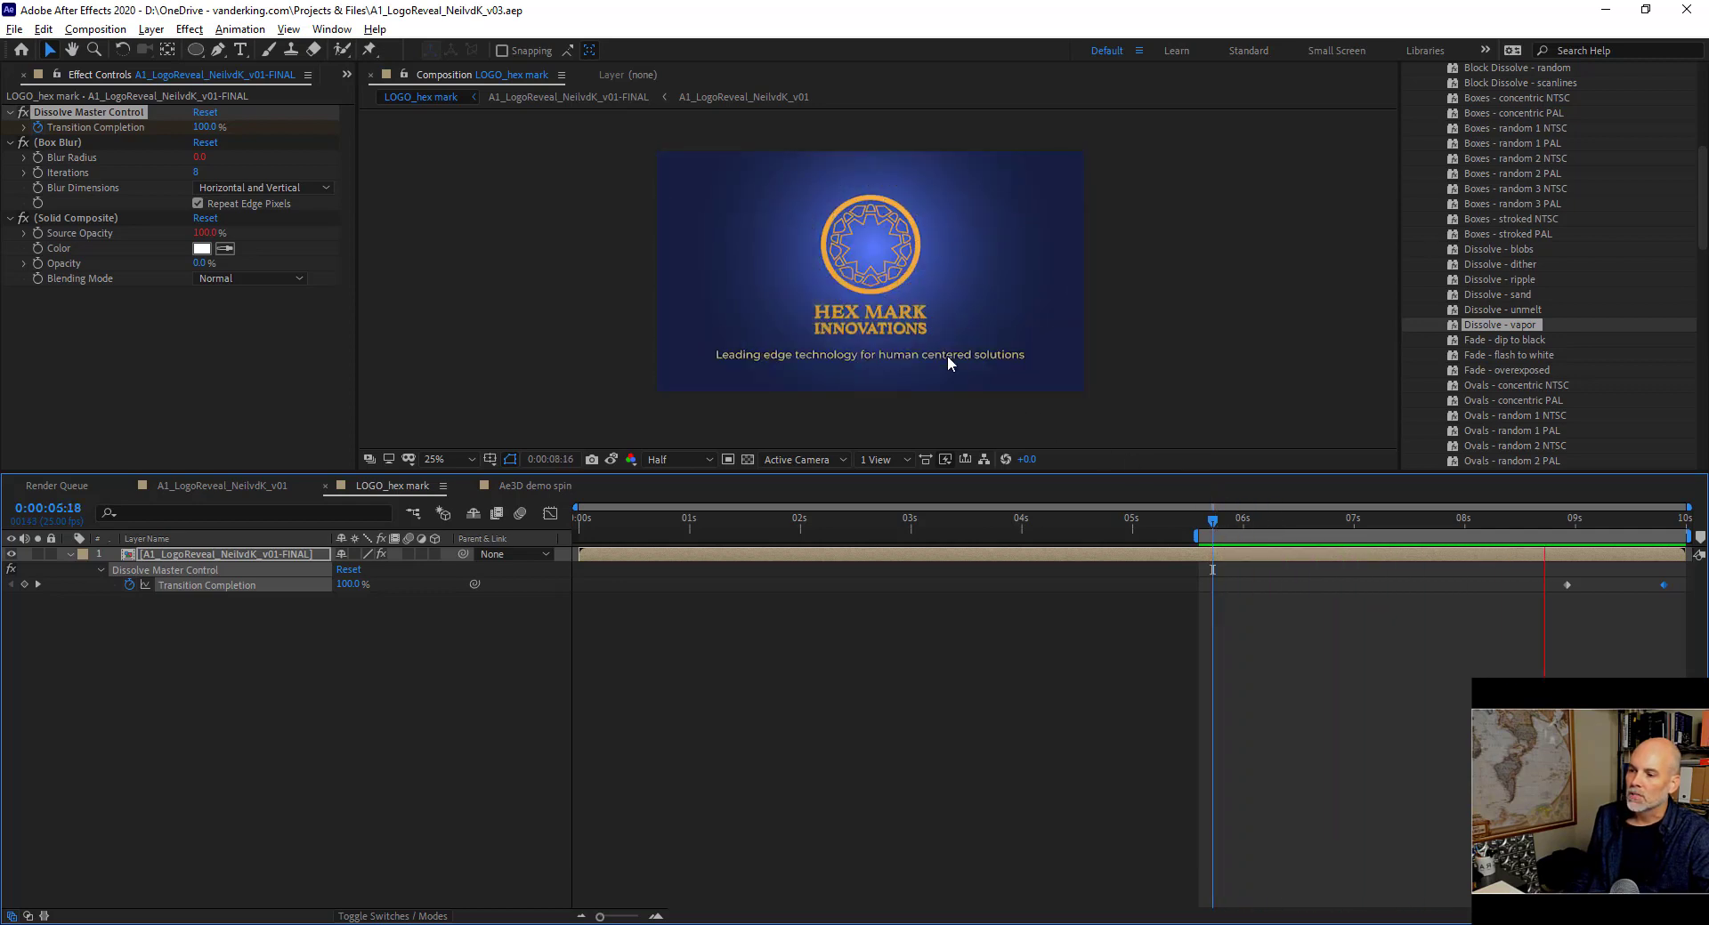
Shorten the dissolve by placing its Transition Completion keyframes at about 0:00:09:14 and 0:00:09:23, and preview it from 0:00:05:21.
click(1574, 522)
drag(1568, 584, 1633, 588)
click(1641, 524)
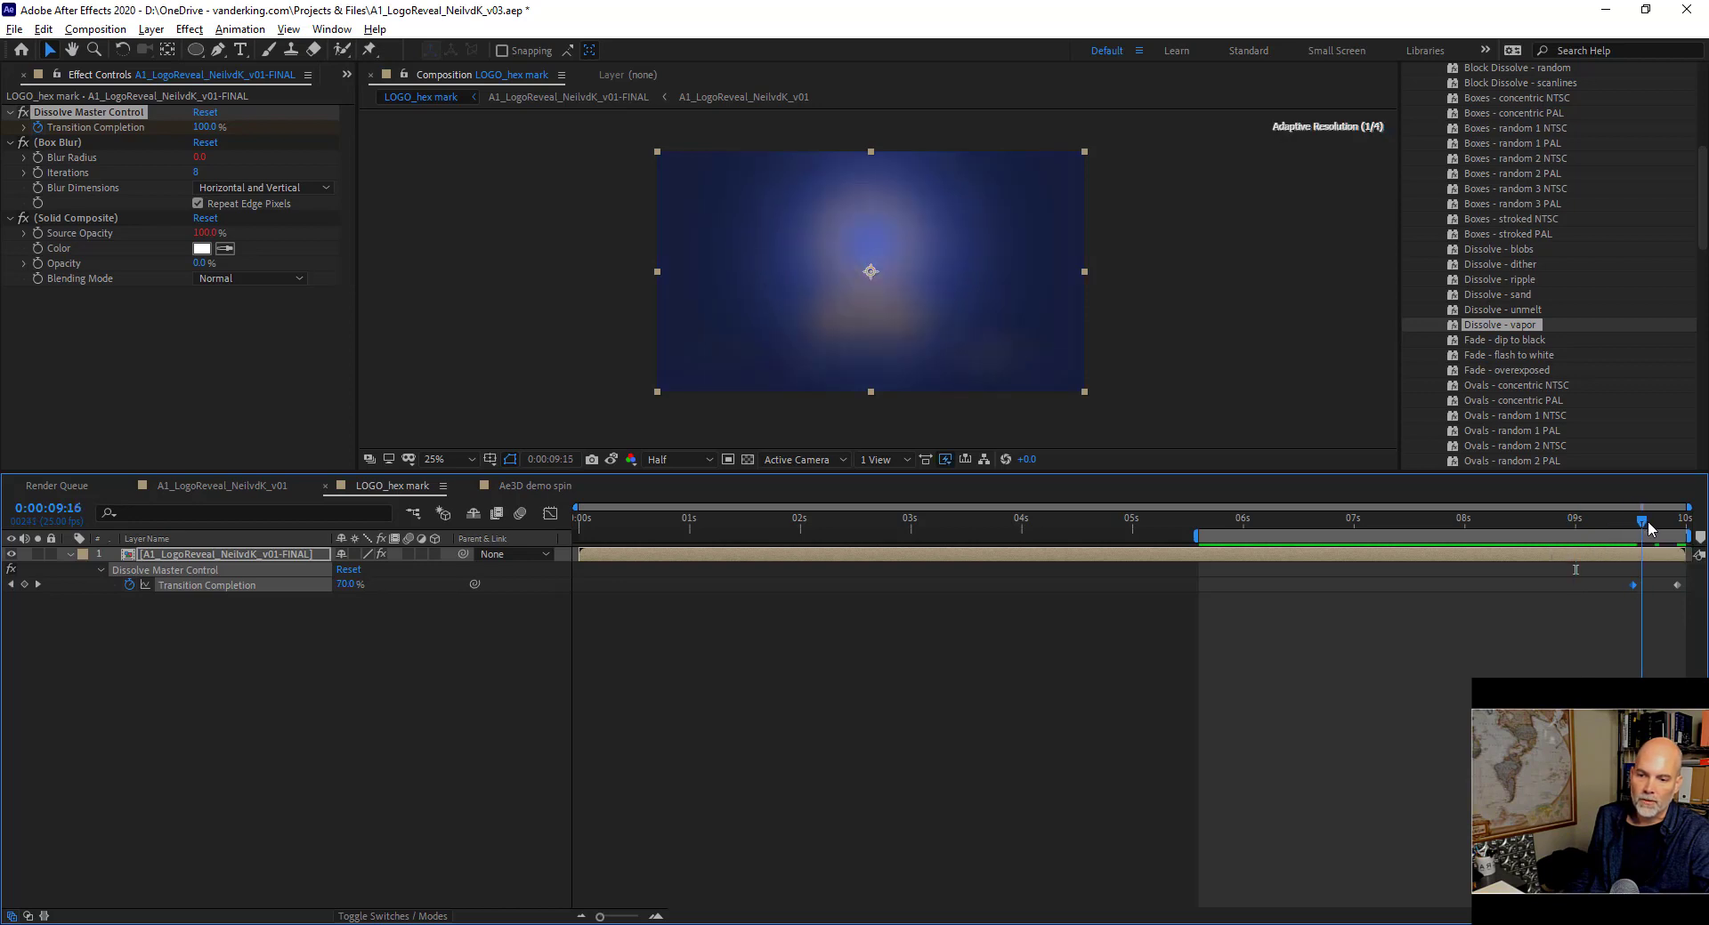
drag(1674, 525, 1225, 526)
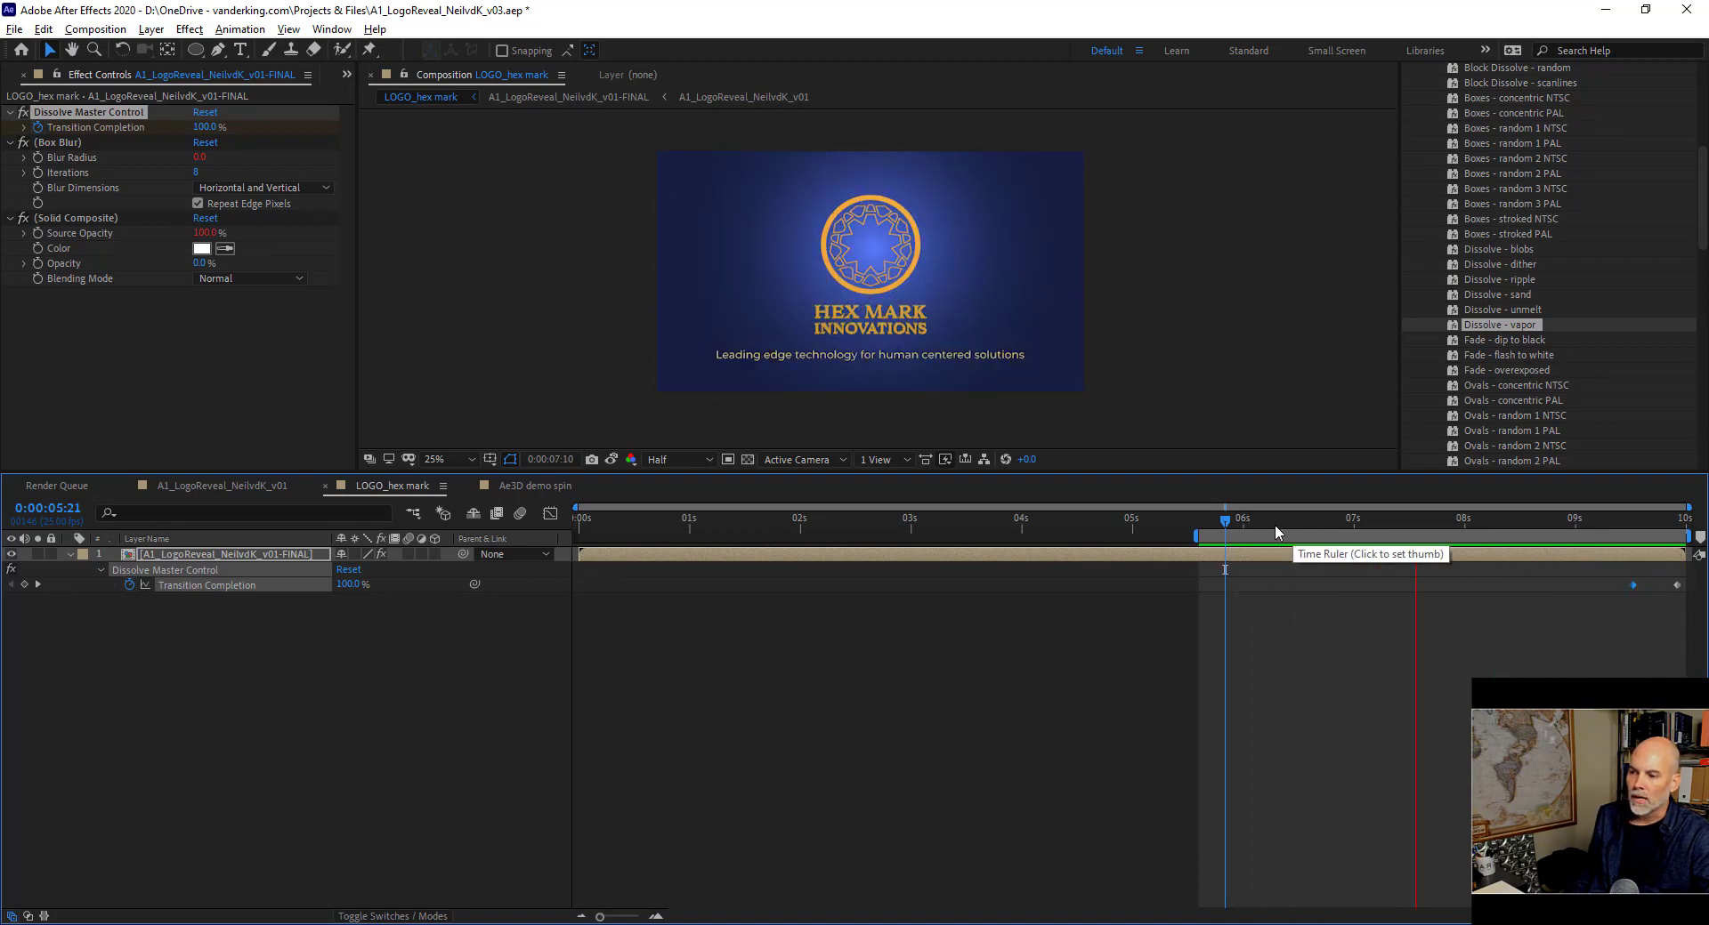
drag(1275, 525, 1397, 534)
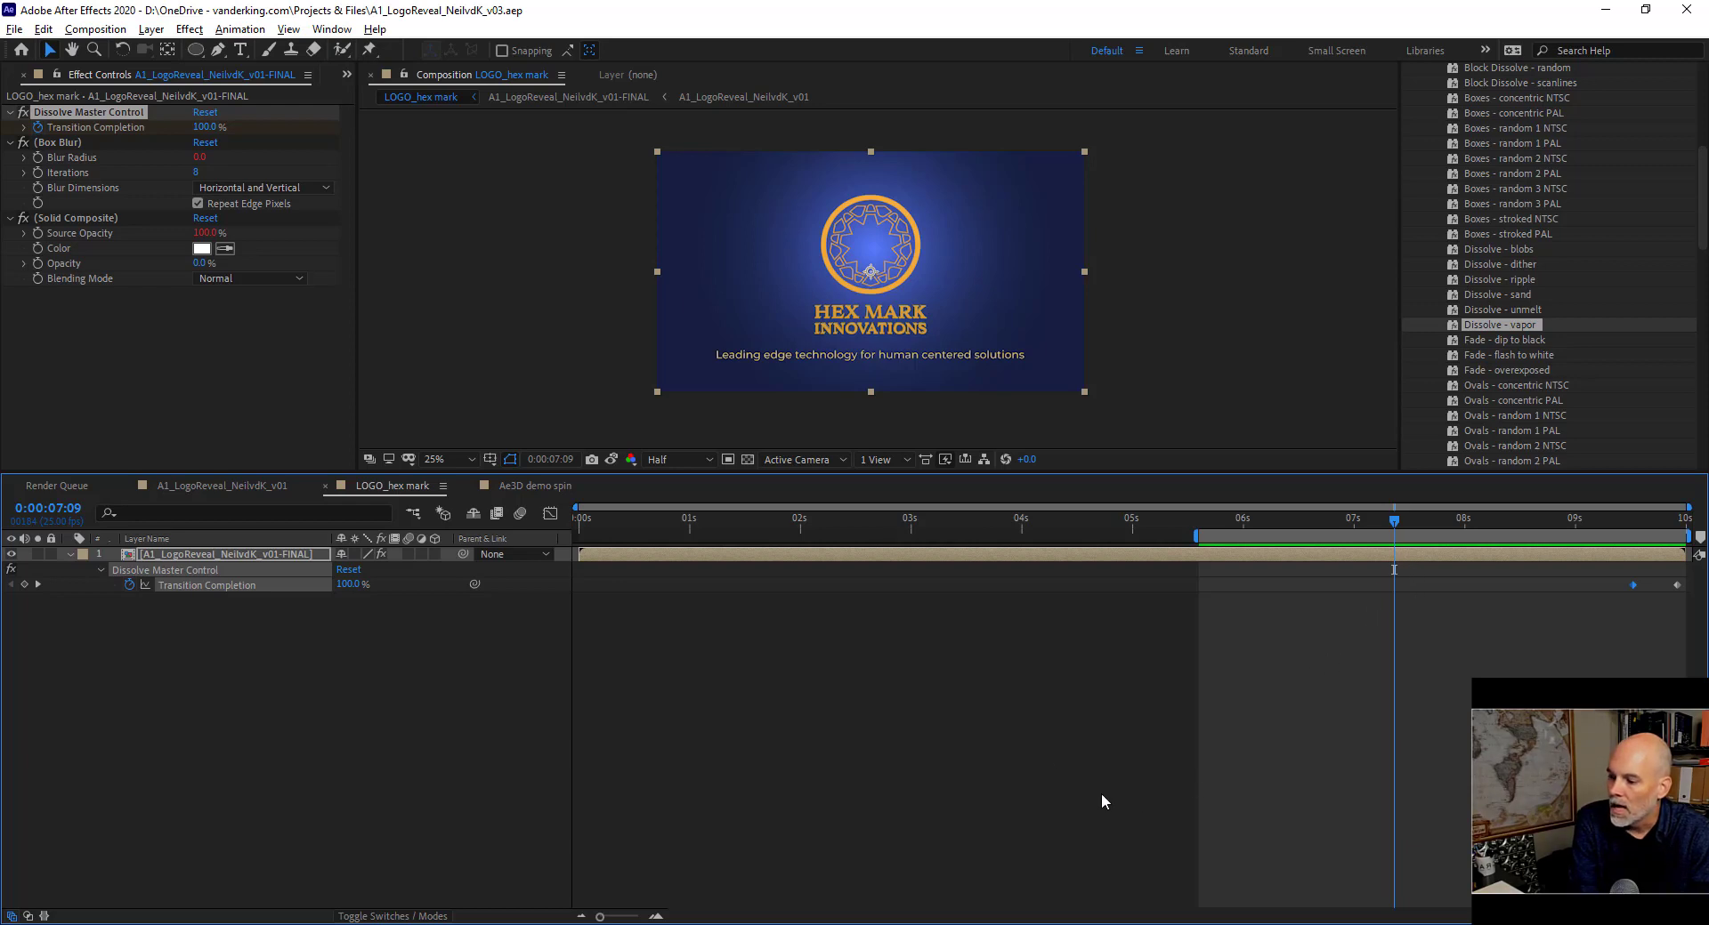
Open the Ae3D demo spin composition and preview its spinning 3D logo.
click(23, 77)
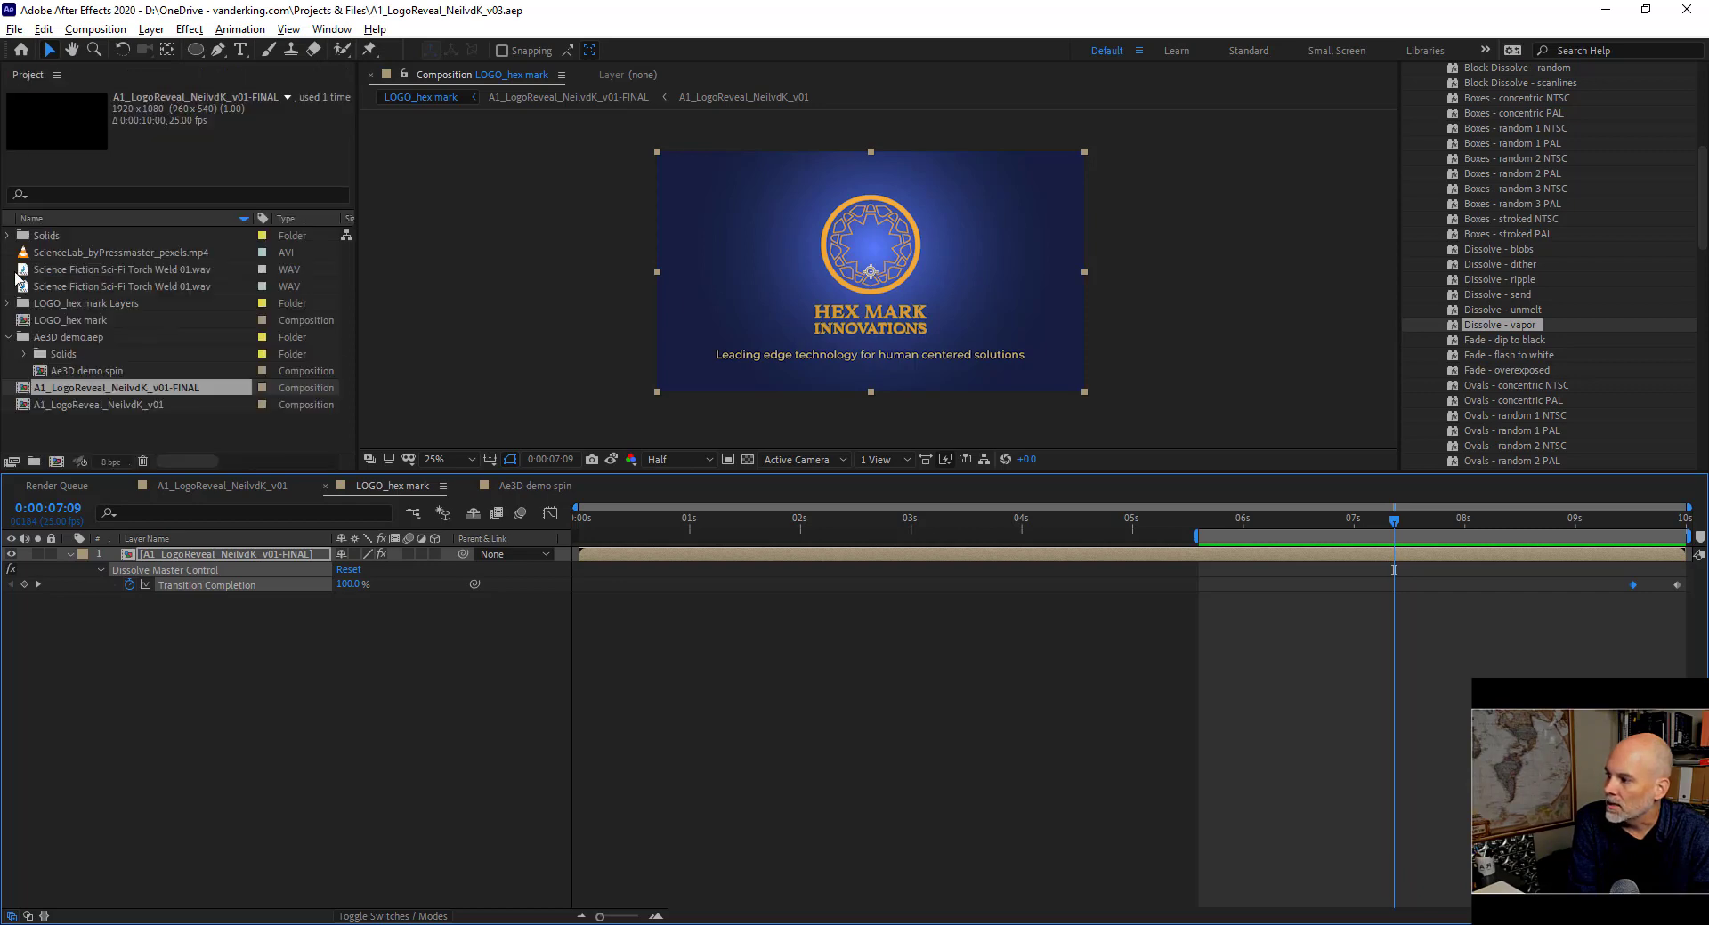
click(518, 489)
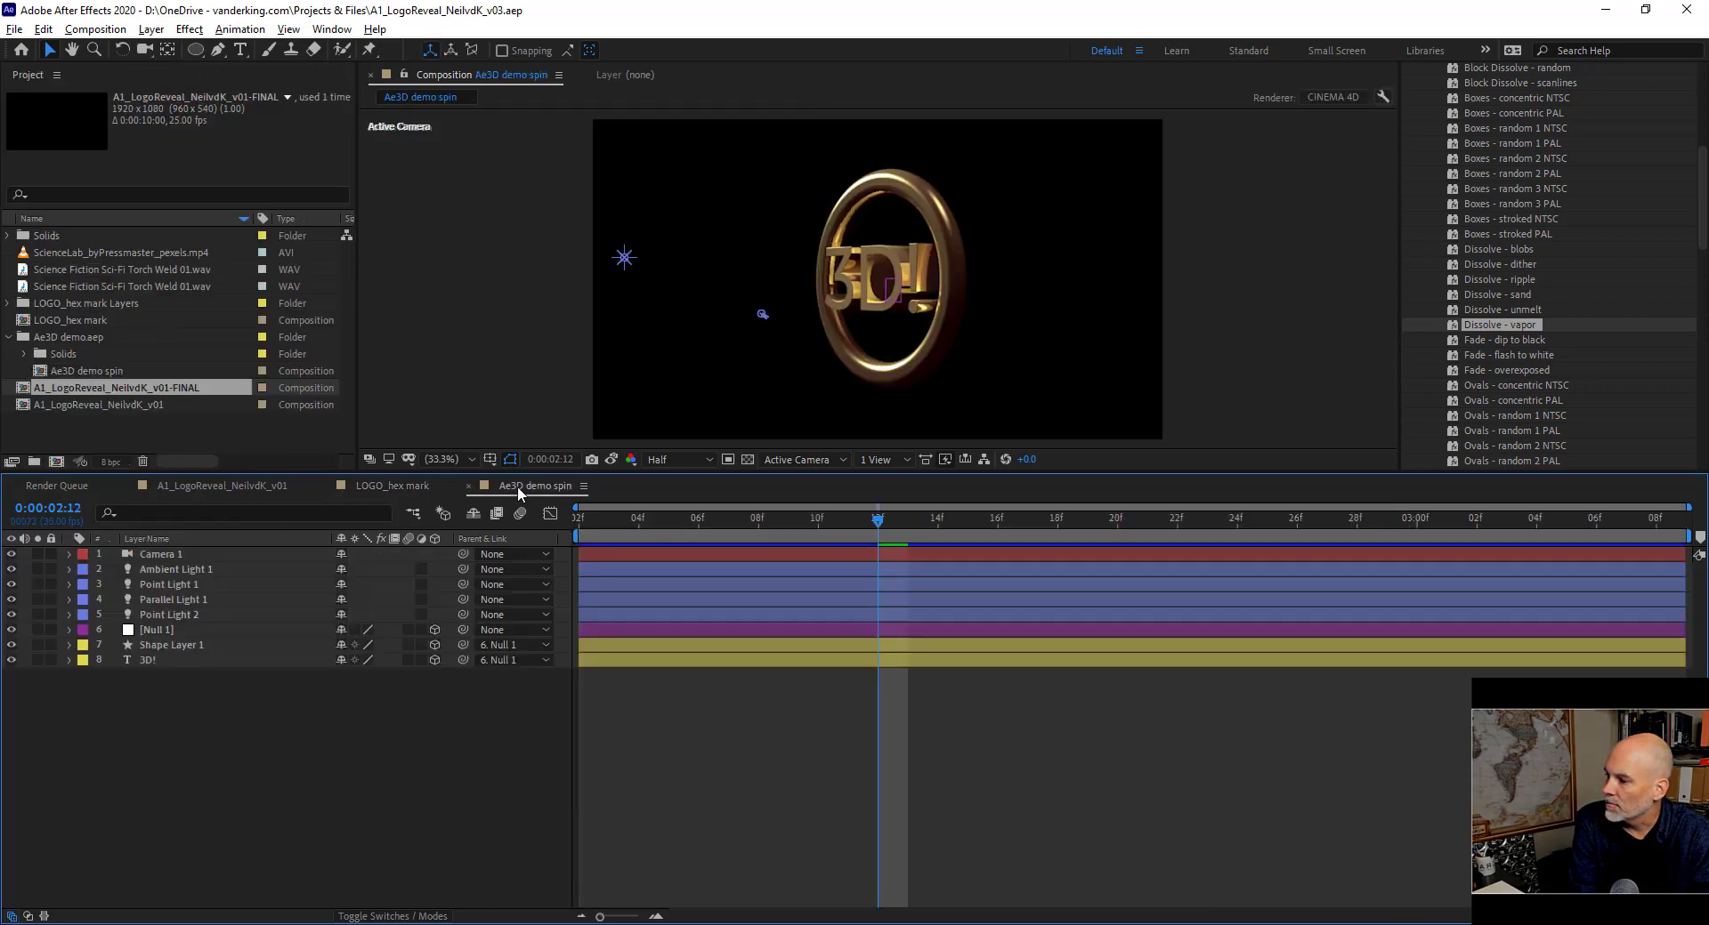
key(space)
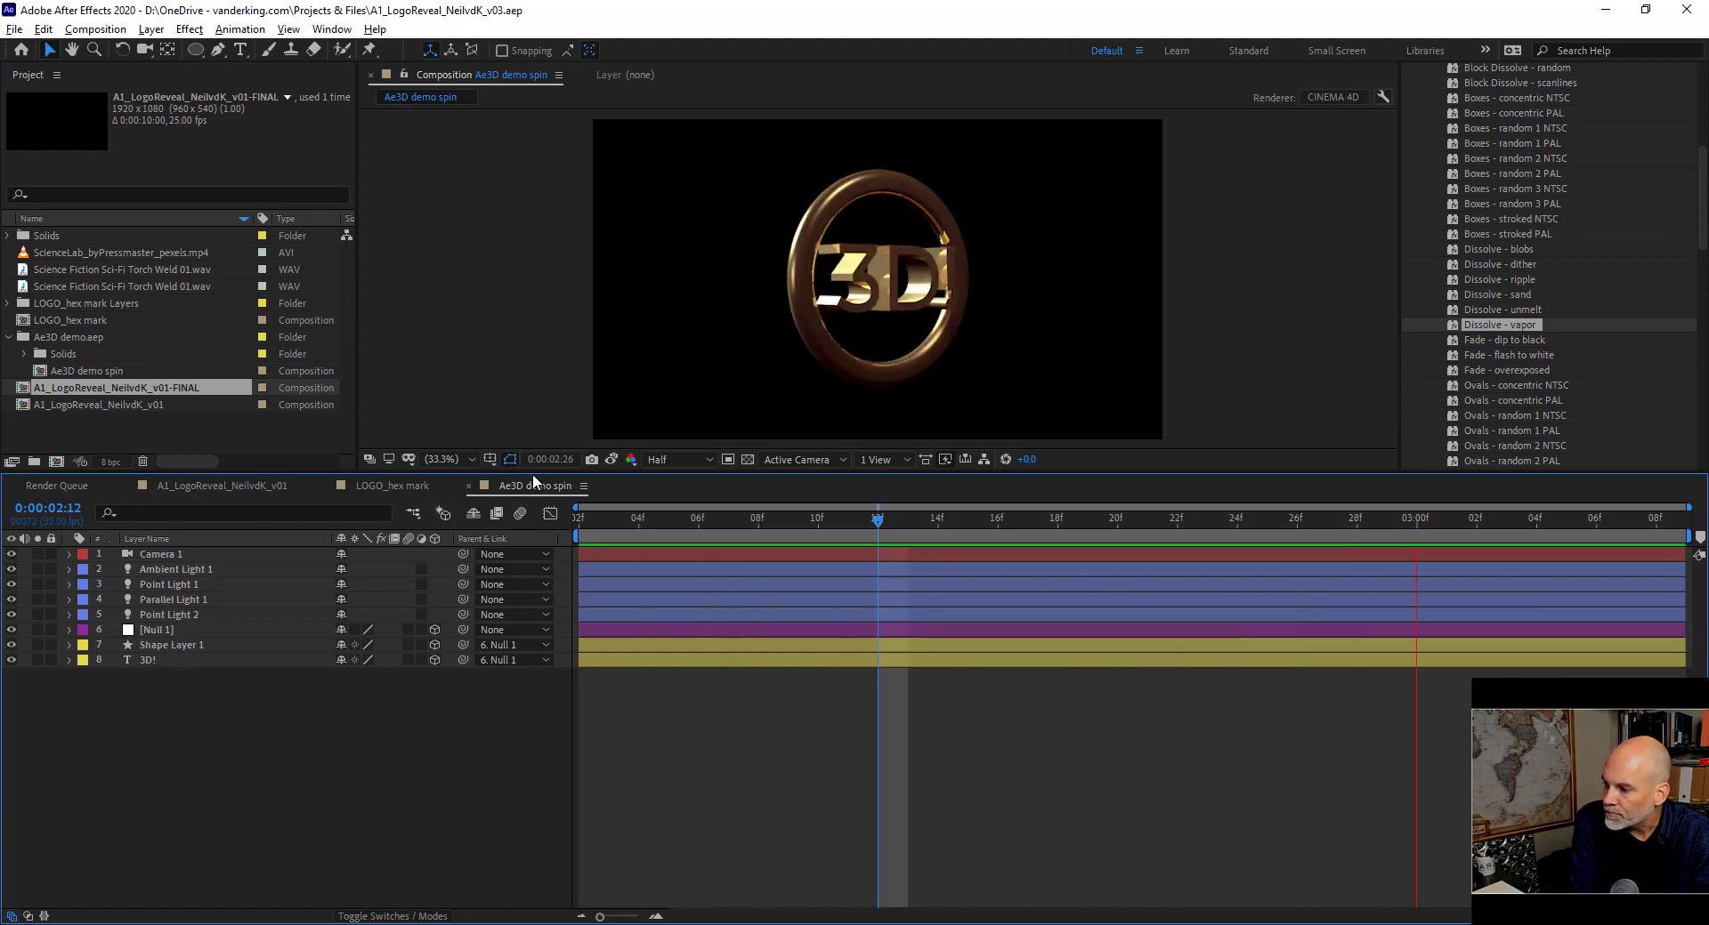
Single out the camera, ambient, point and parallel light layers one by one during playback, ending on Point Light 2, and stop the preview.
click(173, 554)
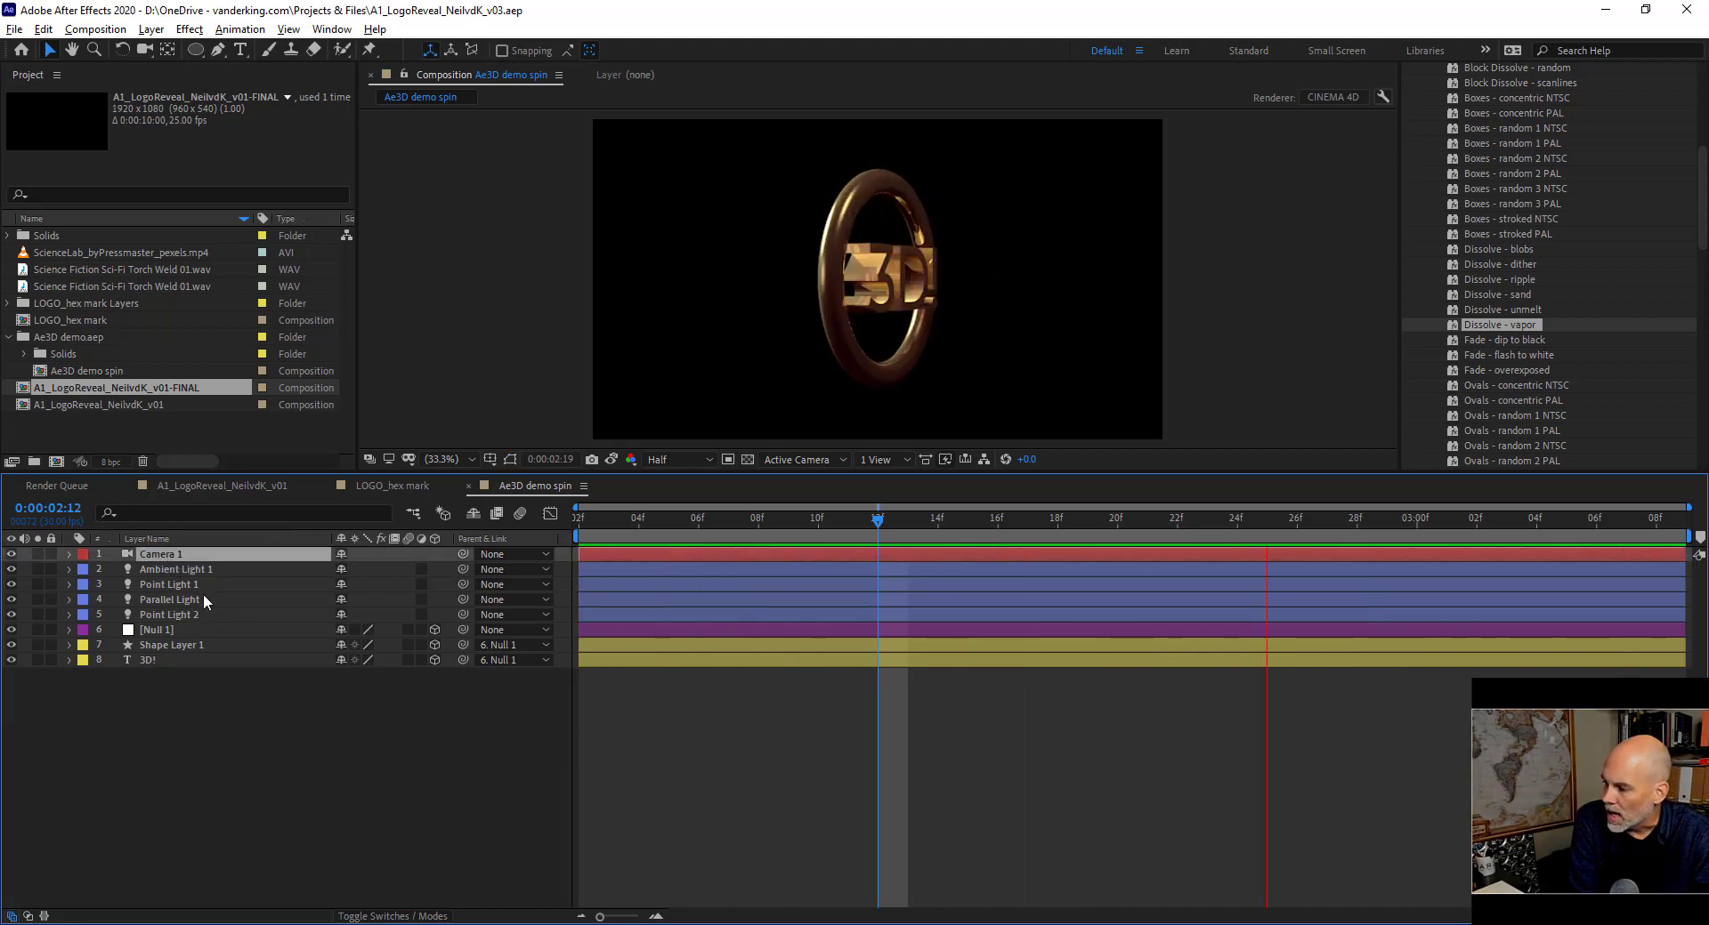
click(180, 566)
click(174, 584)
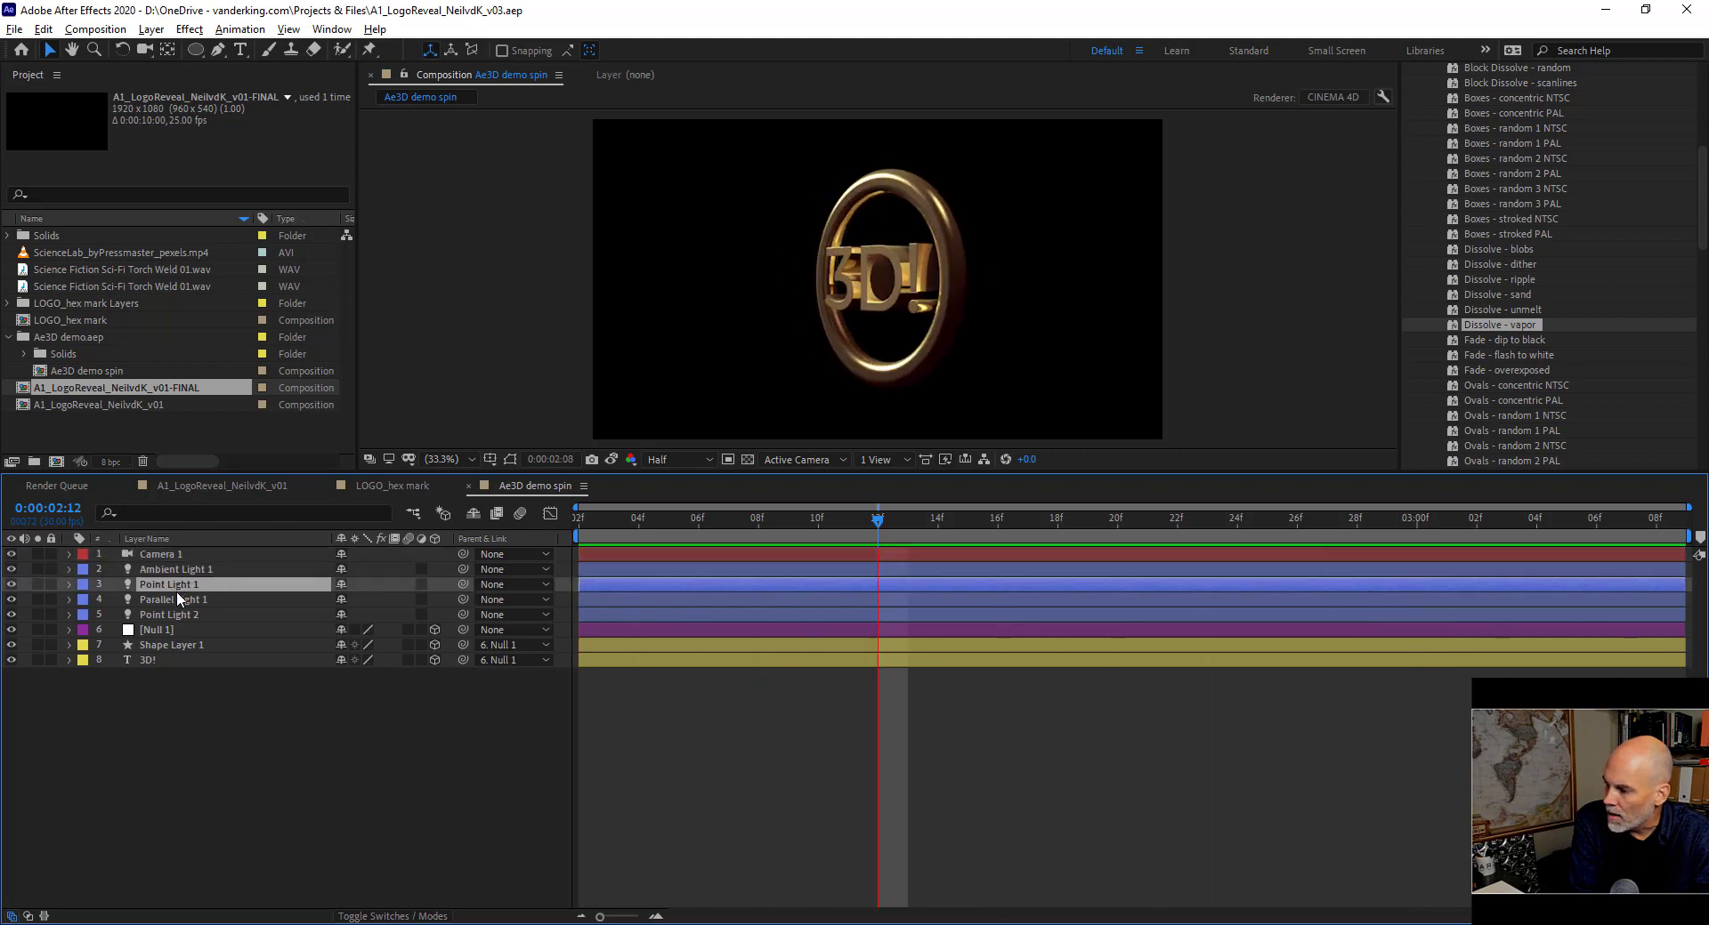
click(176, 599)
click(174, 614)
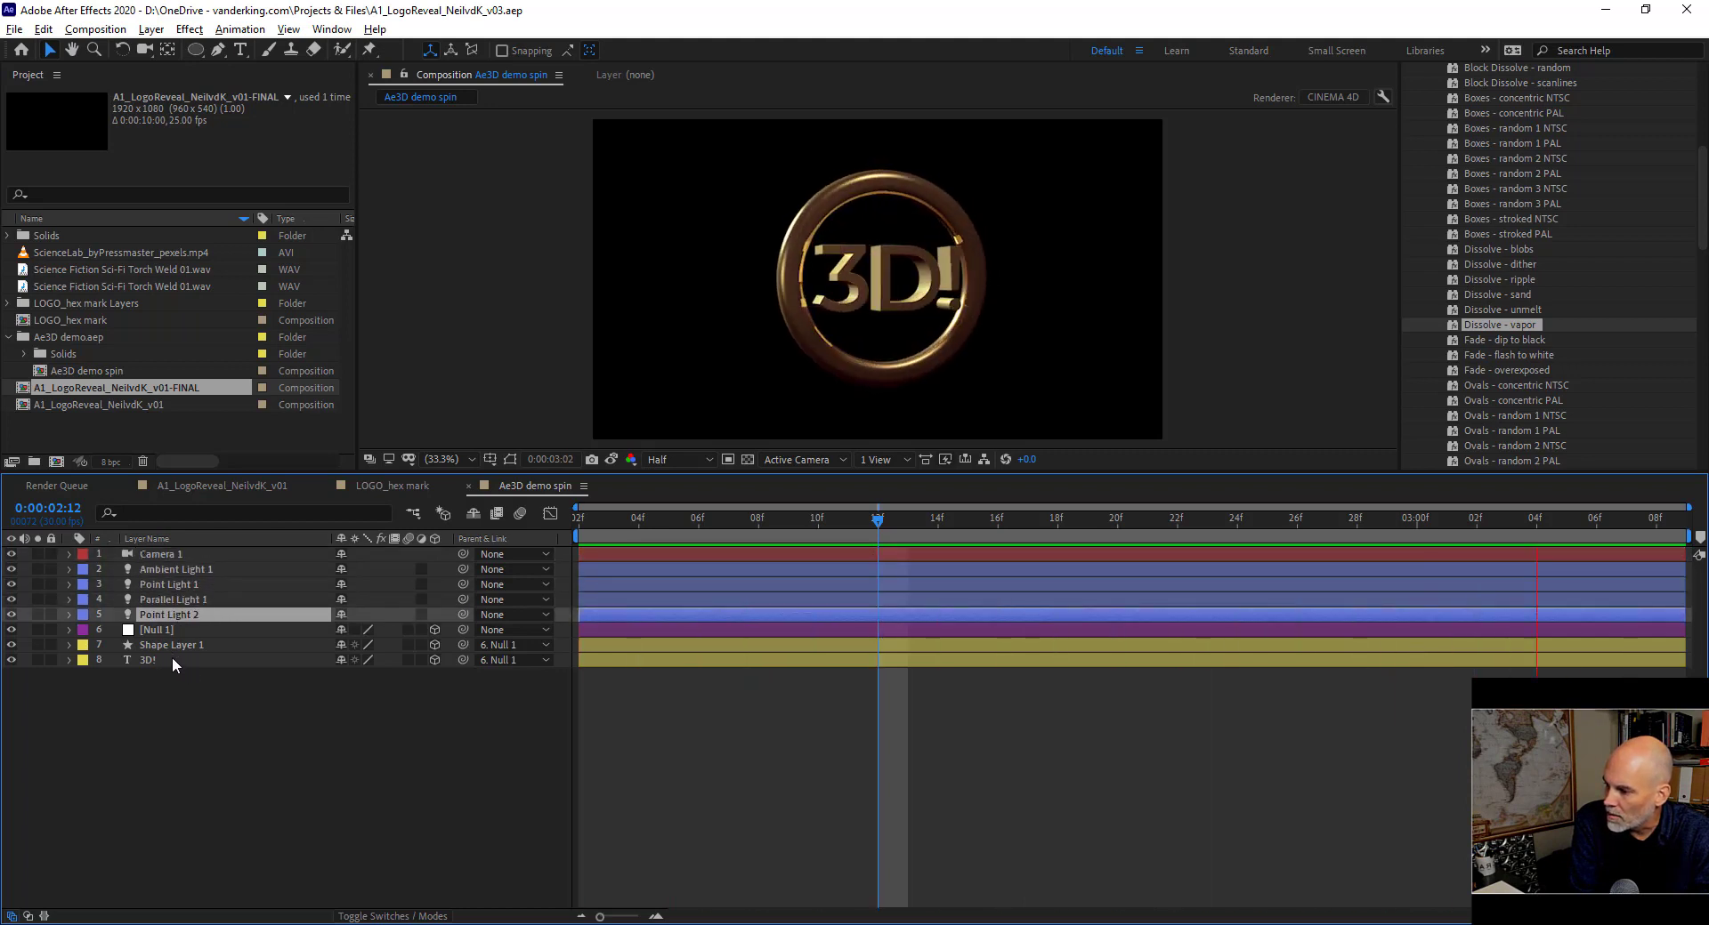
key(space)
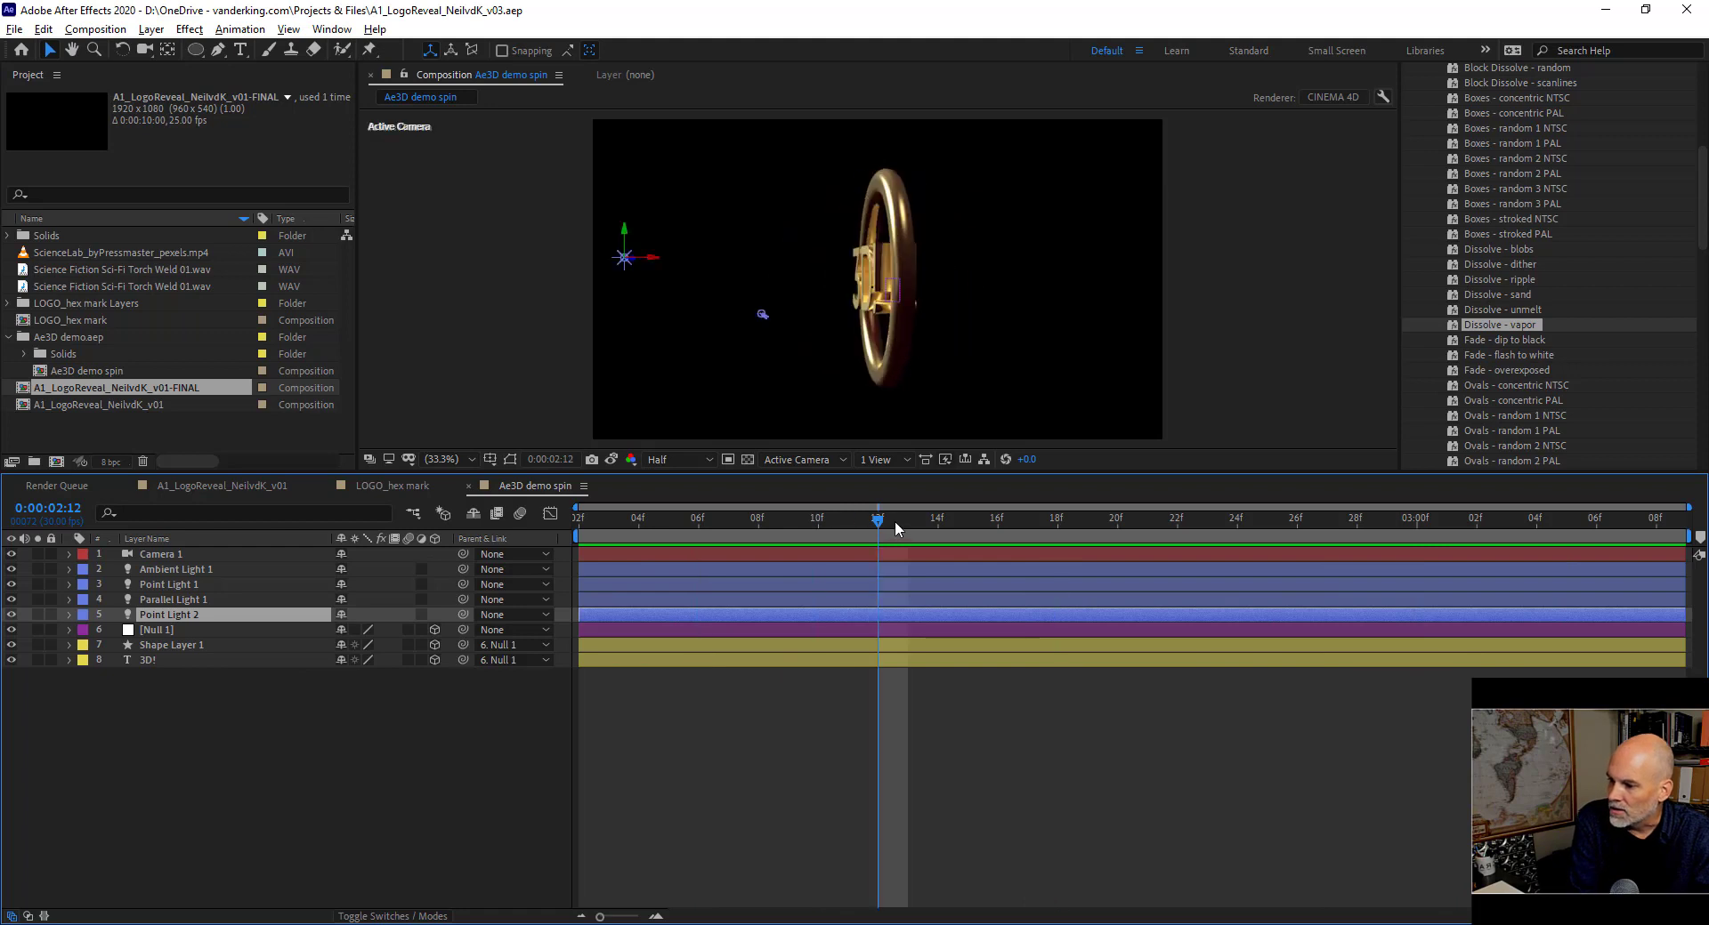
Show the Ae3D demo spin scene in 2 Views - Horizontal at 0:00:02:13 and orbit Custom View 1 slightly around it.
click(876, 459)
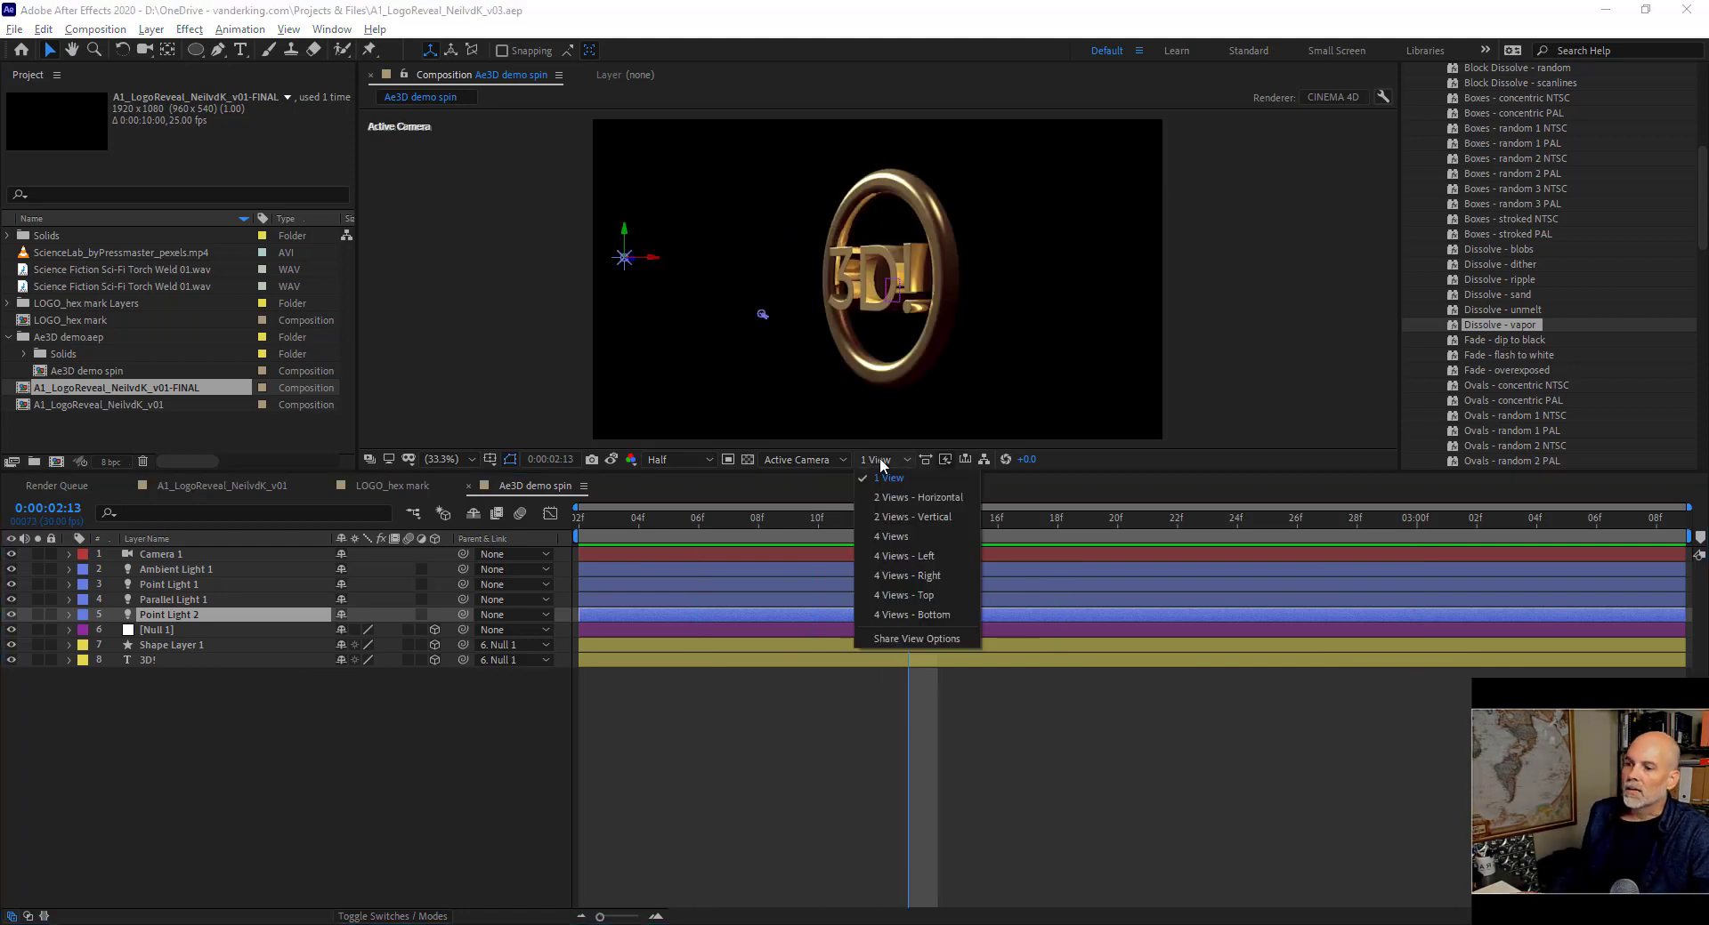
click(920, 497)
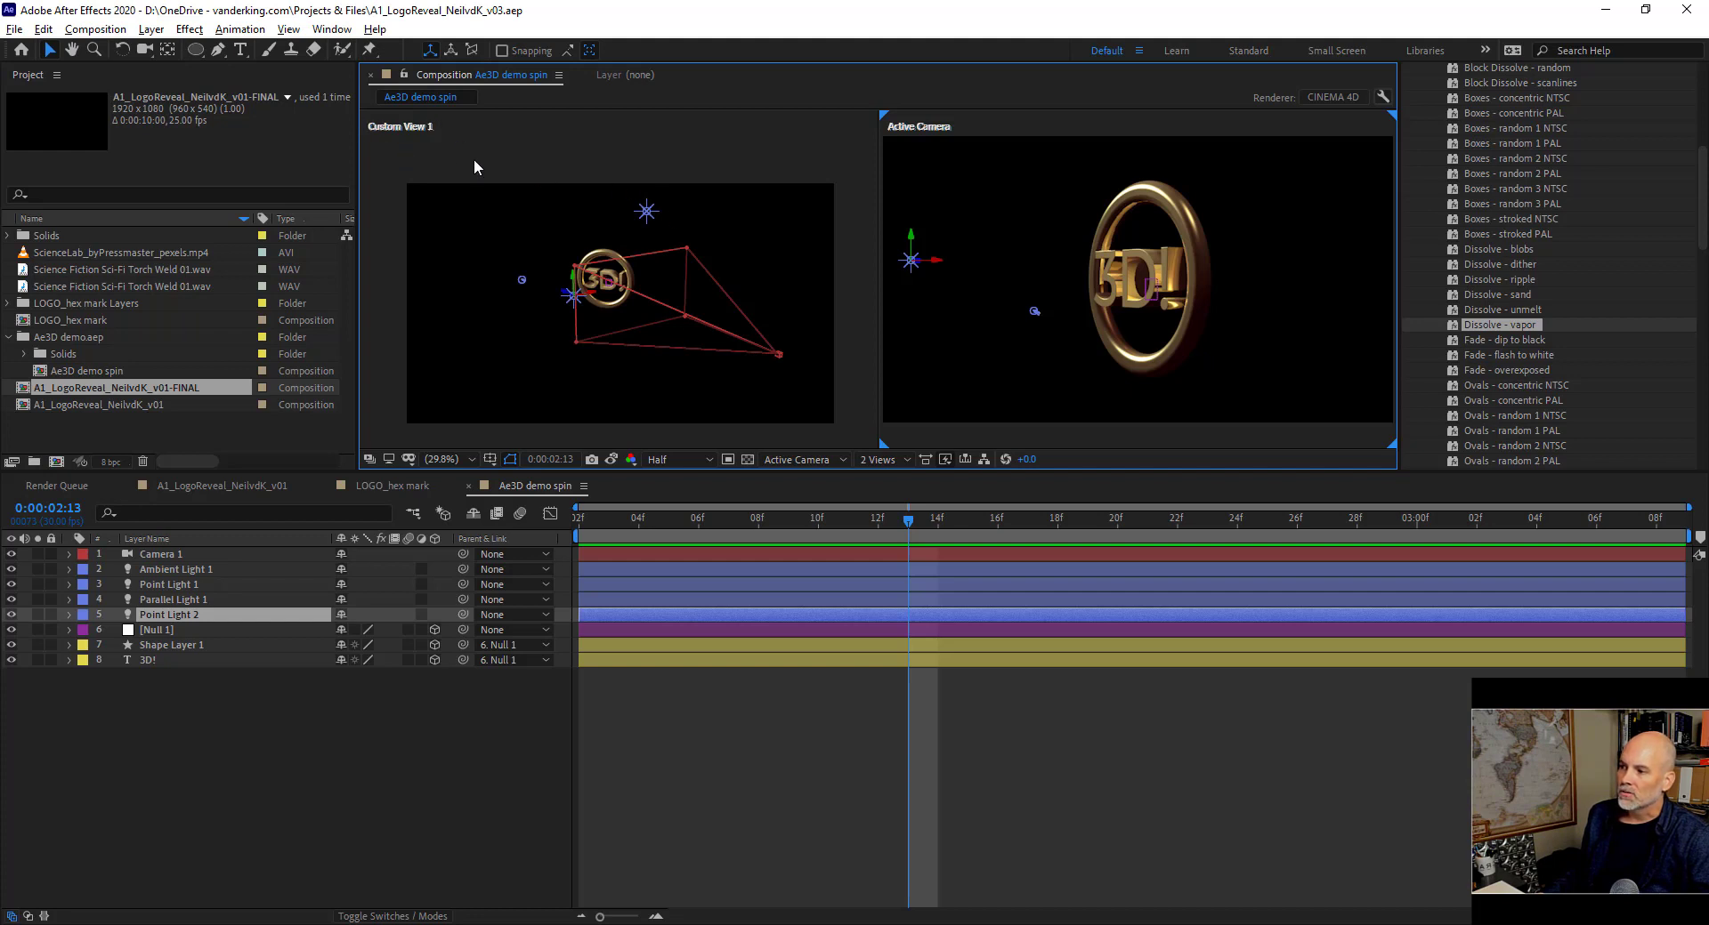
key(c)
drag(662, 342, 622, 318)
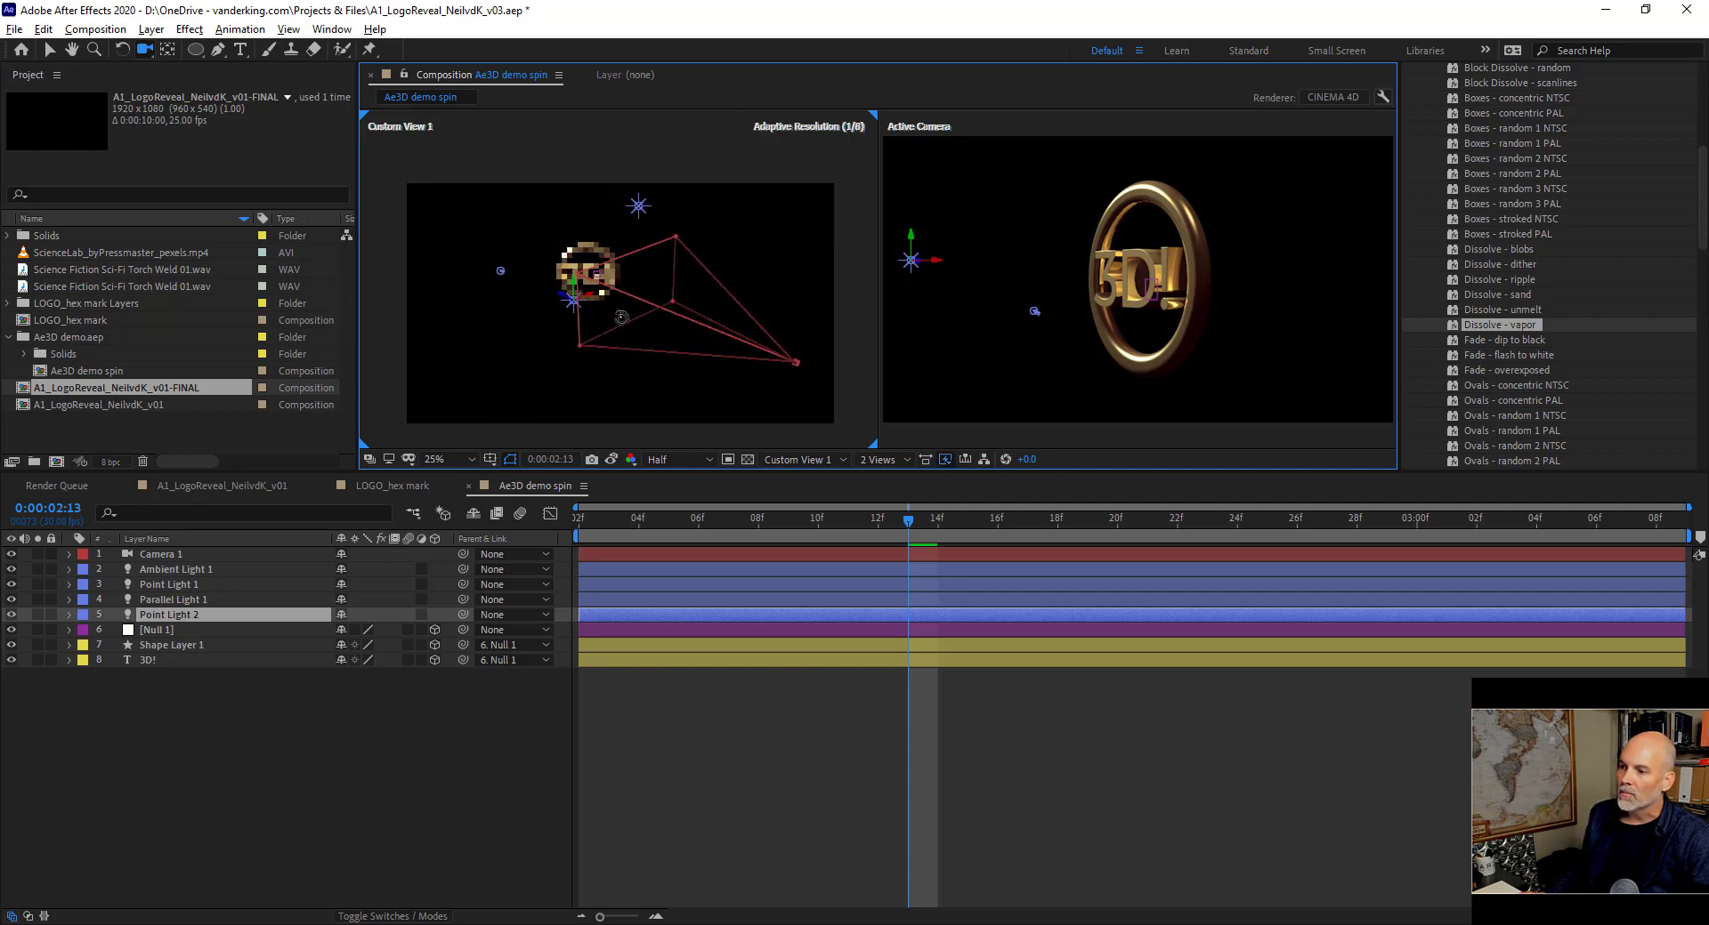
click(158, 30)
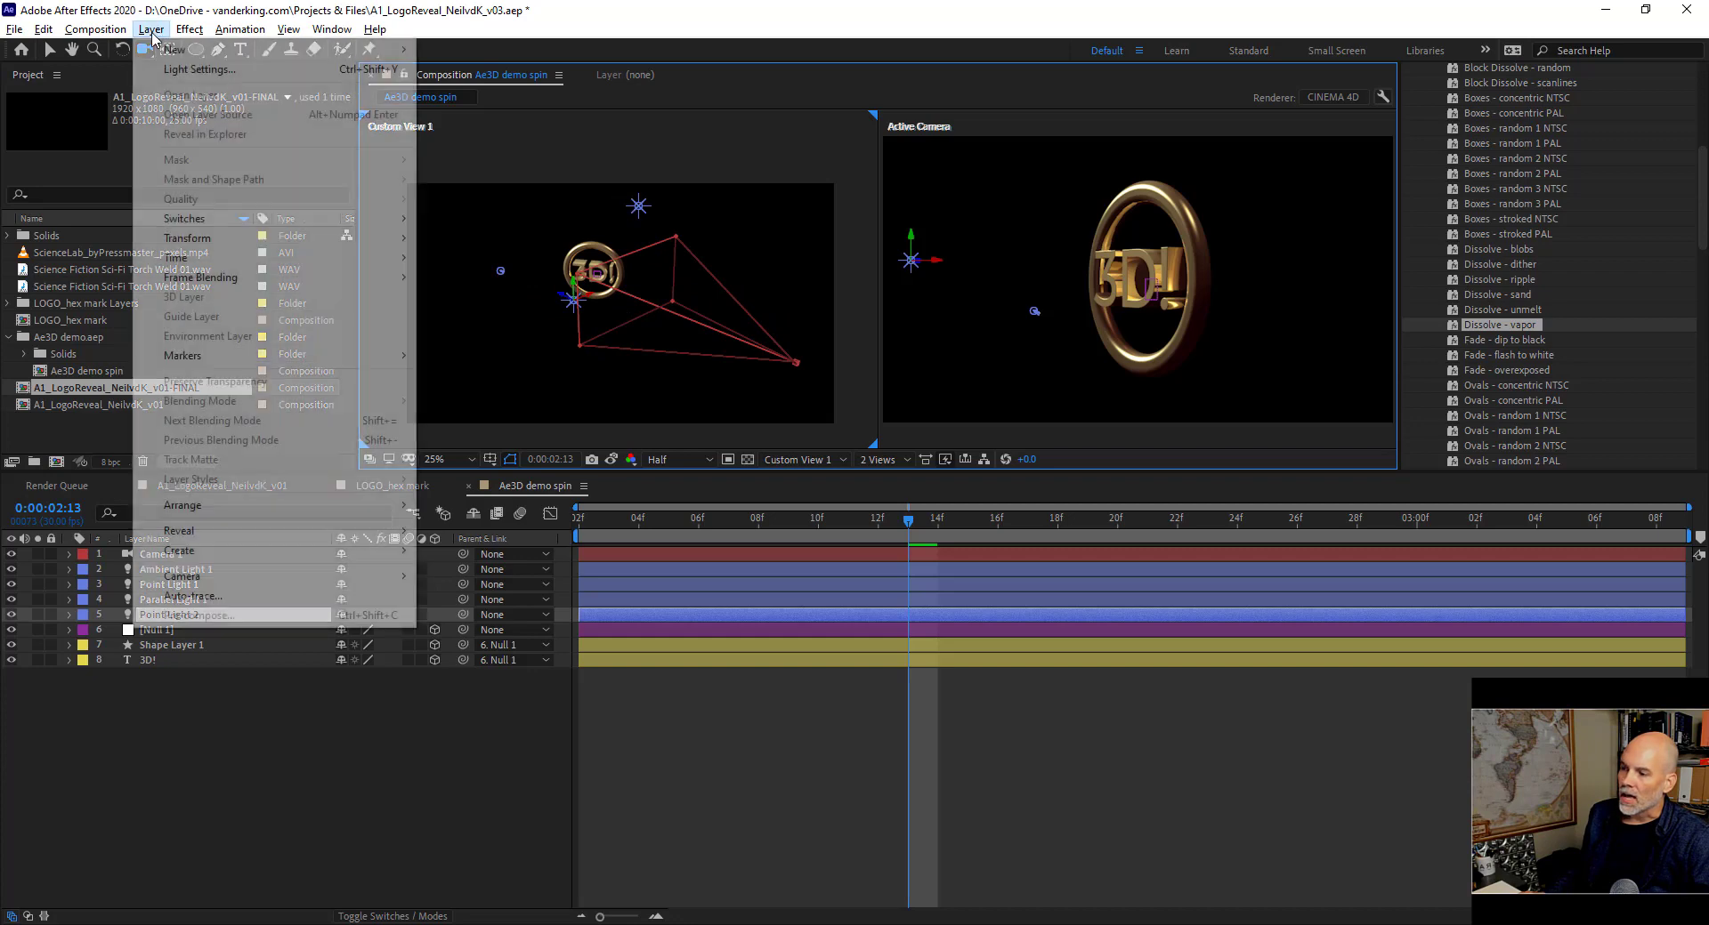
mouse_move(394, 54)
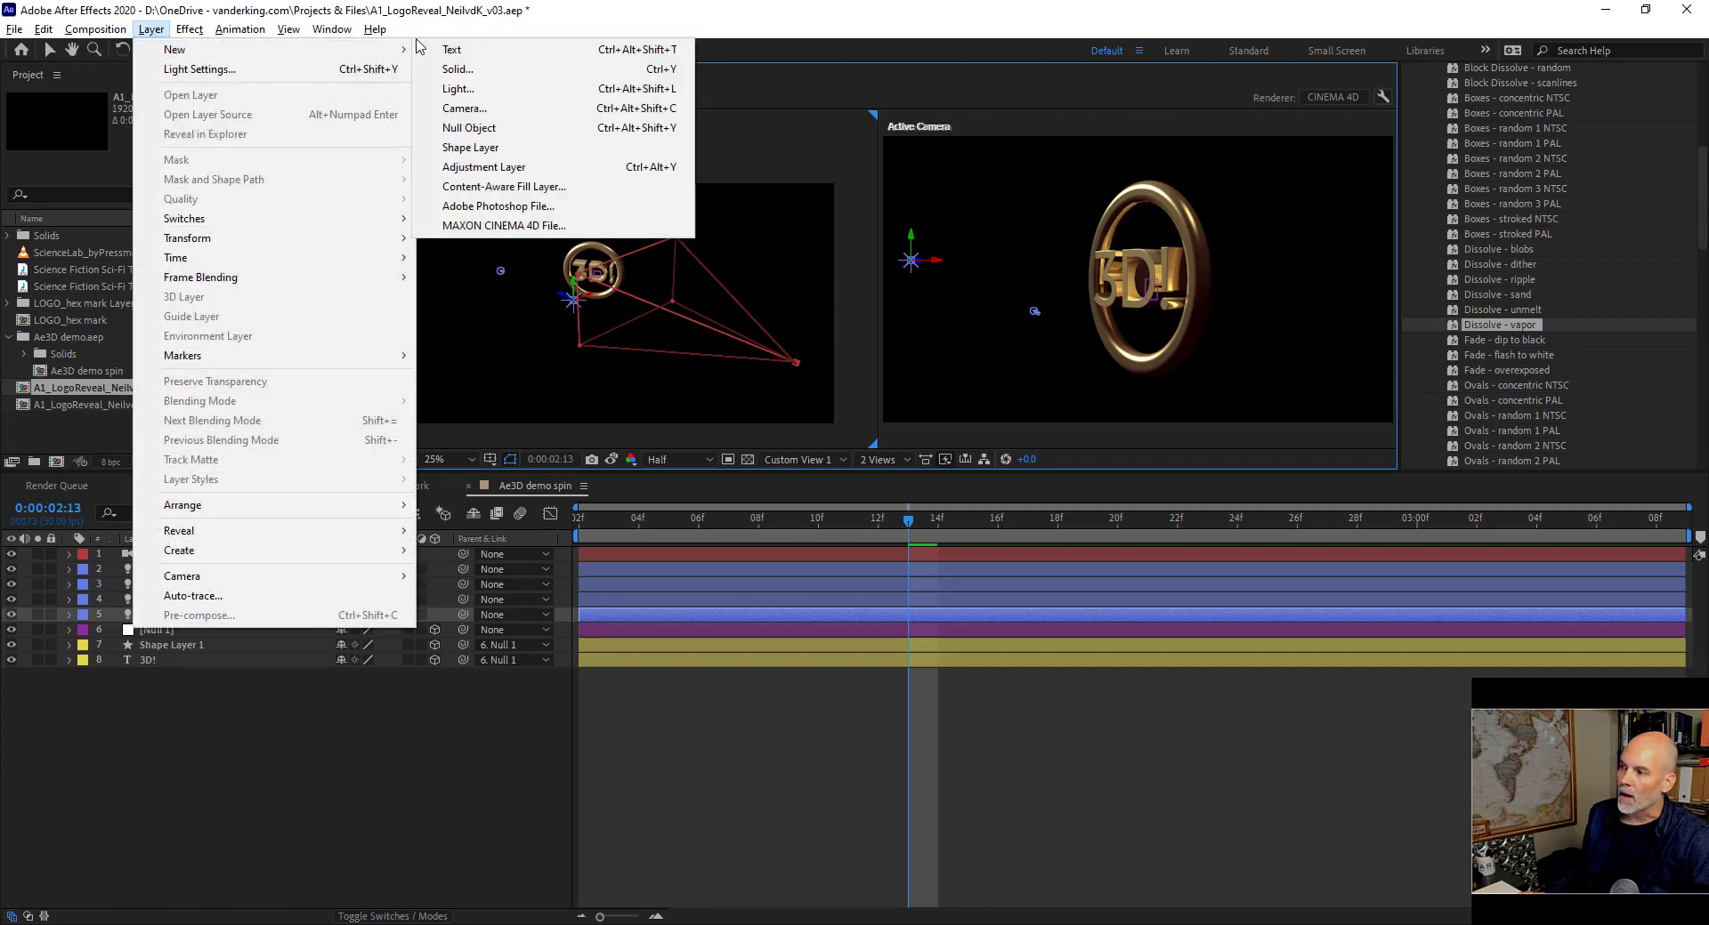
click(462, 108)
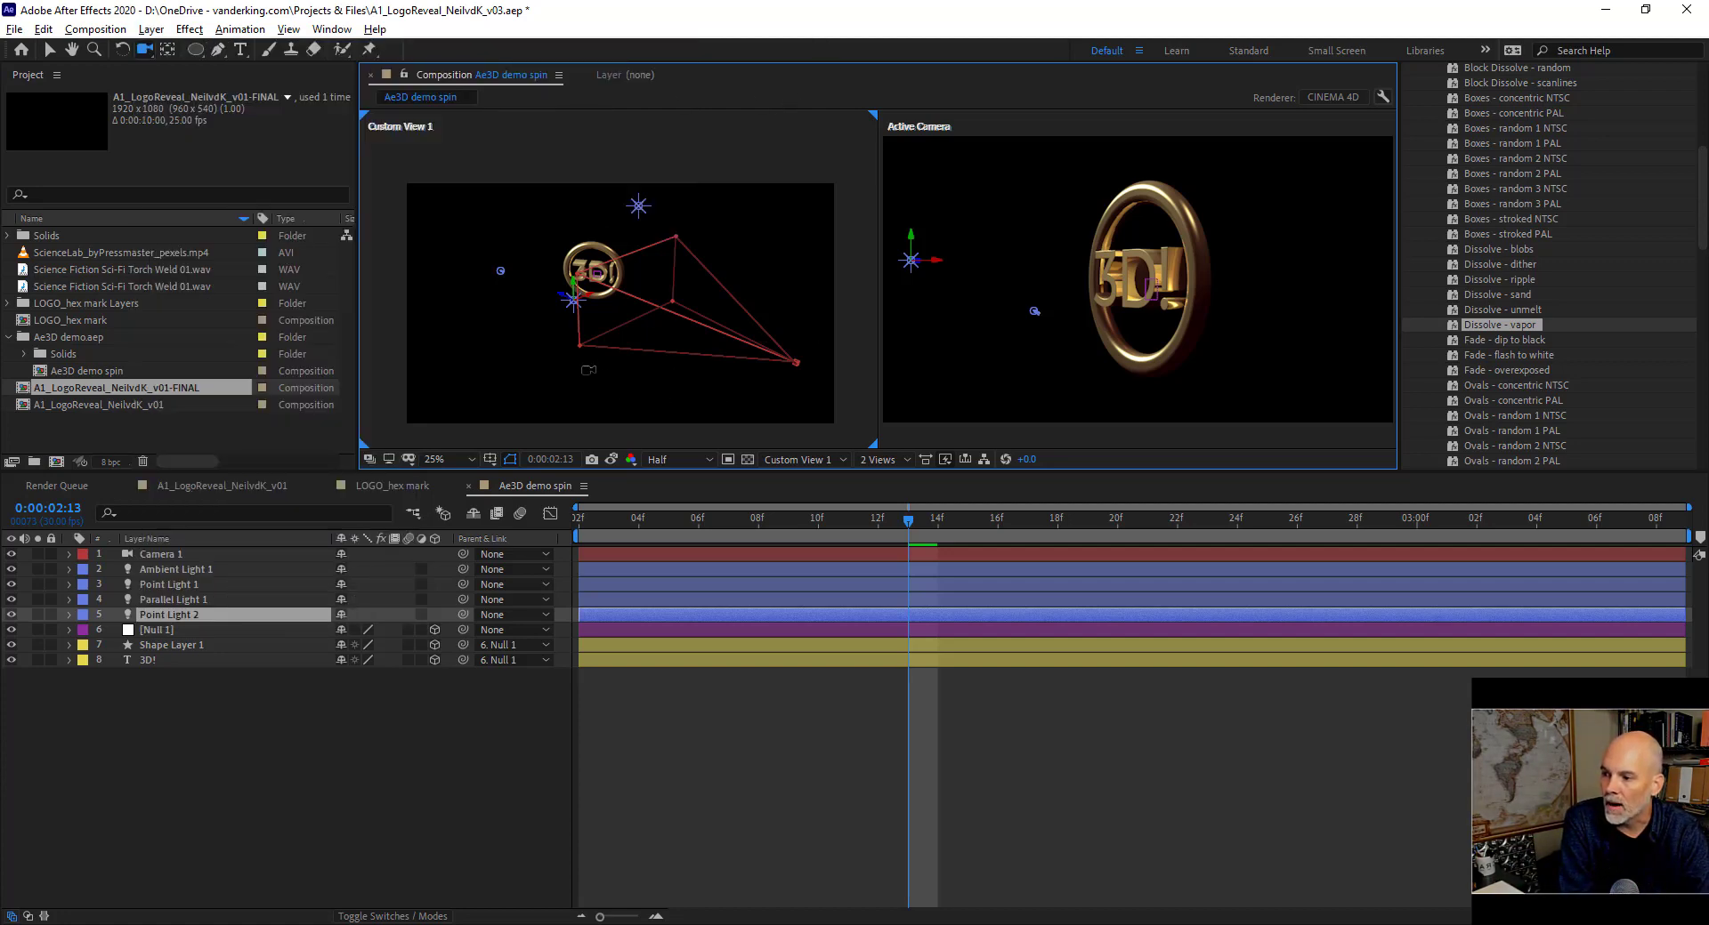
Orbit Custom View 1 to see the 3D logo and camera from the side, and scrub the spin back and forth, stopping at 0:00:02:05.
drag(588, 370, 712, 379)
drag(854, 520, 636, 521)
drag(585, 321, 731, 255)
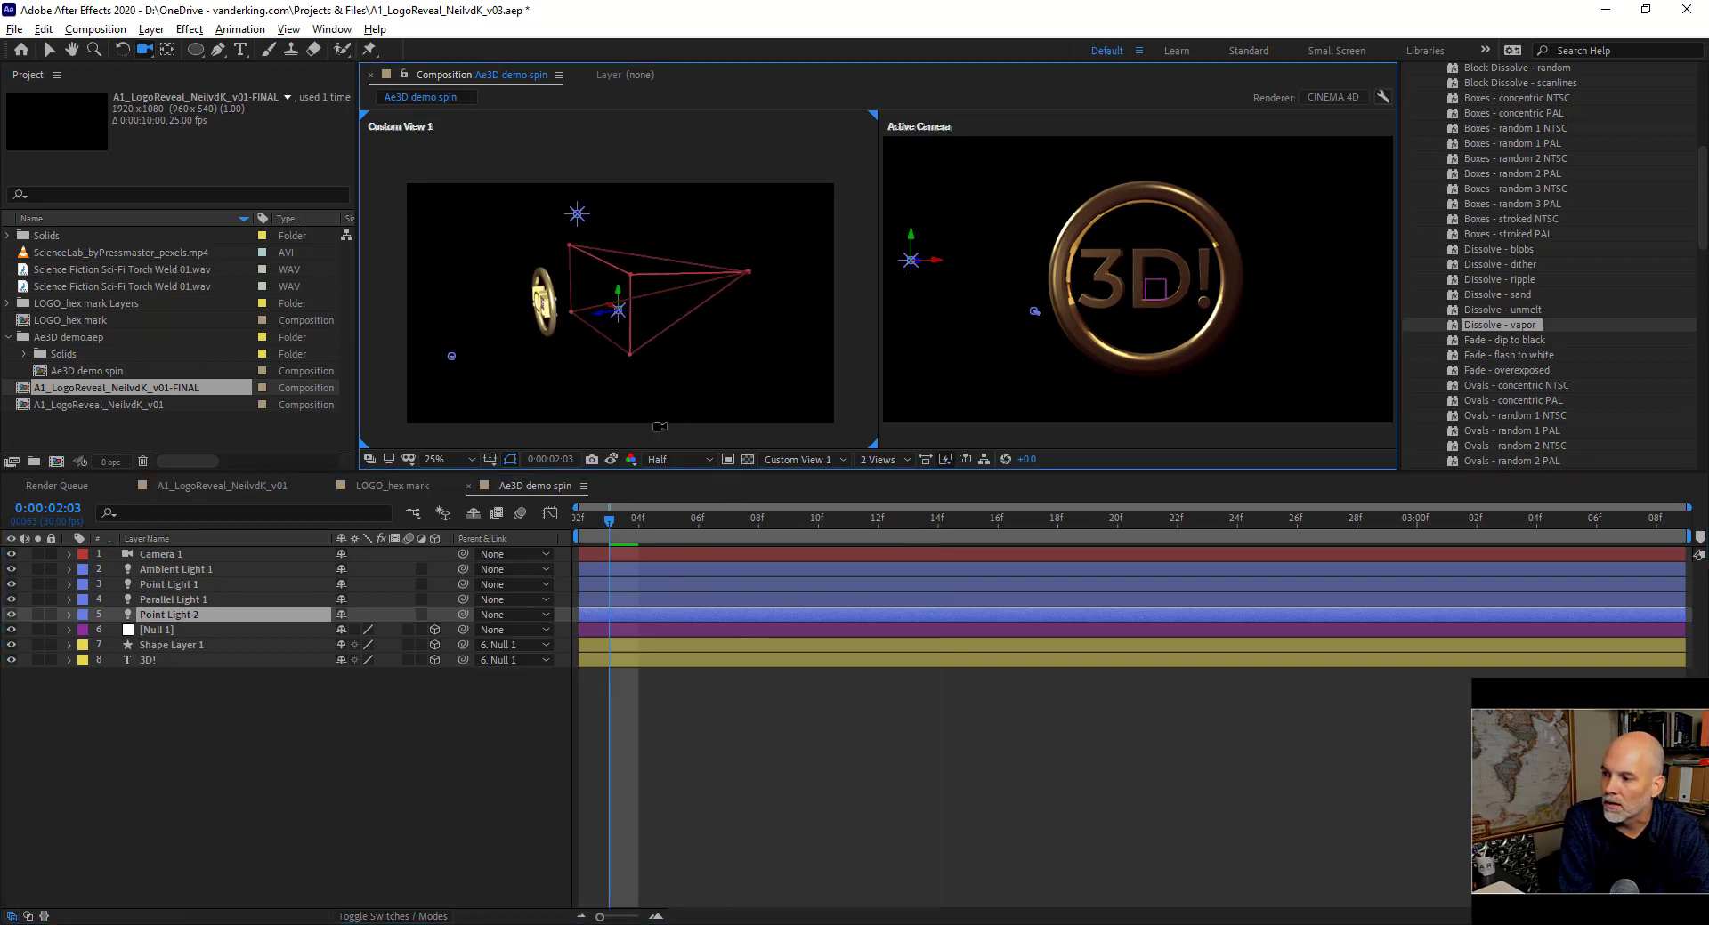
mouse_move(819, 523)
mouse_down()
mouse_move(1535, 536)
mouse_move(818, 523)
mouse_up()
click(662, 520)
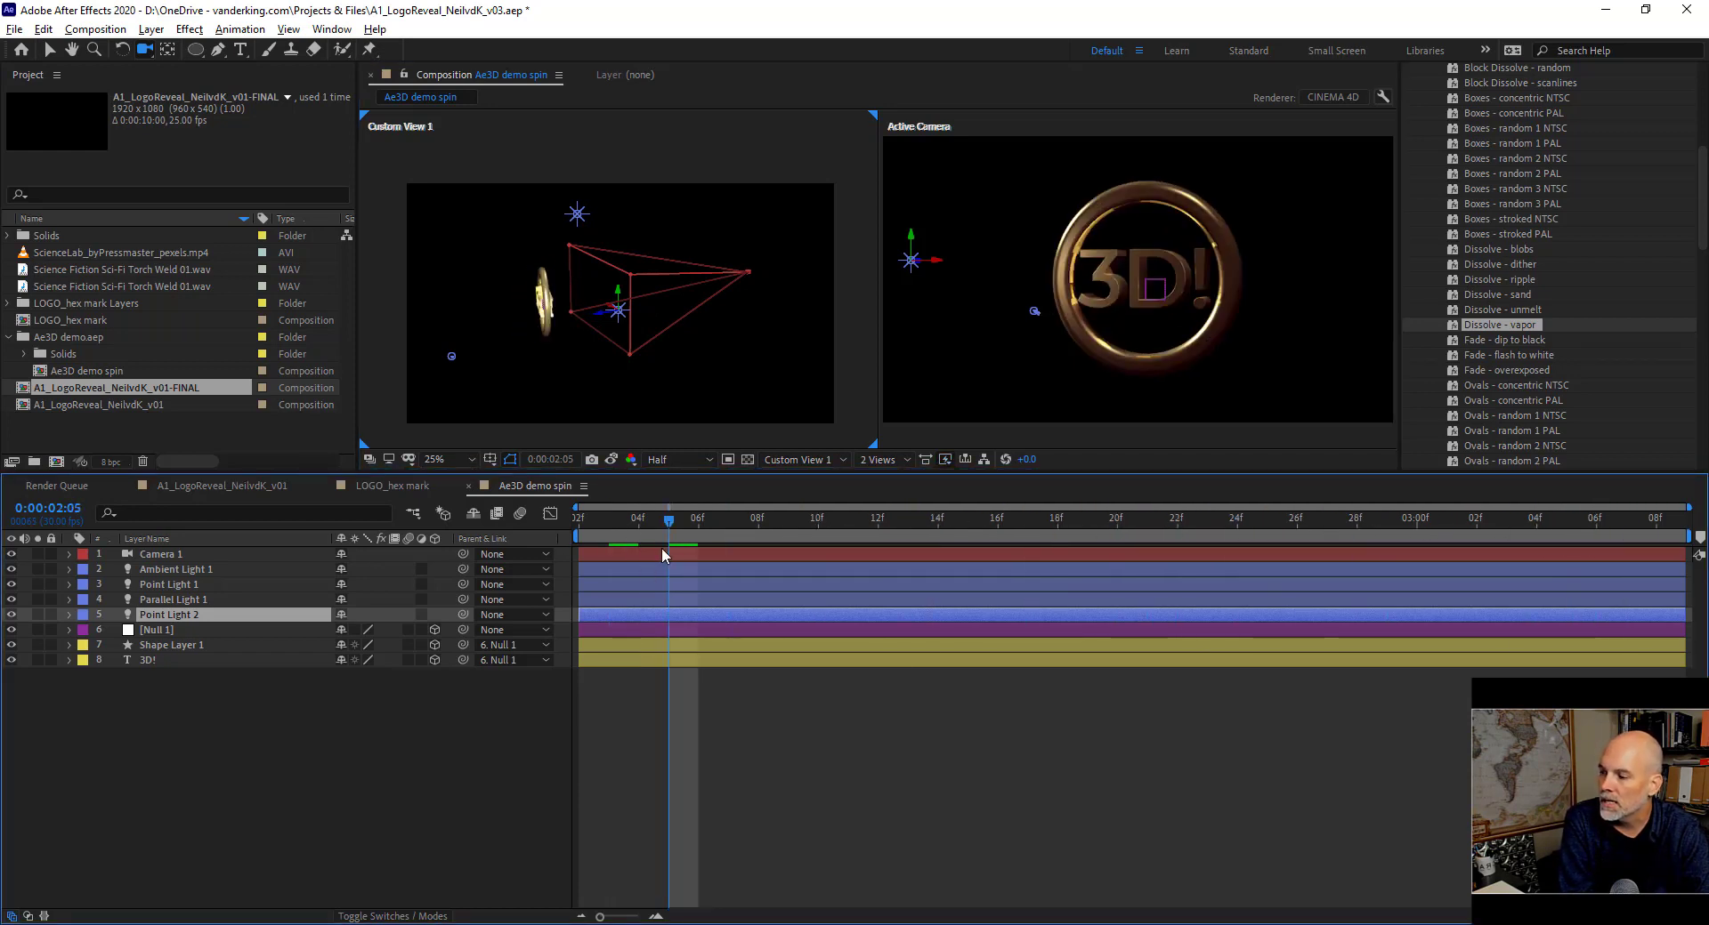